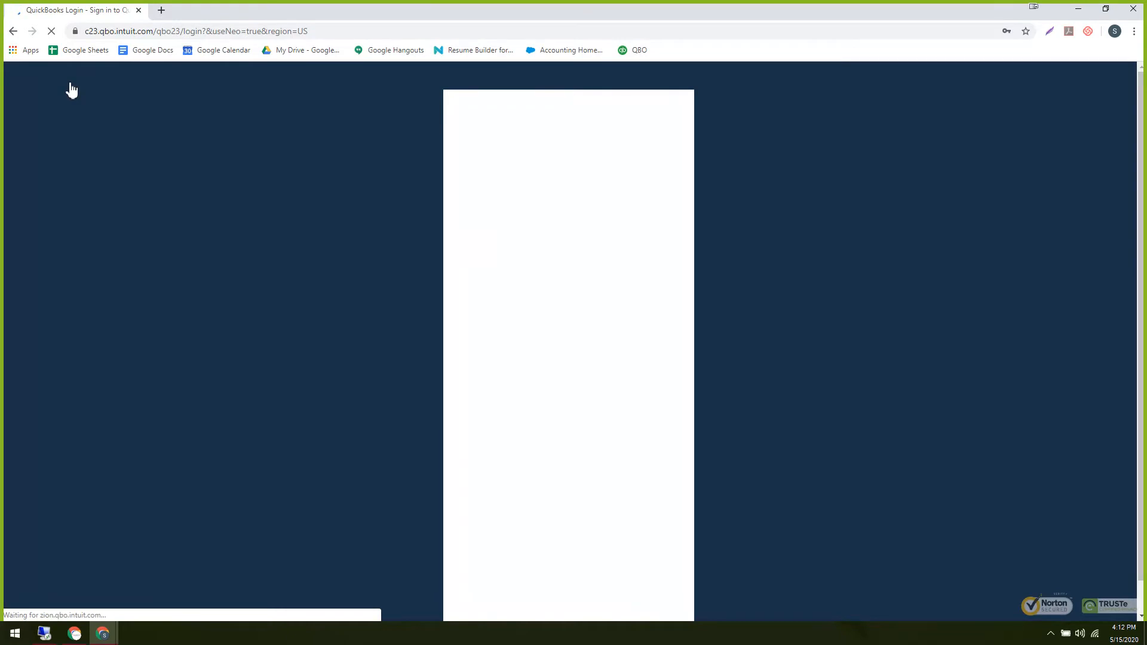
Sign in, review the onboarding quiz on slides 3 and 2, then return to QuickBooks.
click(533, 442)
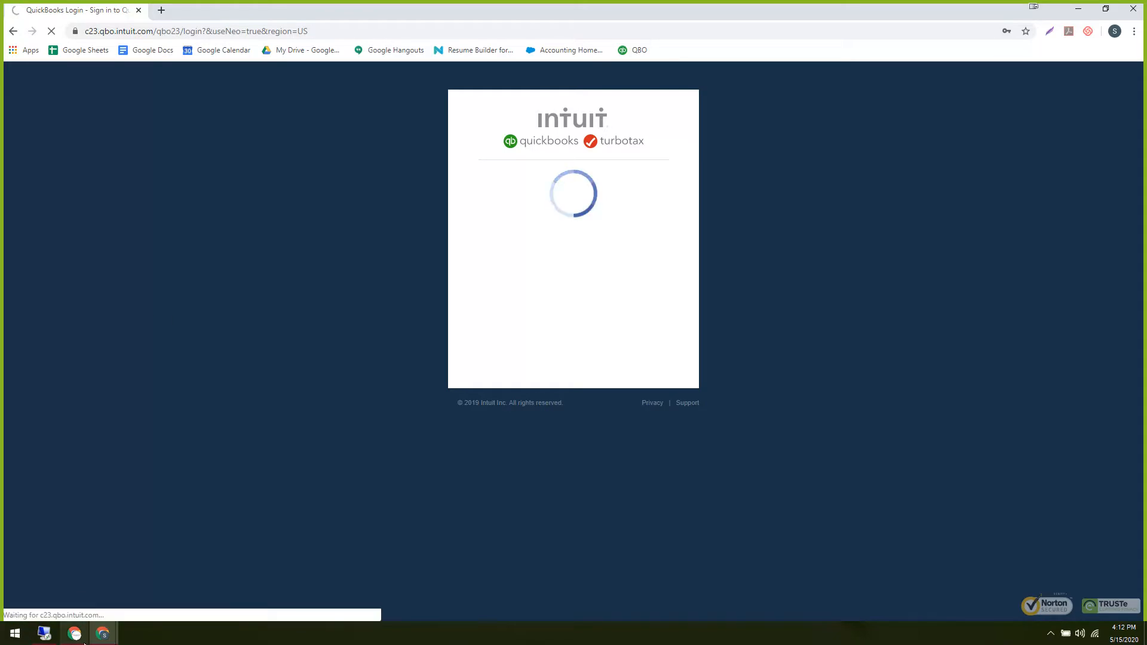
mouse_move(103, 633)
click(180, 599)
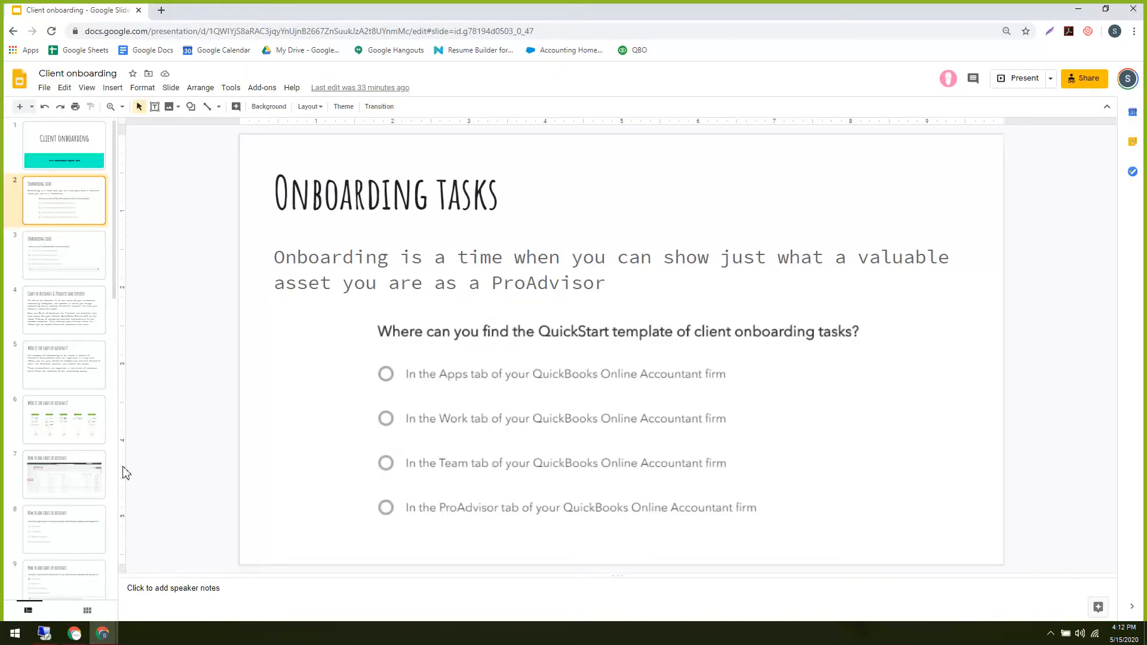
click(68, 258)
click(65, 216)
mouse_move(102, 633)
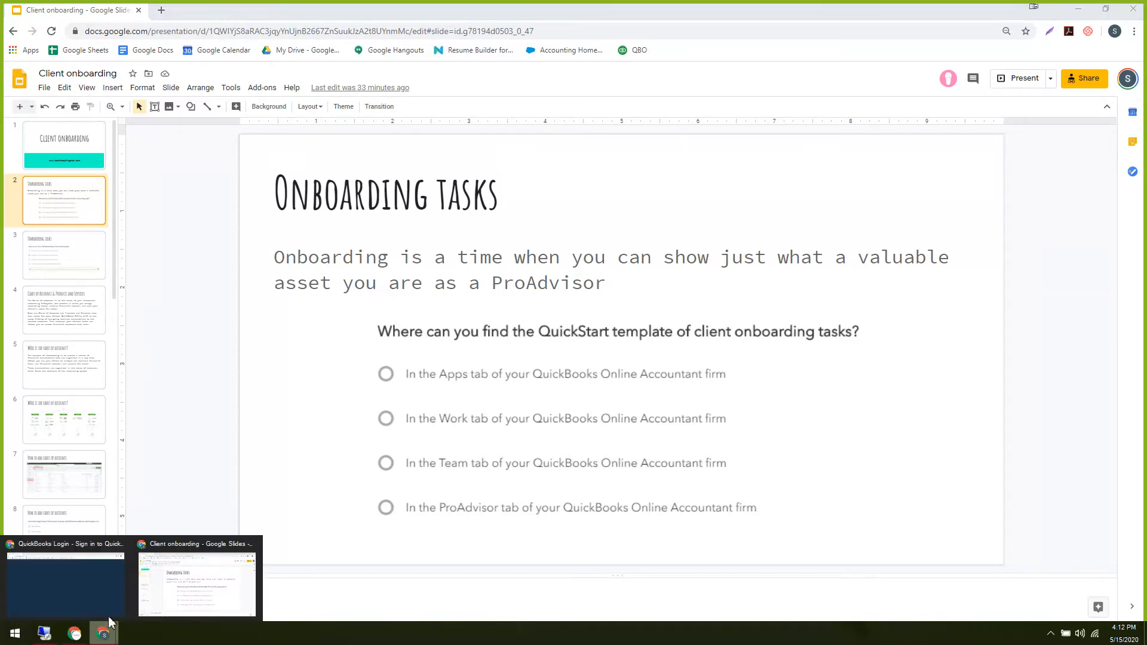
click(95, 605)
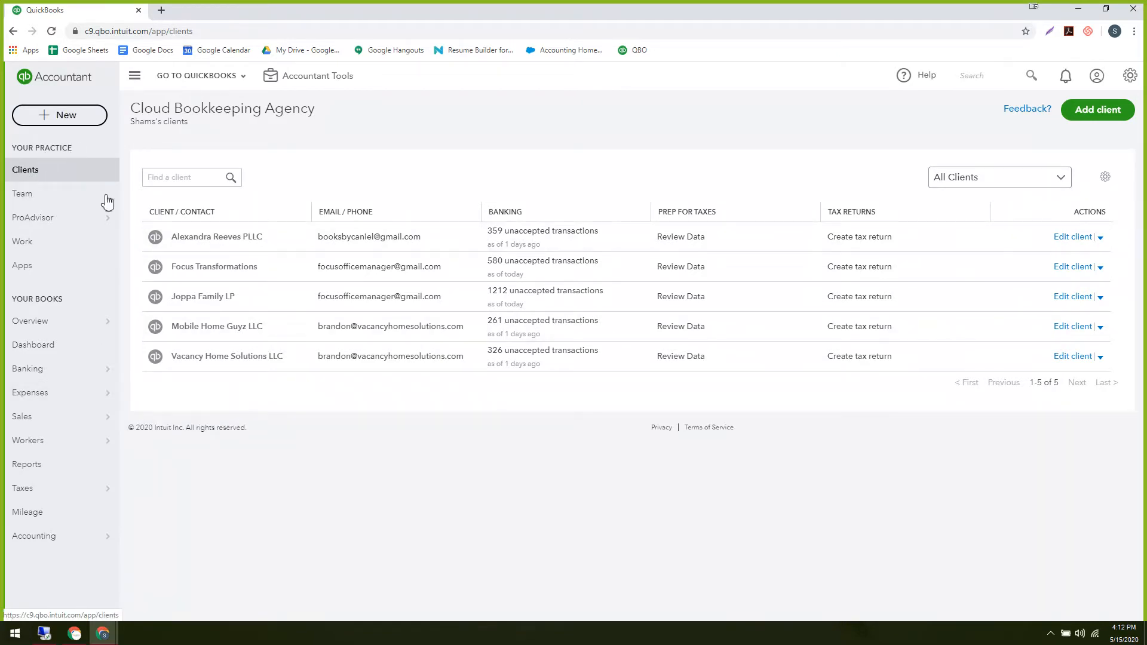
Go to the Work page and open Manage templates to list the quickstart templates.
click(28, 251)
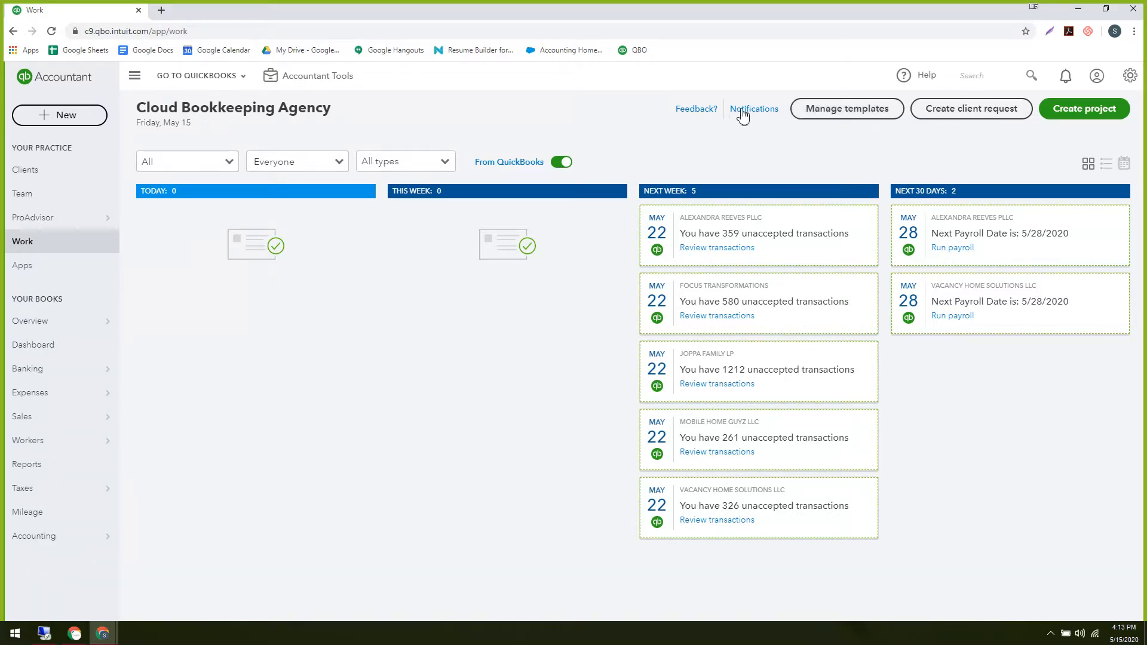
click(828, 116)
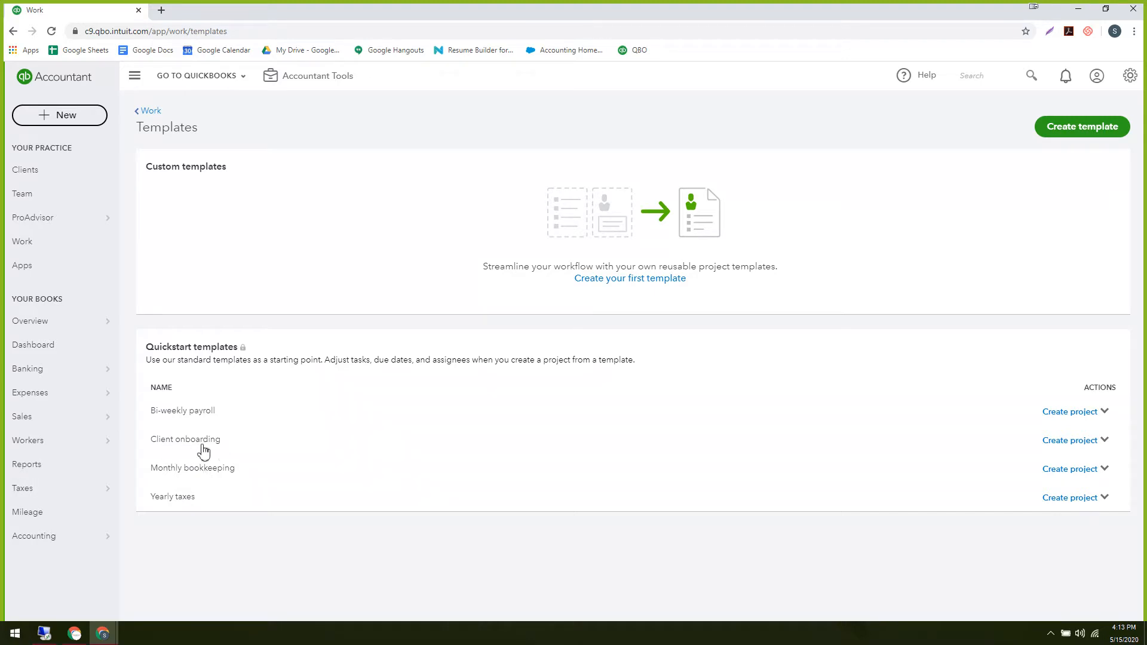
Preview the Client onboarding template and highlight its first three tasks in turn.
click(1104, 442)
click(1065, 481)
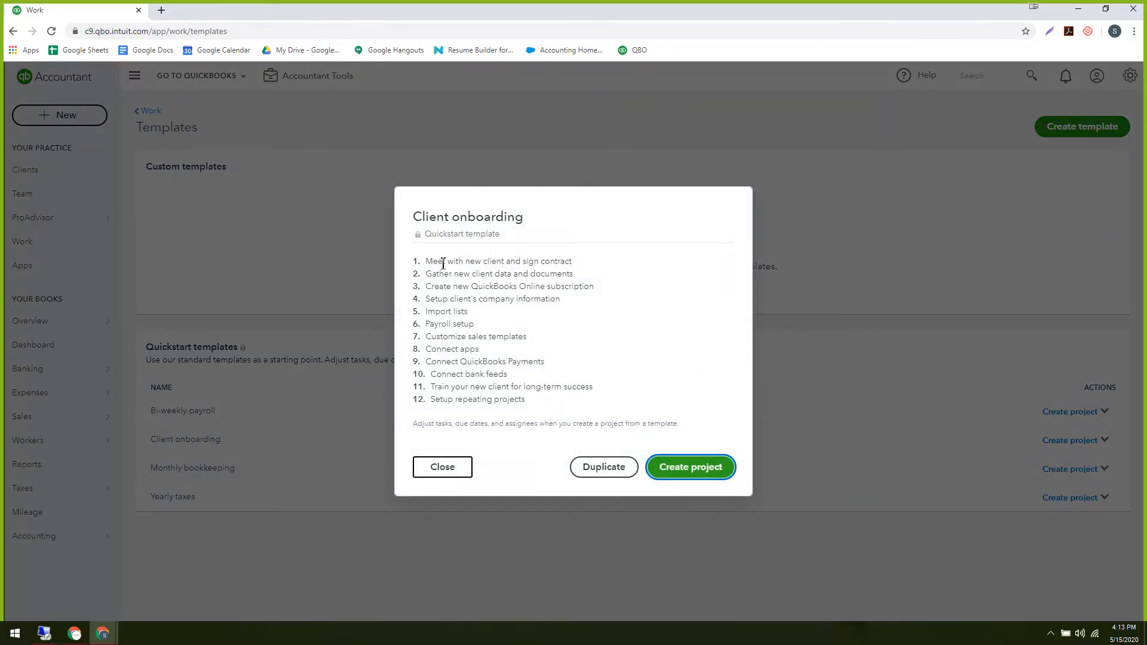
drag(433, 261, 589, 264)
click(590, 263)
drag(427, 263, 629, 269)
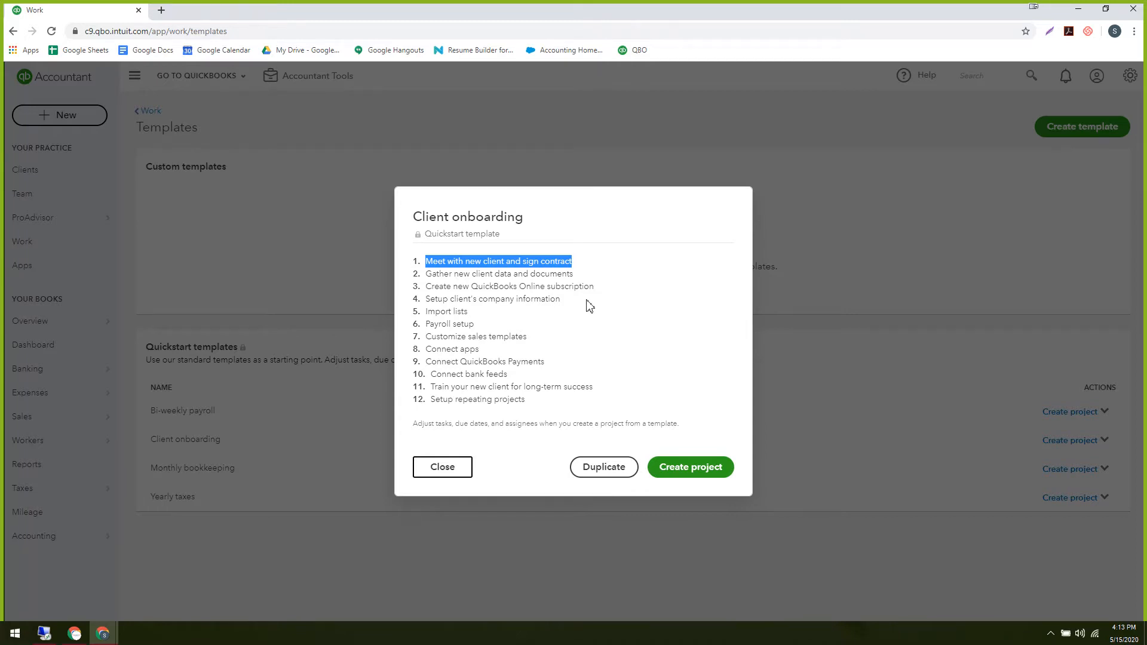
click(663, 289)
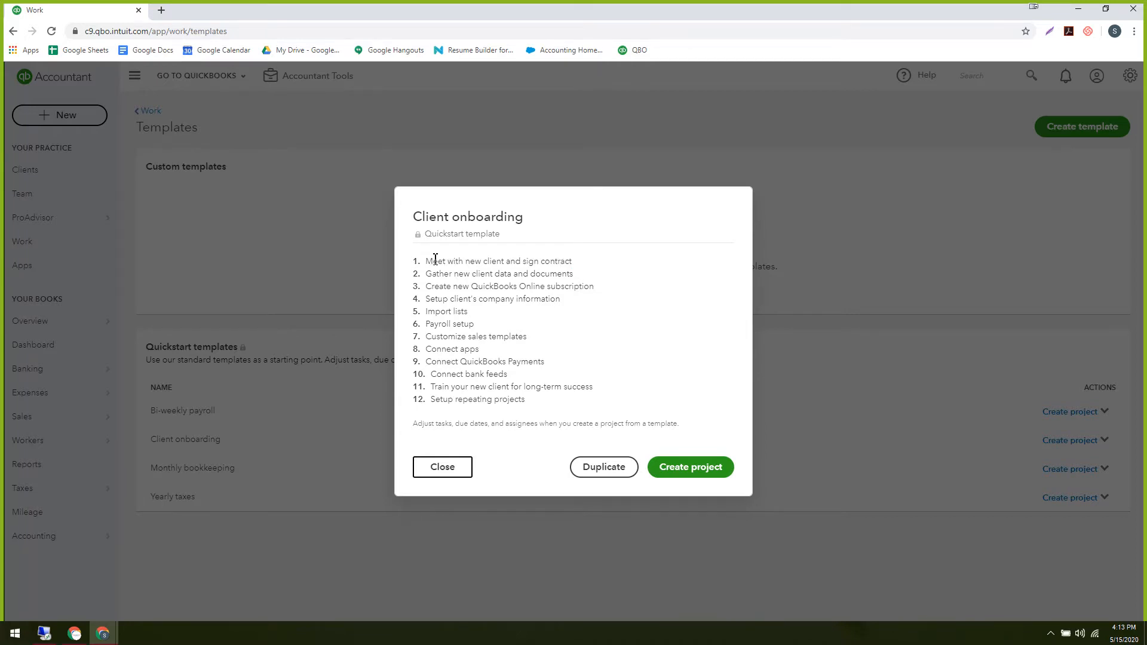
drag(433, 262, 584, 265)
click(590, 262)
drag(430, 276, 579, 280)
click(583, 278)
drag(432, 287, 608, 294)
click(609, 293)
Highlight the QuickBooks subscription, company information, Import lists and Payroll setup tasks.
drag(426, 286, 610, 288)
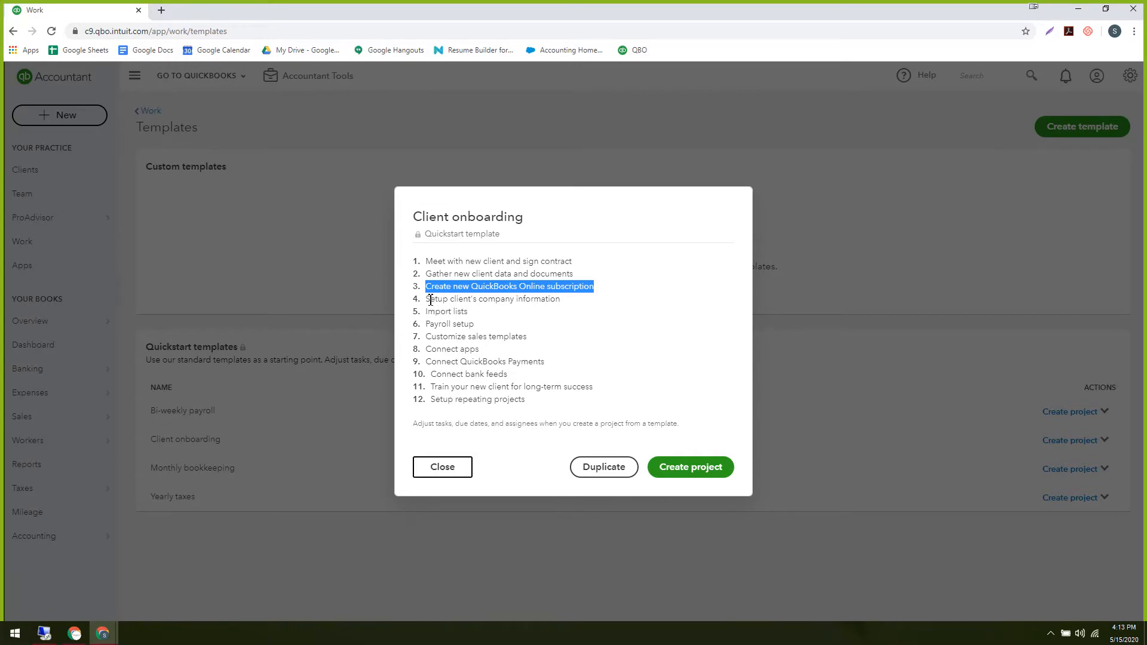
drag(426, 304, 574, 306)
click(574, 305)
drag(425, 307, 573, 304)
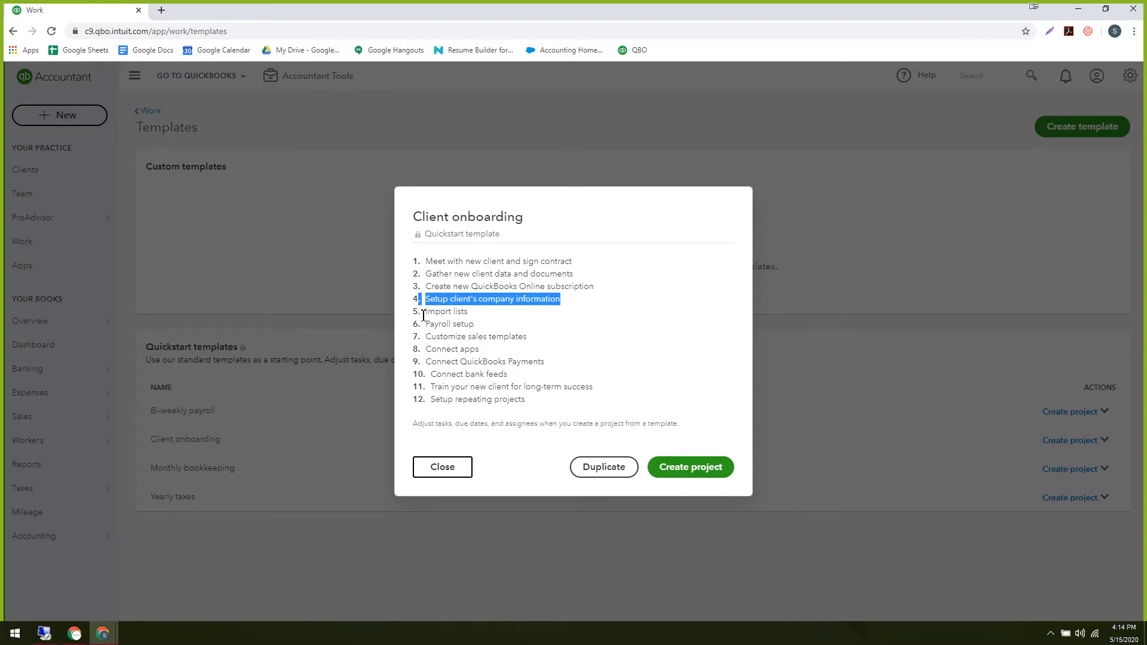
drag(421, 311, 520, 318)
click(521, 317)
drag(422, 311, 503, 319)
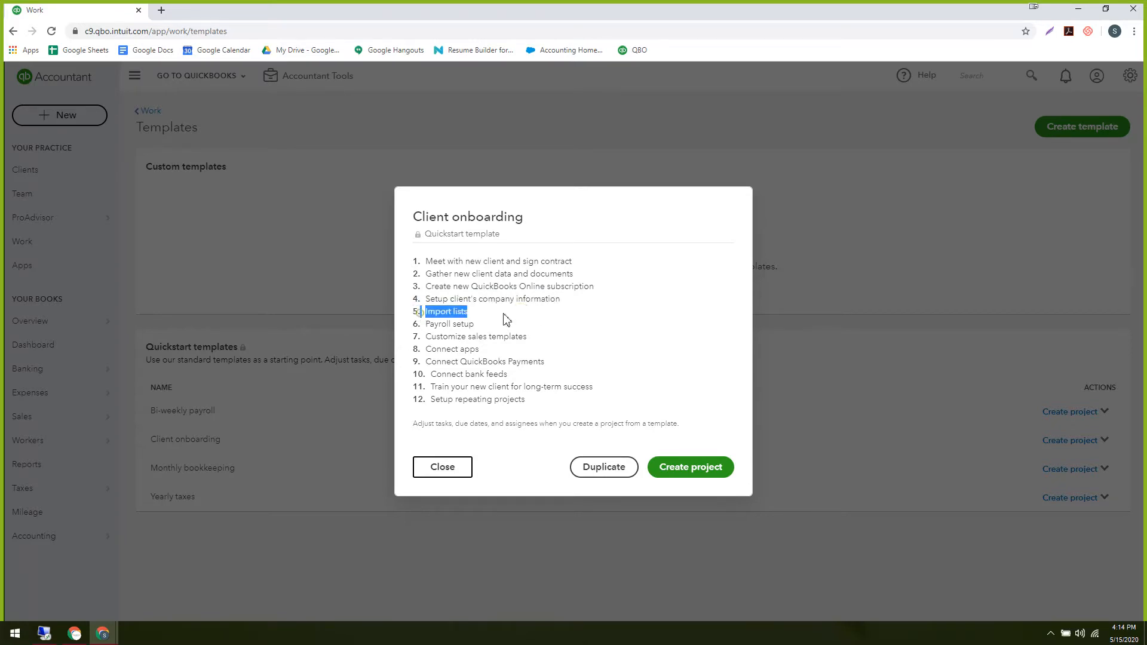
click(506, 320)
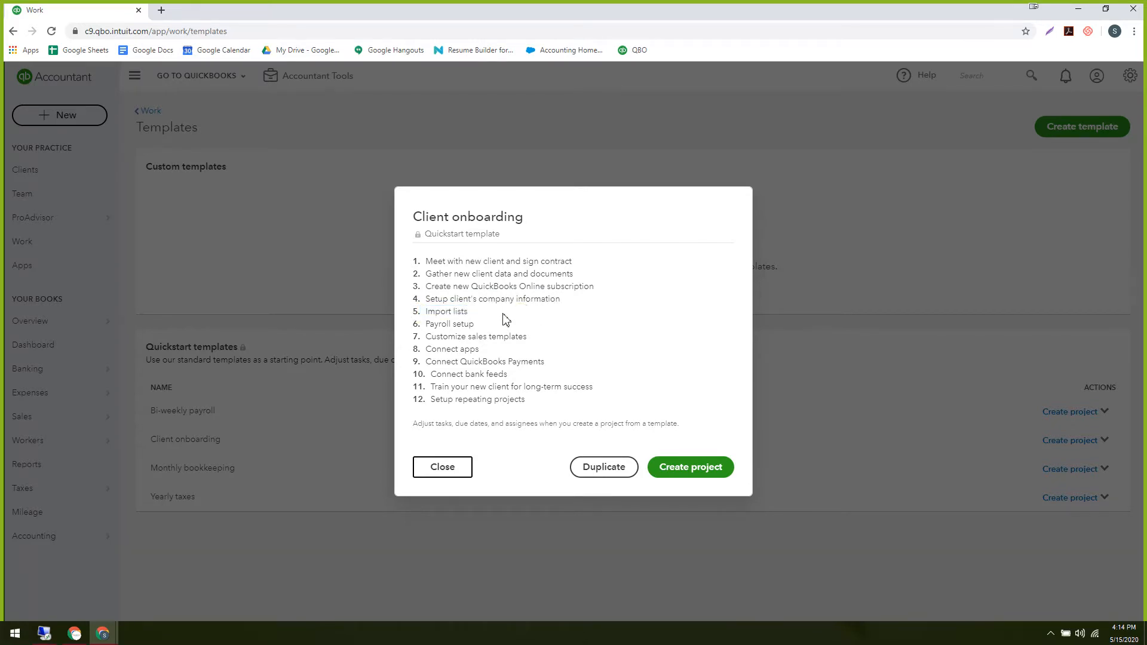
drag(429, 324, 501, 330)
click(503, 328)
drag(430, 325, 527, 337)
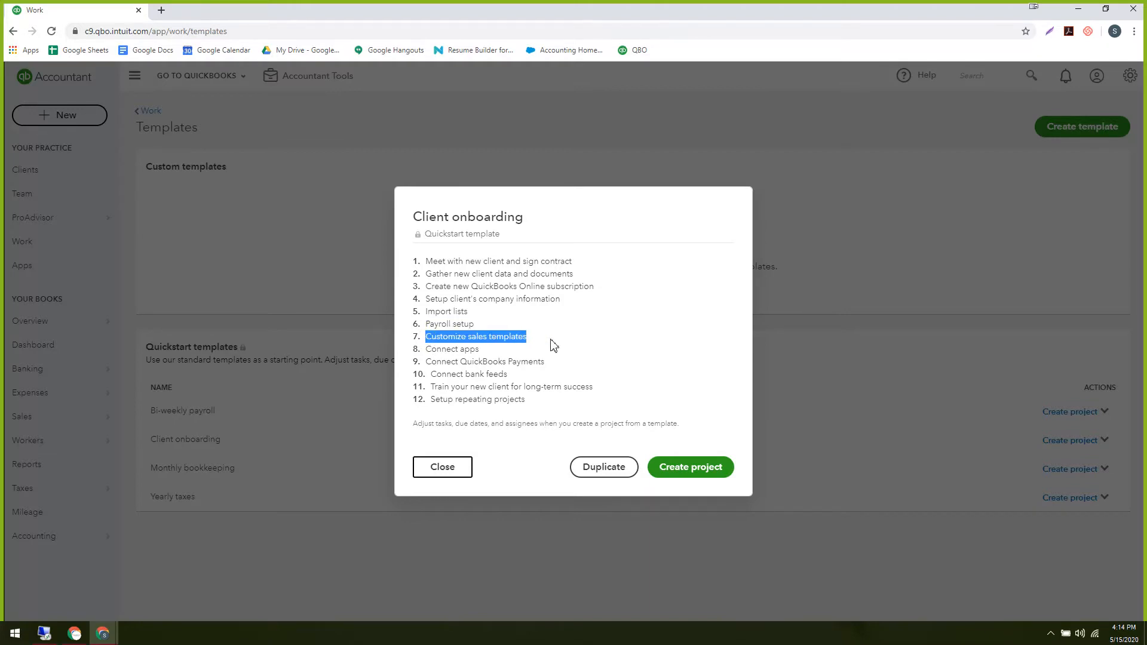
Highlight the Customize sales templates, Connect apps and Connect QuickBooks Payments tasks.
click(438, 342)
drag(425, 338, 528, 337)
drag(431, 350, 493, 358)
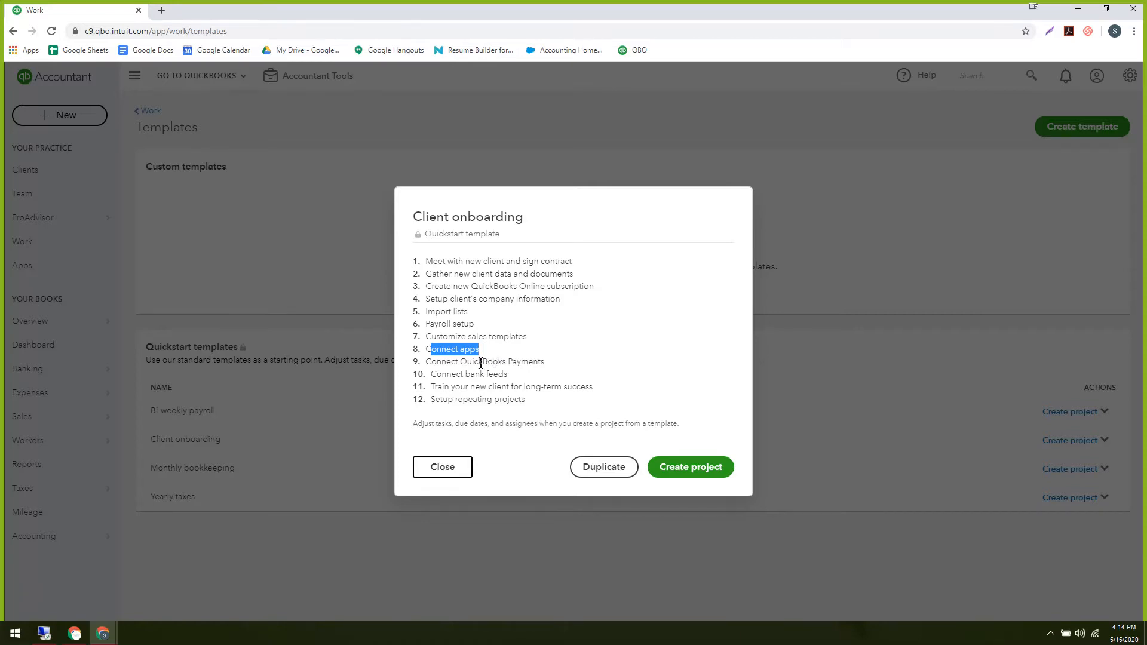
click(493, 357)
drag(440, 361, 556, 366)
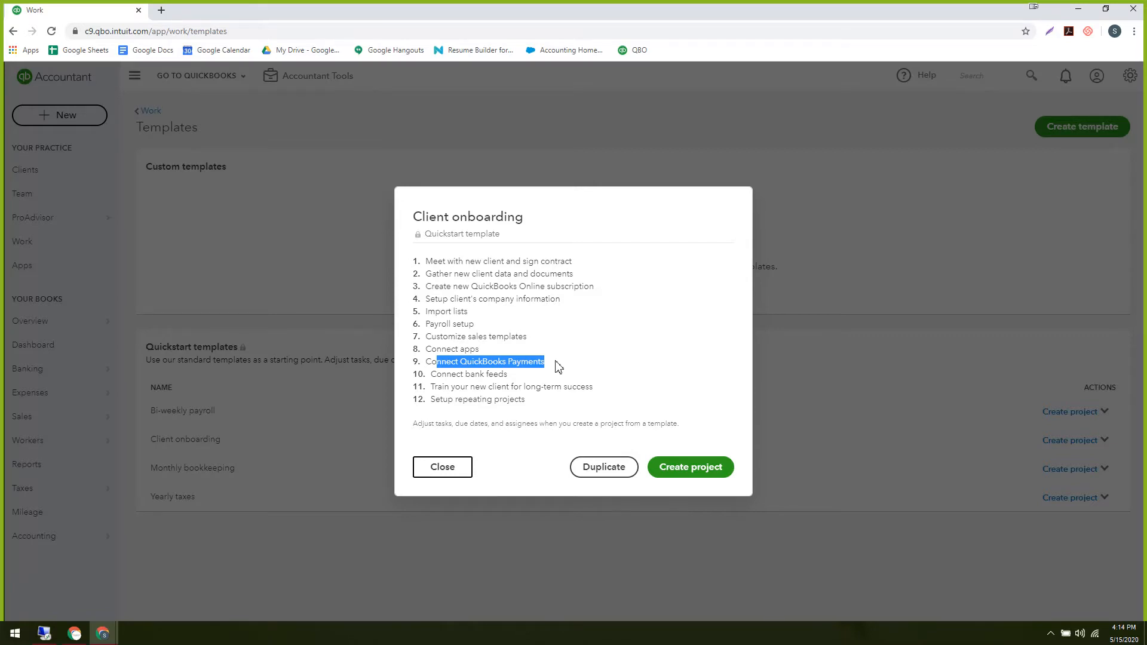
Highlight the bank feeds, client training and repeating projects tasks, then create the project.
drag(436, 375, 594, 388)
click(609, 387)
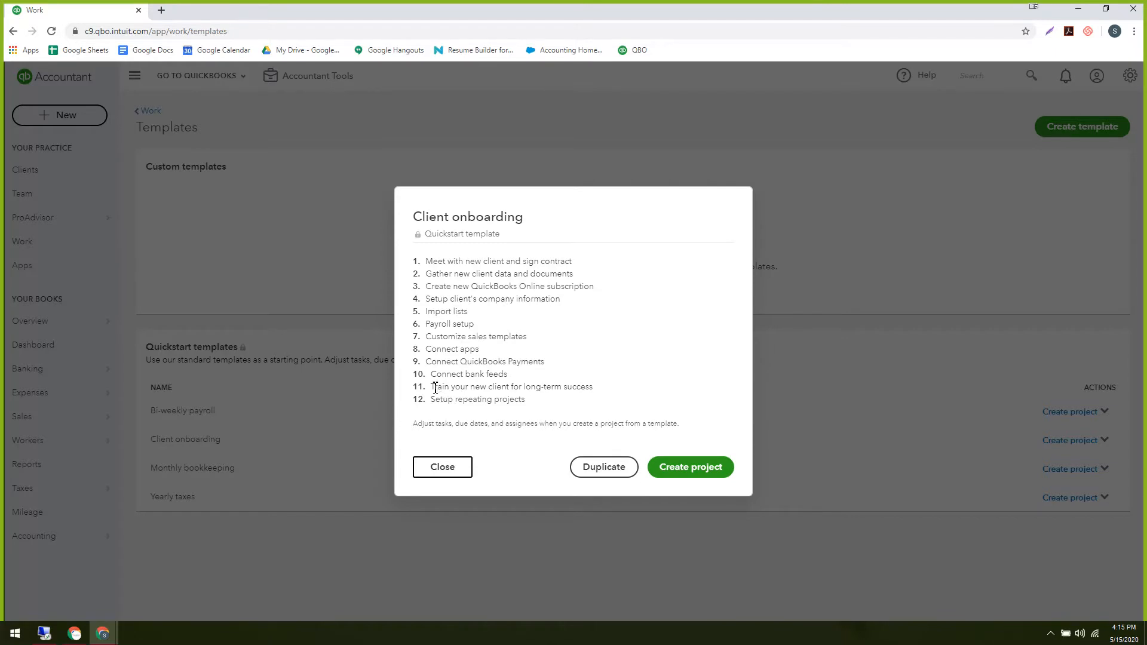
drag(431, 387, 592, 386)
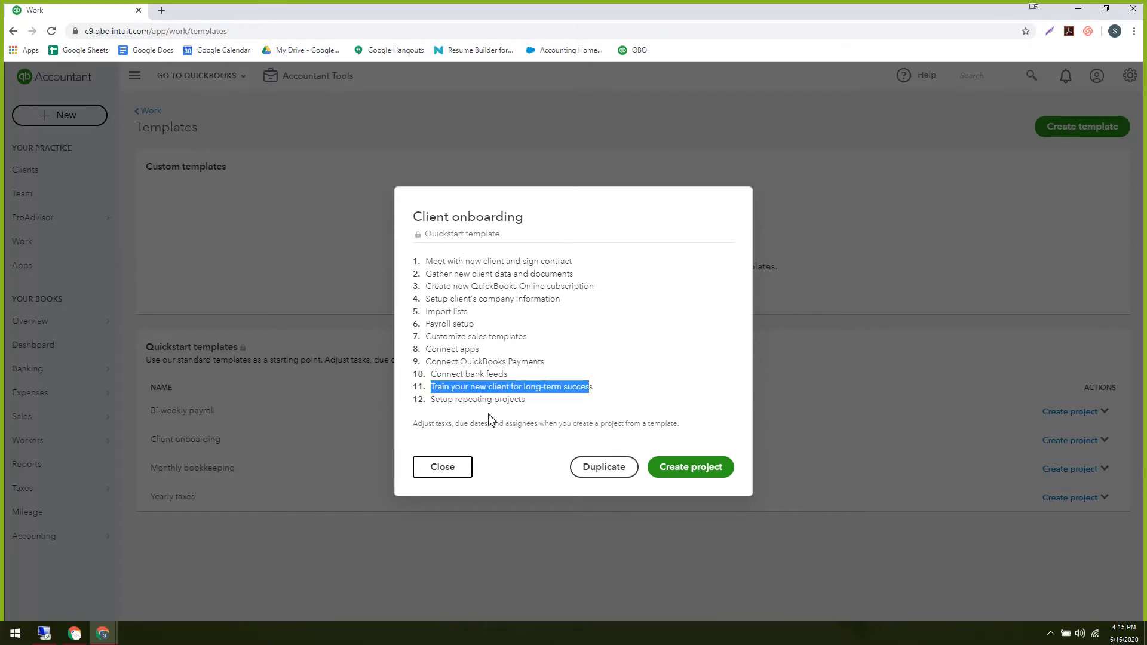
drag(436, 399, 513, 403)
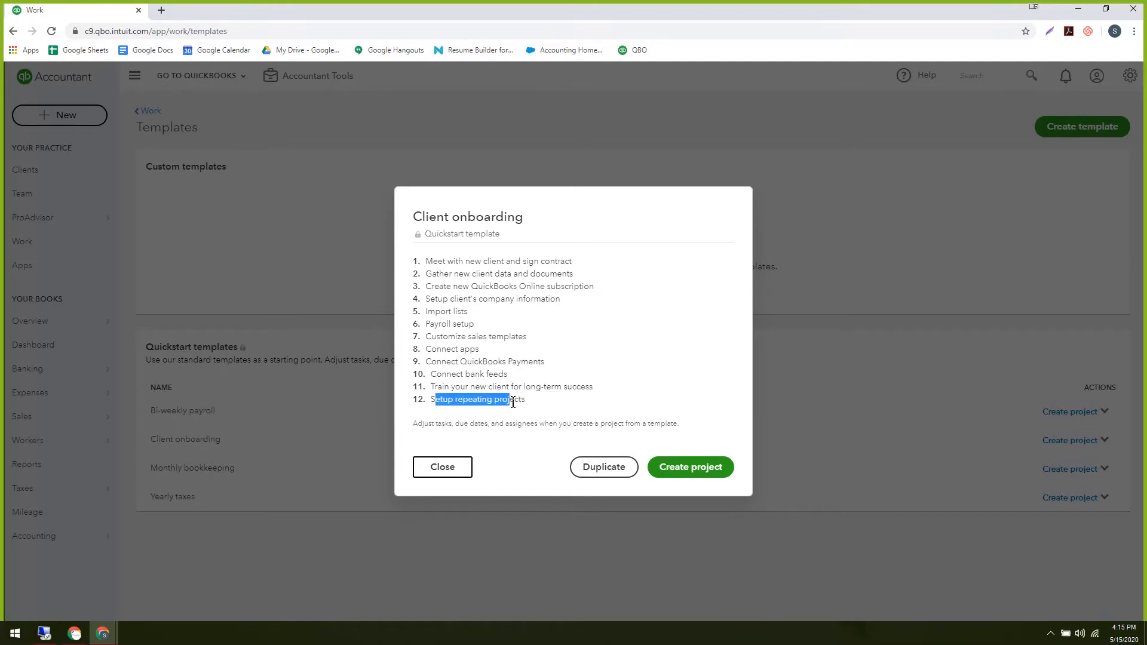
click(683, 470)
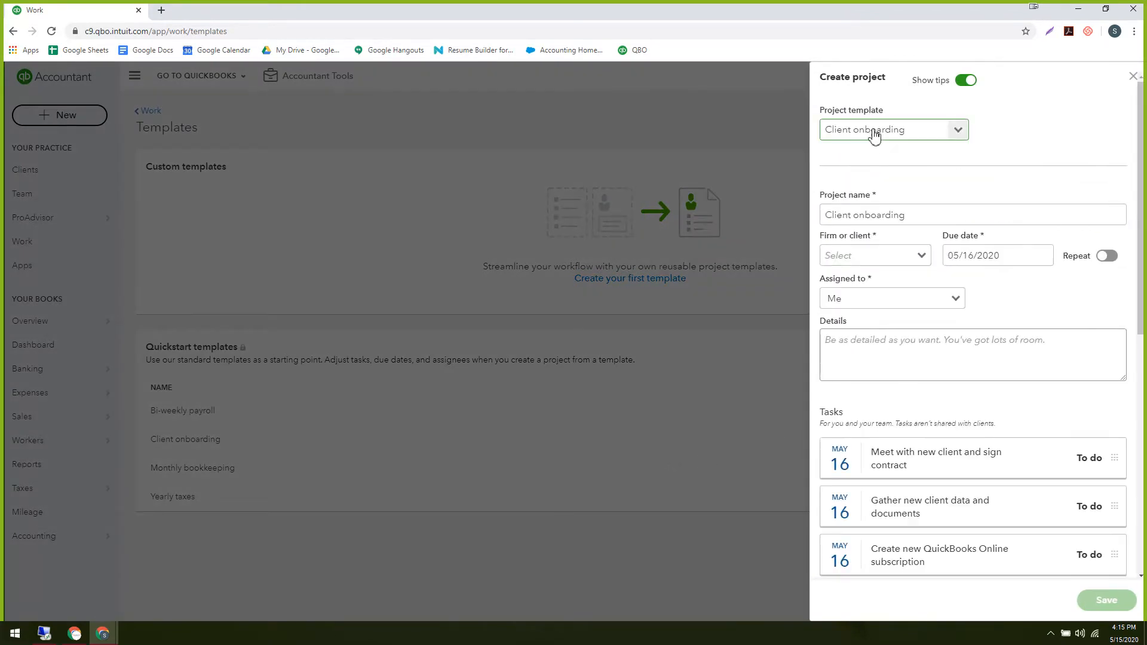
Append '- Demo' to the project name.
click(934, 213)
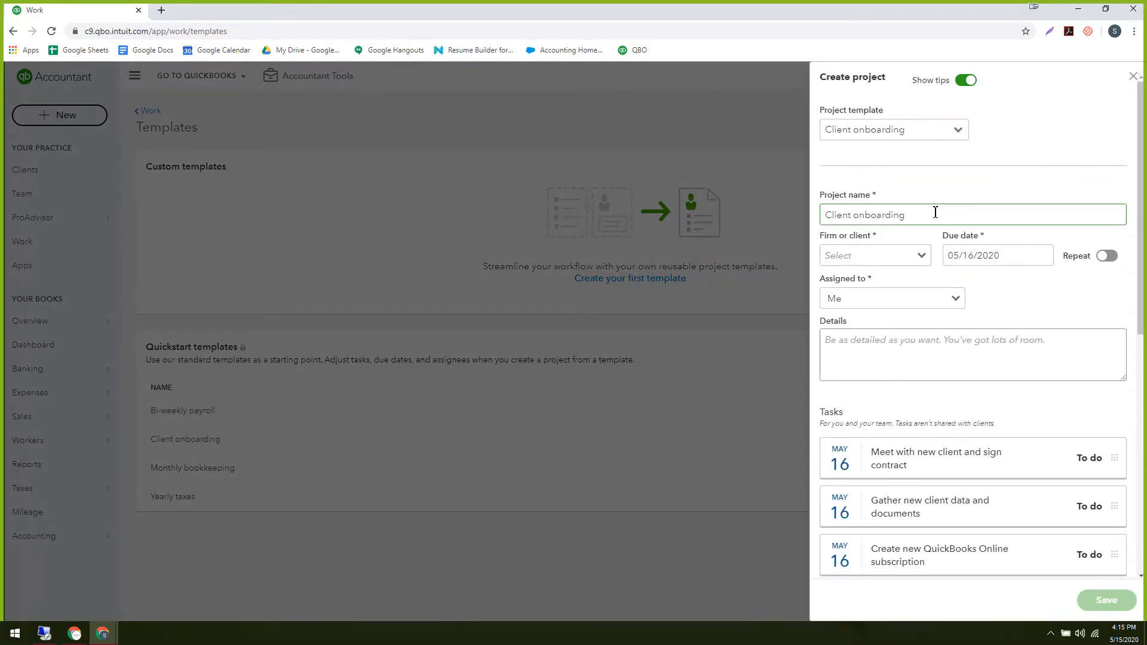
drag(930, 214, 856, 223)
click(940, 218)
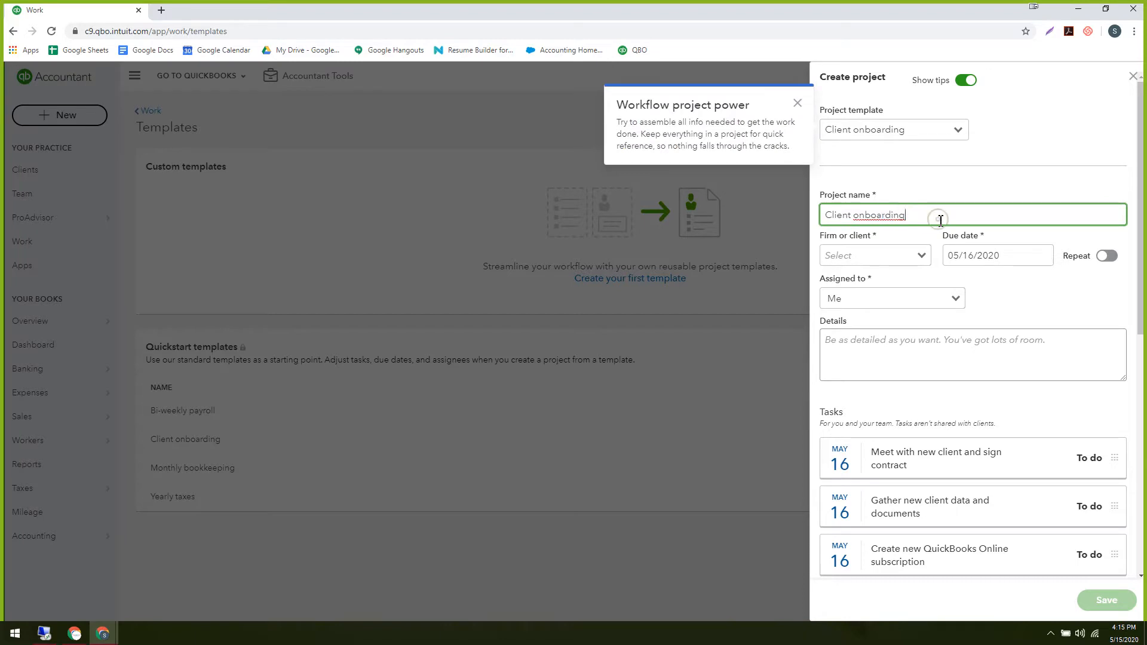
text(- Demo)
key(Tab)
Try My firm as the client, then choose + Add New from the client list.
click(926, 255)
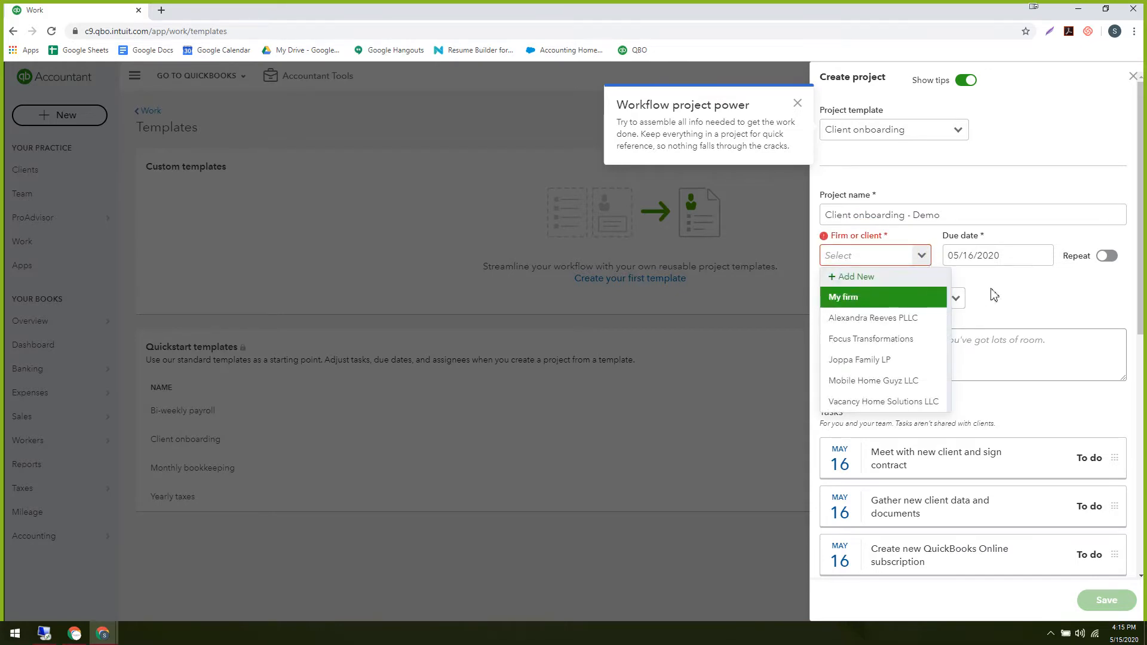
click(870, 298)
click(920, 257)
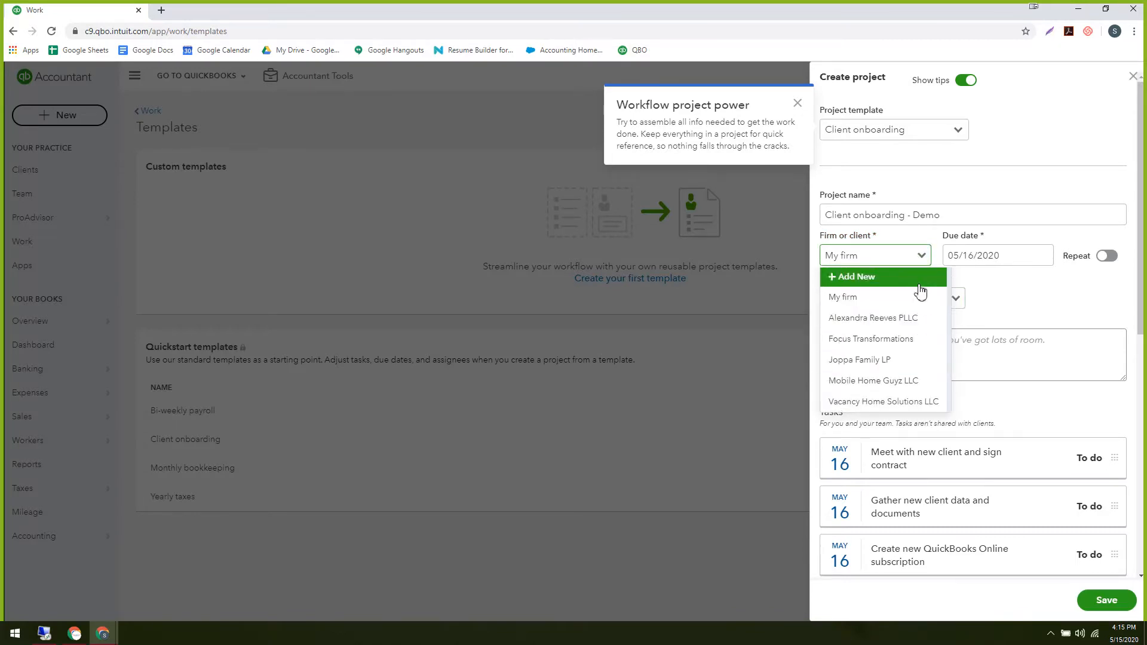
click(887, 297)
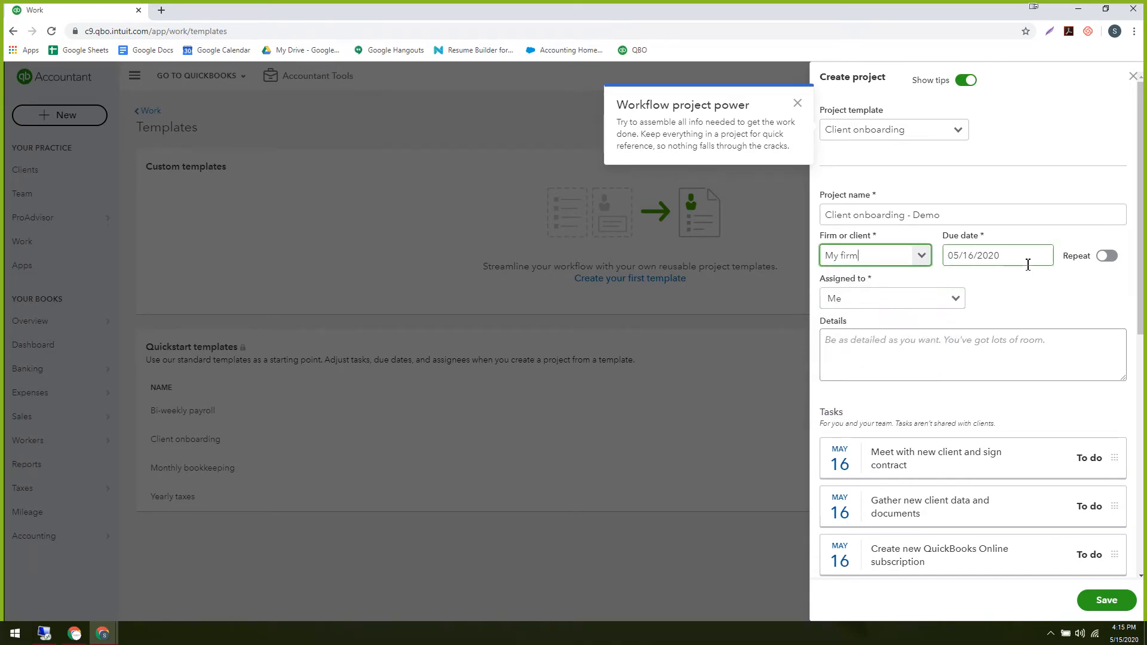
click(923, 256)
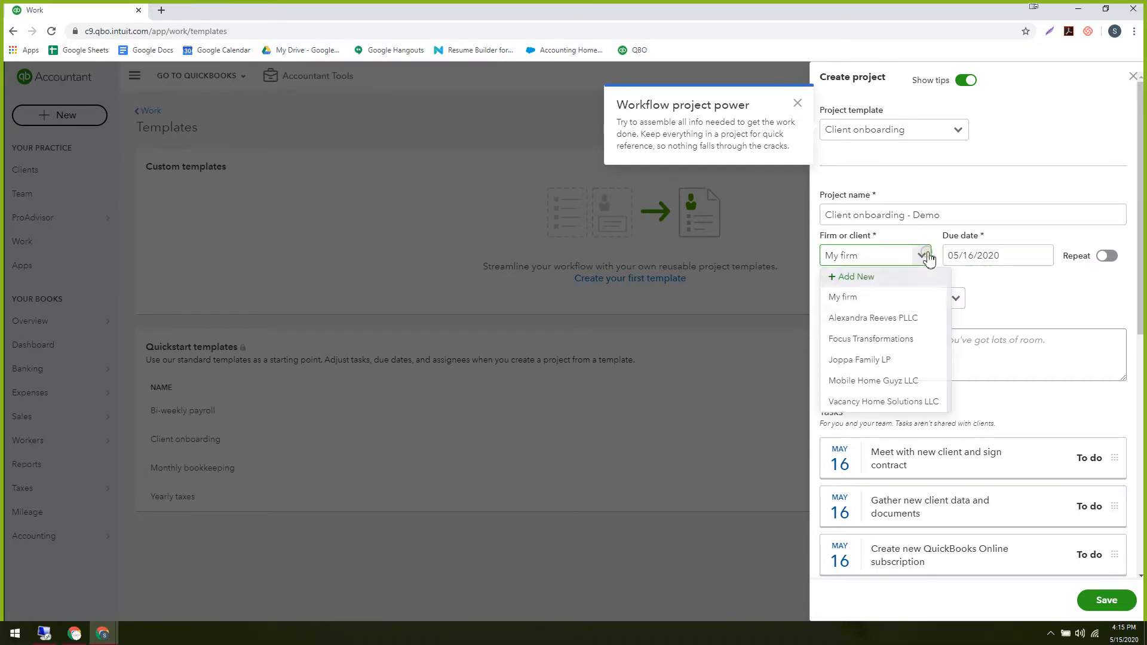
click(884, 277)
Enter 'New client - demo' as the new client's name.
click(857, 329)
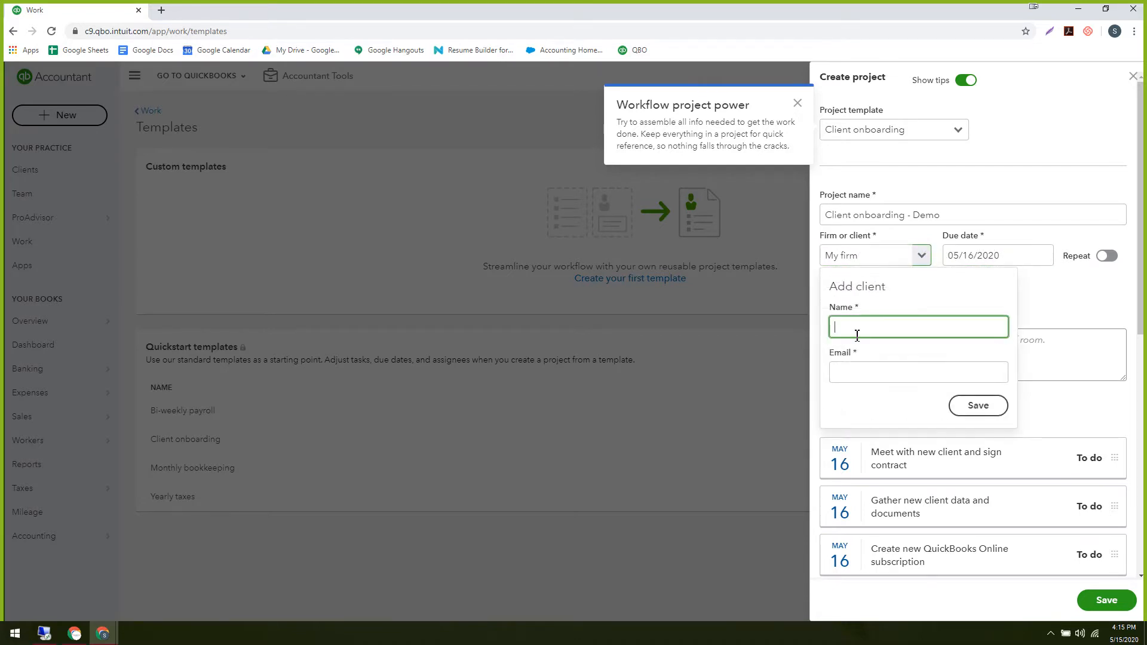
click(861, 330)
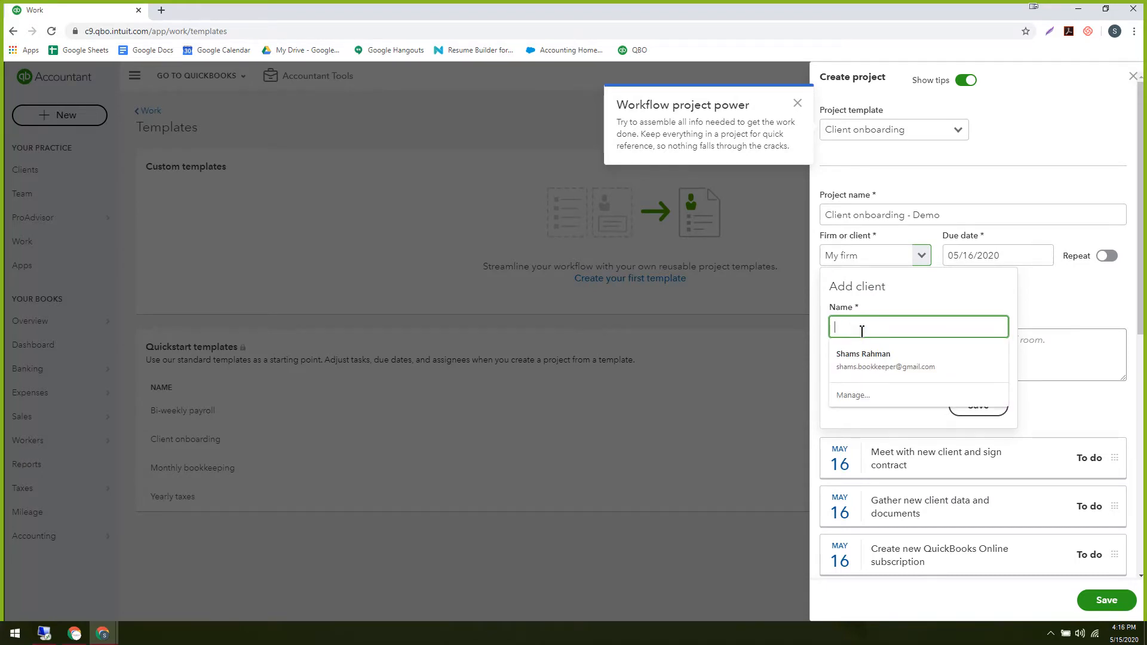
text(New )
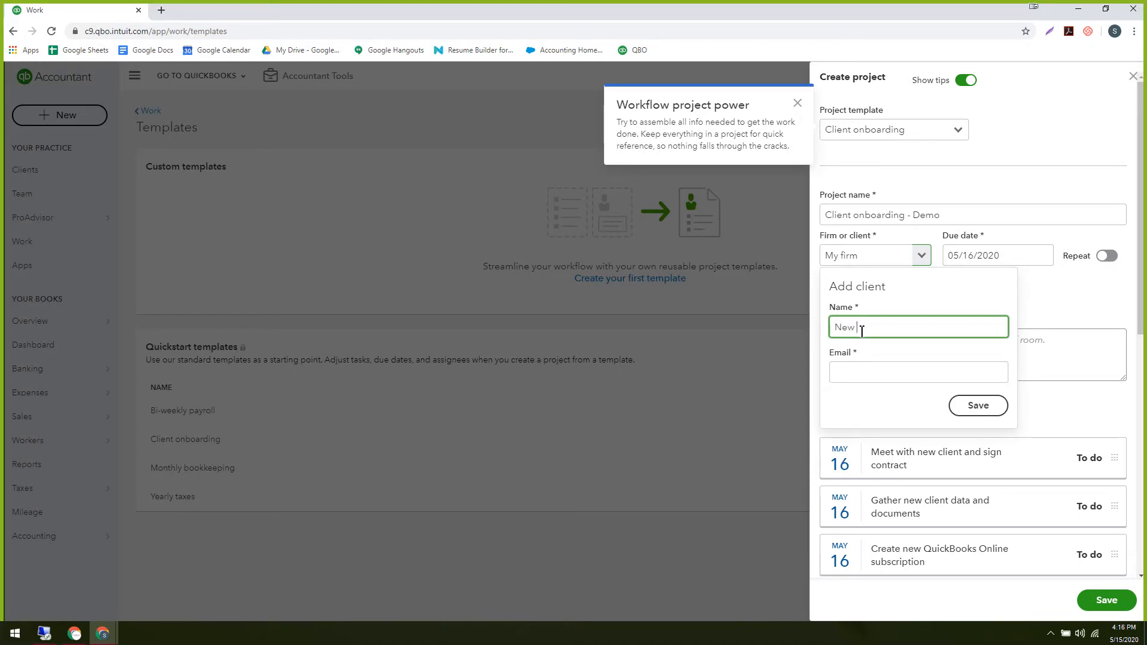
text(client - demo)
Fill in the client's e-mail address, correct the typos, and save the client.
click(854, 374)
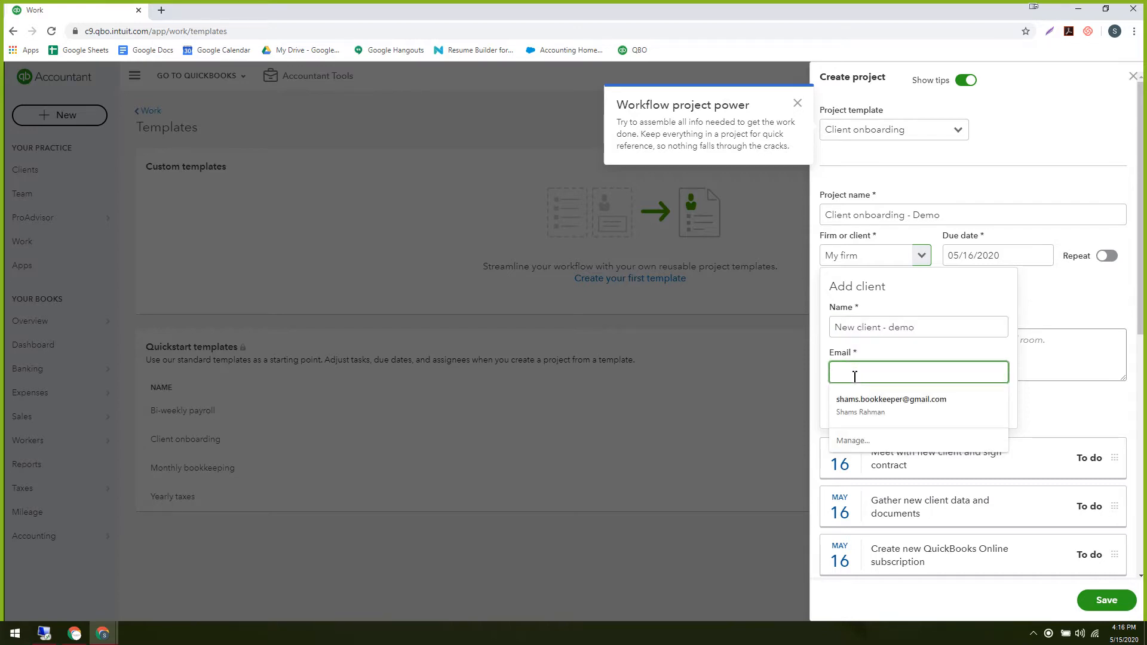
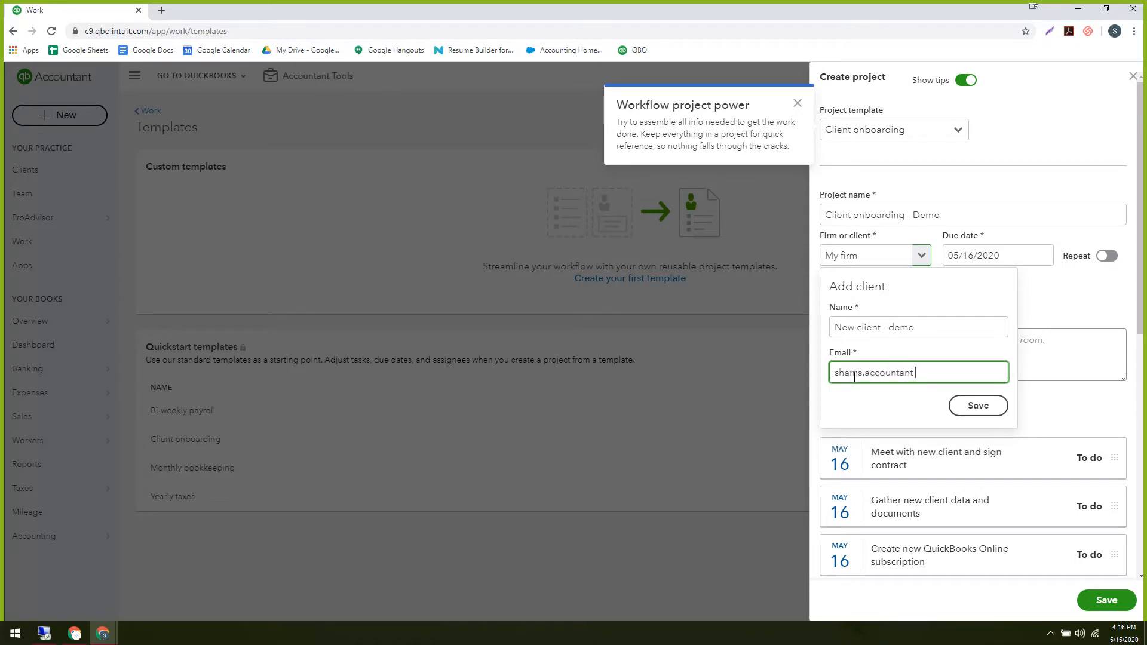
click(977, 406)
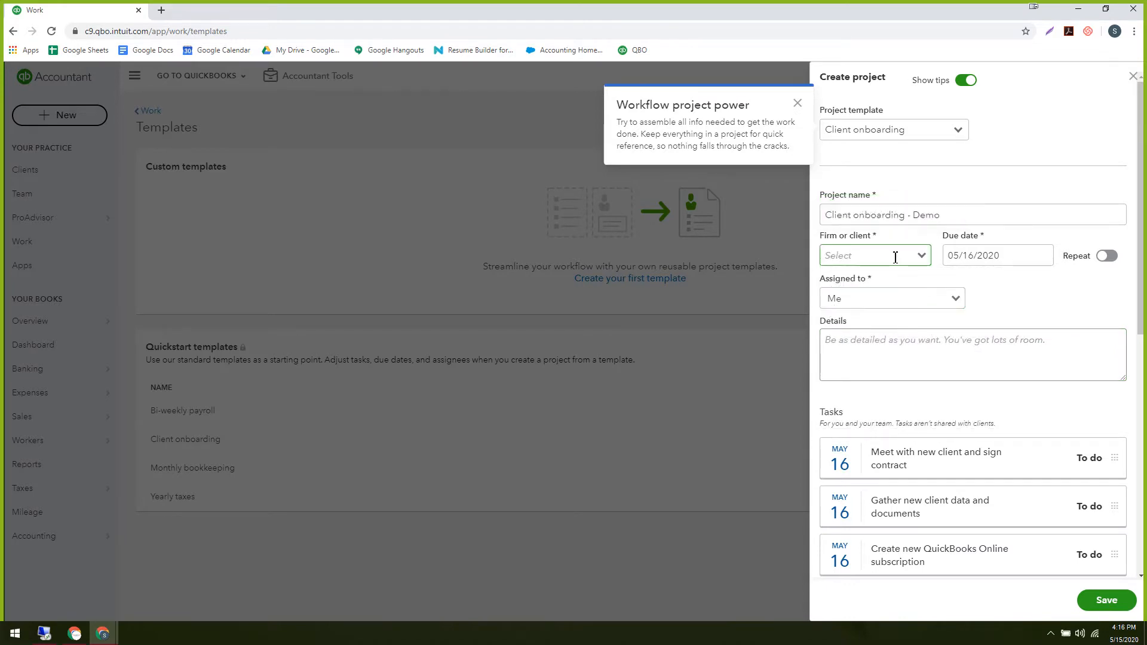
Choose My firm from the Firm or client dropdown.
click(917, 258)
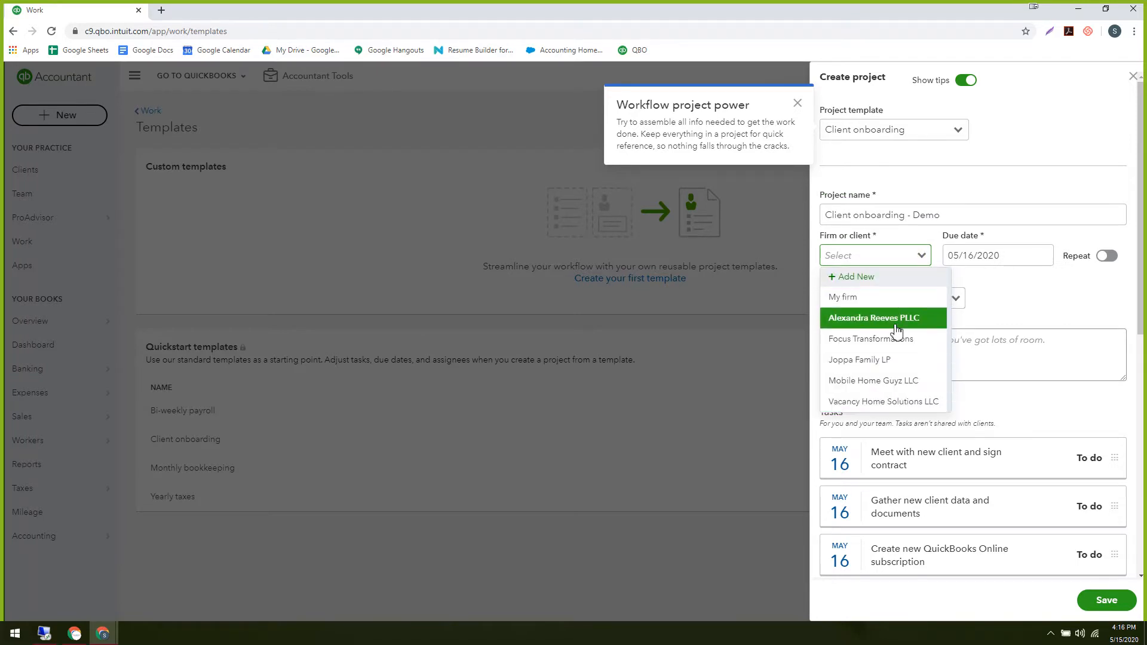
click(1020, 294)
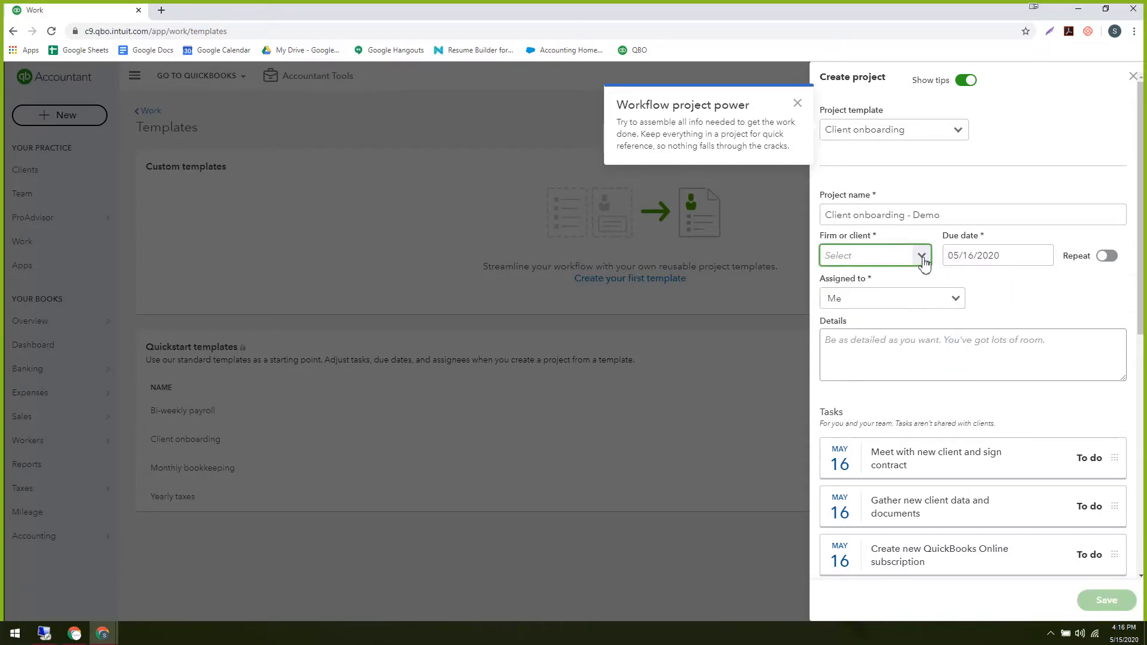
click(921, 255)
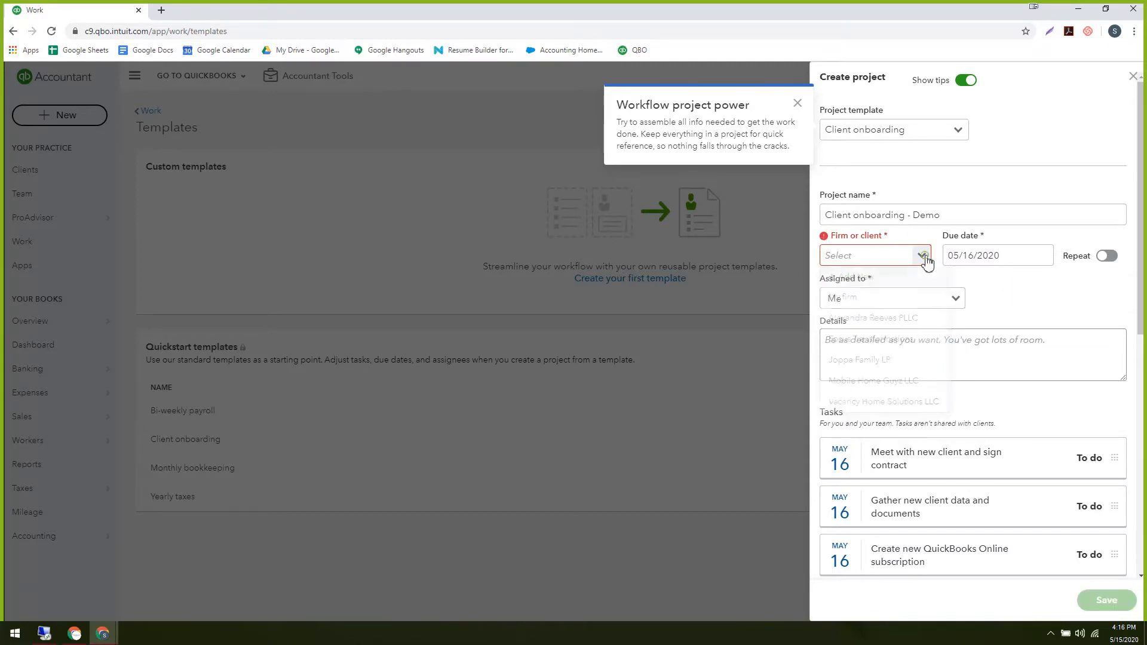
click(894, 261)
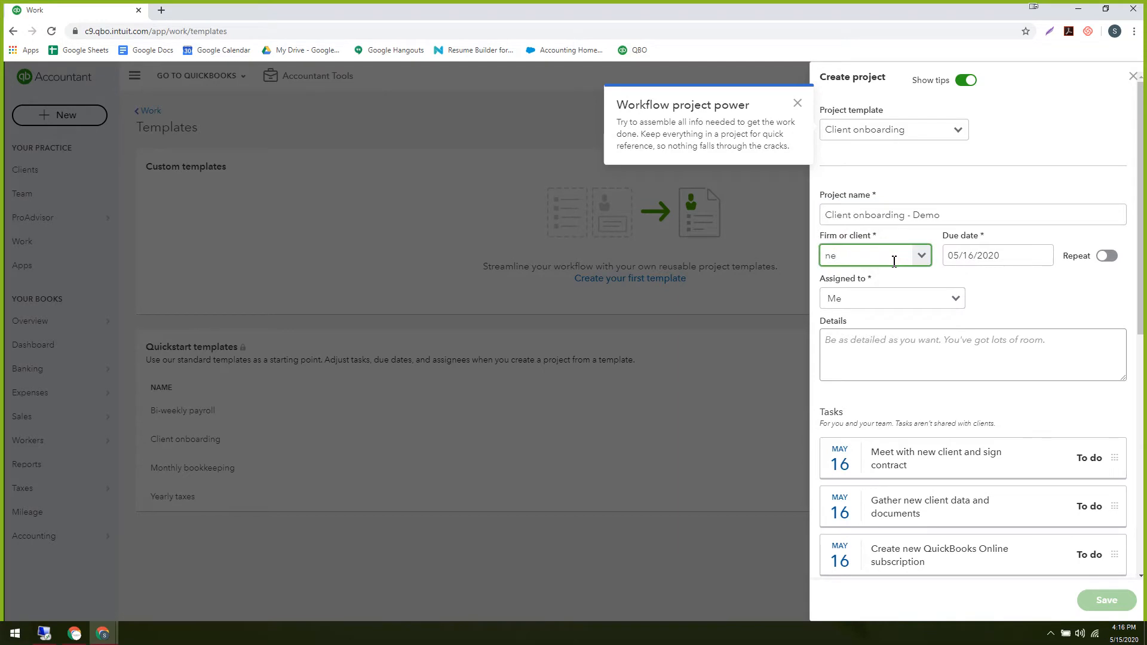
click(895, 261)
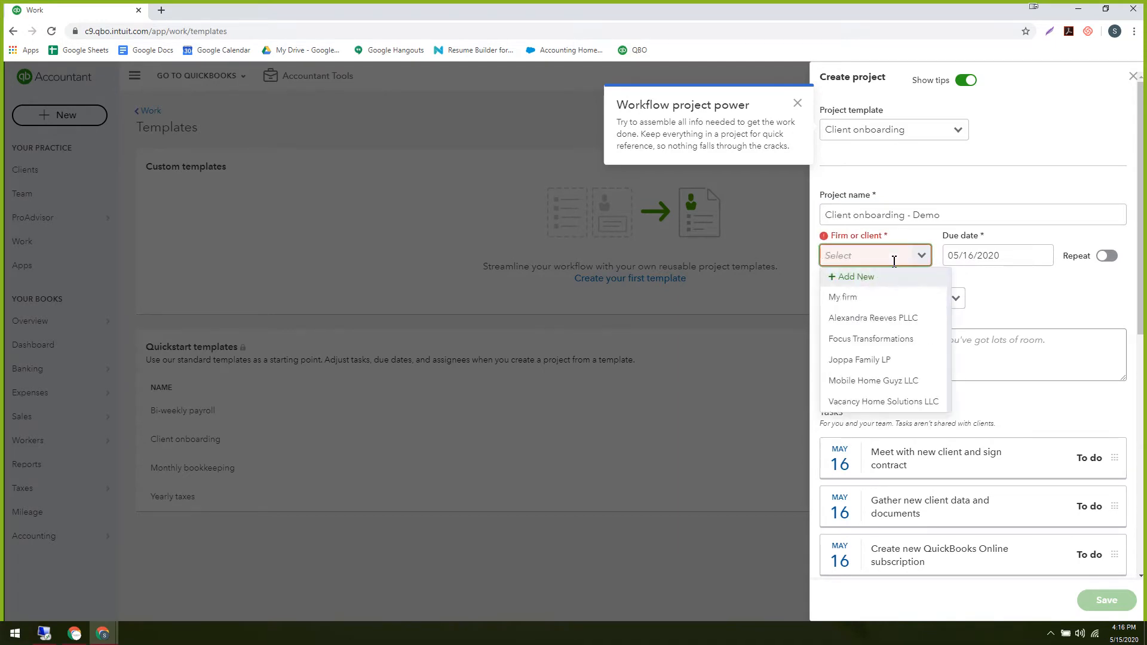
click(843, 297)
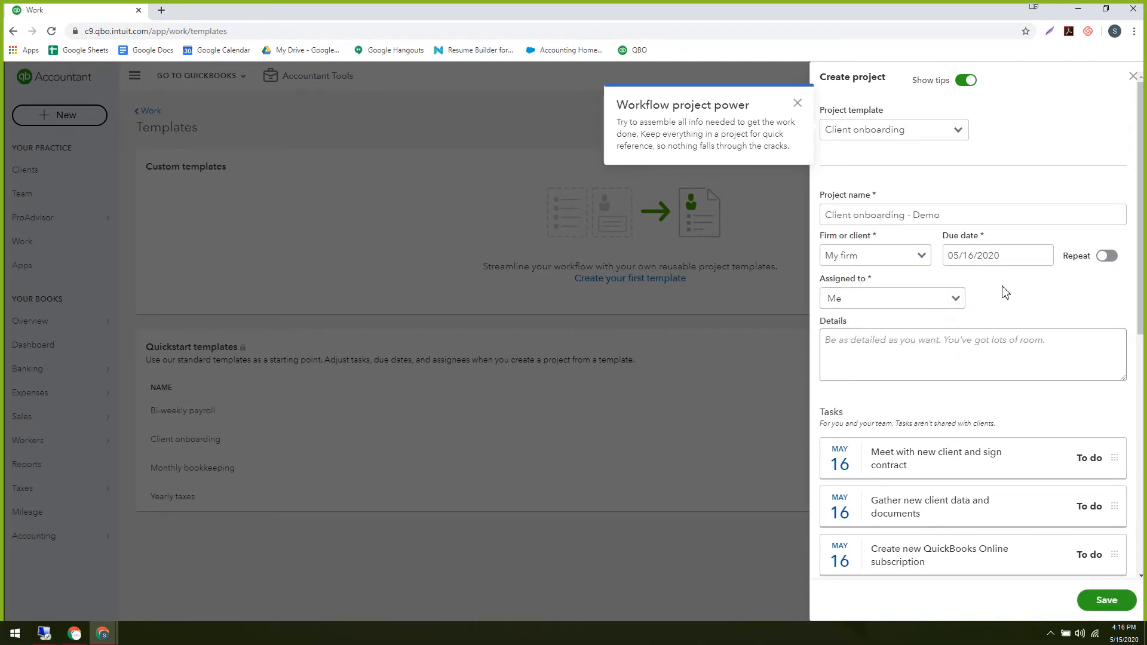
Check the due date on the calendar and move down to the Details section.
click(1035, 255)
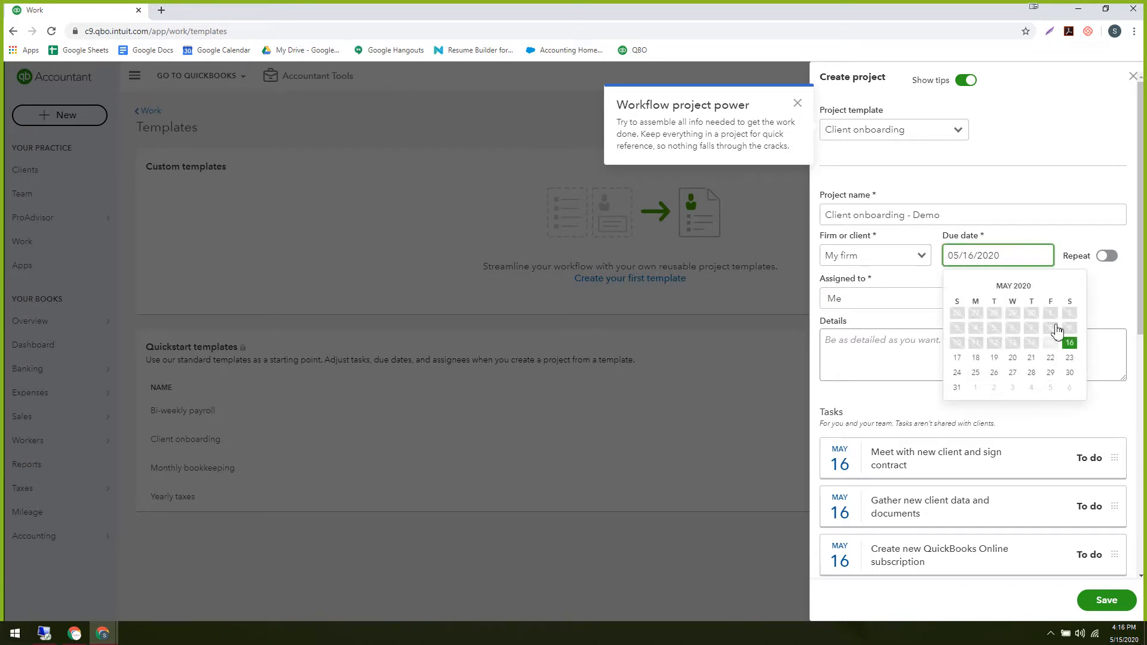
click(869, 367)
scroll(872, 363, down, 2)
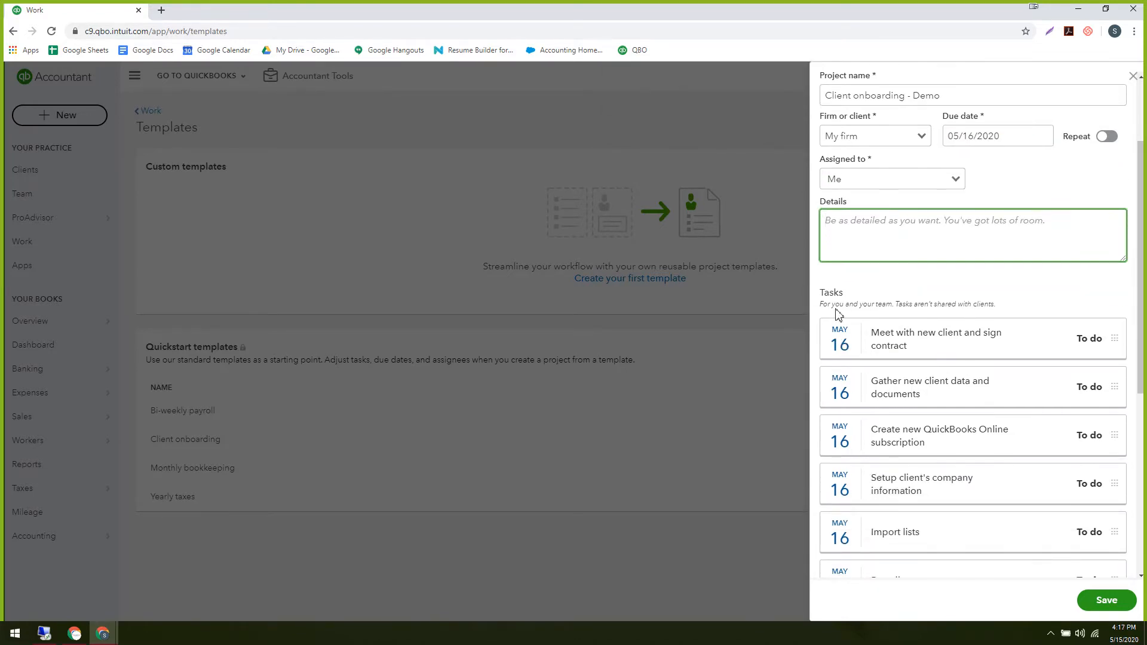
Expand and collapse the first task, scroll the task list, then close the panel.
click(846, 341)
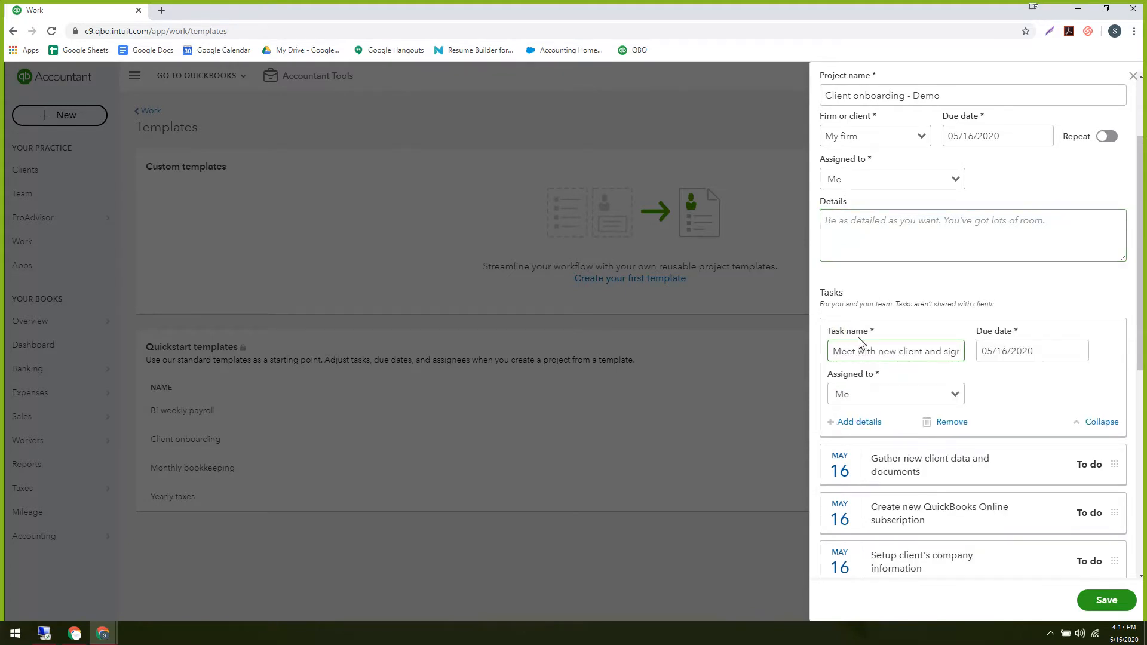
scroll(890, 331, down, 1)
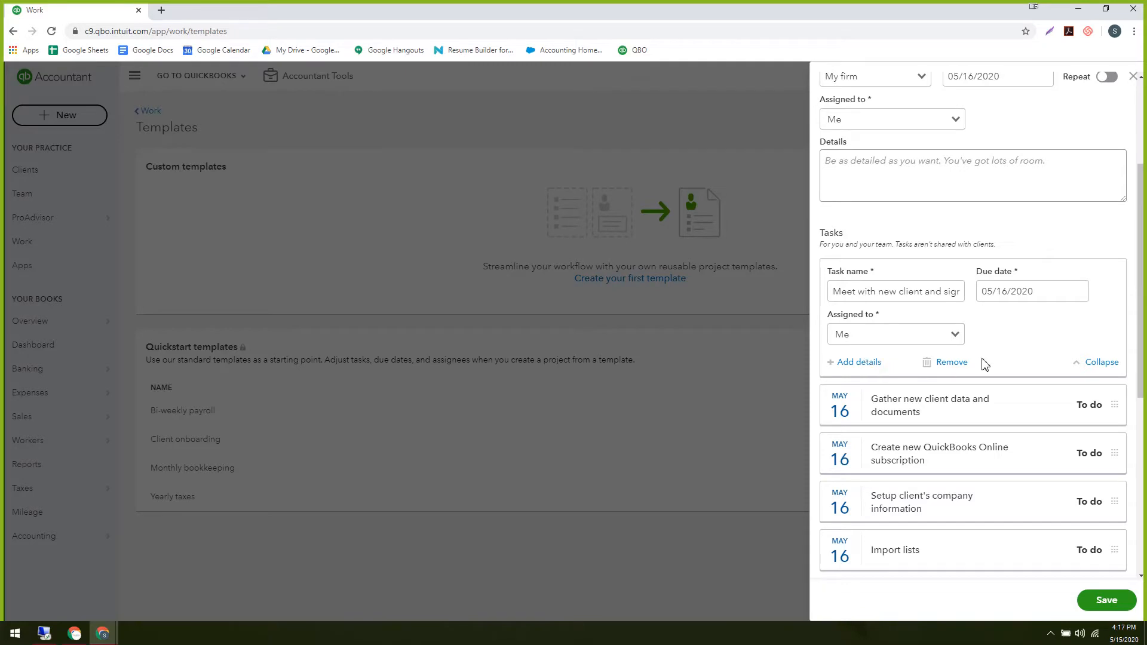
click(1102, 363)
scroll(935, 376, down, 4)
scroll(928, 367, down, 1)
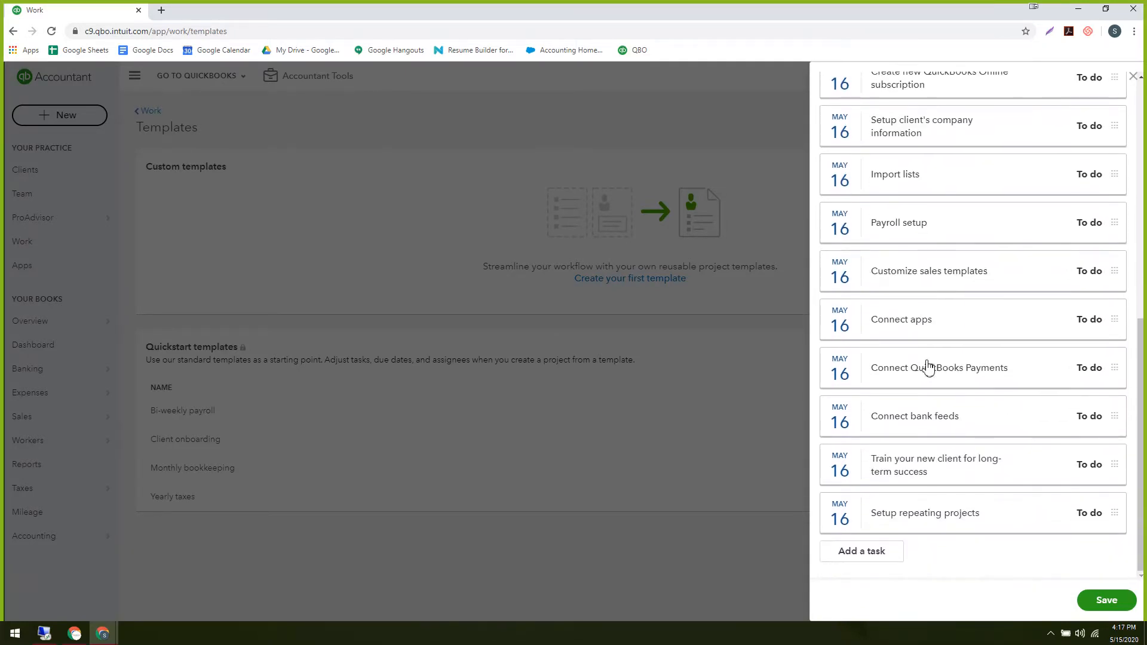
scroll(930, 379, up, 8)
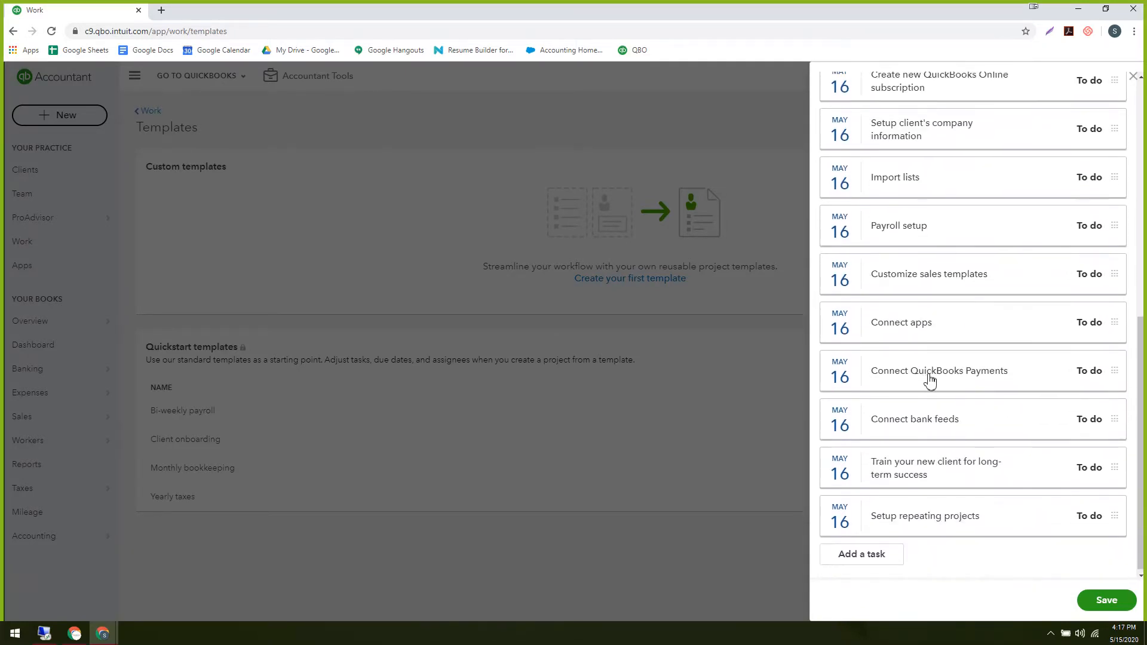
click(1132, 77)
Discard the project with Don't save and show the Client onboarding title slide.
click(474, 362)
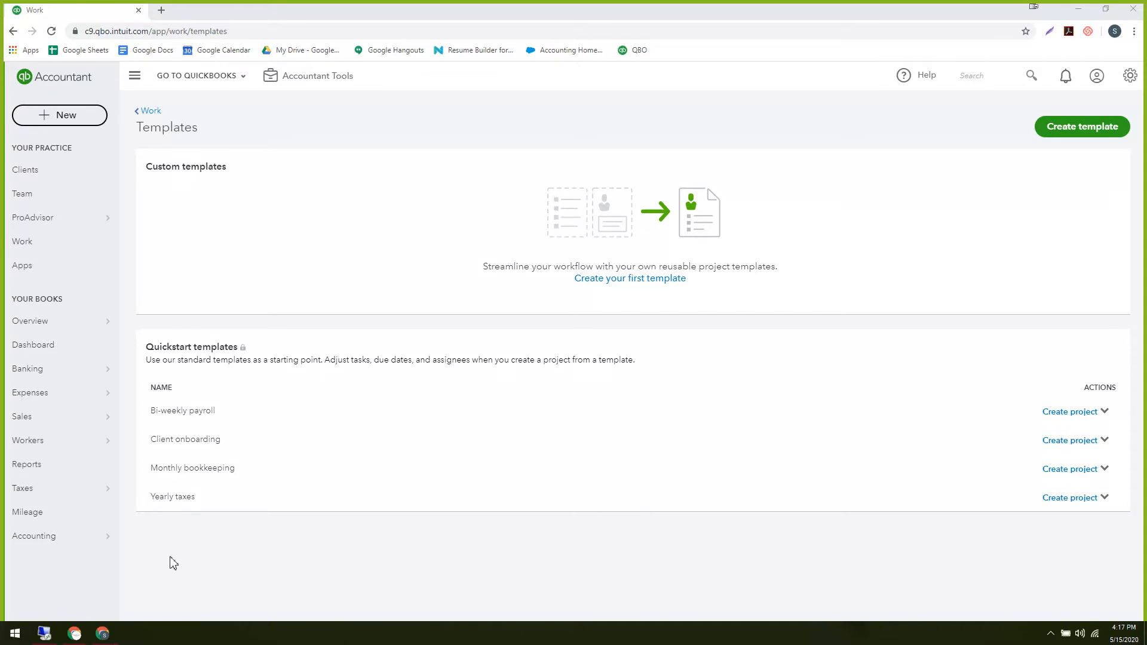
mouse_move(100, 635)
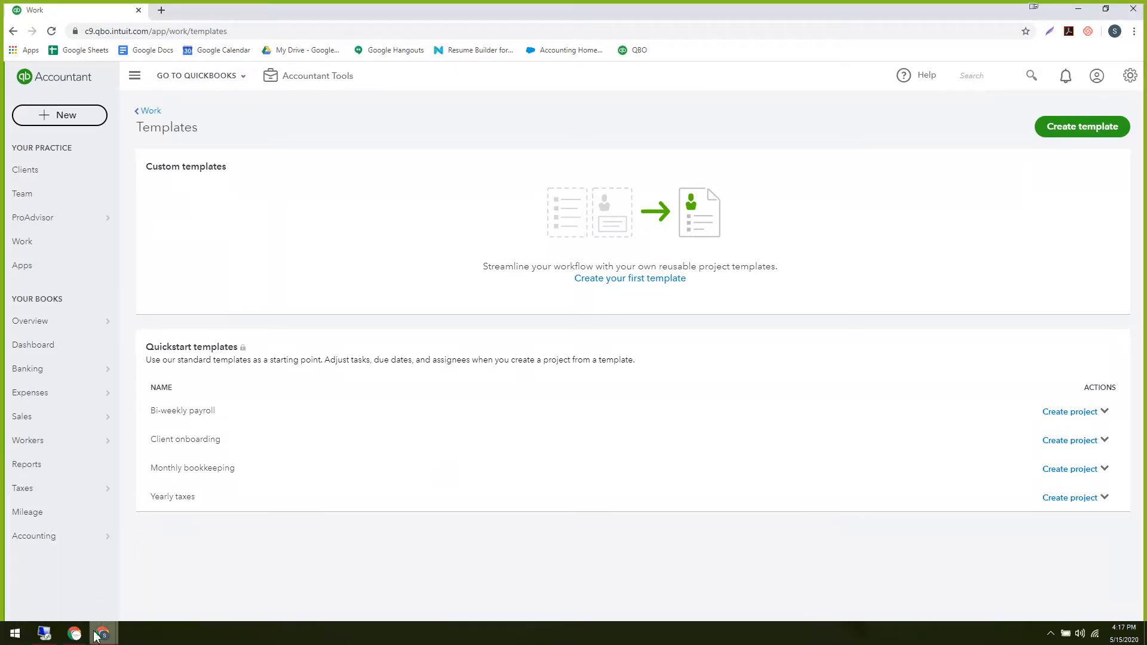
click(181, 604)
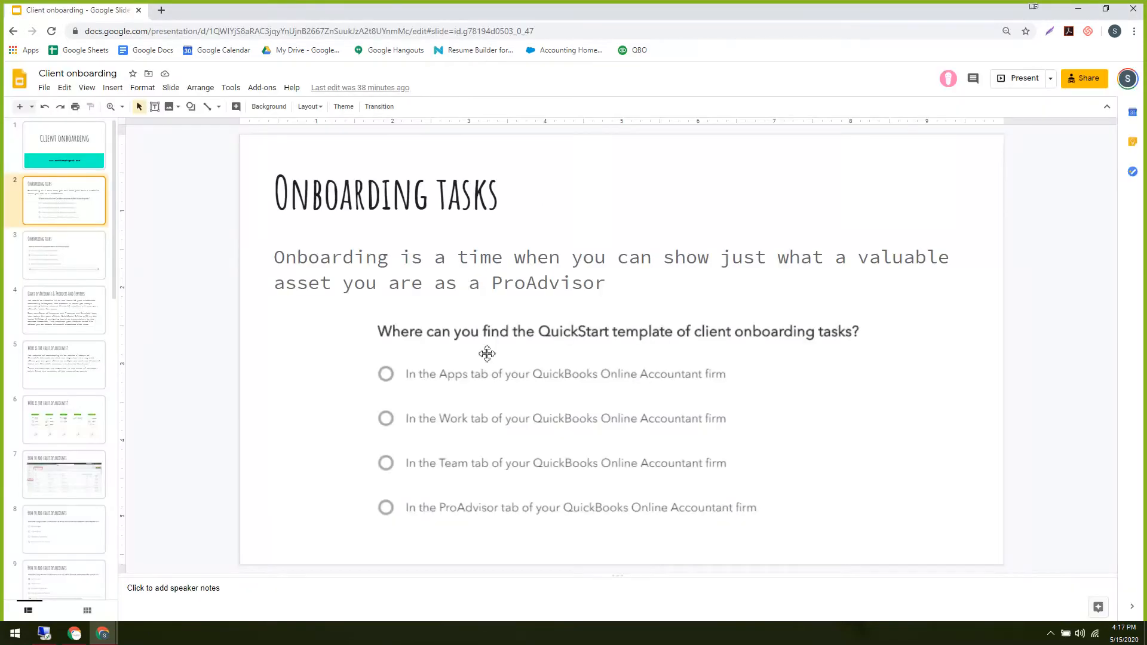
click(63, 169)
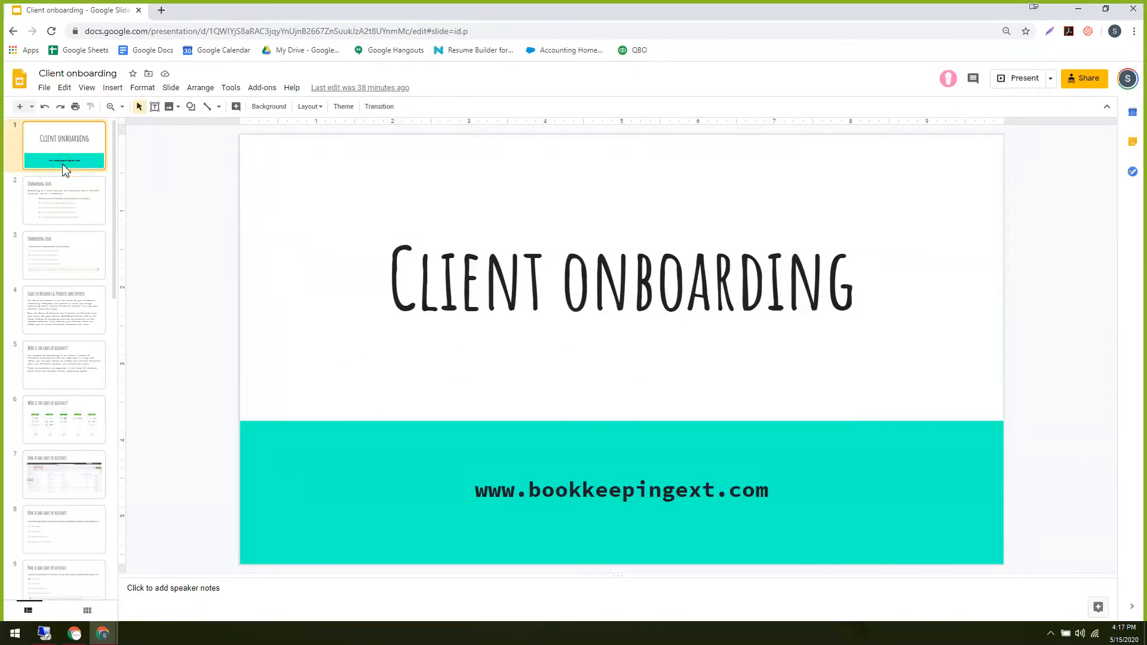
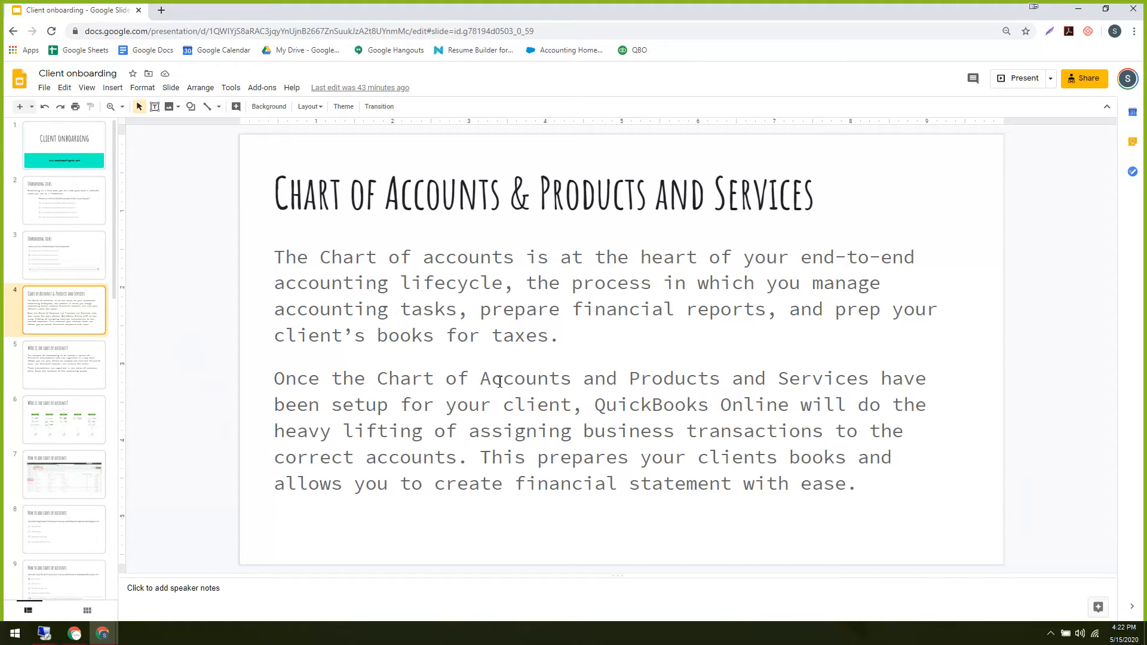
Select slide 5 in the filmstrip to bring up the chart of accounts material.
click(85, 371)
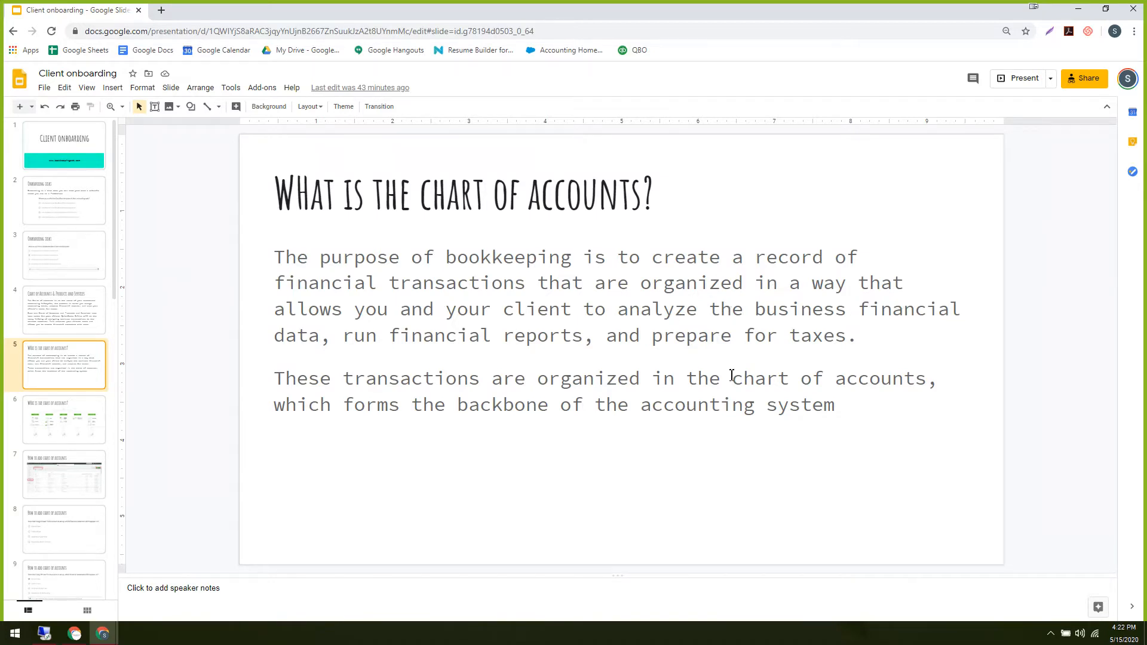
Highlight phrases in the first paragraph about analyzing the business, financial reports and taxes.
click(537, 281)
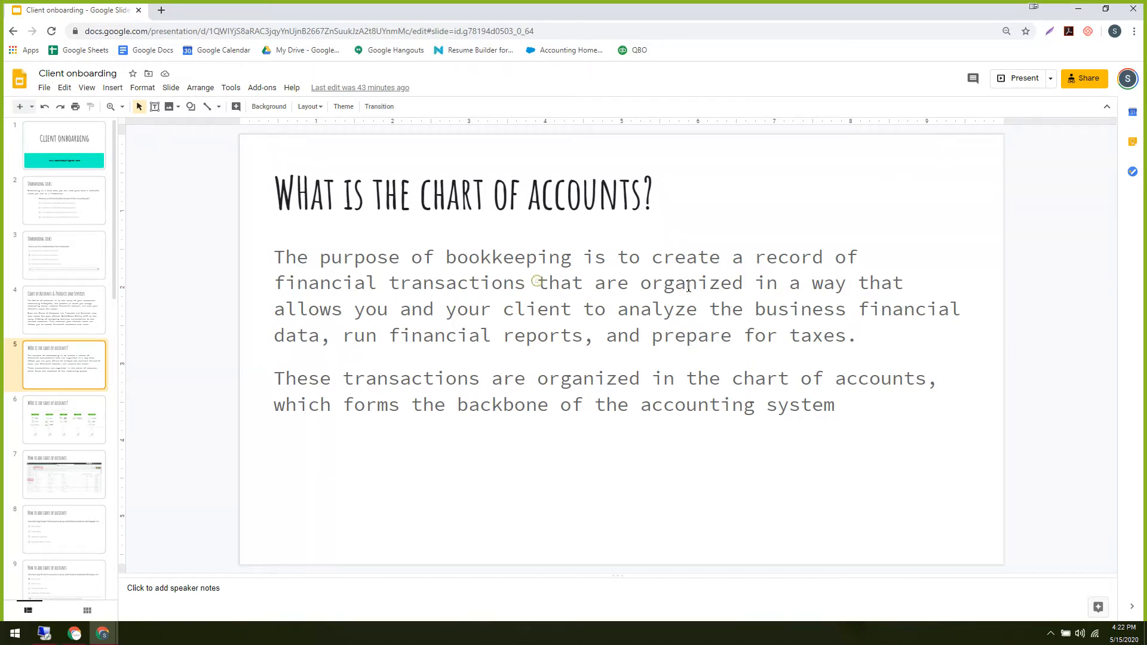
click(801, 282)
drag(422, 284, 640, 287)
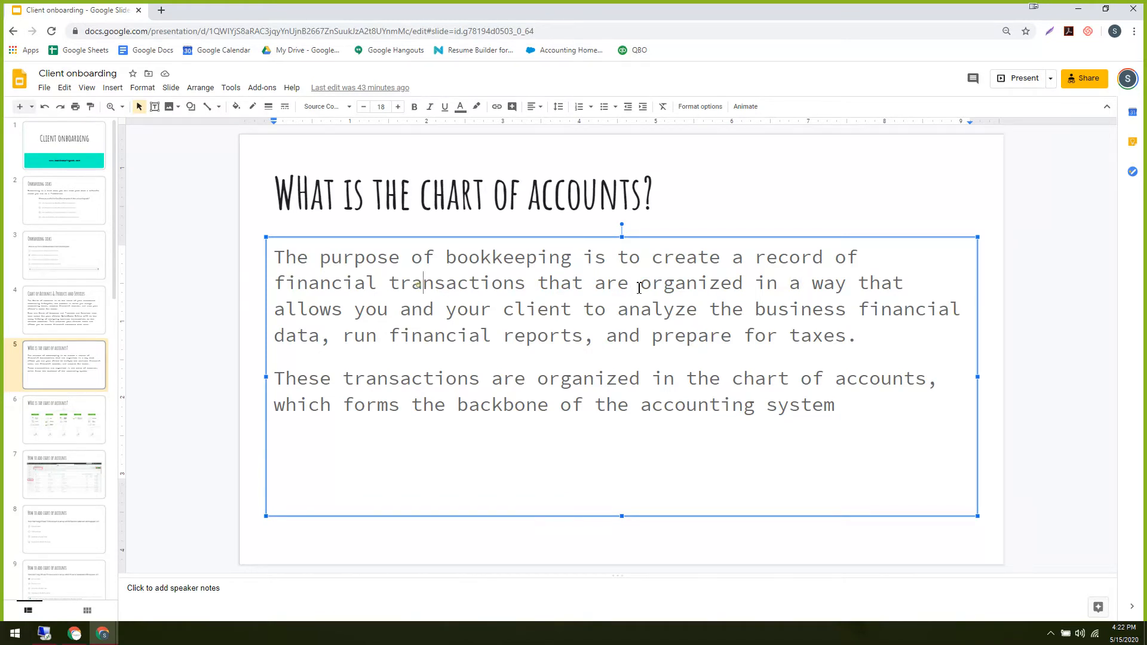
click(724, 284)
drag(845, 285, 720, 285)
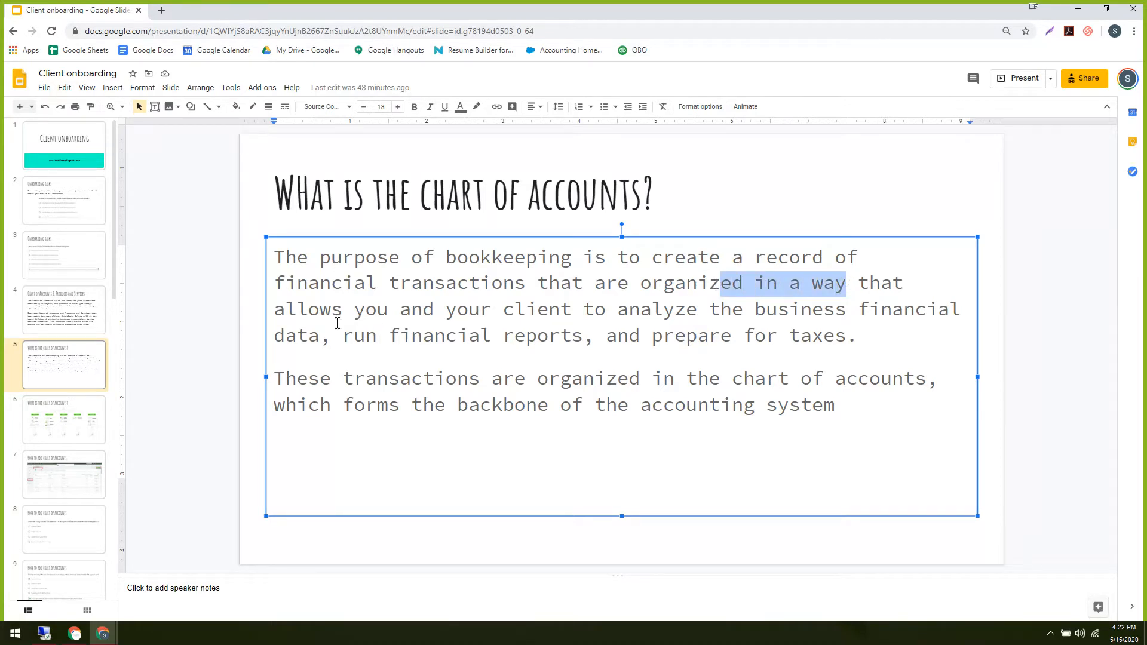
click(501, 309)
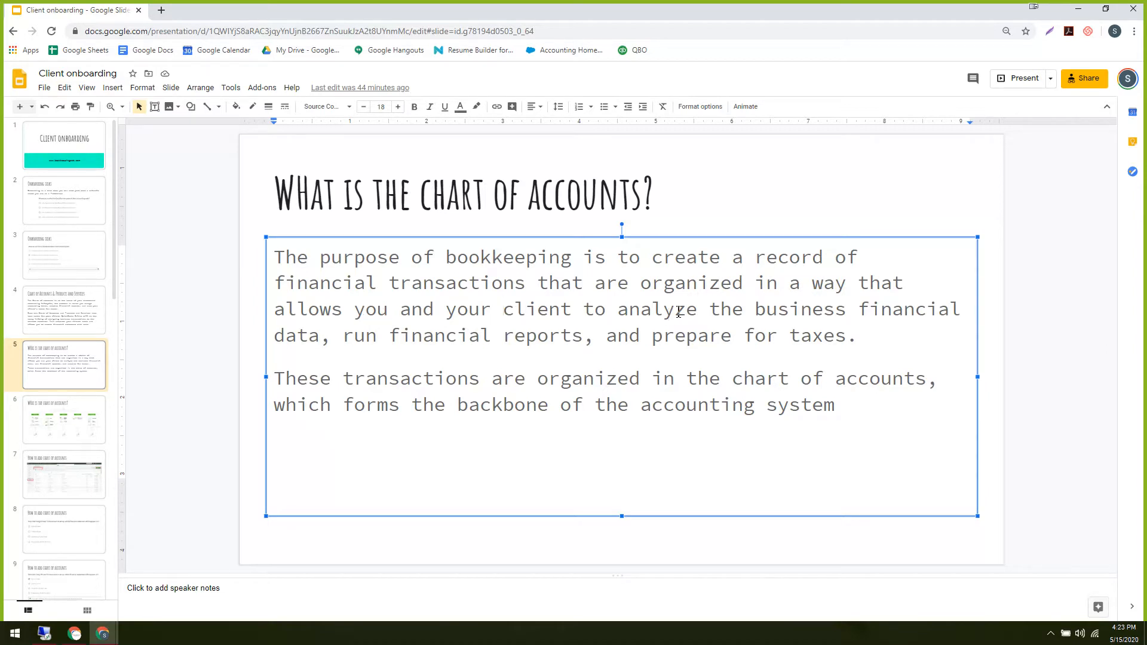
drag(678, 311, 789, 311)
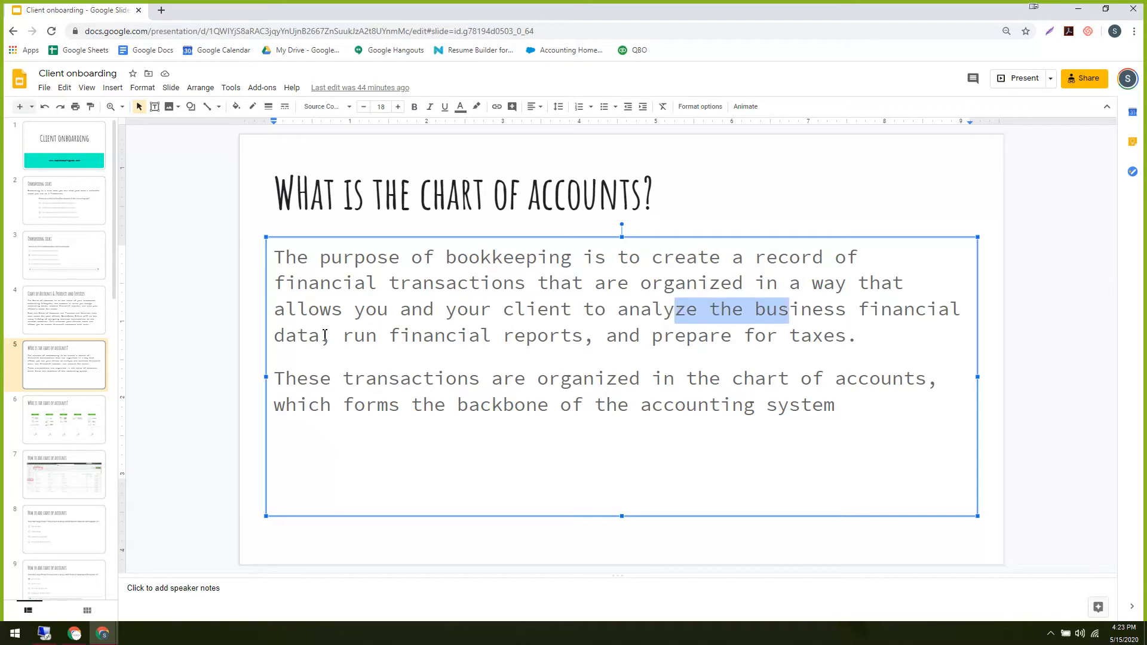
drag(342, 335, 554, 333)
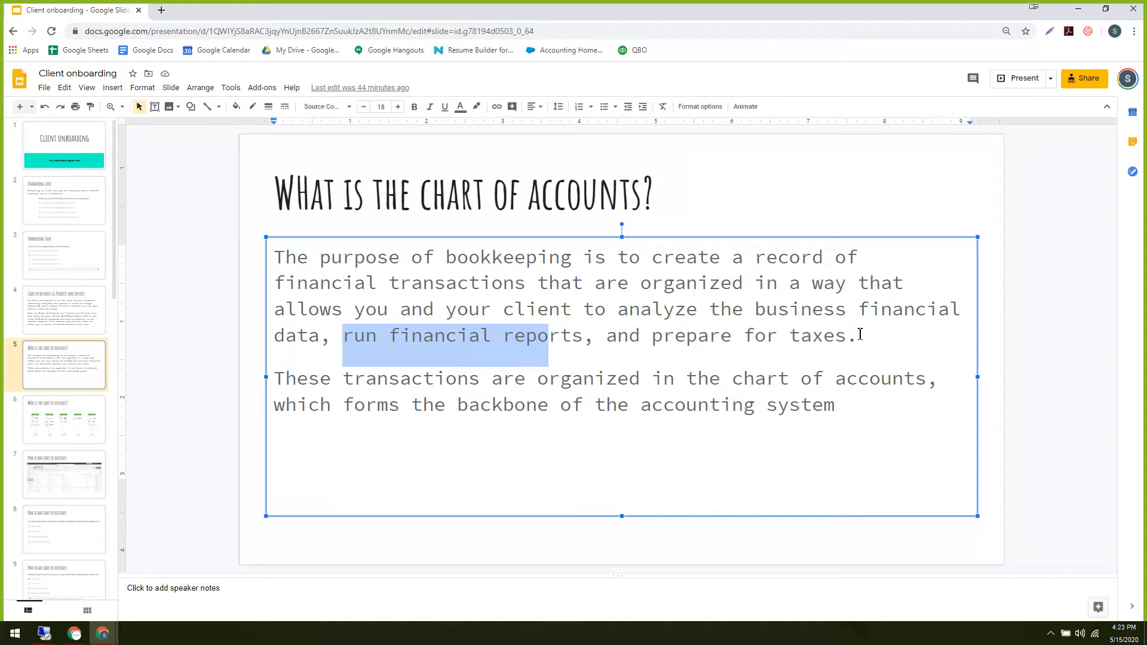
drag(866, 335, 479, 338)
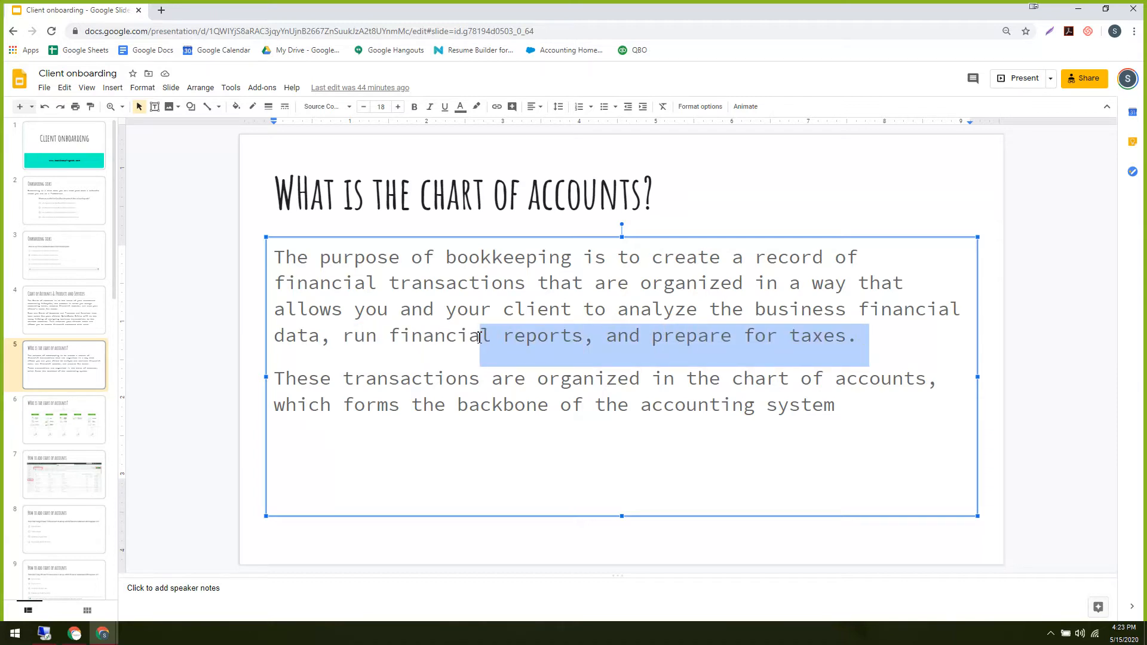
click(423, 456)
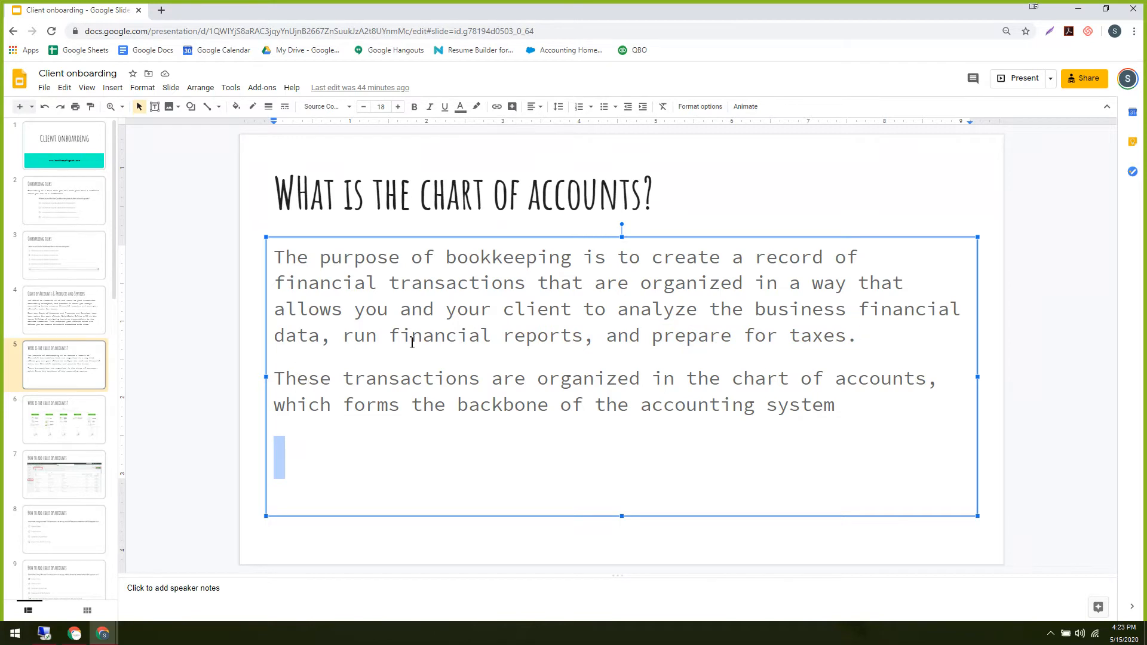
Highlight phrases in the second paragraph, then move to slide 6's account-category diagram.
drag(285, 381, 585, 376)
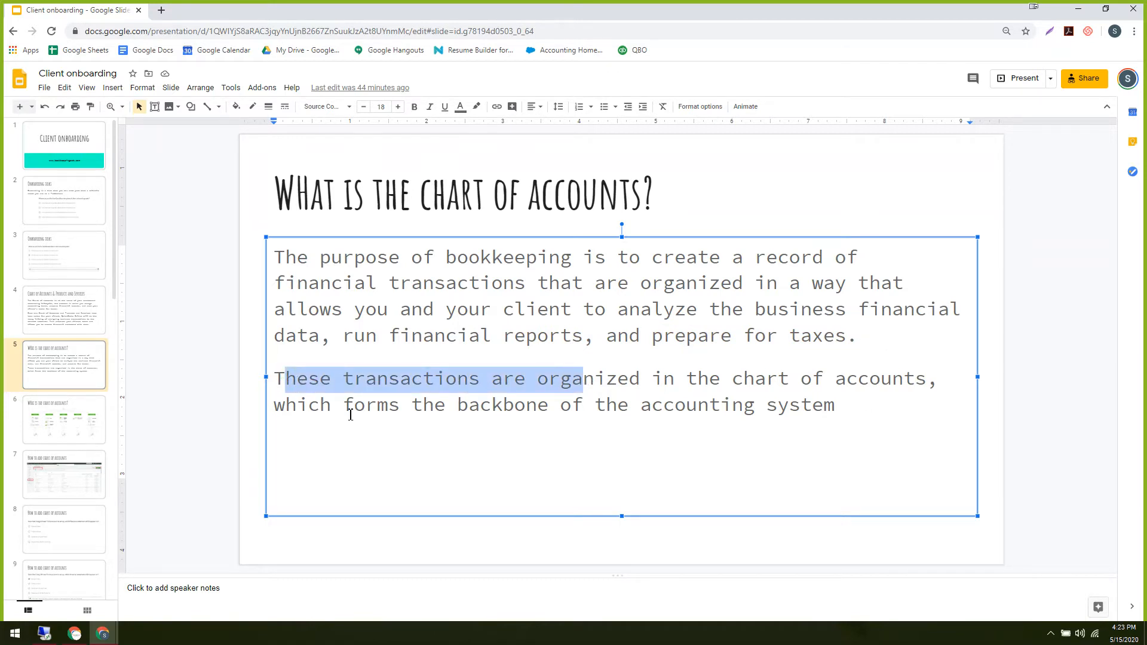
drag(844, 406, 570, 406)
click(697, 379)
shift+click(811, 378)
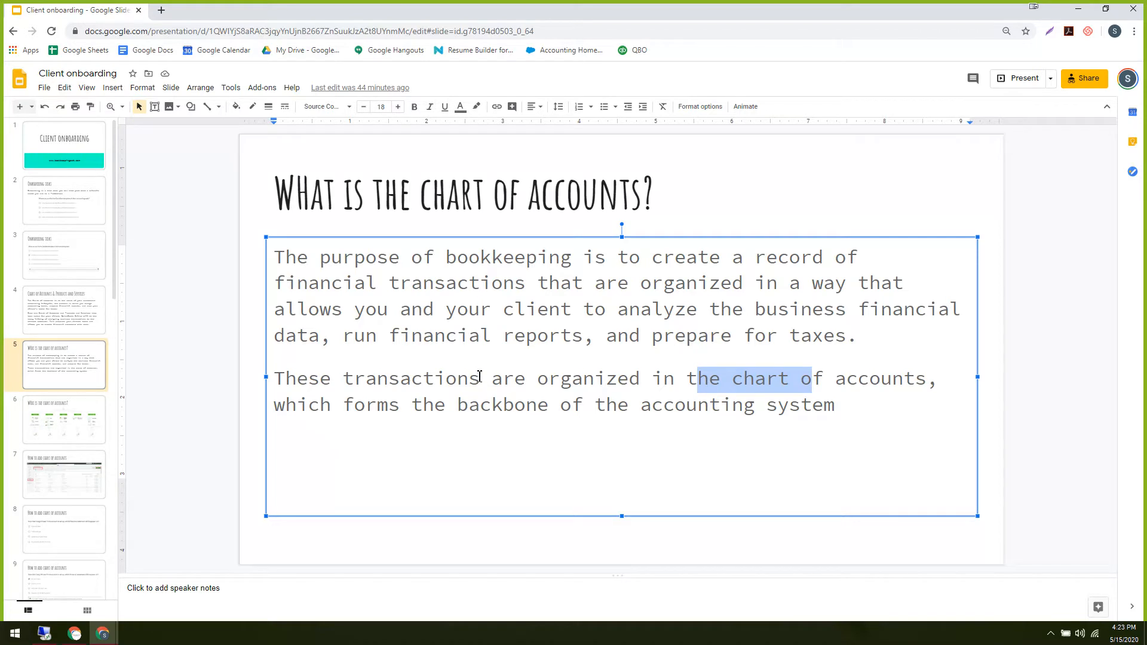
click(1059, 293)
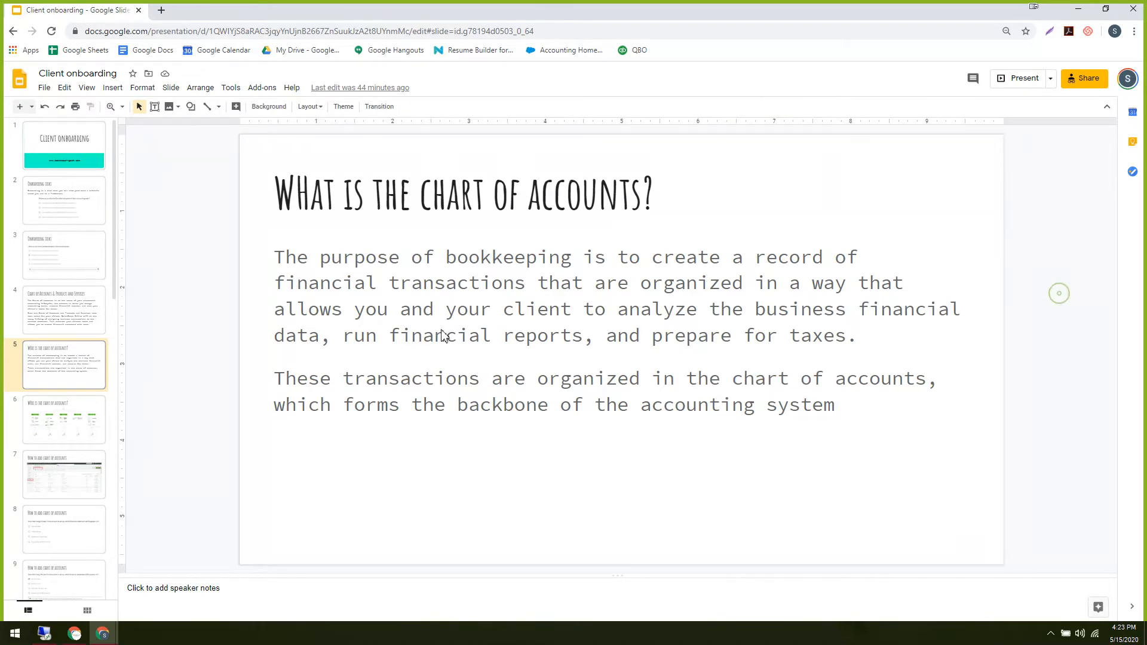
click(64, 405)
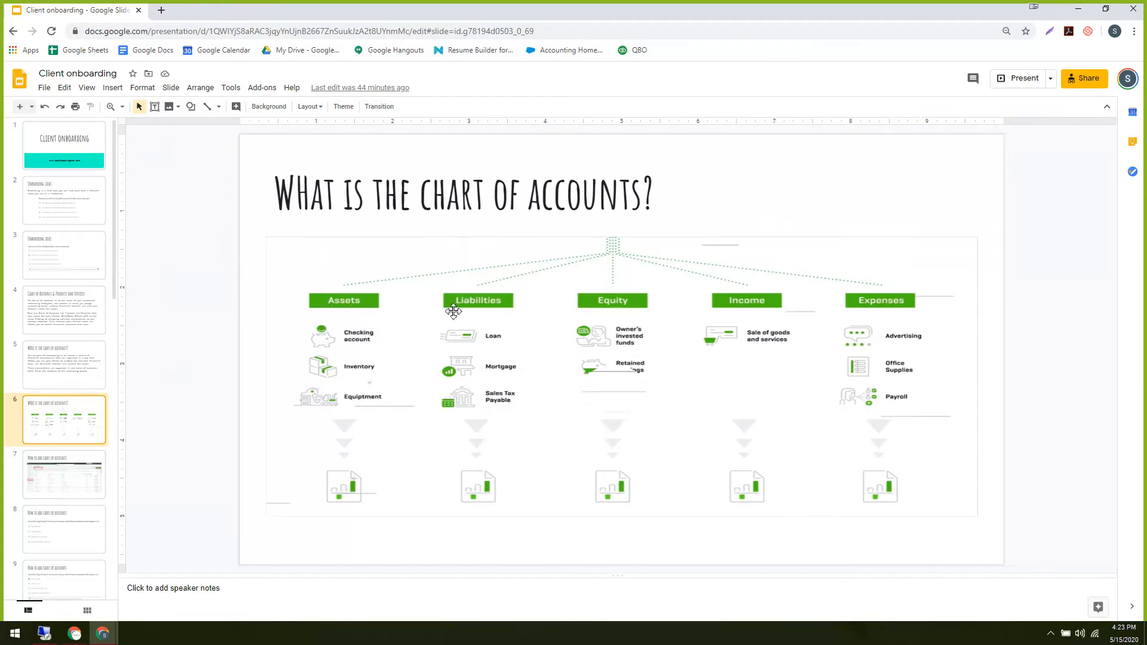
click(385, 314)
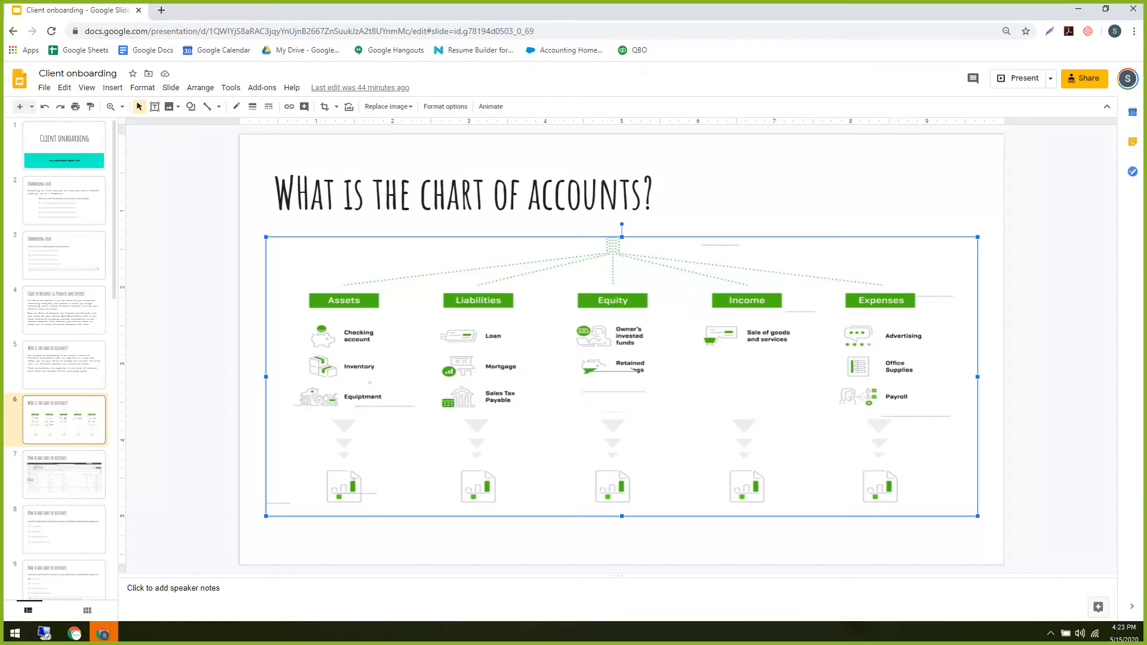
drag(380, 268, 414, 277)
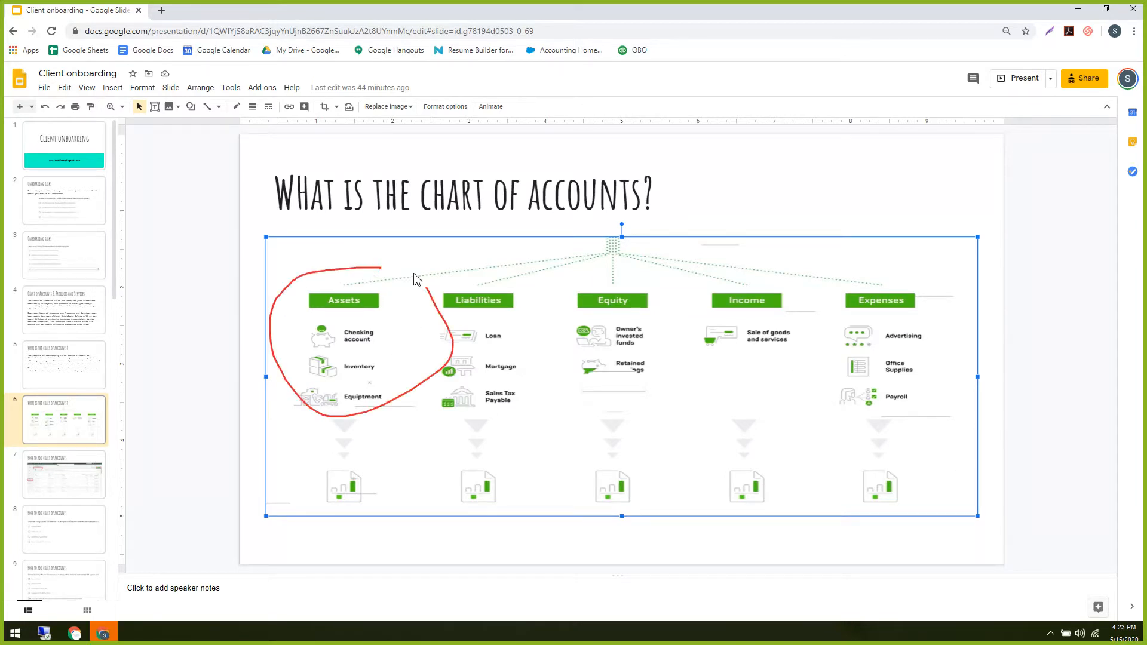
mouse_move(559, 263)
mouse_down()
mouse_move(463, 266)
mouse_move(533, 273)
mouse_up()
mouse_move(657, 273)
mouse_down()
mouse_move(517, 311)
mouse_move(613, 271)
mouse_up()
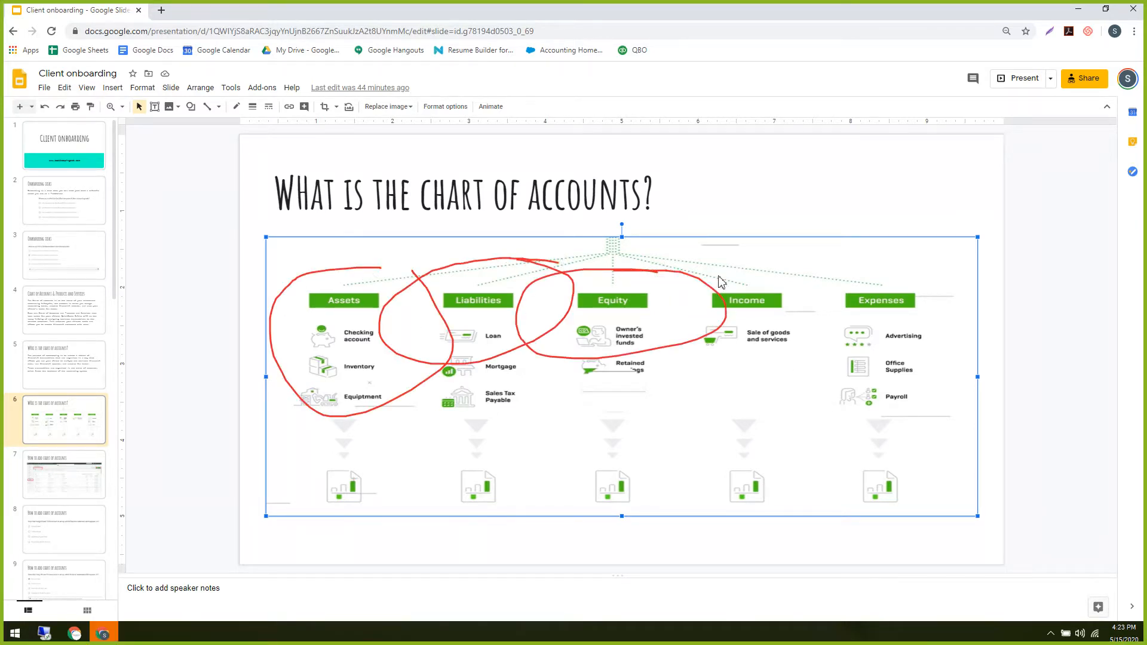
mouse_move(788, 270)
mouse_down()
mouse_move(743, 358)
mouse_move(746, 263)
mouse_up()
mouse_move(934, 269)
mouse_down()
mouse_move(967, 290)
mouse_move(872, 252)
mouse_up()
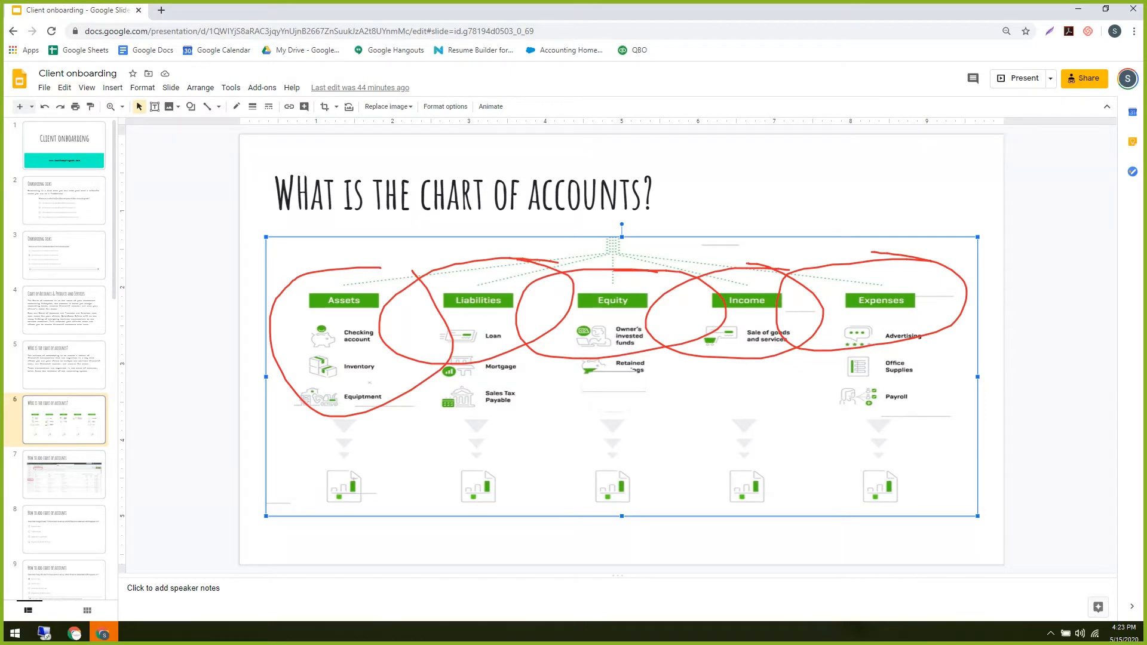
key(ctrl+z)
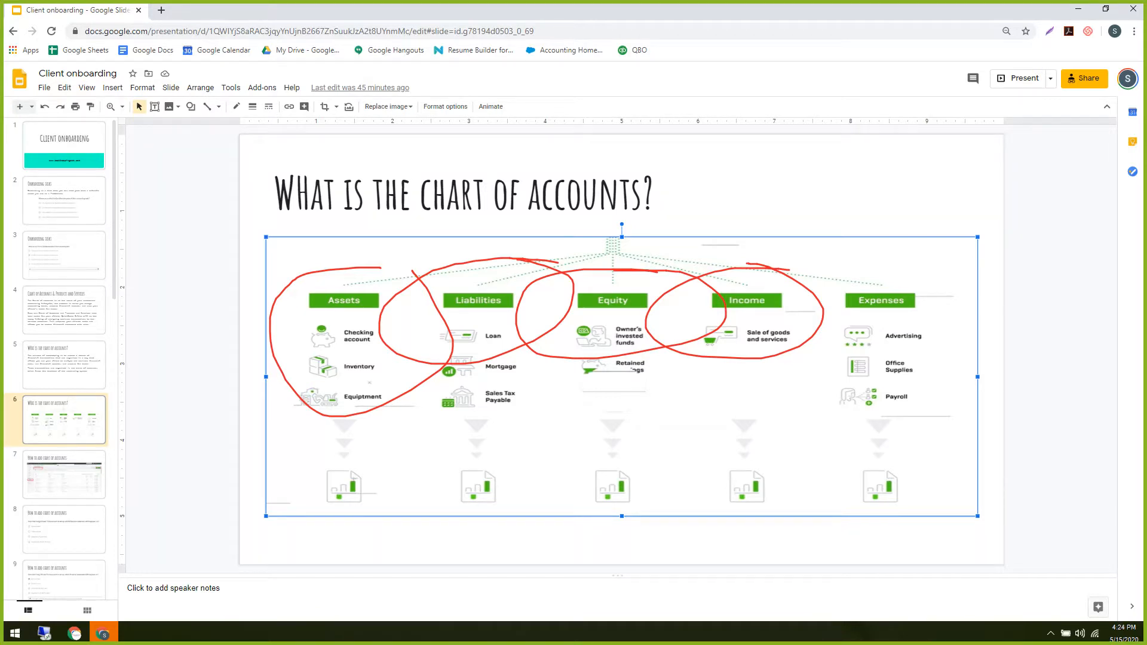
key(Escape)
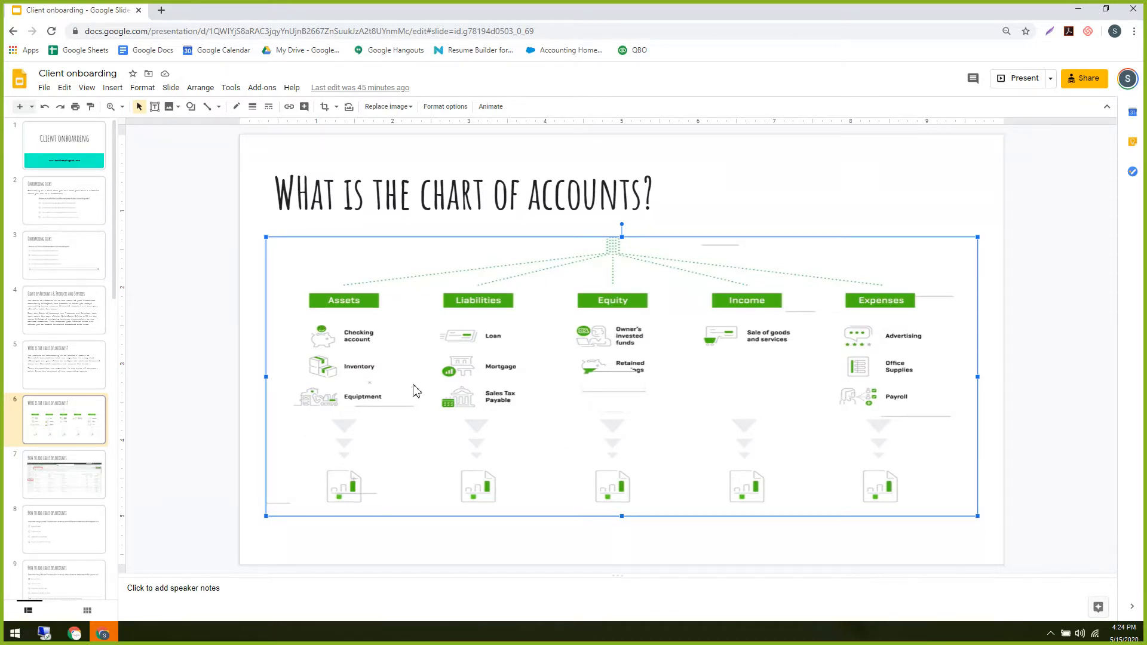
drag(398, 293, 399, 476)
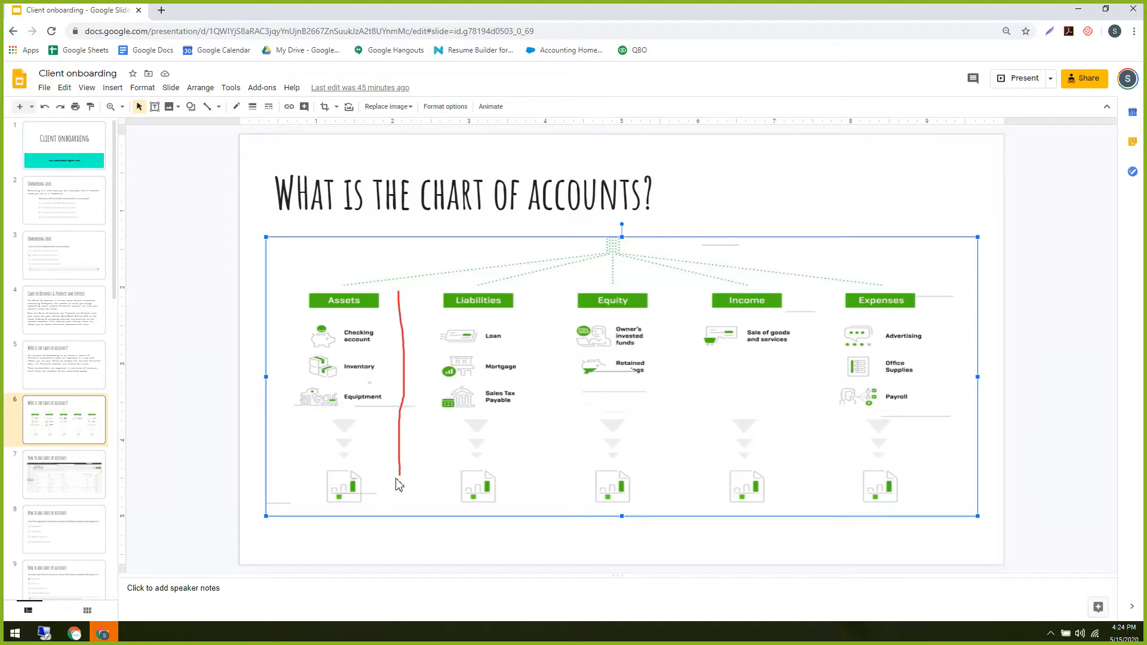
drag(545, 281, 556, 476)
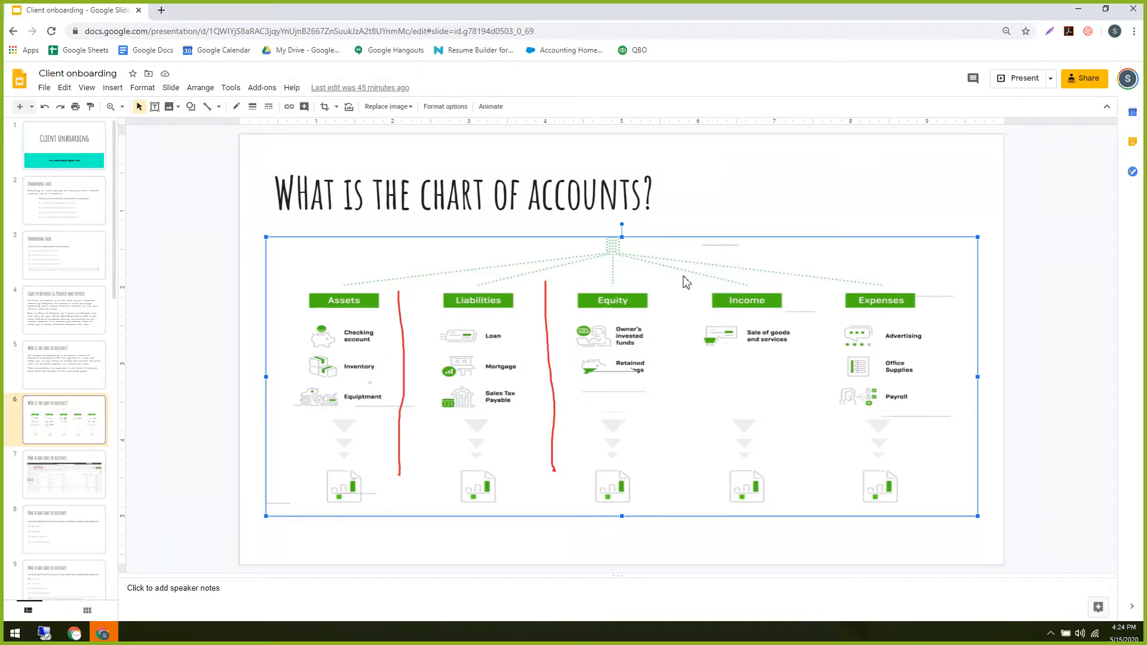
drag(682, 280, 692, 449)
drag(815, 274, 815, 459)
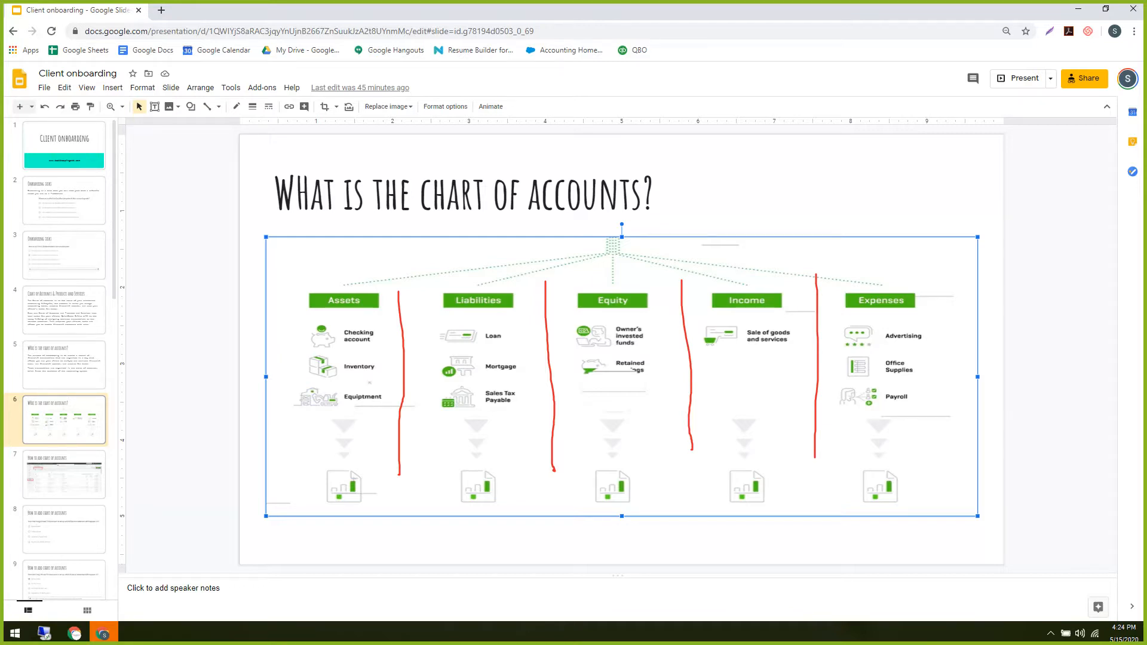
key(Escape)
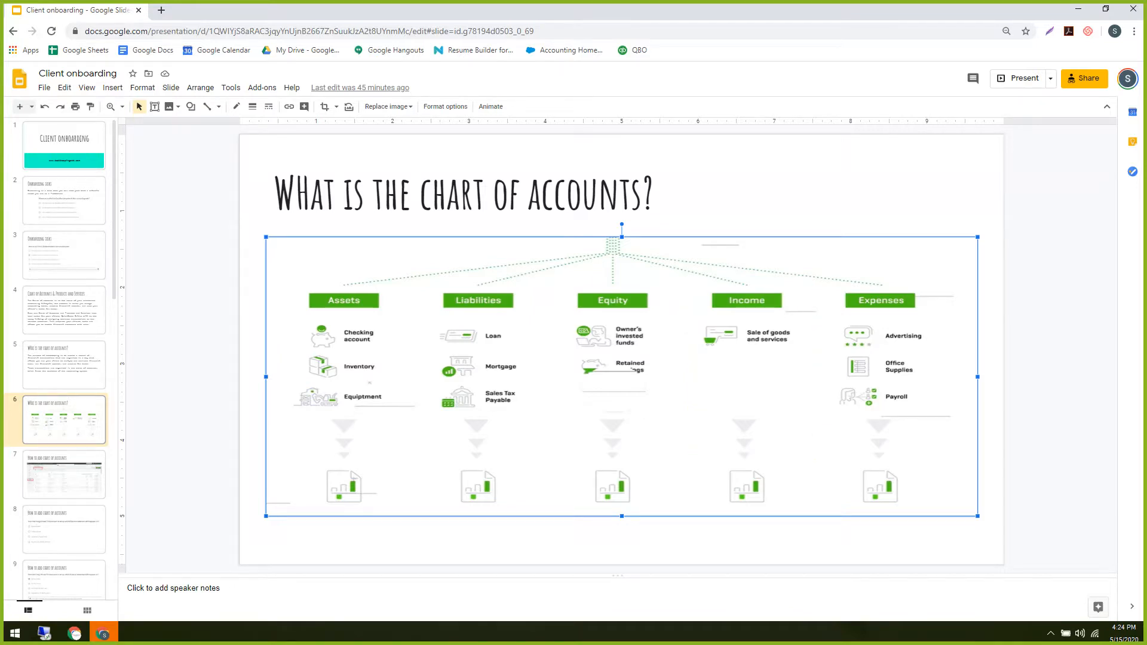
Open slide 7, 'How to add chart of accounts', then switch to the QuickBooks Work window.
click(63, 485)
click(74, 487)
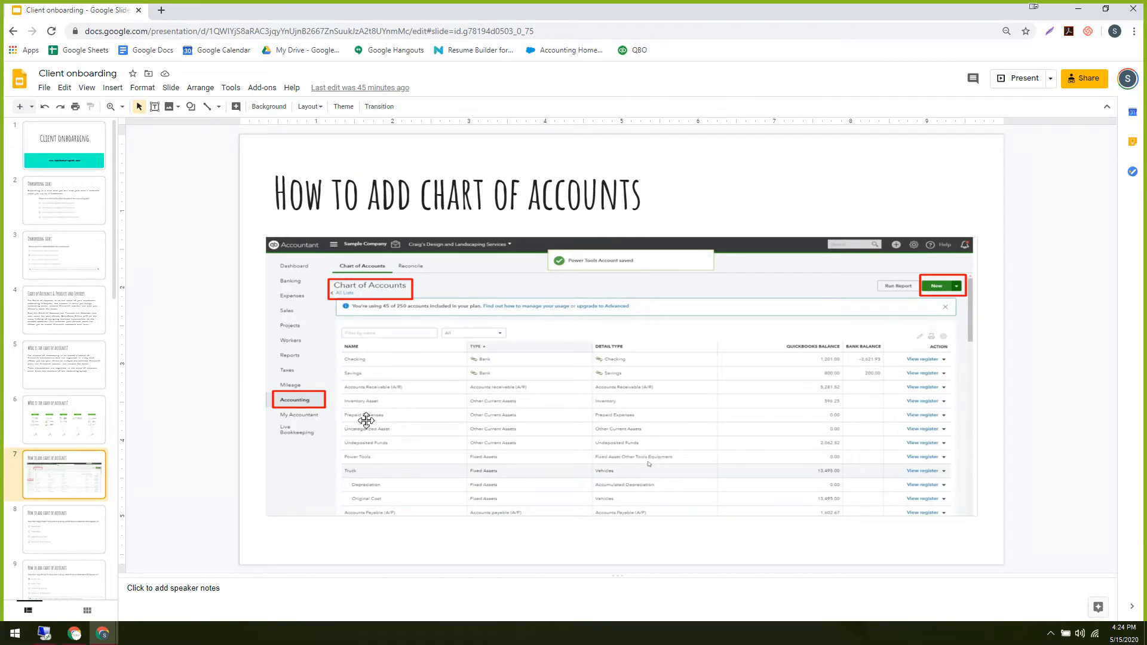
click(75, 634)
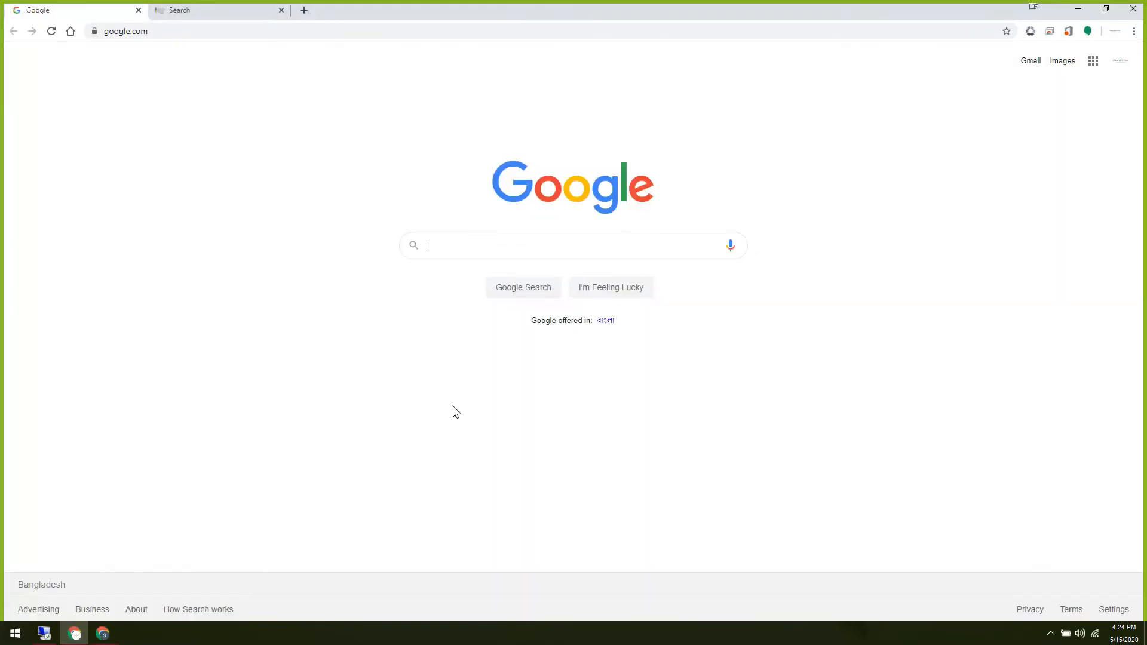
mouse_move(107, 632)
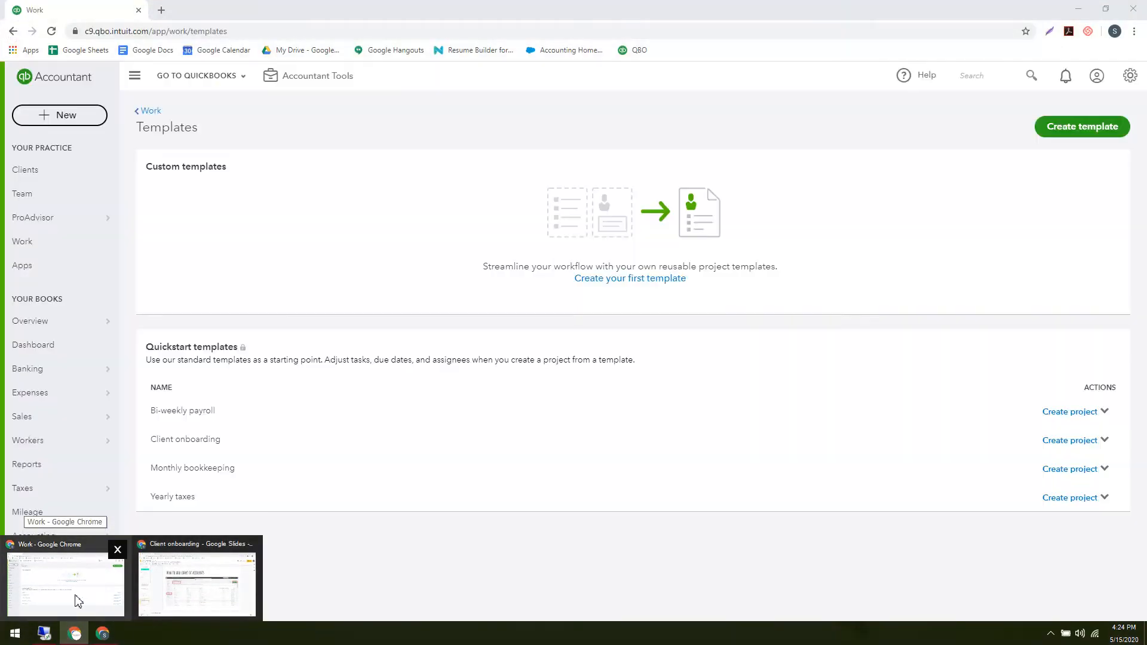
click(77, 600)
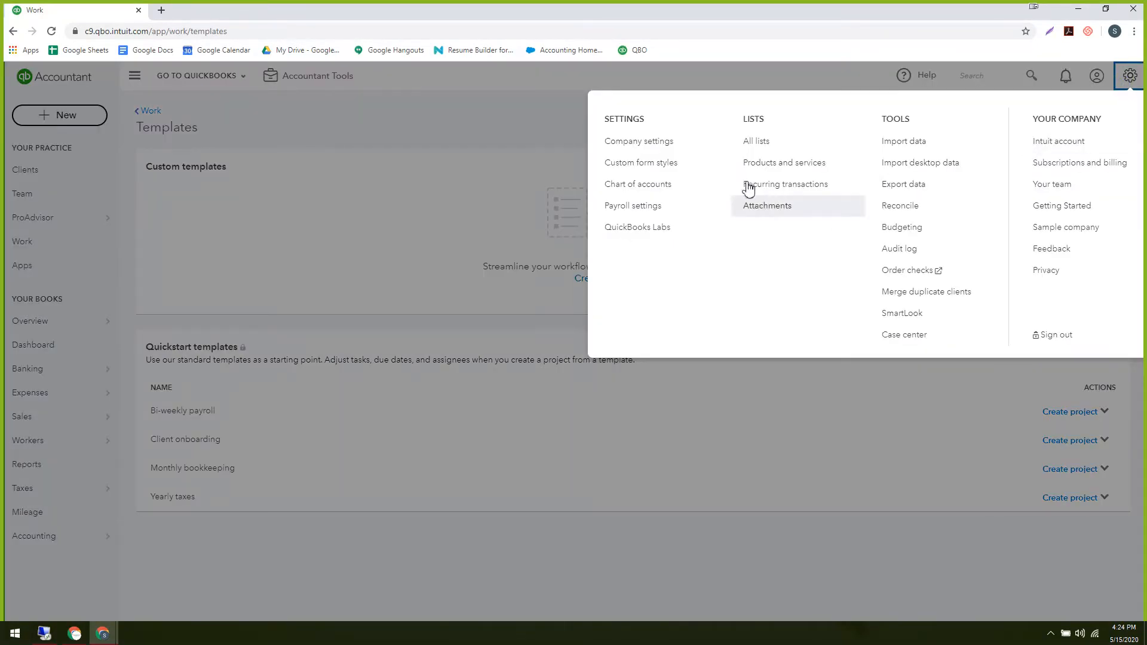
Switch to the Craig's Design and Landscaping Services sample company, confirming with Continue.
click(1069, 231)
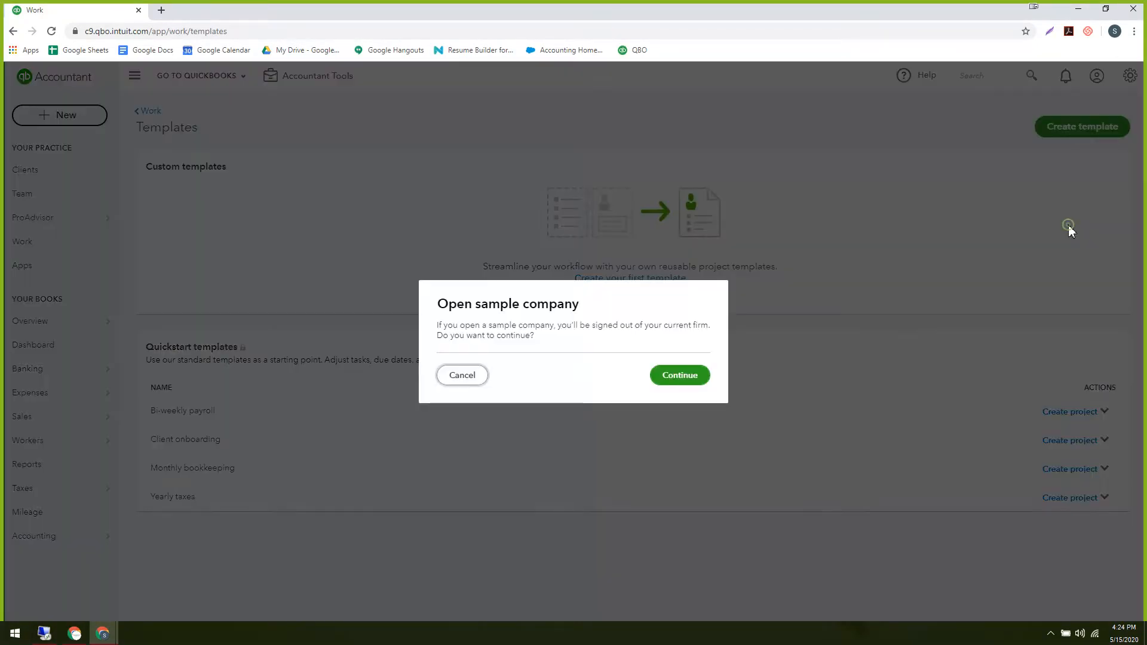
click(670, 380)
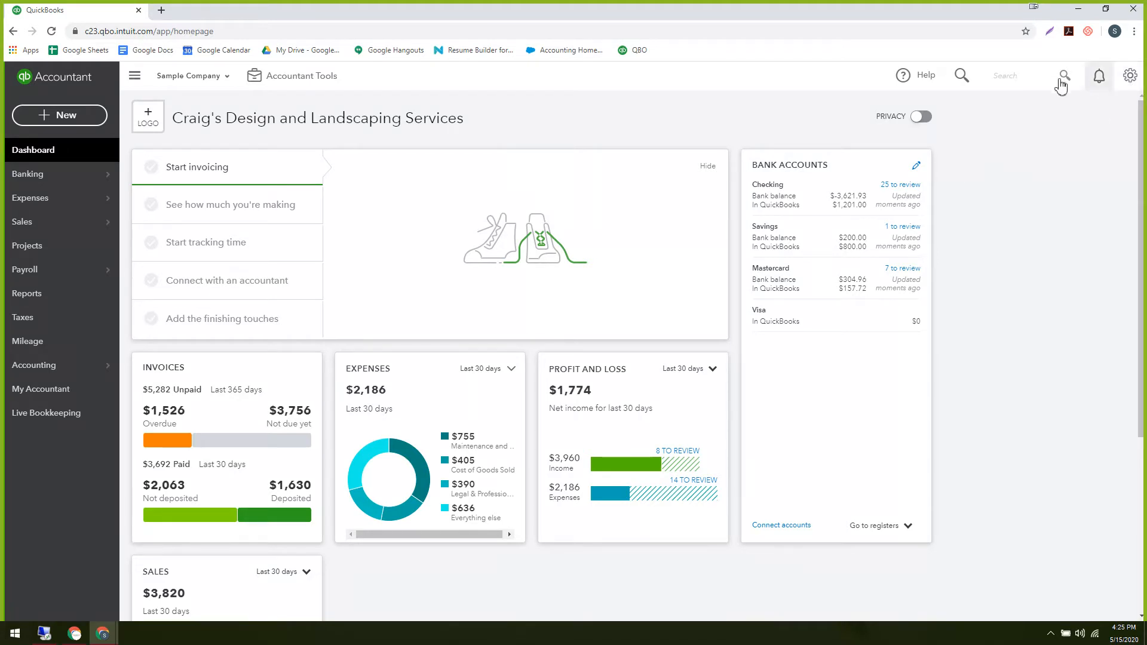
Go through the gear menu to Import Data's Chart of Accounts option, then back out.
click(1130, 76)
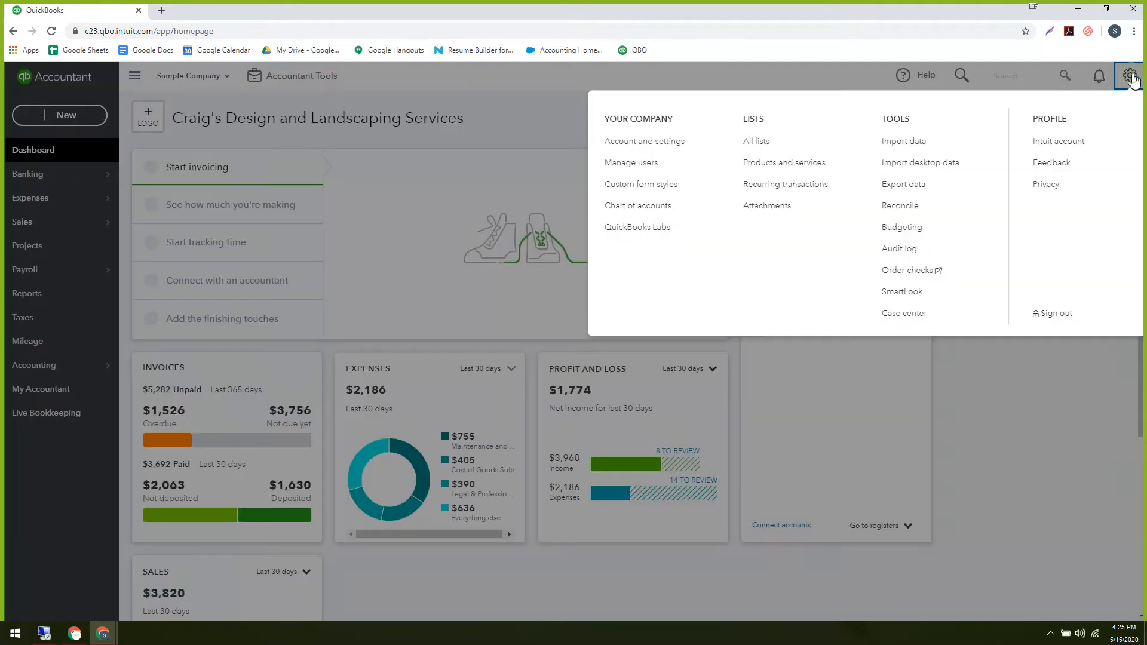
click(984, 476)
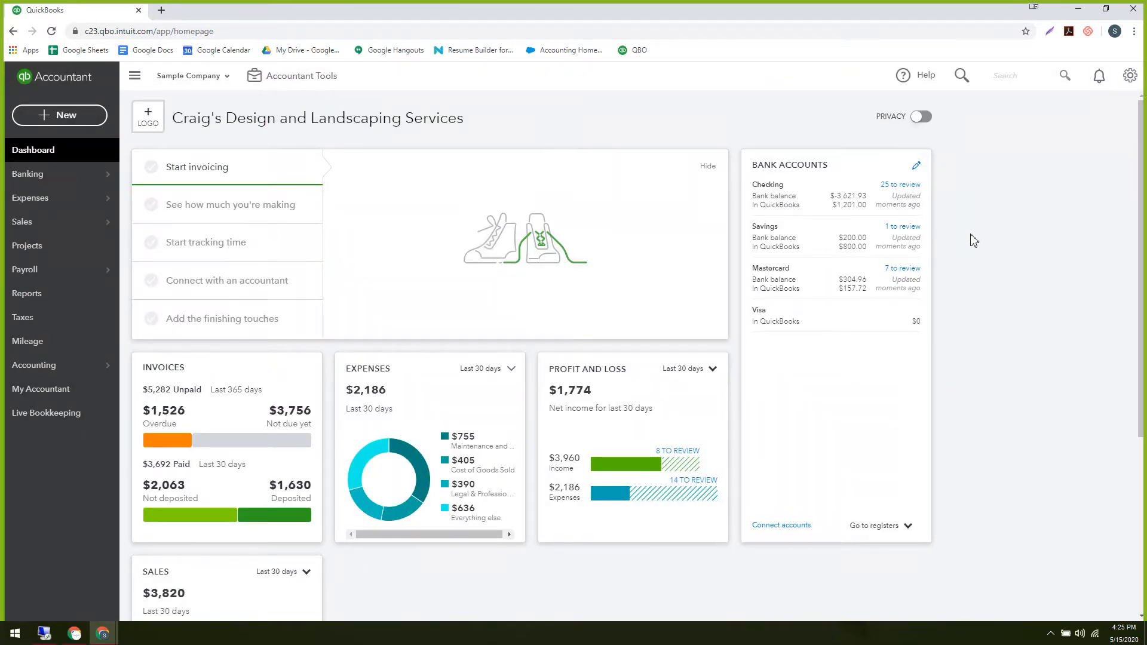
click(1129, 76)
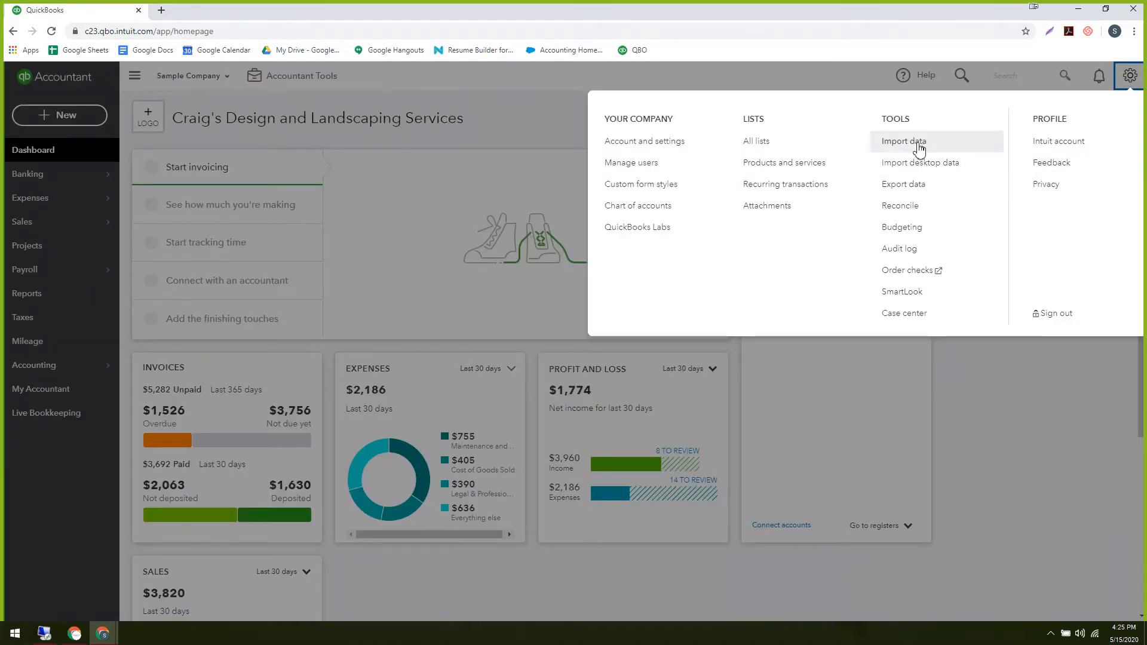
click(1024, 385)
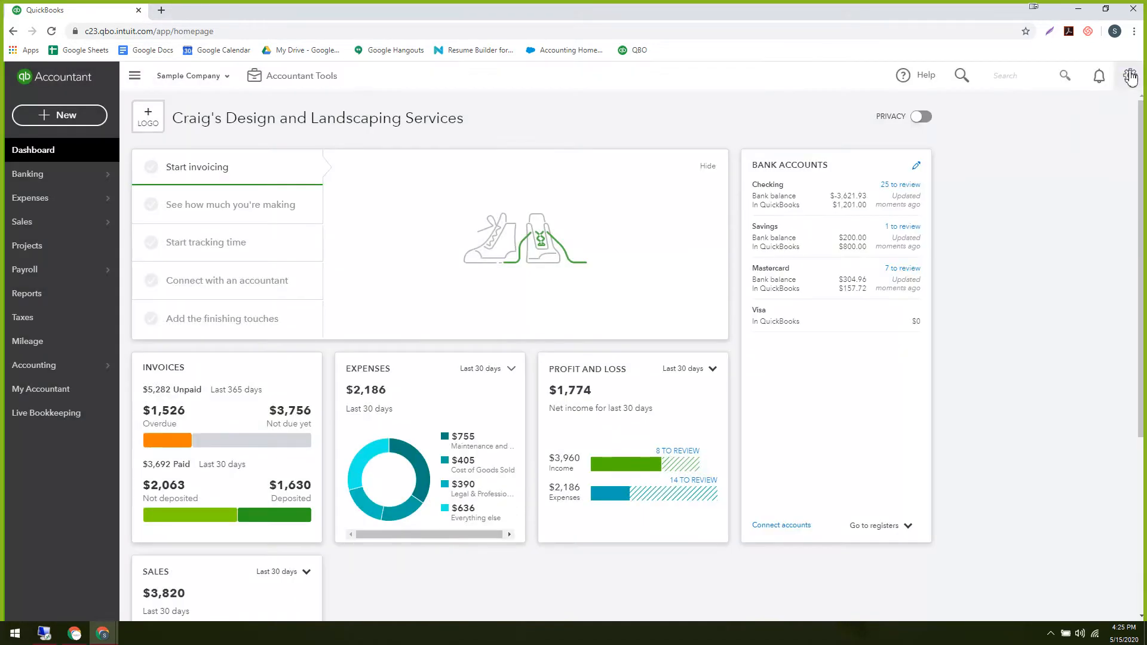
click(1130, 76)
click(907, 141)
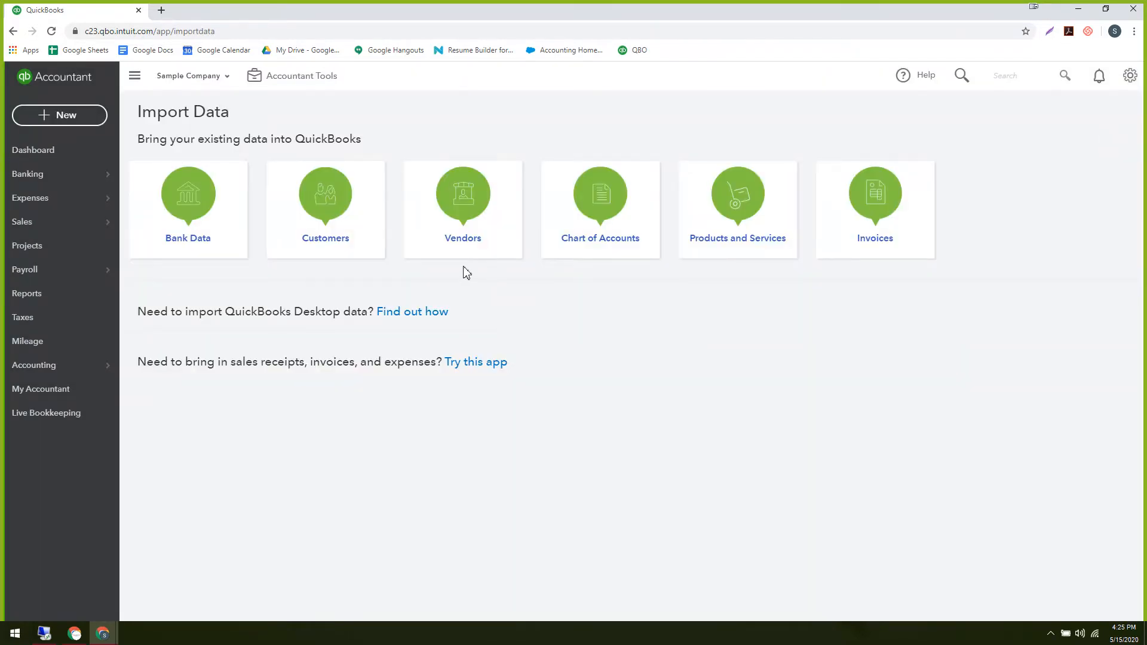
click(599, 243)
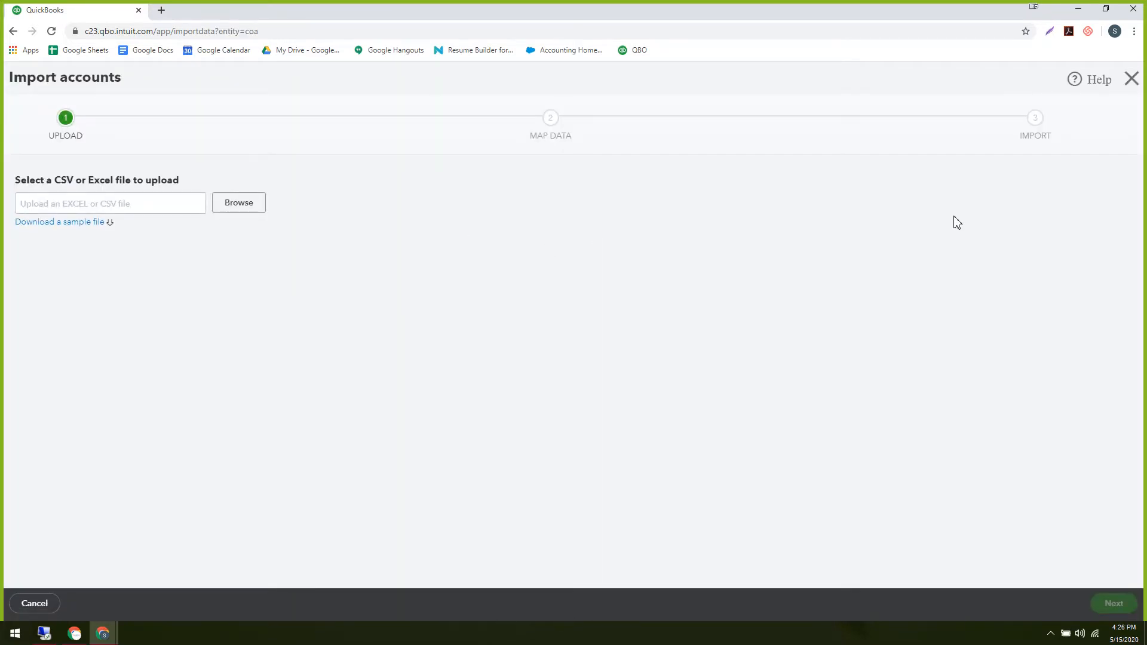
click(1132, 80)
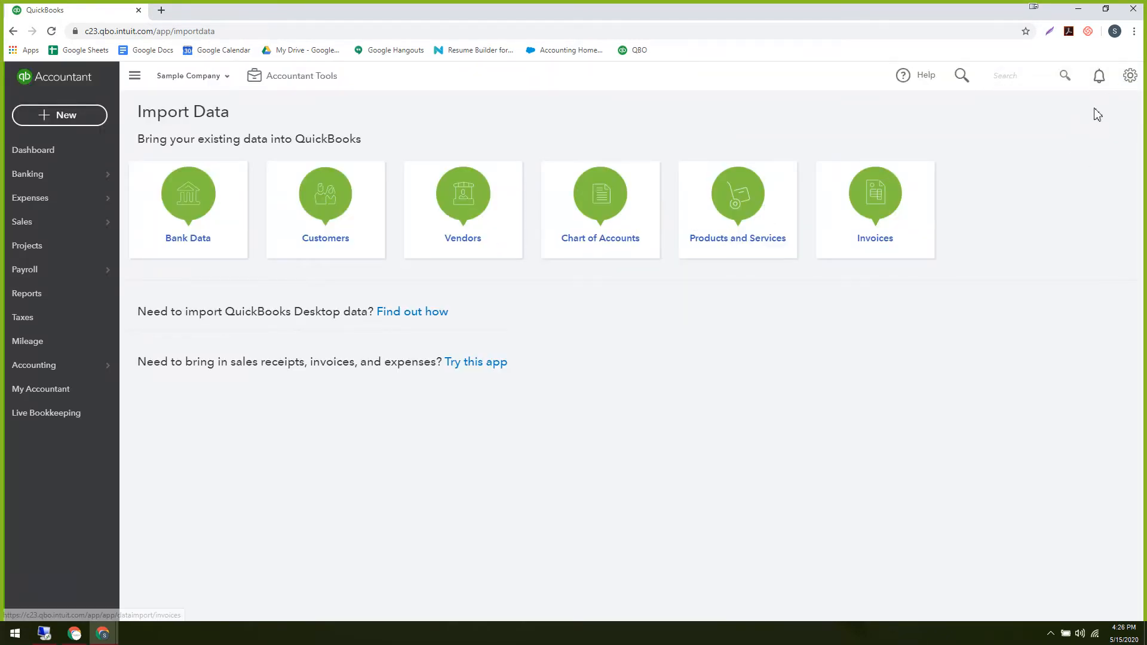
Hide the dashboard setup guide, then return to Import Data and choose Chart of Accounts.
click(46, 153)
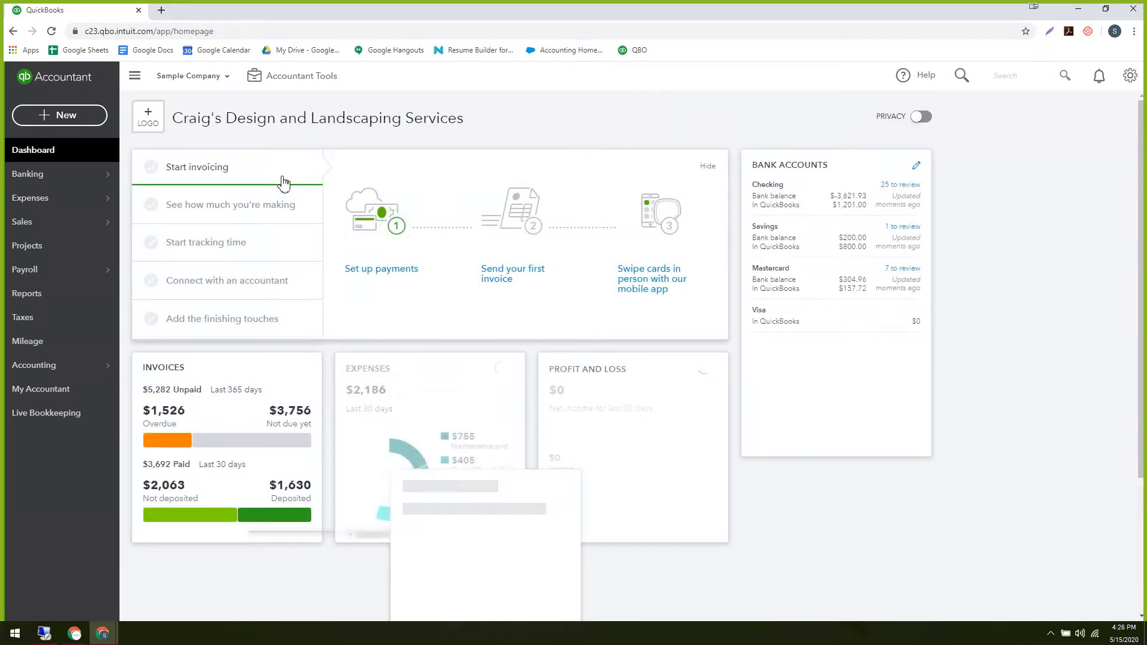
click(706, 166)
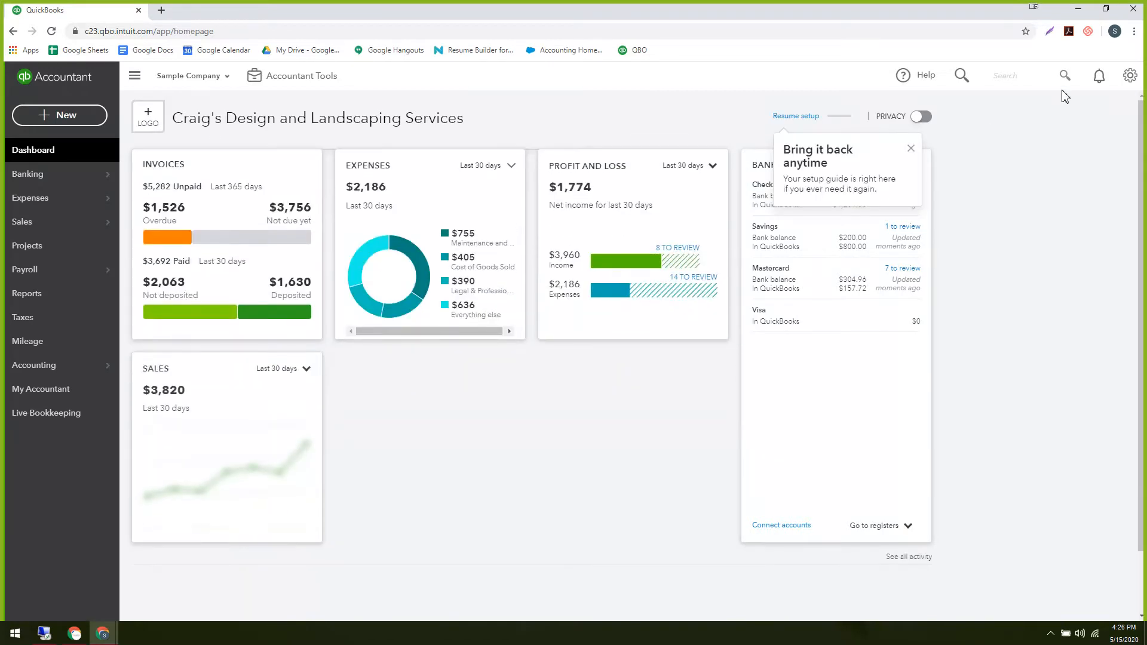
click(1130, 78)
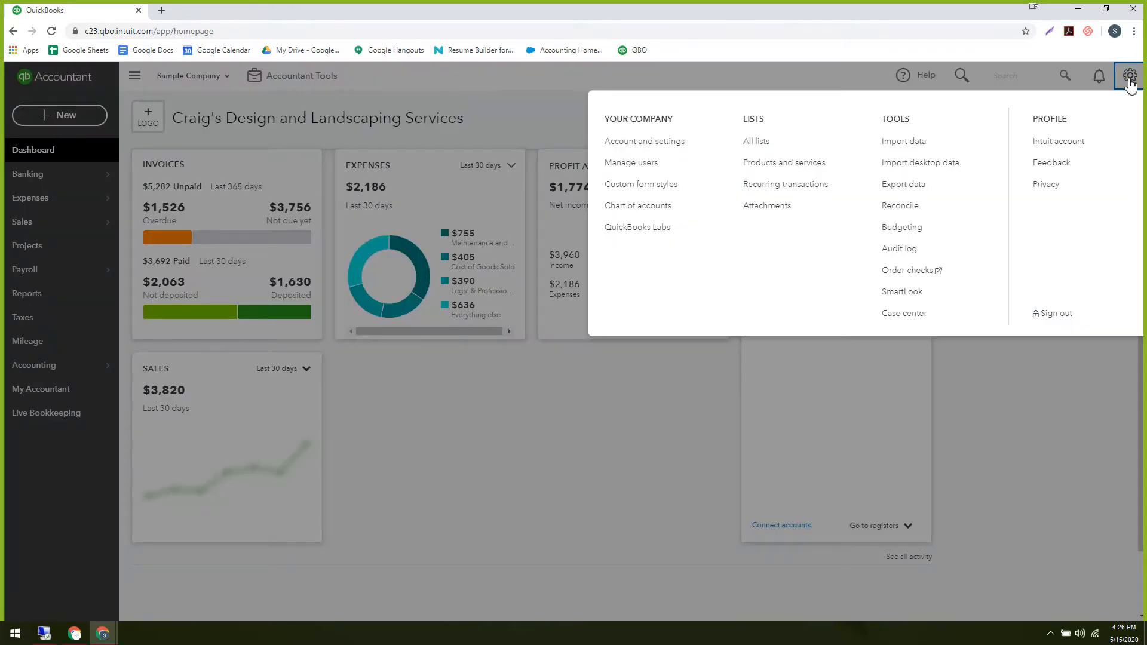
click(904, 143)
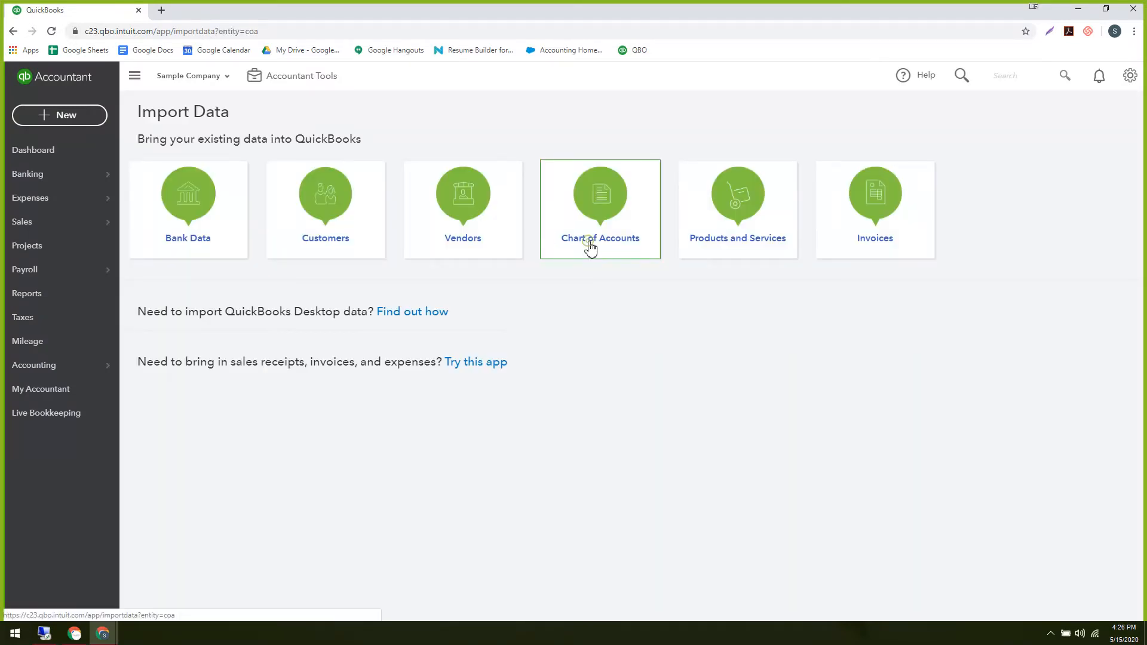
click(589, 247)
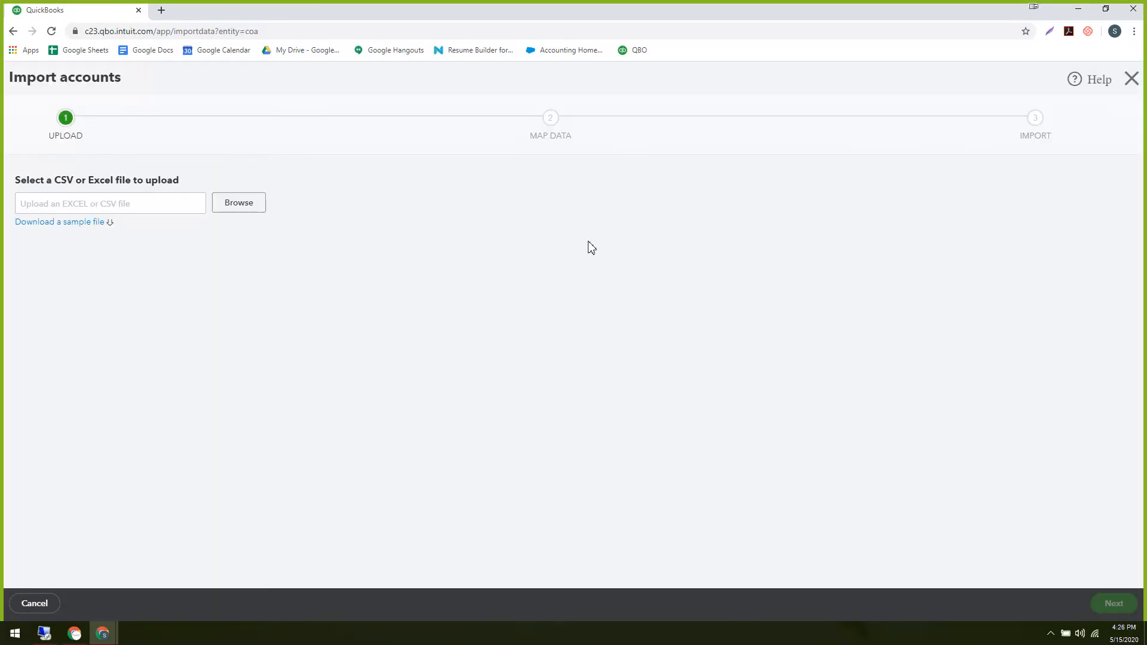
Save the sample chart of accounts file to Downloads and open it in Excel.
click(61, 225)
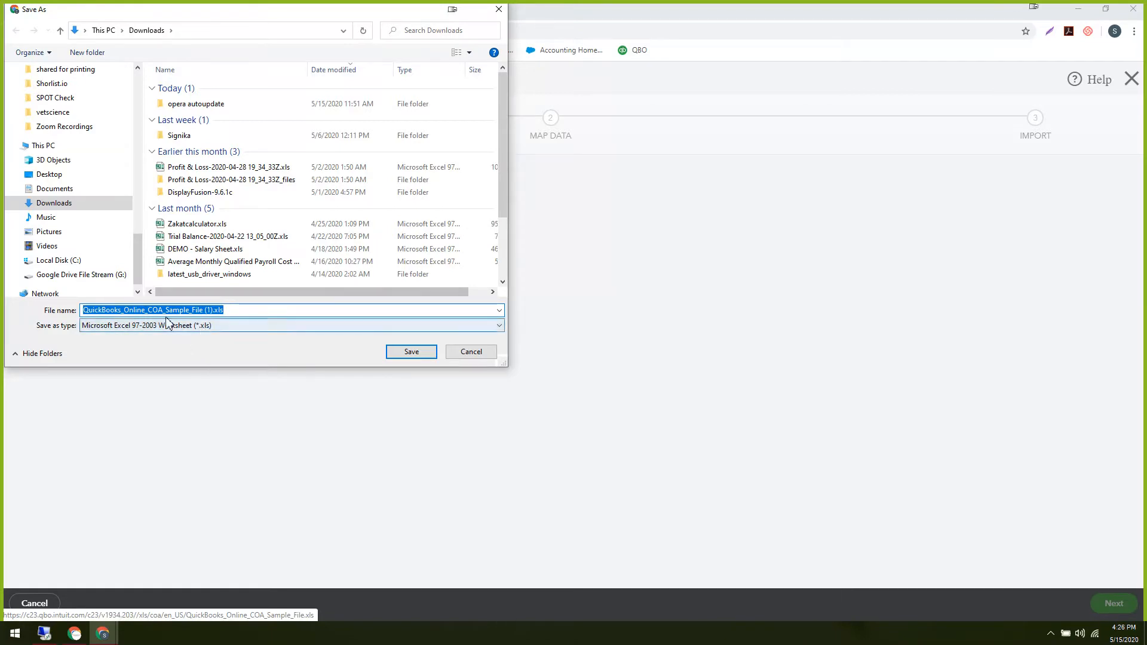
click(411, 352)
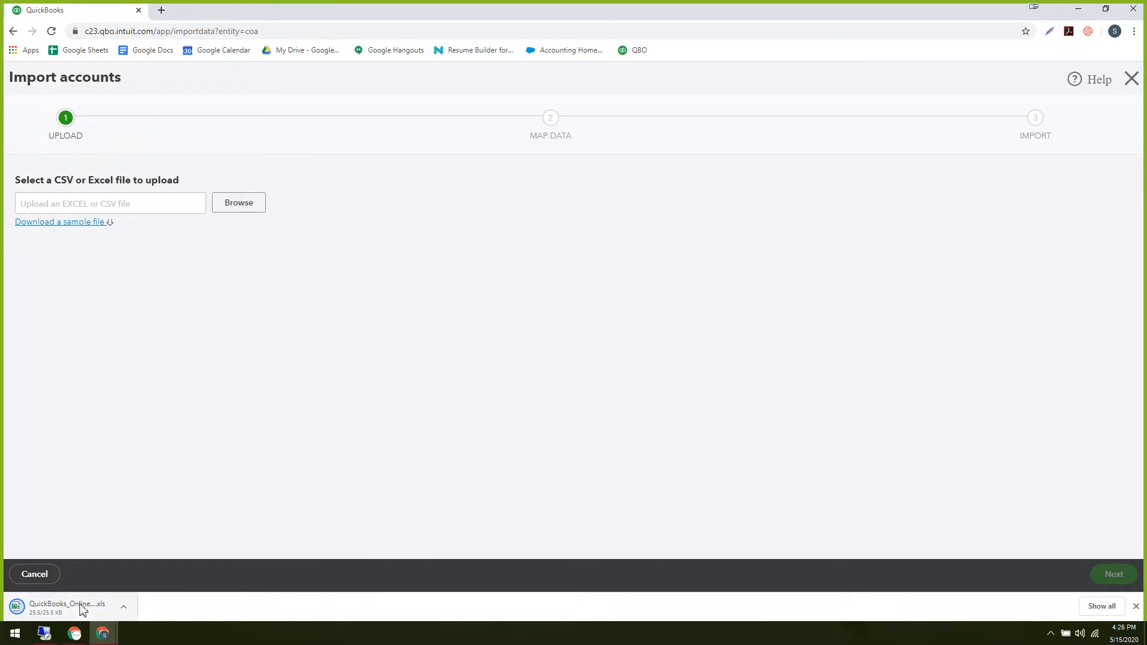
click(82, 608)
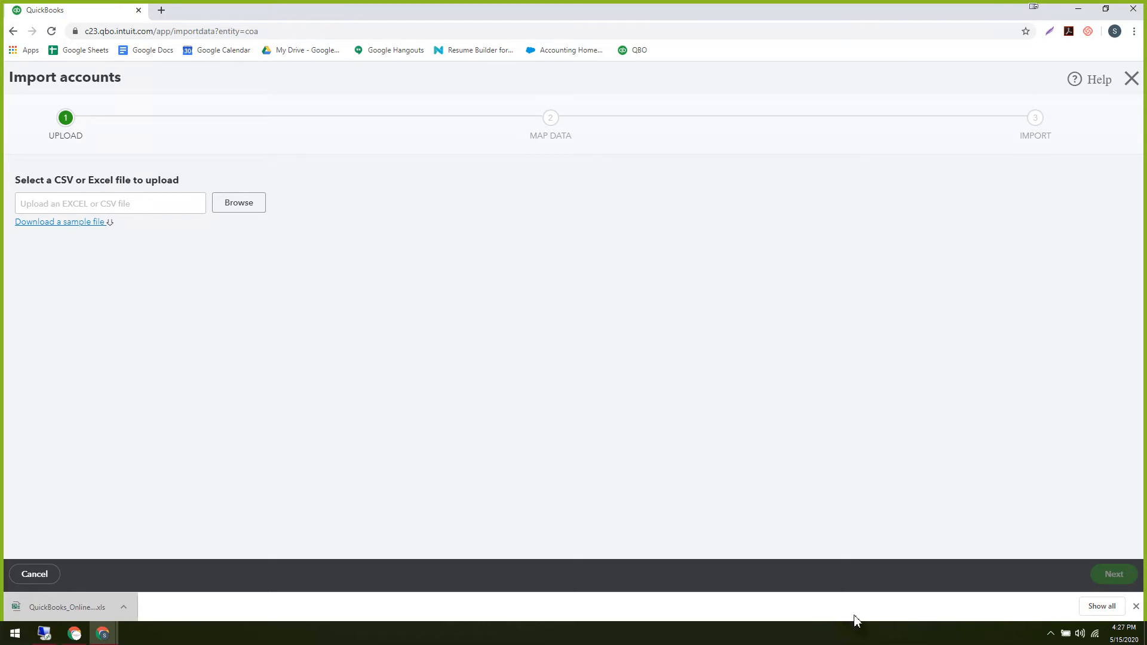
click(94, 614)
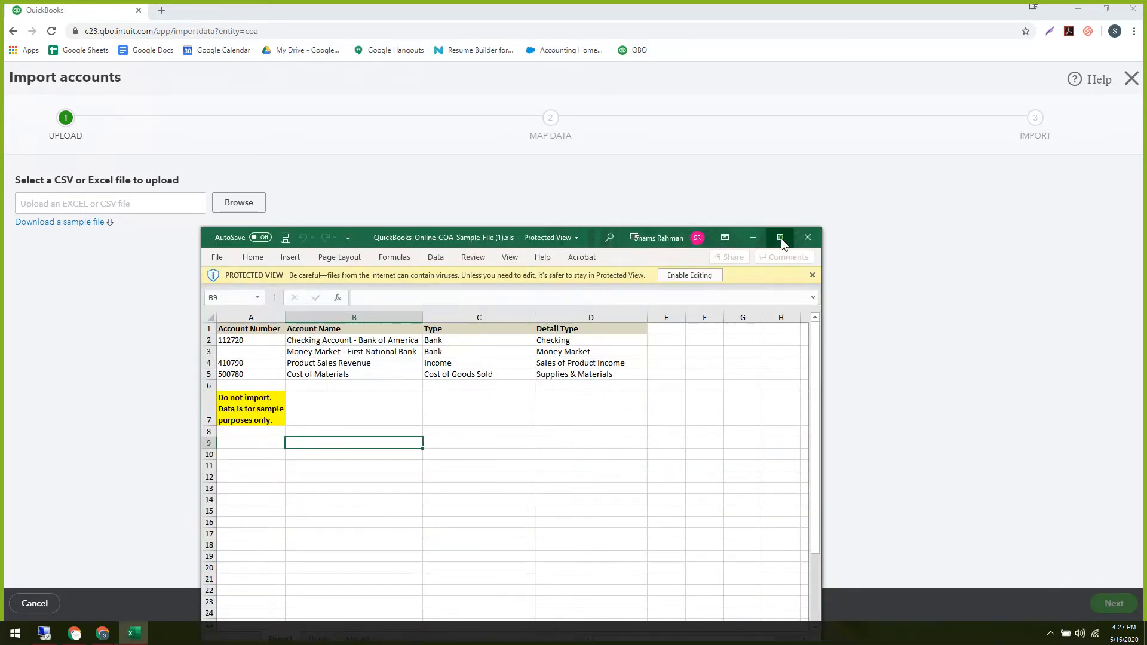
Maximize and enable editing of the sample sheet, pointing out the Do not import note and A2:A5 numbers.
click(780, 237)
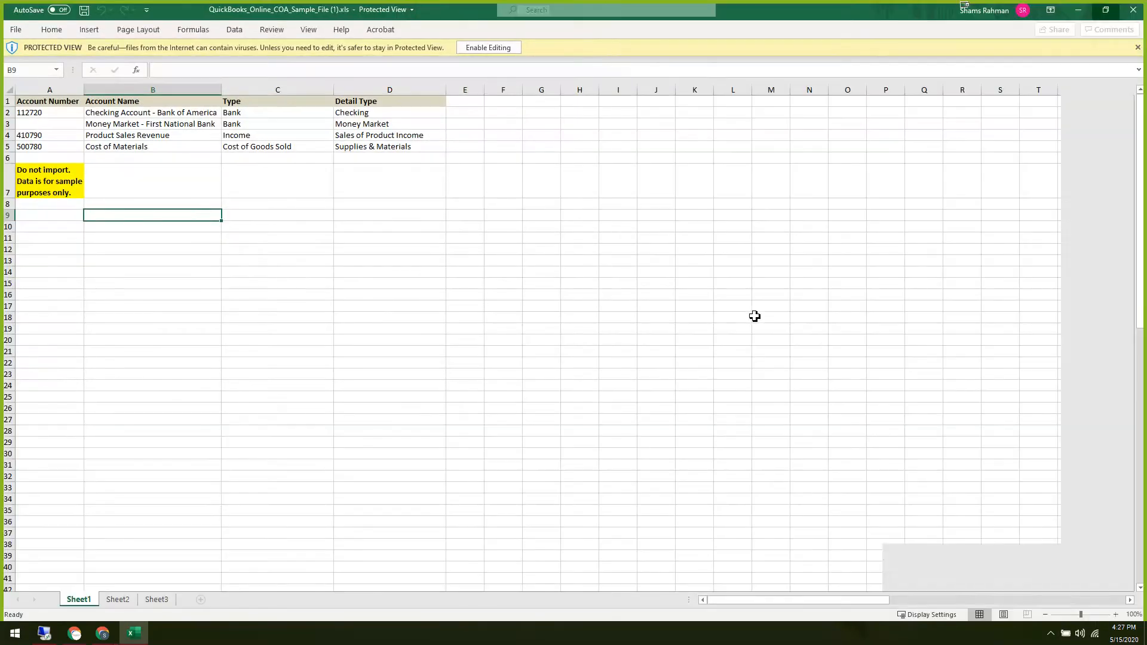
click(495, 51)
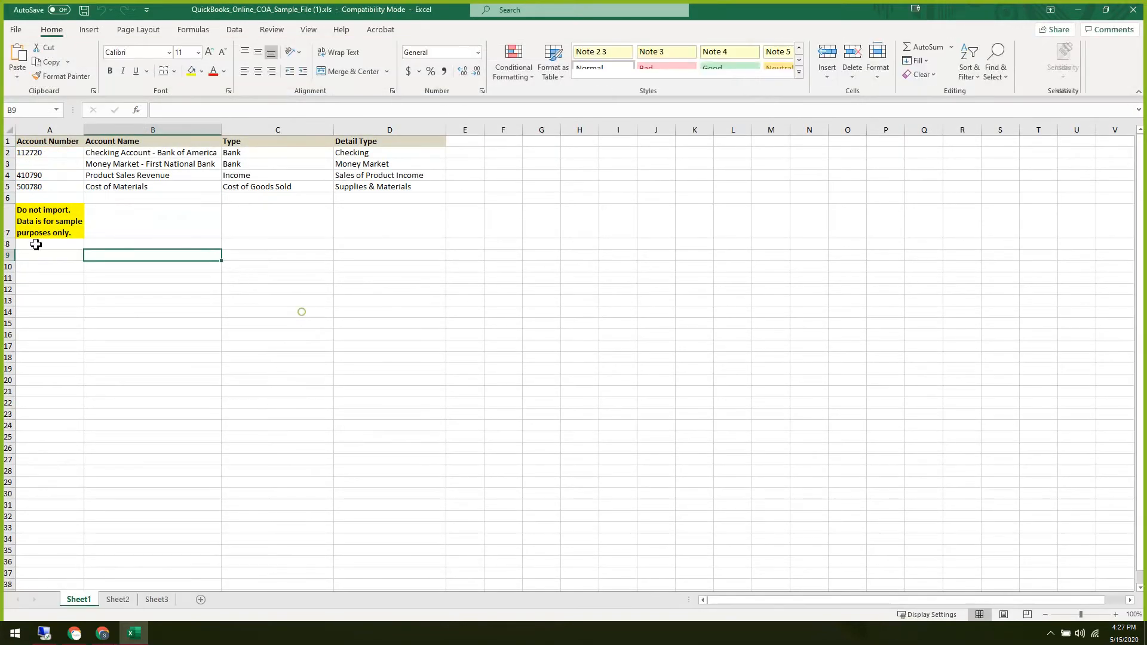
click(298, 313)
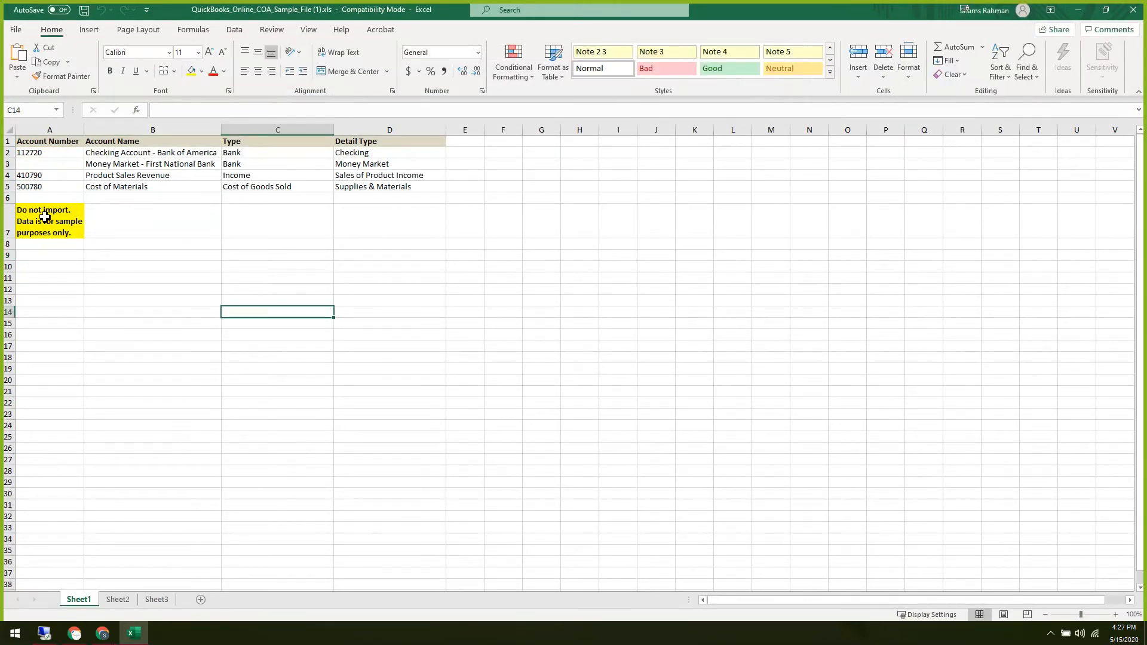
click(44, 219)
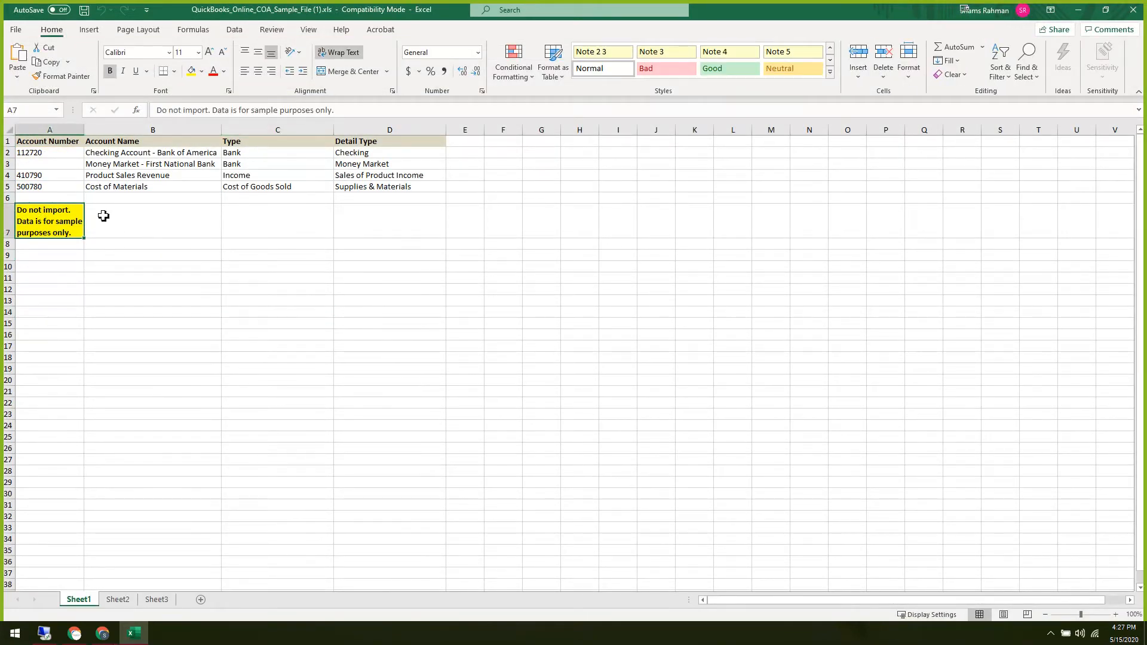
drag(59, 155, 59, 186)
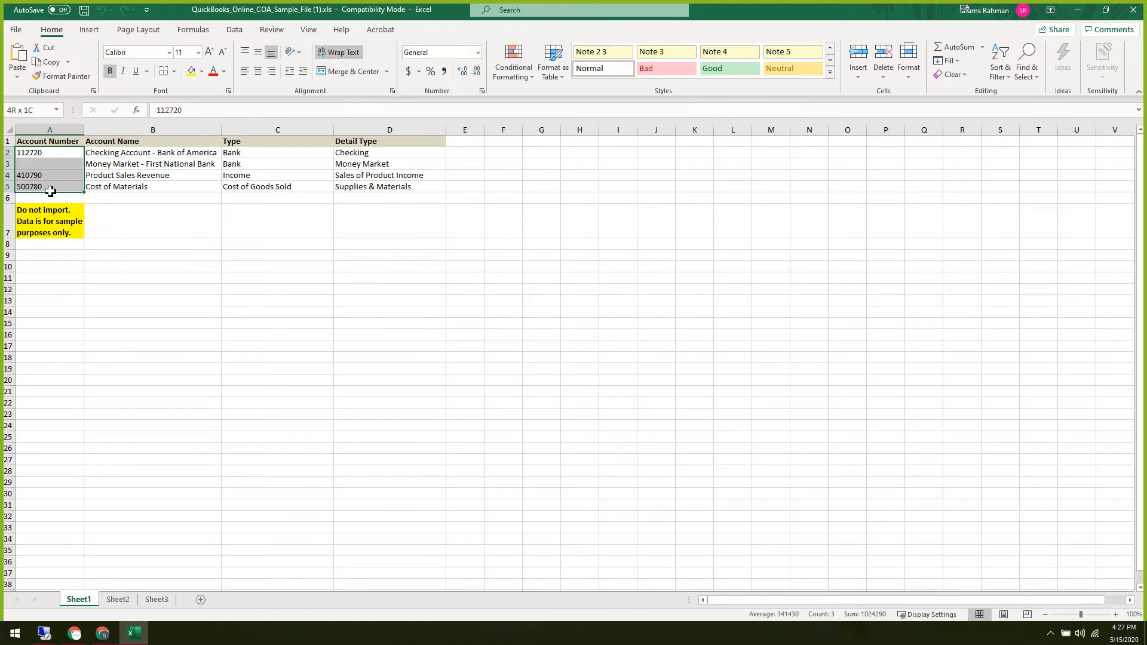
click(217, 279)
click(71, 156)
click(203, 266)
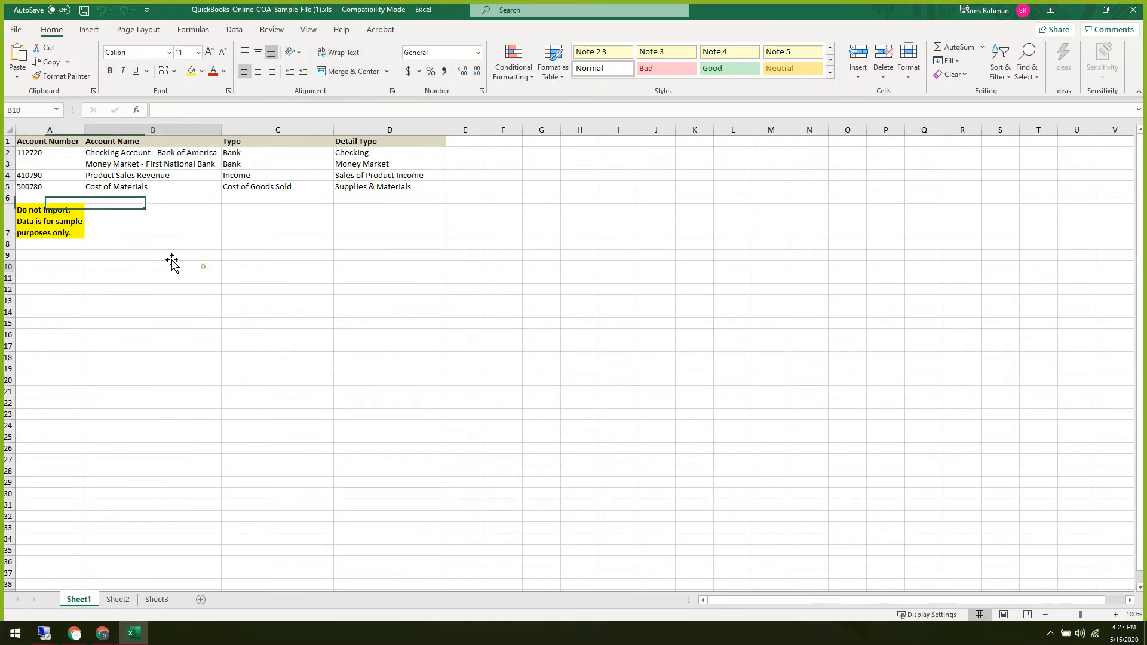
click(56, 164)
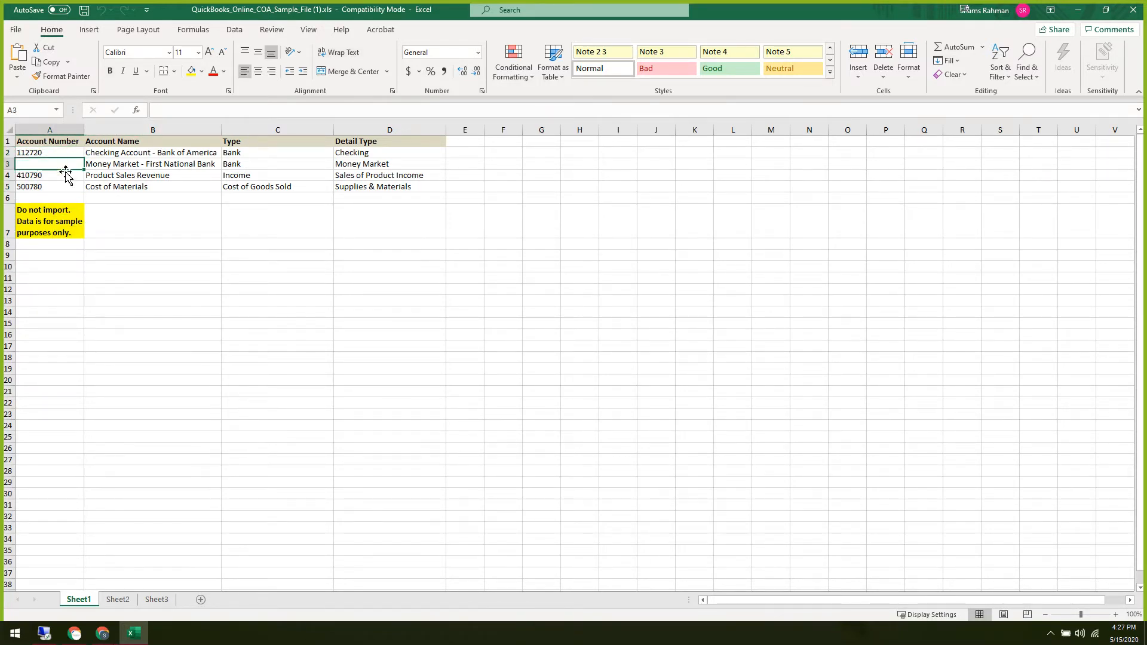
Walk through account 112720's number, name and detail type cells and blank A3, then close the workbook.
key(Right)
key(Left)
key(Up)
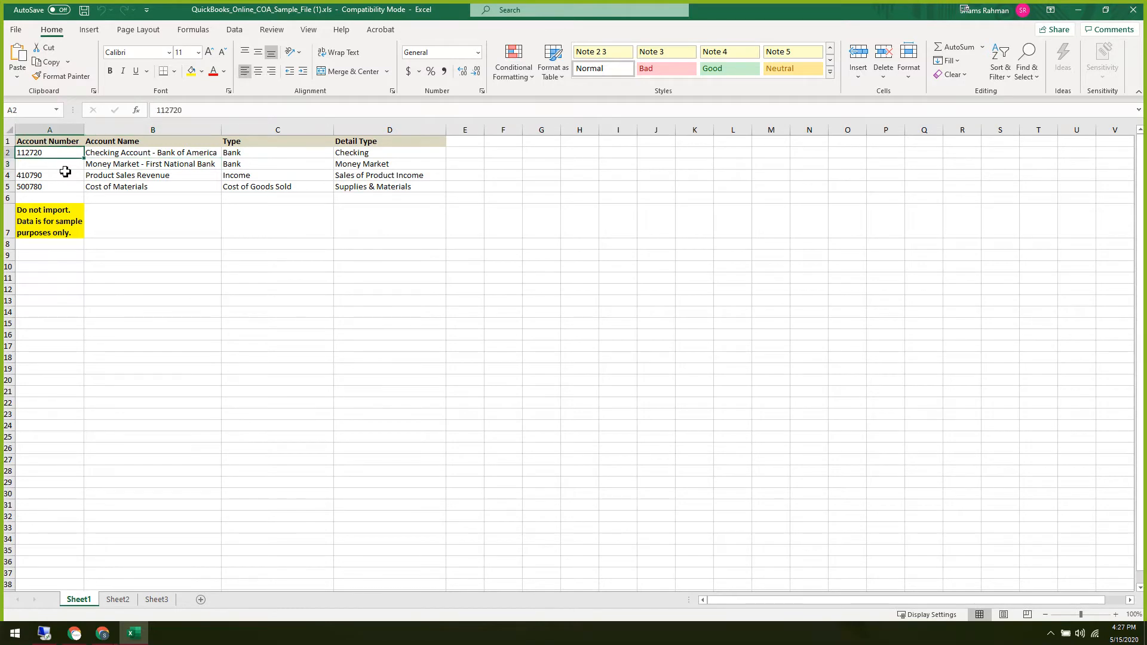
key(Down)
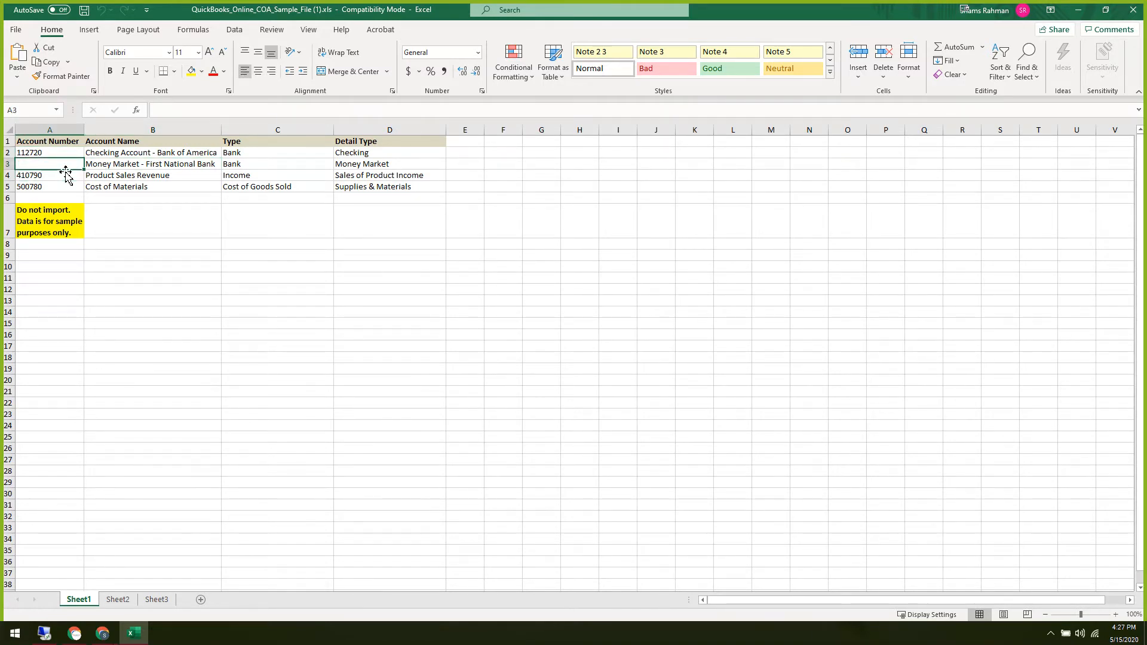
key(Right)
key(Left)
key(Right)
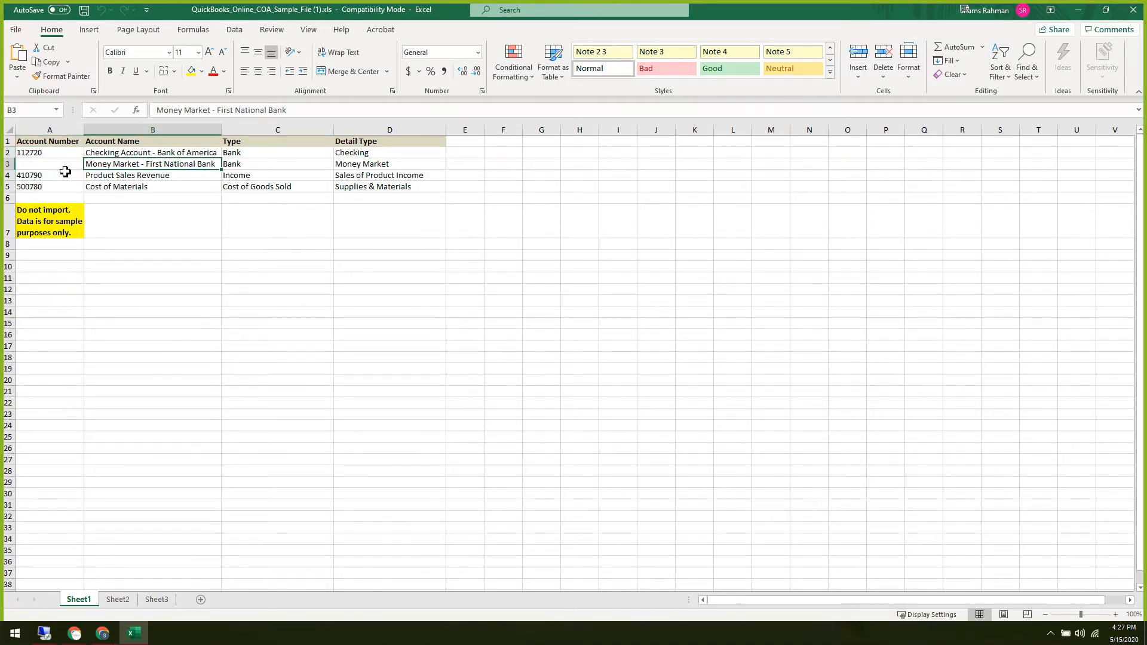
key(Up)
key(Right)
key(Right)
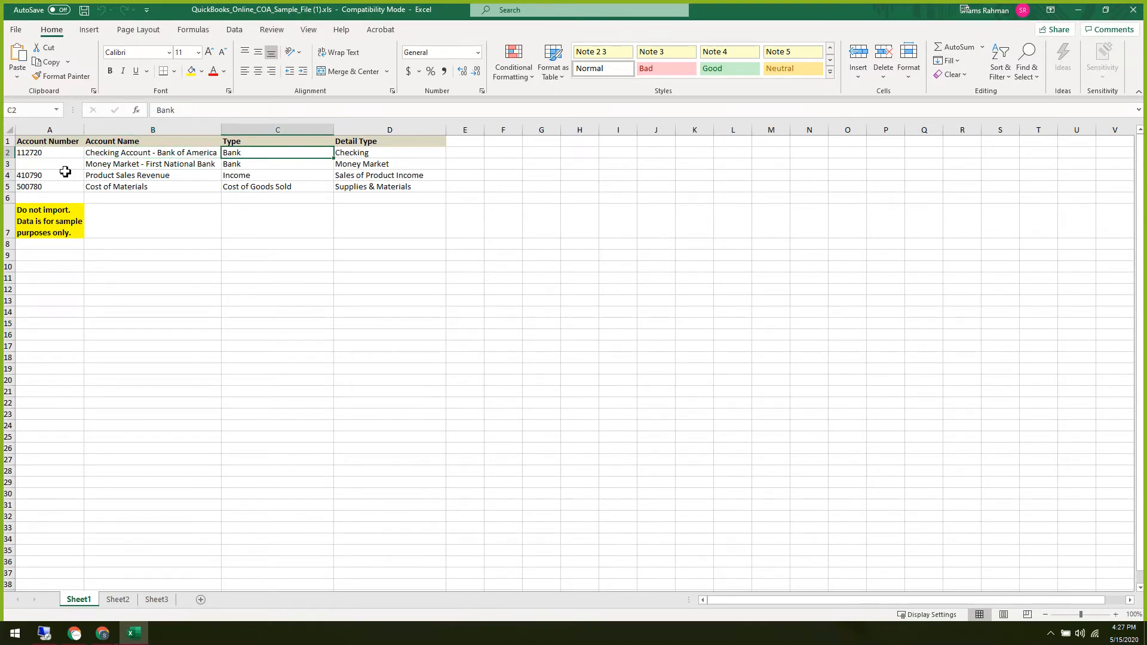
key(Left)
key(Left)
key(Left)
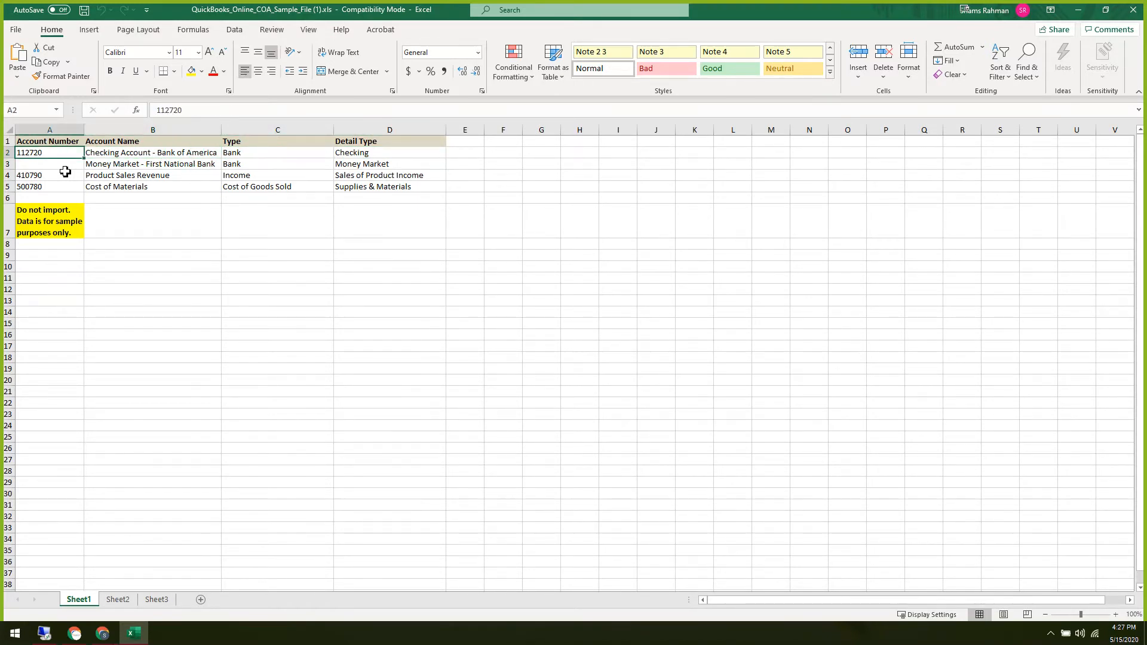
key(Right)
key(Right)
key(Right)
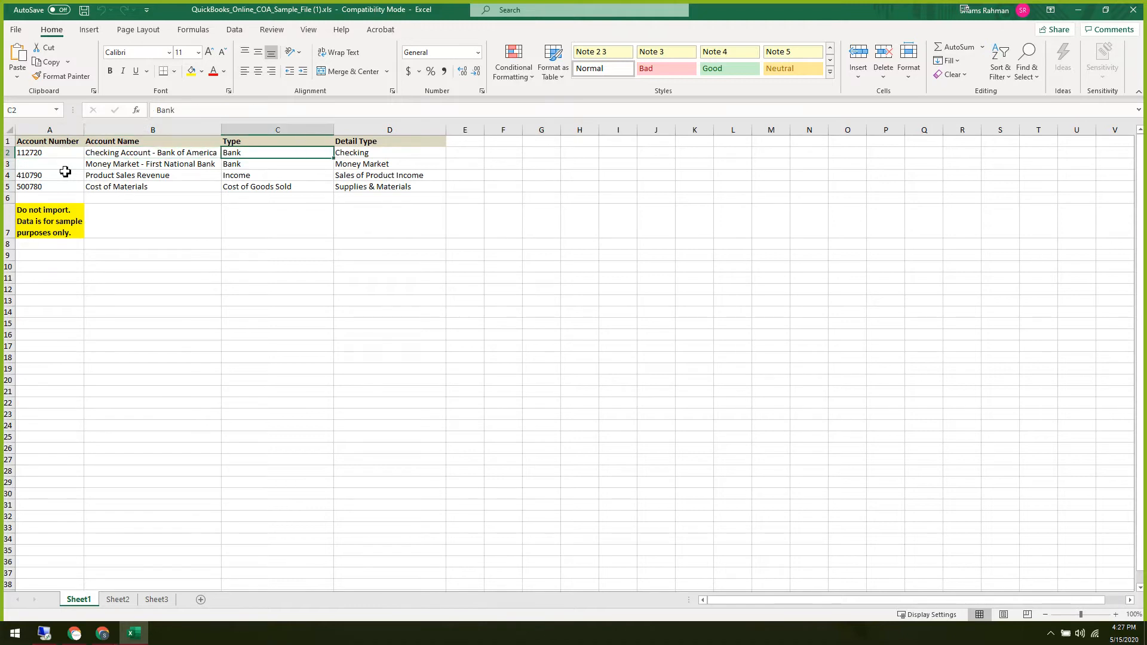
key(Left)
key(Left)
key(Left)
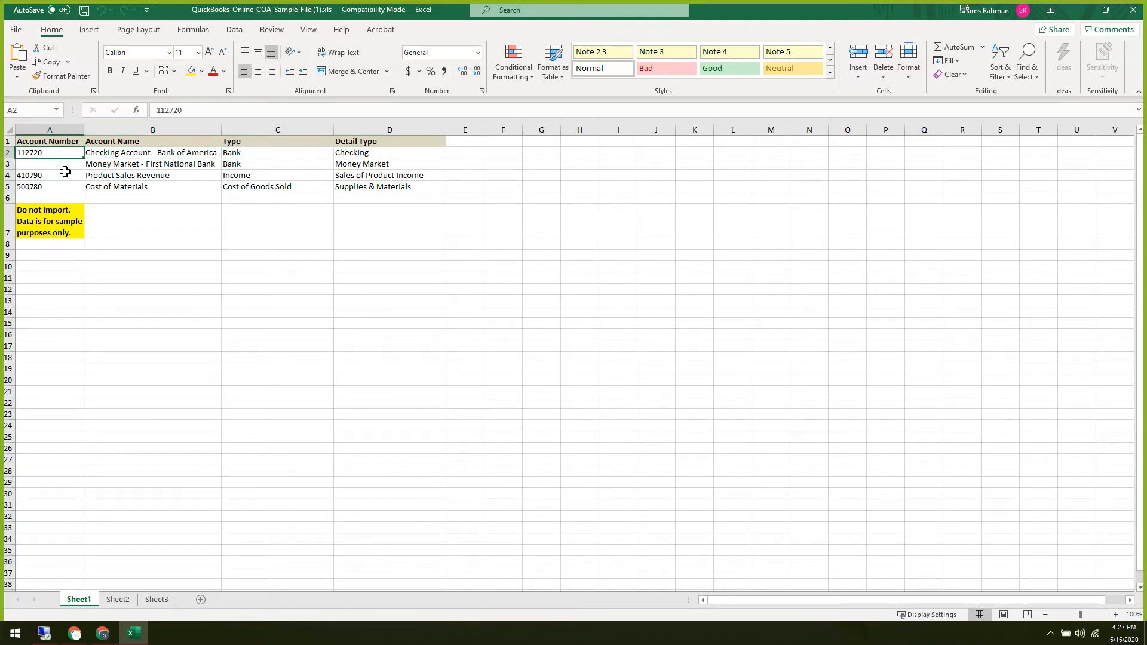
key(Down)
key(Up)
key(Right)
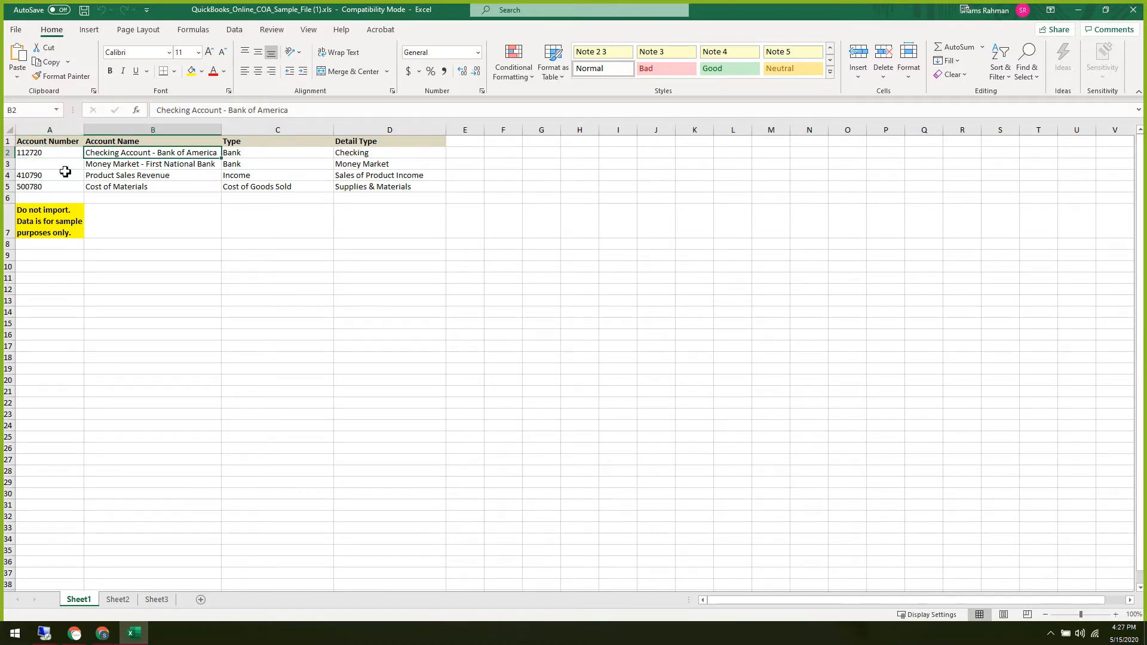
key(Right)
key(Right)
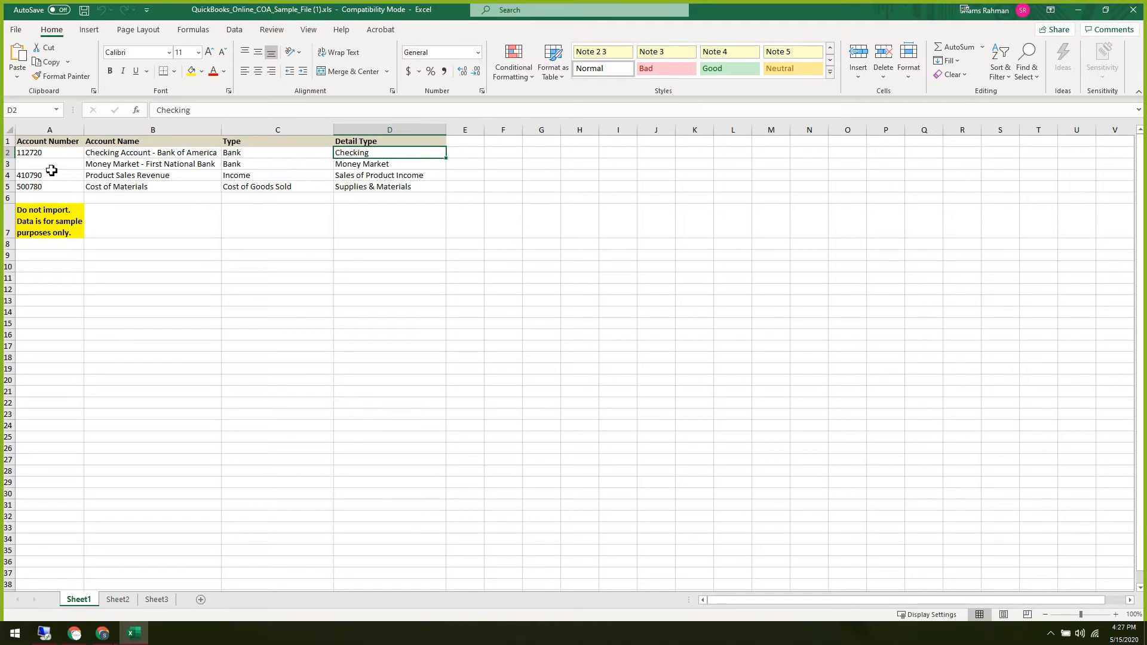
click(414, 252)
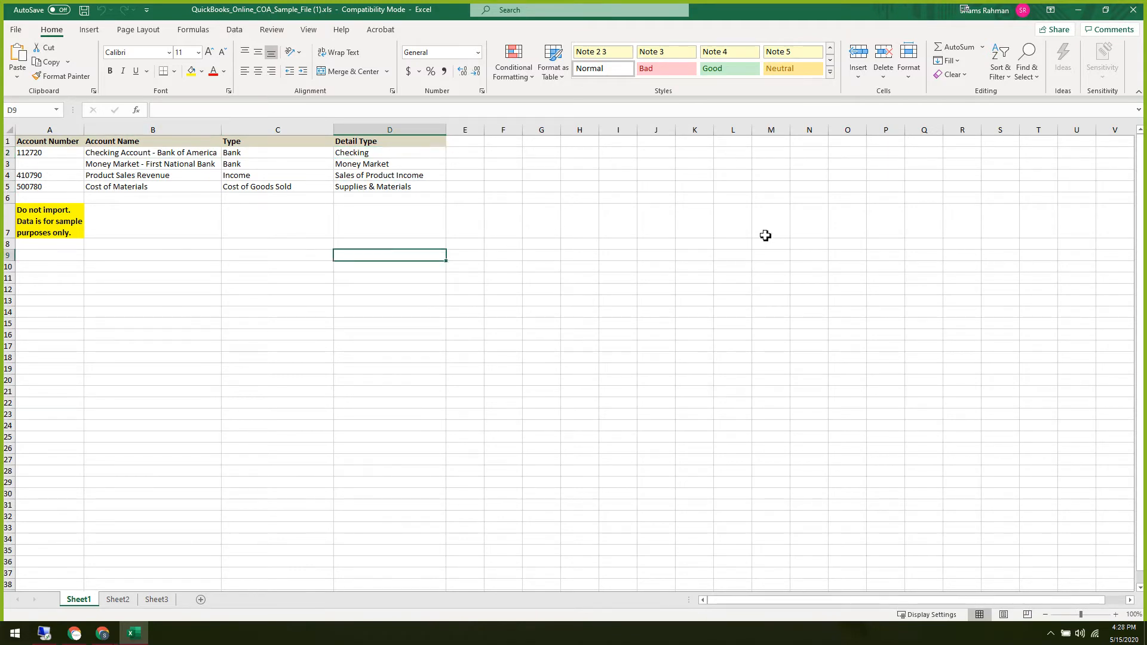
click(1131, 14)
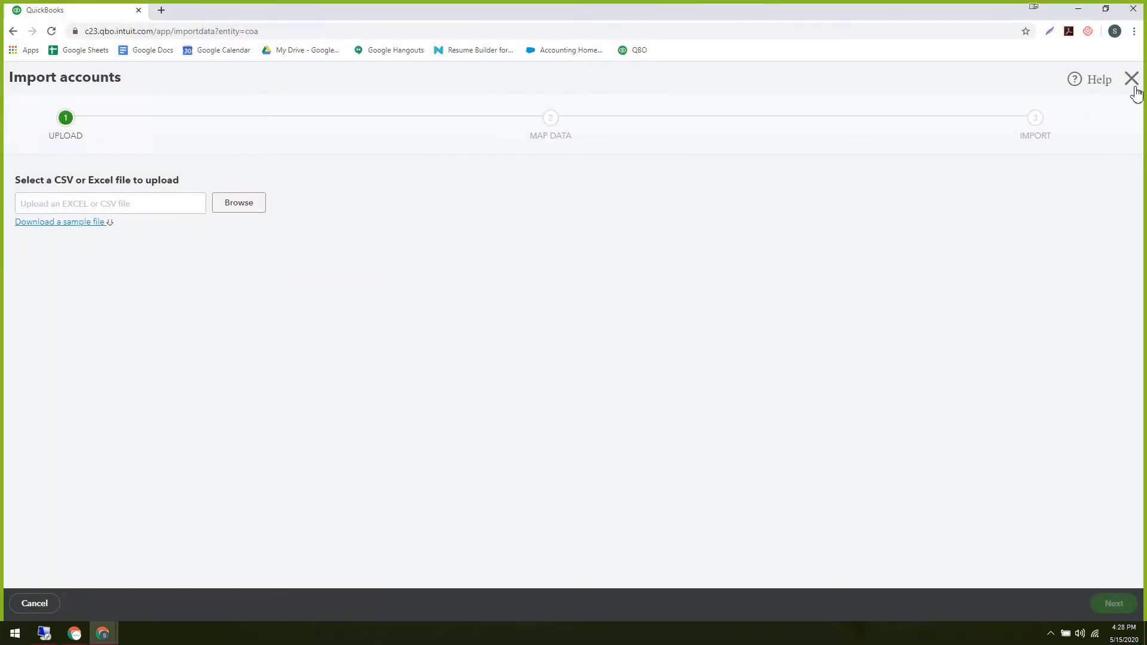
Exit Import accounts without uploading and go to Accounting > Chart of Accounts.
click(1133, 87)
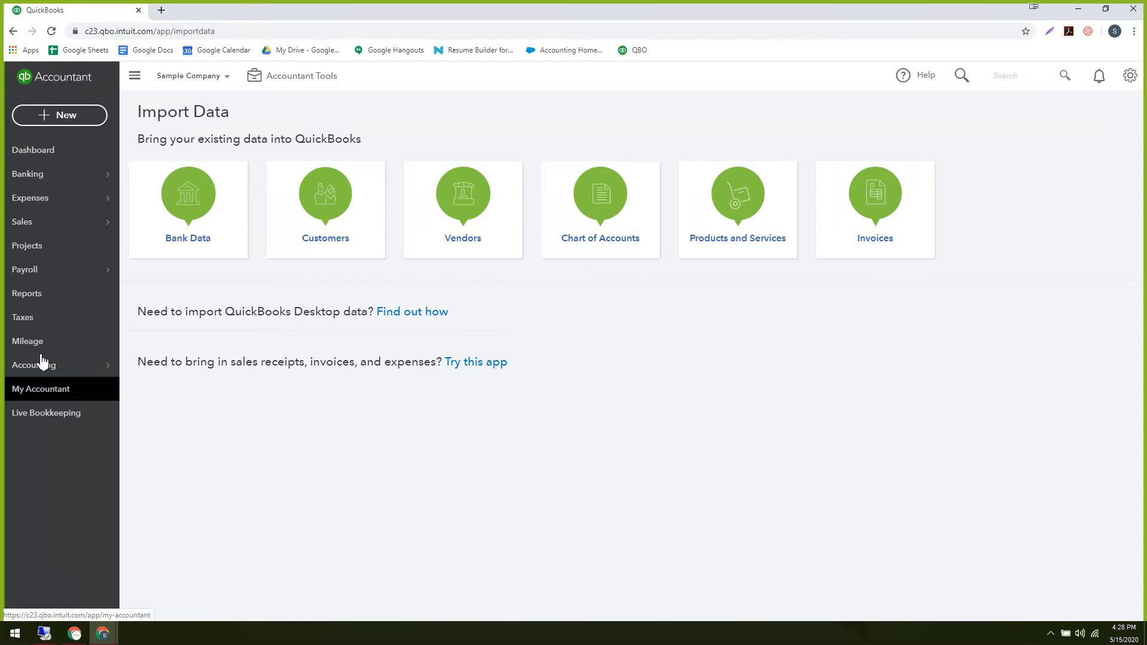
mouse_move(42, 365)
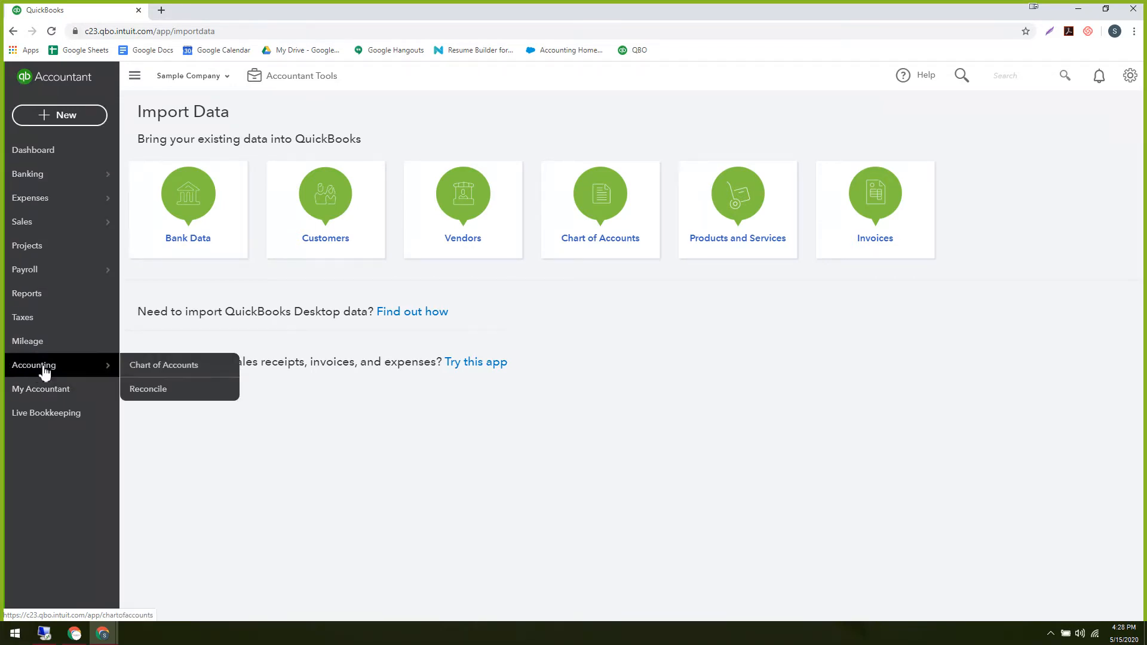
click(172, 366)
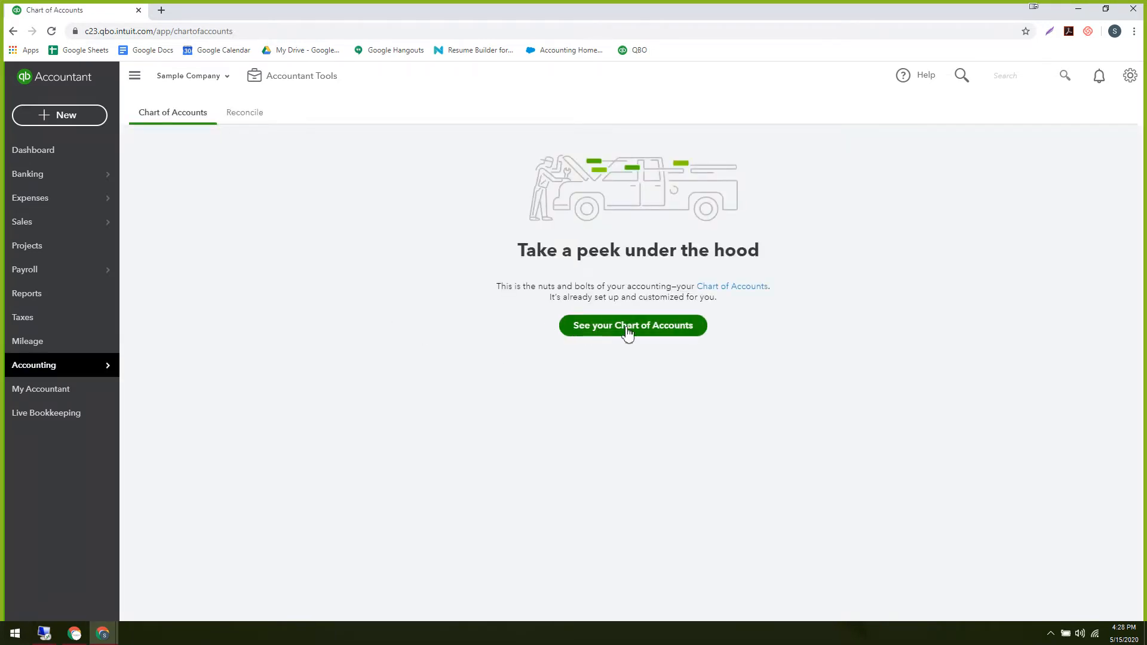
Load the full list of 250 accounts and start a New account.
click(628, 332)
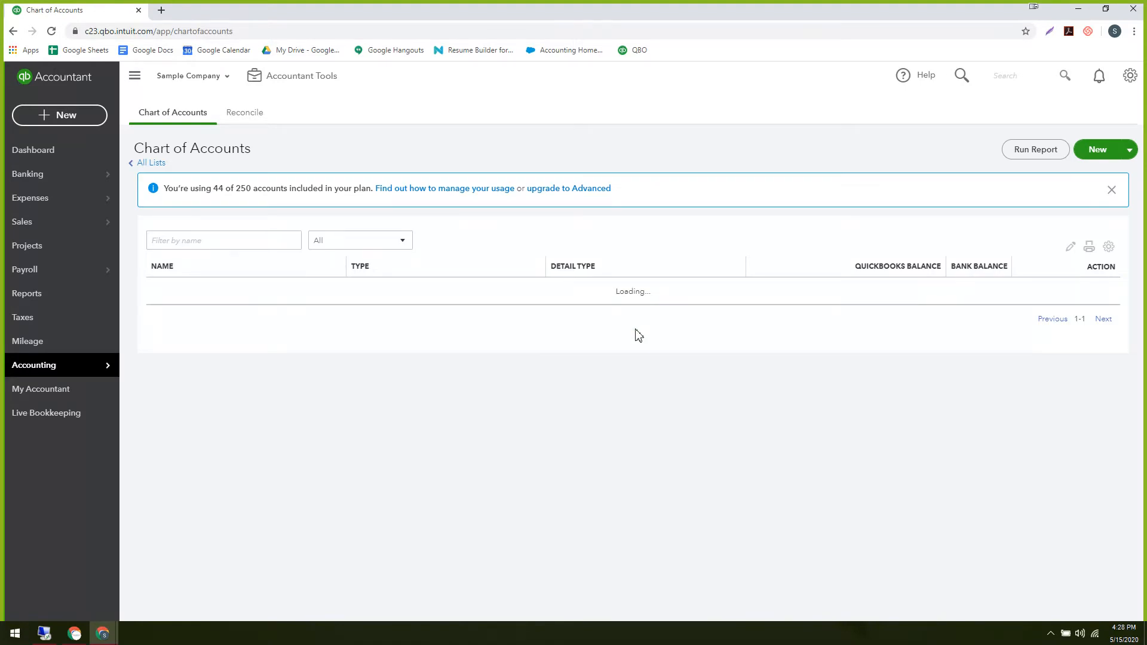
scroll(677, 464, down, 1)
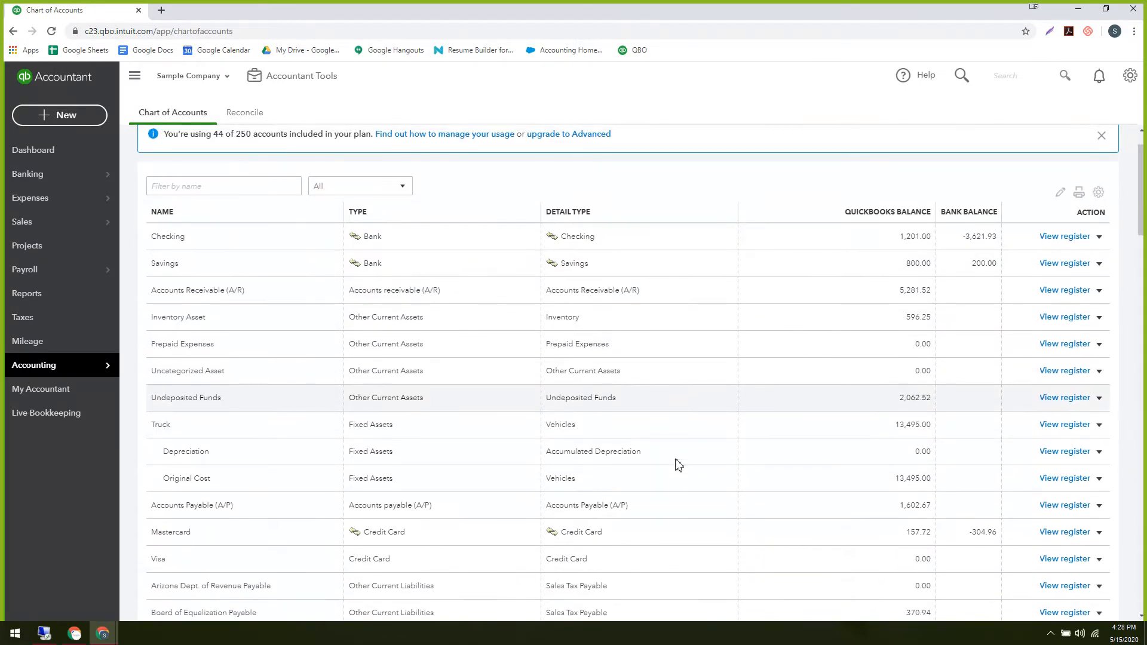
scroll(678, 465, up, 1)
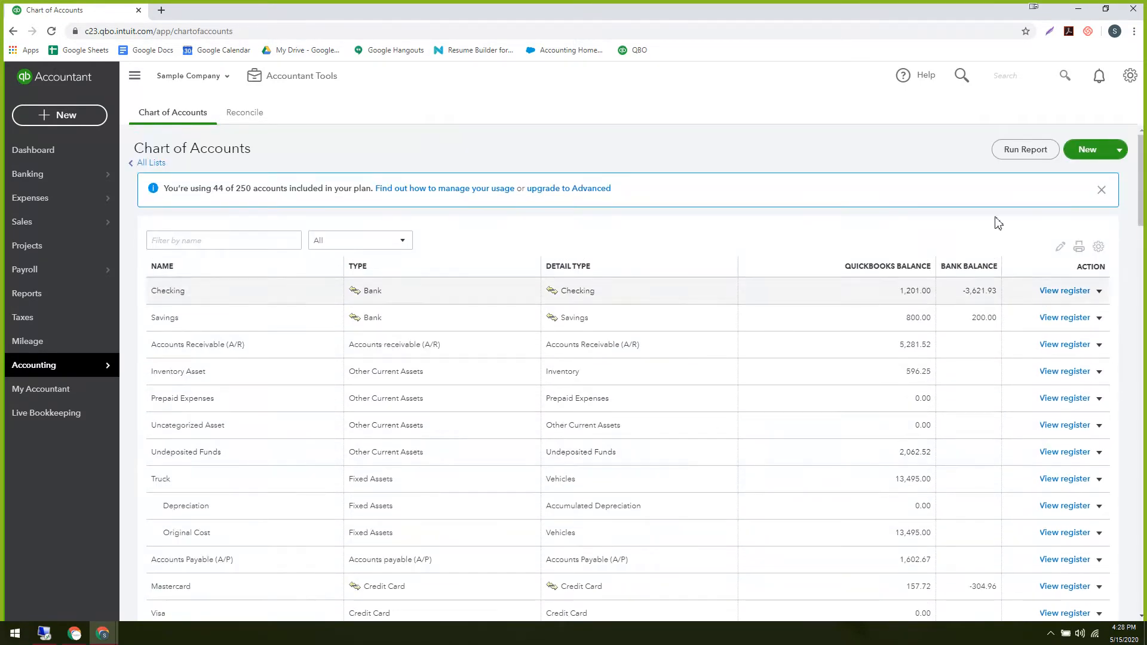
click(1087, 150)
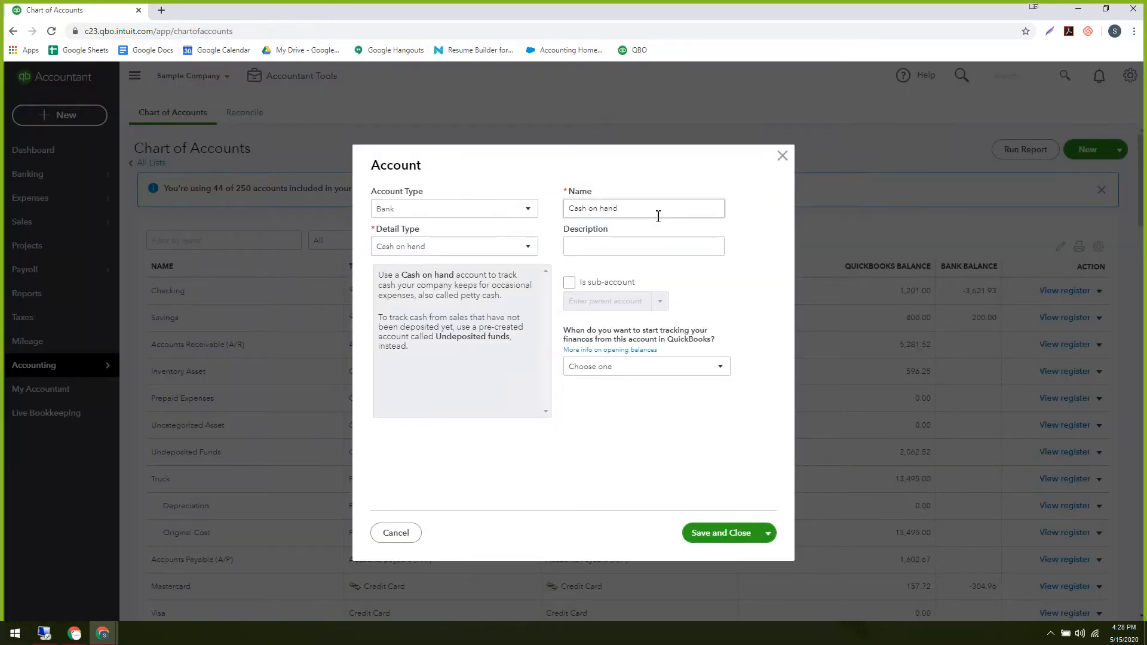
Try Accounts receivable (A/R) as the account type and look over the type lists.
click(463, 213)
scroll(463, 289, down, 1)
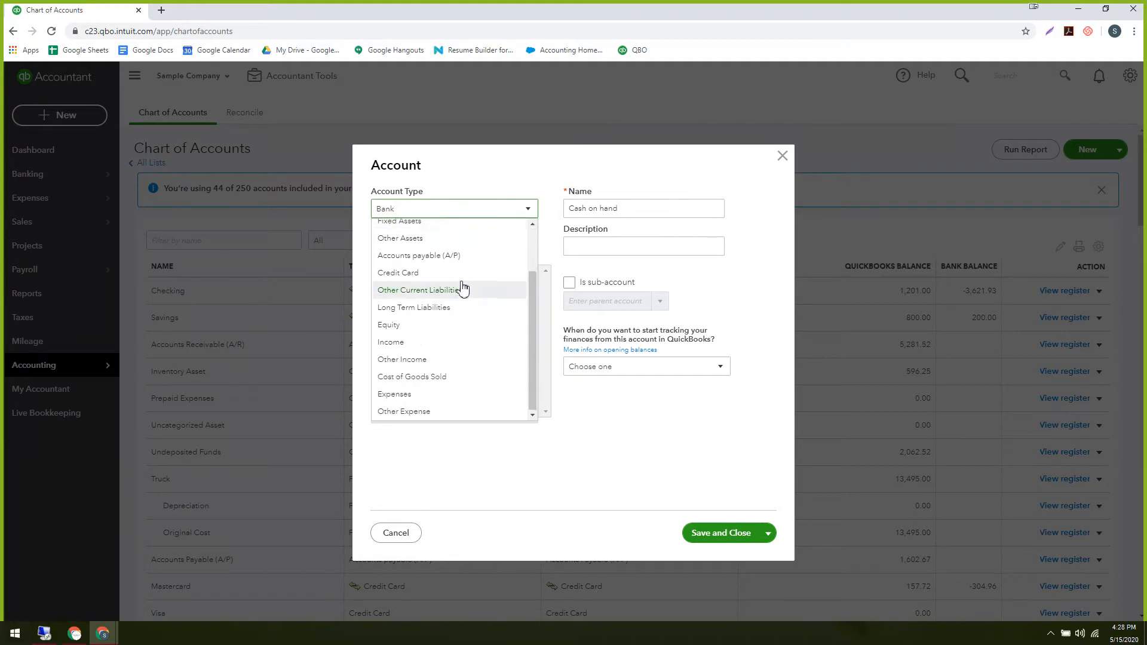
scroll(463, 289, up, 1)
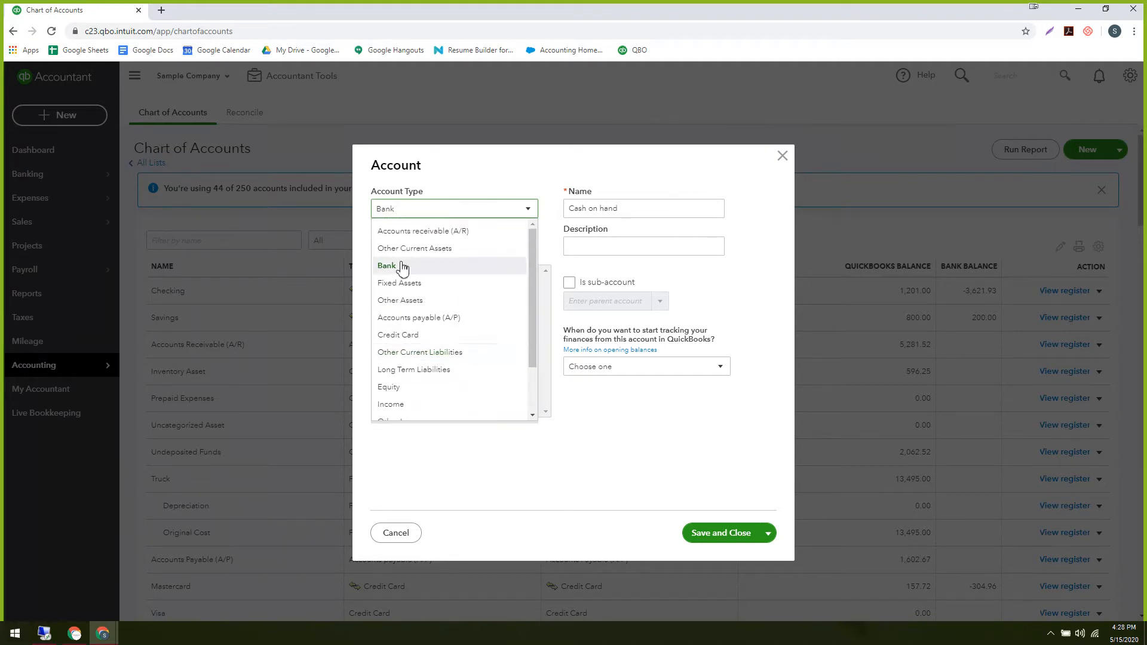
click(442, 237)
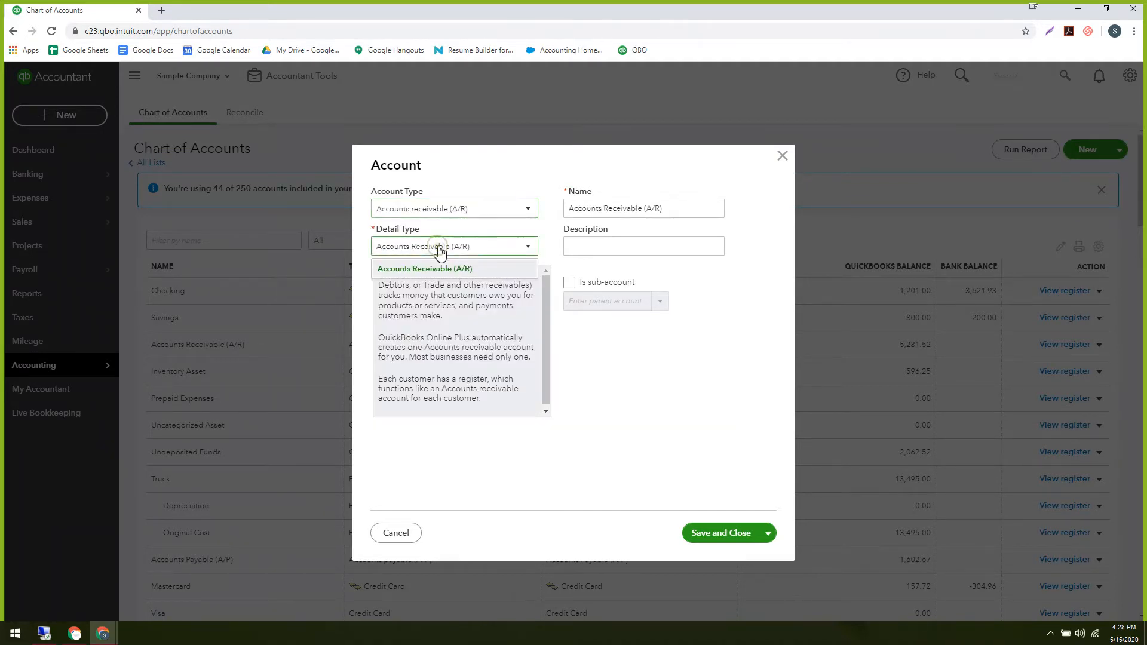
click(466, 214)
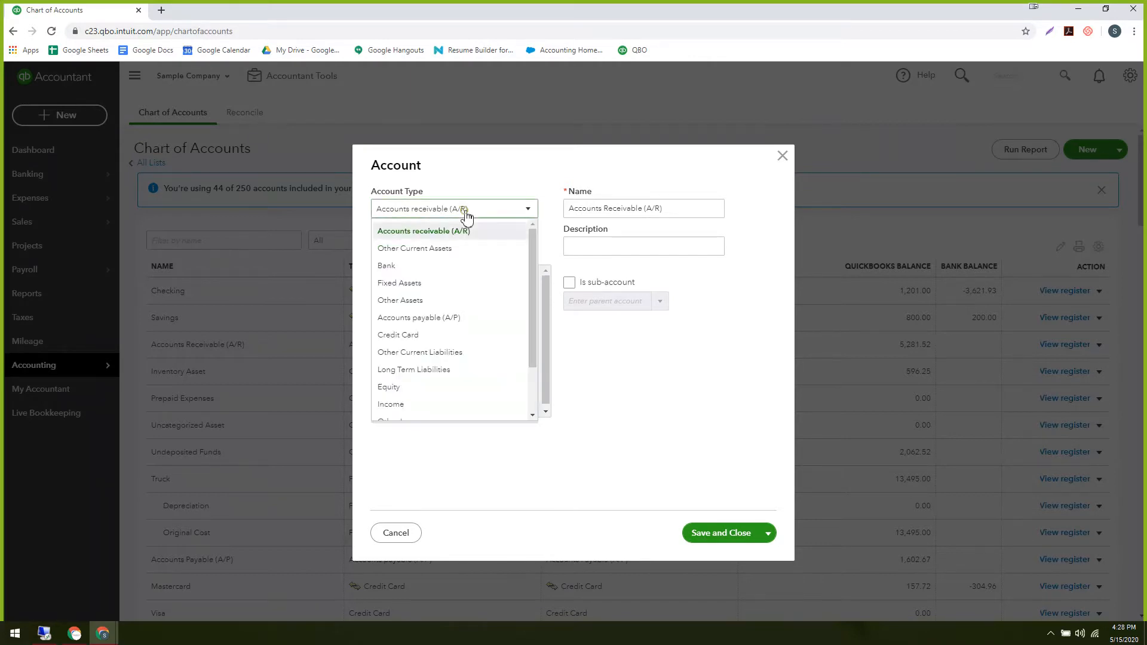
click(464, 212)
click(441, 248)
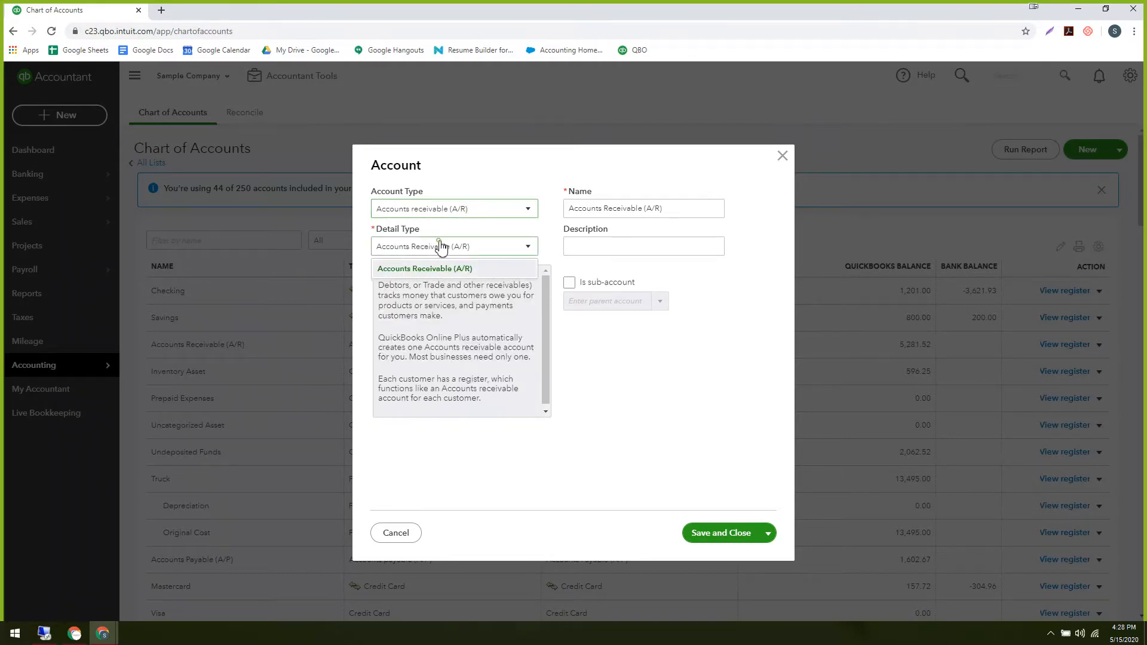
click(439, 243)
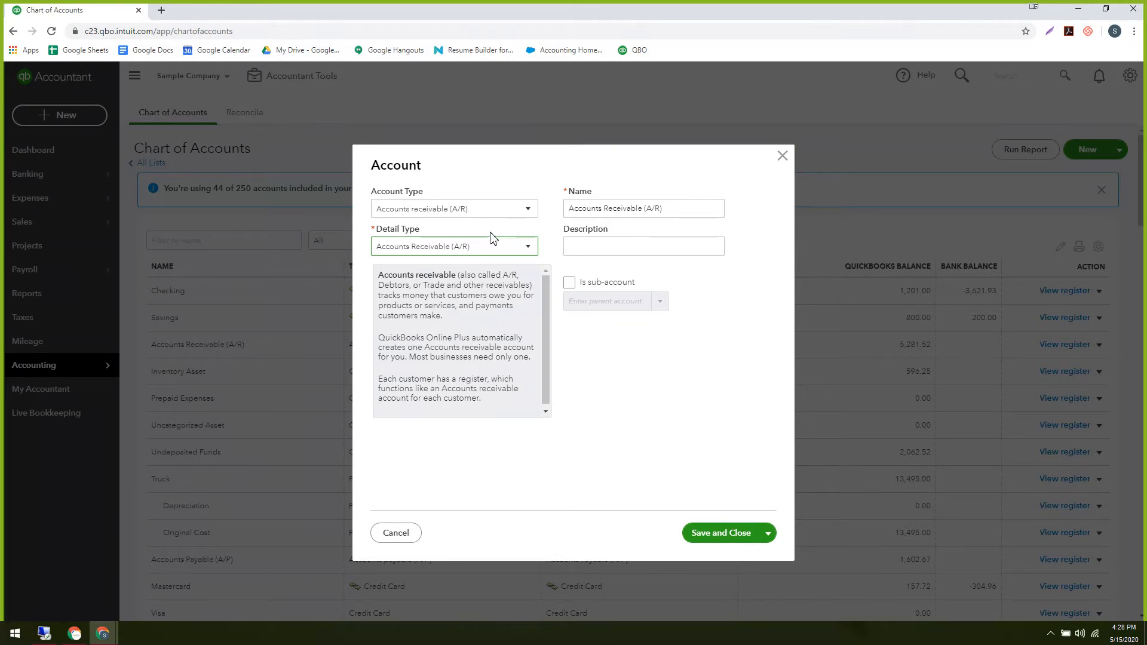
Set Account Type to Other Current Assets and Detail Type to Development Costs.
click(478, 209)
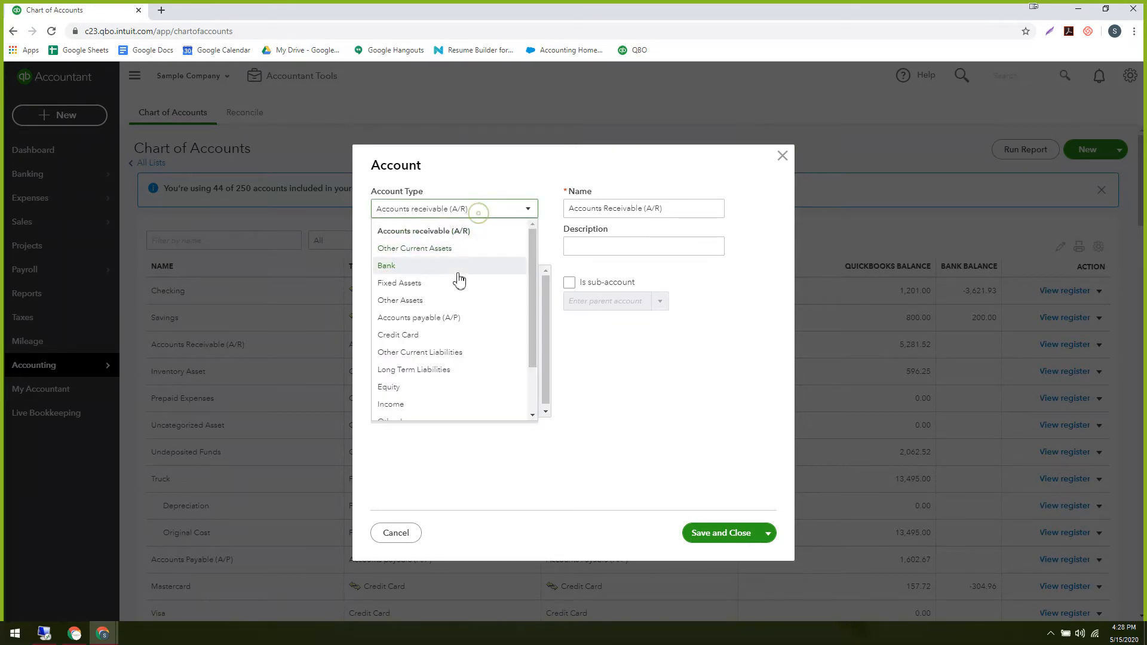
click(446, 254)
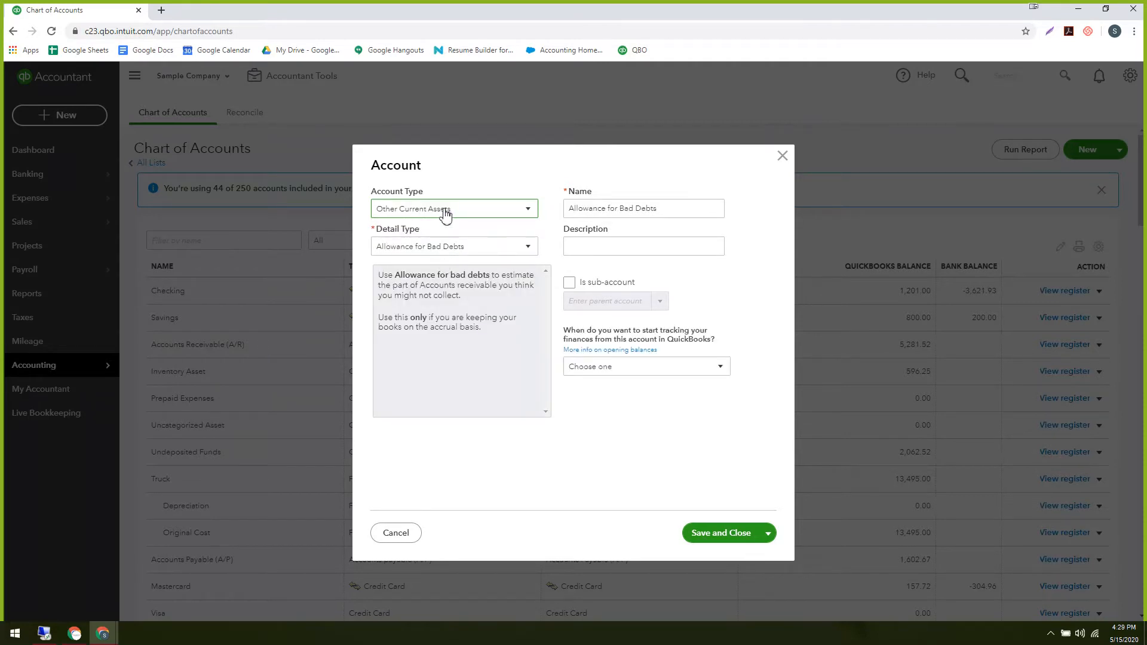
click(439, 246)
scroll(452, 323, down, 2)
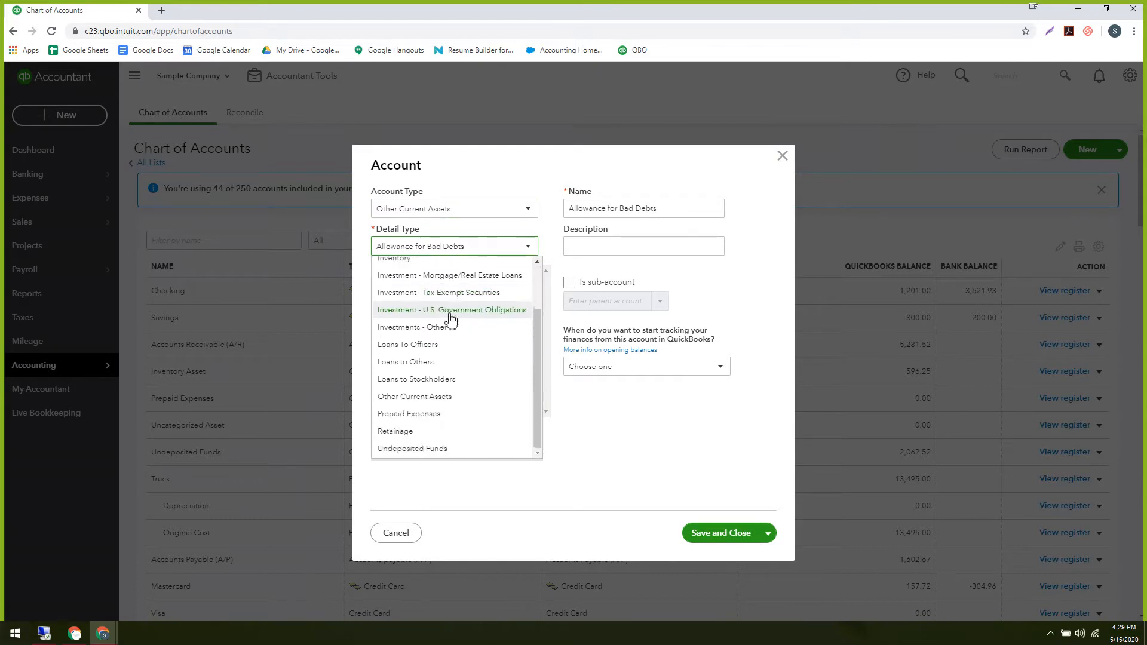
scroll(445, 324, up, 2)
scroll(443, 324, down, 2)
scroll(442, 324, up, 2)
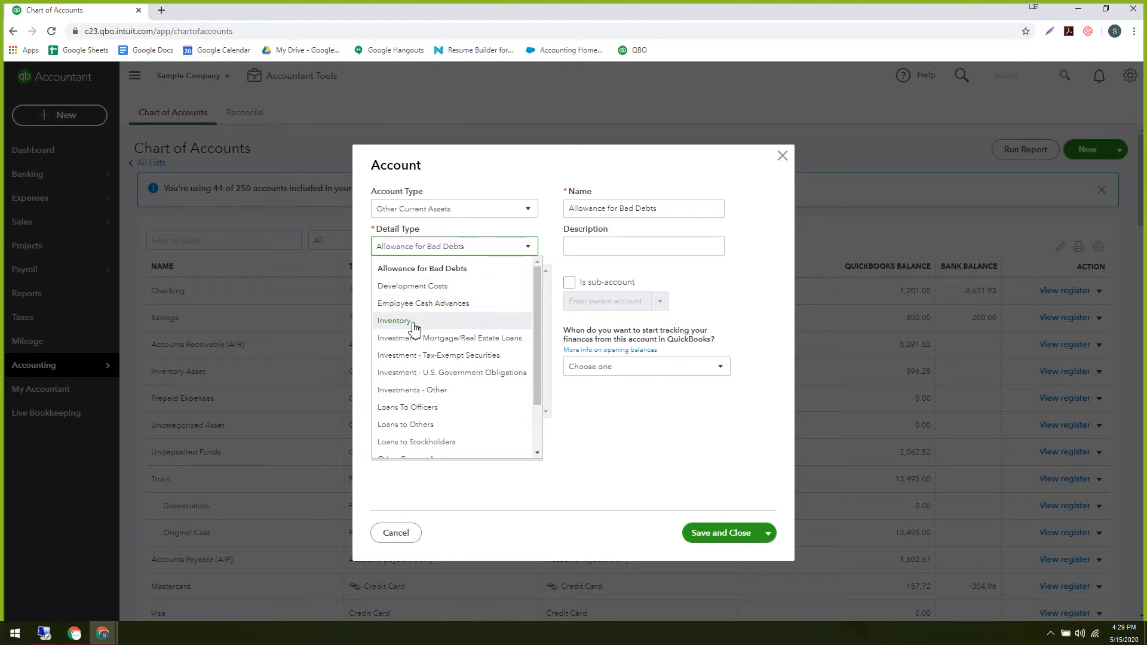
scroll(418, 355, down, 2)
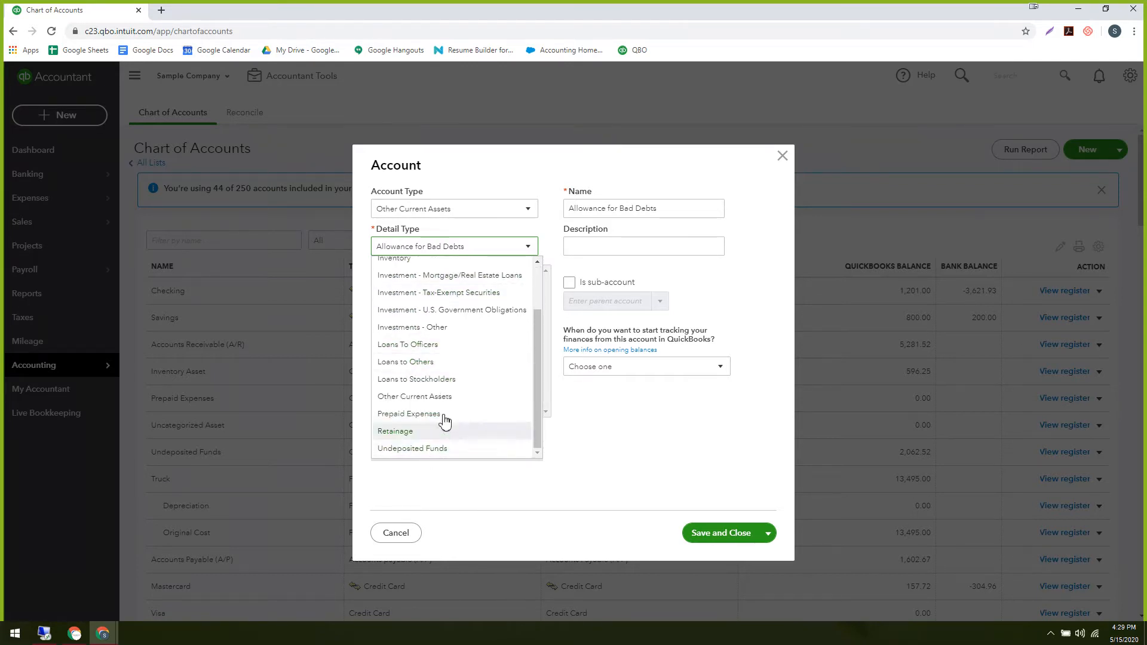
scroll(442, 412, up, 2)
scroll(438, 394, down, 2)
scroll(441, 392, up, 2)
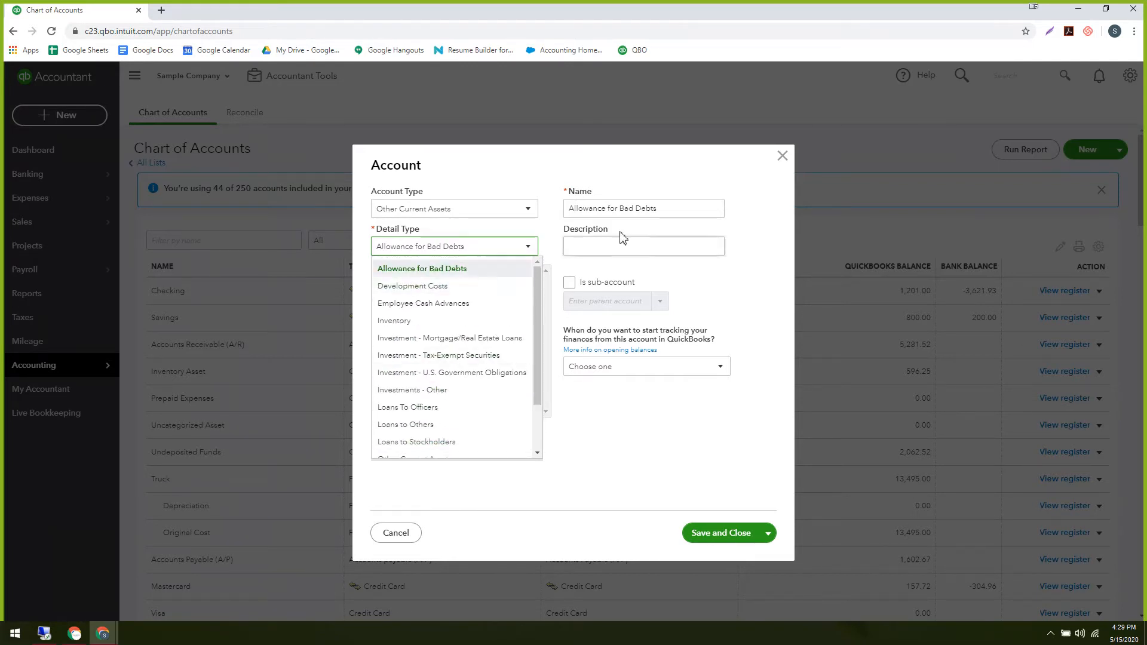
click(685, 214)
click(424, 249)
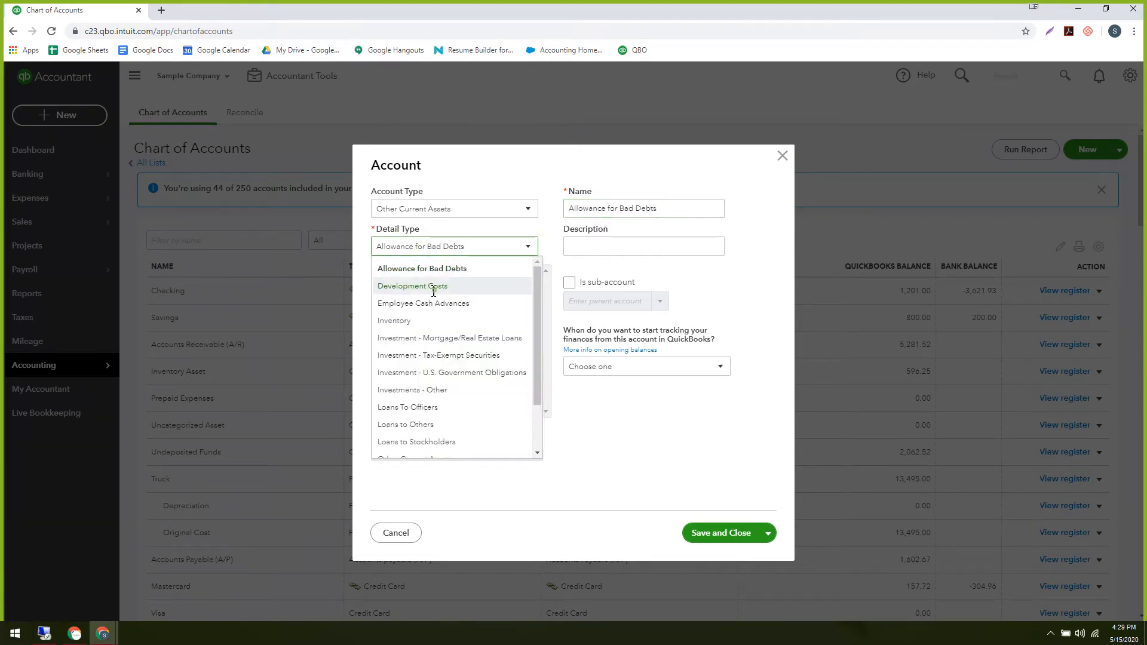
click(434, 288)
Reconfirm both choices and select the 'Development Costs' text in the Name field.
click(455, 209)
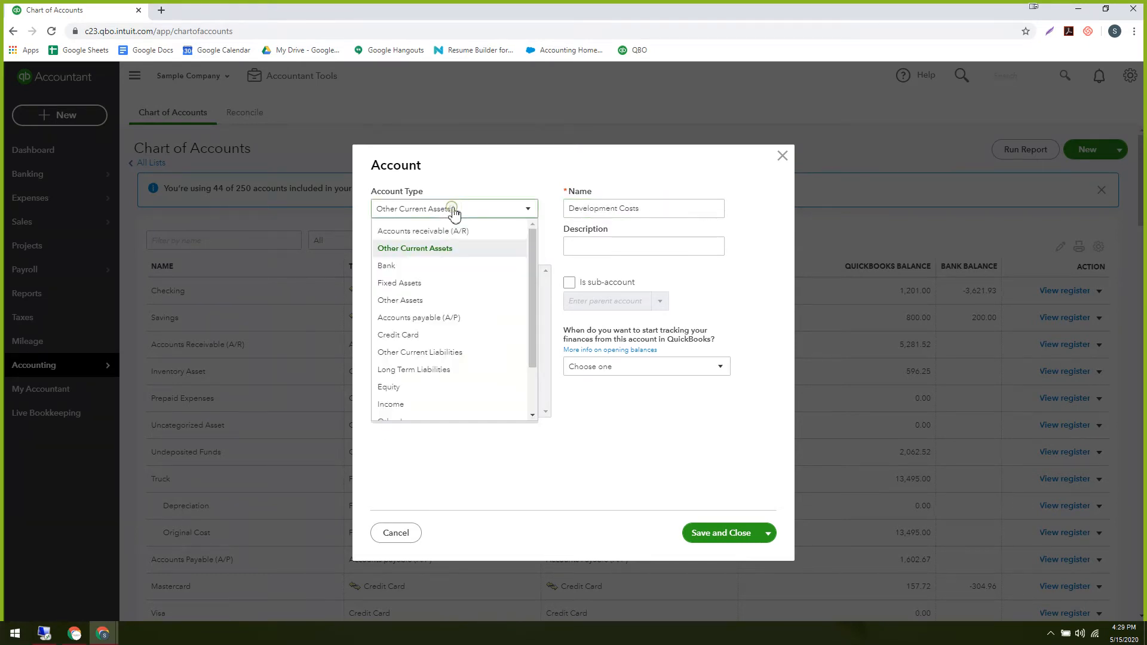
click(519, 185)
click(441, 246)
click(436, 288)
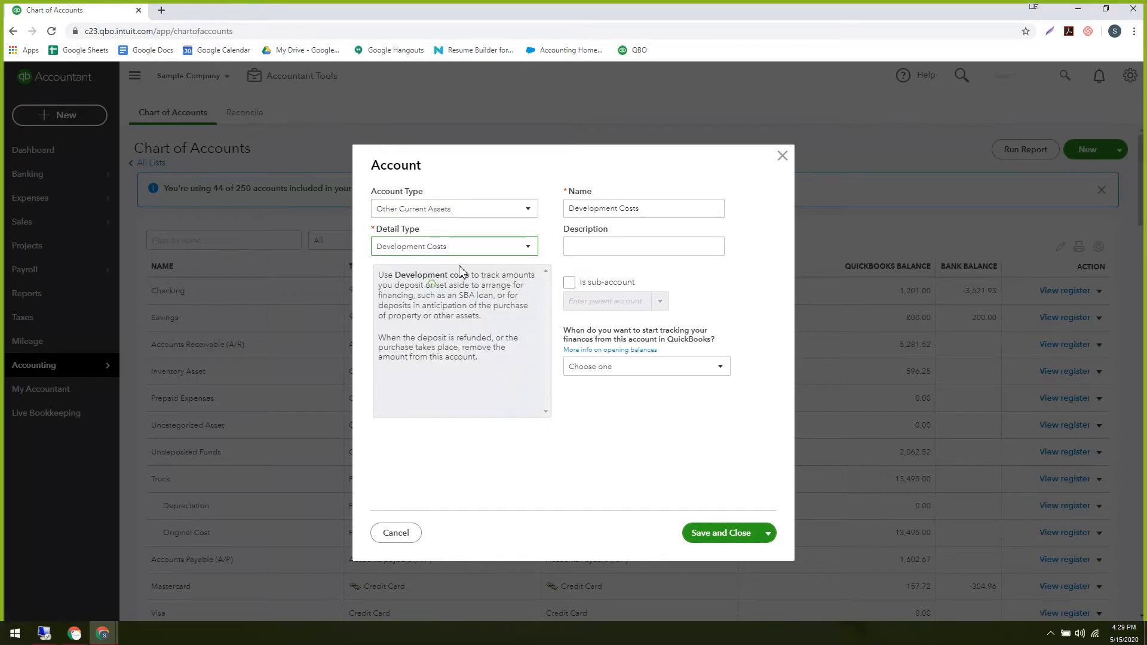
click(667, 210)
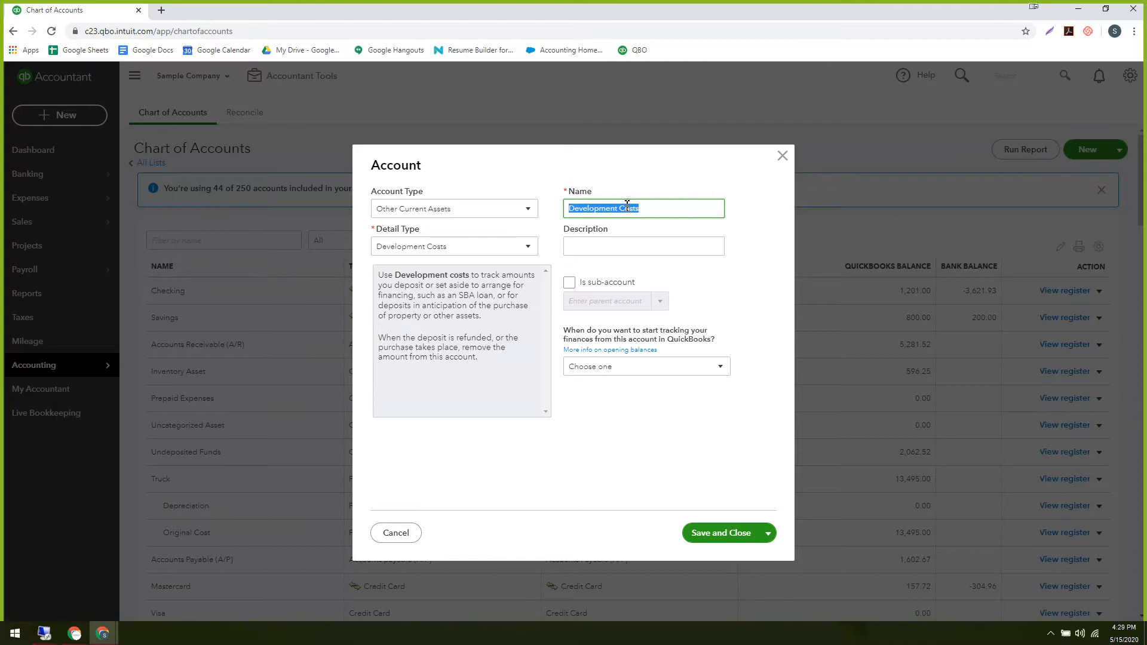
click(424, 211)
click(436, 208)
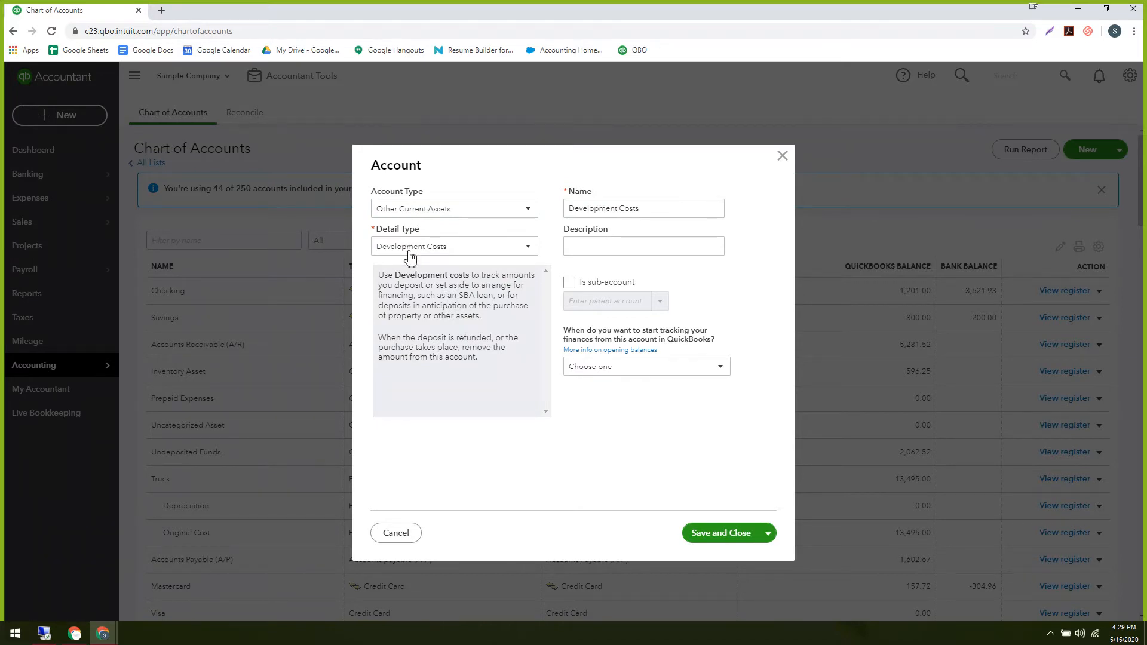
drag(667, 212, 525, 211)
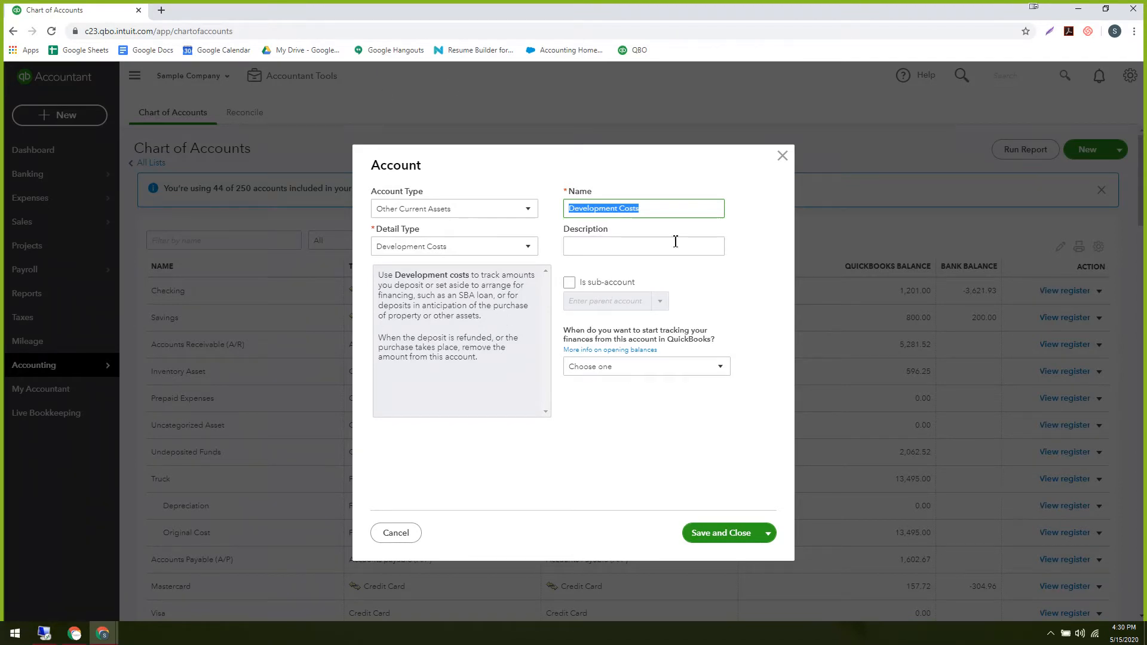
click(783, 158)
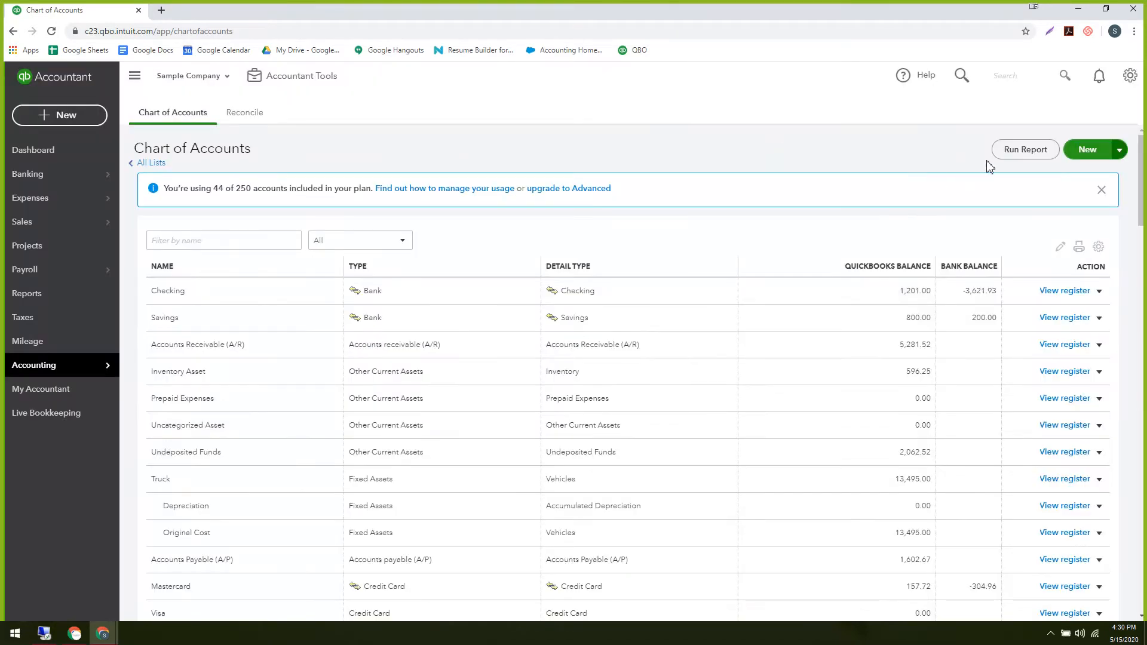
click(1130, 77)
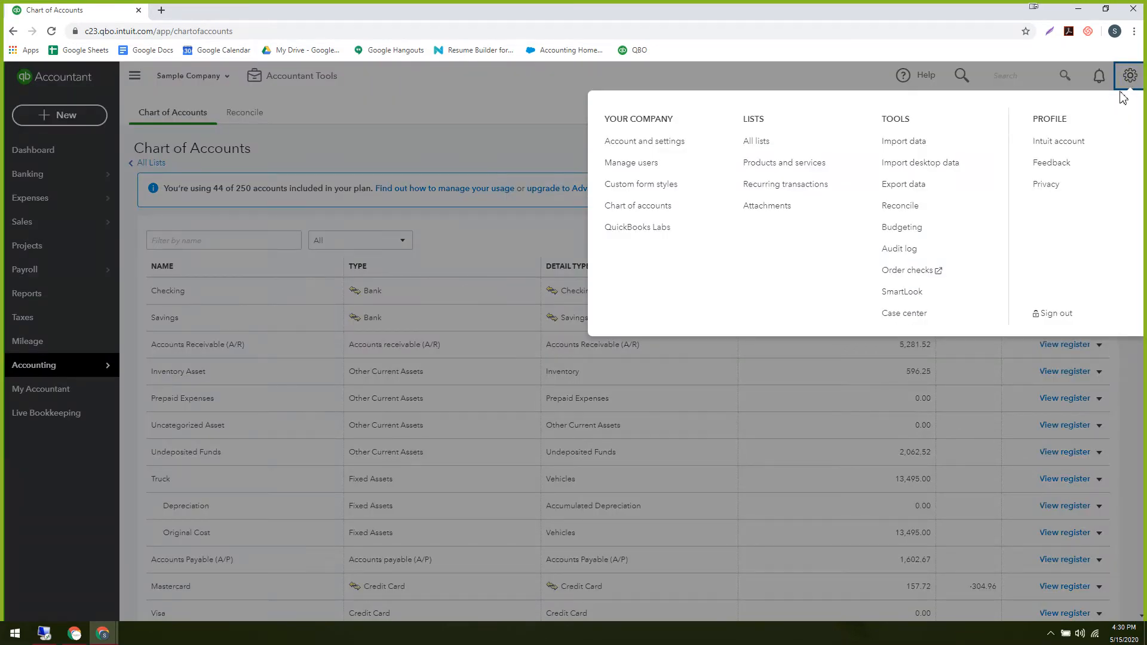
click(671, 146)
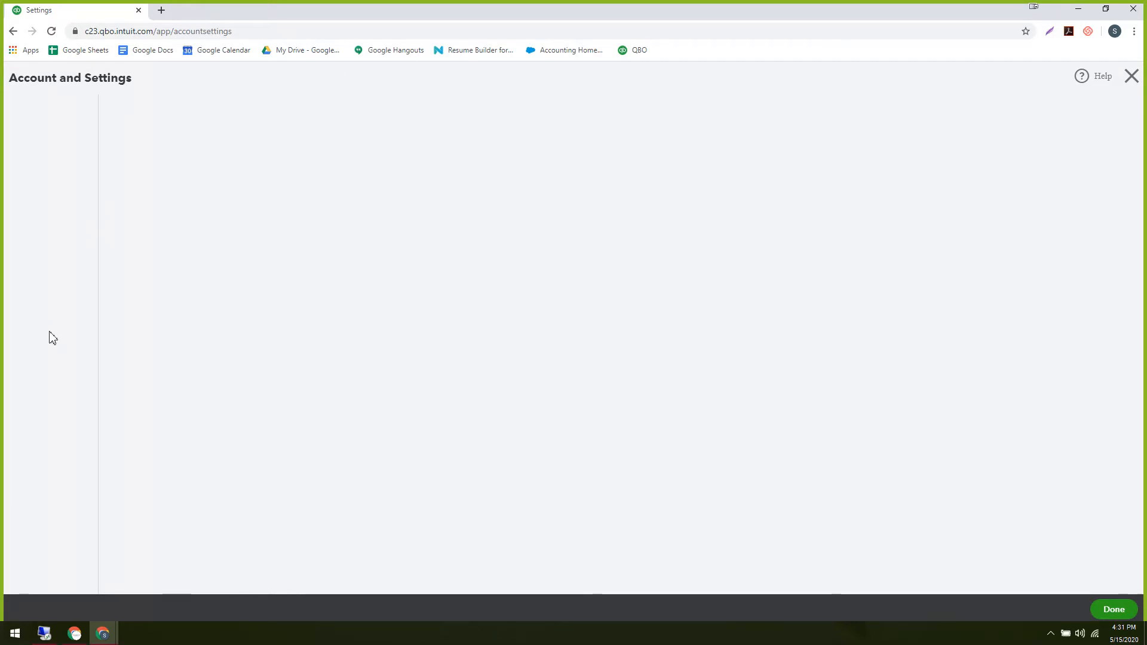
click(33, 209)
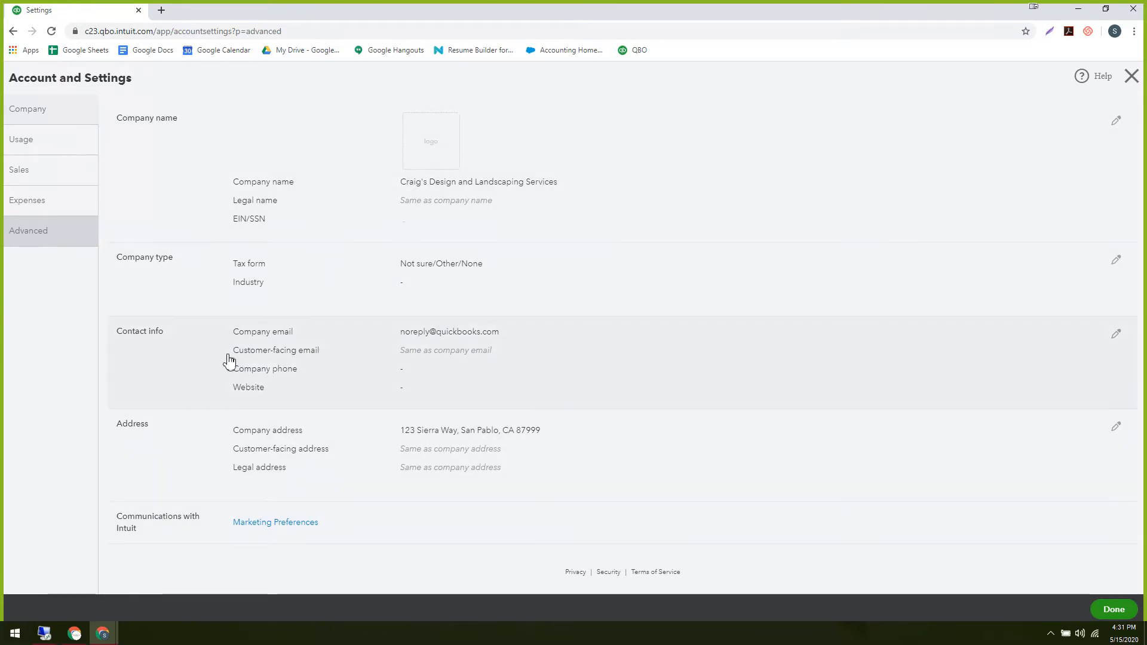
click(43, 118)
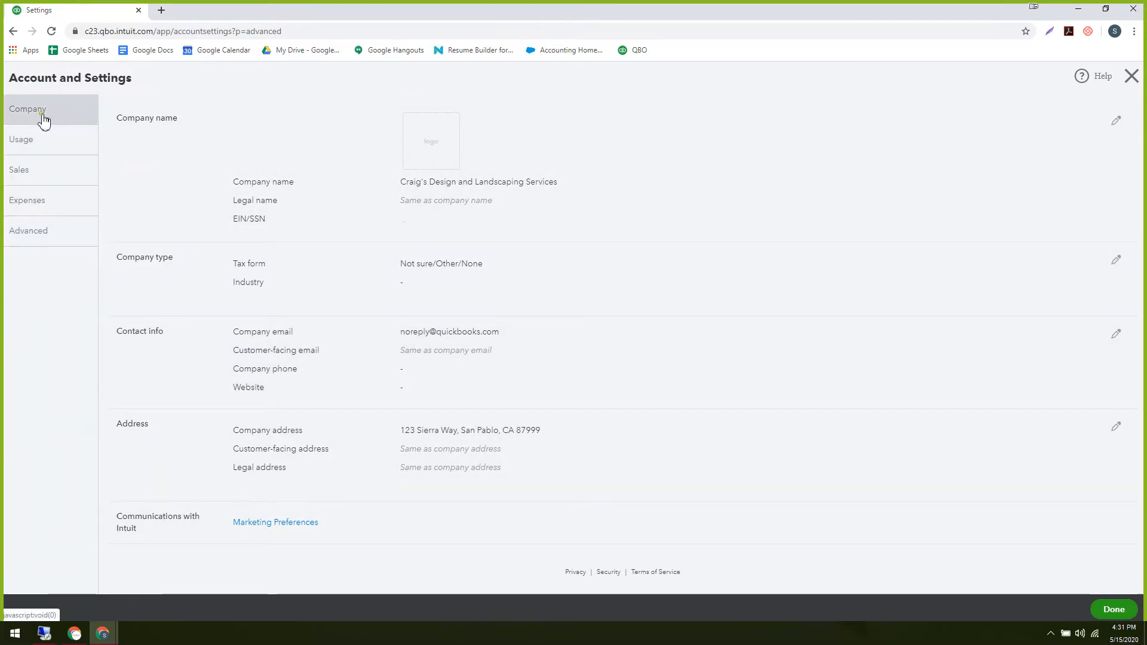
click(37, 244)
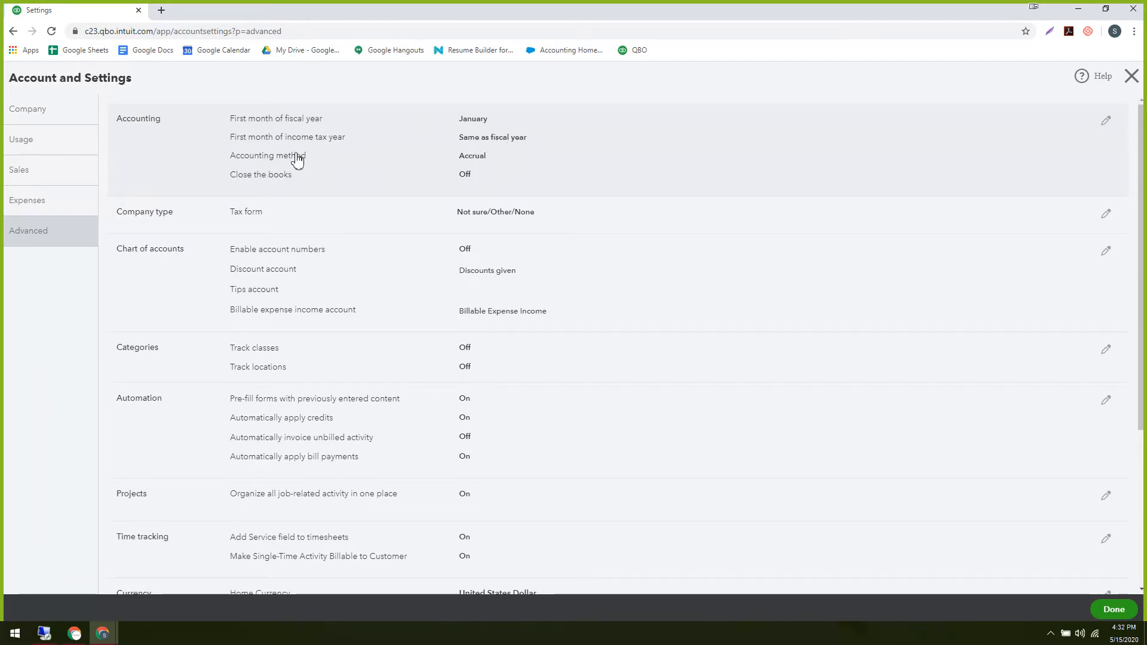
Edit the Accounting settings, check the tax year and fiscal year lists, leave January, then cancel.
click(494, 144)
click(539, 152)
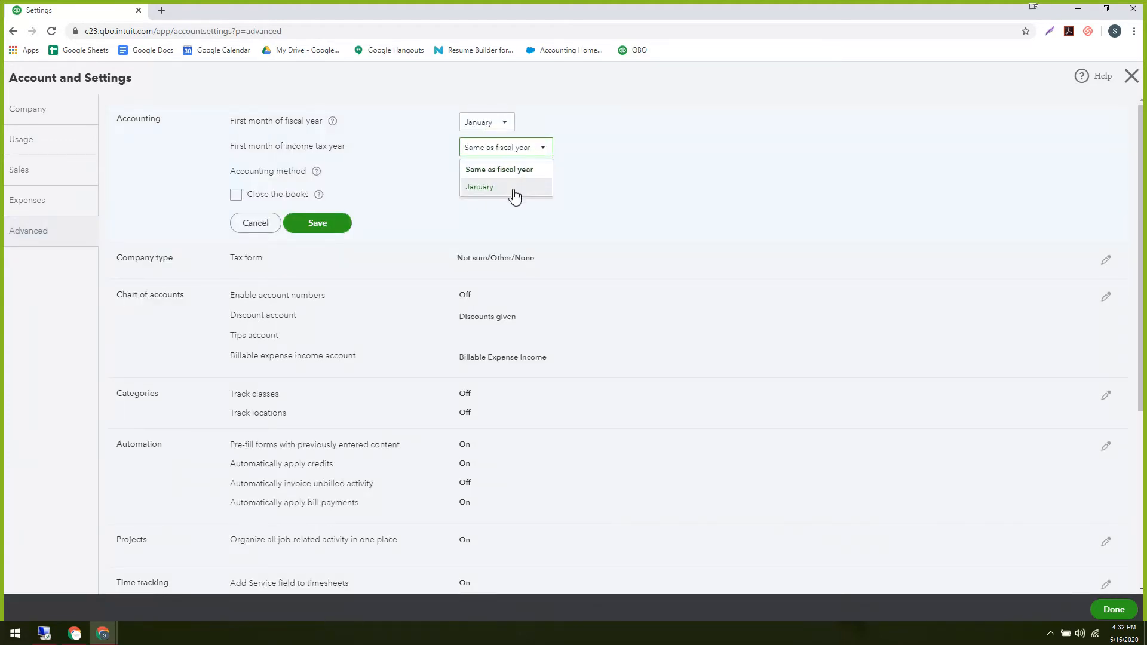
click(594, 120)
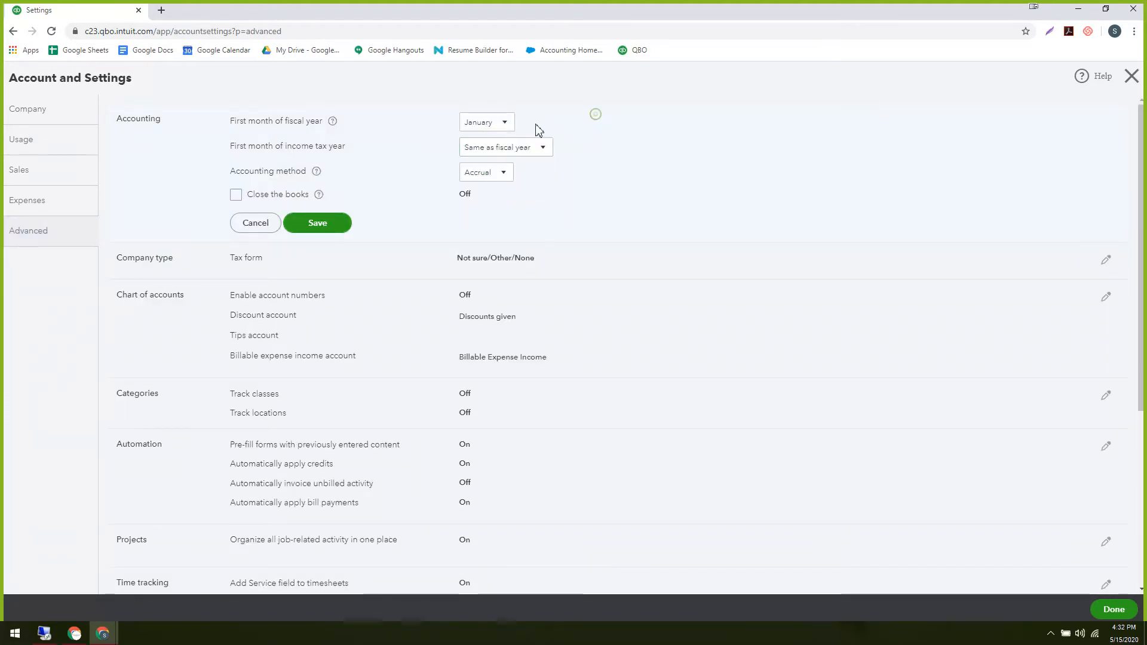
click(500, 123)
click(701, 131)
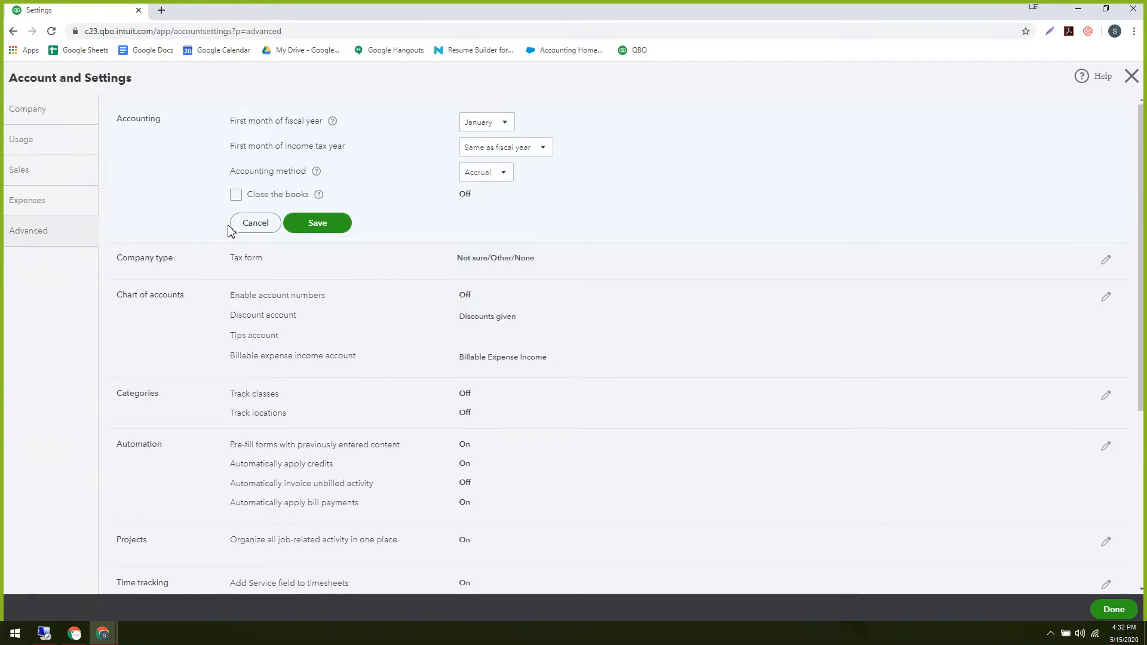
click(256, 223)
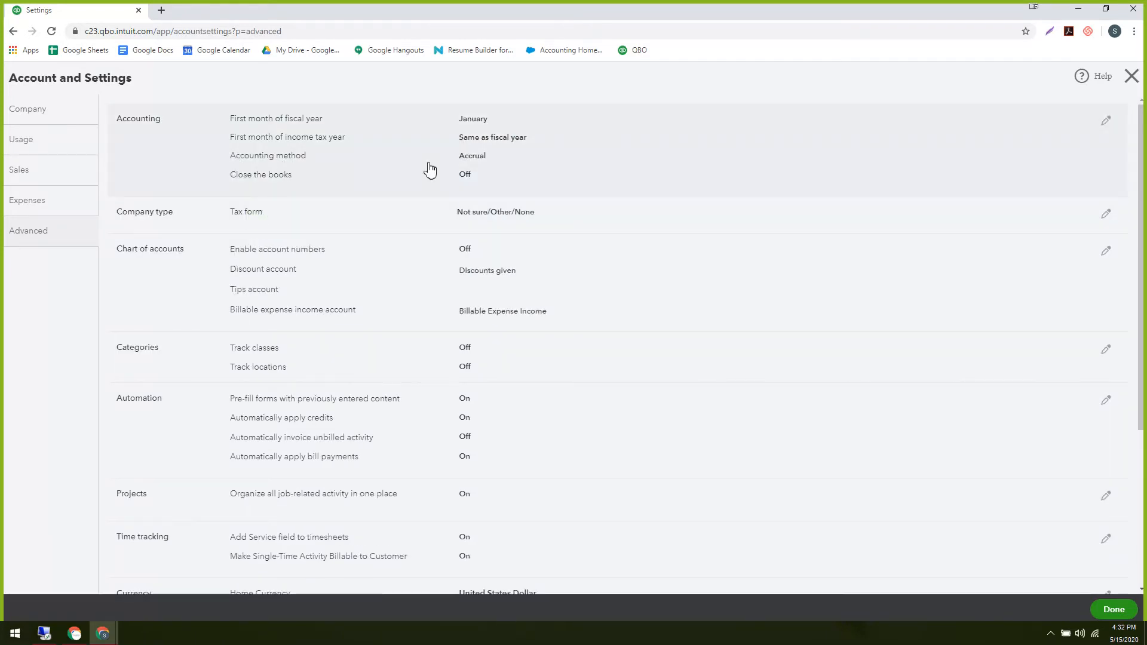
Reopen the Accounting settings and review the accounting method choices, keeping Accrual.
click(476, 162)
click(504, 173)
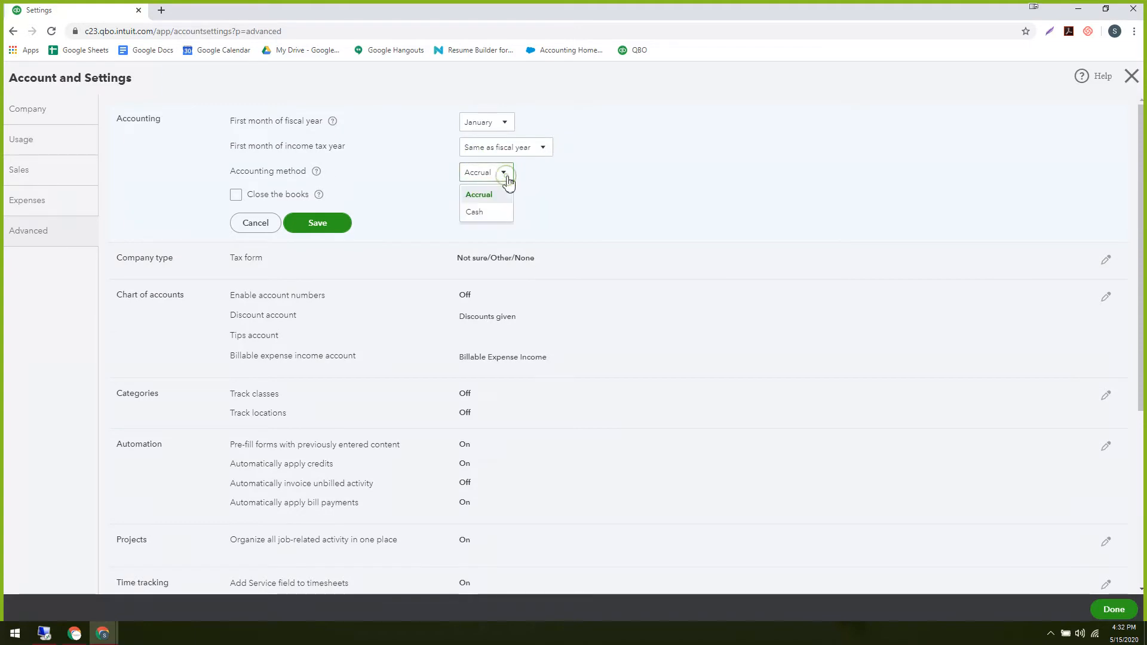
click(595, 179)
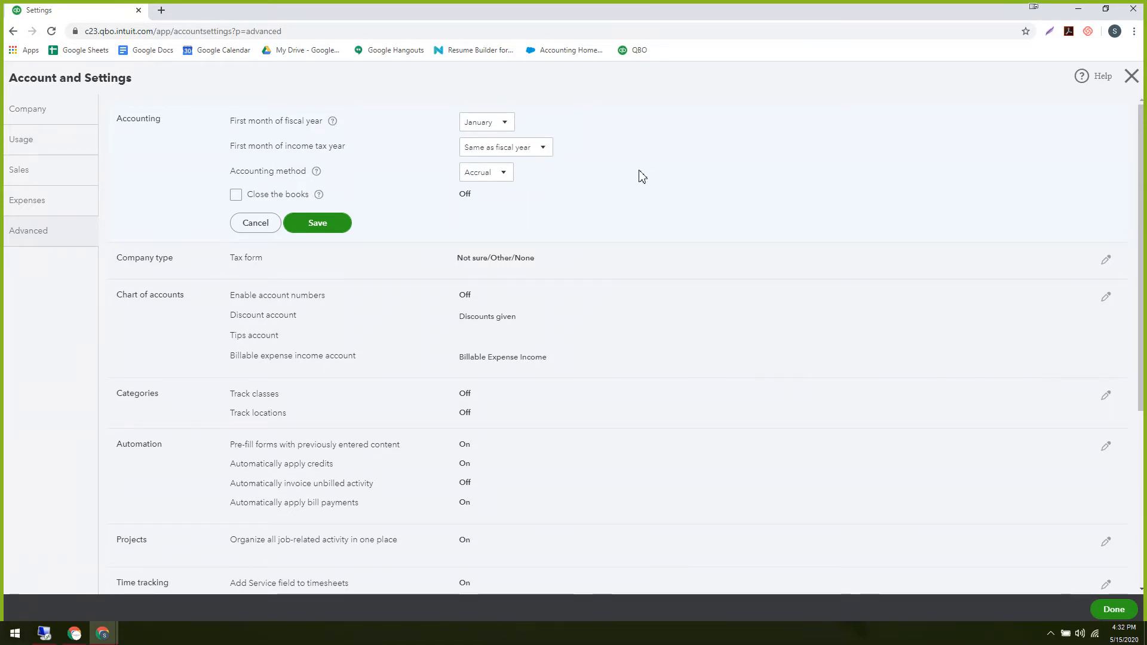
click(509, 174)
click(679, 176)
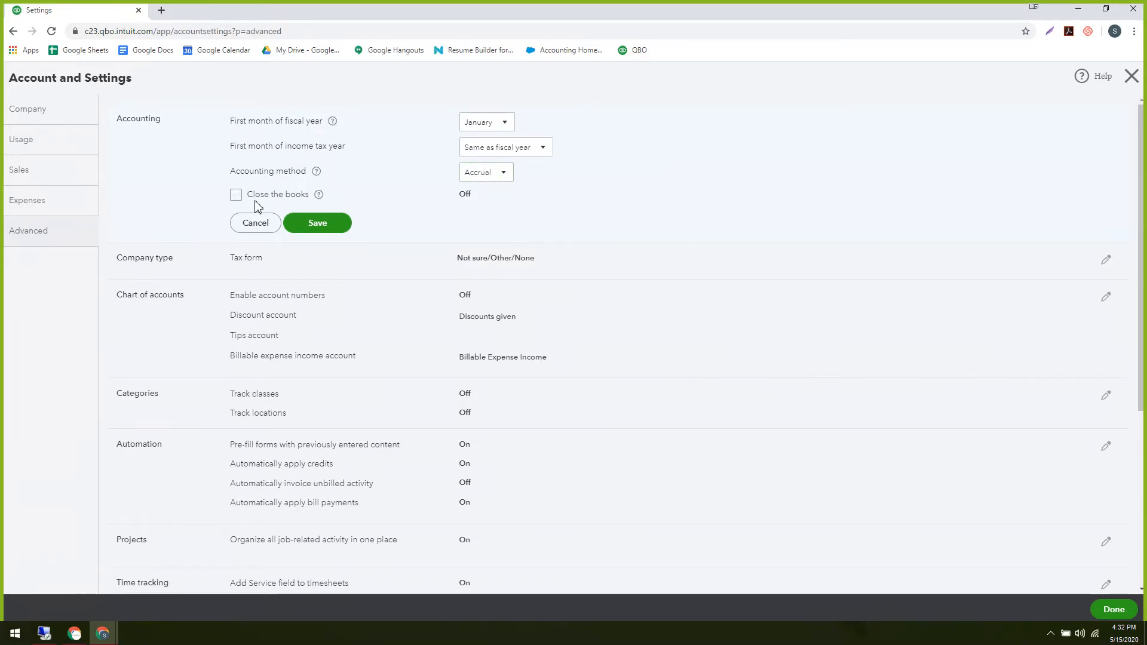
Tick Close the books and enter 12/31/2019 as the closing date.
click(236, 195)
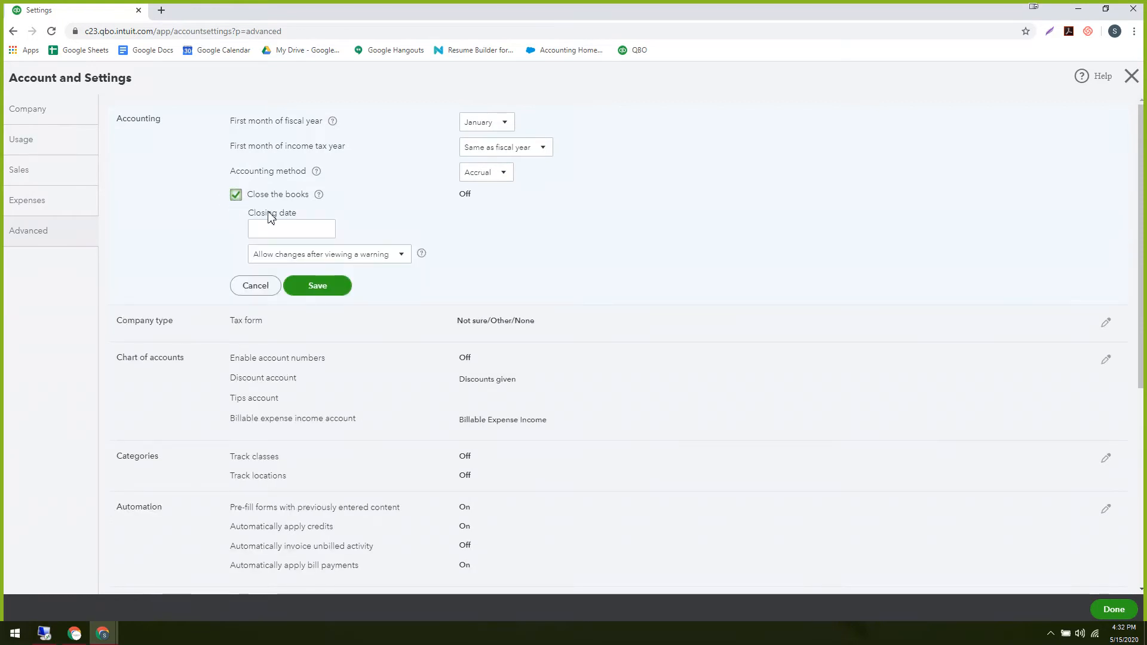
click(321, 231)
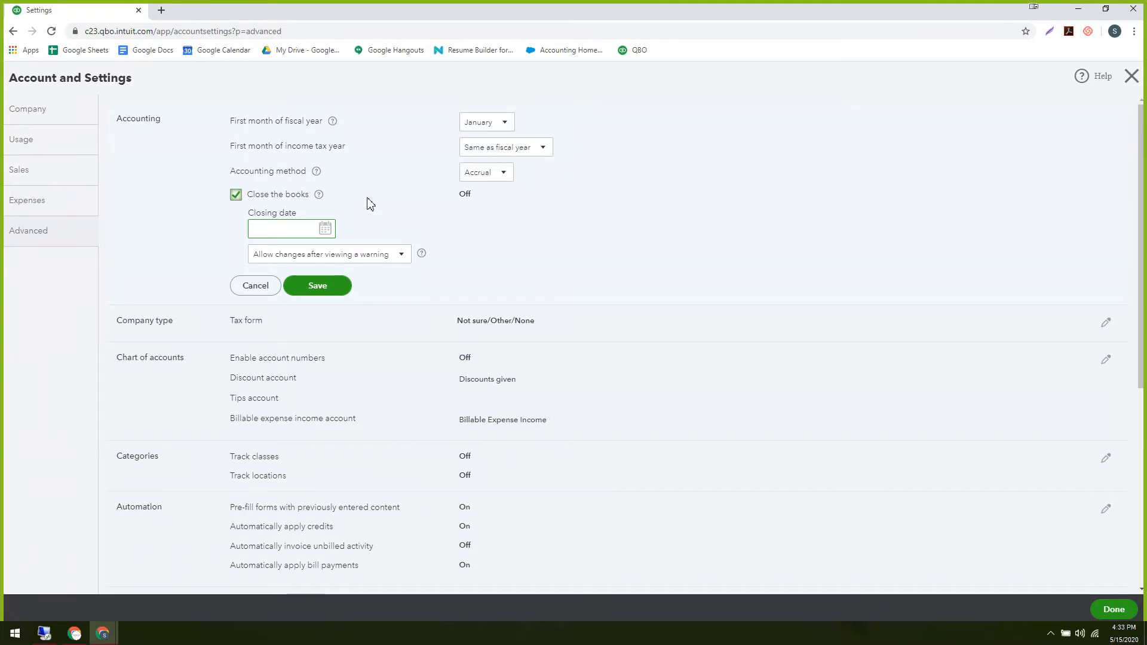
click(325, 230)
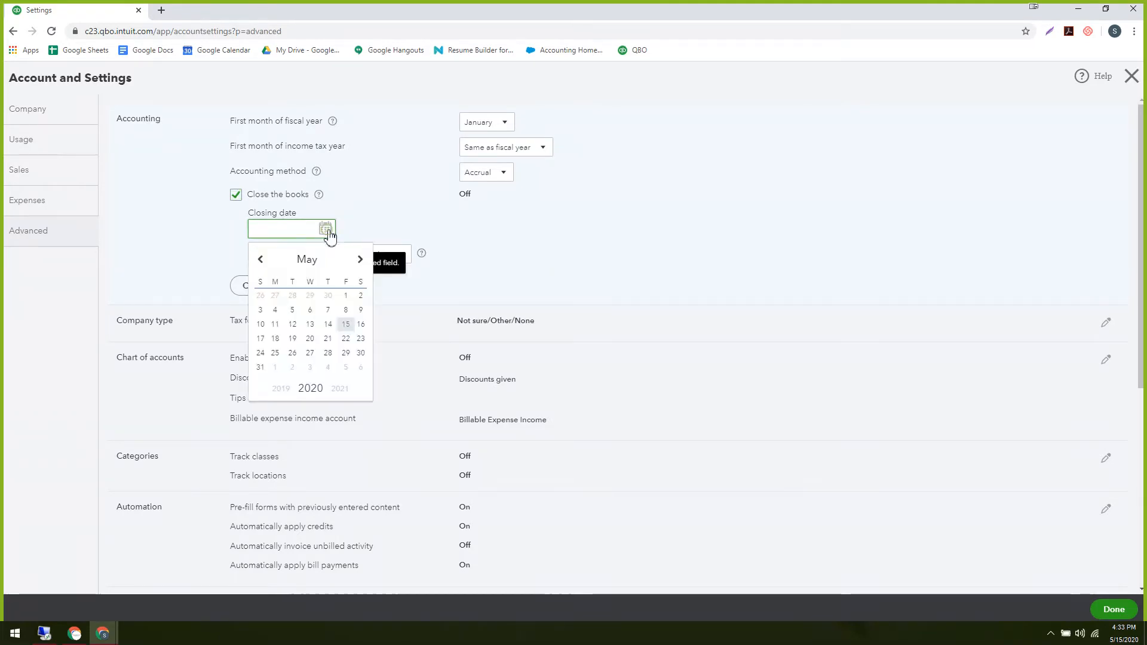
click(463, 200)
click(264, 231)
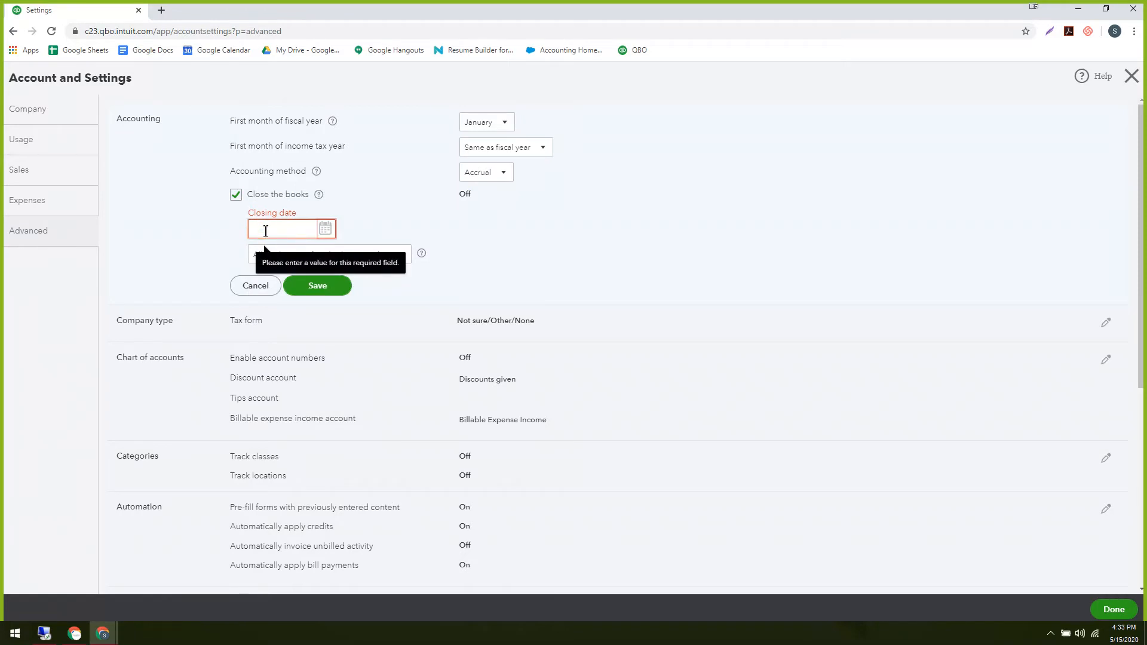
text(12)
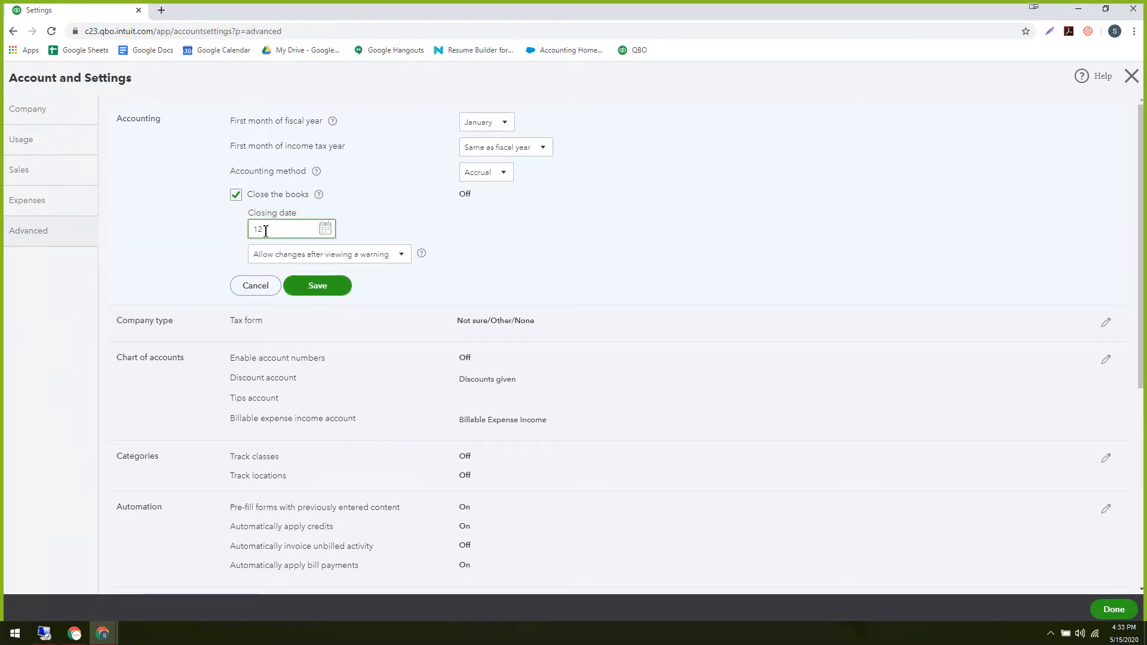
text(/31/2019)
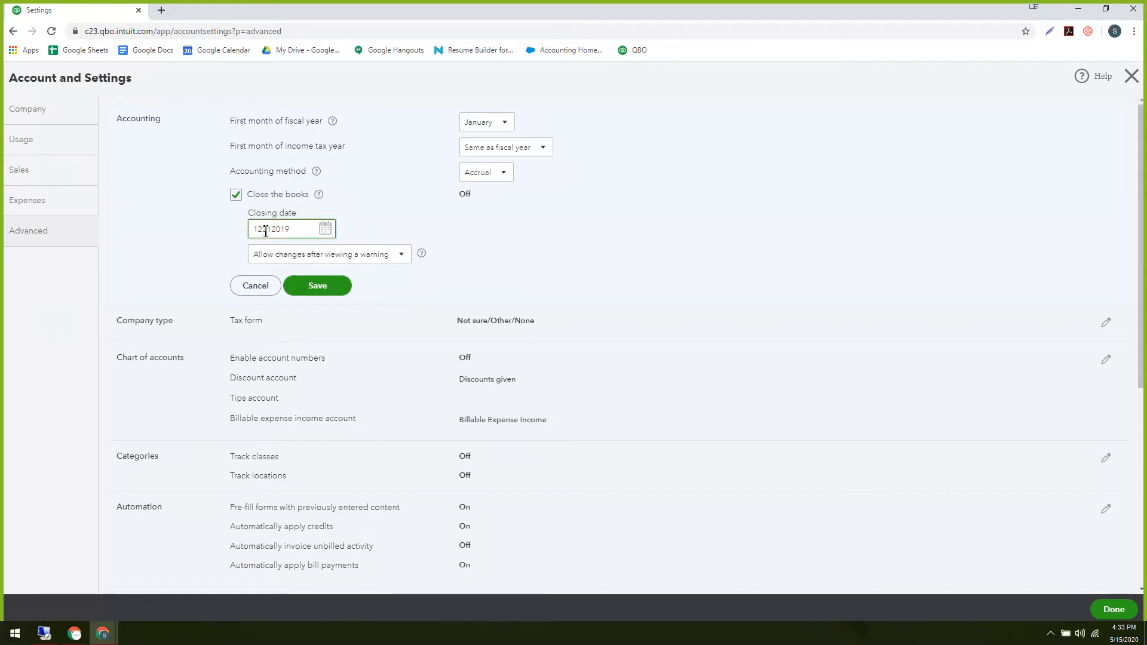
click(466, 225)
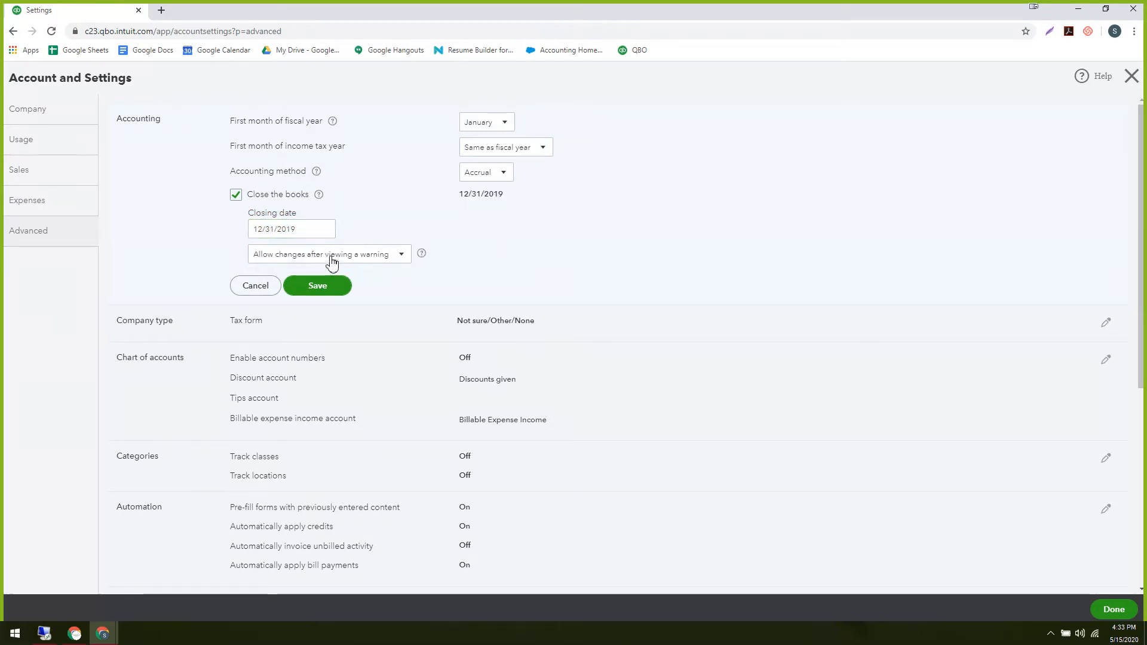
Set changes to closed periods to 'Allow changes after viewing a warning and entering password'.
click(371, 257)
click(559, 230)
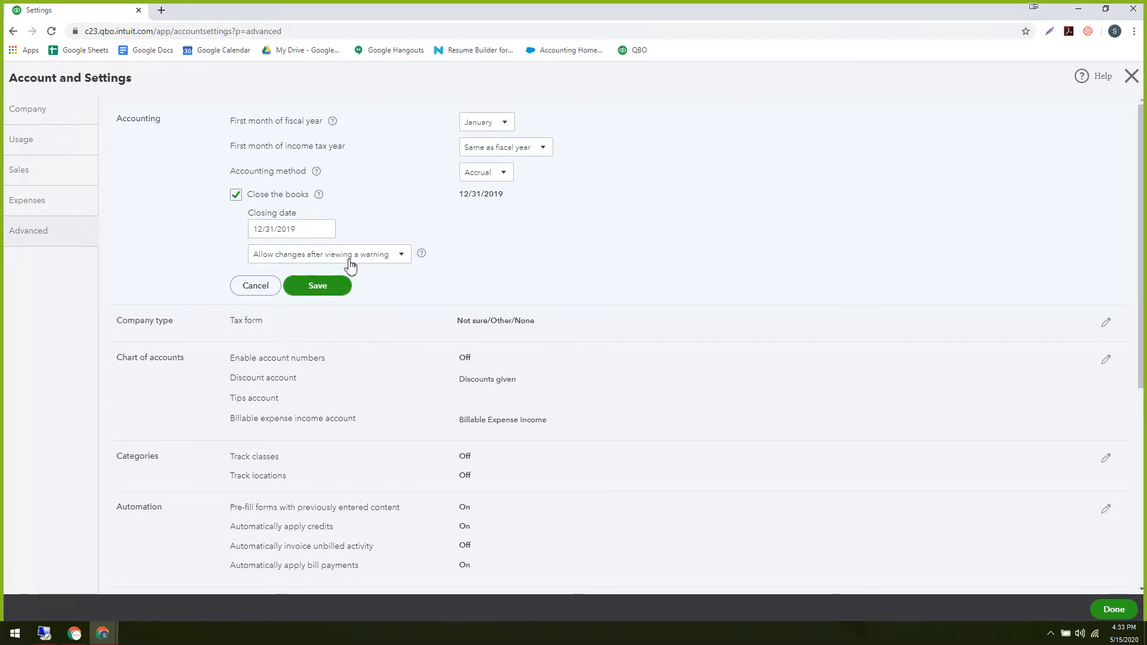
click(306, 261)
click(297, 294)
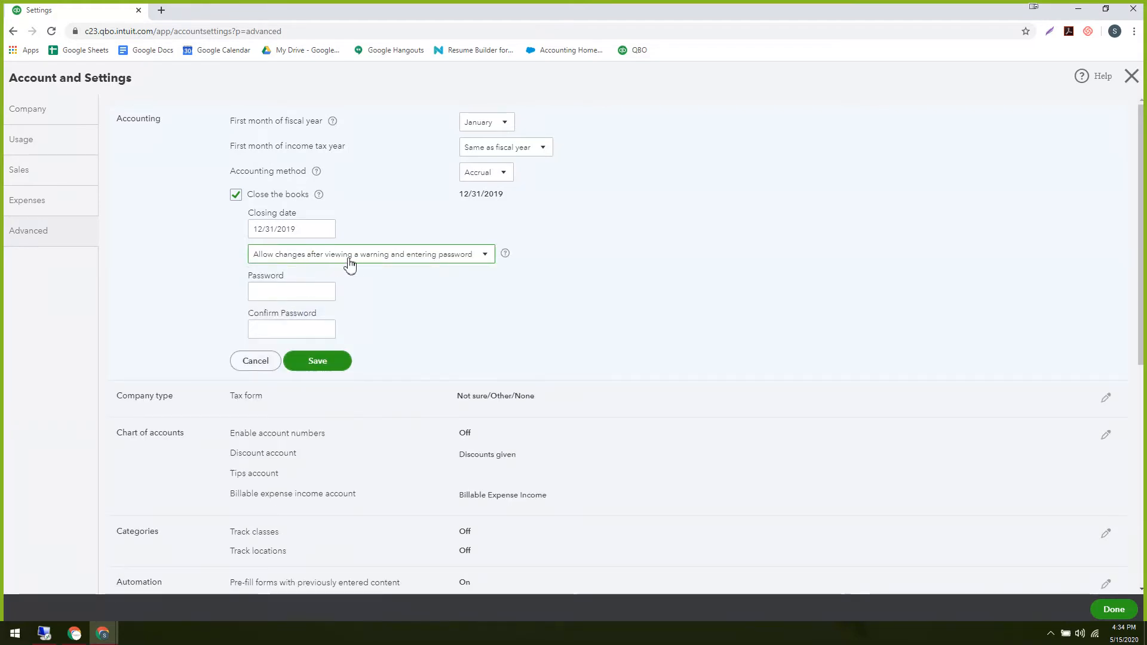
Enter the closing password in both password fields, then close settings without saving.
click(298, 292)
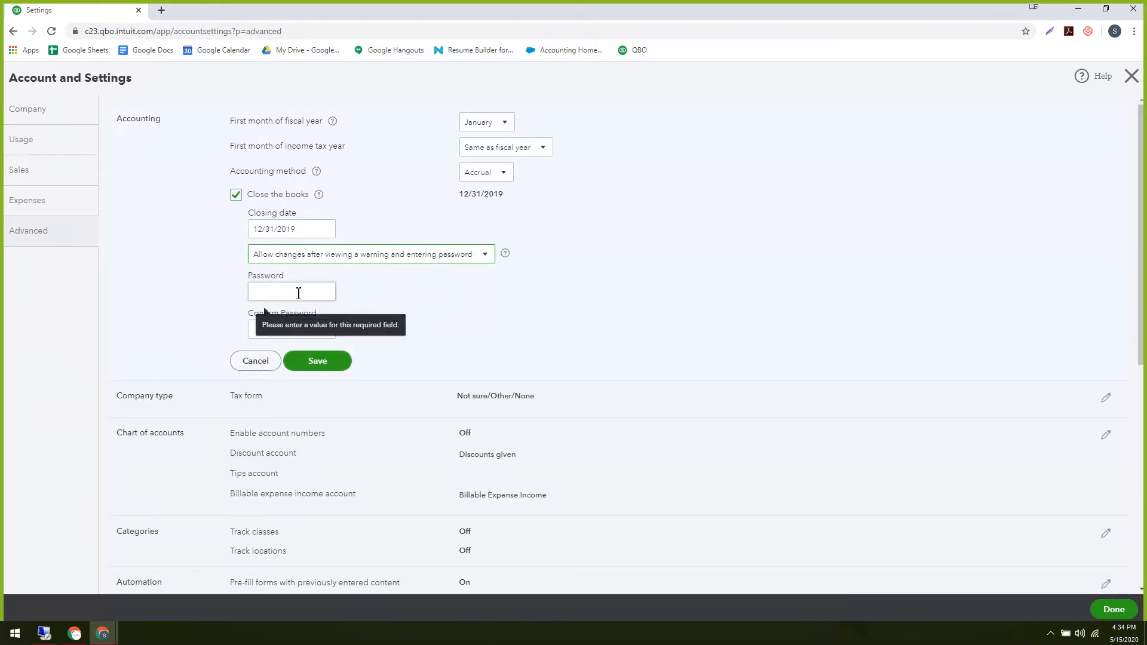
click(299, 292)
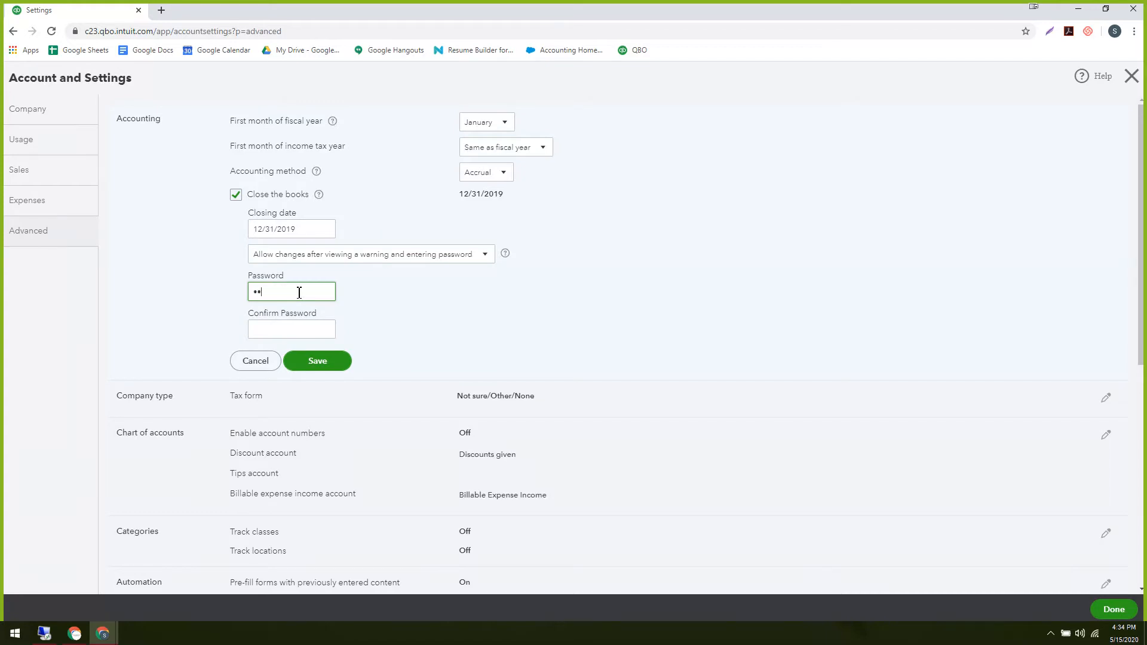
text(1234)
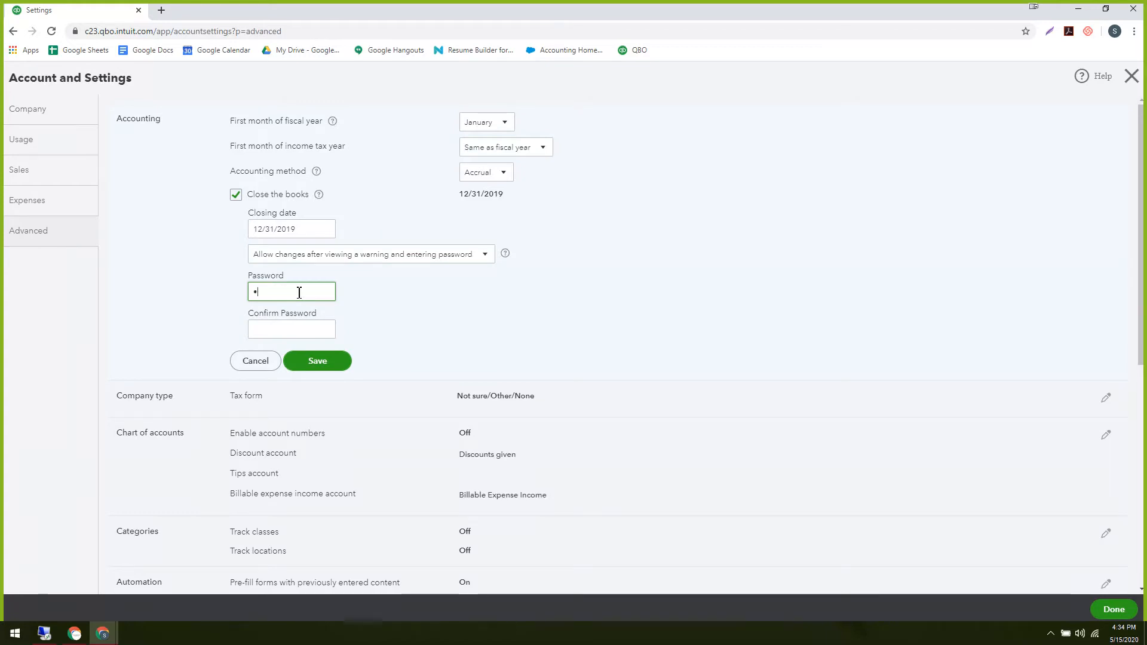
click(293, 334)
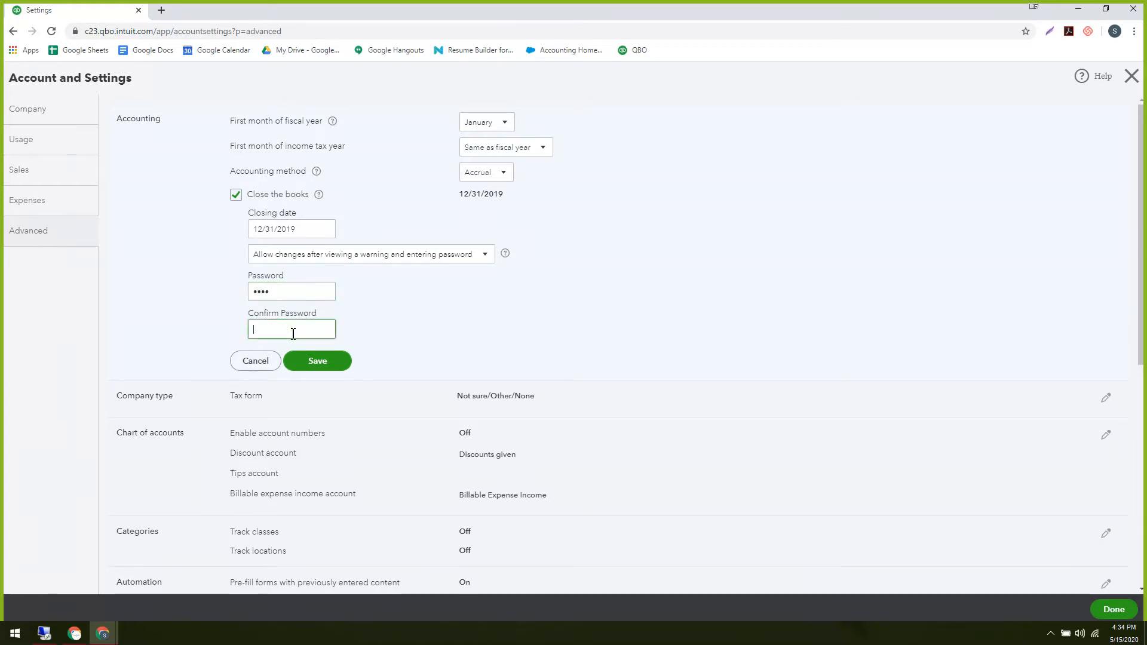
text(1234)
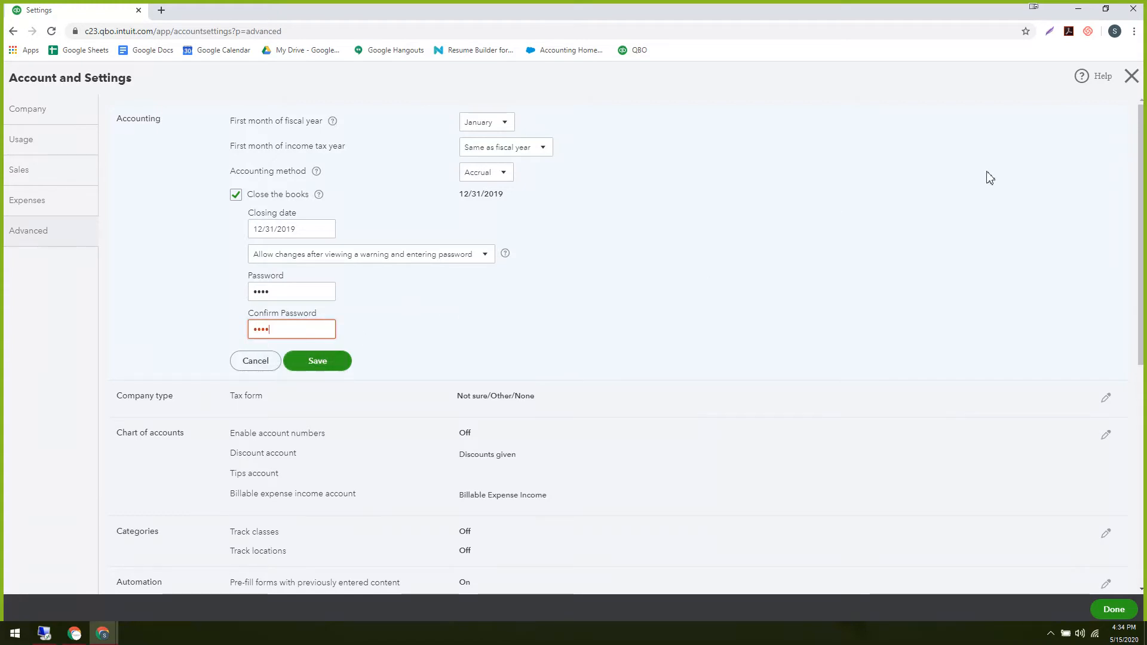
click(1130, 77)
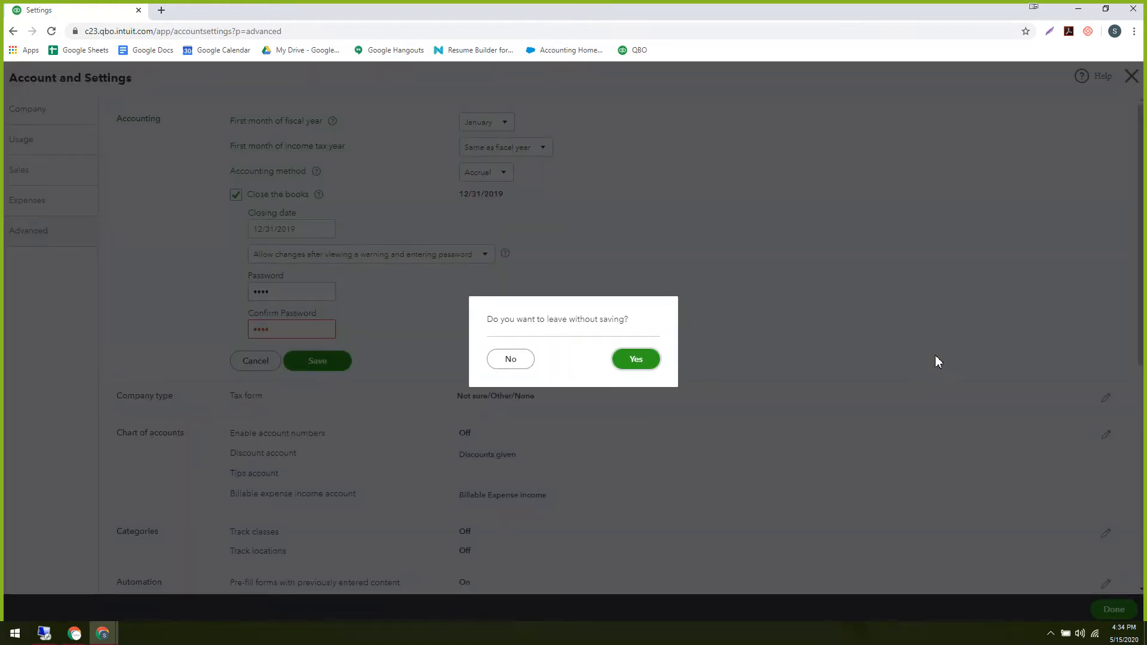
Discard the unsaved books-closing changes and leave the settings page.
click(511, 359)
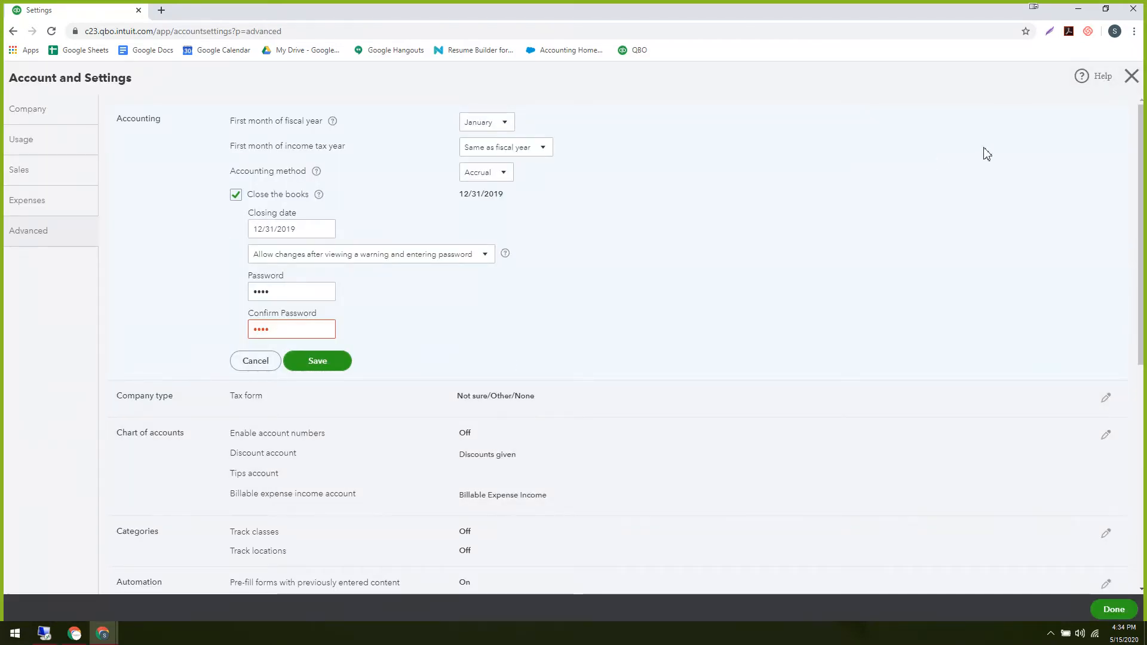
click(1131, 75)
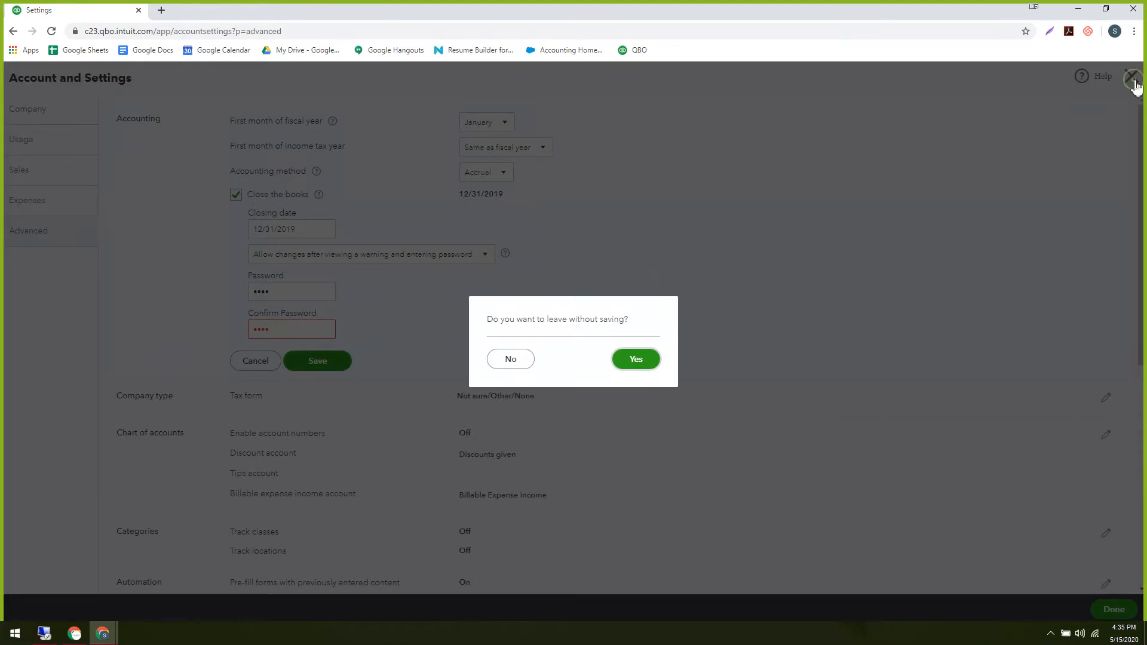
click(511, 359)
click(1137, 72)
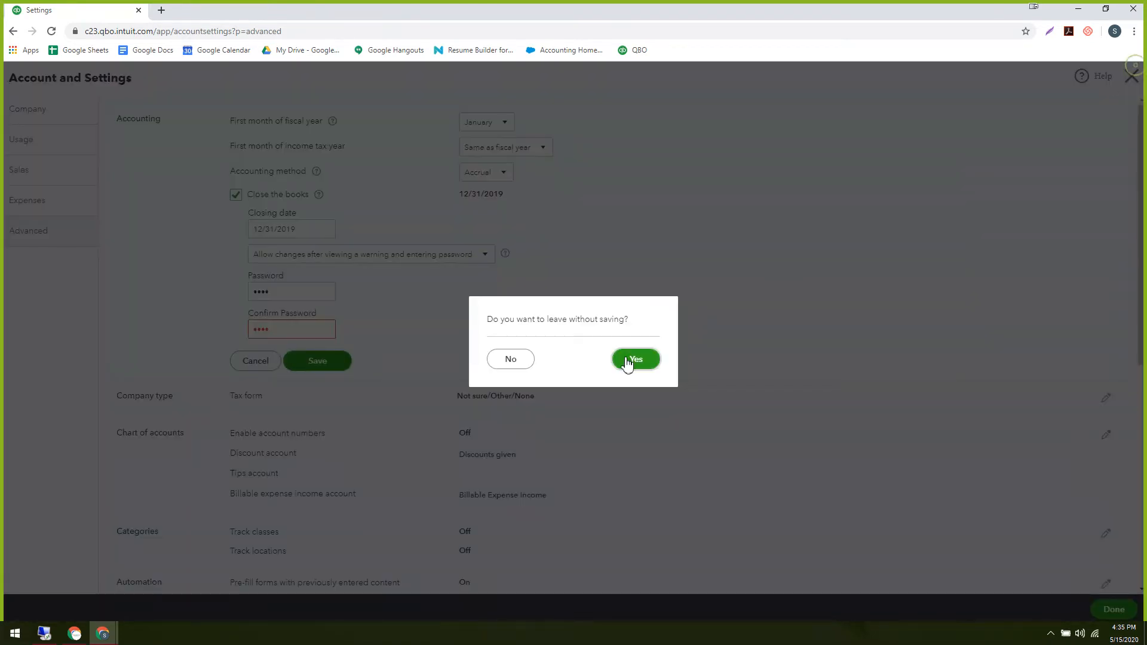
click(627, 361)
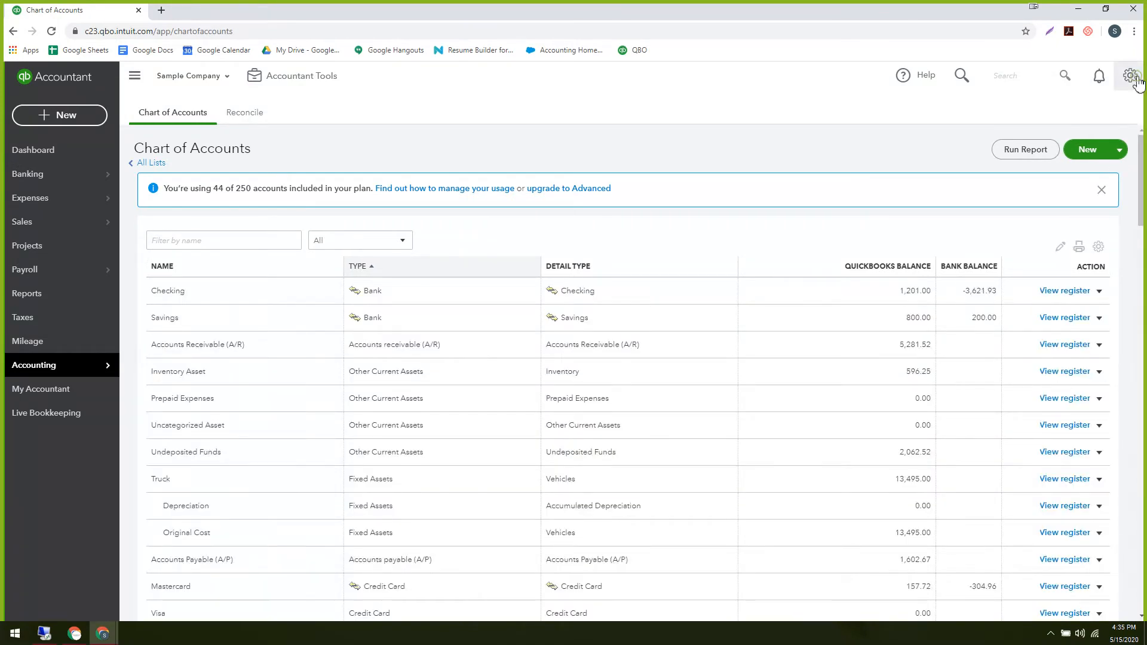
Return to the Advanced tab of Account and settings, where Close the books reads Off.
click(1135, 79)
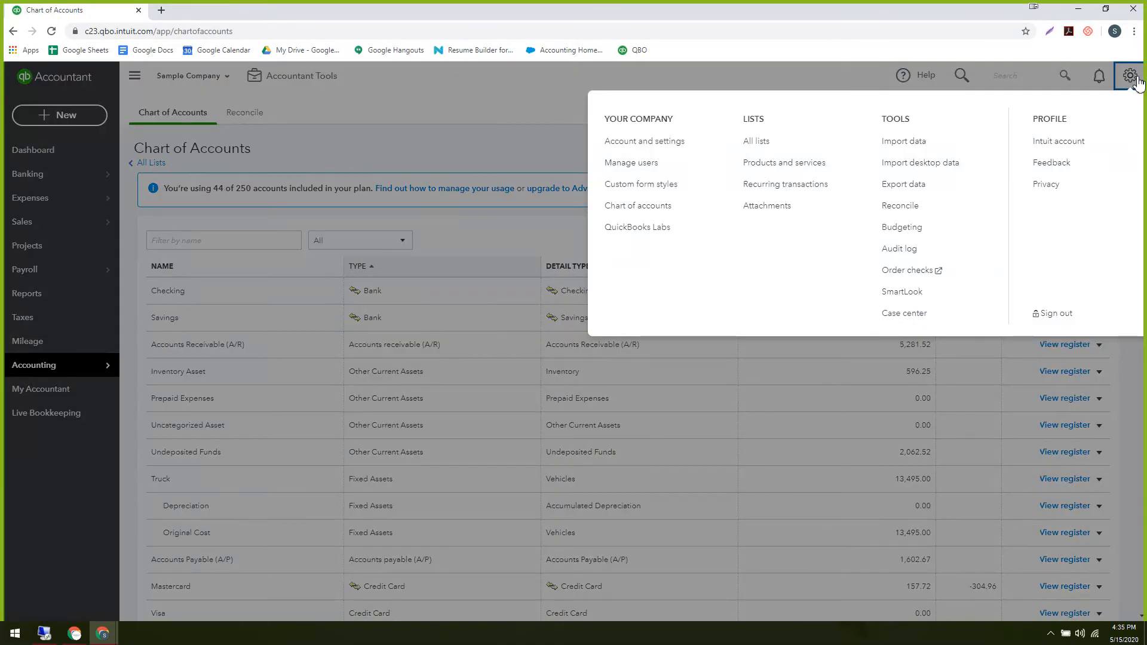
click(665, 151)
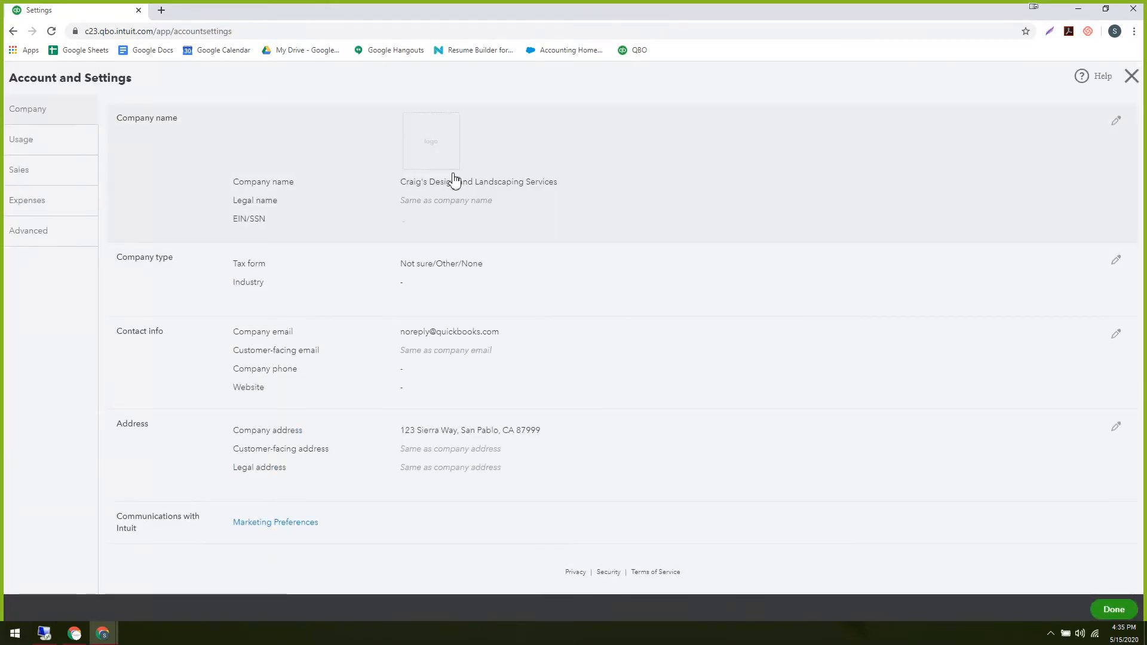
click(51, 233)
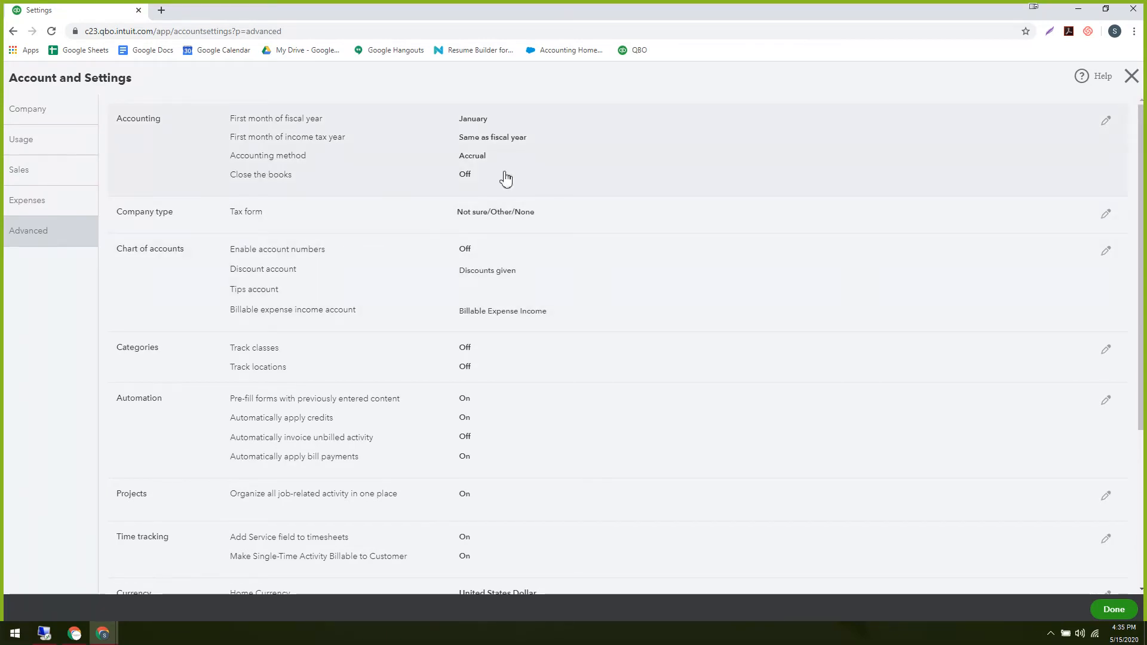
Enable and show account numbers in the Chart of accounts settings, save, and close settings.
click(293, 262)
click(294, 251)
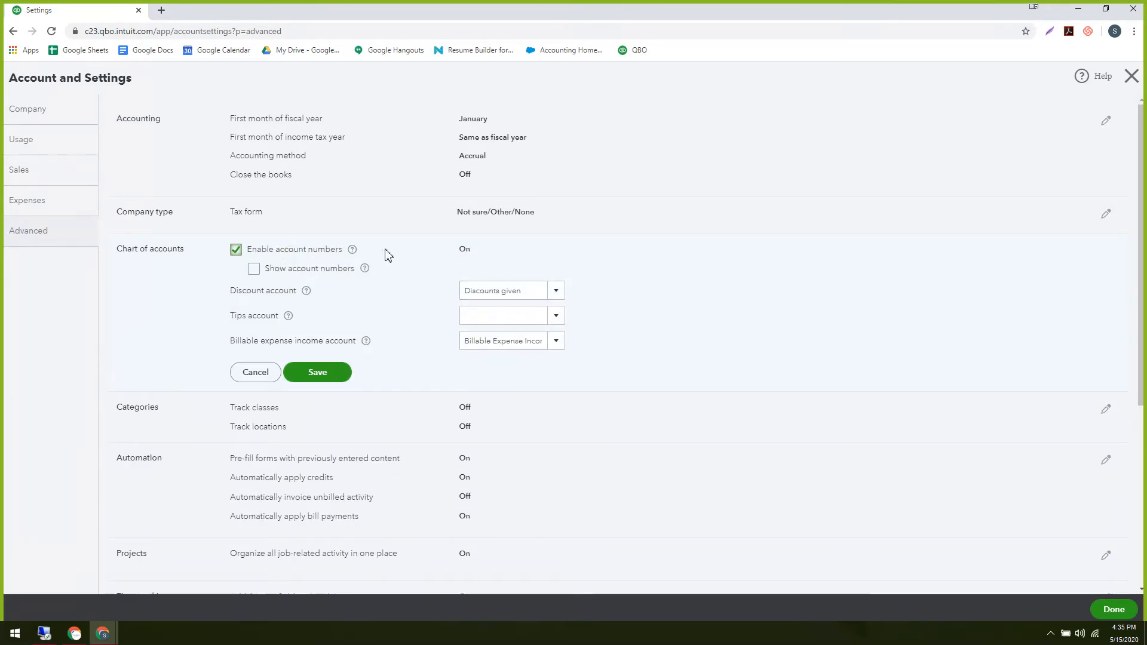
click(254, 269)
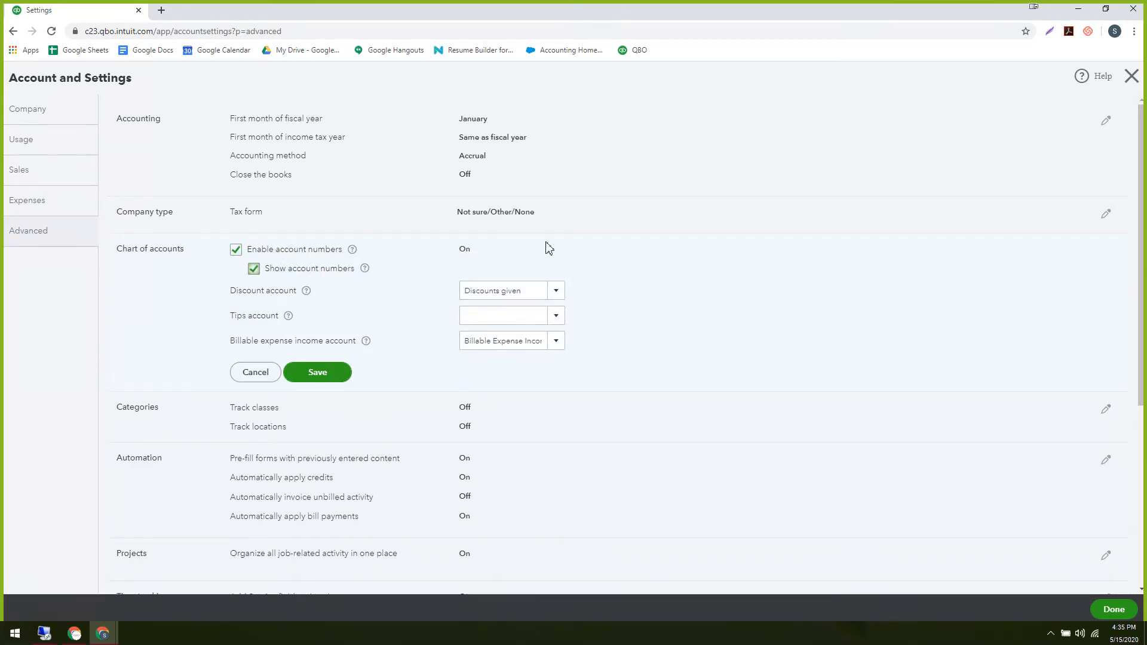
click(253, 268)
click(253, 270)
click(332, 380)
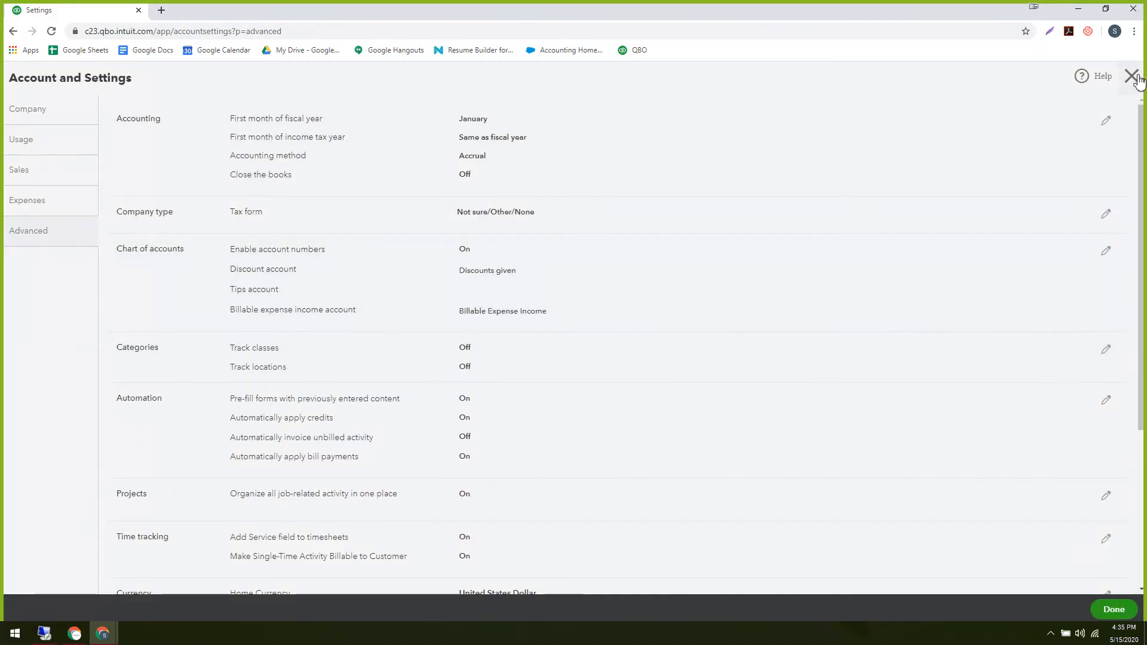
click(1131, 76)
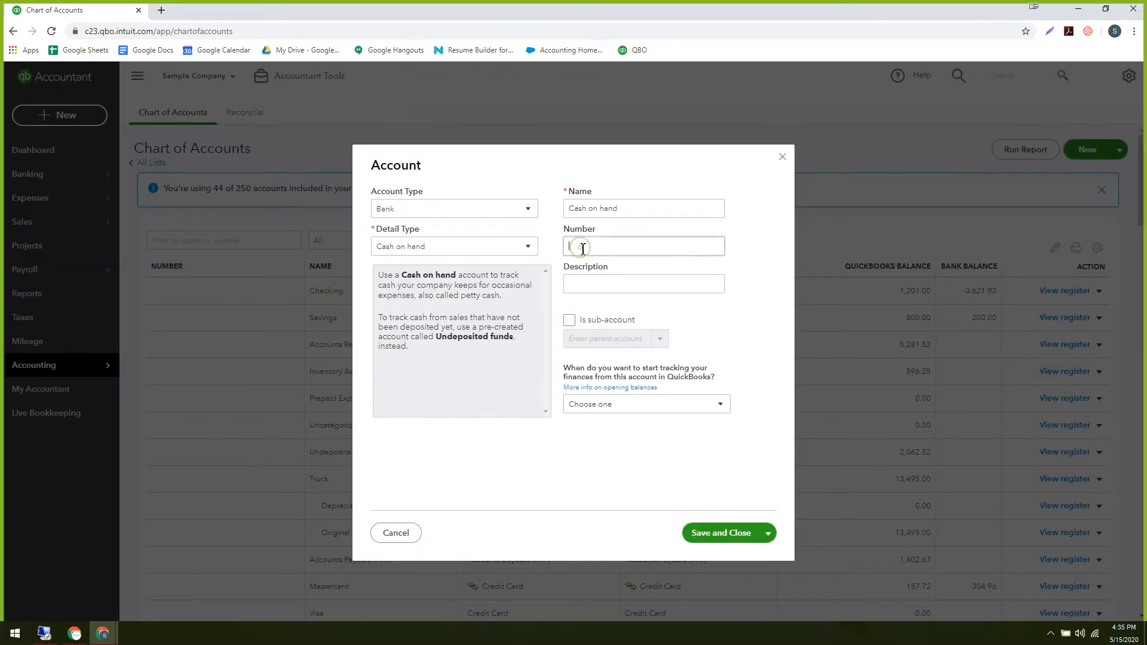
click(579, 247)
click(782, 157)
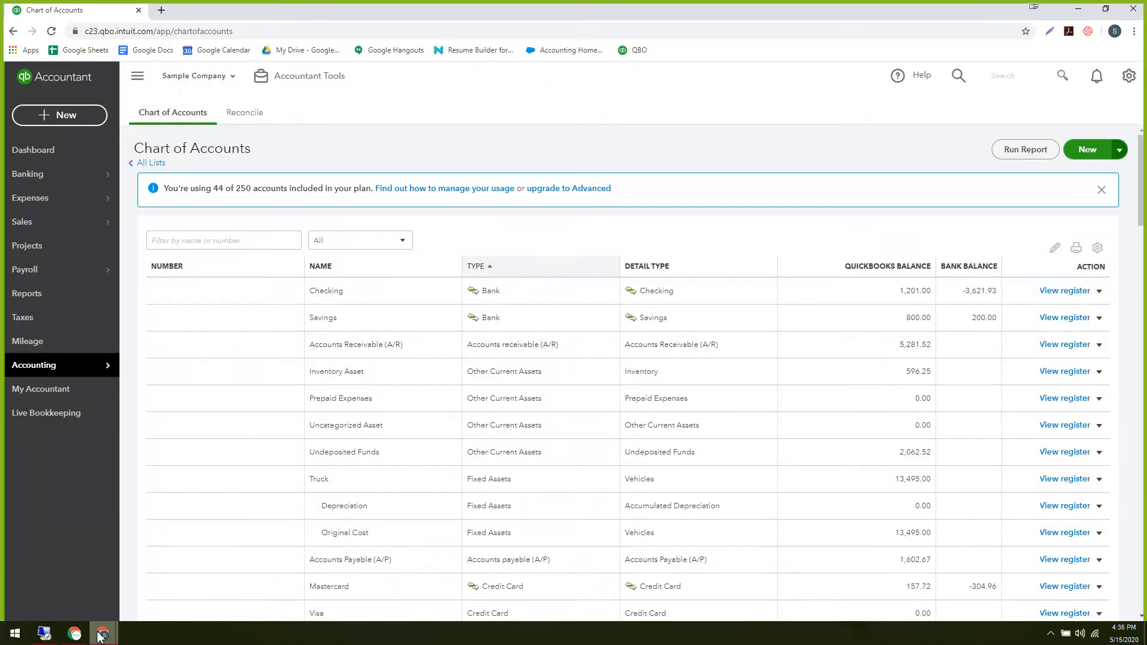
Bring the Client onboarding deck forward and advance to slide 8's Power Tools account quiz.
mouse_move(103, 633)
click(189, 577)
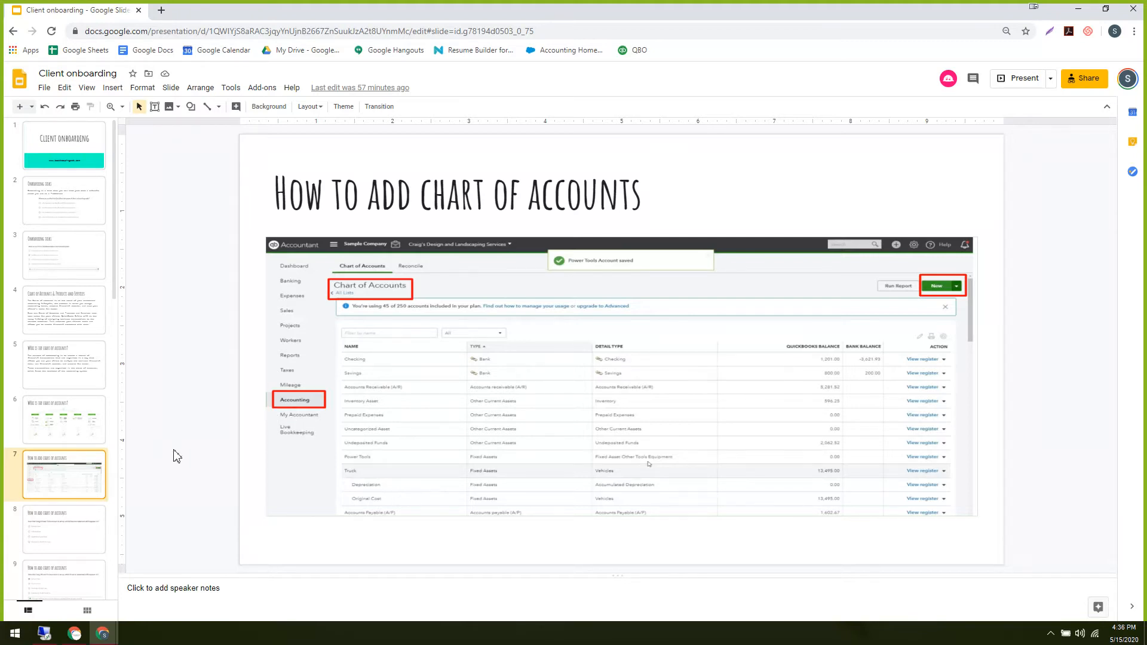
key(Down)
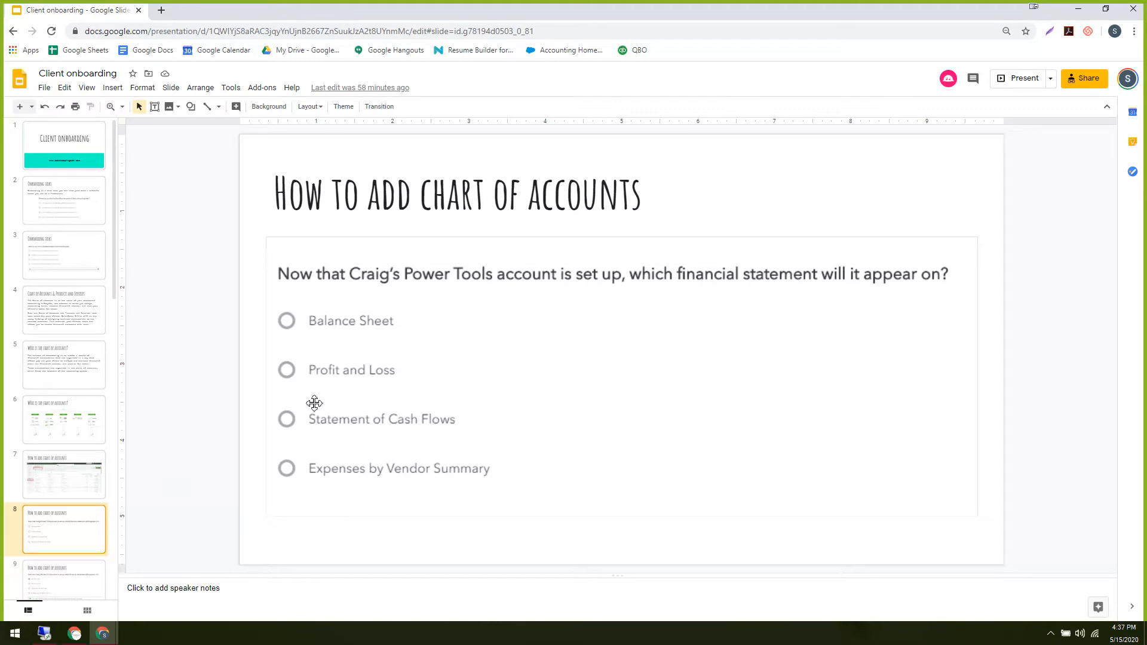
Go through slide 9's quiz answer to slide 10, the Product and services diagram.
scroll(54, 504, down, 1)
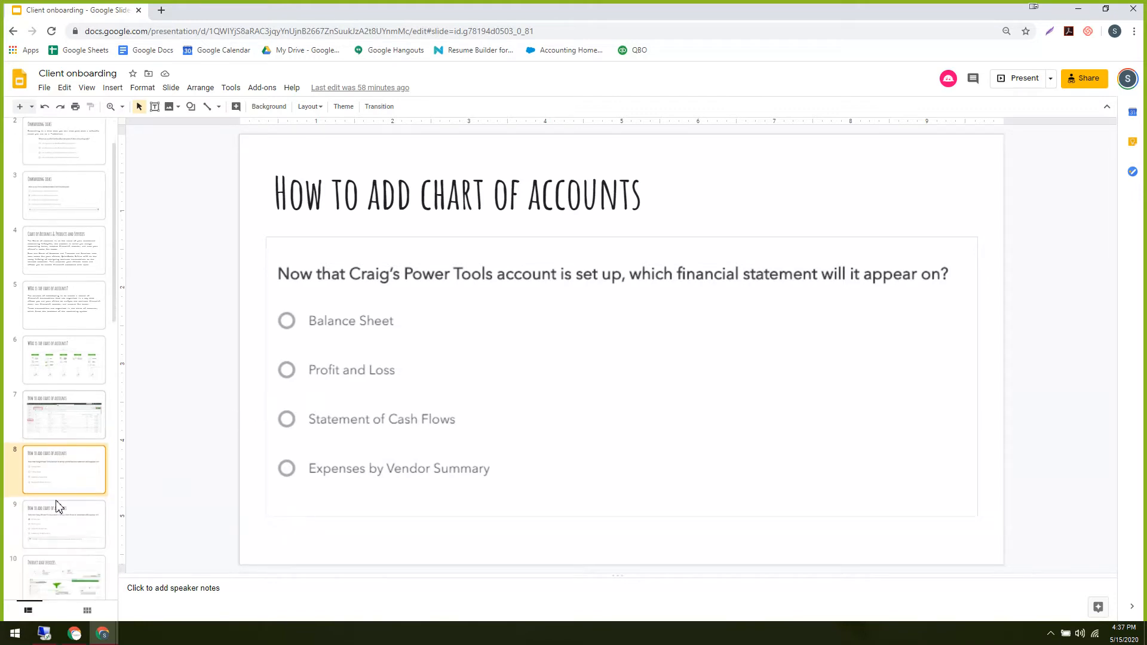
click(62, 537)
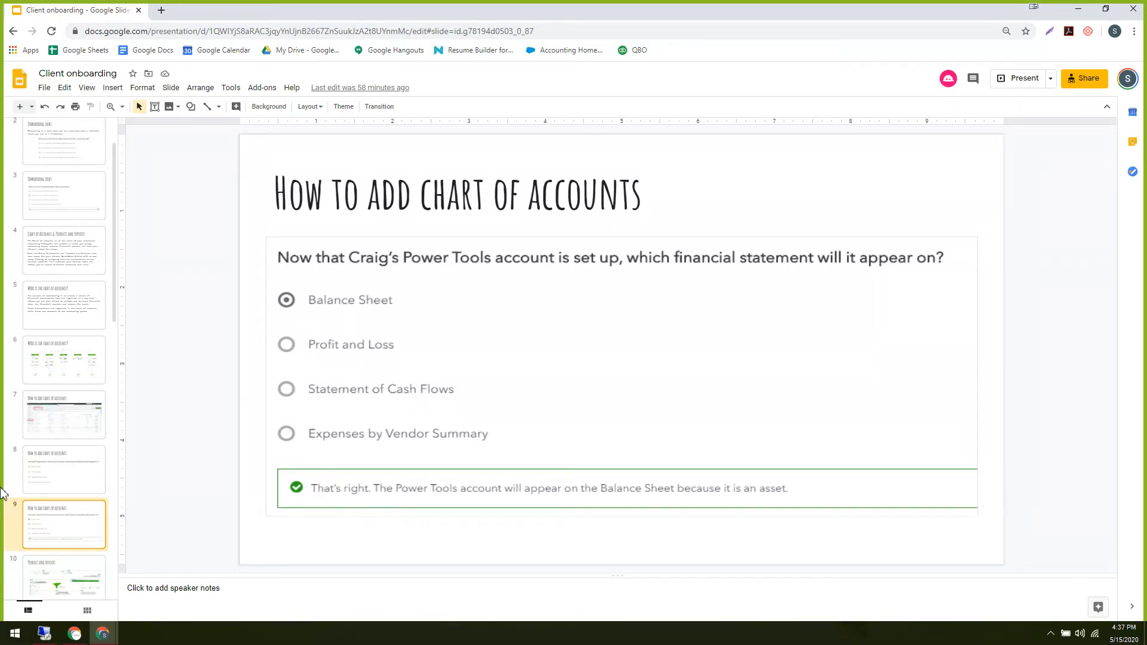
scroll(72, 412, down, 2)
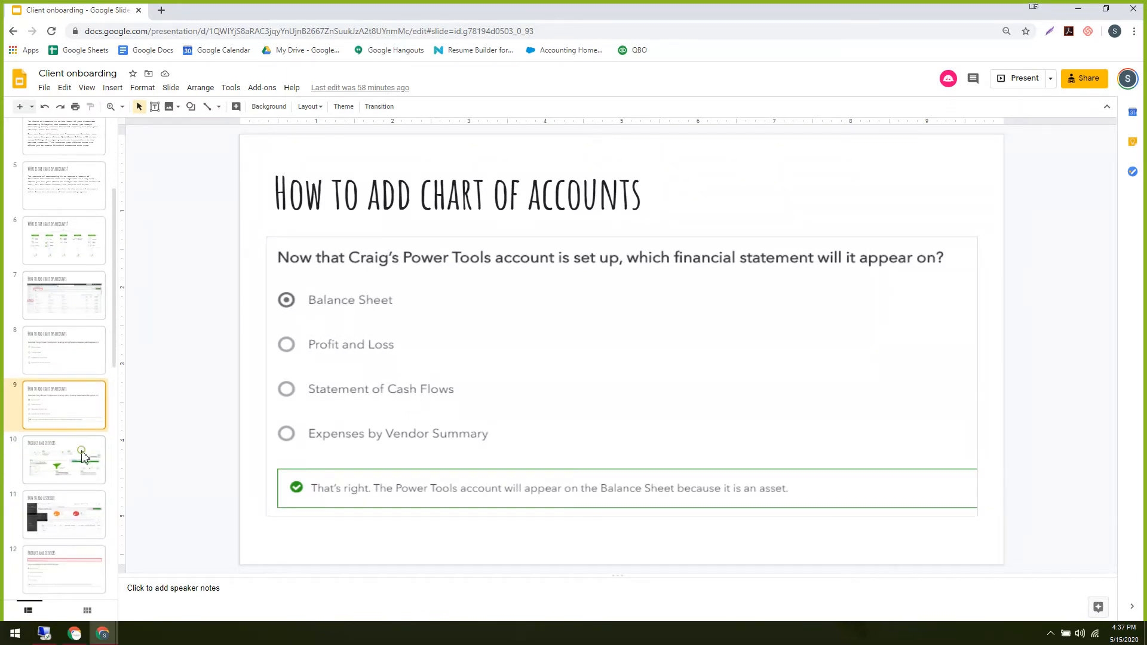
click(84, 458)
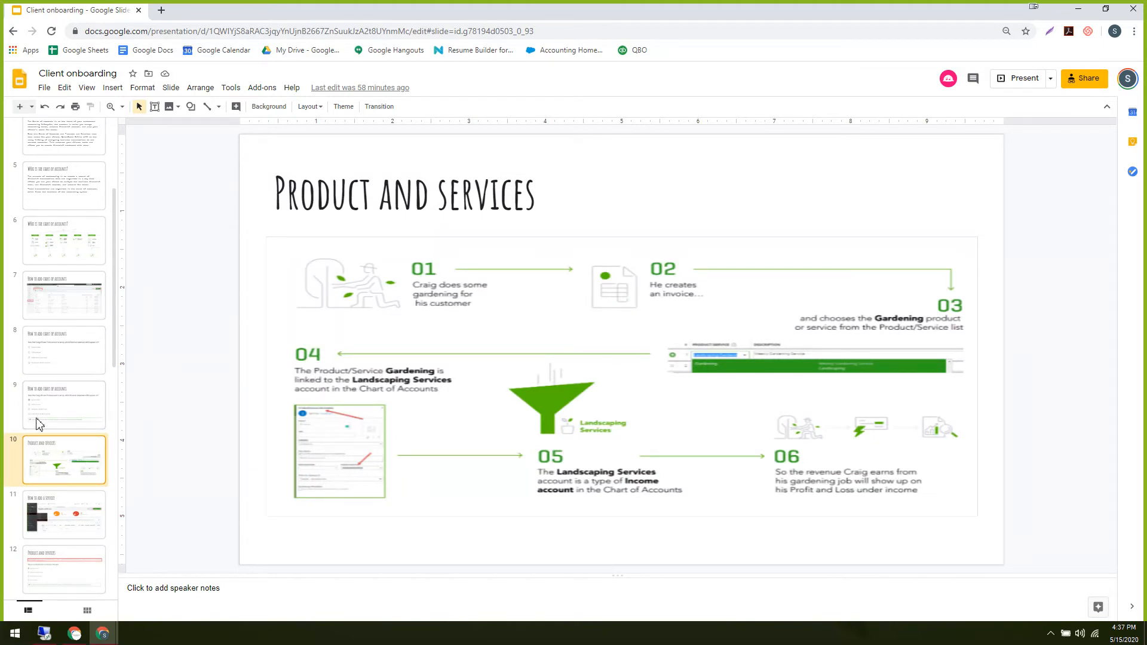
scroll(57, 401, down, 5)
scroll(57, 401, down, 5)
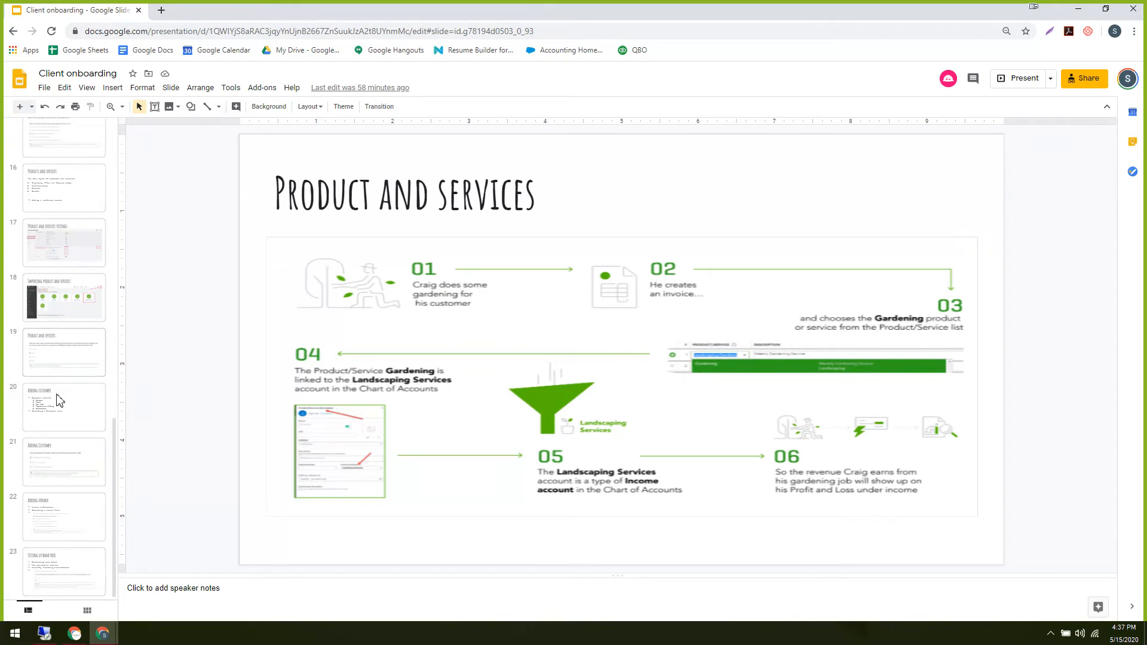
scroll(54, 399, up, 3)
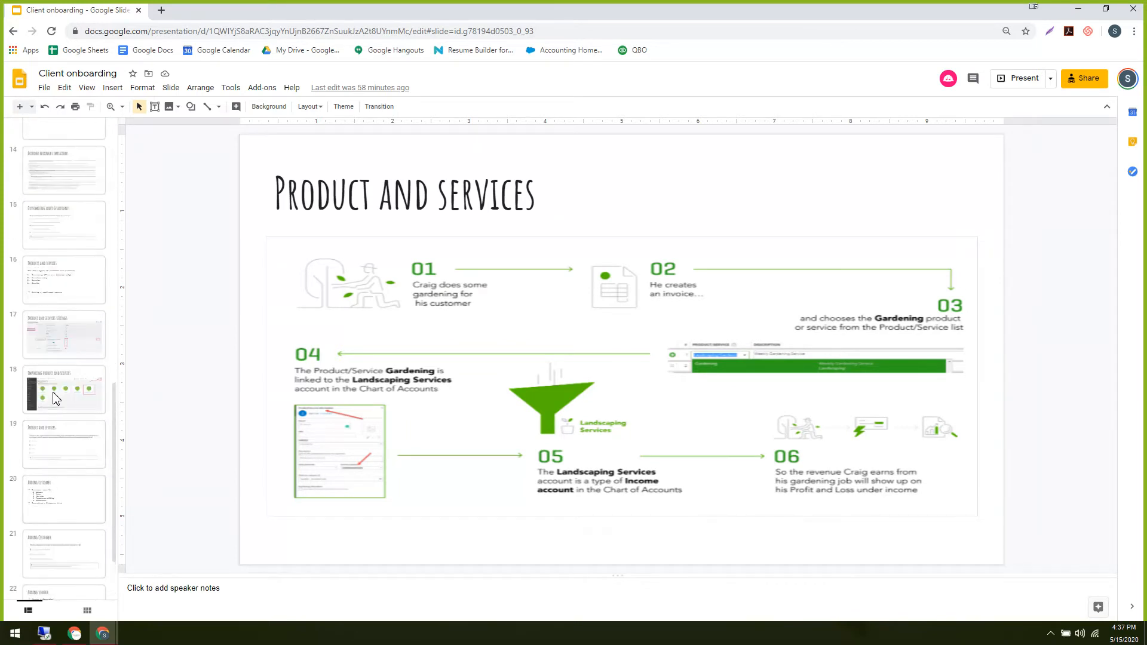
scroll(56, 399, up, 6)
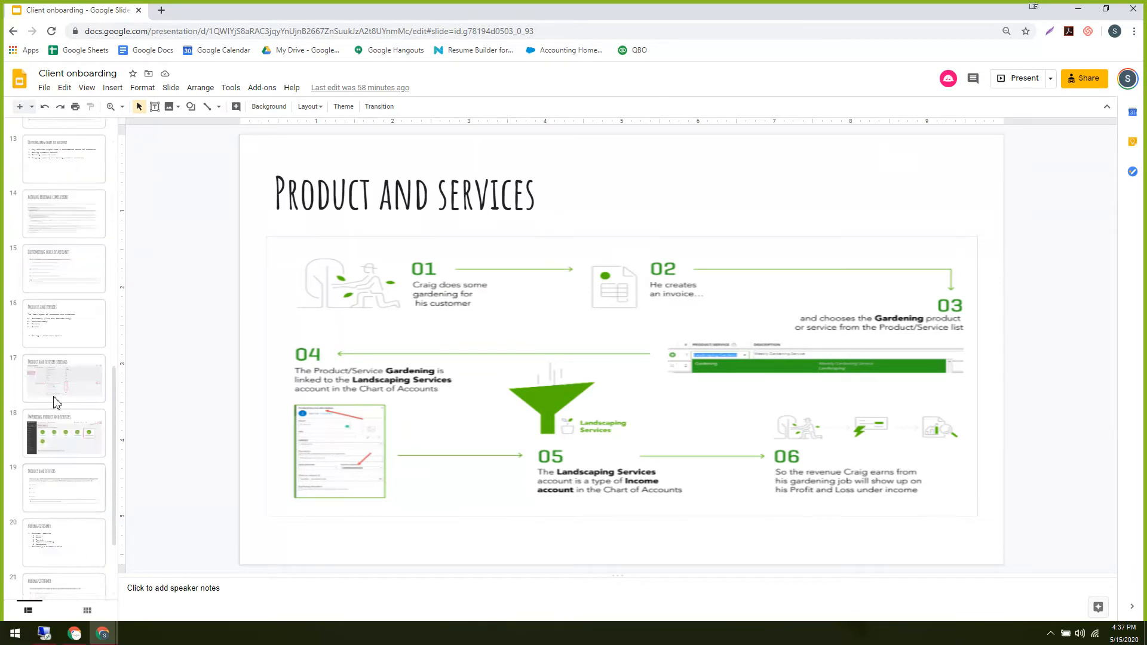
scroll(54, 399, up, 1)
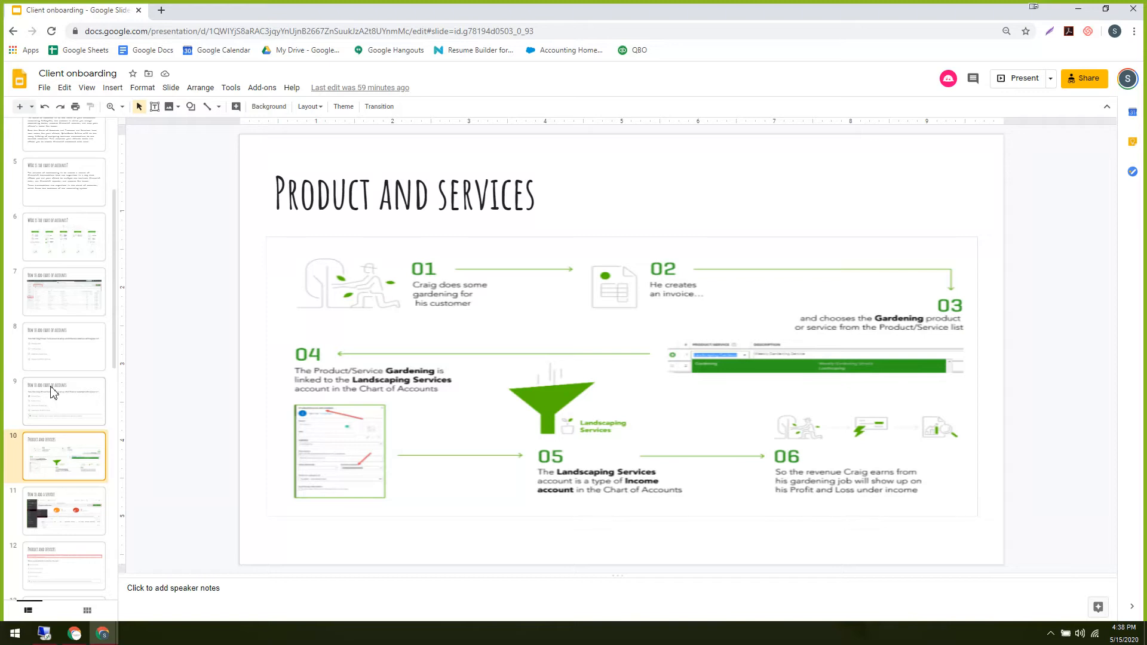
scroll(51, 391, up, 3)
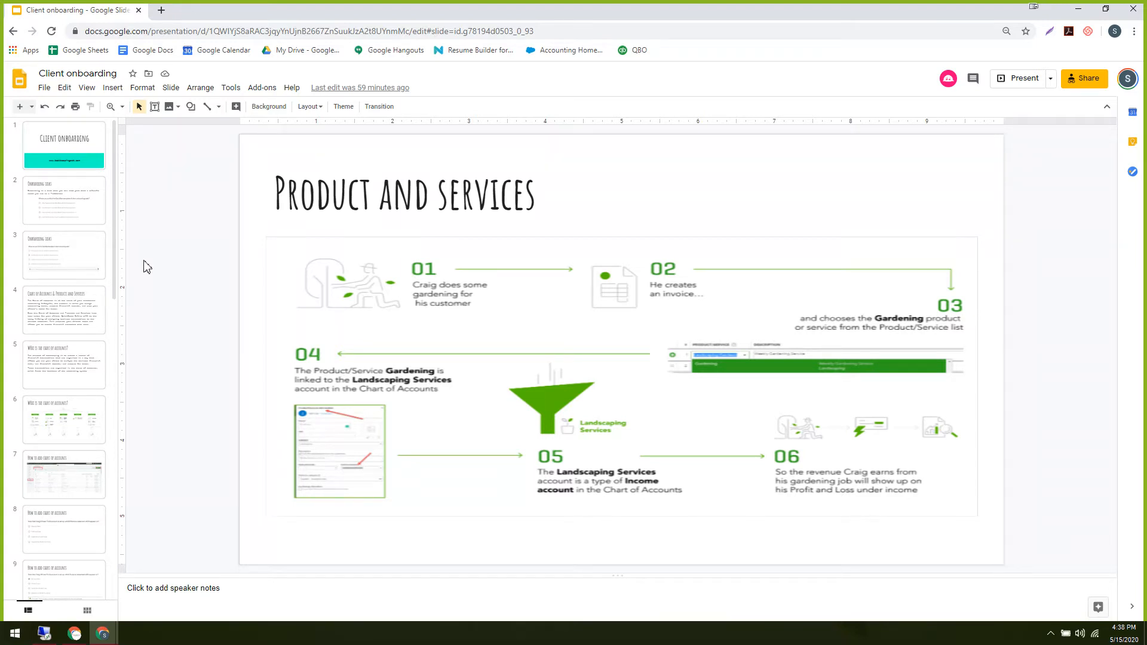
click(59, 179)
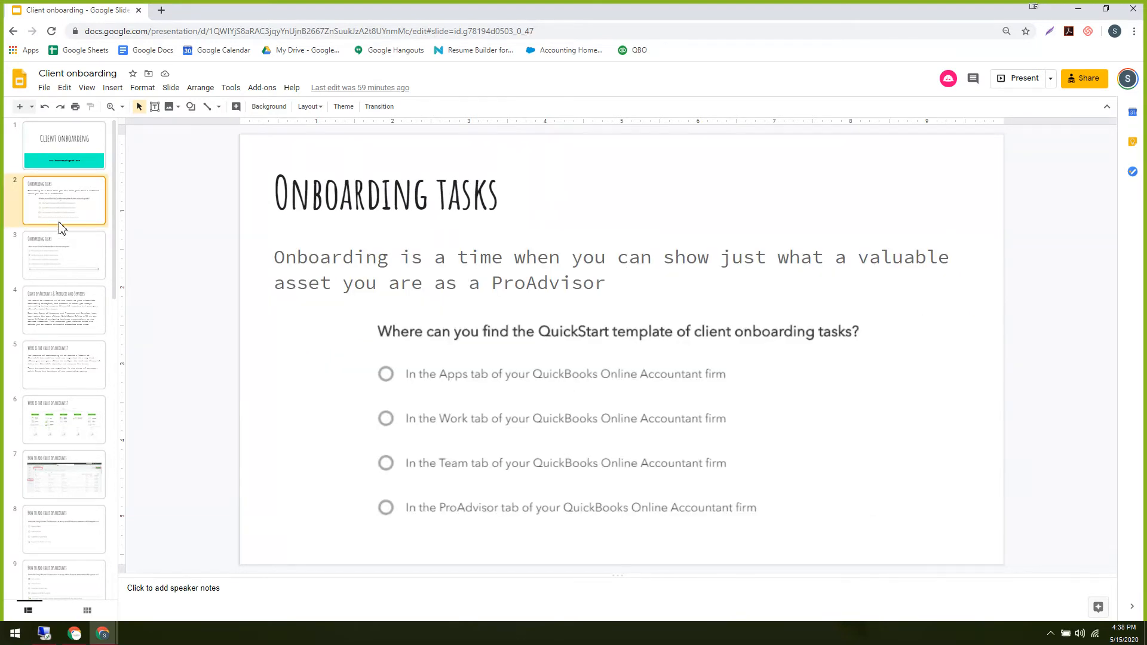
click(76, 282)
click(75, 449)
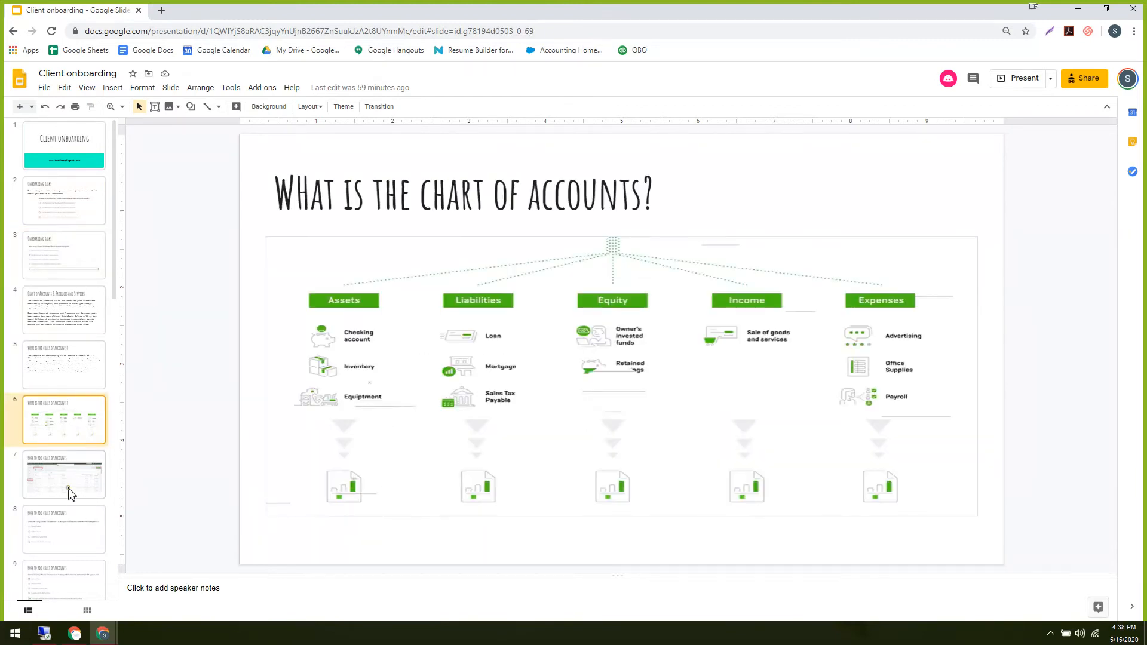
click(68, 487)
scroll(62, 496, down, 1)
scroll(65, 473, down, 1)
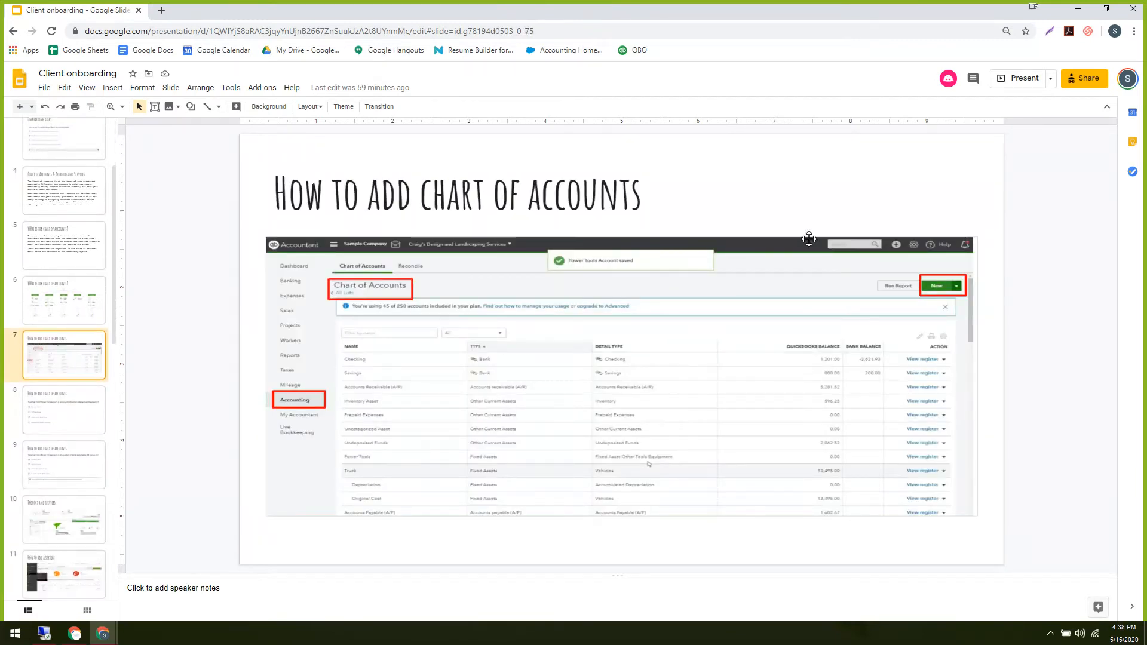
click(85, 423)
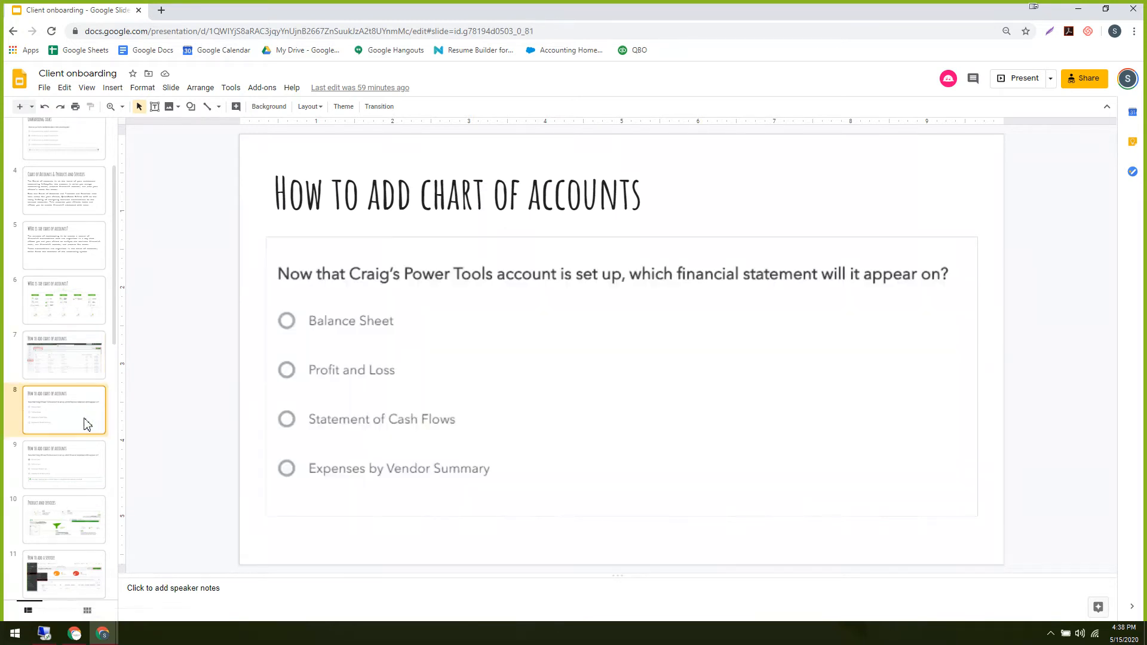
click(73, 352)
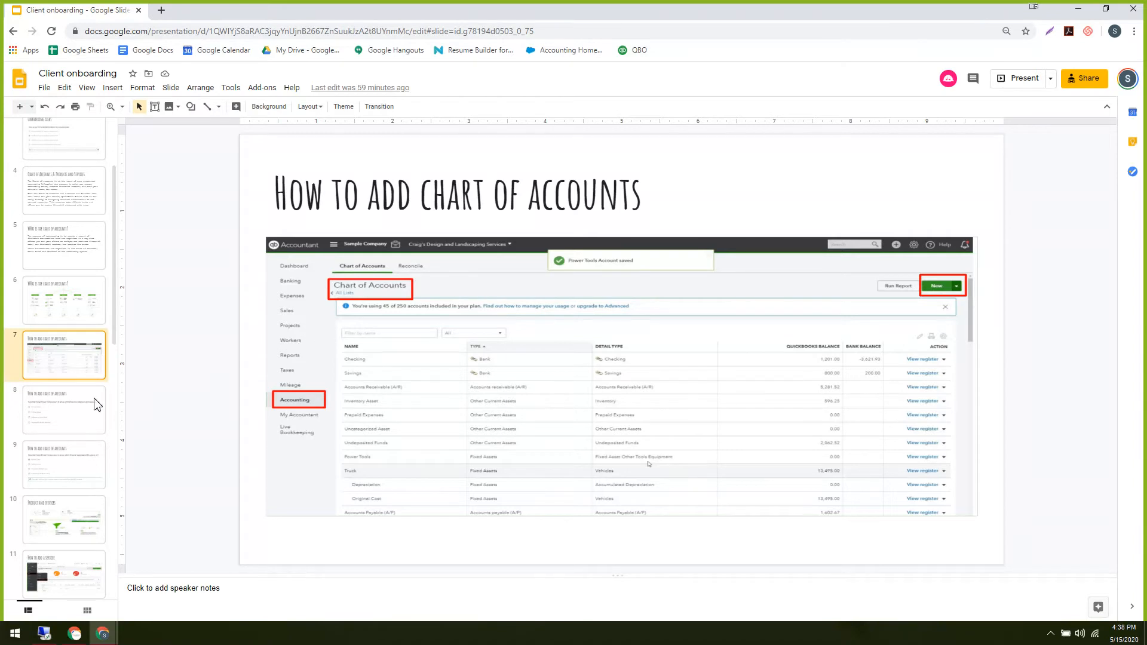
click(55, 410)
click(54, 483)
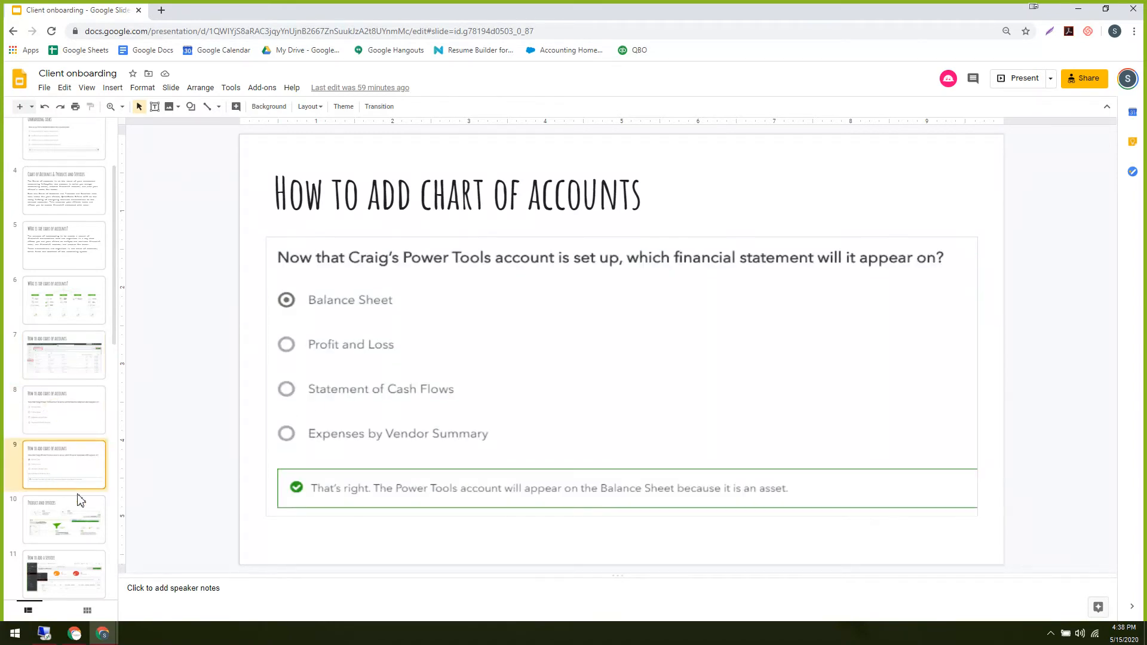
scroll(80, 501, down, 1)
click(70, 459)
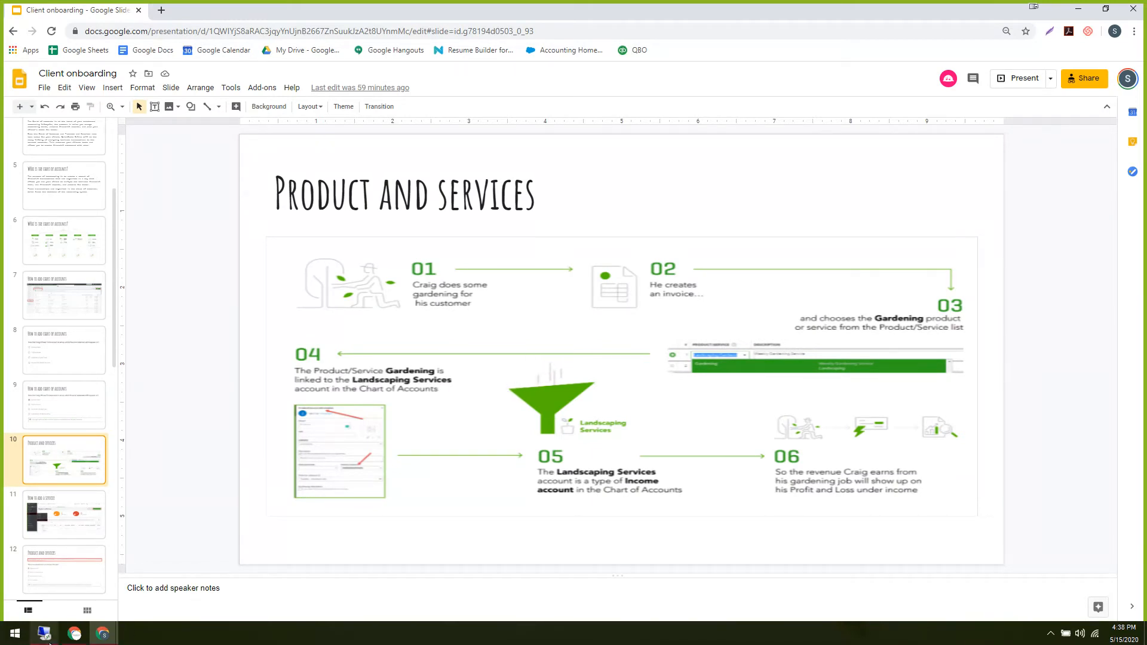
Open Sales > Products and Services in QuickBooks, then return to the Client onboarding slides.
mouse_move(112, 637)
click(84, 604)
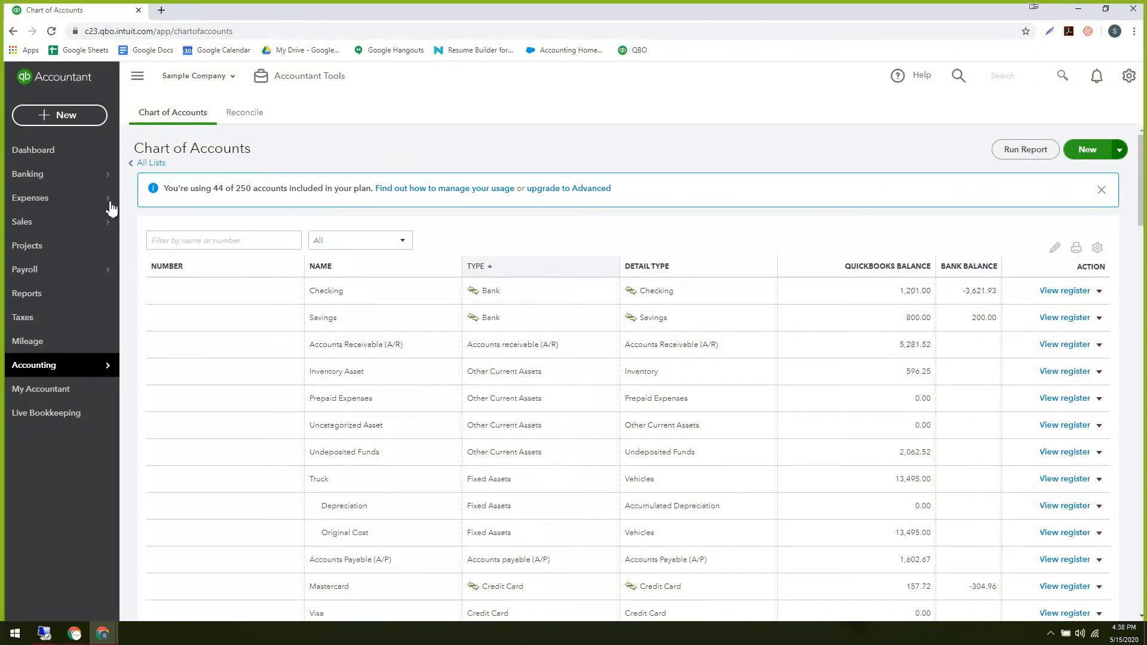
mouse_move(59, 224)
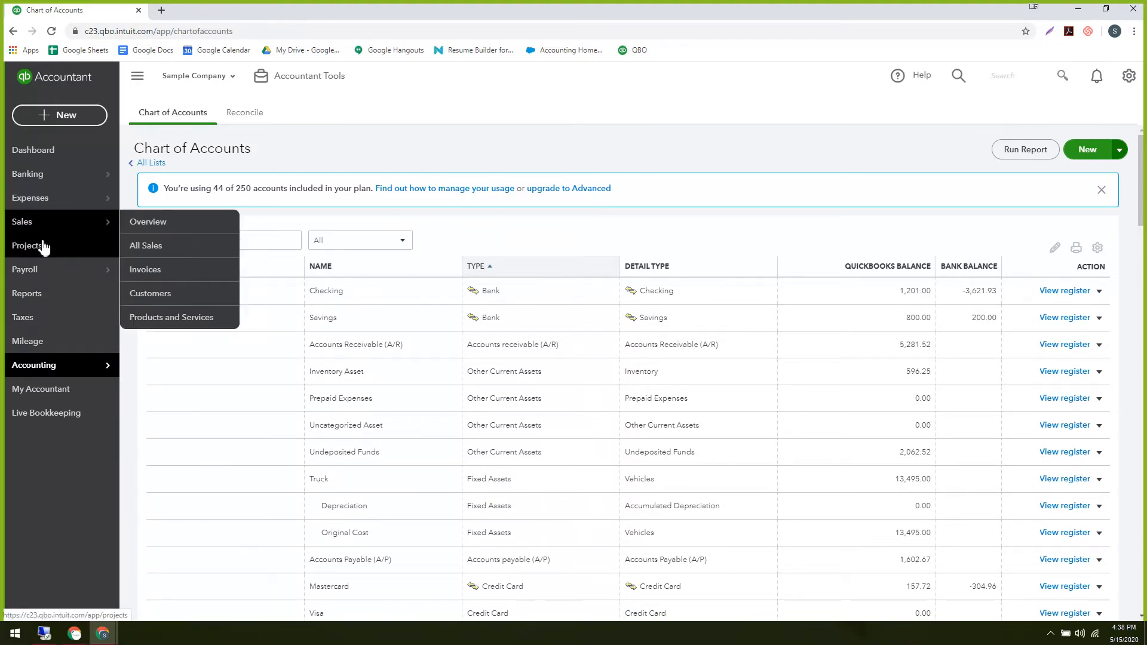
click(156, 322)
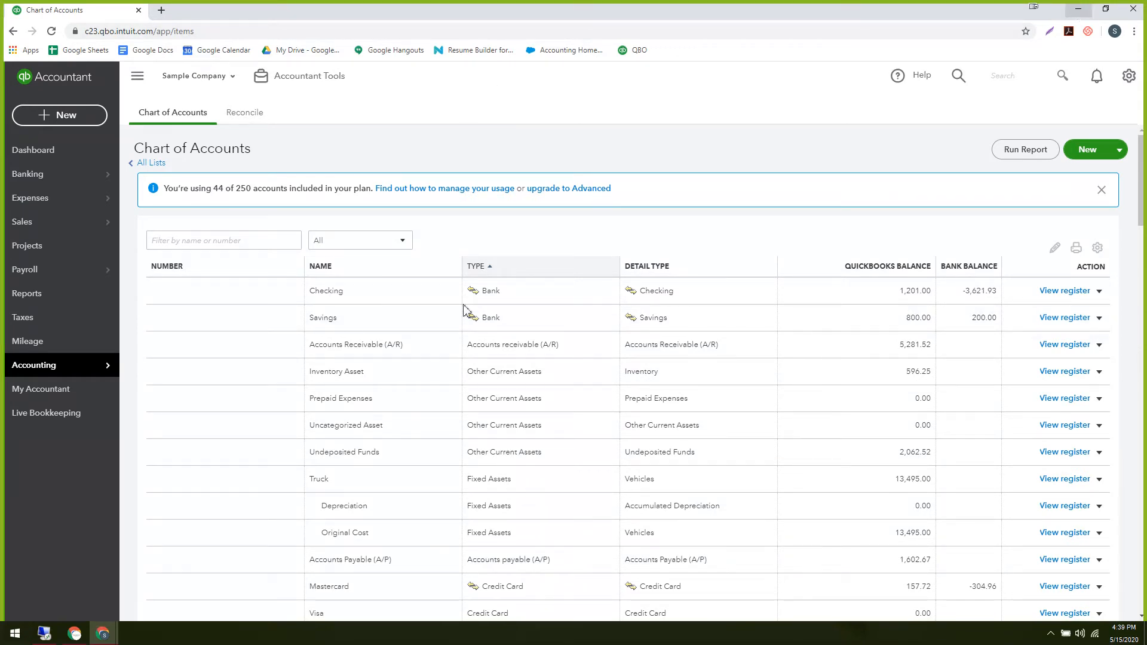
mouse_move(110, 633)
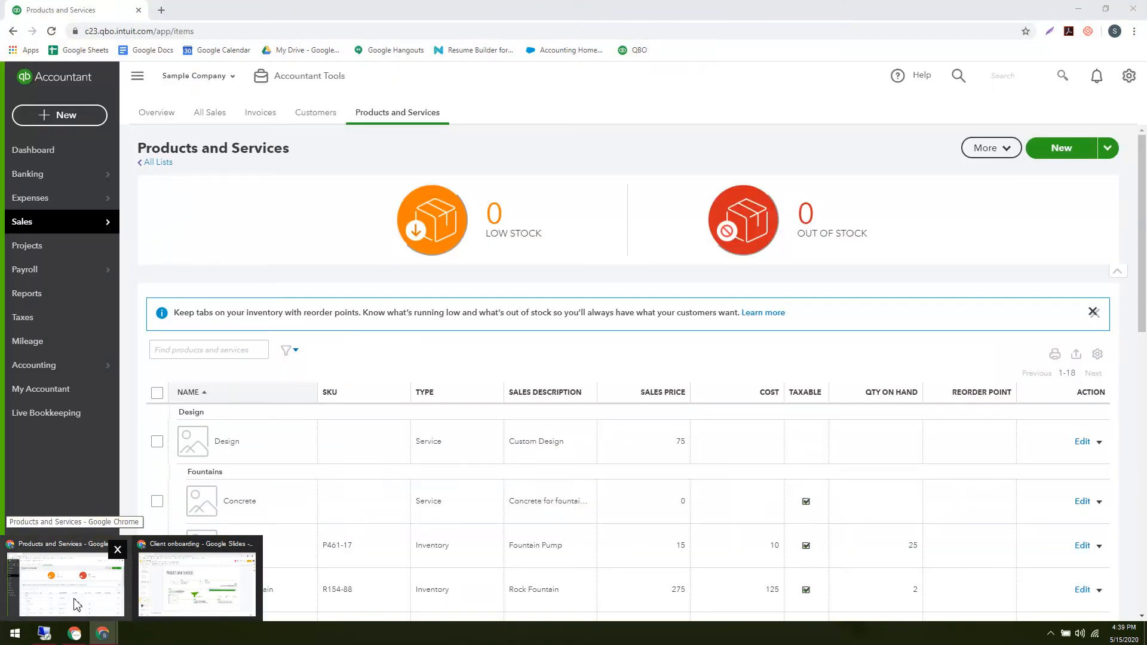
click(223, 581)
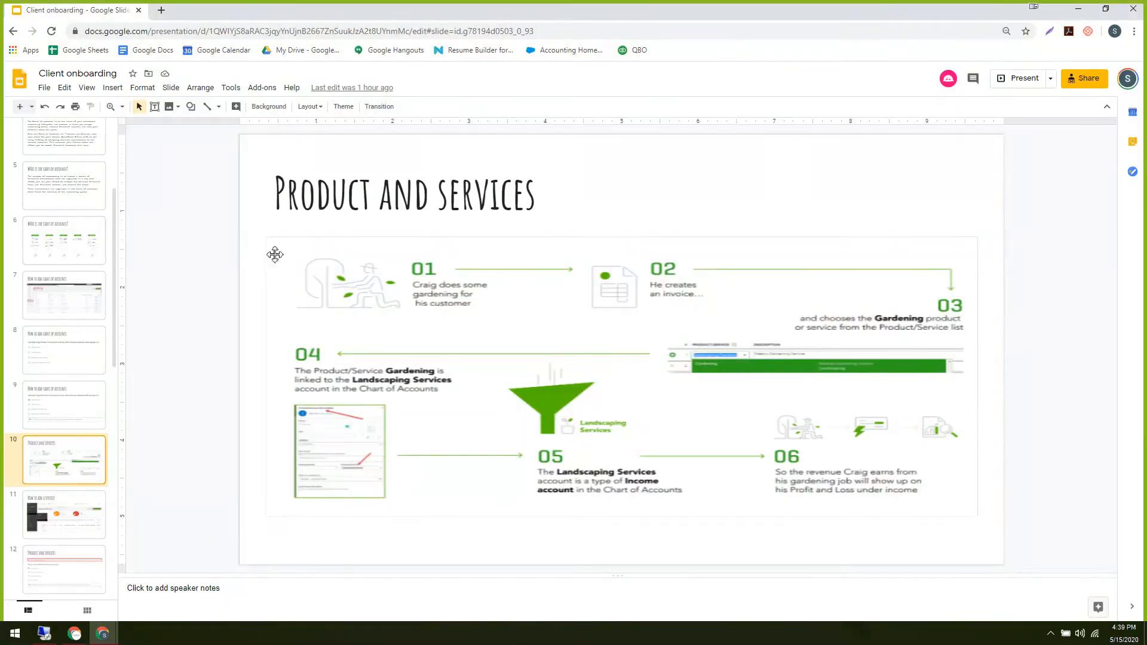
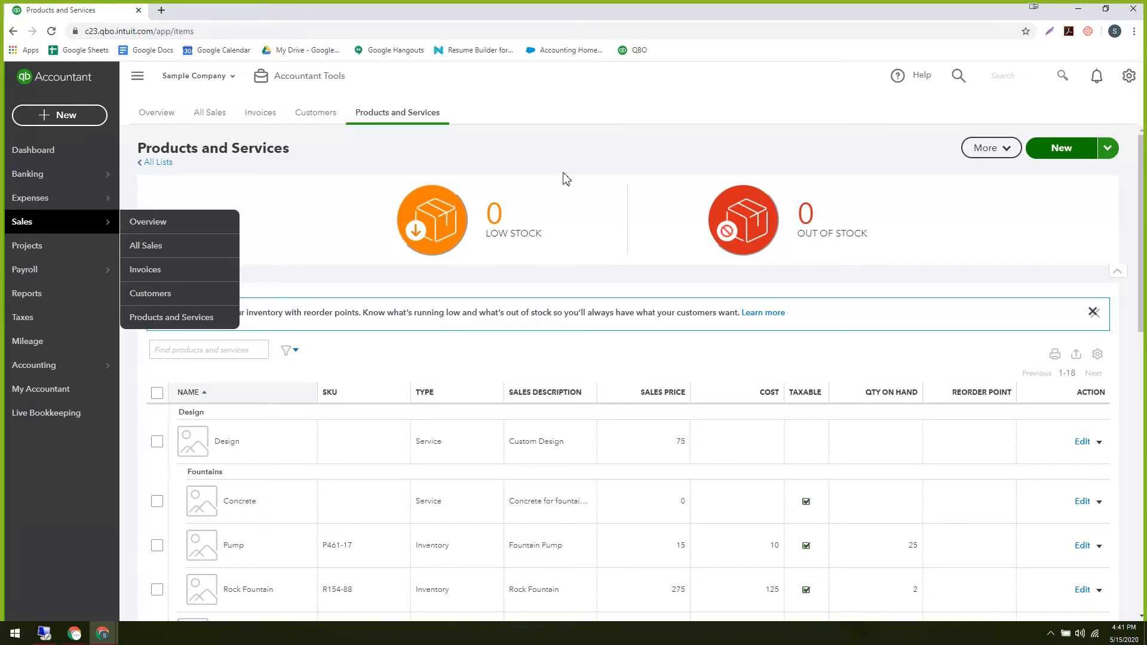
Return to the dashboard and reopen Products and Services through the Gear menu's lists.
click(60, 154)
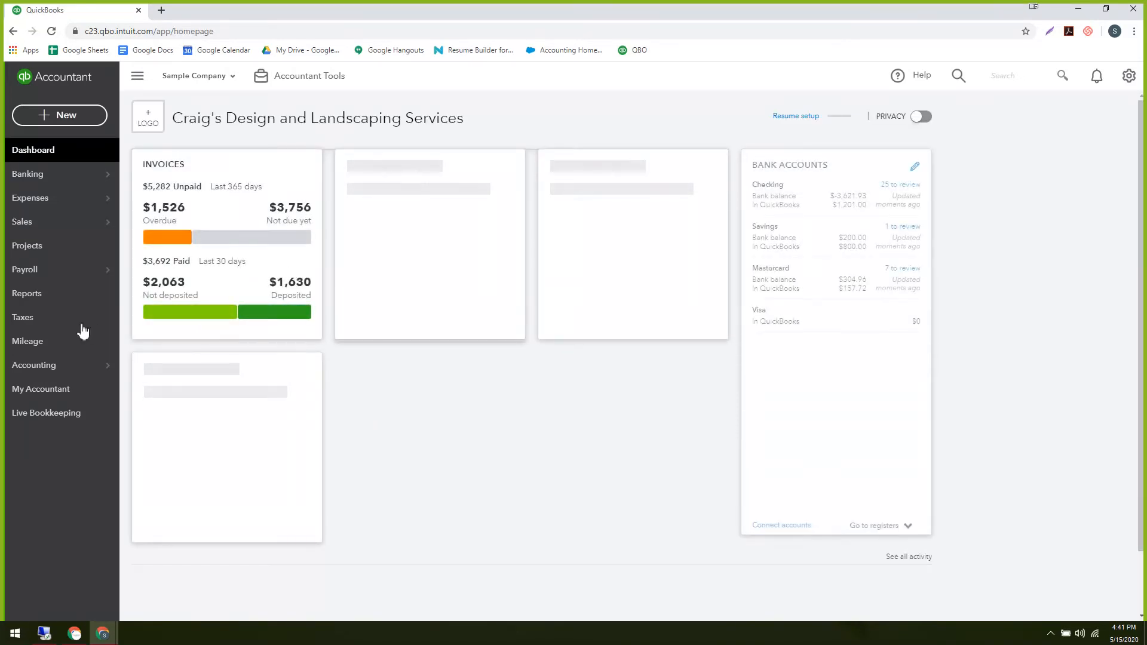
mouse_move(33, 226)
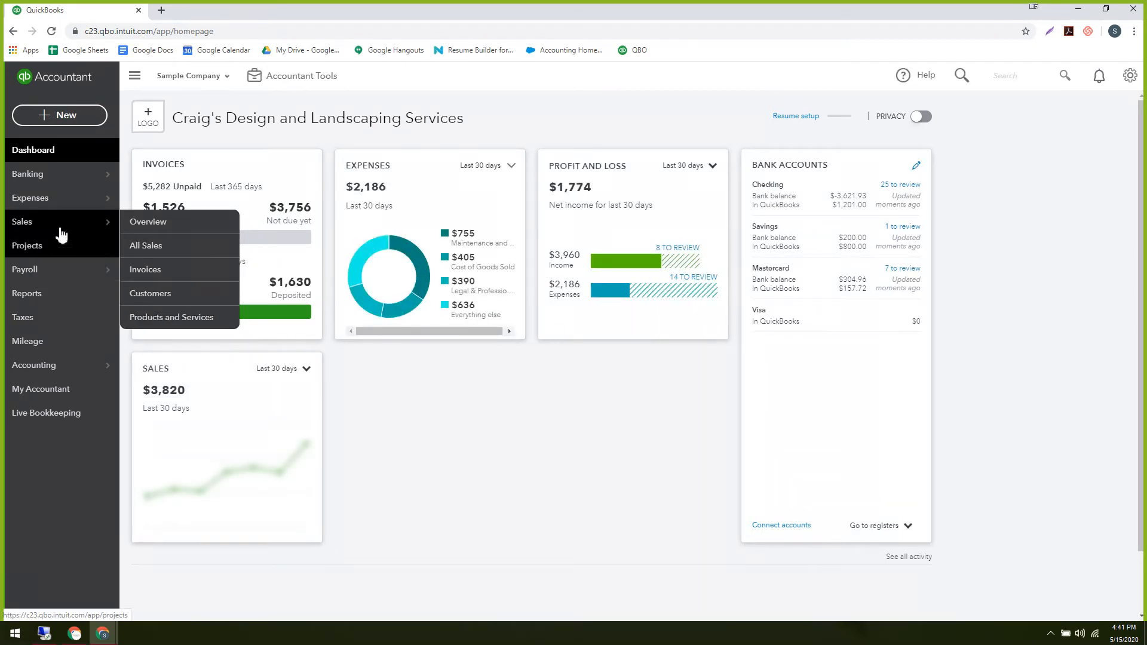
click(165, 328)
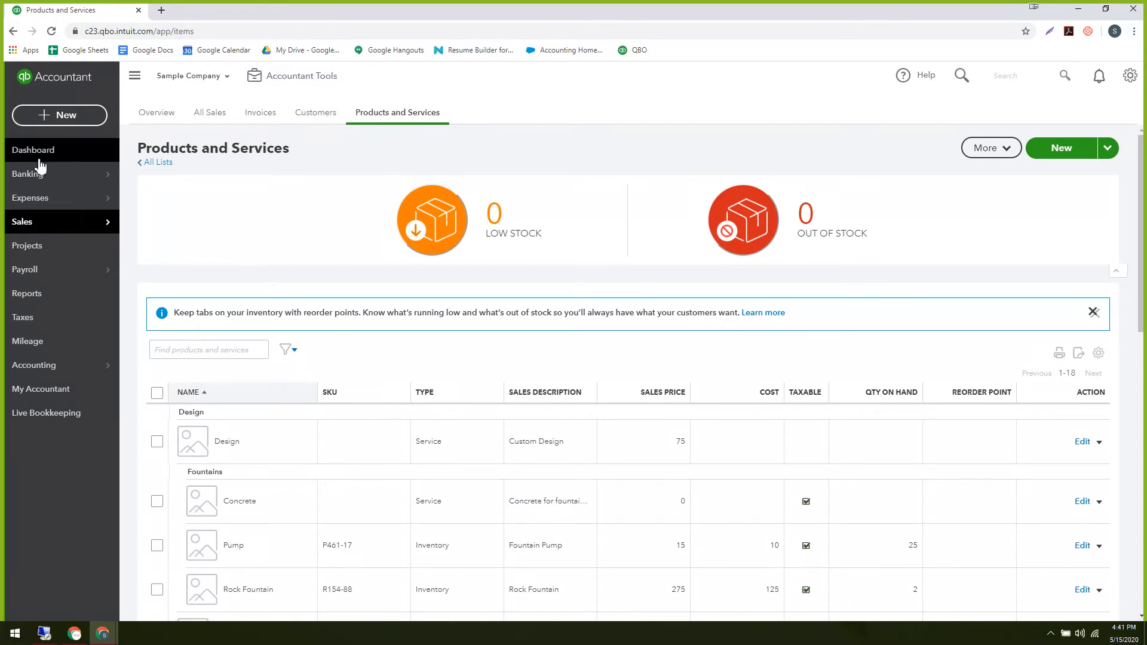
click(13, 155)
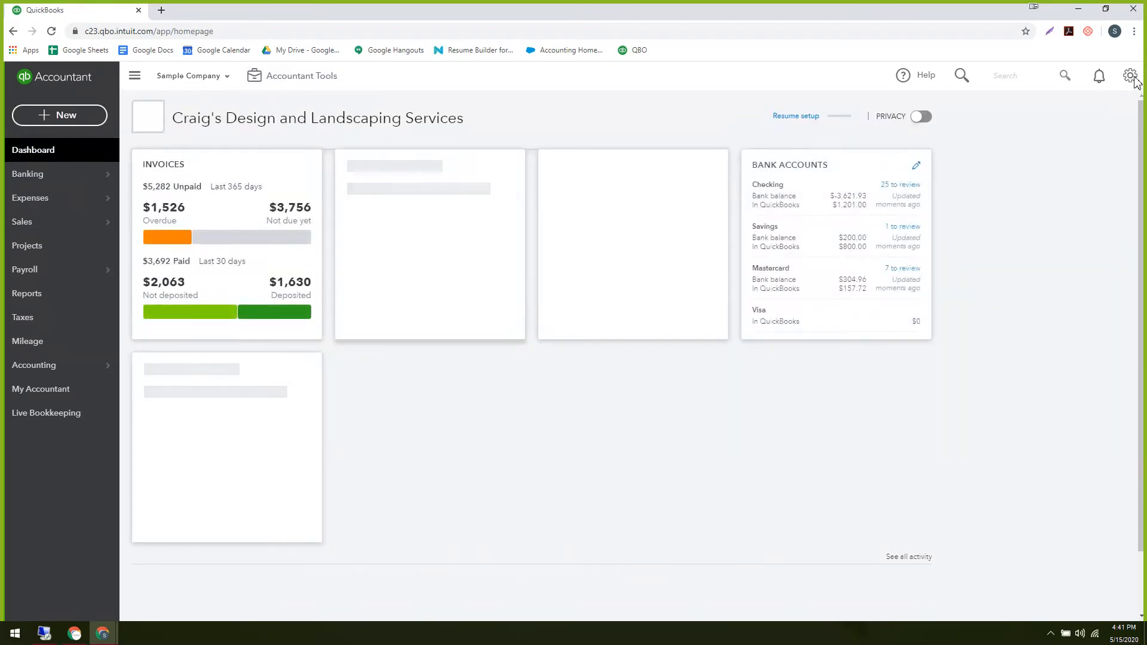
click(1131, 79)
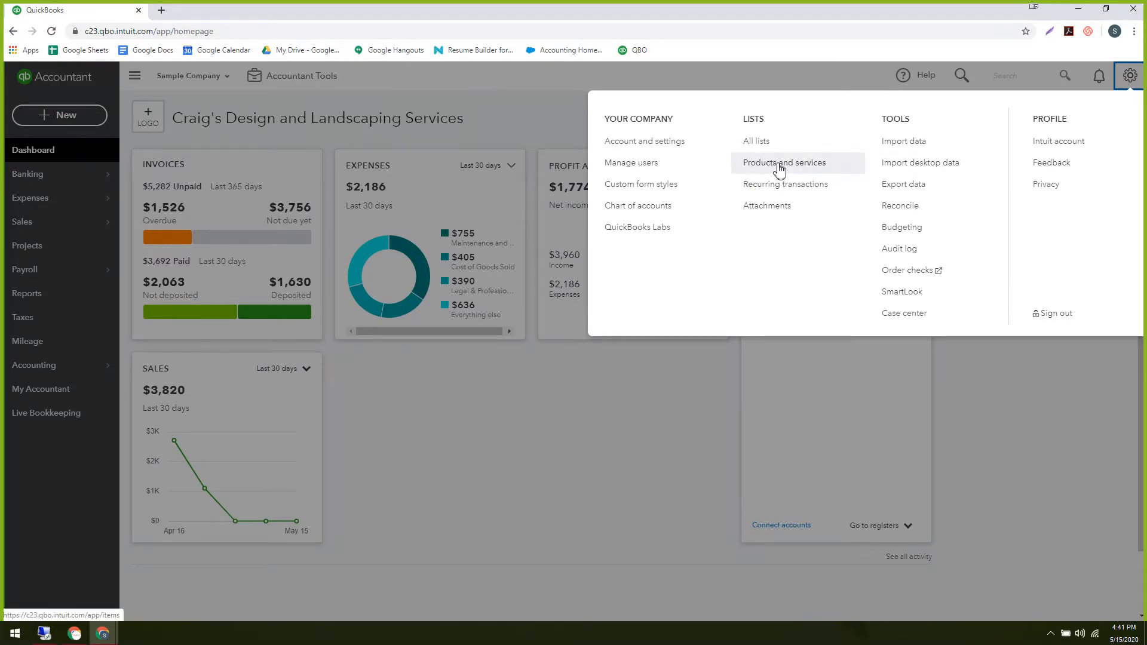
click(1129, 76)
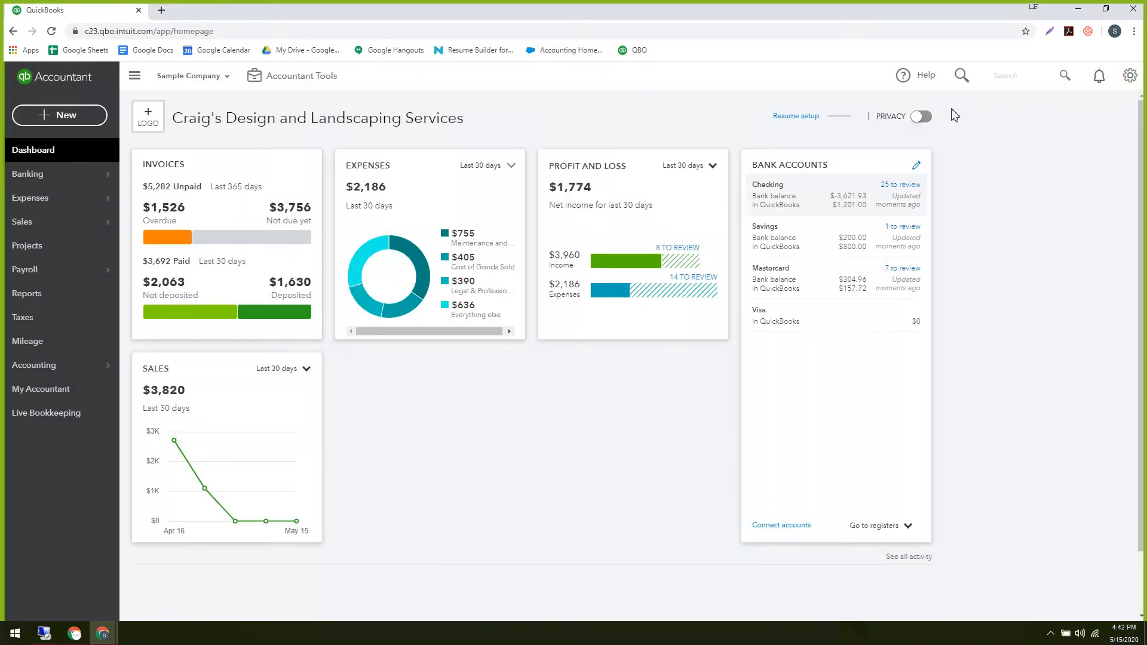
click(1130, 75)
click(799, 162)
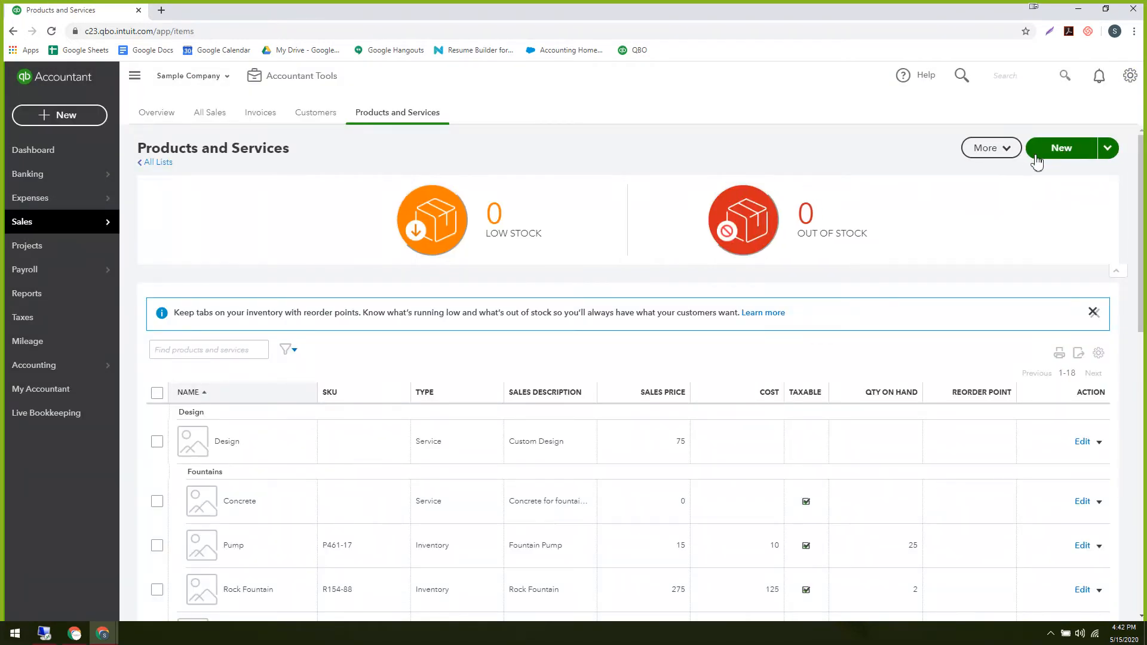
Start a new product/service item, then switch over to the Client onboarding presentation.
click(1078, 154)
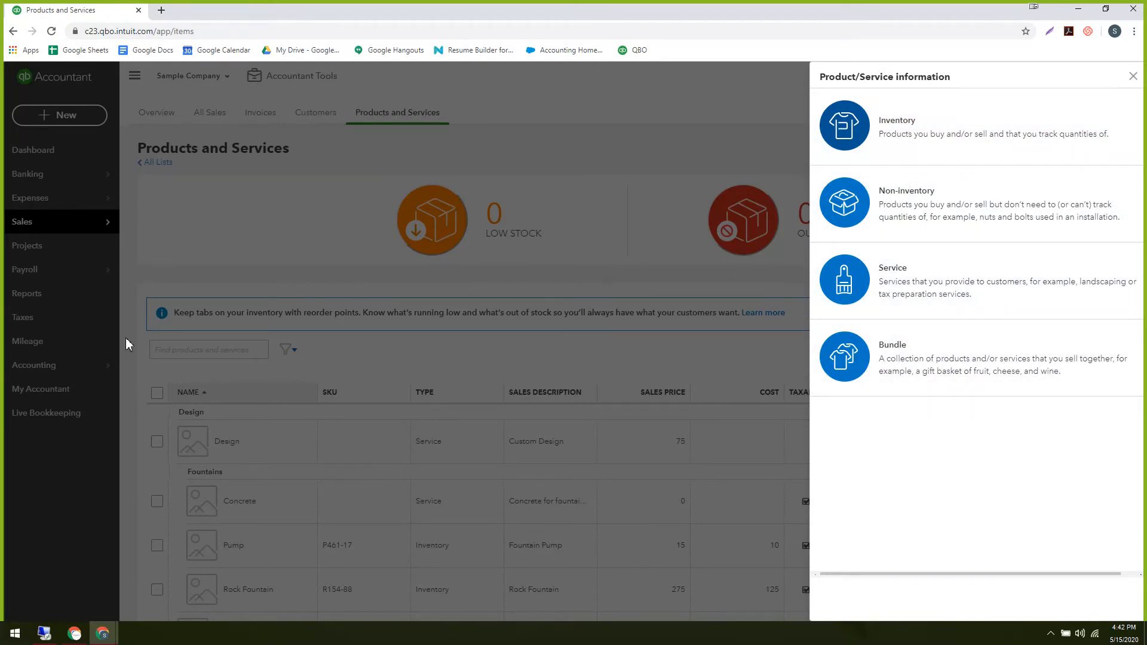
mouse_move(102, 633)
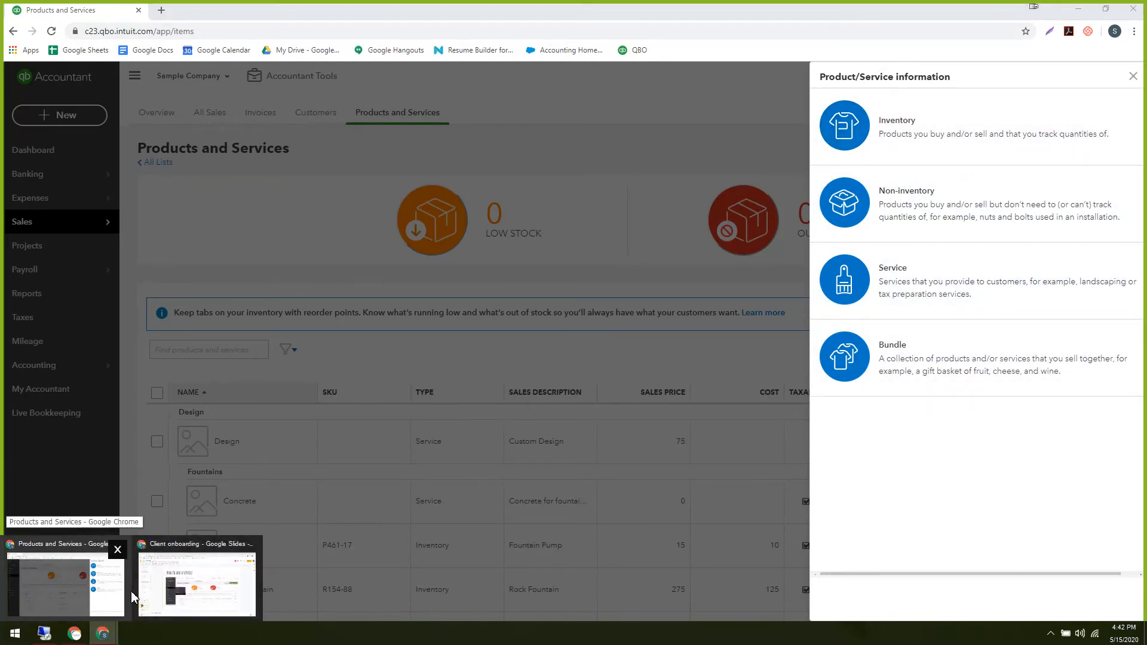
click(152, 591)
Browse the Client onboarding slides through to slide 16, which lists the four item types.
click(62, 562)
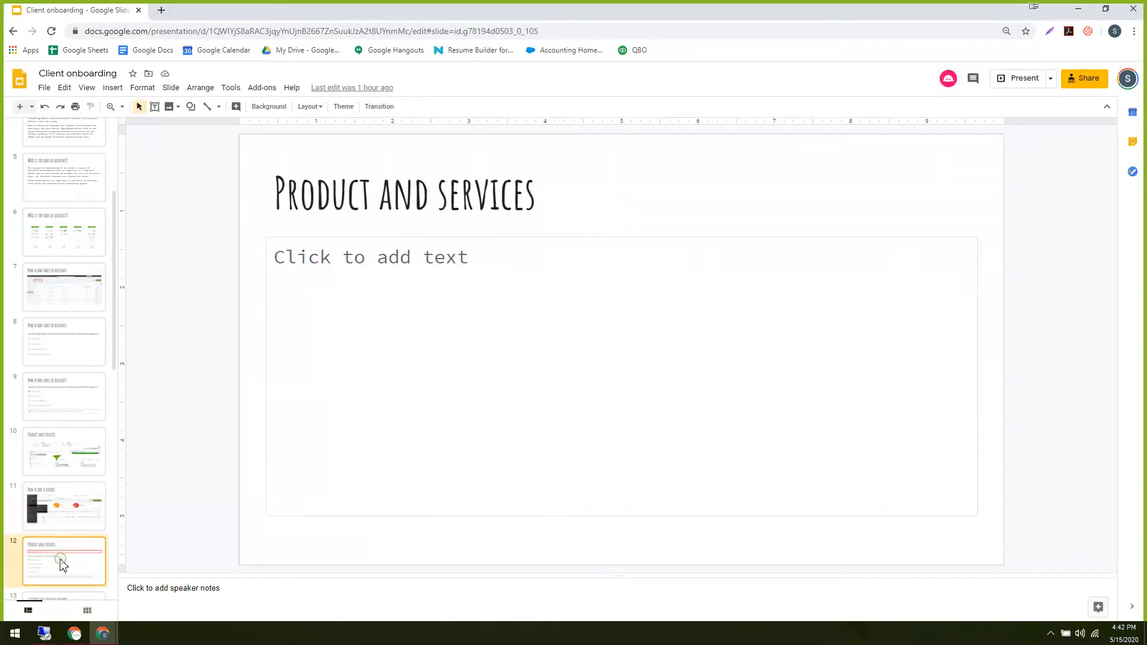
scroll(72, 526, down, 3)
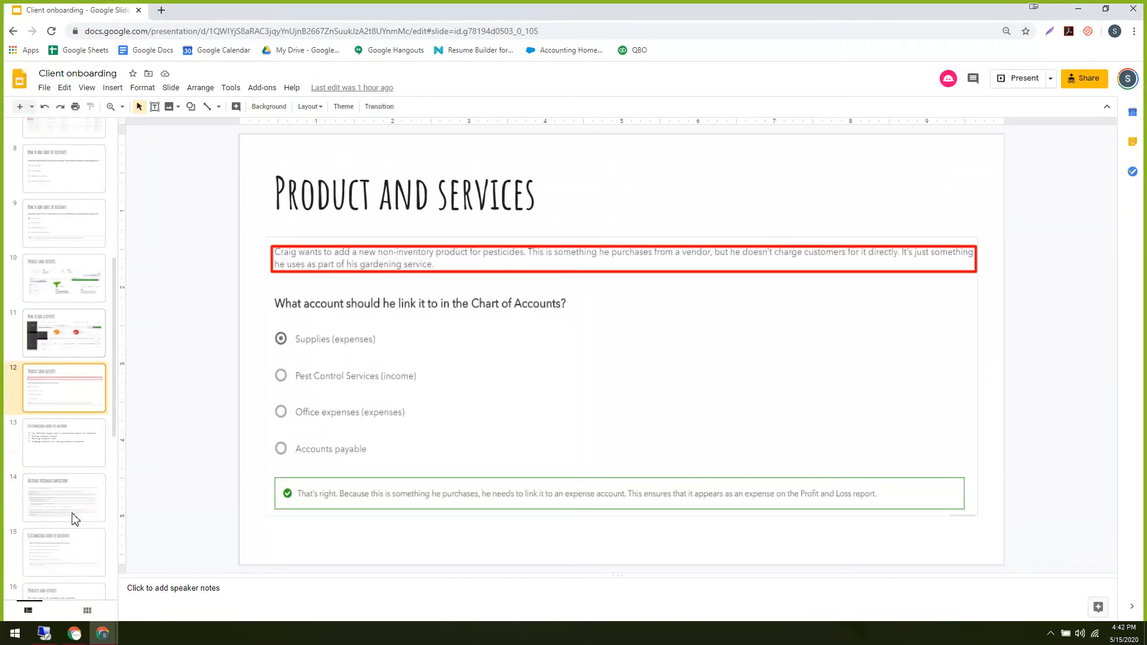
click(73, 512)
click(71, 455)
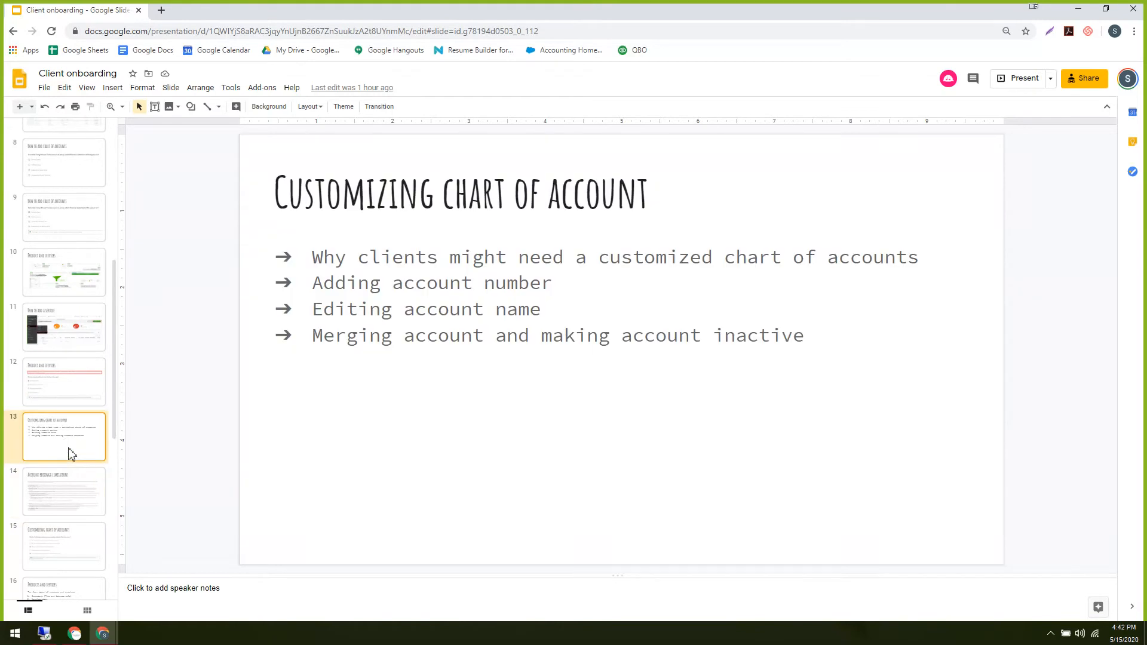
scroll(56, 550, down, 2)
click(58, 495)
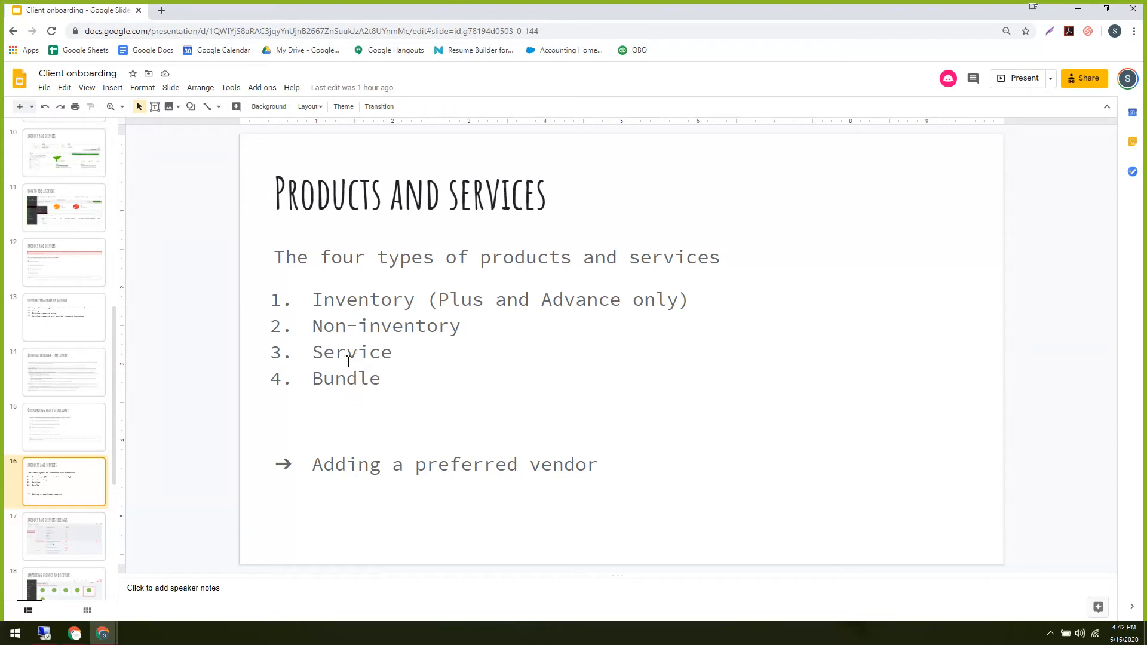
Compare the QuickBooks item type choices against the slide's list of item types.
key(alt+Tab)
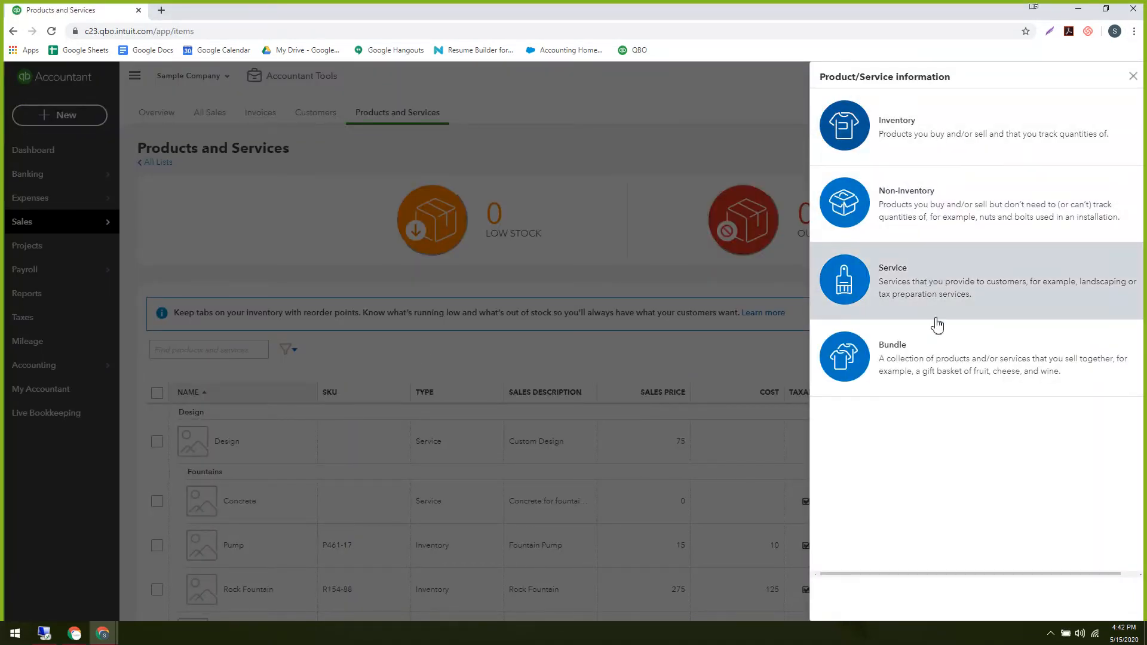
key(alt+Tab)
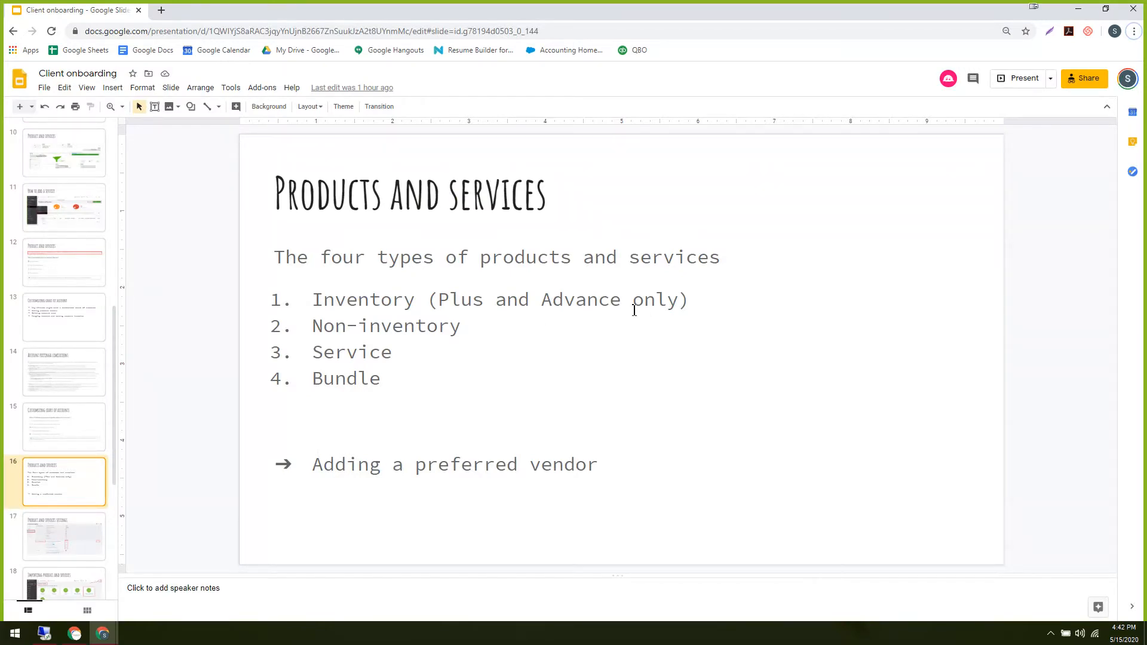
click(712, 300)
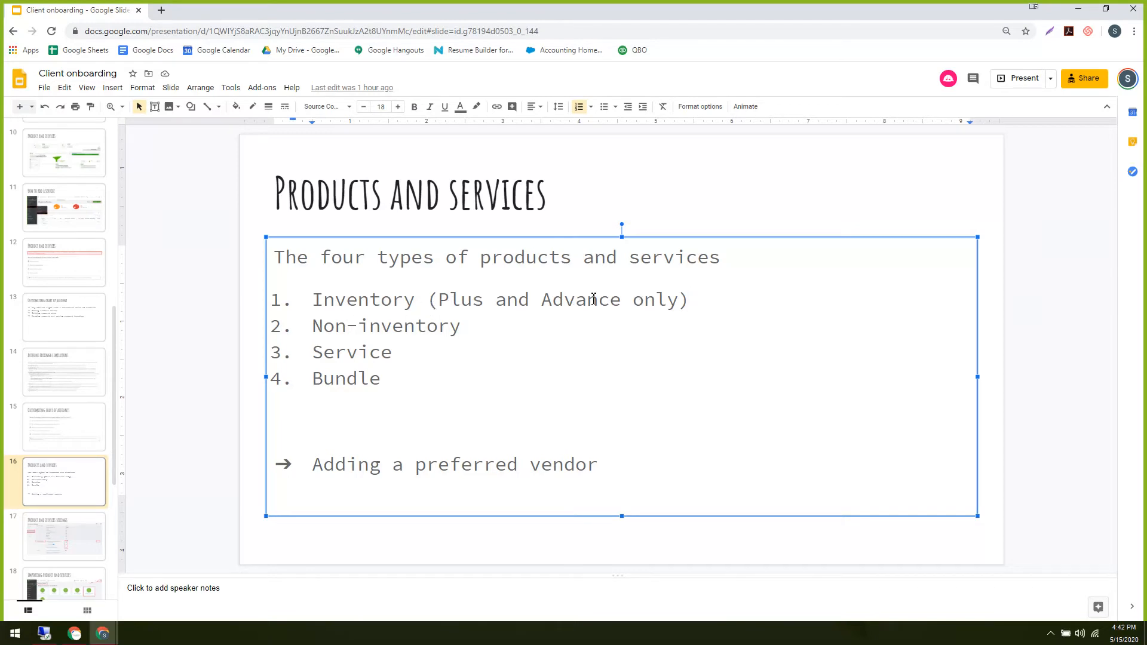
key(alt+Tab)
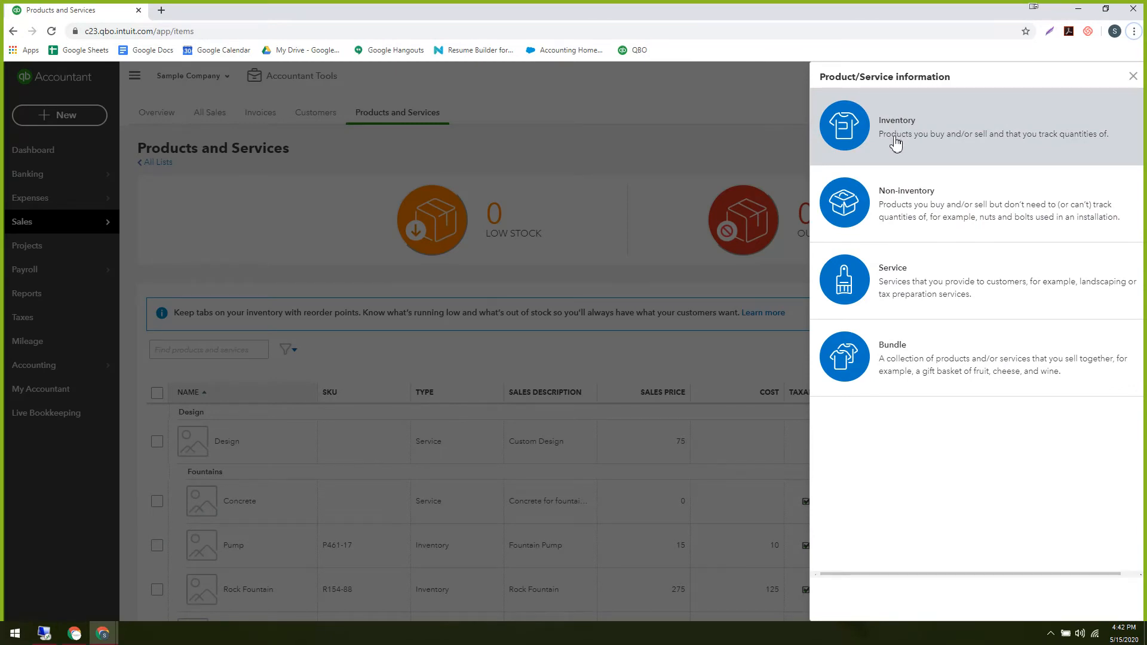
key(alt+Tab)
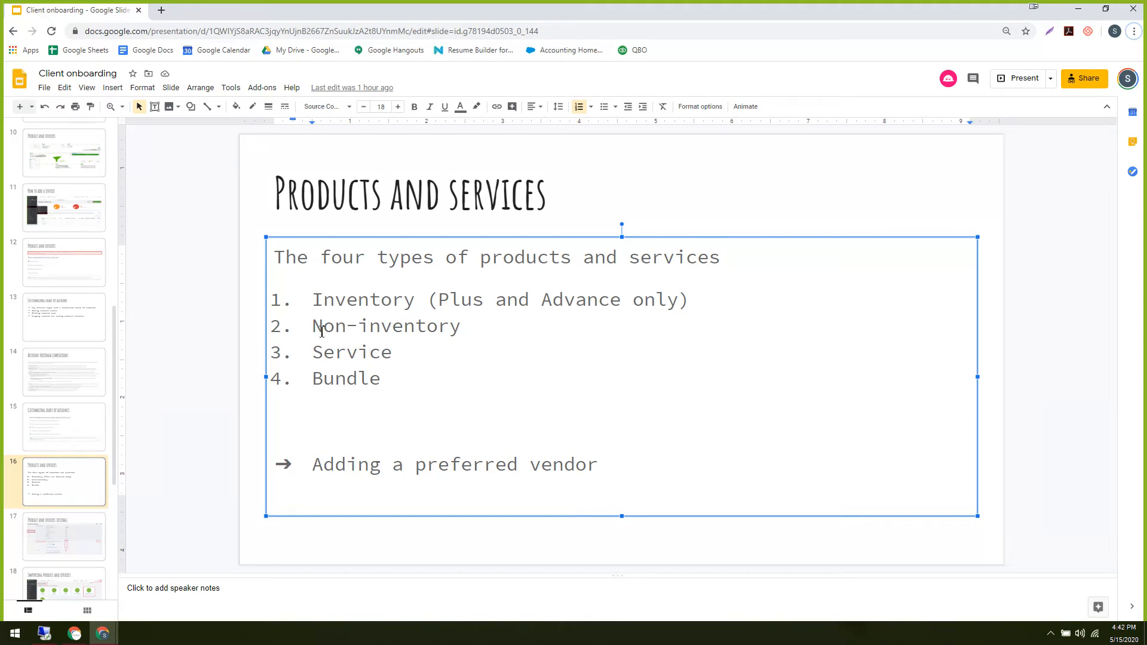
key(alt+Tab)
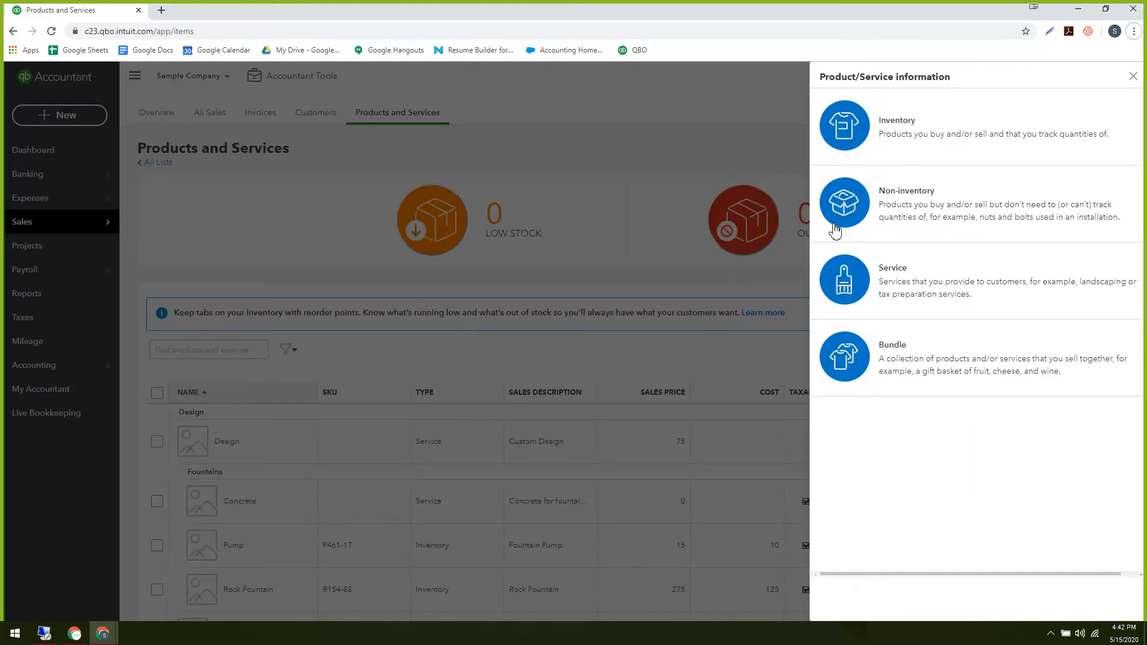
key(alt+Tab)
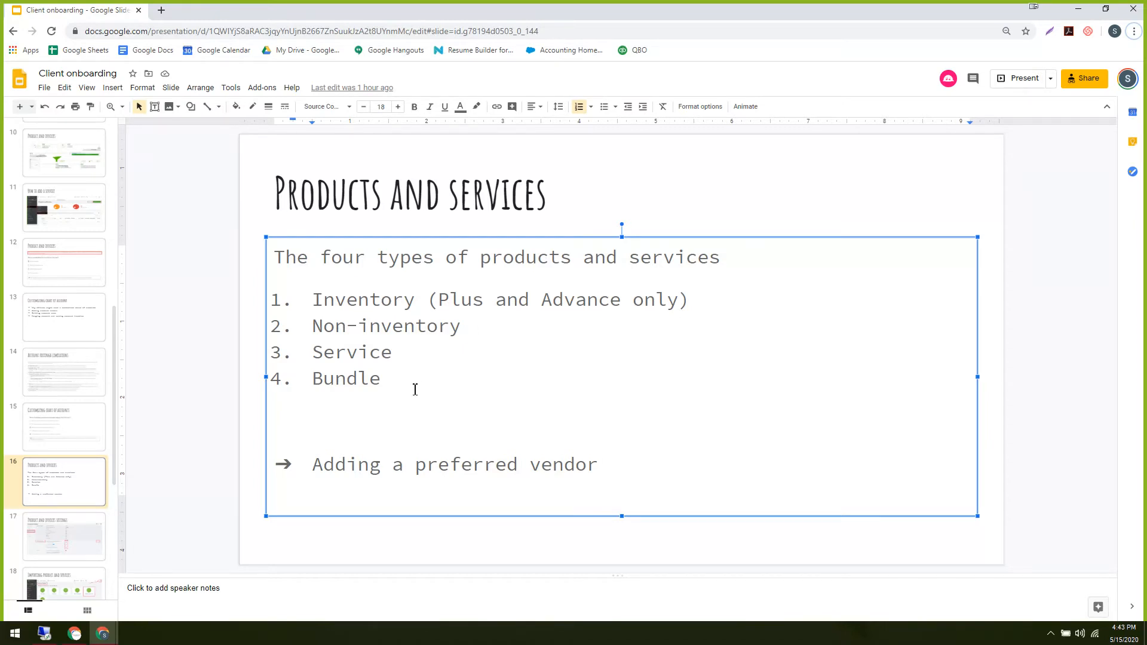
key(alt+Tab)
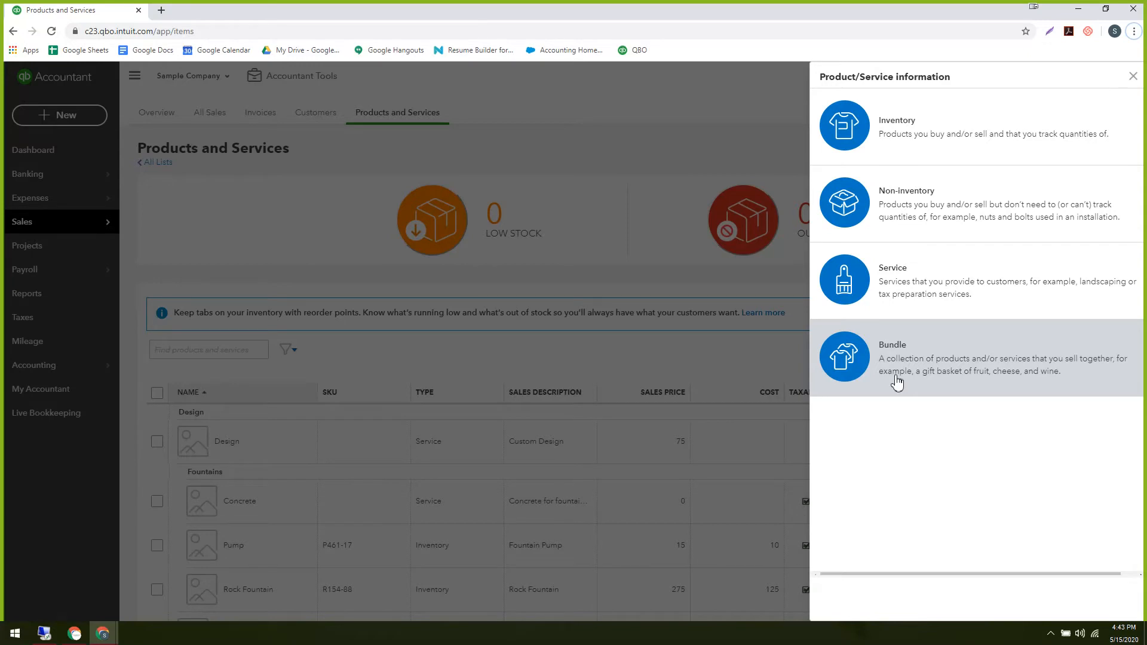
key(alt+Tab)
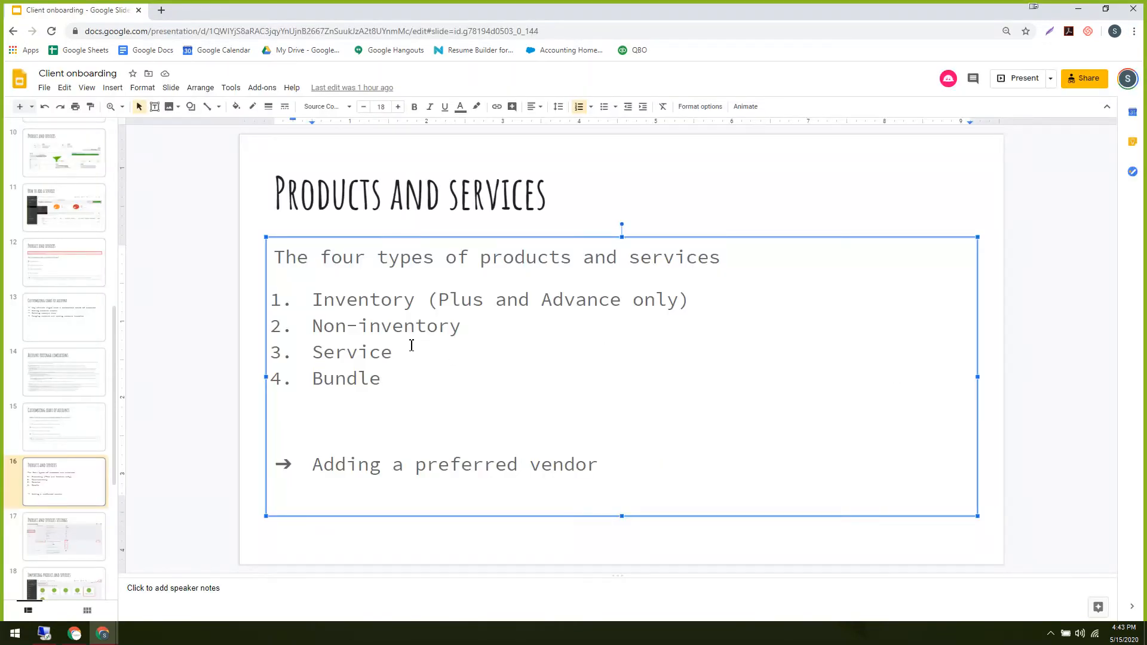
Point out the slide's Bundle line, then pick Non-inventory and close the empty item form.
click(410, 382)
click(393, 380)
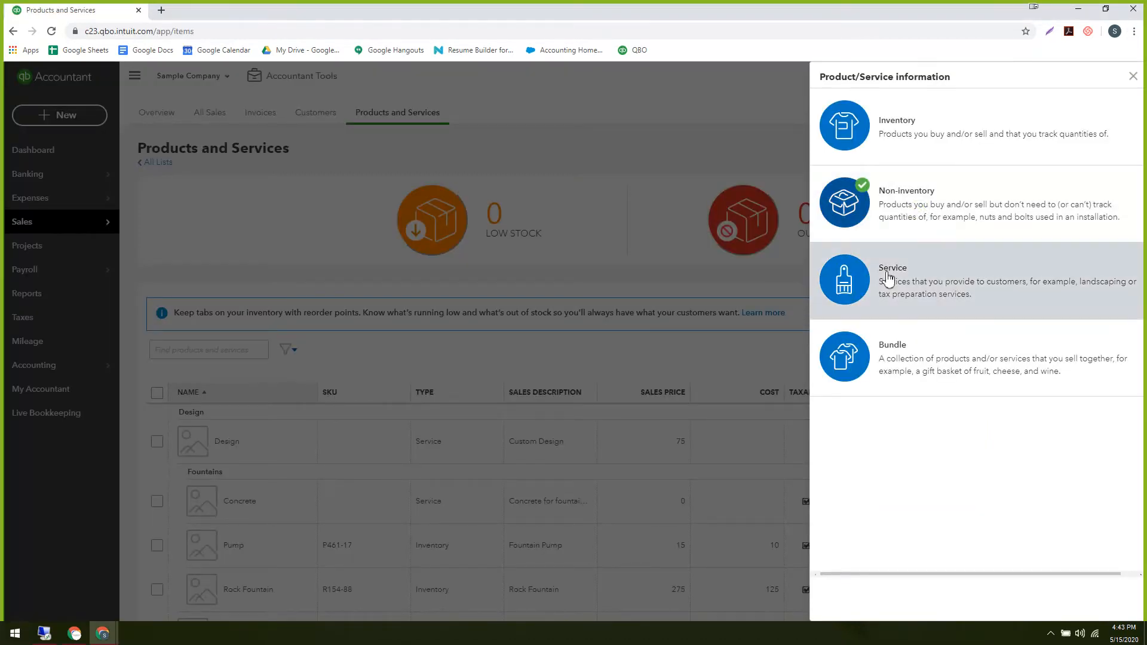
click(955, 221)
click(1136, 80)
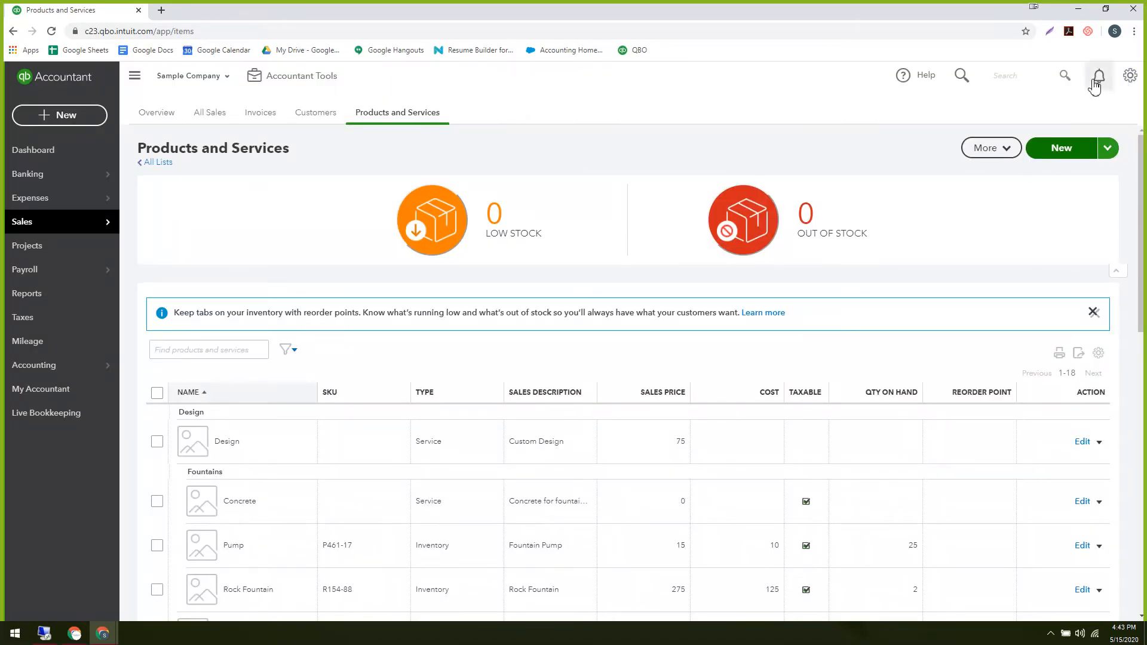
Bring up the Inventory, Non-inventory, Service and Bundle choices again after closing the panel once.
click(1062, 149)
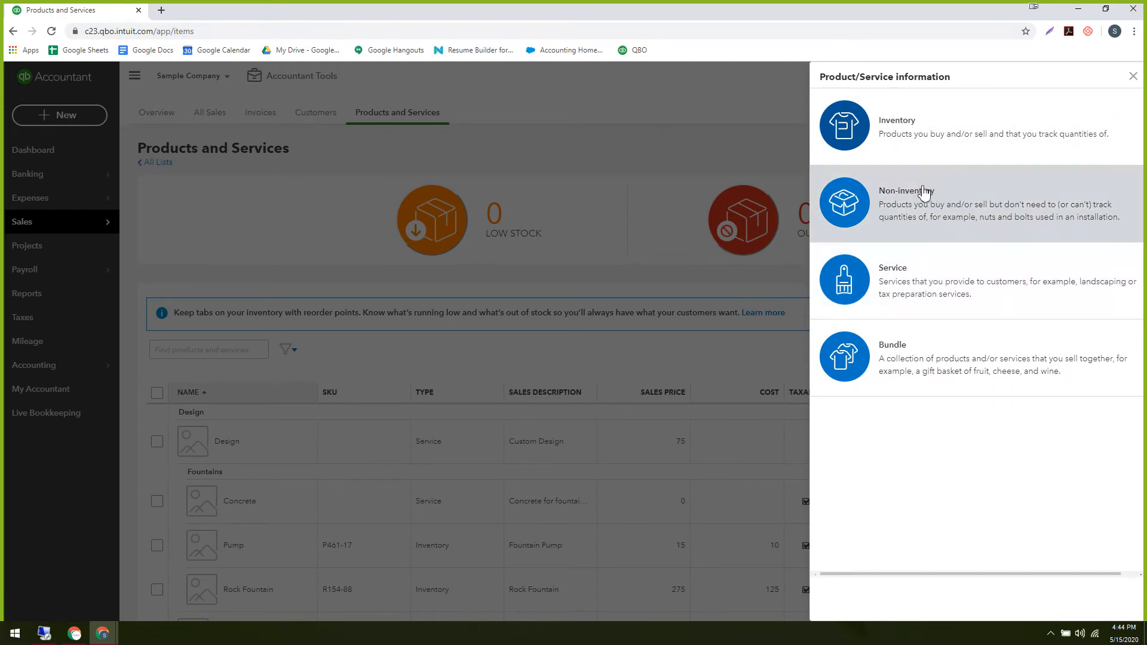
click(1133, 76)
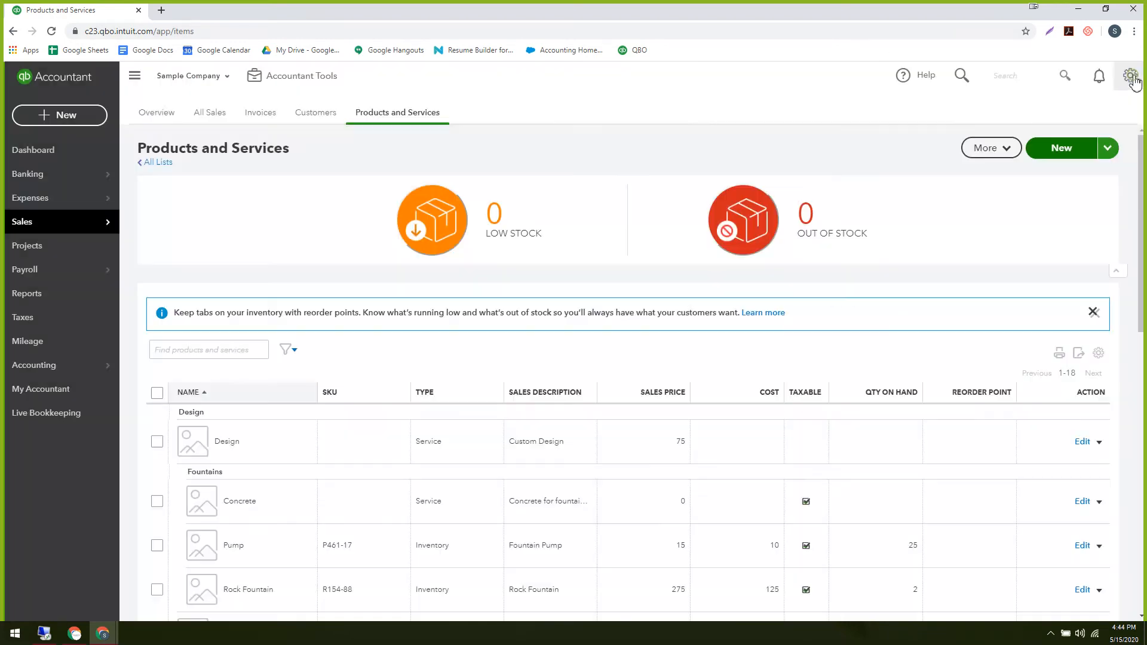
click(1062, 148)
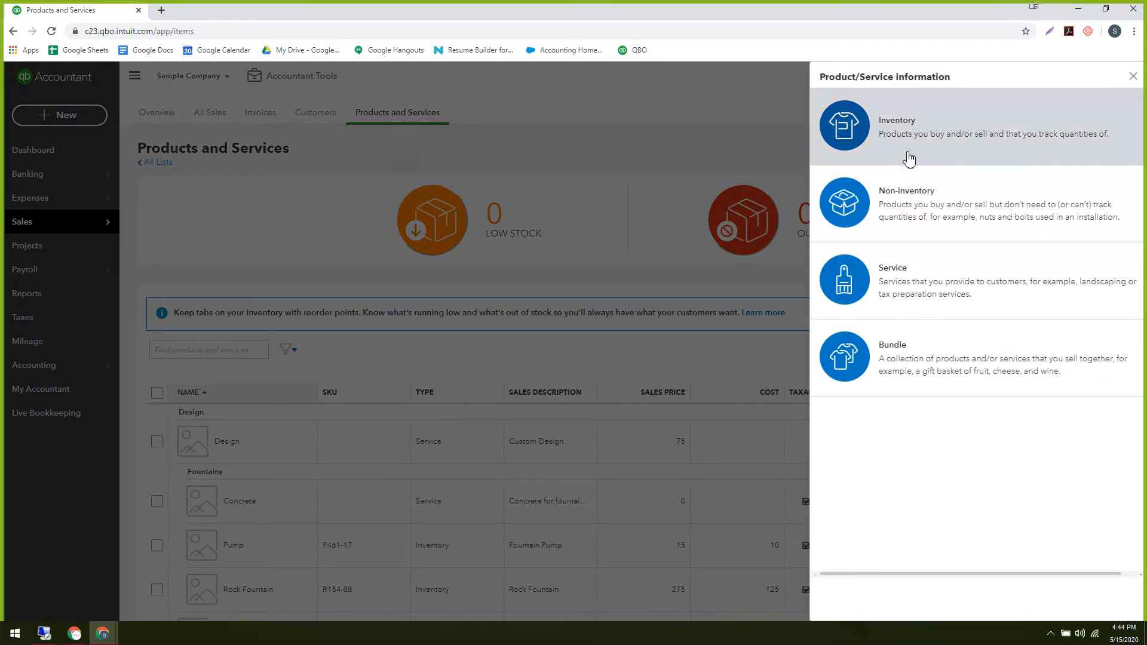
Choose Non-inventory and mark the item as purchased from a vendor.
click(903, 221)
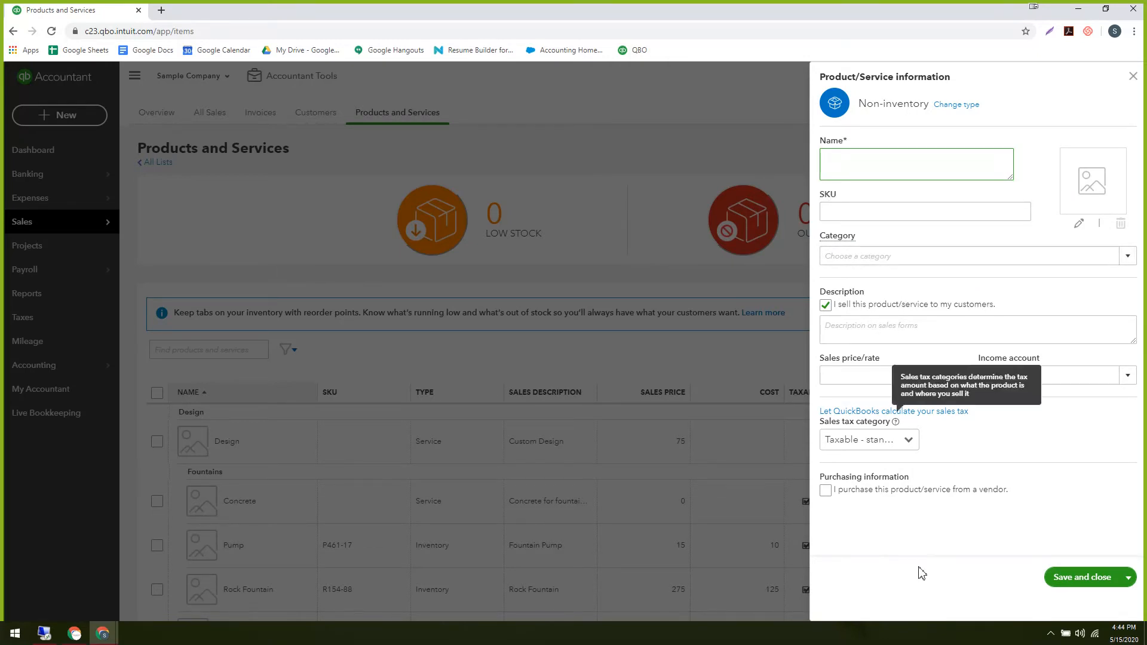
click(825, 491)
scroll(974, 376, down, 1)
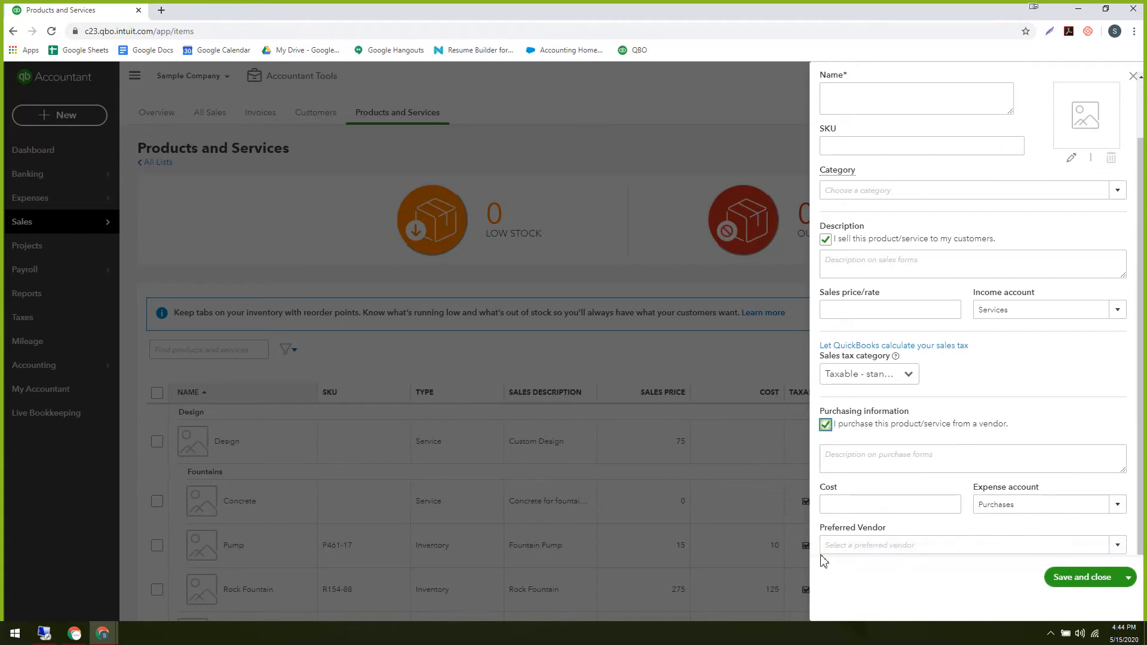
click(825, 425)
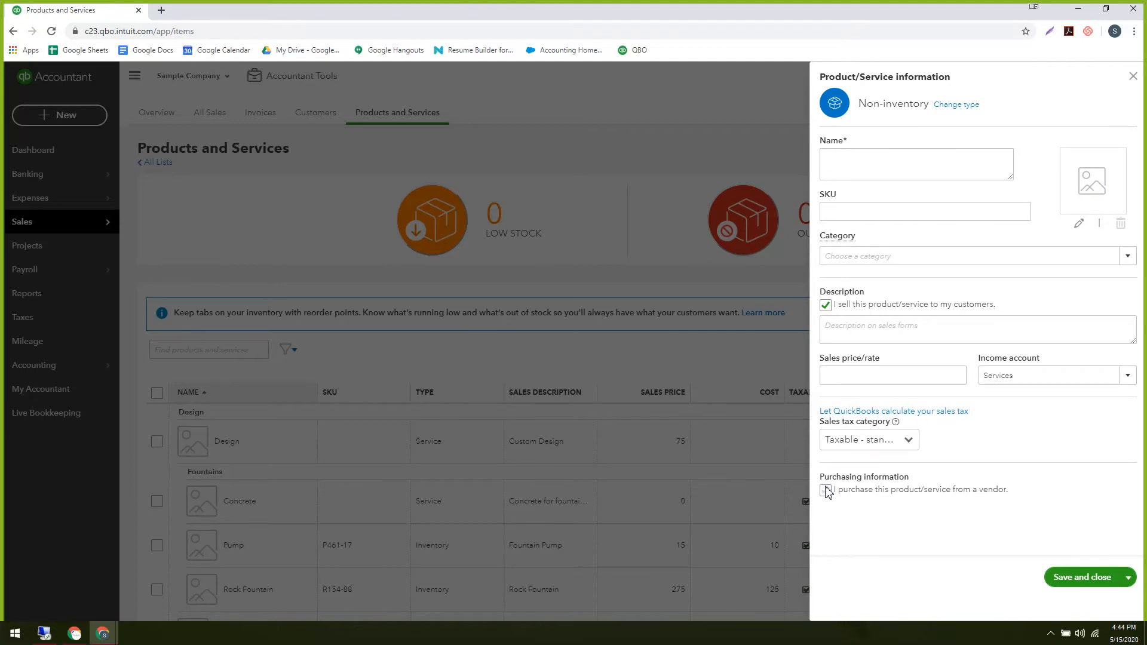
click(825, 489)
scroll(921, 519, down, 1)
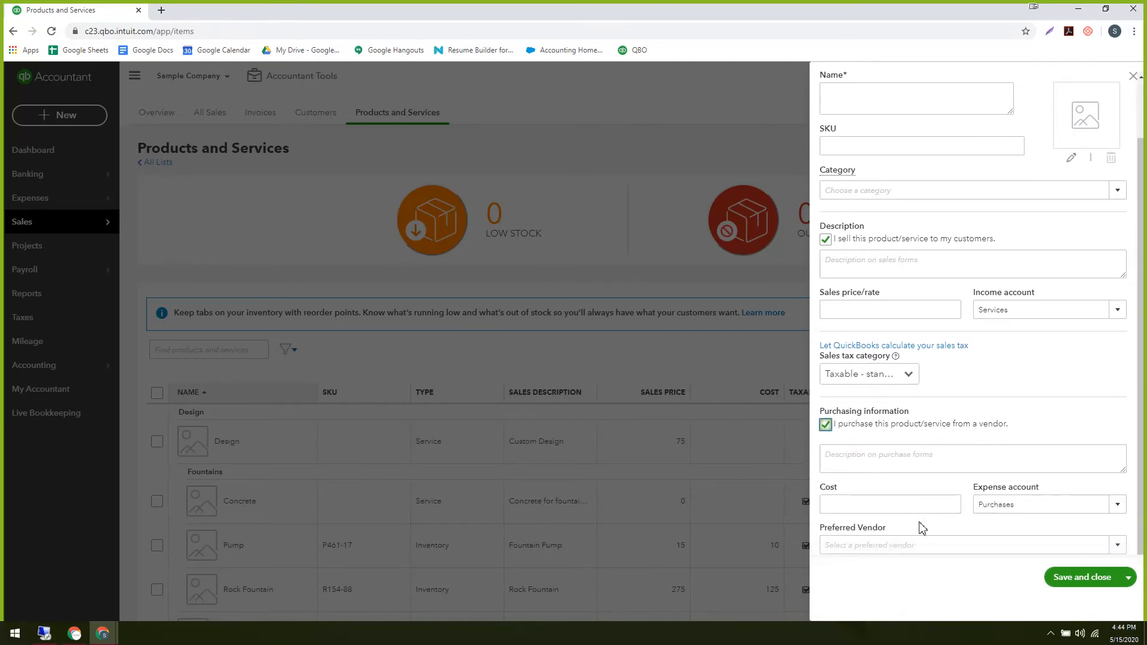
Set Cal Telephone as the item's Preferred Vendor.
click(1118, 547)
click(876, 453)
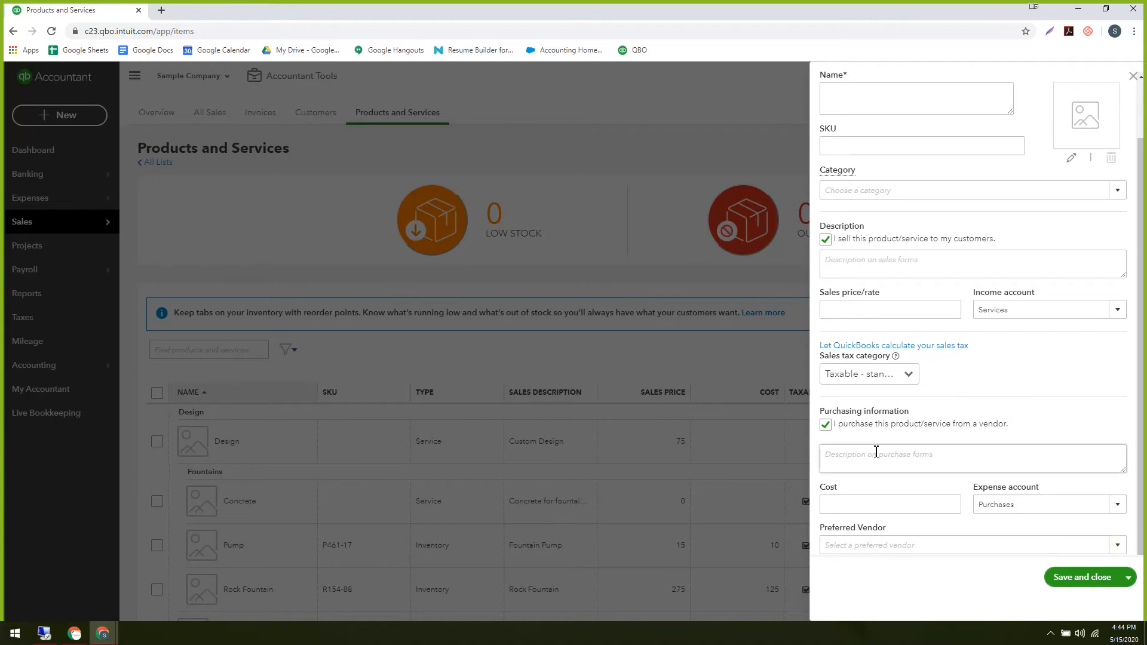
click(862, 549)
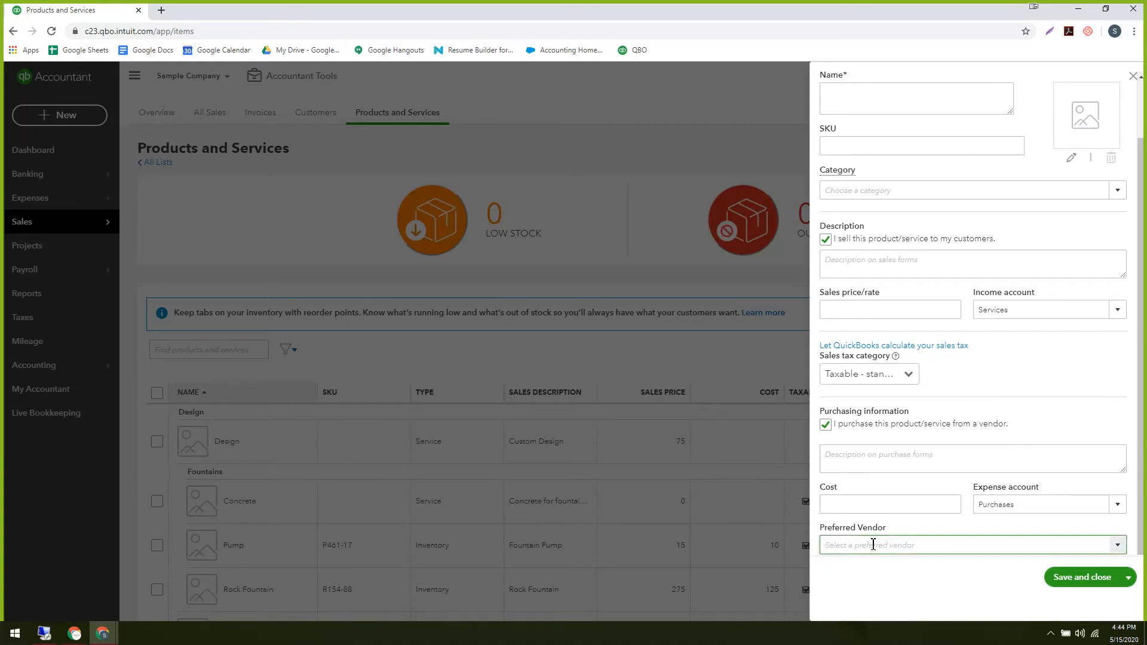
text(g)
key(BackSpace)
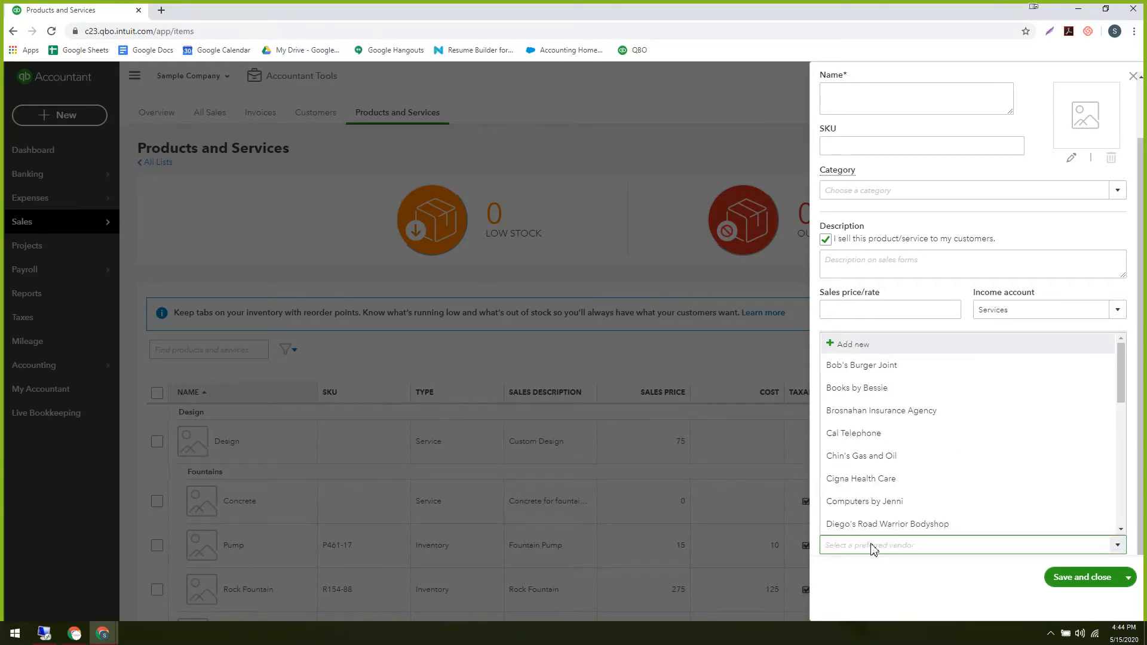
click(875, 546)
click(872, 590)
click(867, 546)
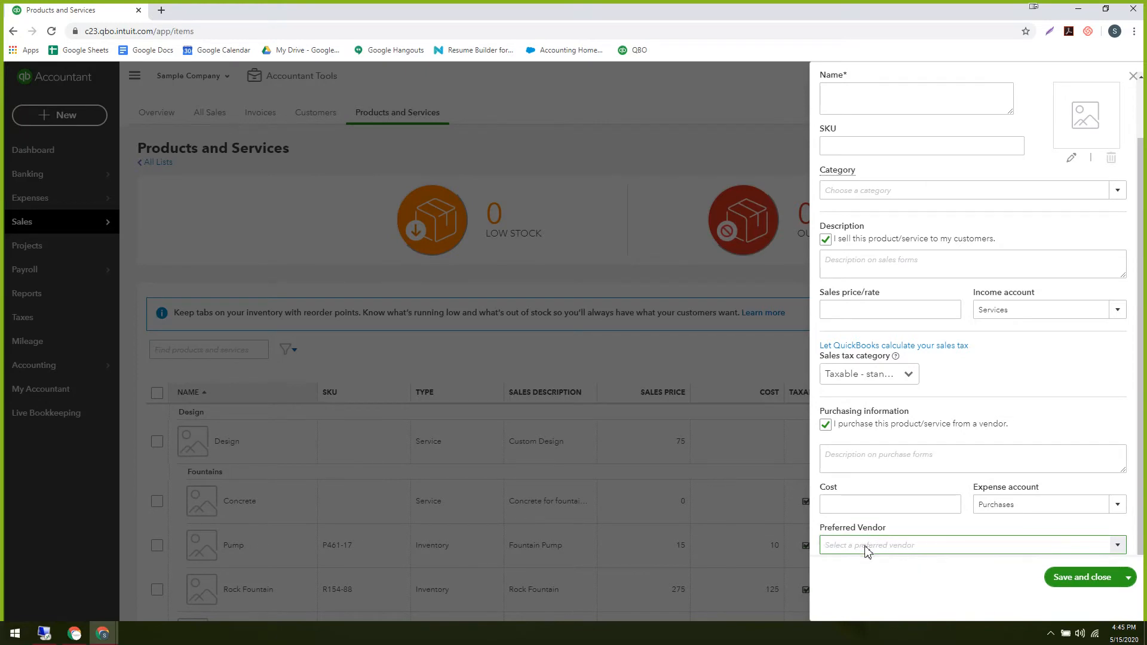
click(865, 546)
click(867, 546)
text(a)
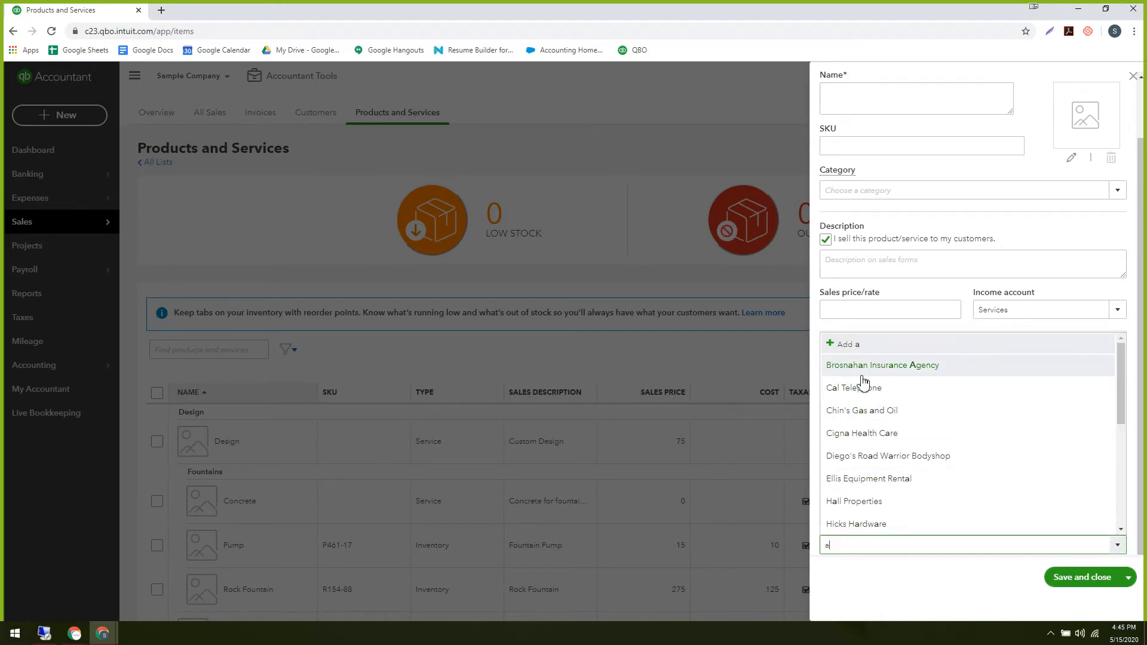
click(863, 388)
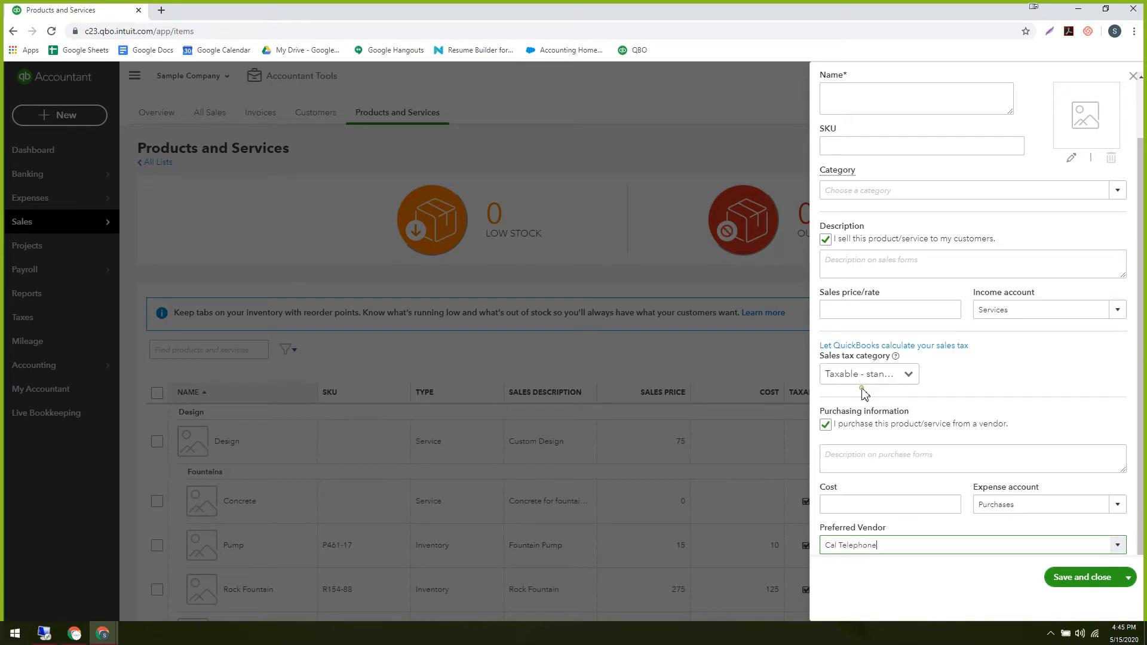
click(877, 592)
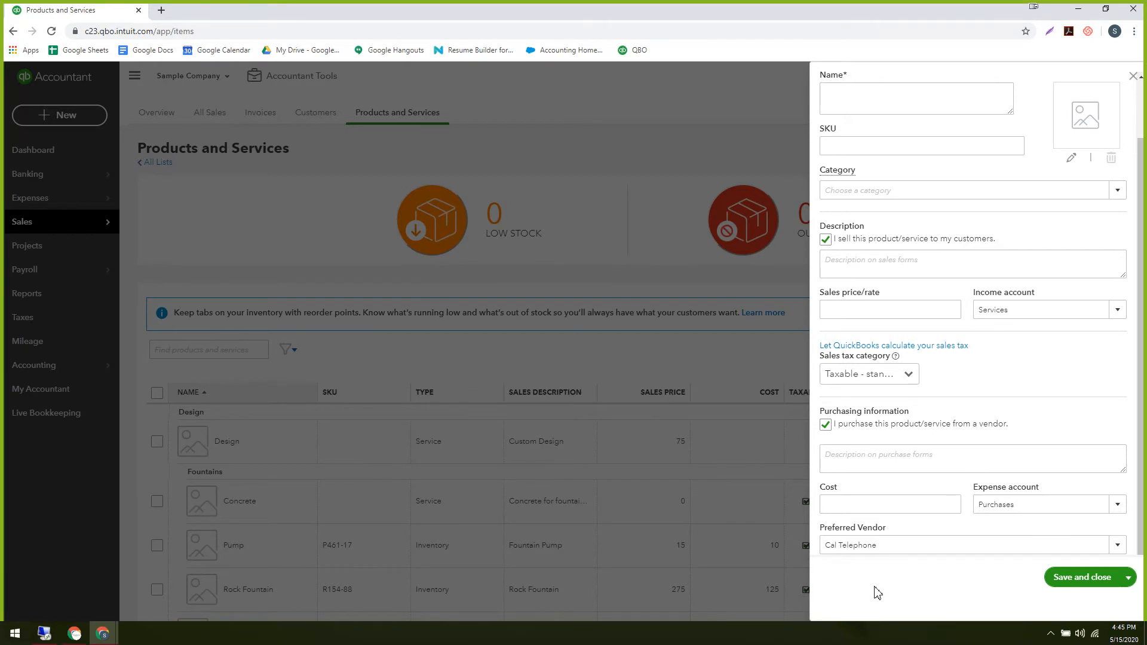
Close the new item form without saving and scroll through the 18-item list and back up.
click(1133, 76)
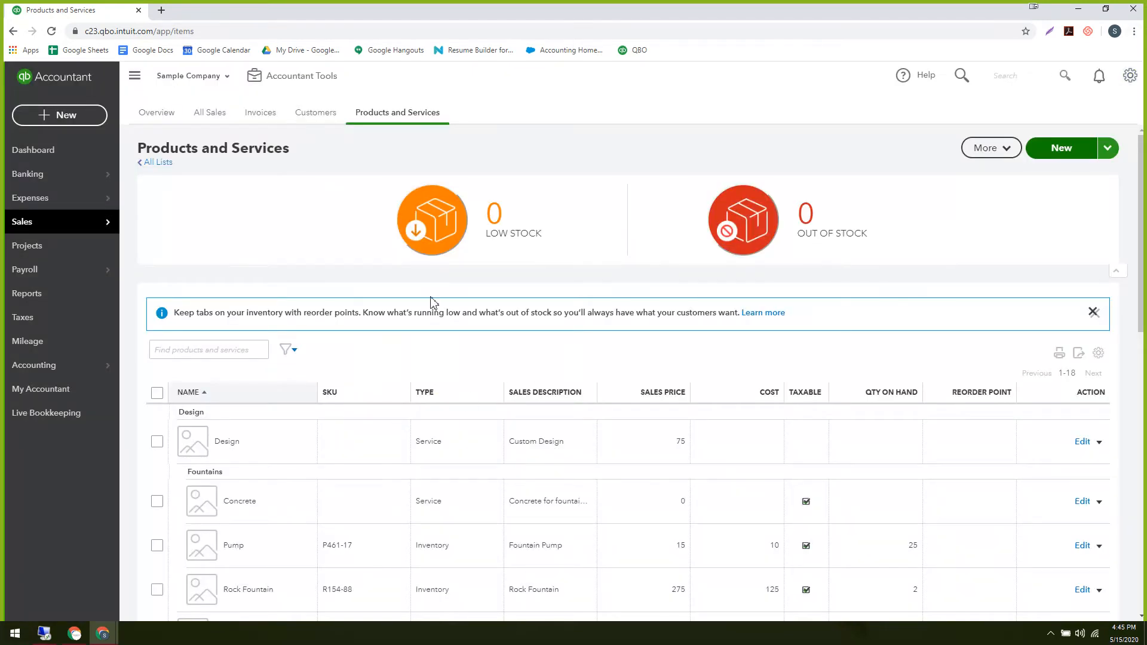
scroll(476, 413, down, 6)
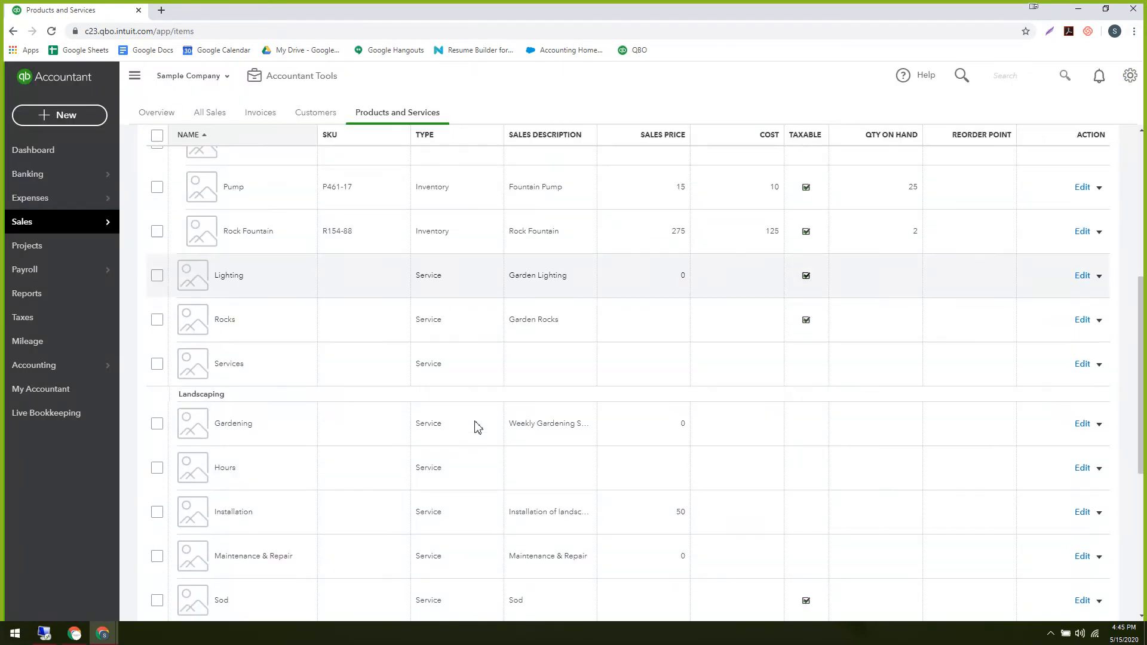
scroll(476, 427, down, 8)
scroll(477, 427, up, 12)
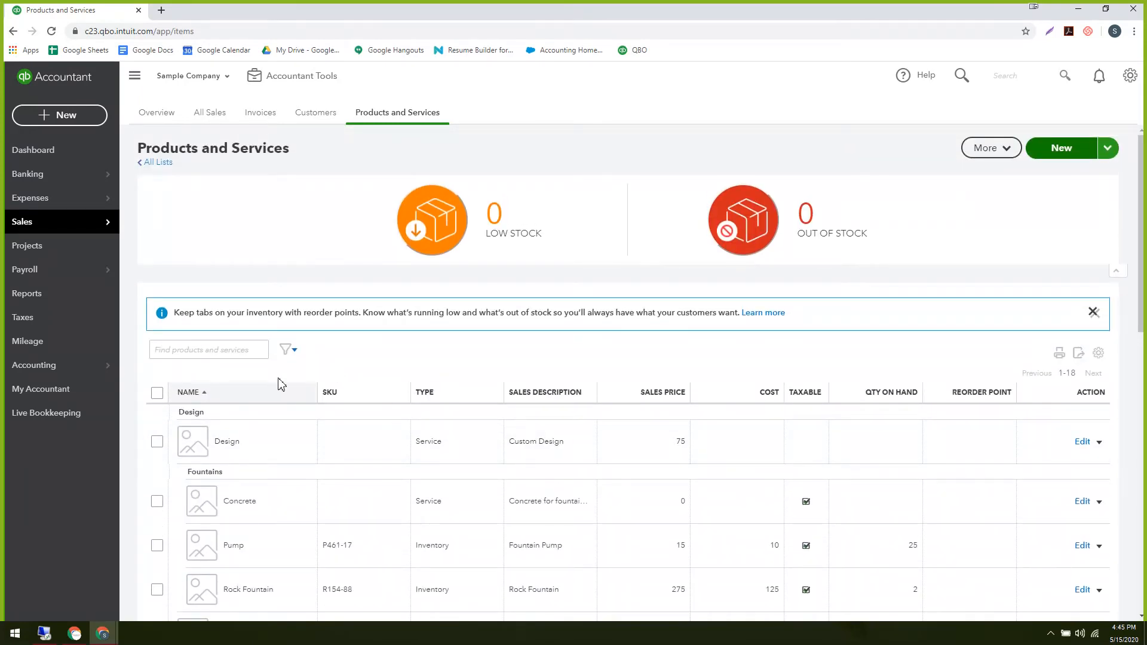
Flip between slides 10 and 11 of the deck, then show slide 12's pesticide account question.
click(131, 618)
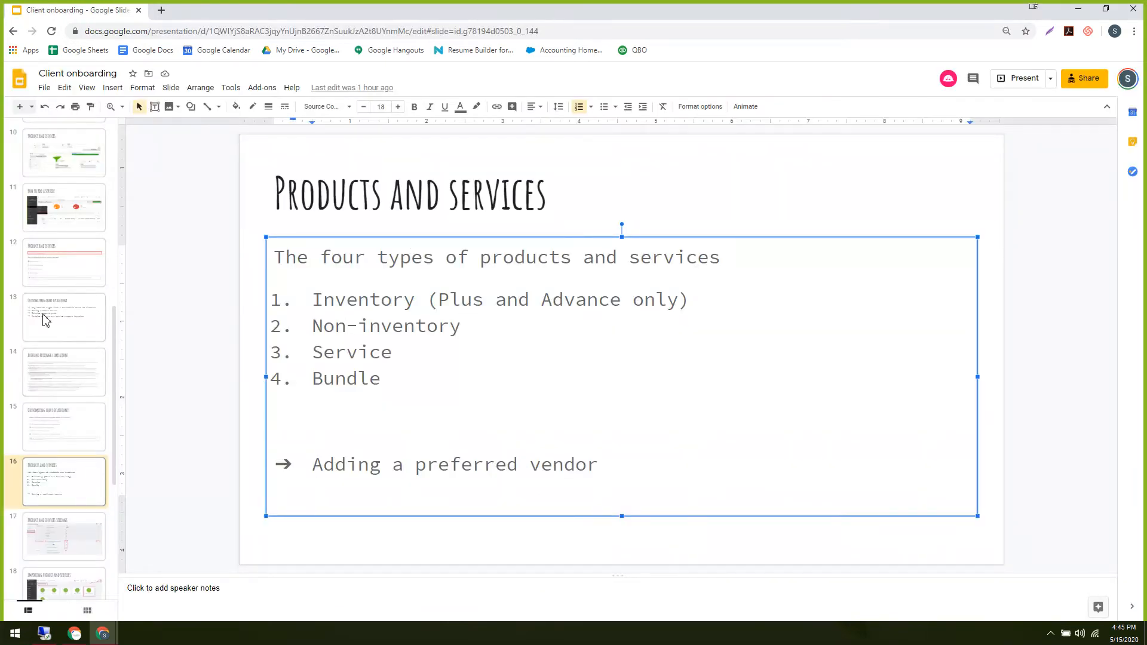
scroll(50, 380, up, 2)
click(58, 291)
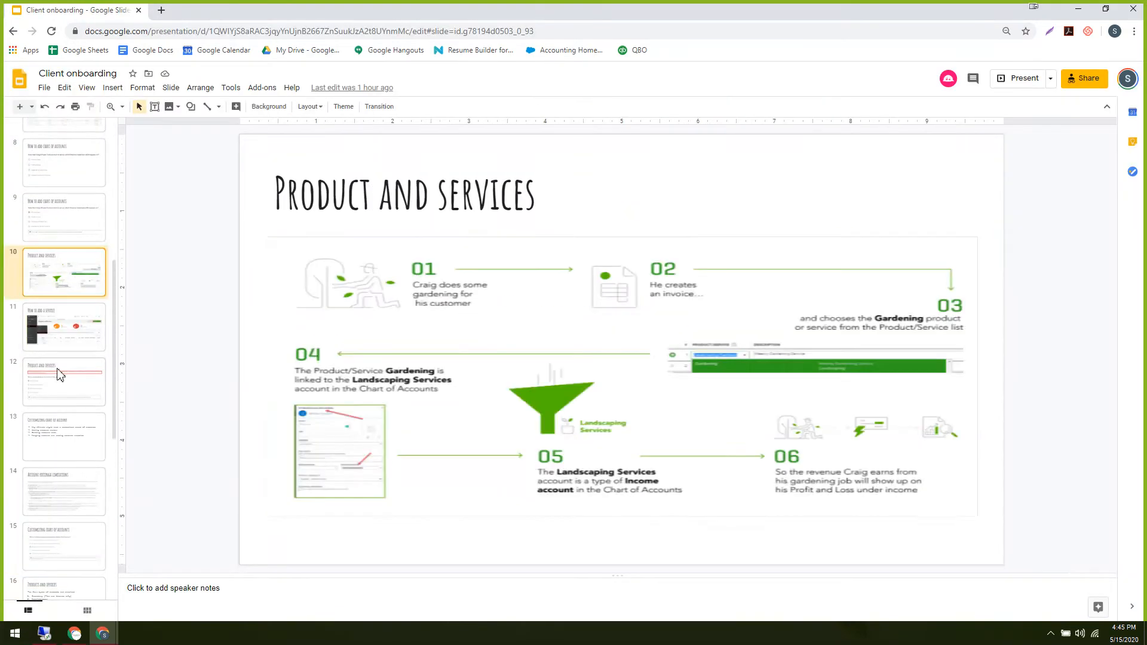
click(60, 338)
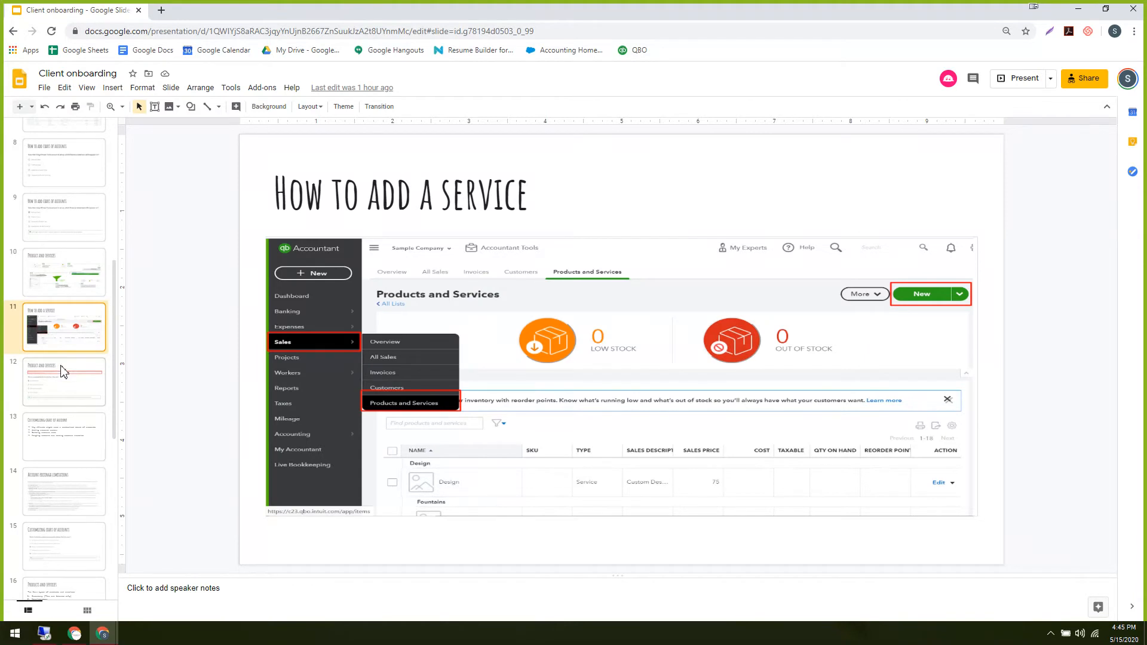
click(68, 269)
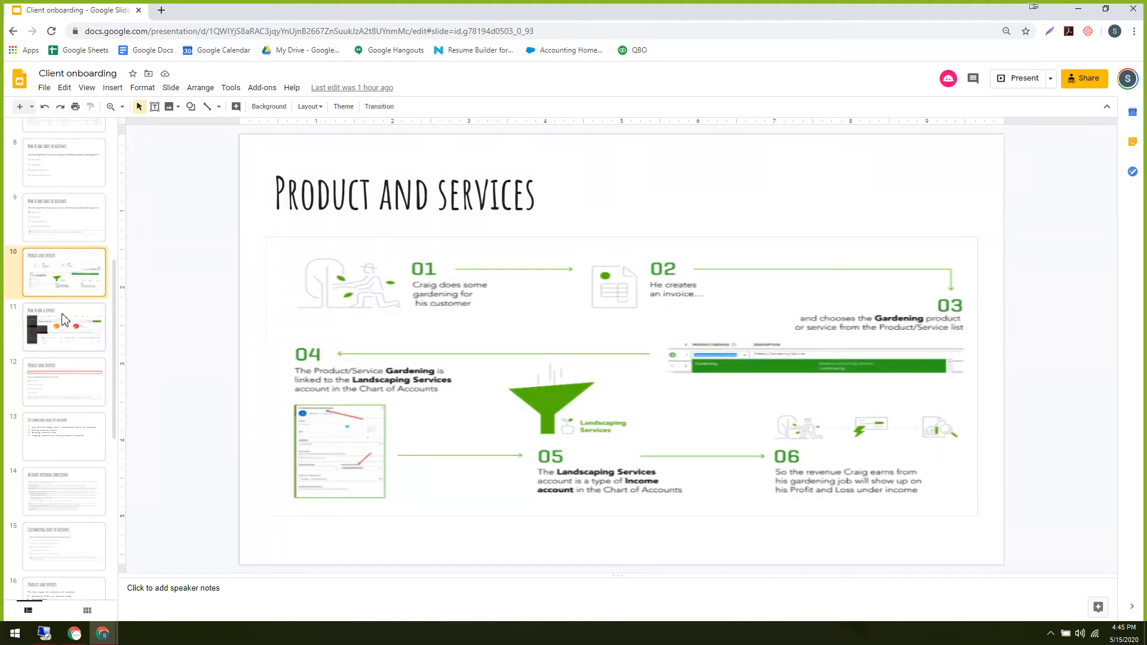
click(66, 334)
click(60, 270)
click(73, 336)
click(61, 269)
click(66, 327)
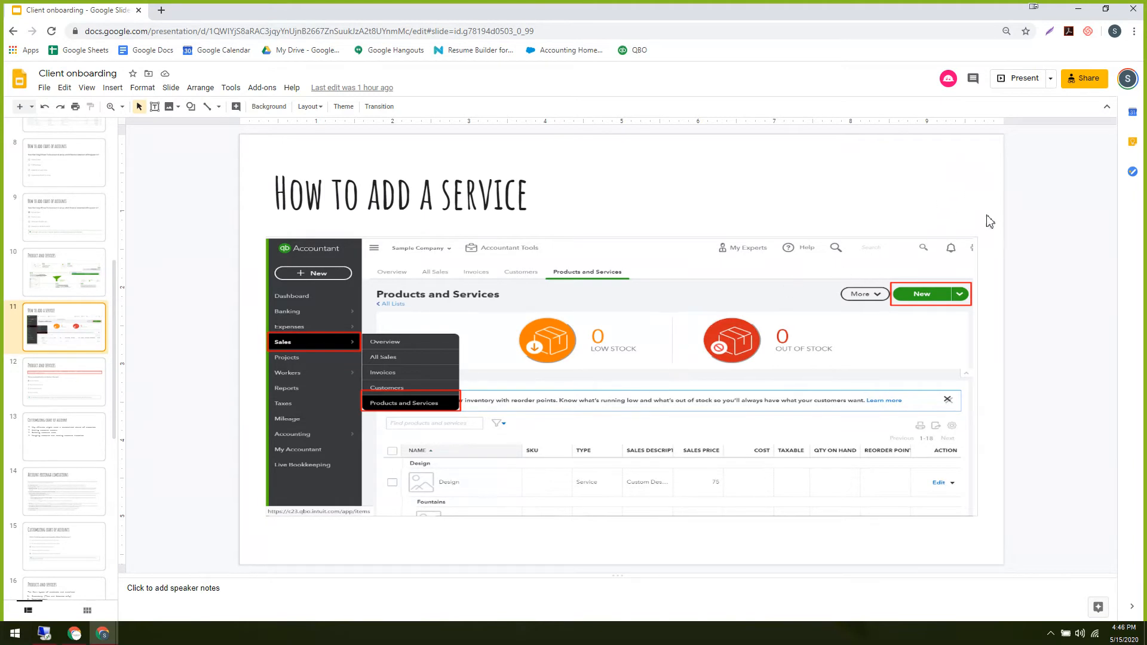
click(76, 369)
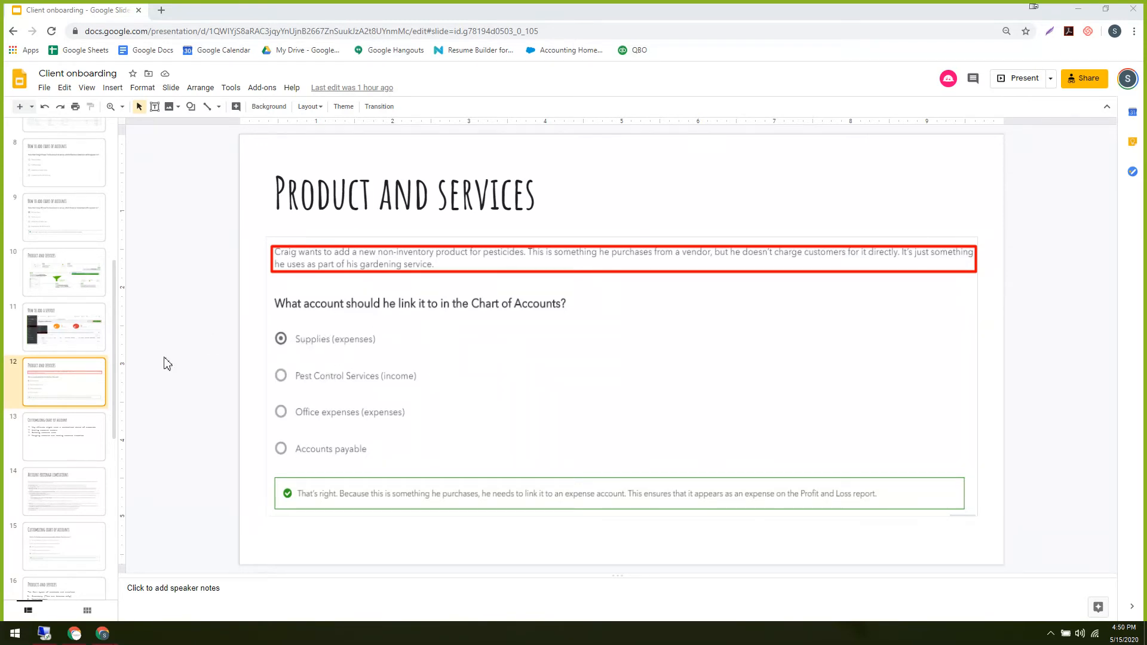
Bring the Products and Services window forward and open a blank Non-inventory item form.
click(74, 574)
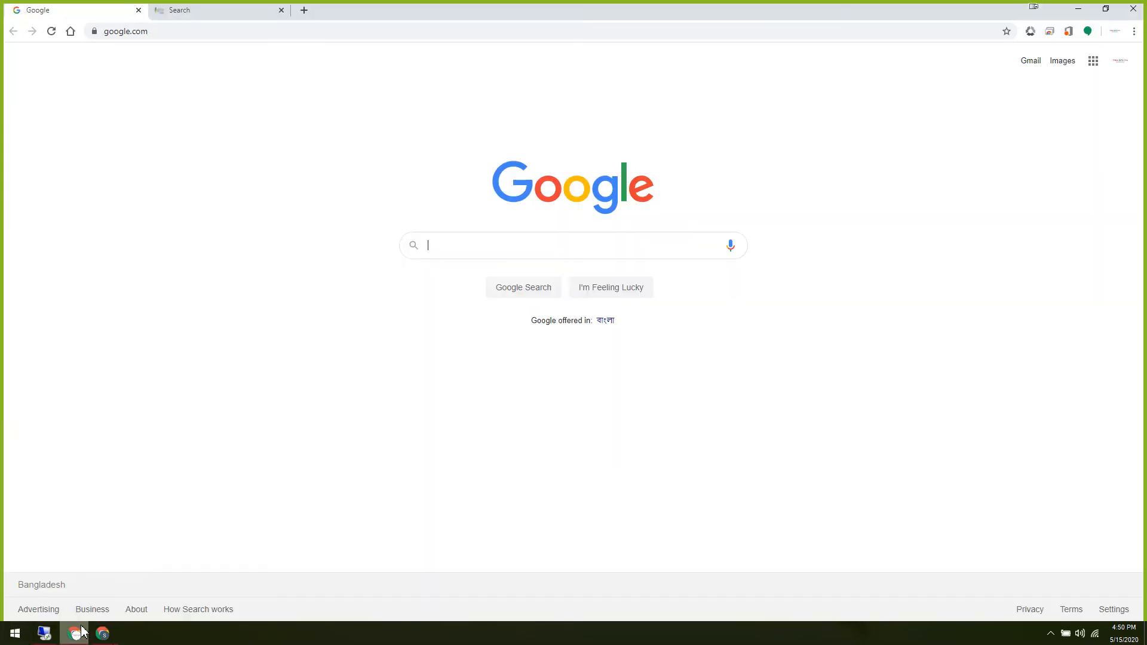
mouse_move(102, 637)
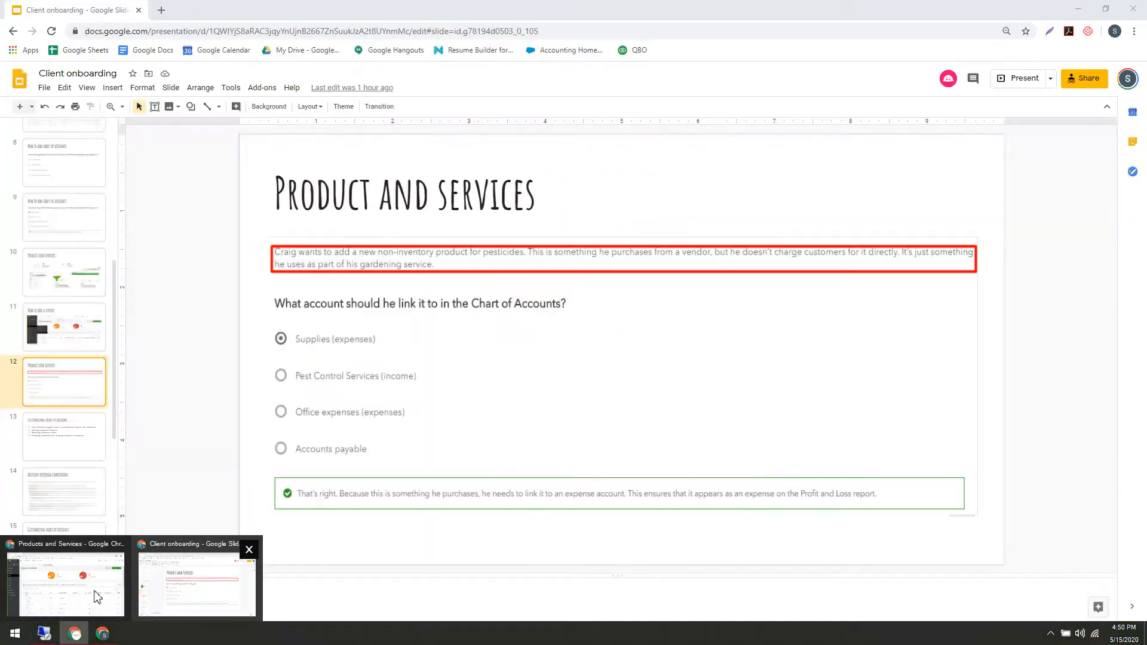
click(72, 592)
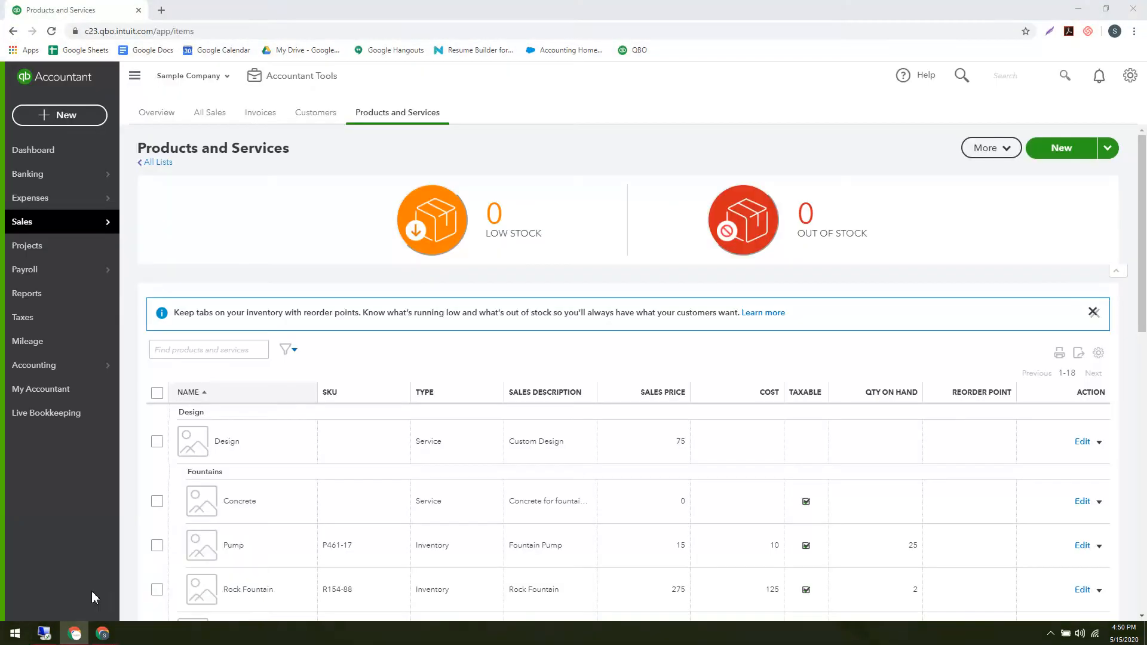
click(1062, 149)
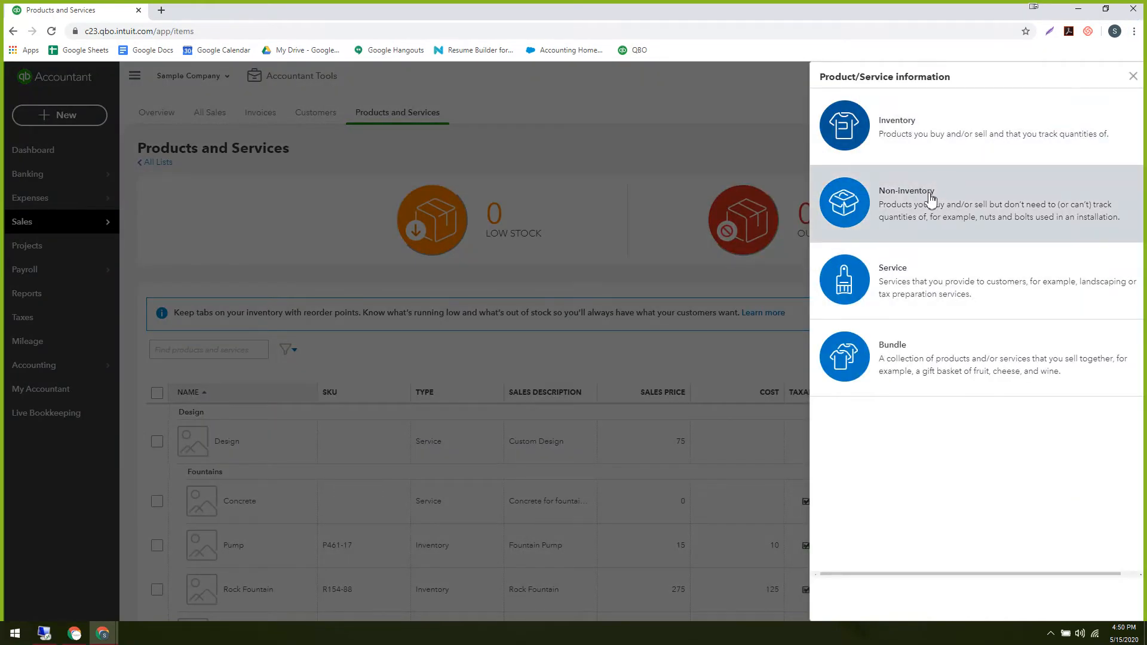
click(930, 199)
click(846, 165)
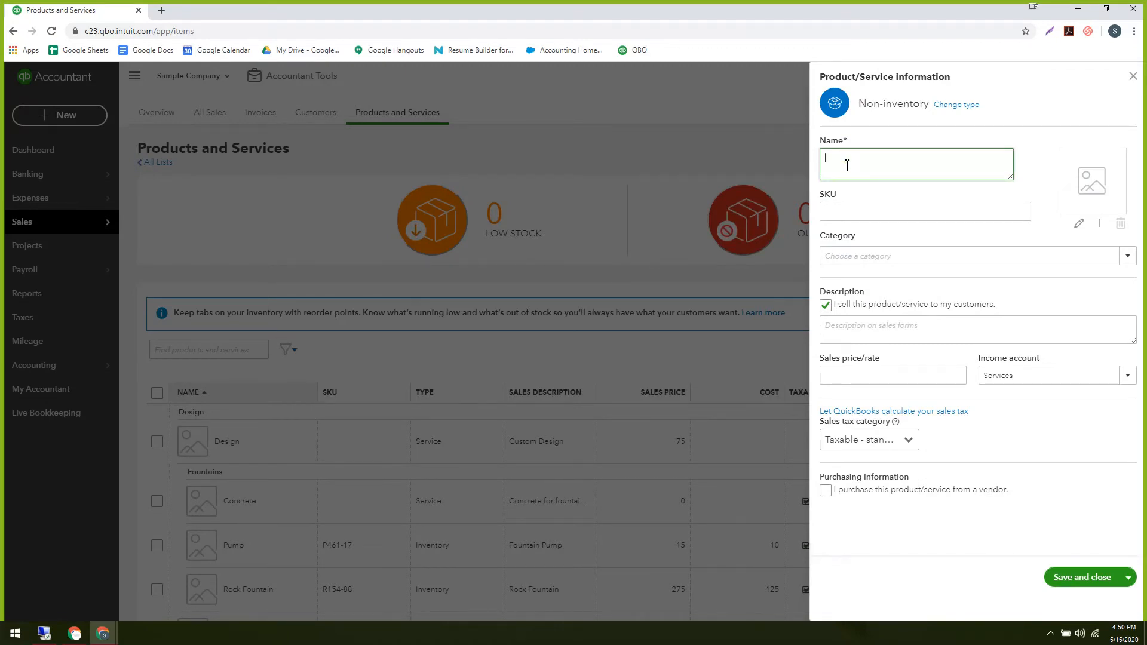
Name the item Pesticides and file it under the Landscaping category.
text(Pesticides)
click(899, 215)
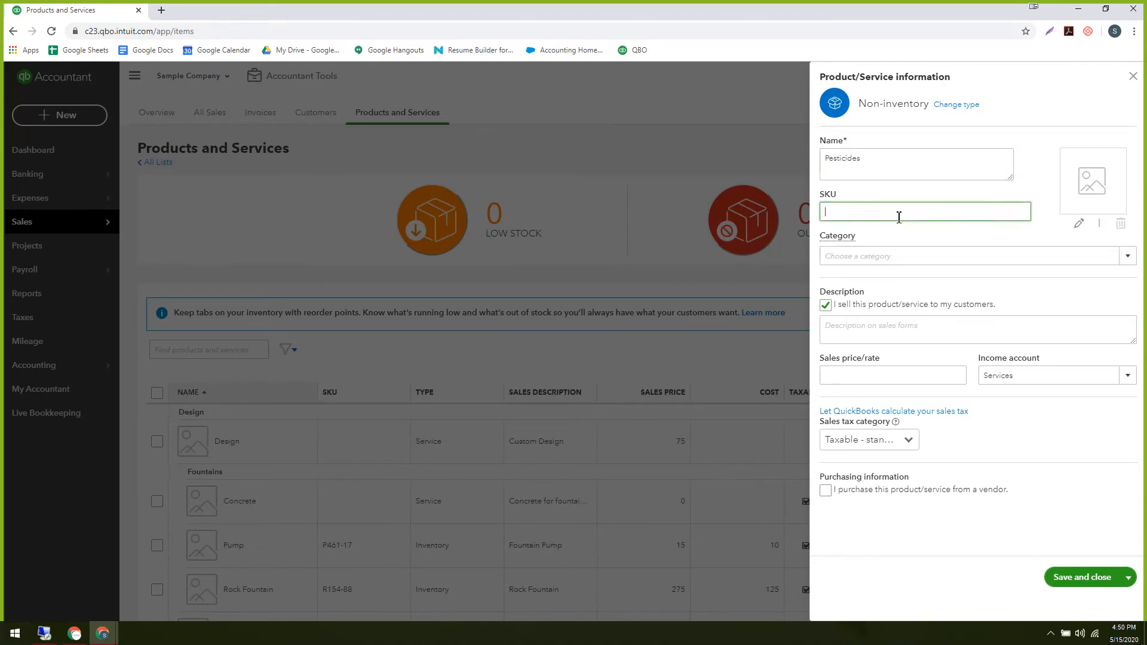
click(868, 258)
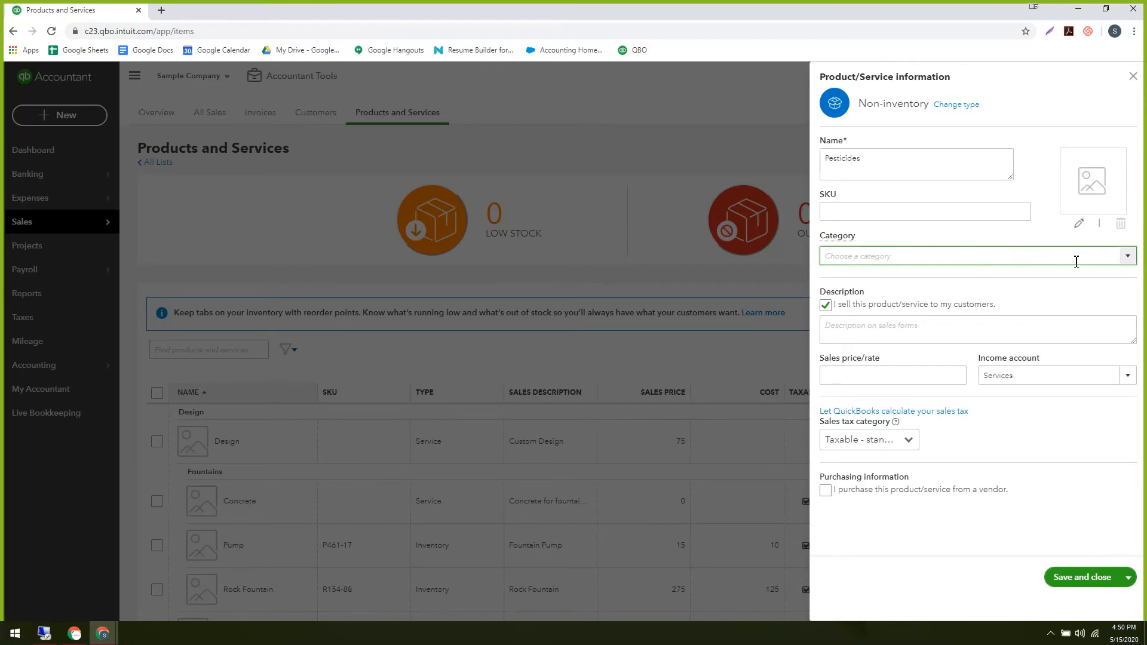
click(1128, 255)
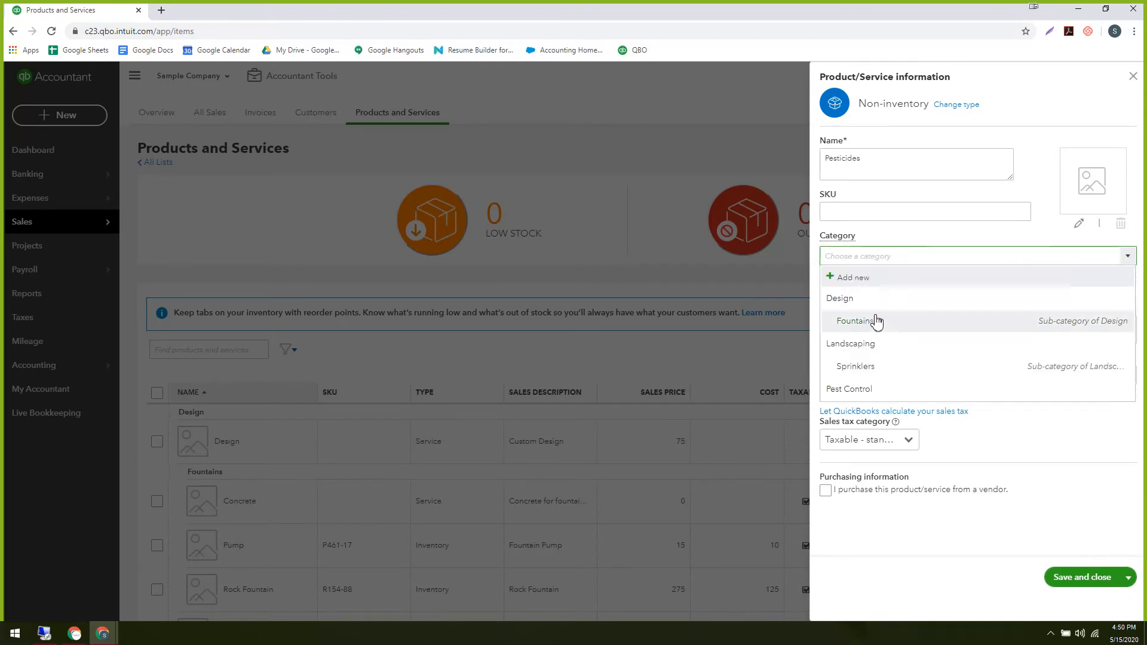
click(871, 353)
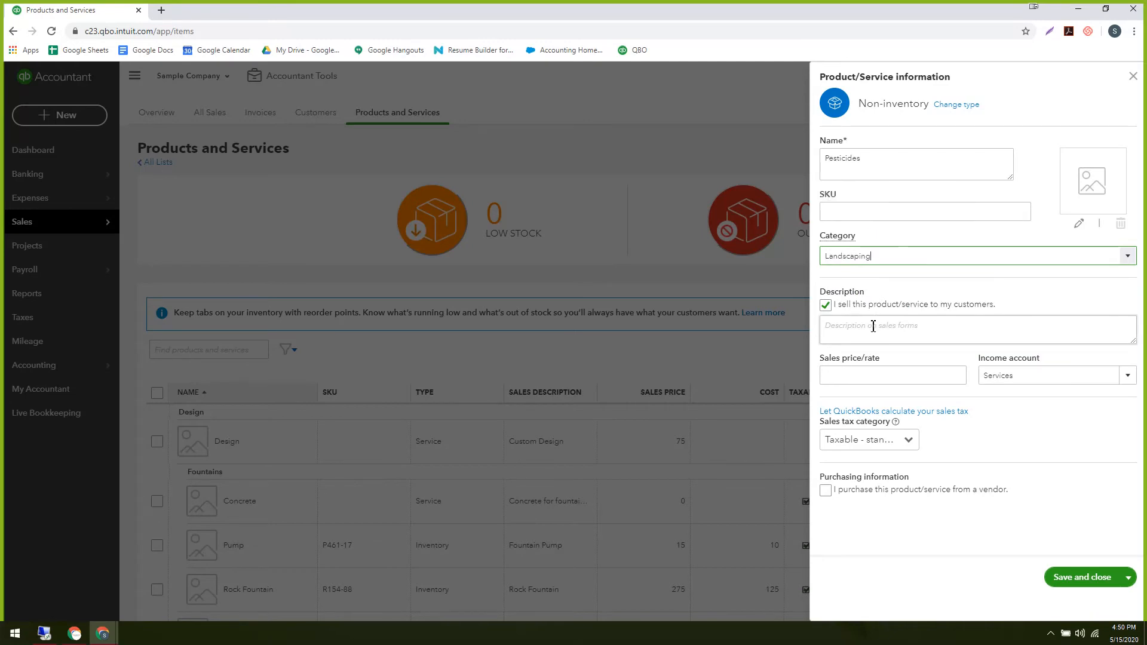
Keep selling enabled and begin the sales description with 'Magic'.
click(873, 325)
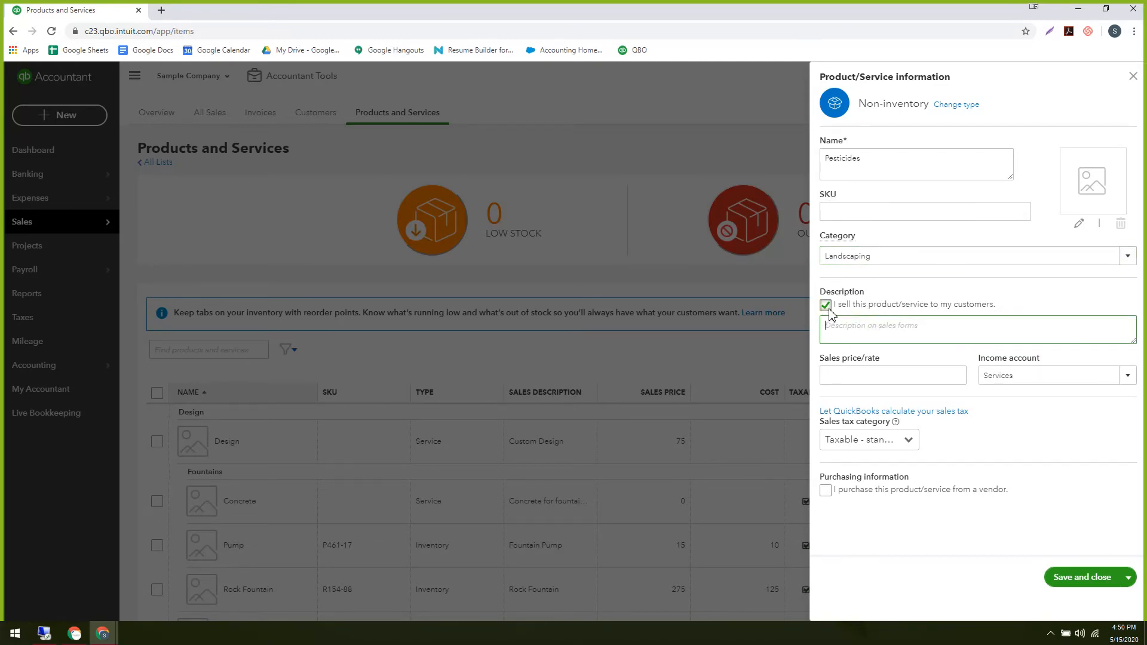
click(825, 305)
click(825, 306)
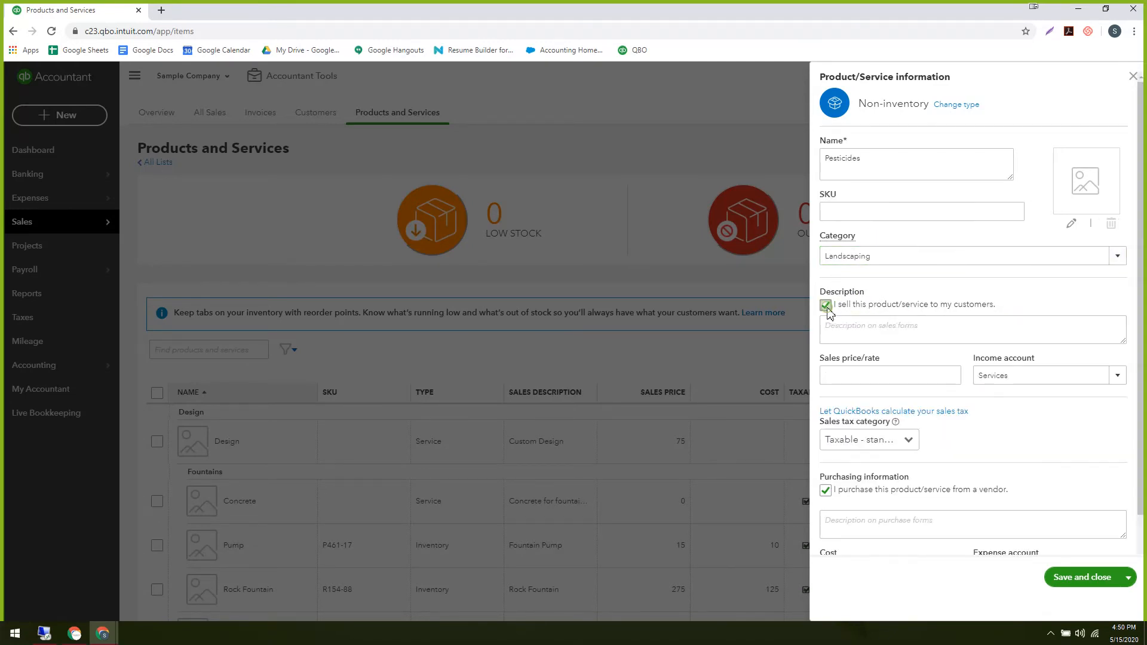
click(840, 329)
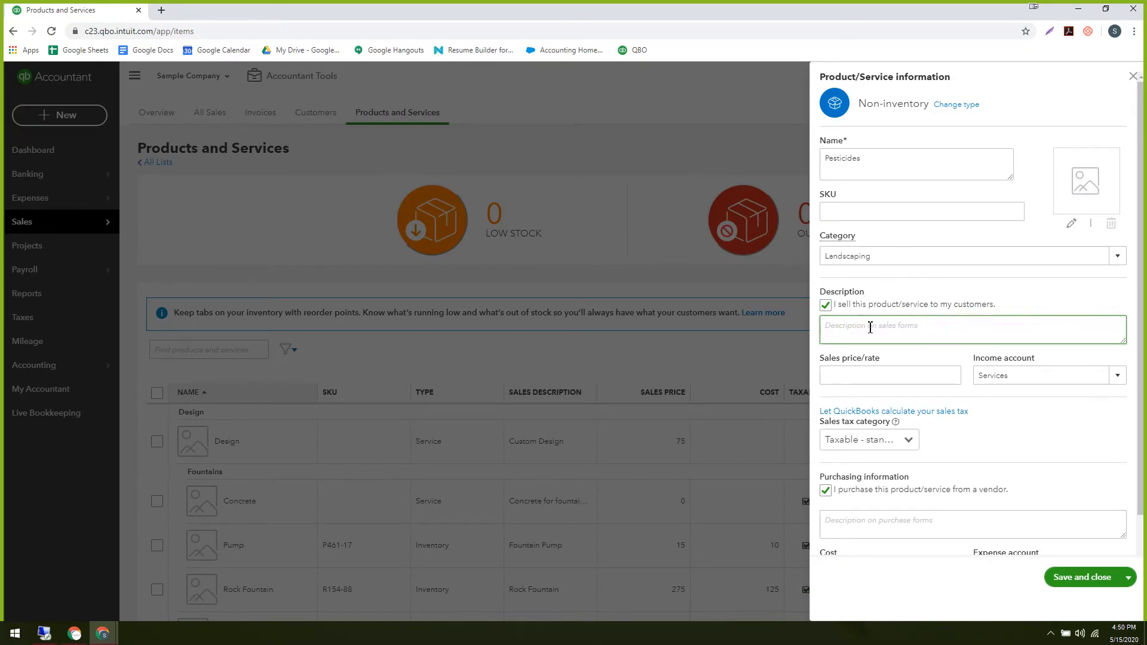
text(Magic)
Complete the sales description as 'Magic Powder' and enter a sales price of 10.
text(Powder)
click(866, 375)
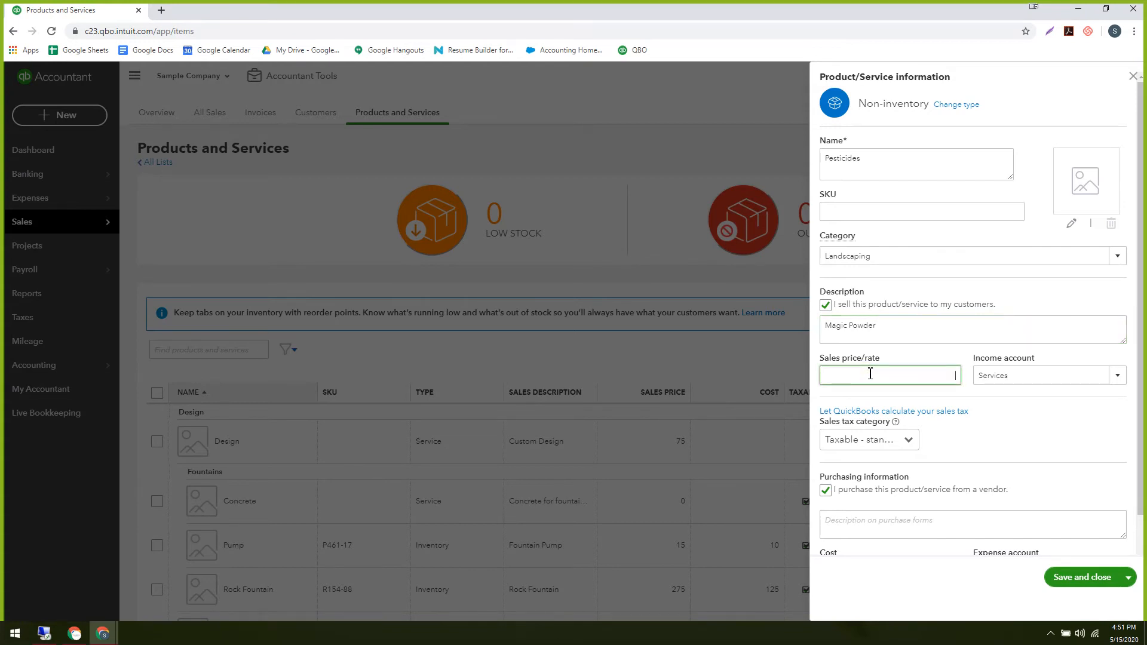
text(10)
double_click(942, 381)
Browse the sales tax categories, including 'Choose a special category', then discard the Pesticides form.
click(924, 381)
click(903, 440)
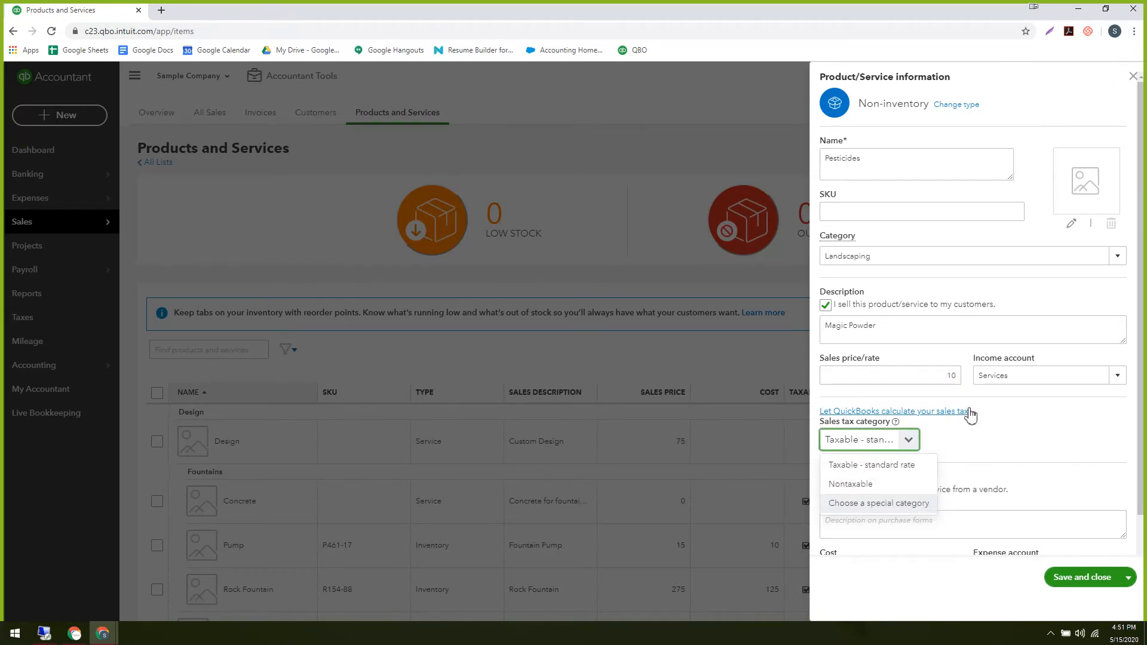
click(1030, 418)
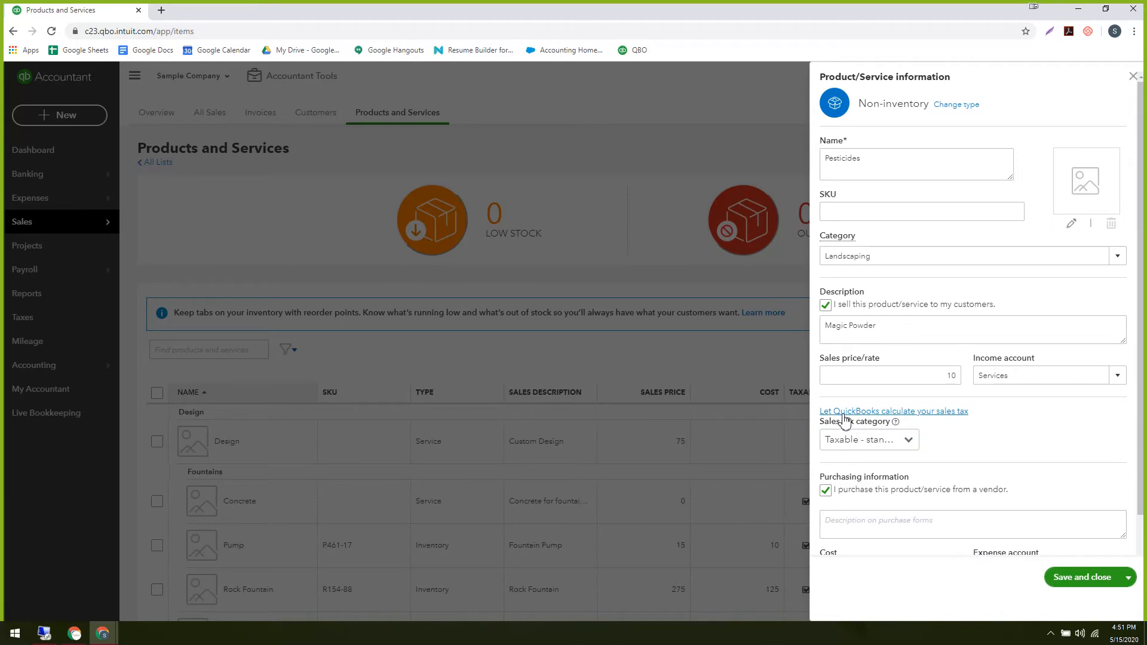
click(910, 441)
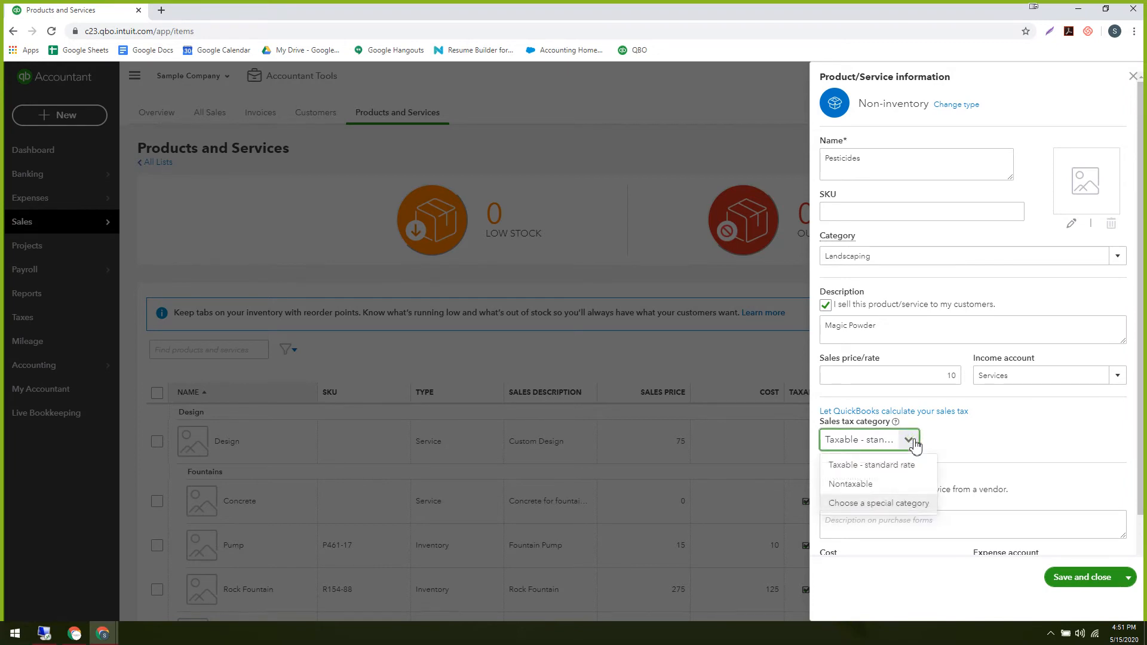
click(890, 504)
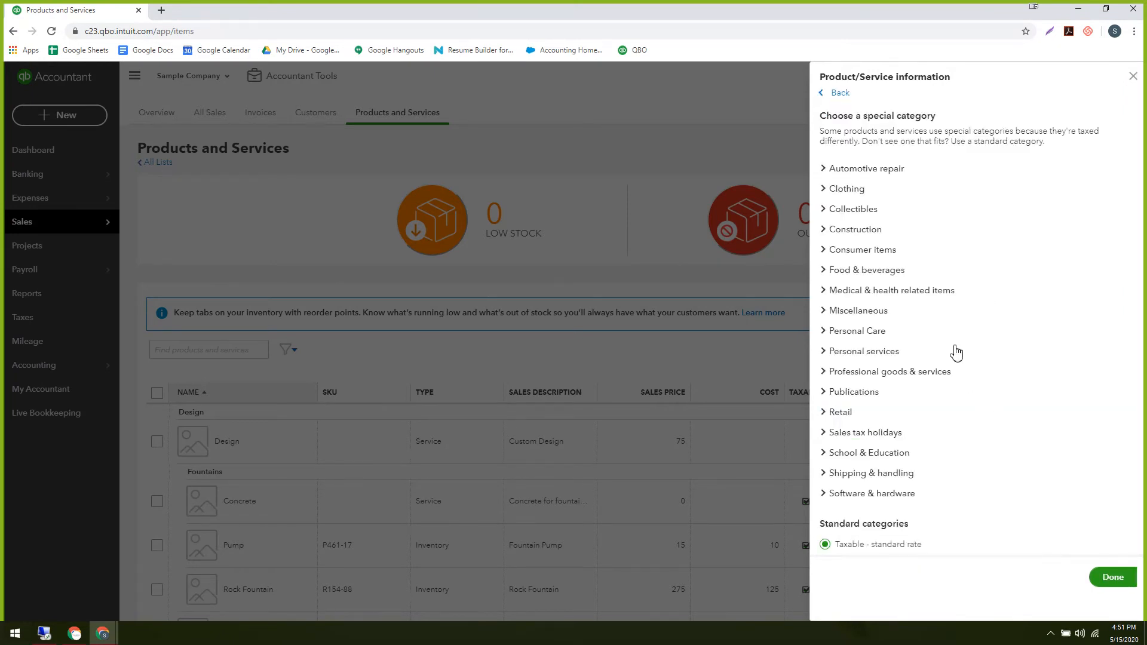
click(1133, 75)
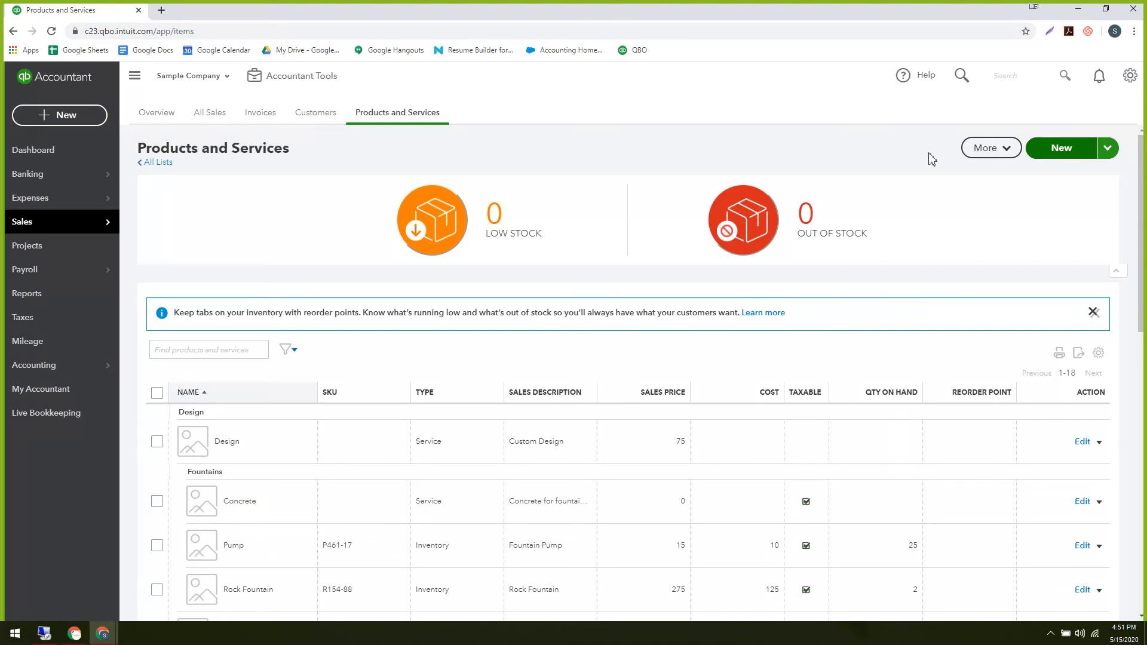
Create a non-inventory item named Pesticide with description Magic Powder and sales price 10.
click(1062, 155)
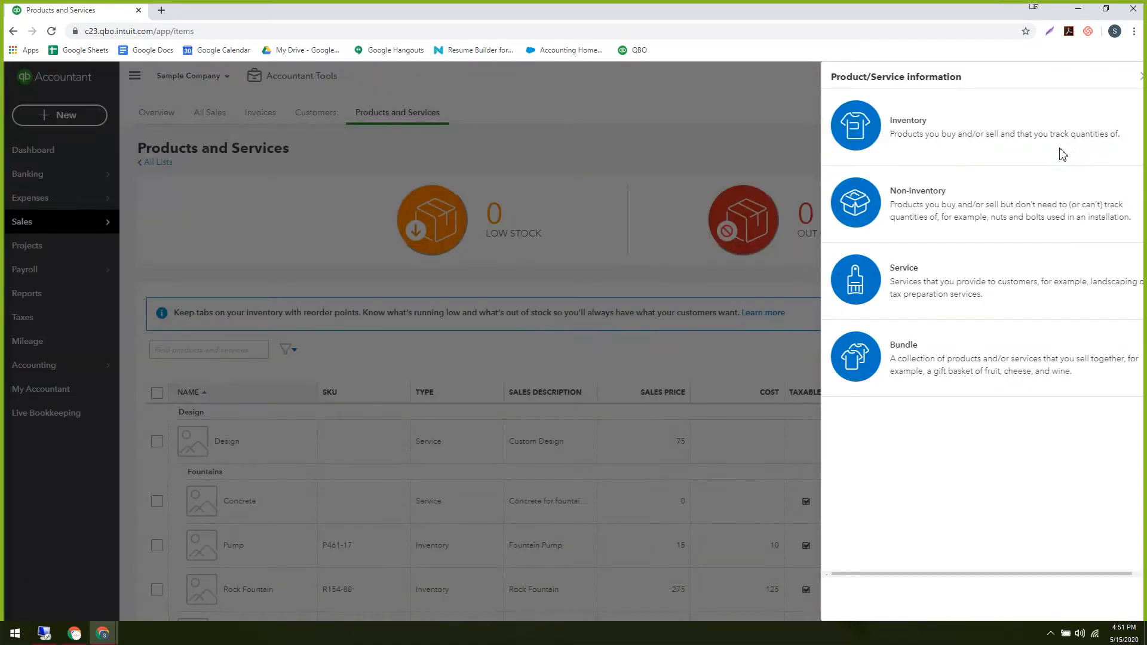
click(901, 195)
click(867, 162)
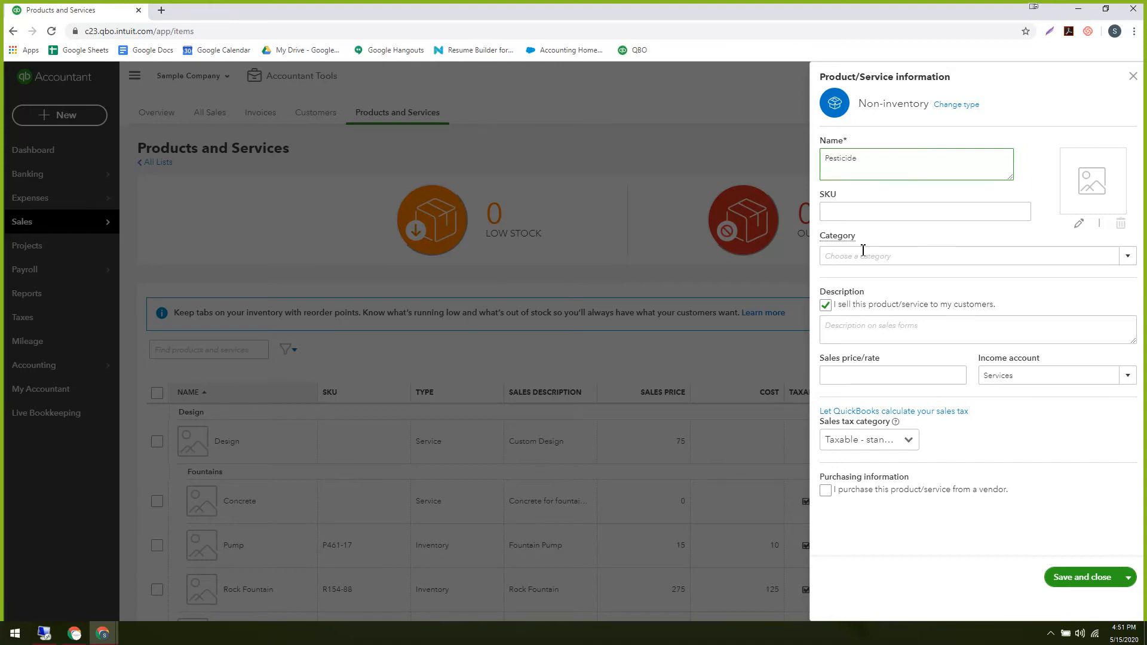
click(840, 330)
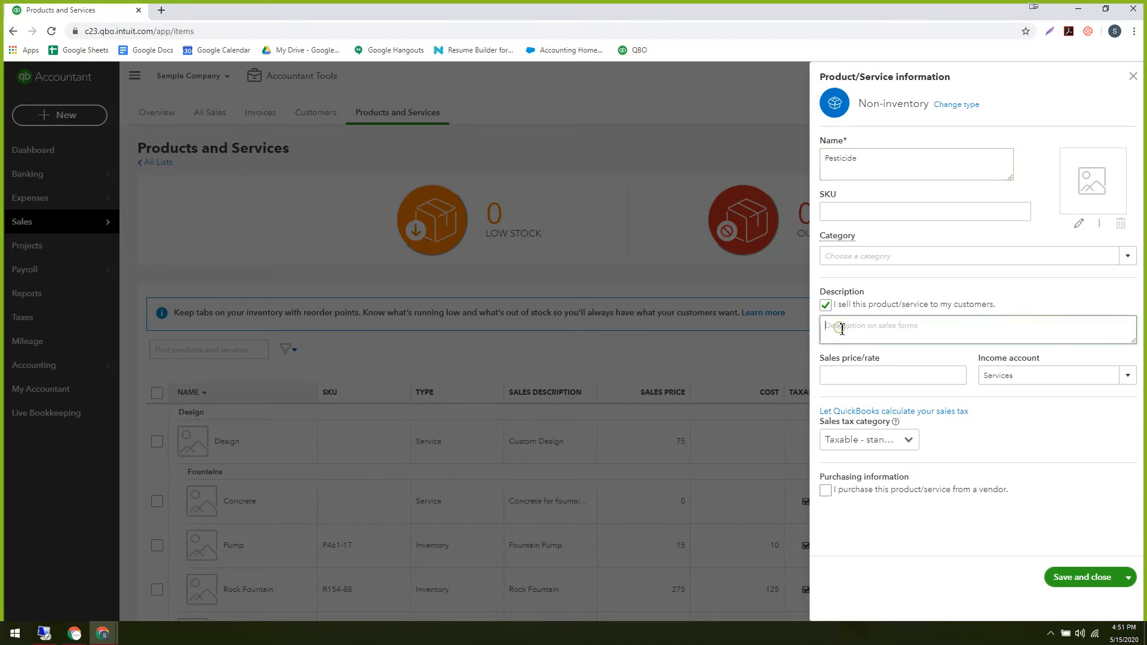
text(Magic Powder)
click(858, 377)
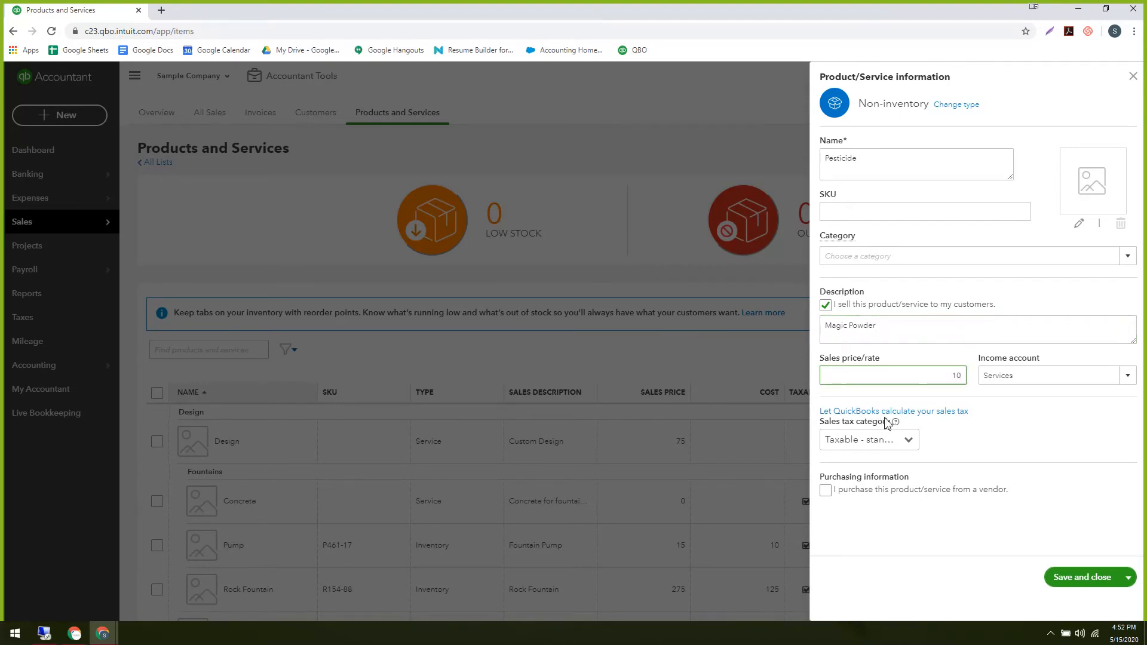
Choose 'Let QuickBooks calculate your sales tax', then go back to Products and Services.
click(902, 411)
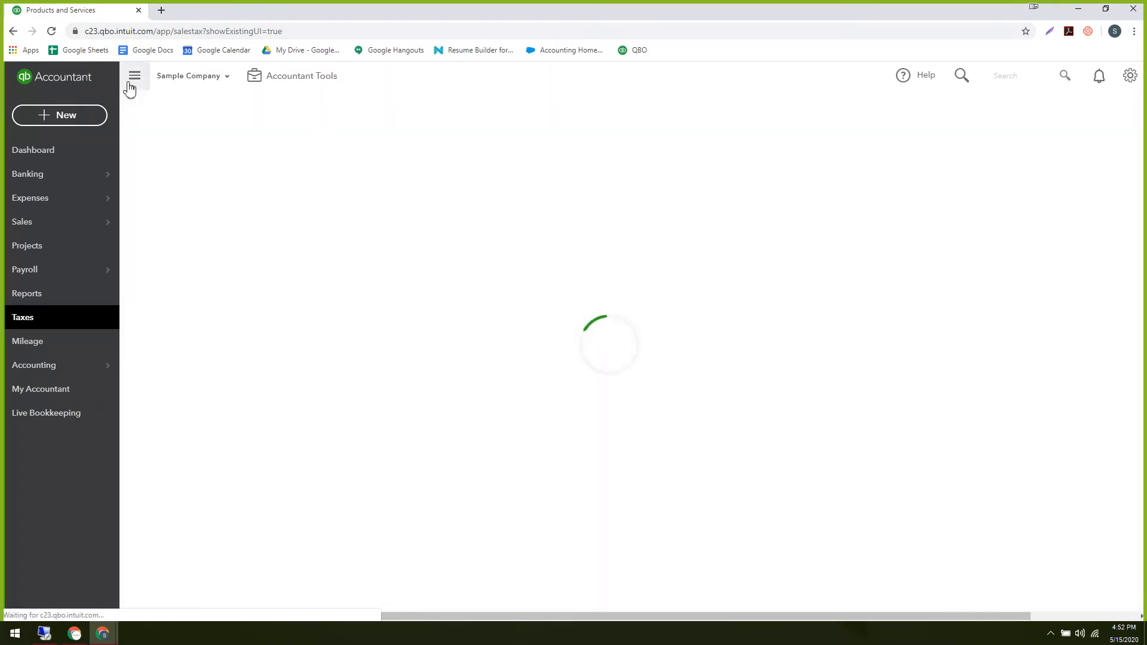
click(14, 32)
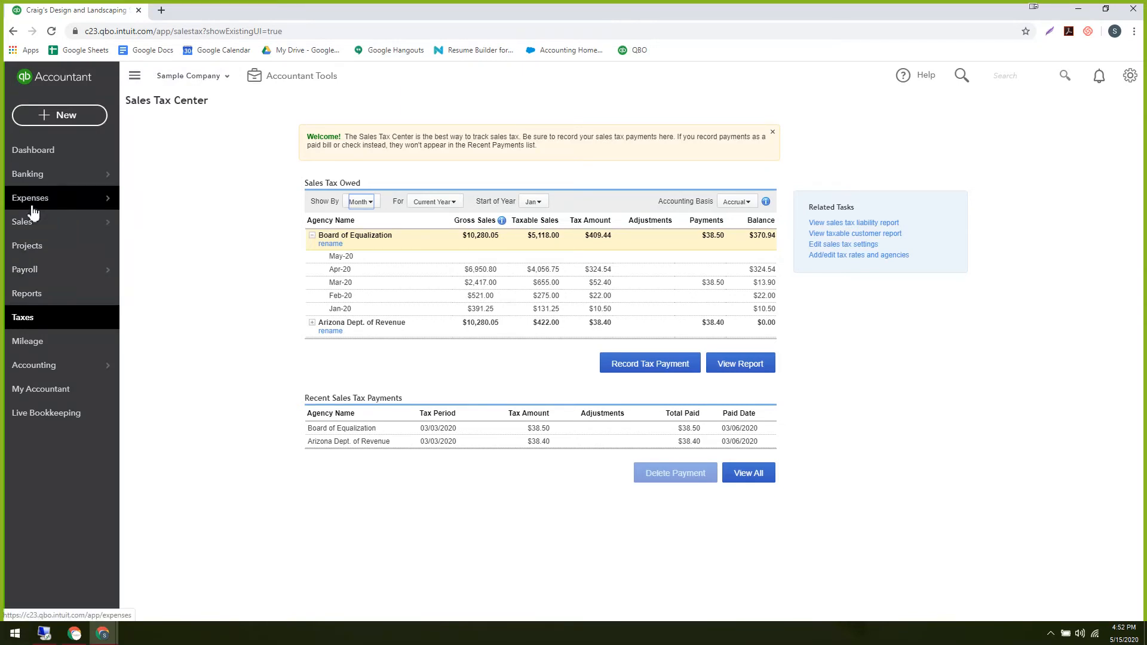
mouse_move(30, 226)
click(180, 317)
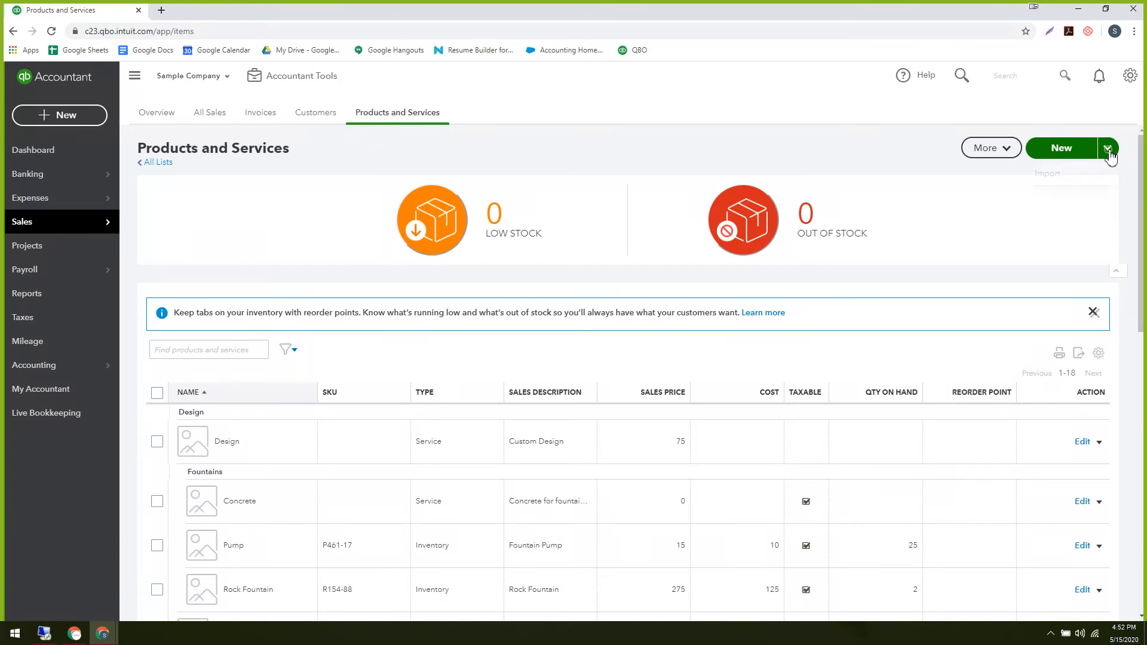
Start a new Non-inventory item from the New menu.
click(1107, 149)
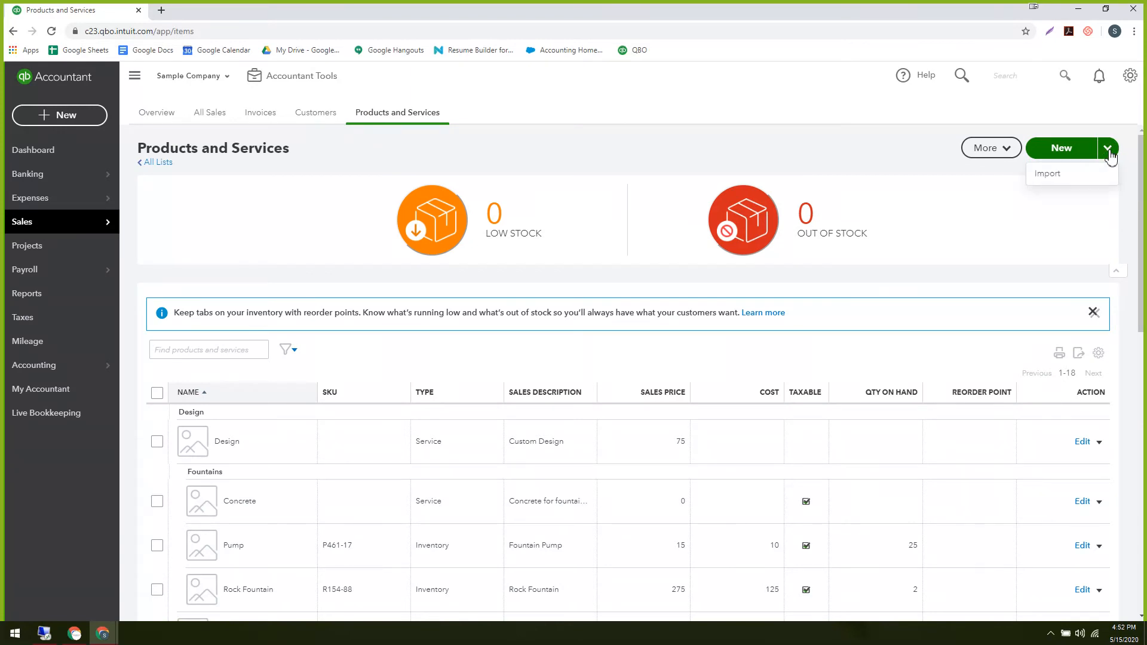
click(1073, 153)
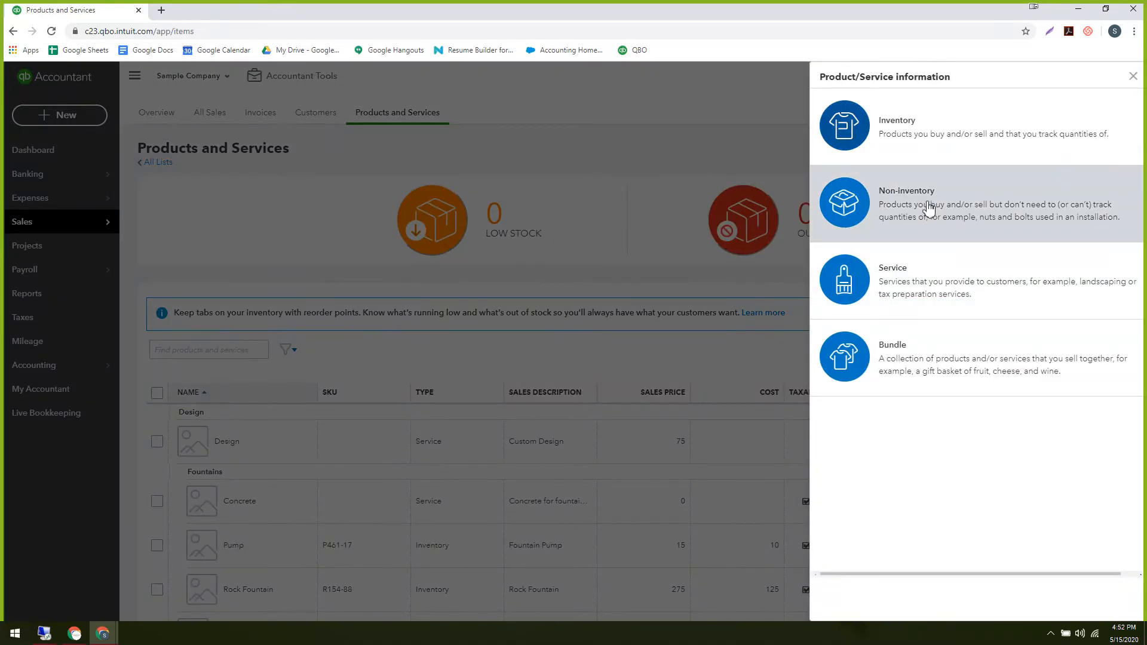
click(926, 203)
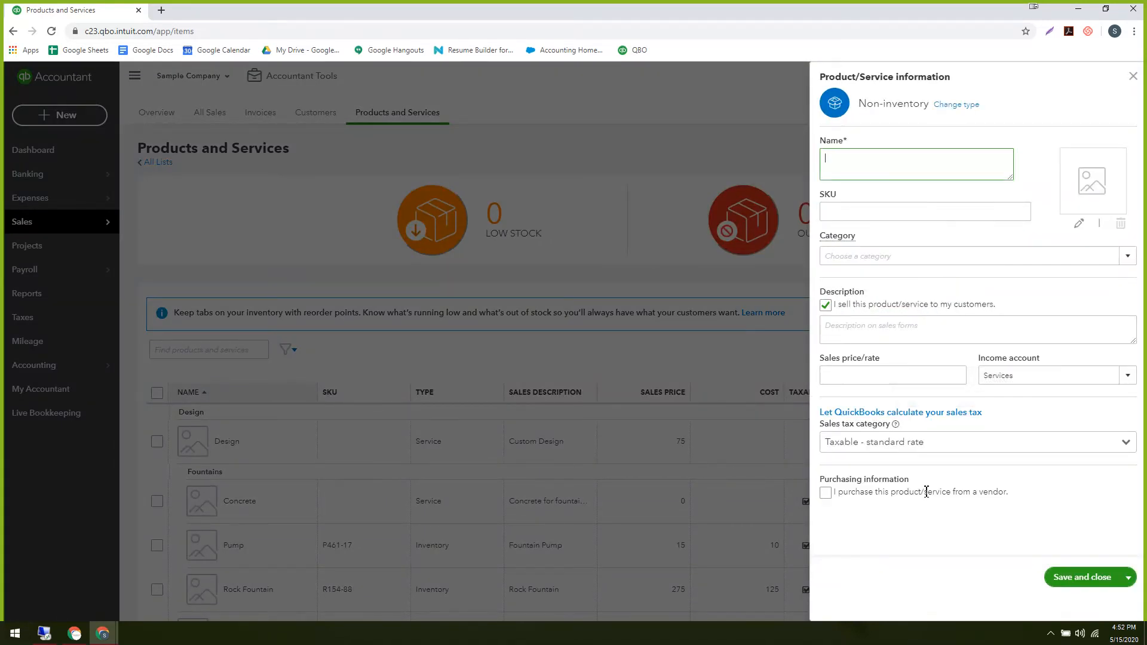
Mark the item as purchased from a vendor, keeping Services as the income account.
click(826, 493)
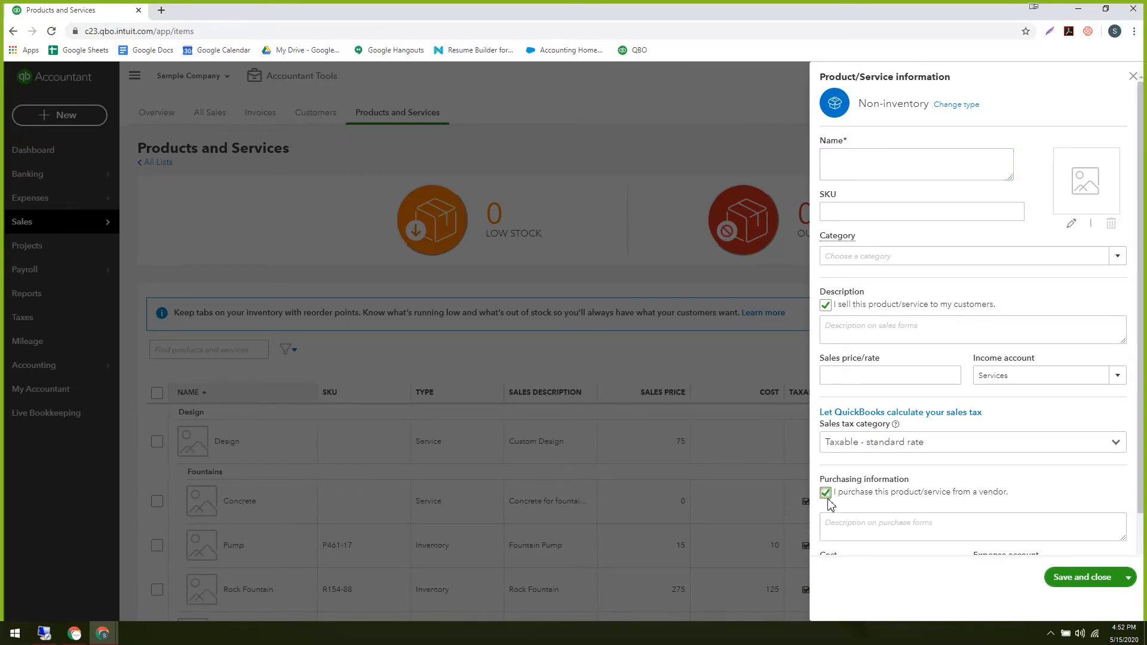
click(1014, 376)
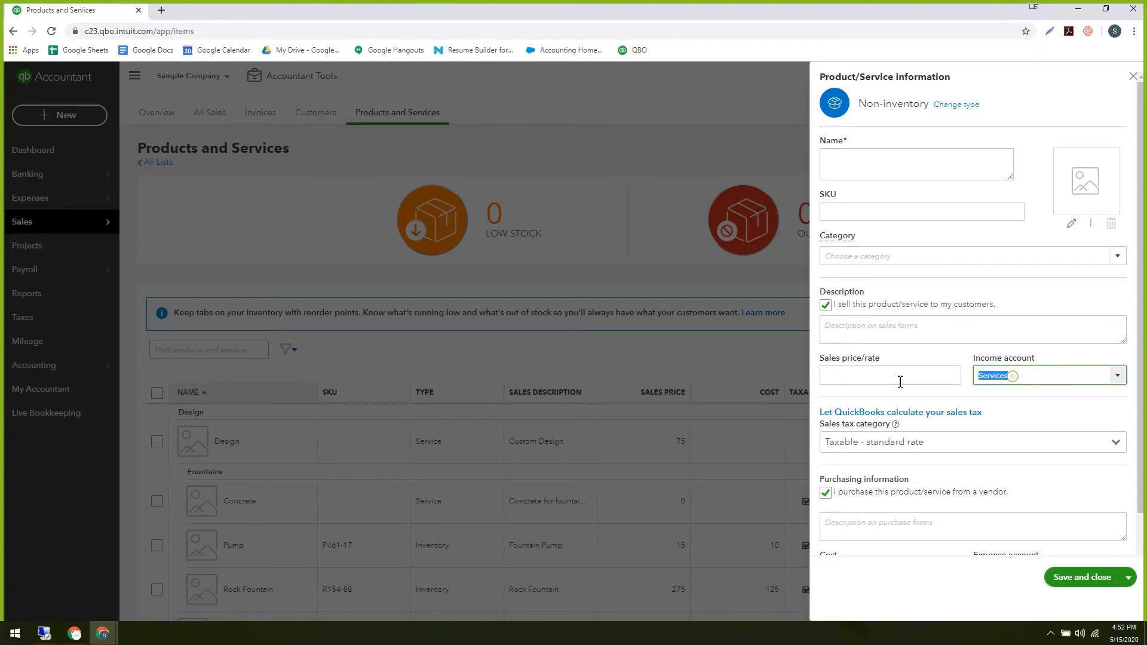
click(845, 374)
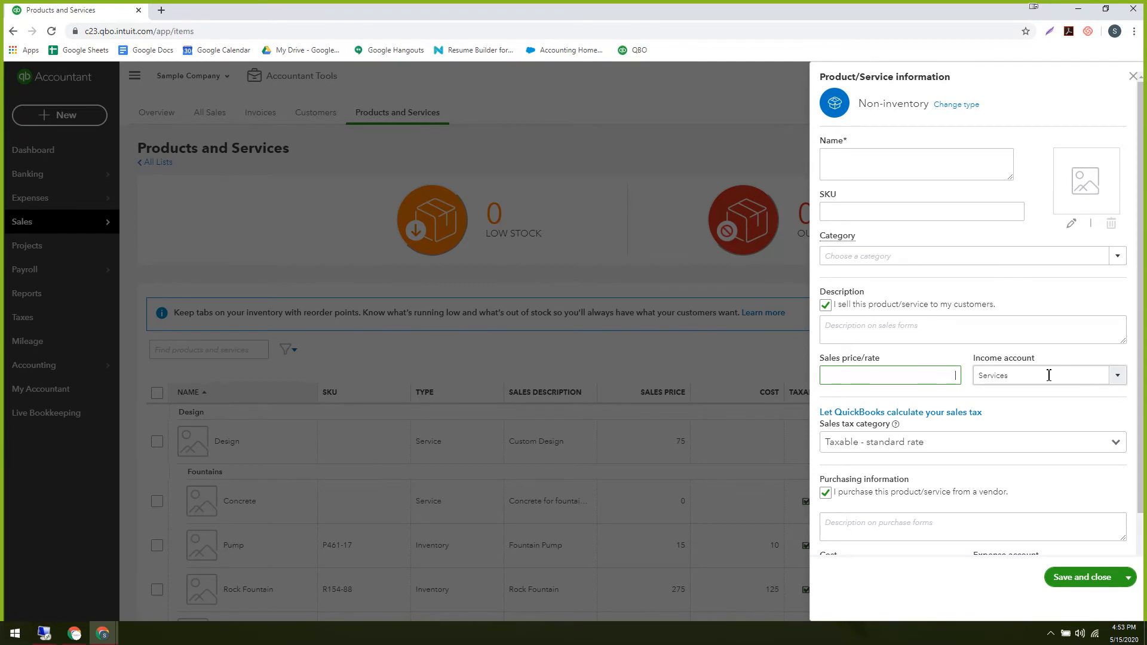
click(1116, 375)
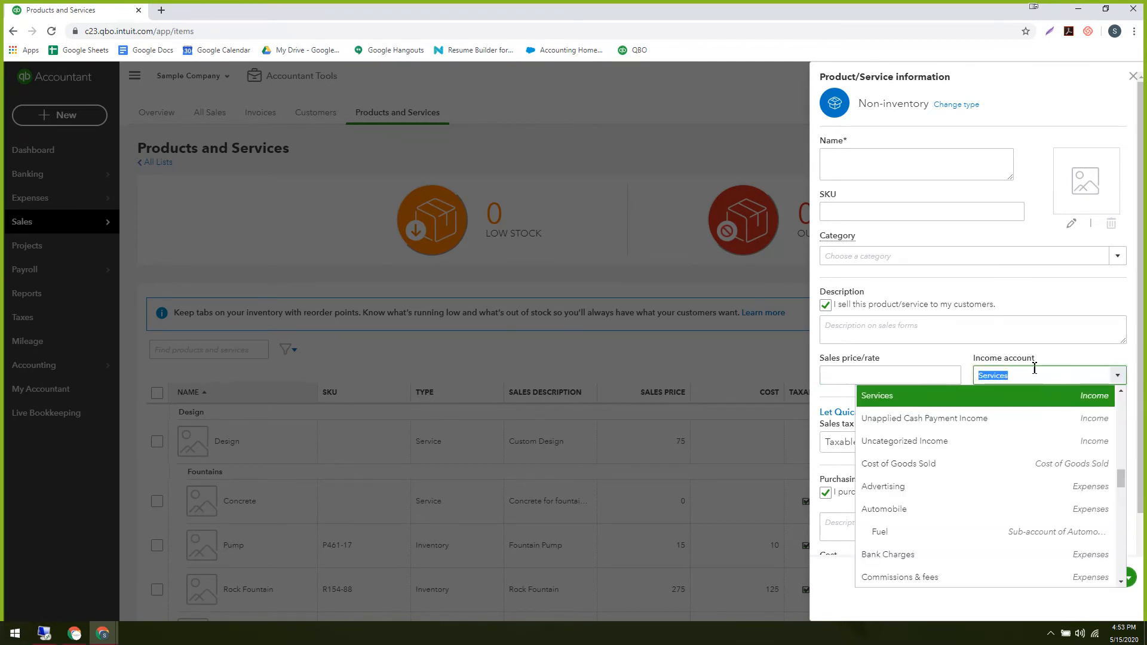
scroll(1006, 478, up, 4)
scroll(988, 496, down, 3)
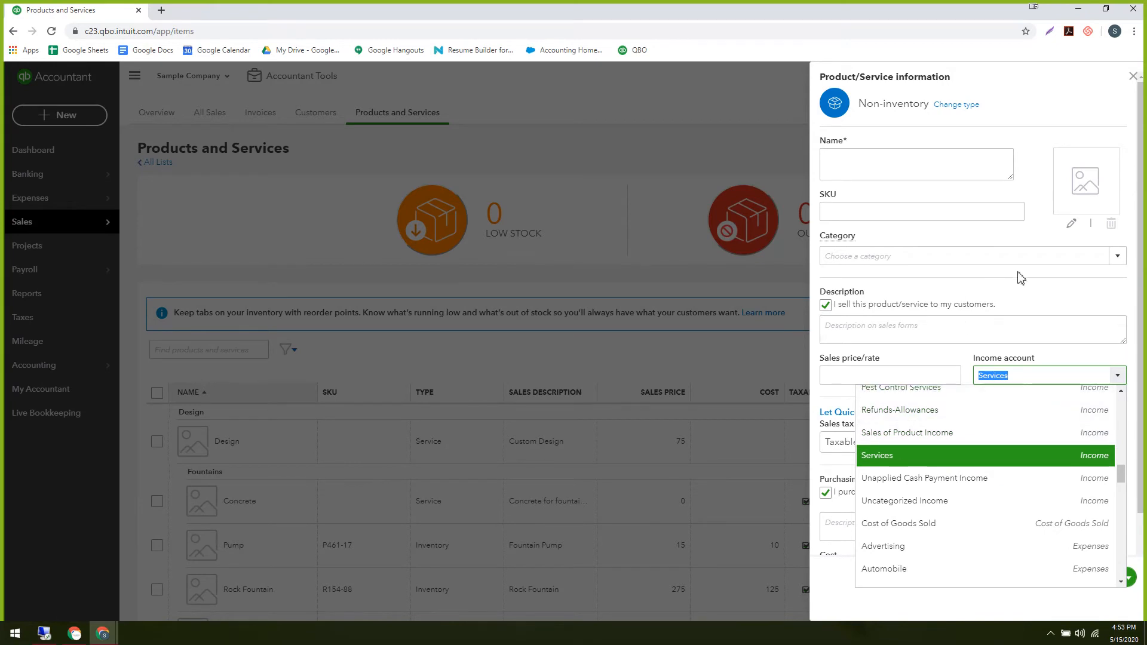
click(1052, 292)
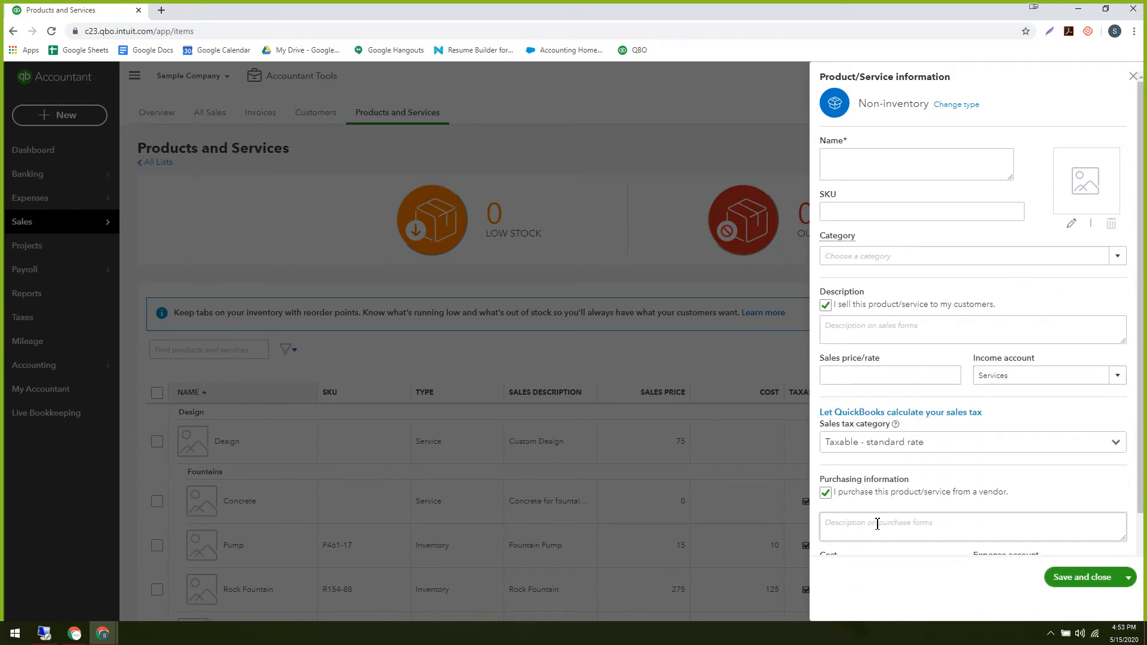
Enter 'Powder' as the purchase description and 8 as the cost.
scroll(875, 497, down, 1)
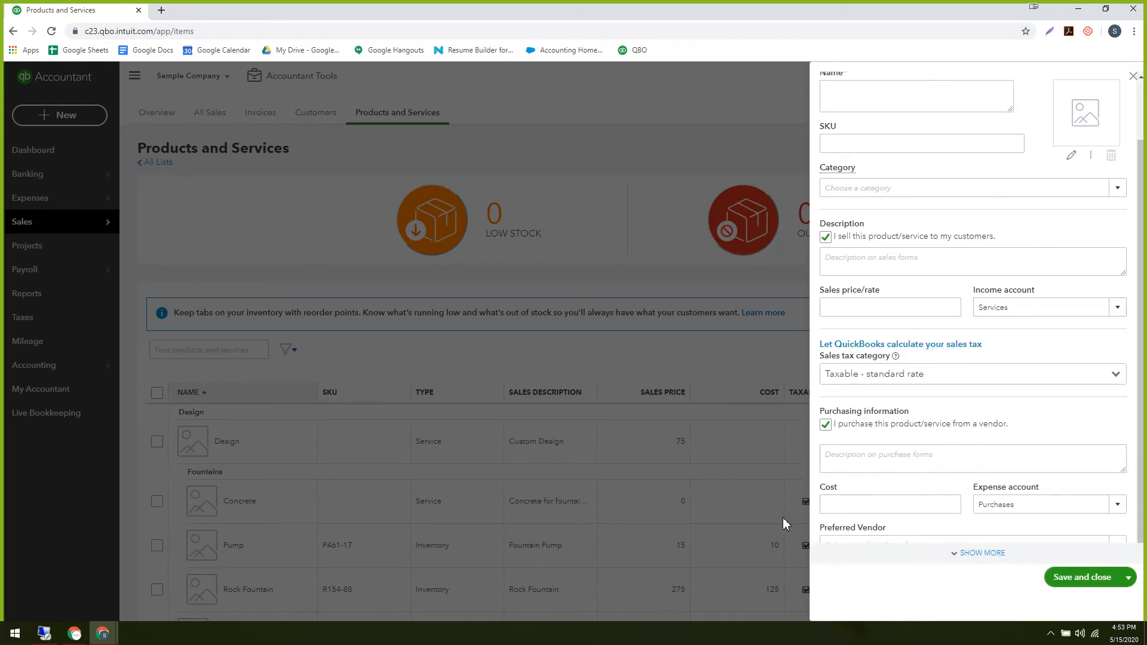
click(856, 465)
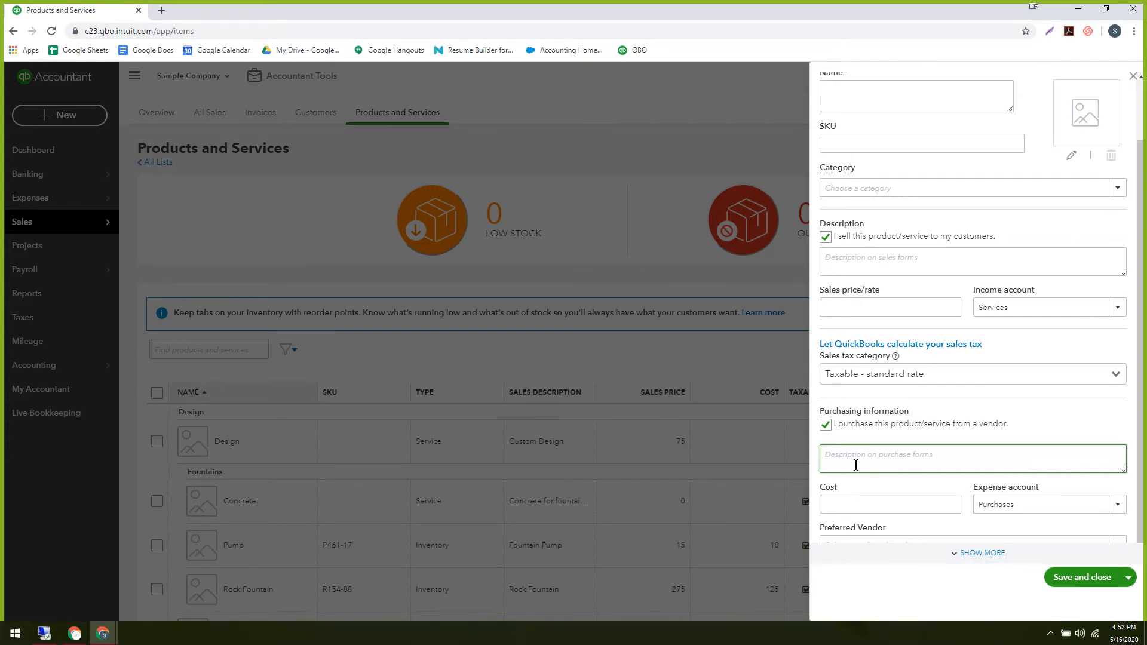
text(Powder)
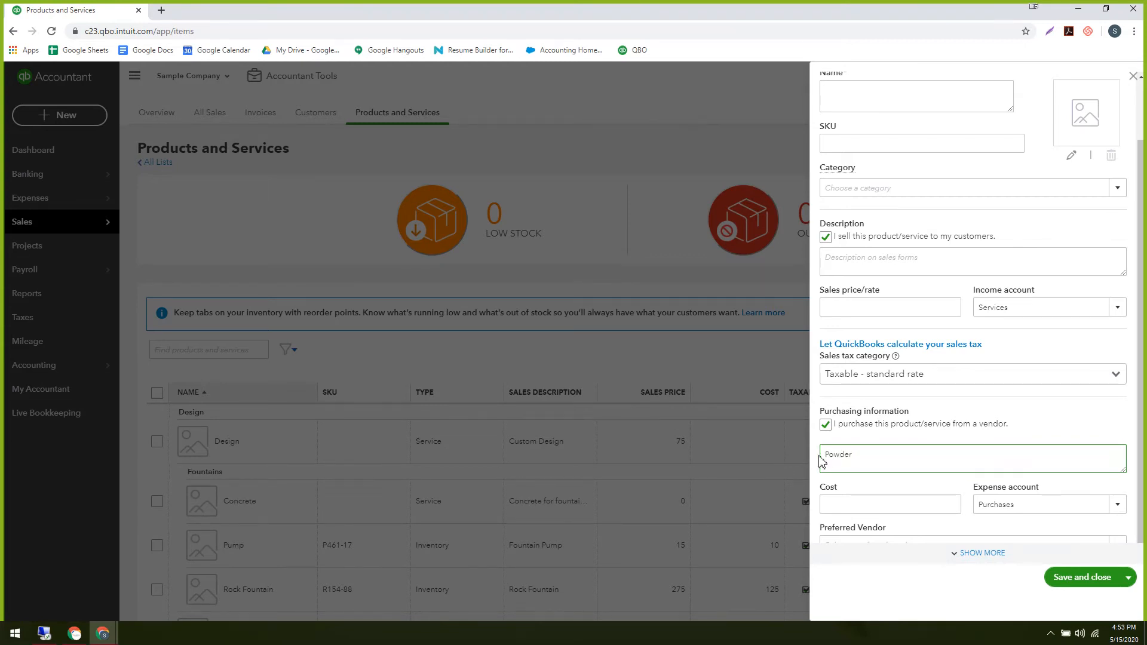
click(860, 505)
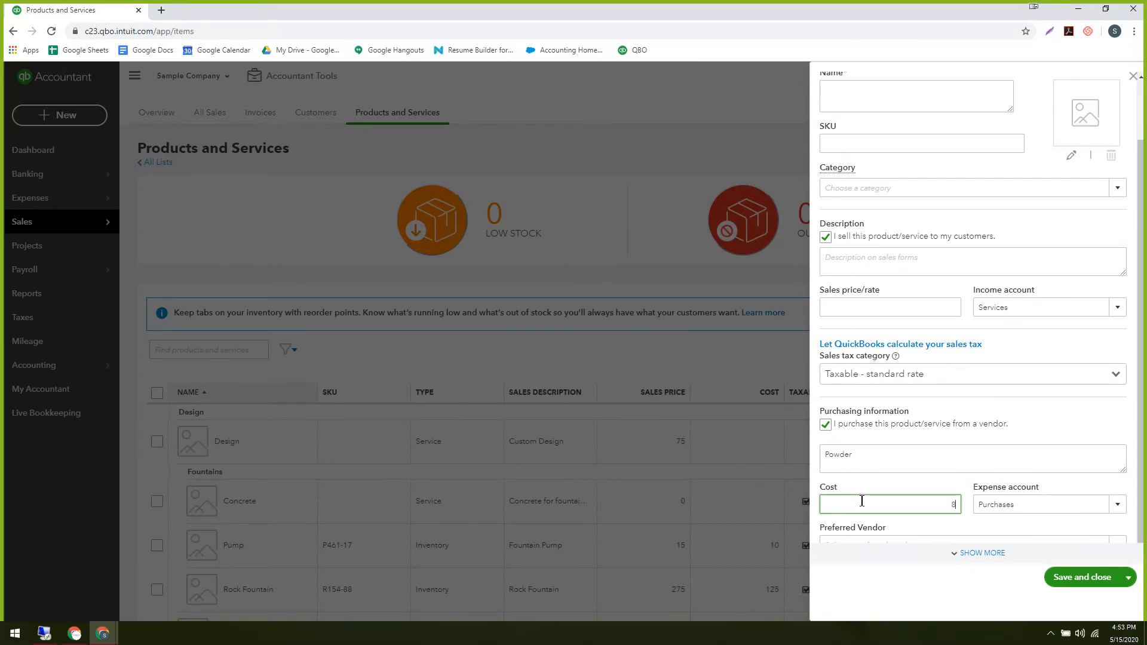
Set the expense account to Stationery & Printing, show more fields, then close the form.
click(1015, 503)
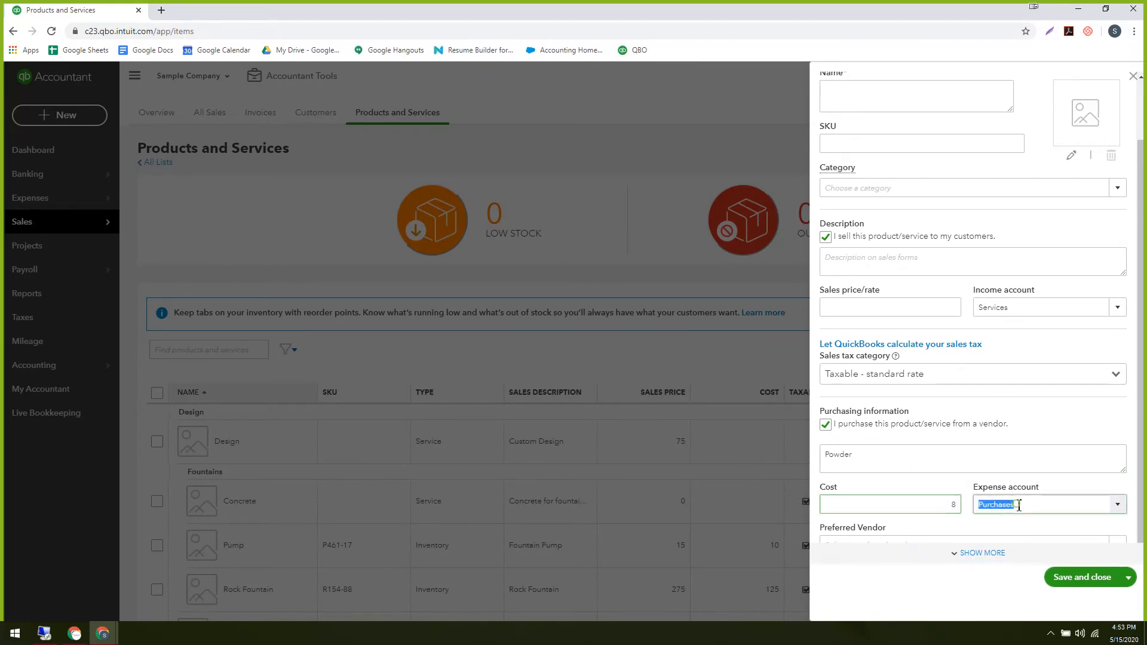
click(1121, 507)
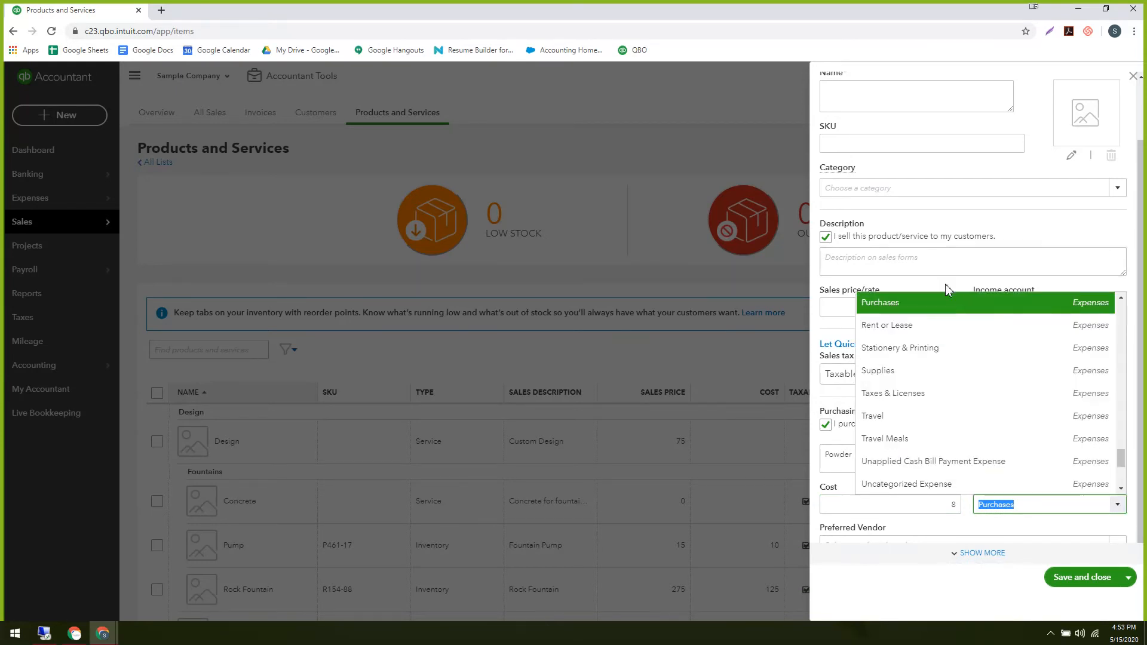
click(947, 304)
click(1116, 504)
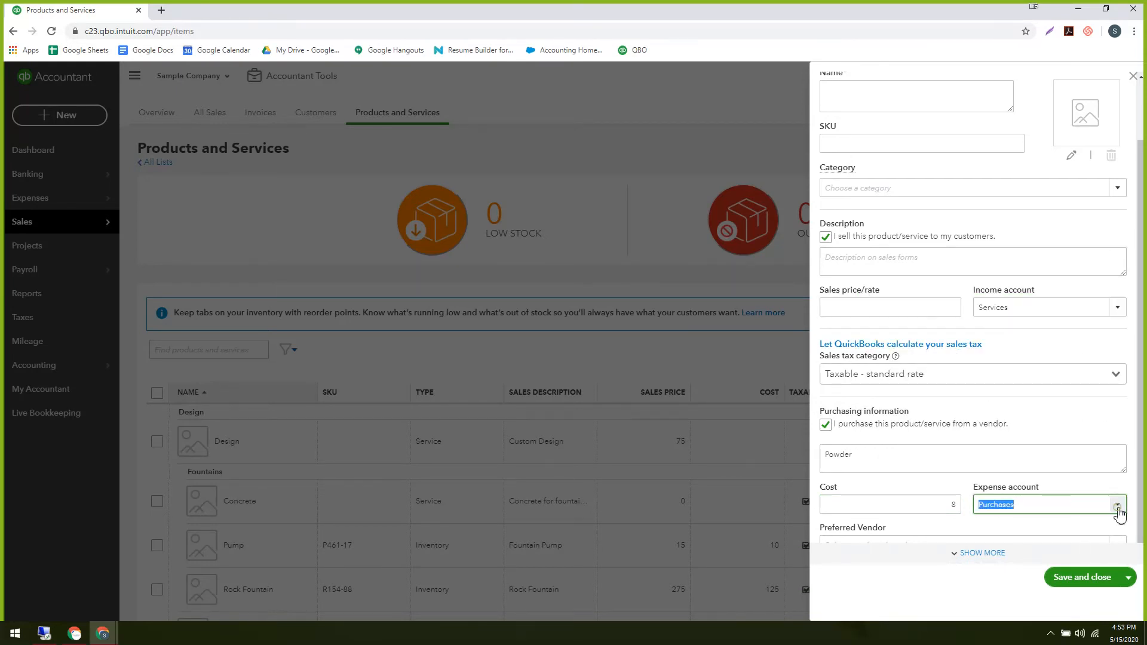
scroll(969, 383, up, 1)
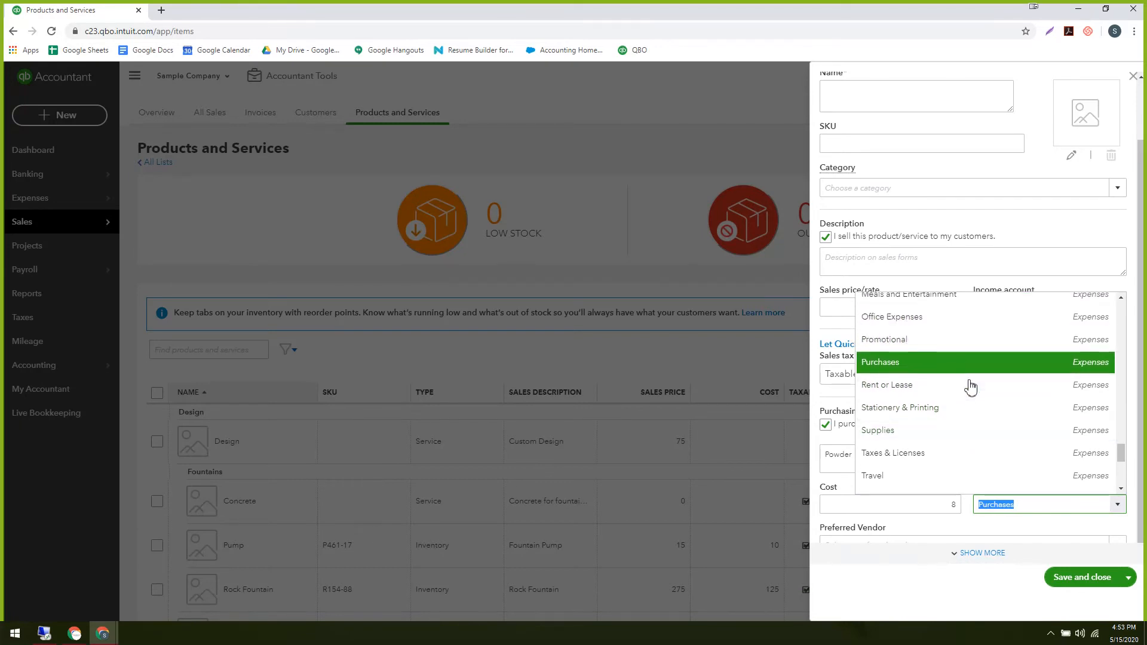
click(958, 405)
click(1117, 504)
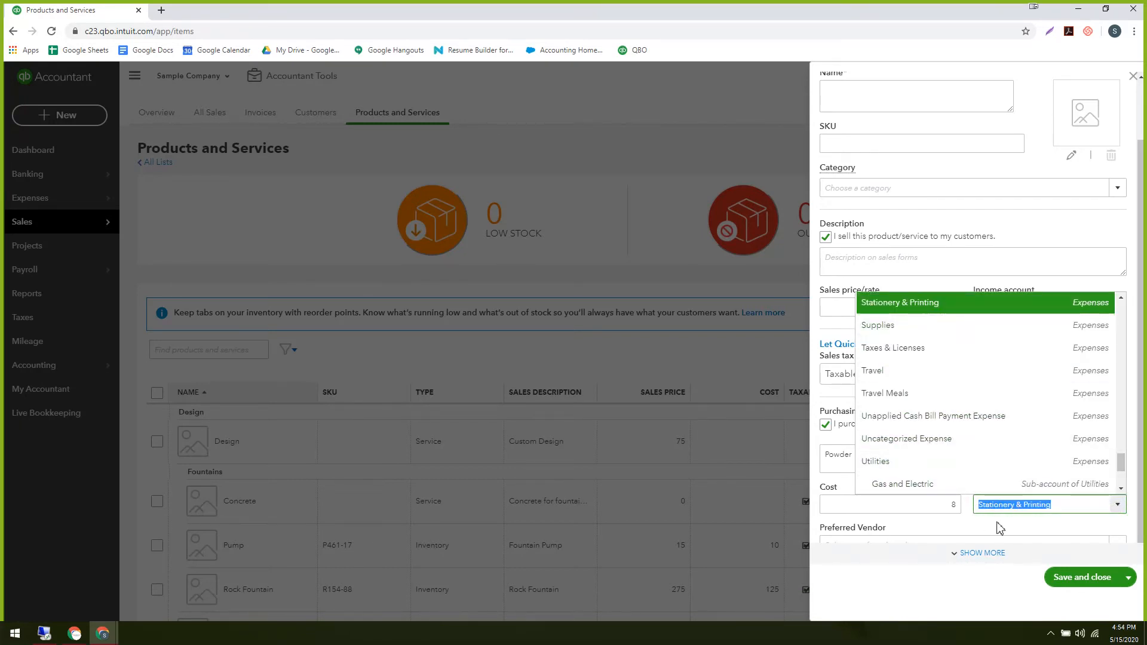
click(996, 523)
click(1114, 503)
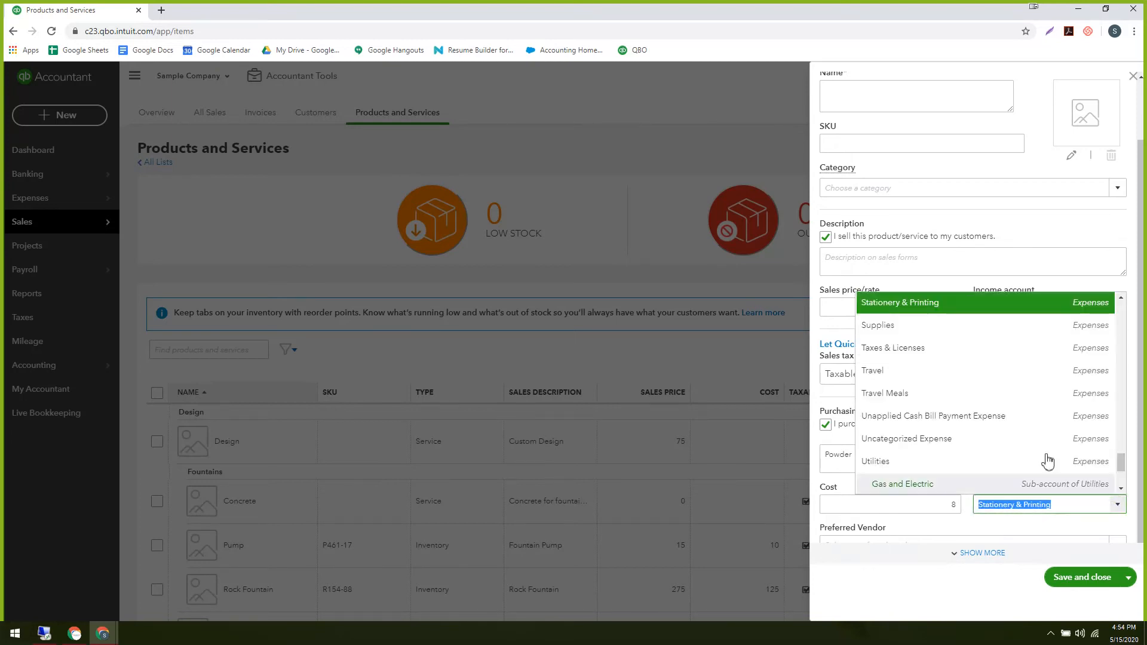
scroll(956, 359, up, 8)
scroll(937, 351, down, 10)
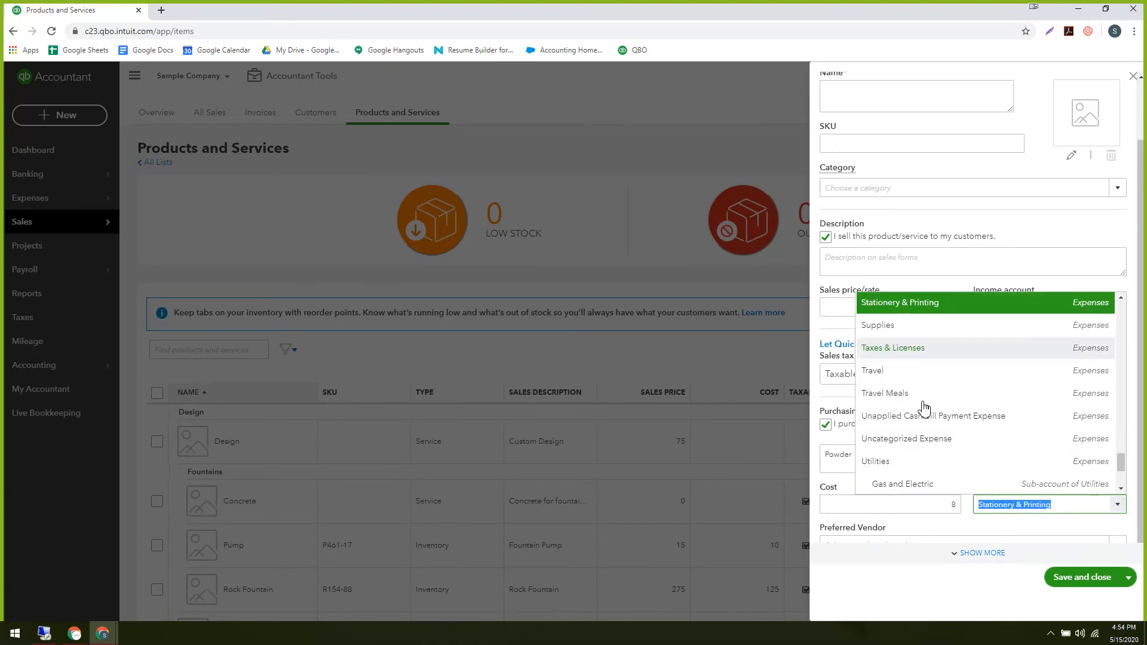
click(1056, 210)
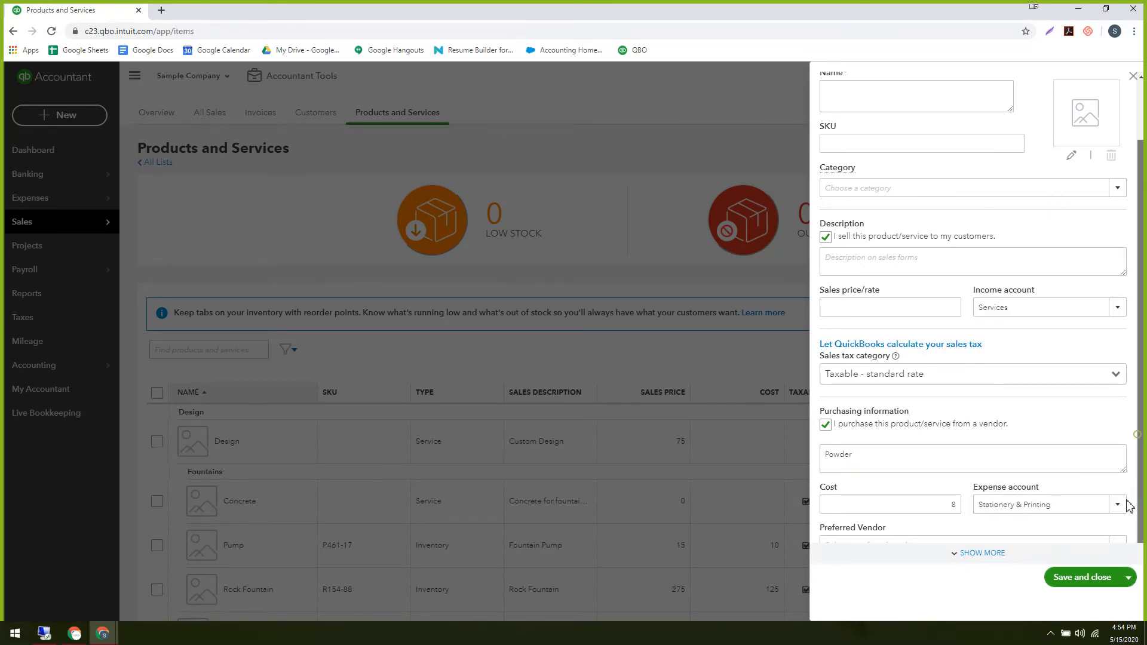
click(978, 554)
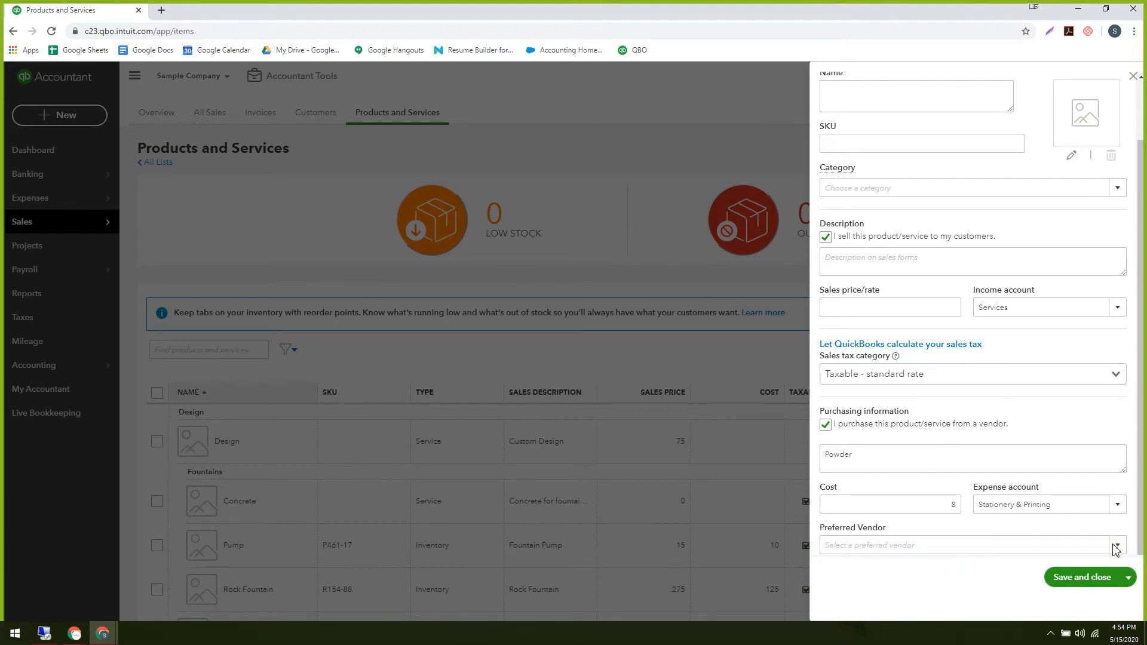
click(1133, 76)
Switch to the Client onboarding Google Slides presentation showing the pesticide quiz slide.
mouse_move(103, 633)
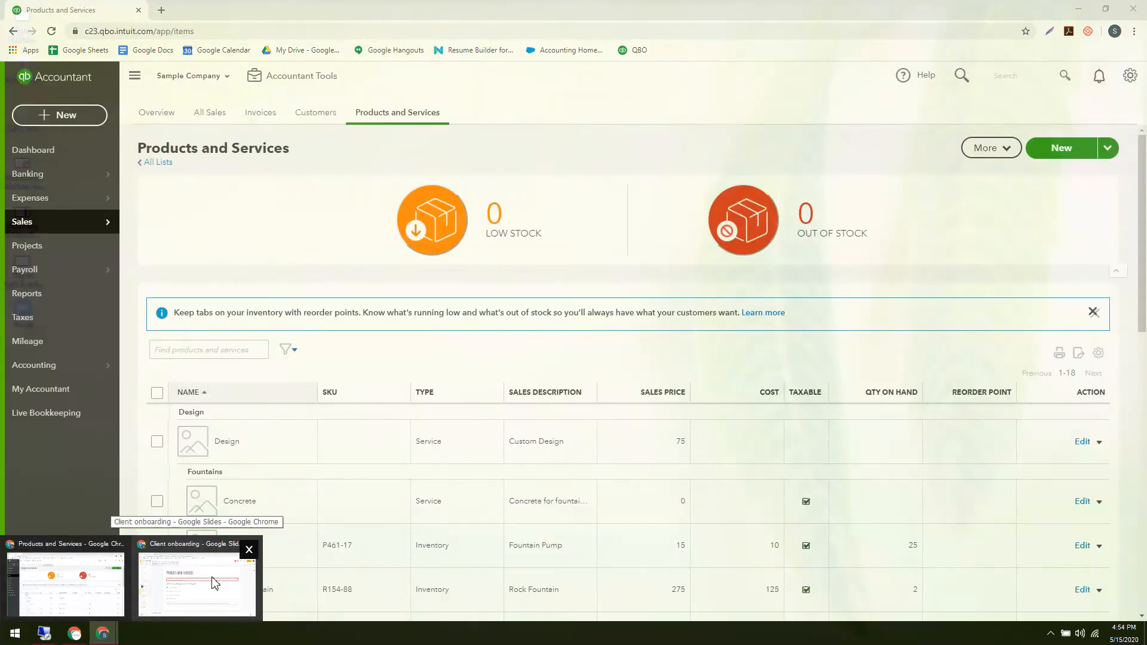
click(185, 589)
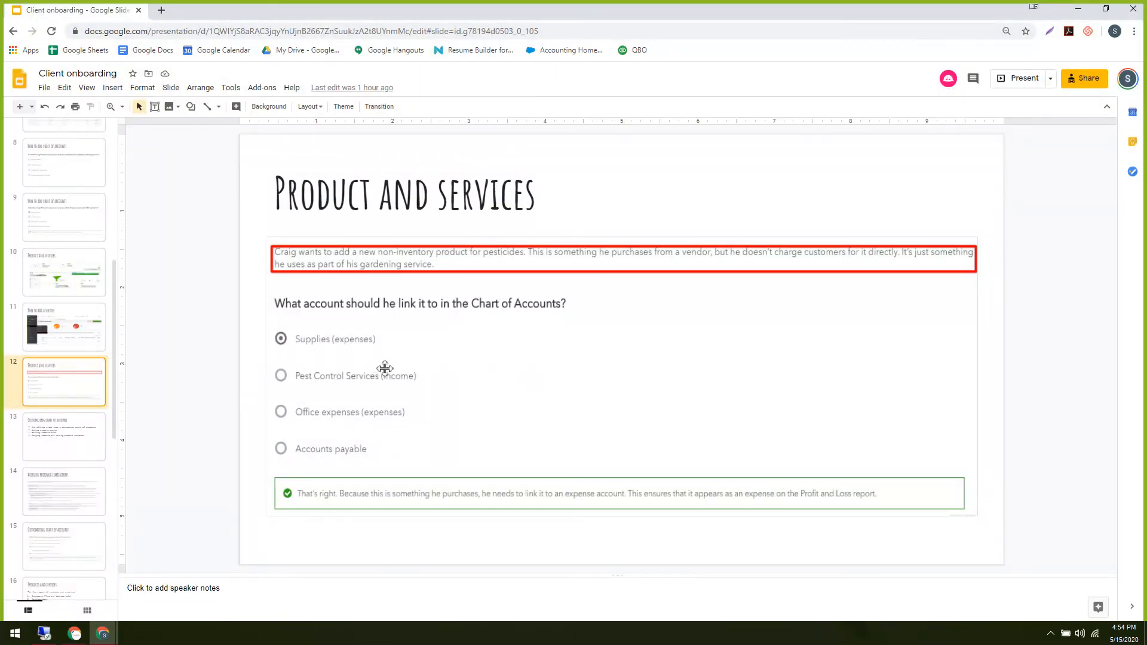
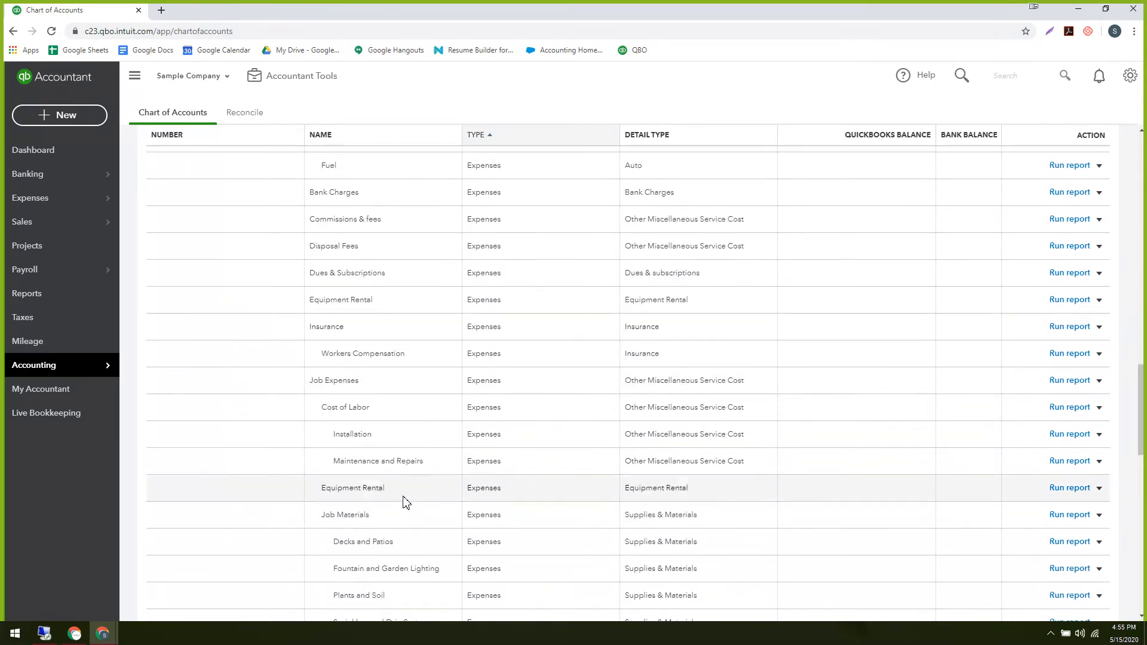
scroll(377, 414, down, 3)
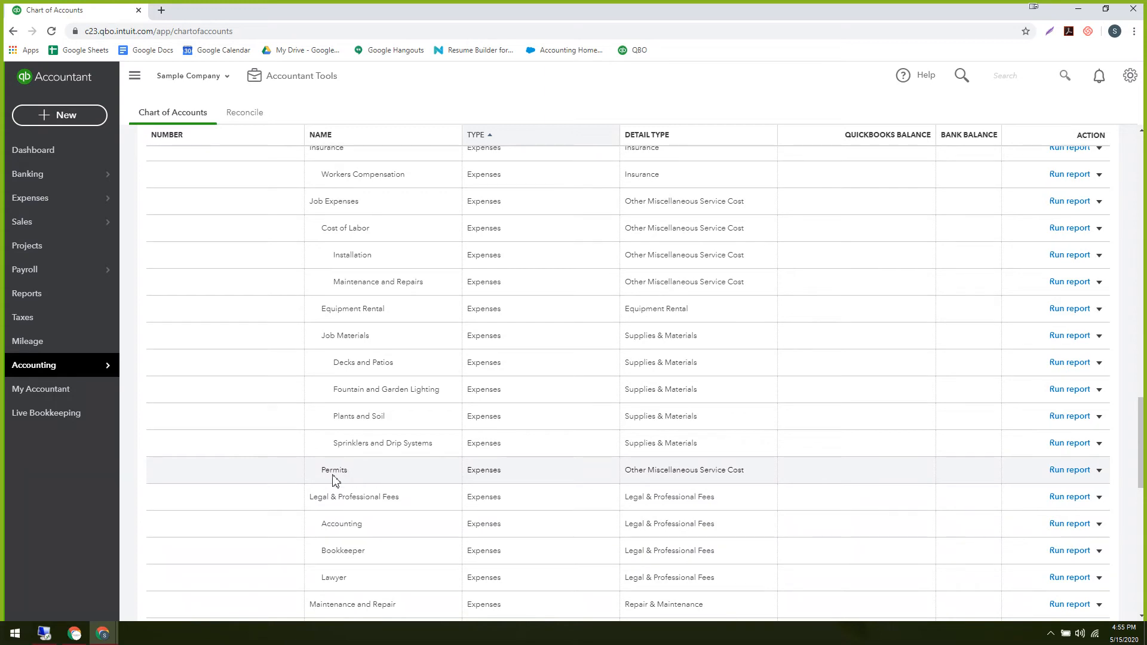
scroll(358, 475, down, 1)
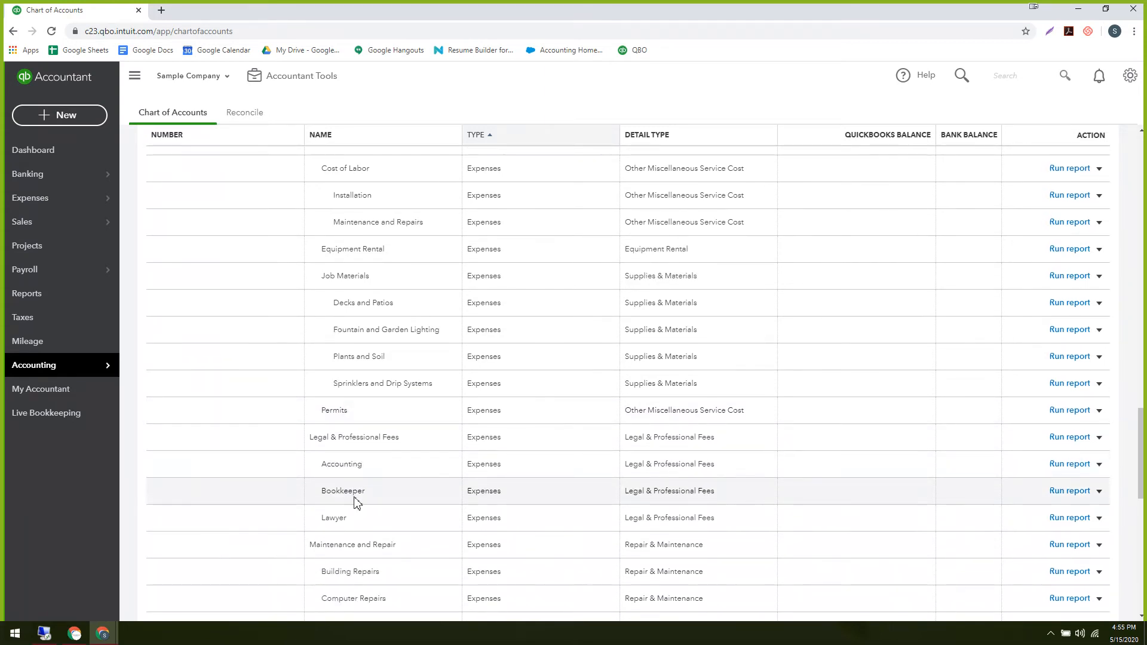
scroll(353, 499, down, 1)
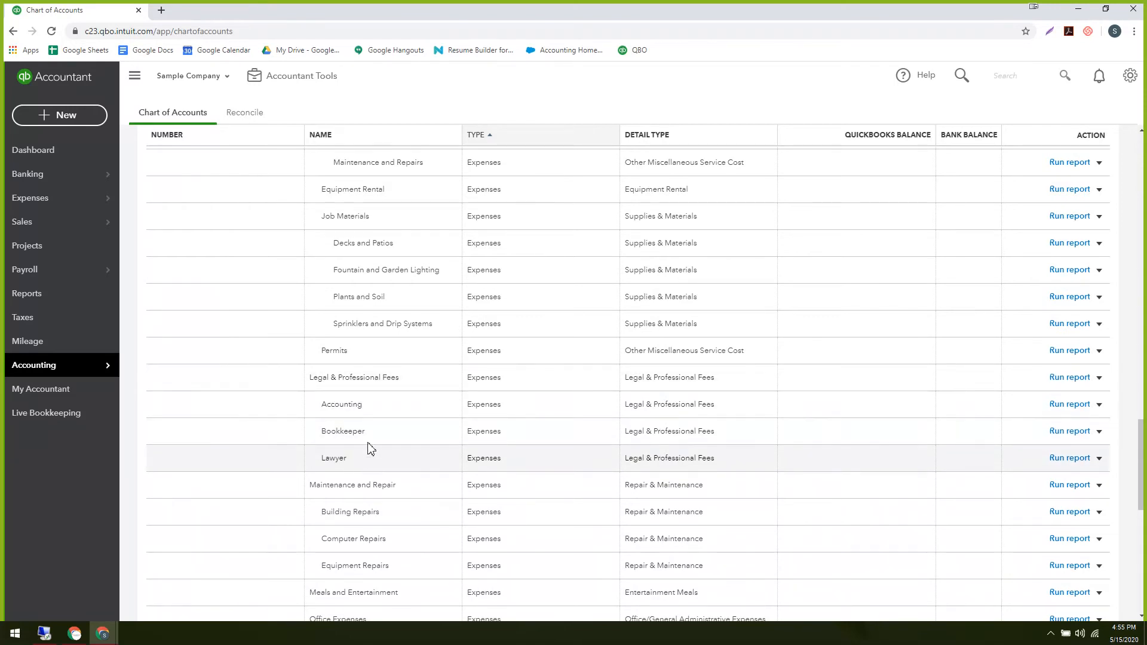
scroll(385, 427, down, 1)
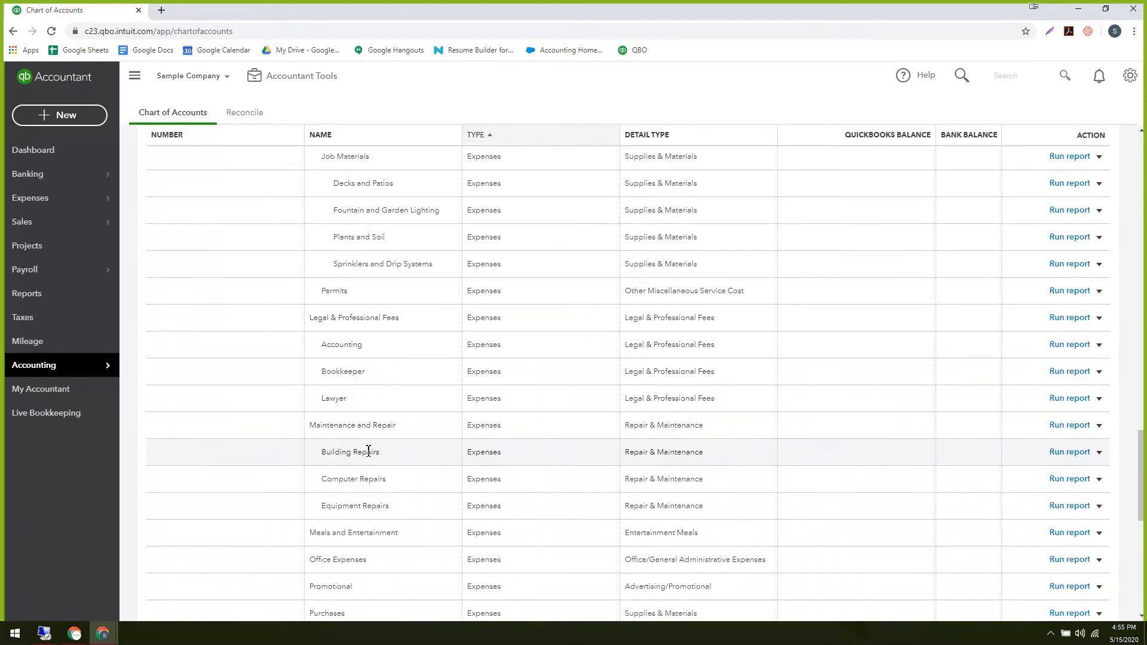
scroll(374, 447, up, 2)
scroll(374, 441, down, 1)
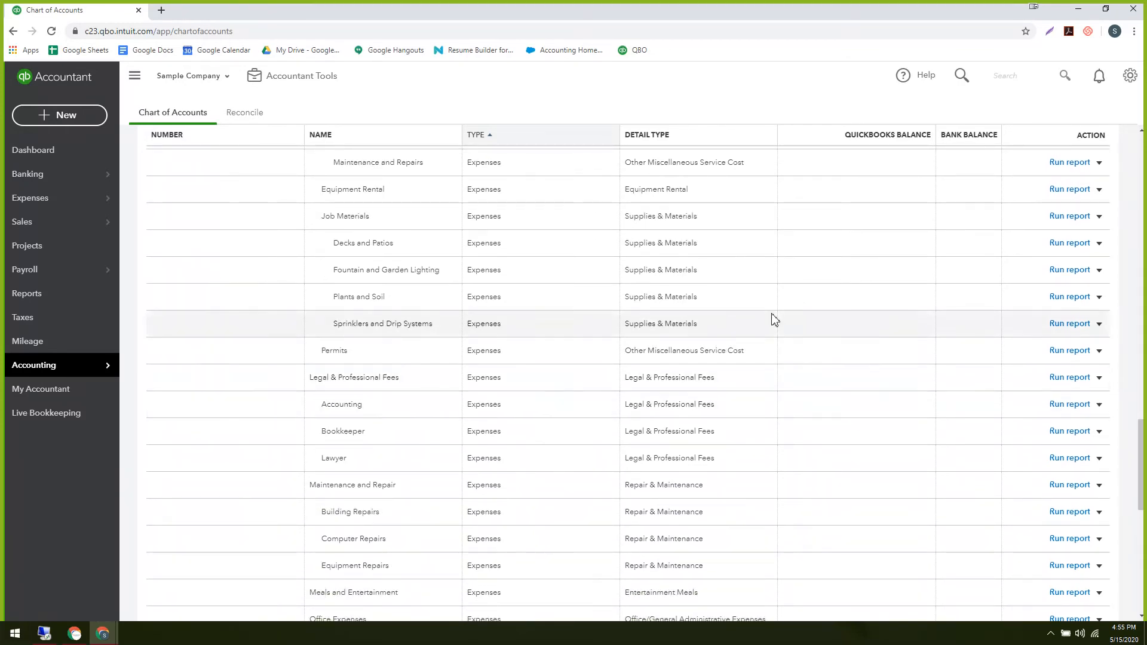
Open and close the Sprinklers and Drip Systems account editor, then show the Permits account's actions.
click(1099, 323)
click(1049, 344)
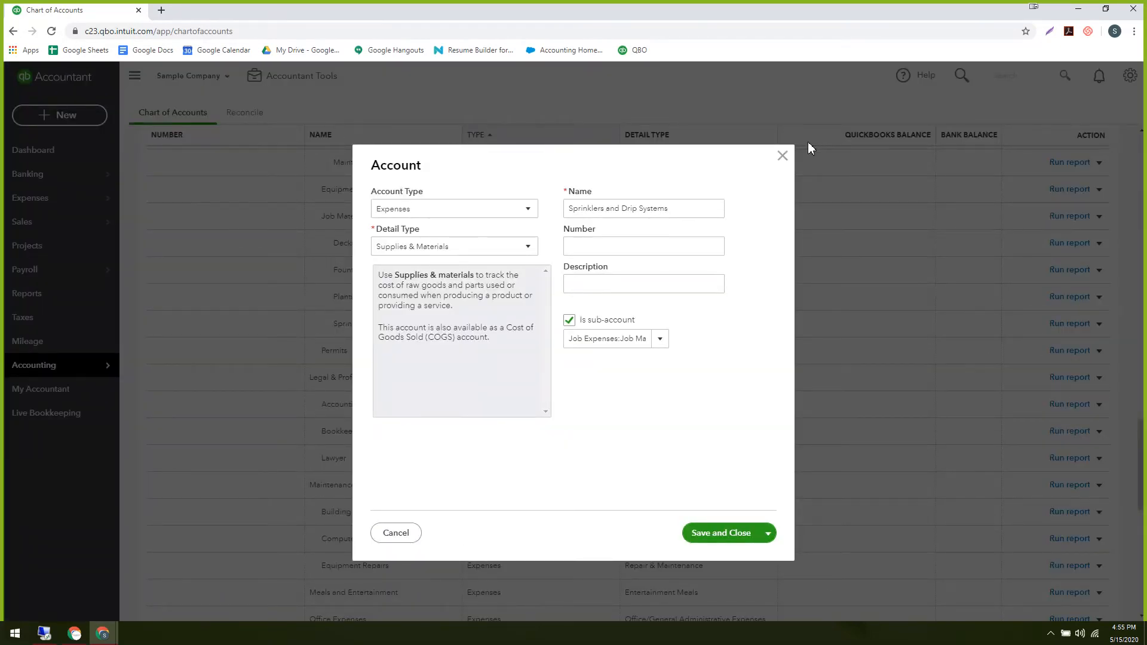
click(783, 156)
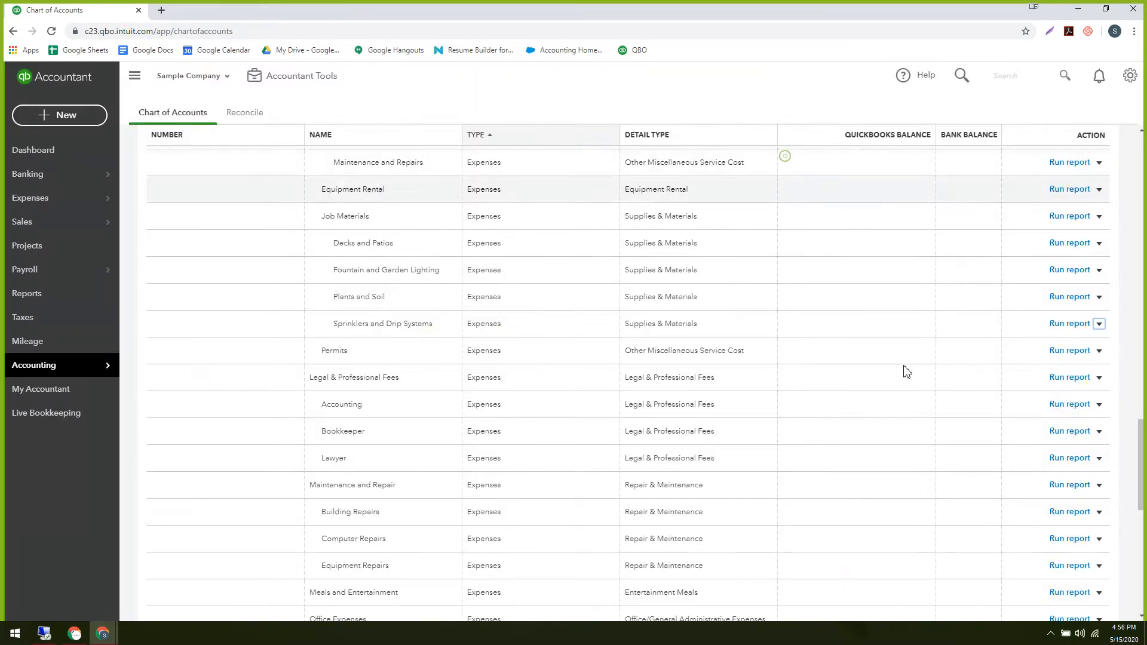
click(1100, 352)
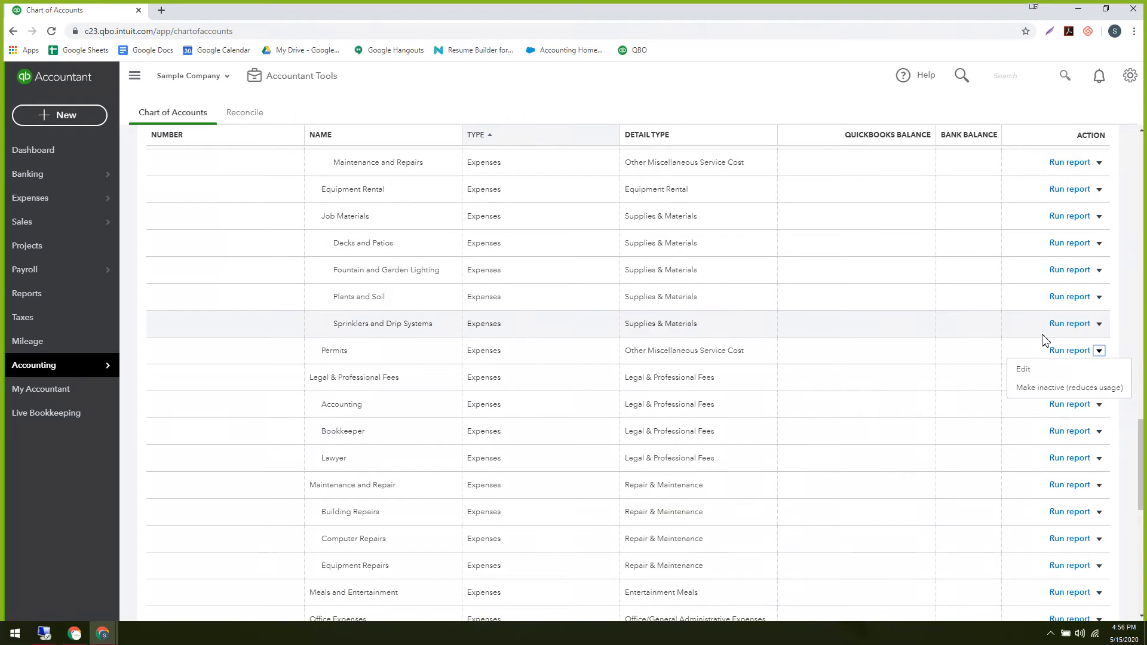
Return to the top of the Chart of Accounts, then show slide 14 'Account editingh limitations' in Client onboarding.
scroll(969, 384, down, 5)
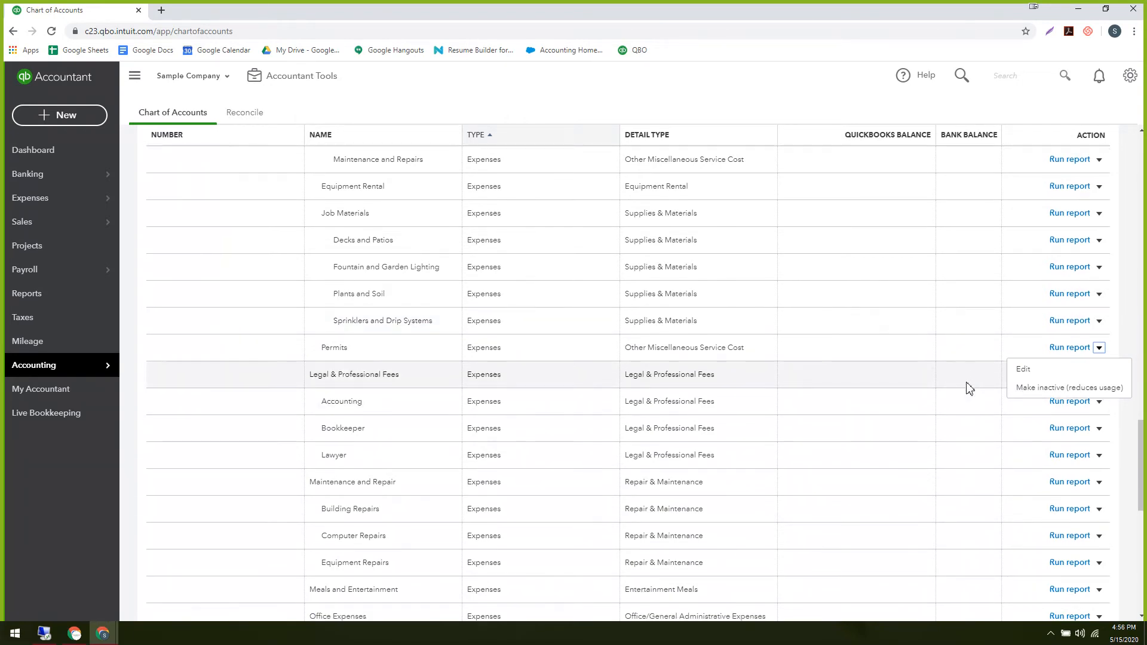
scroll(968, 374, up, 5)
scroll(968, 375, up, 9)
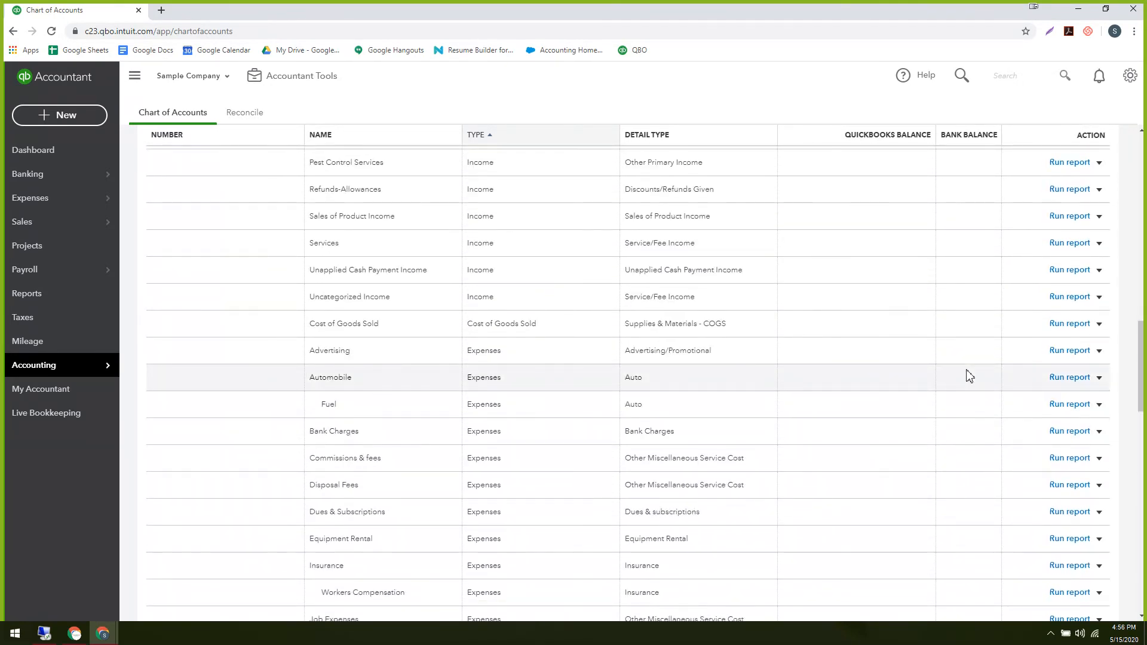
scroll(969, 375, up, 15)
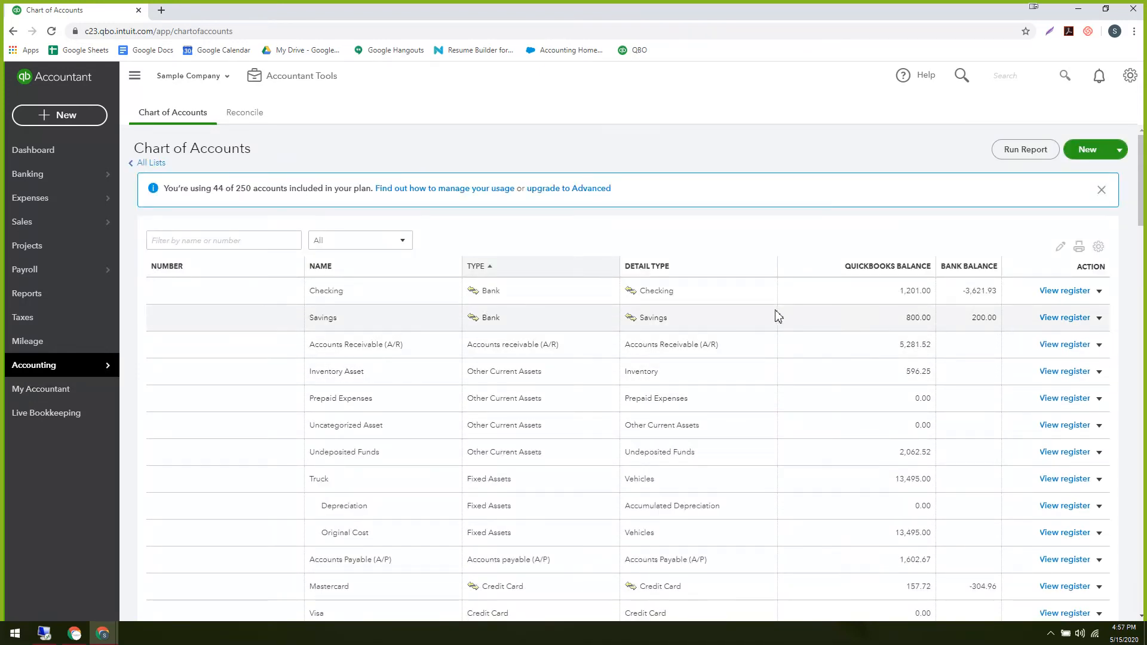
scroll(775, 312, down, 3)
scroll(775, 312, up, 3)
click(102, 633)
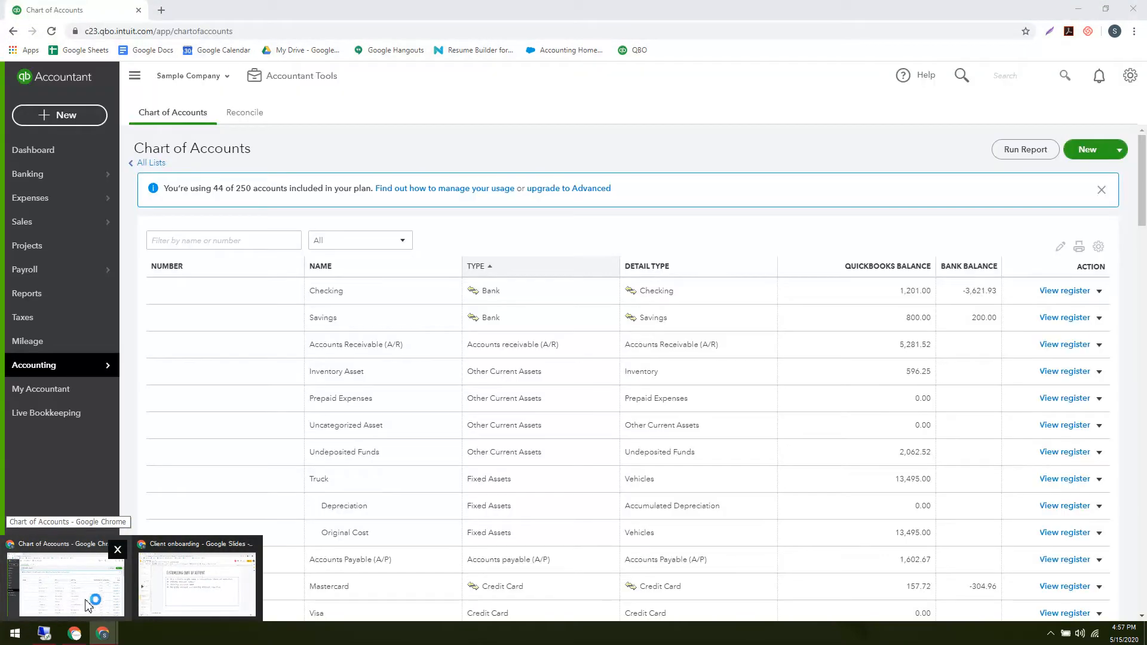
click(87, 604)
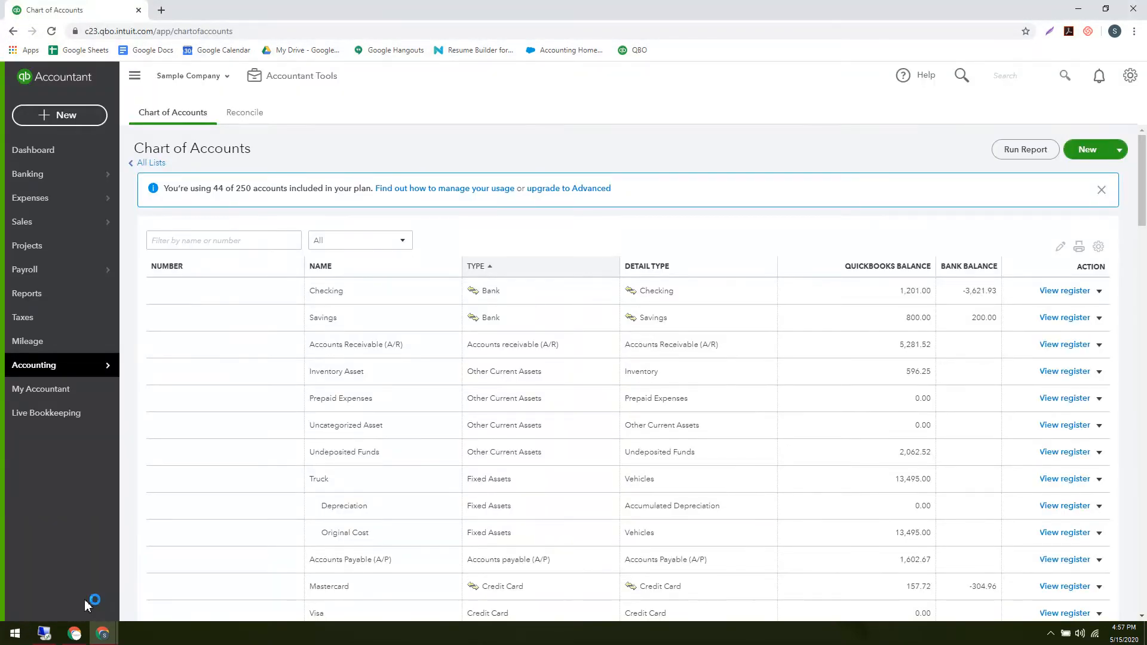
click(192, 597)
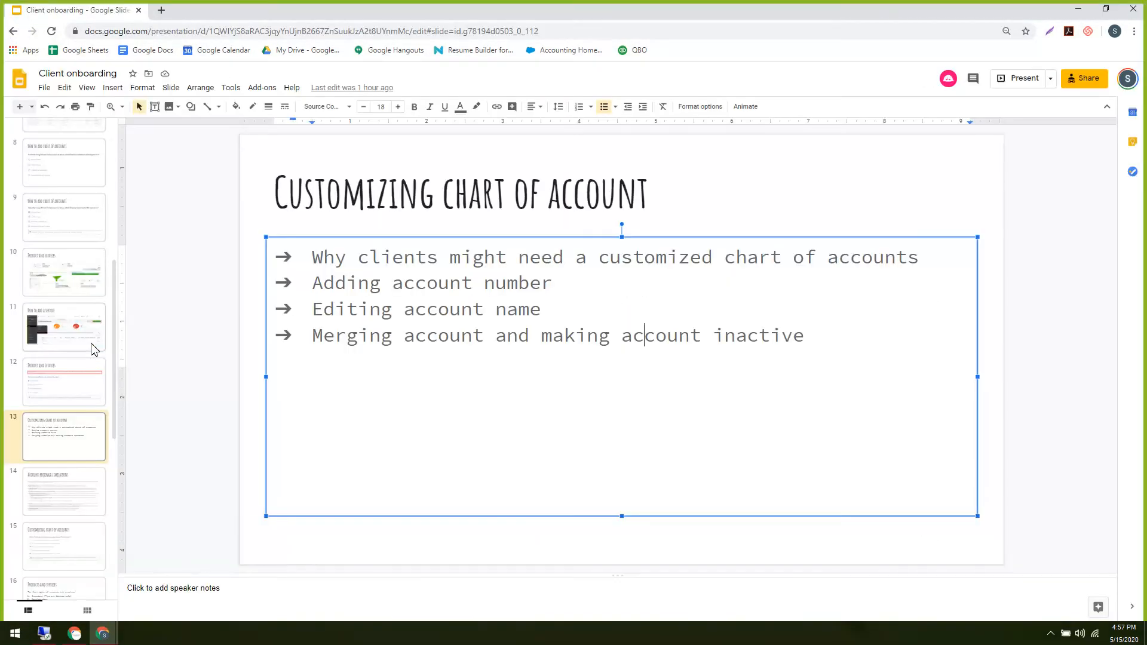
scroll(83, 388, down, 2)
click(58, 362)
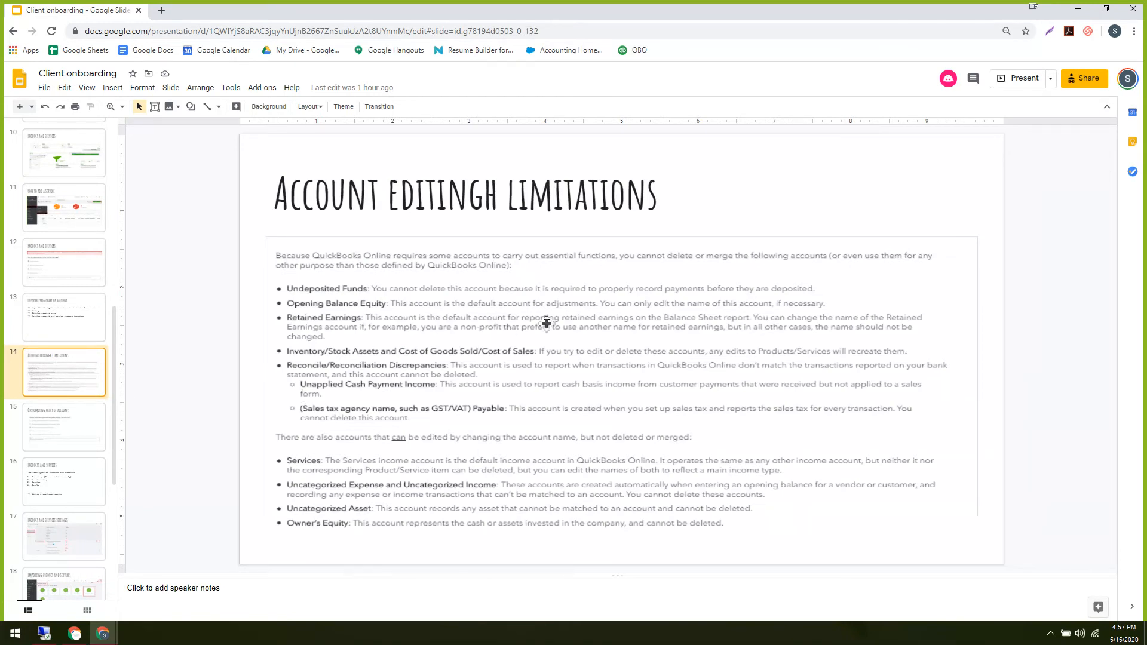
Display slide 15, the 'Customizing chart of accounts' quiz with two answers marked correct.
scroll(90, 384, down, 5)
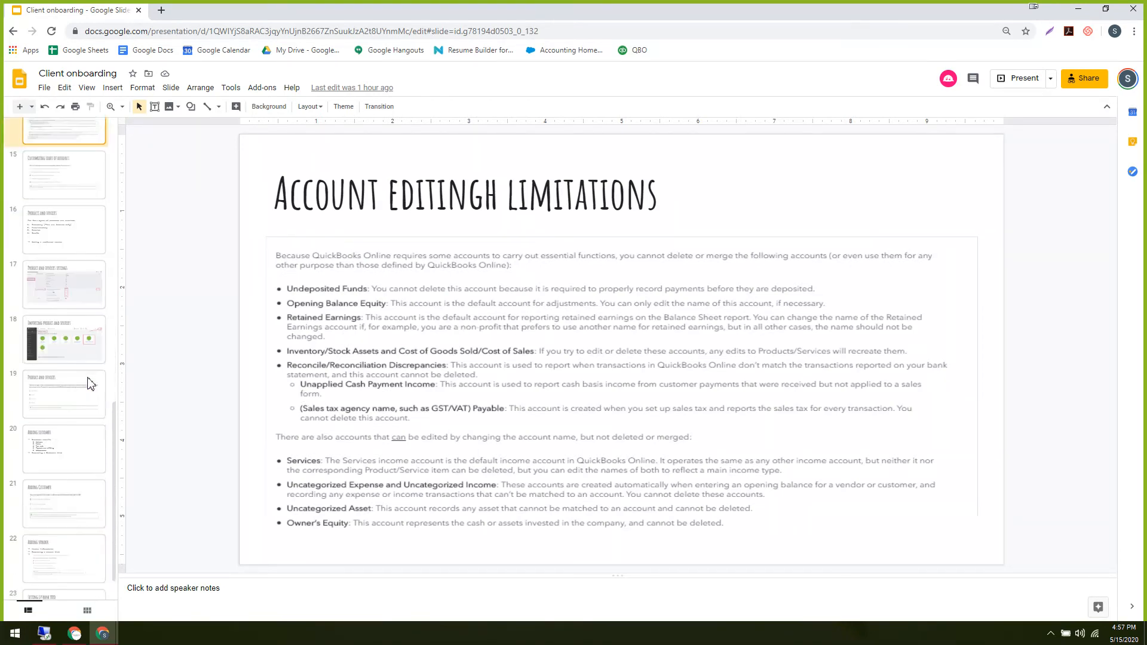
scroll(90, 384, up, 3)
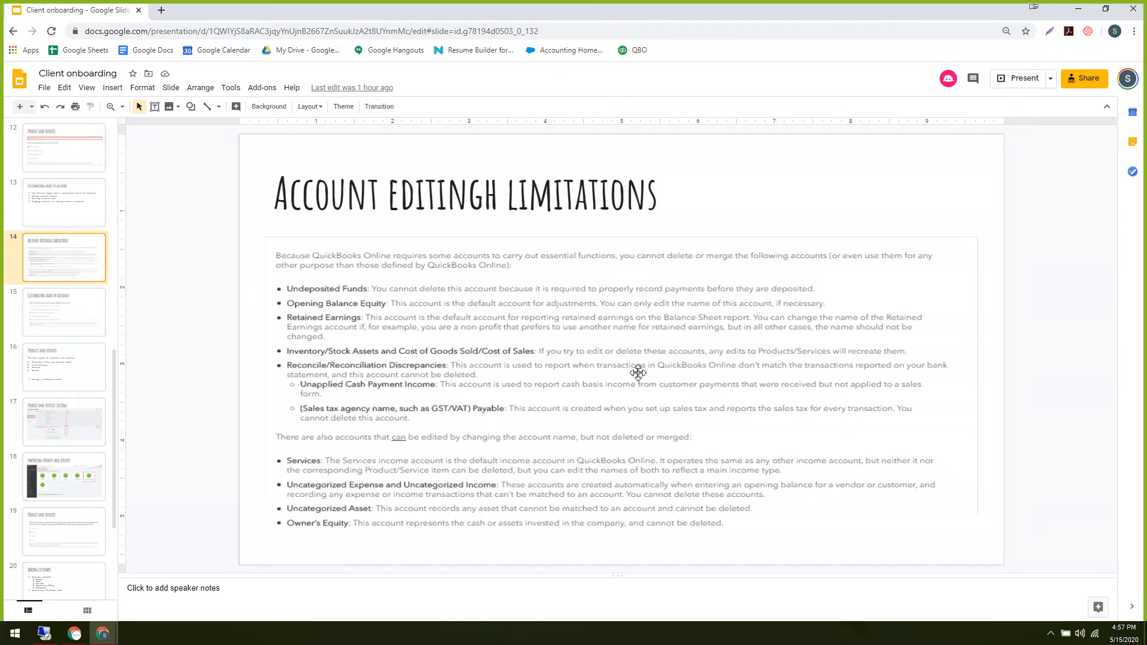
key(Down)
key(Up)
click(59, 316)
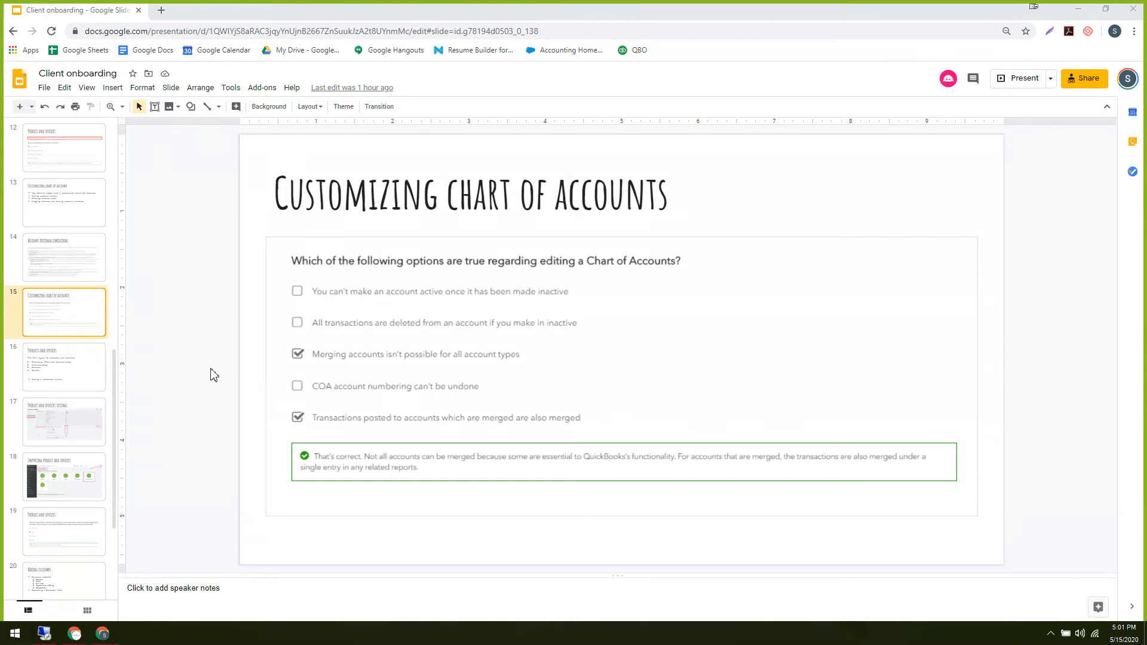
Step through Products and services to slide 17, showing the QuickBooks sales settings screenshot.
key(Down)
key(Up)
scroll(90, 448, down, 3)
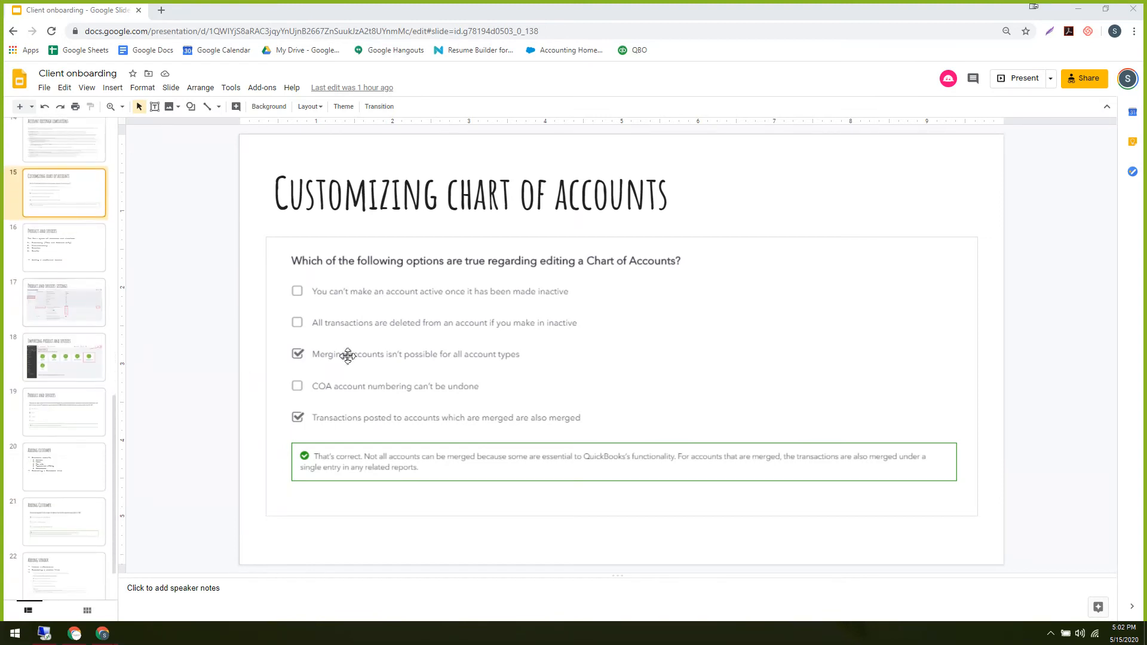
key(Down)
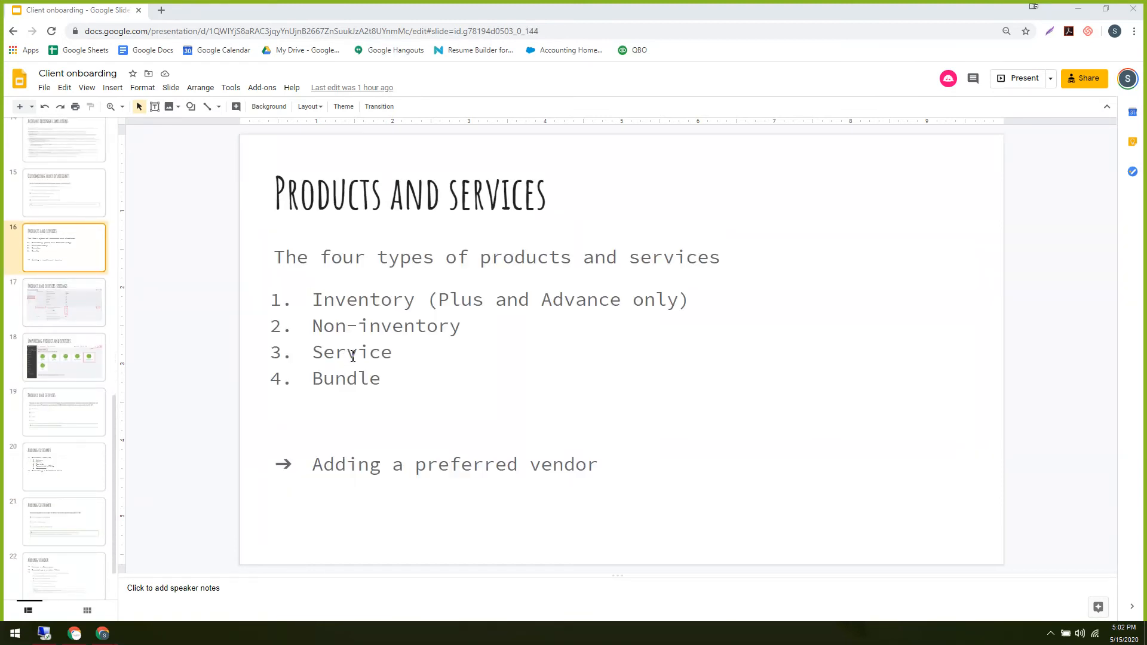
key(Down)
key(Up)
key(Down)
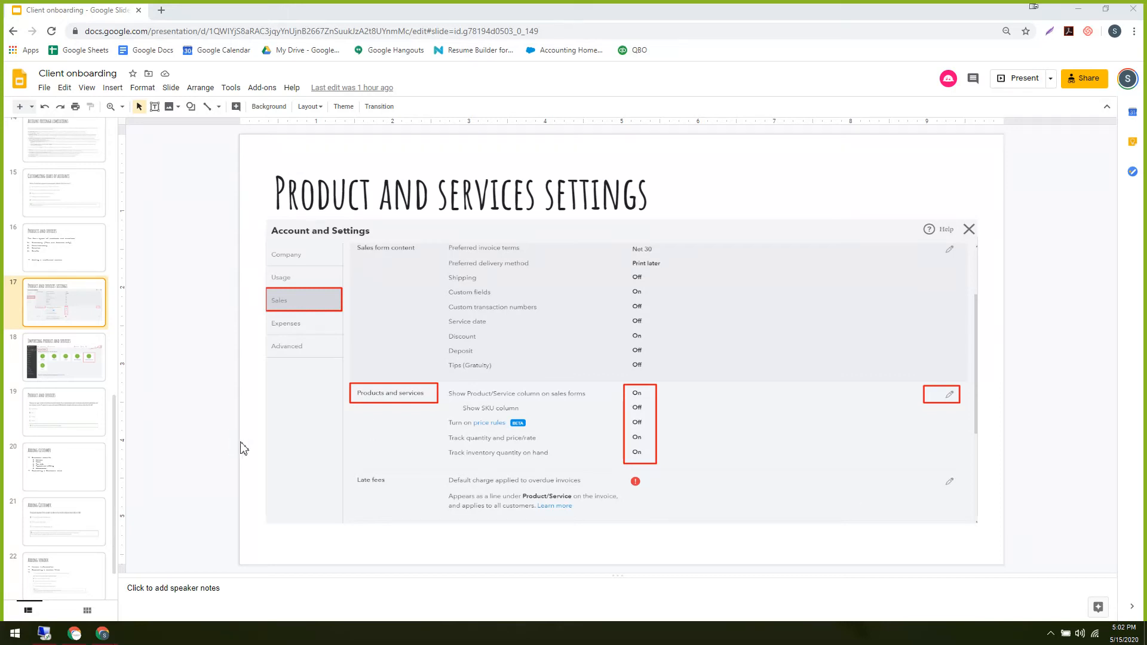
Open slide 19, the Product and services quiz with Bundle confirmed correct.
click(61, 416)
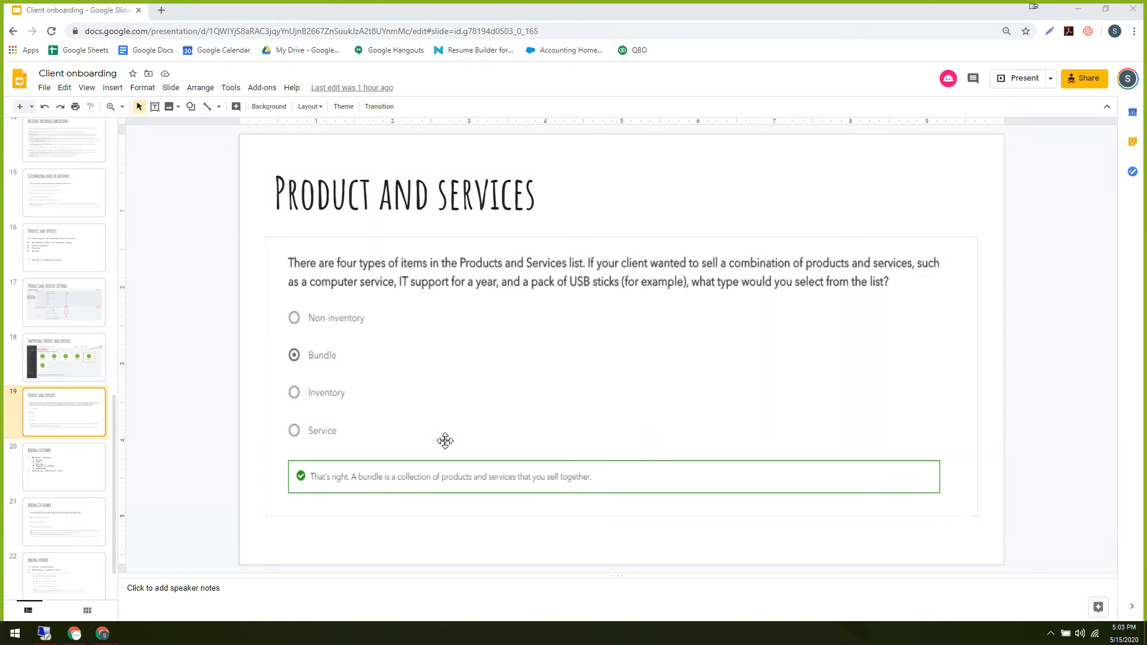
Revisit slides 18 and 19, ending on slide 20 'Adding customer'.
key(Down)
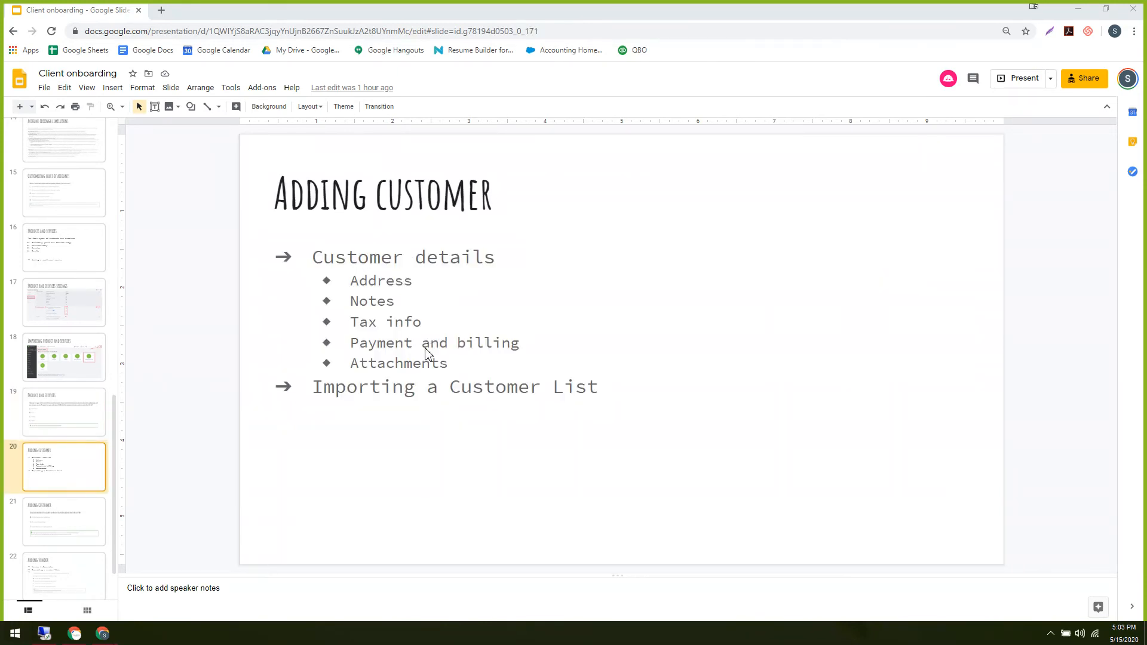
key(Up)
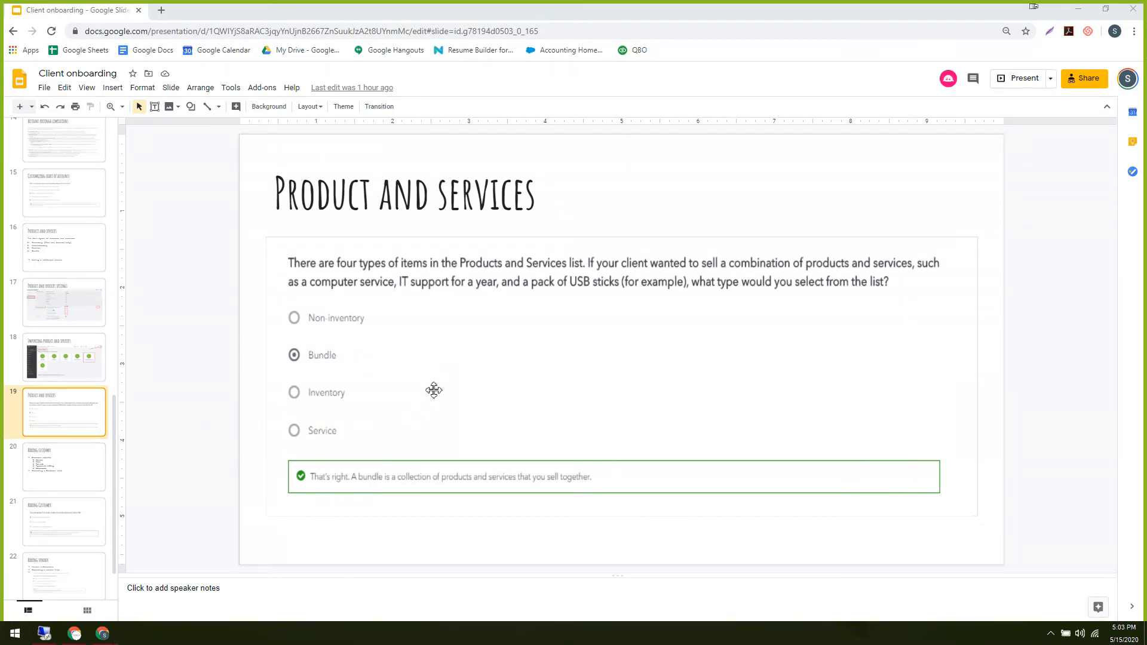
click(48, 349)
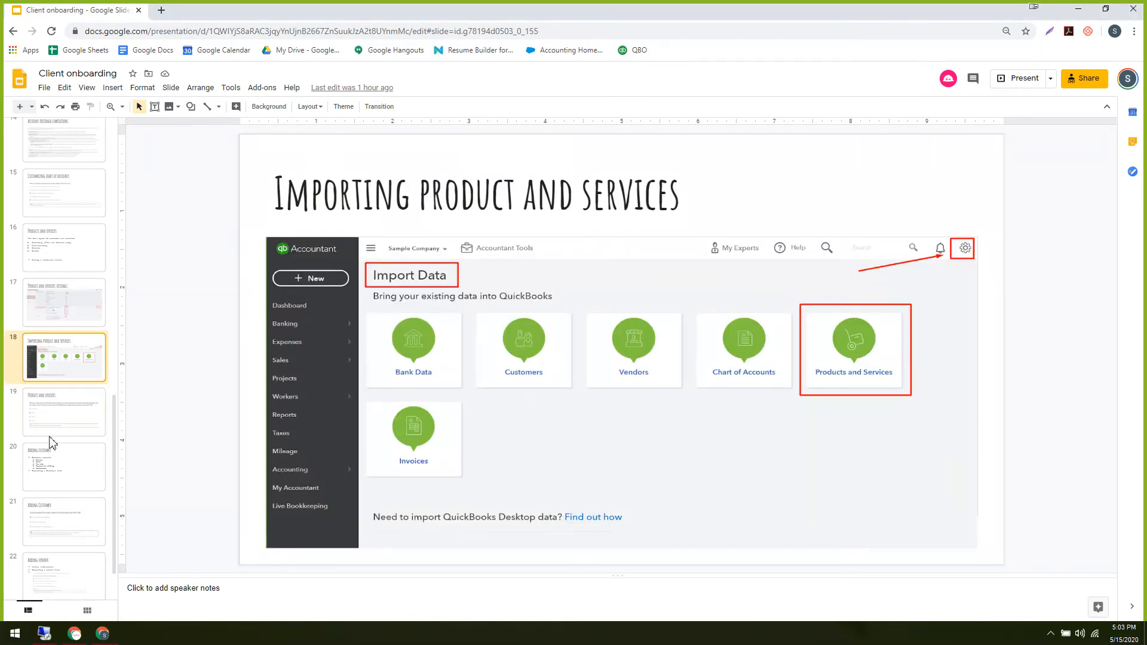
click(72, 415)
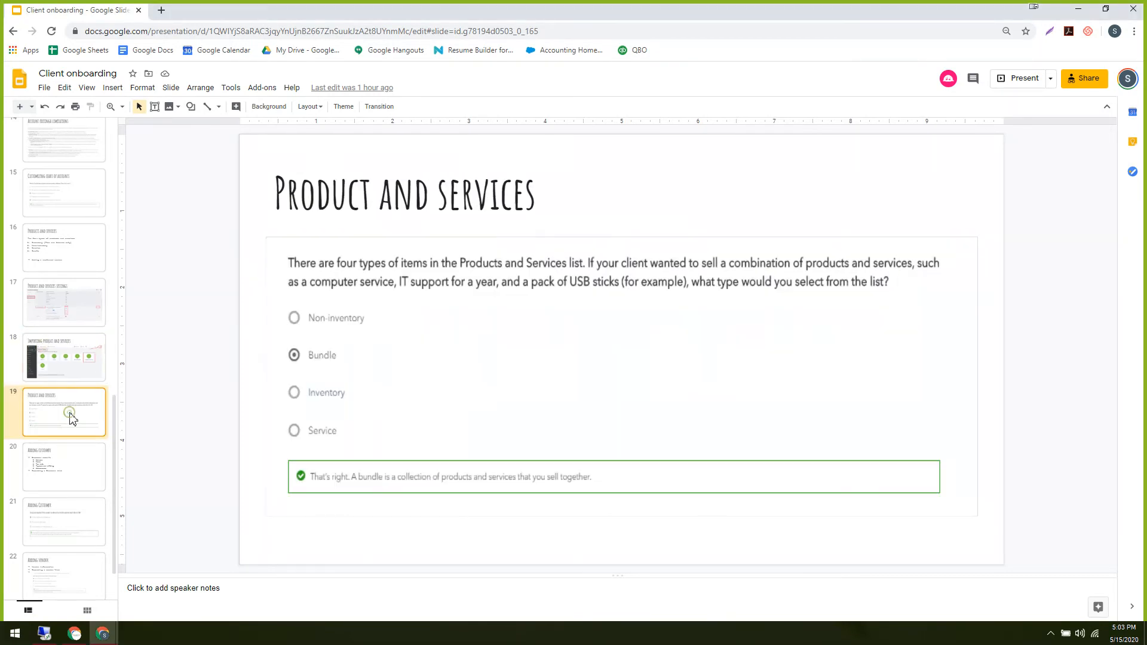
click(71, 472)
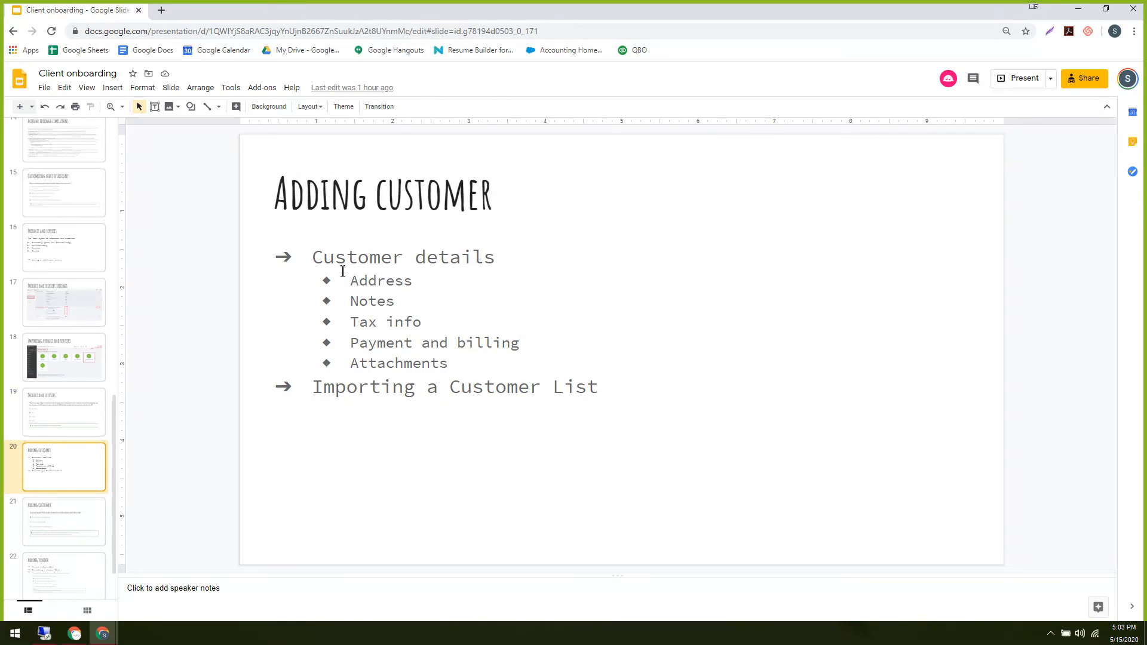
Highlight the Customer details heading, Address bullet and Importing a Customer List line on the Adding customer slide.
drag(403, 281, 351, 281)
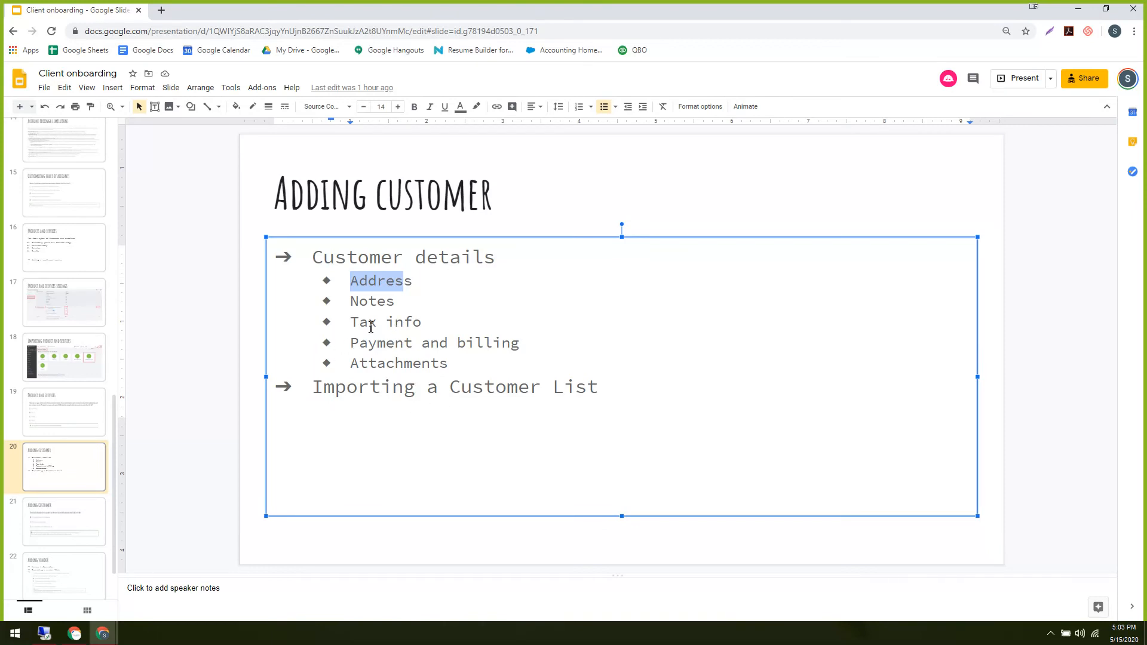
click(482, 276)
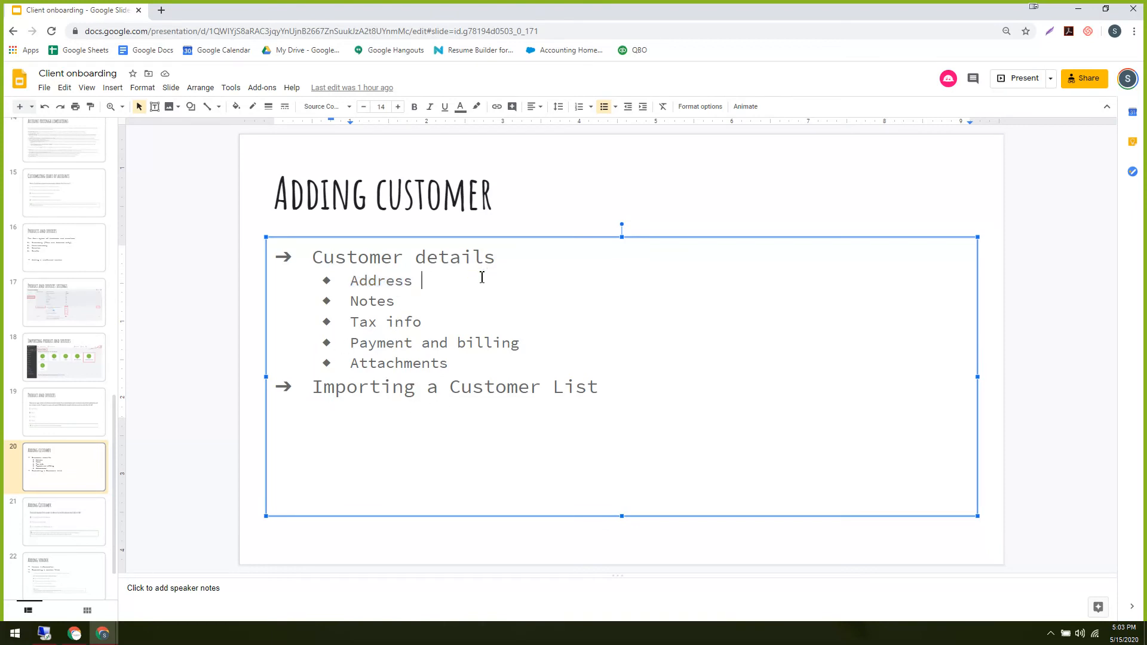
drag(315, 256, 473, 249)
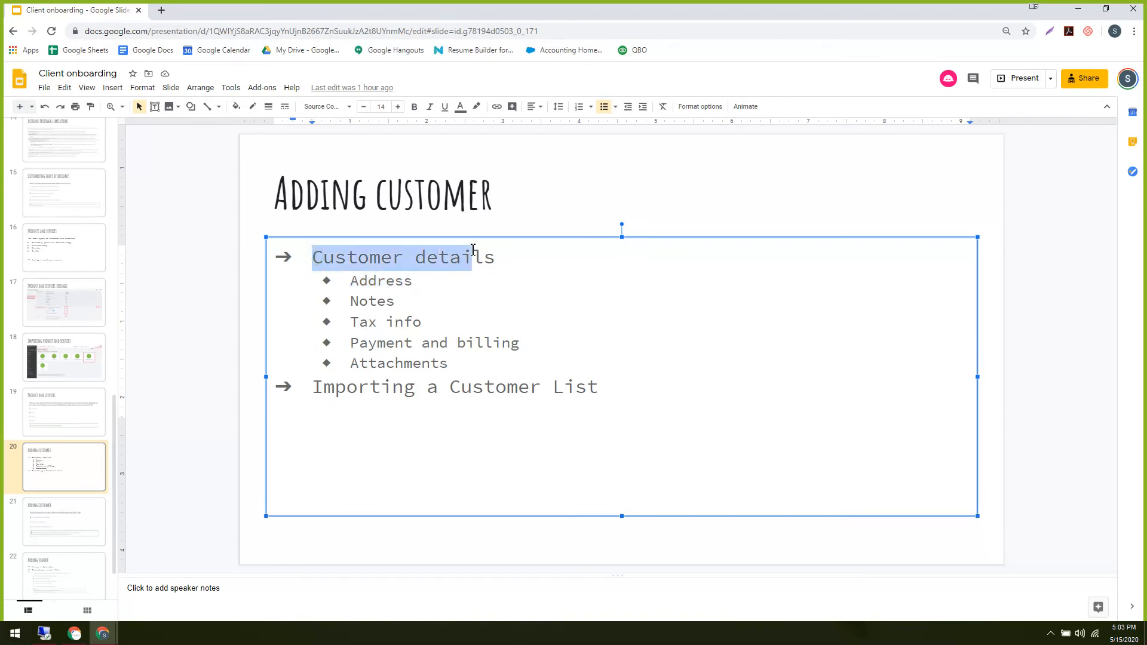
double_click(447, 290)
drag(351, 289, 456, 287)
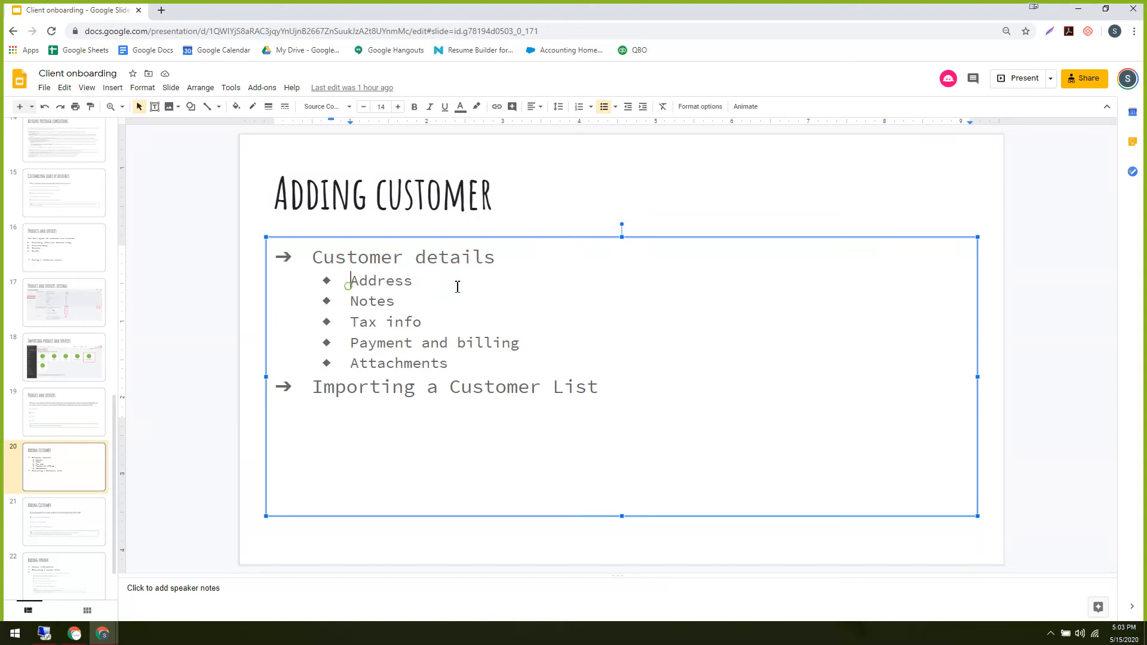
click(401, 315)
drag(327, 391, 628, 384)
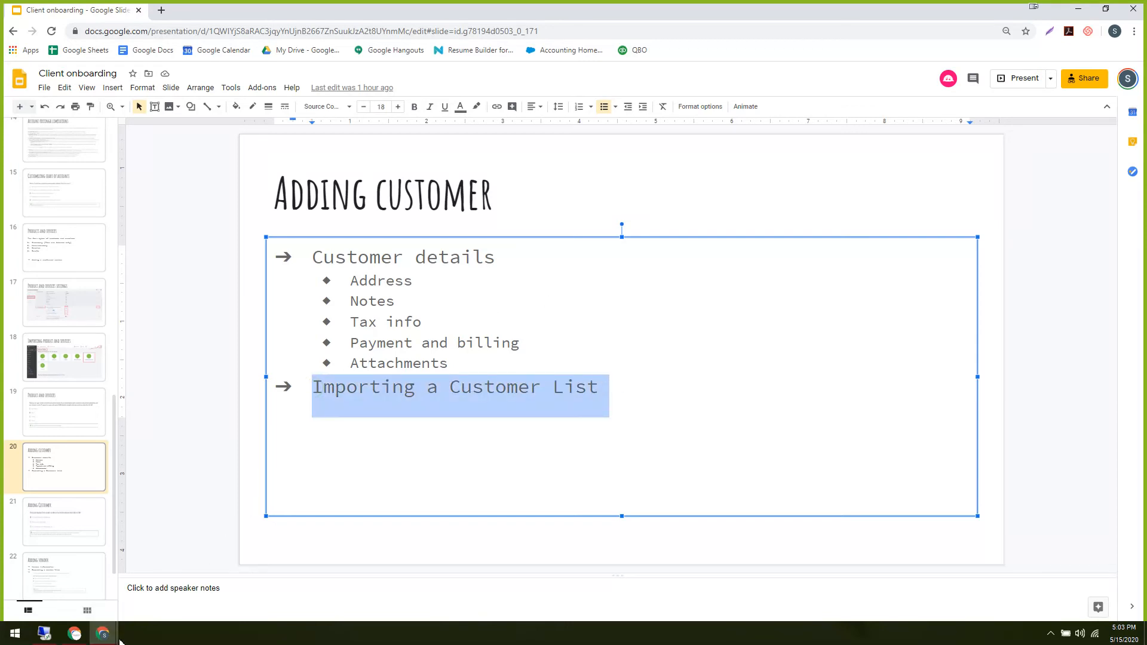
click(103, 633)
Back in QuickBooks, open the sample company's Sales Customers list.
click(60, 596)
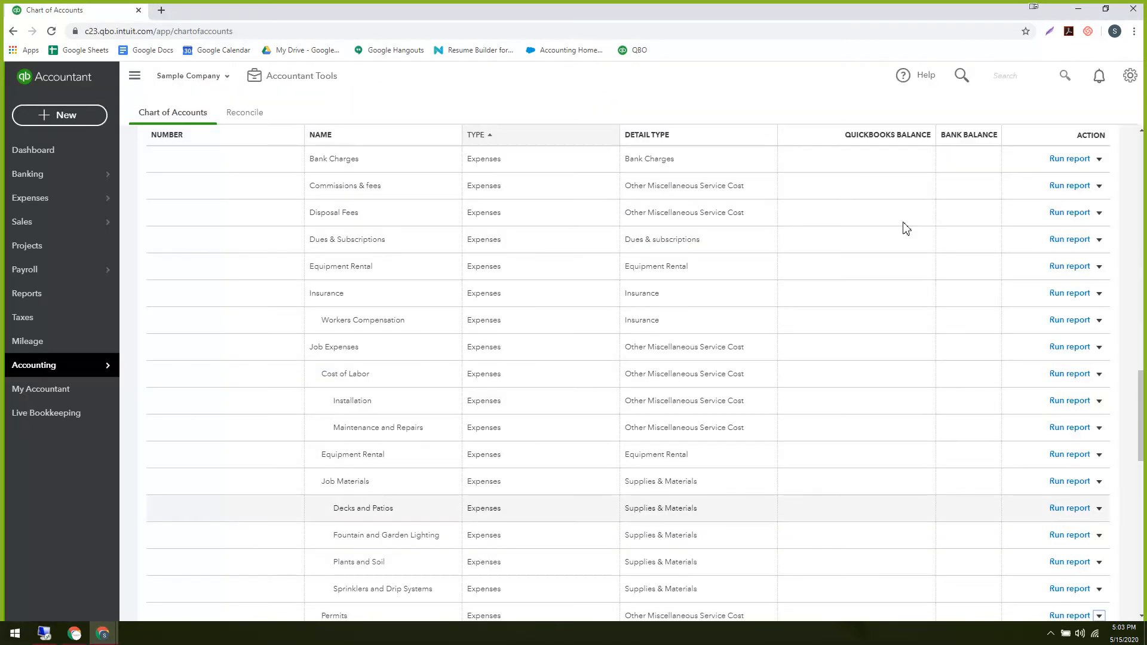
scroll(949, 154, up, 5)
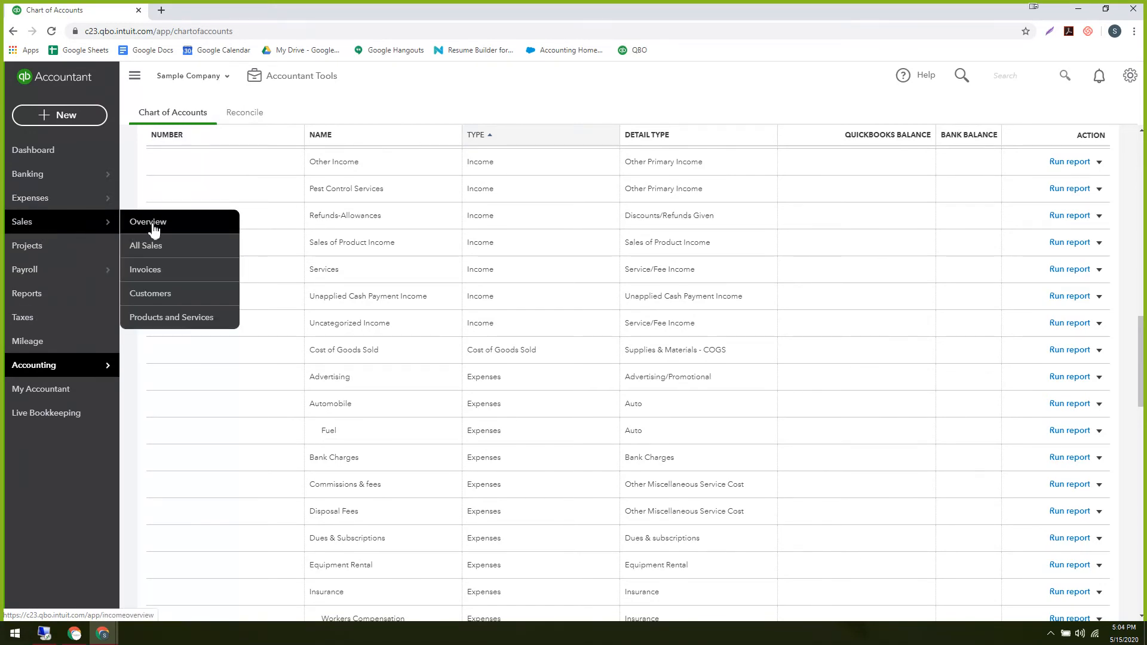
click(158, 294)
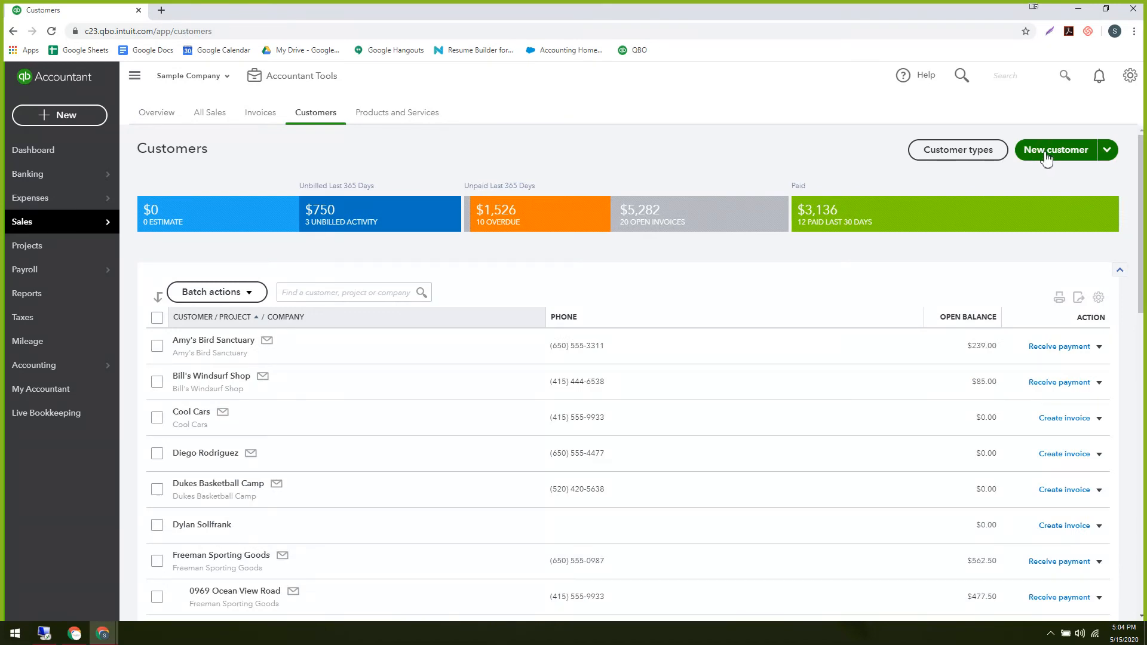
Start a new customer and look at the company name, billing address and Notes sections.
click(1045, 154)
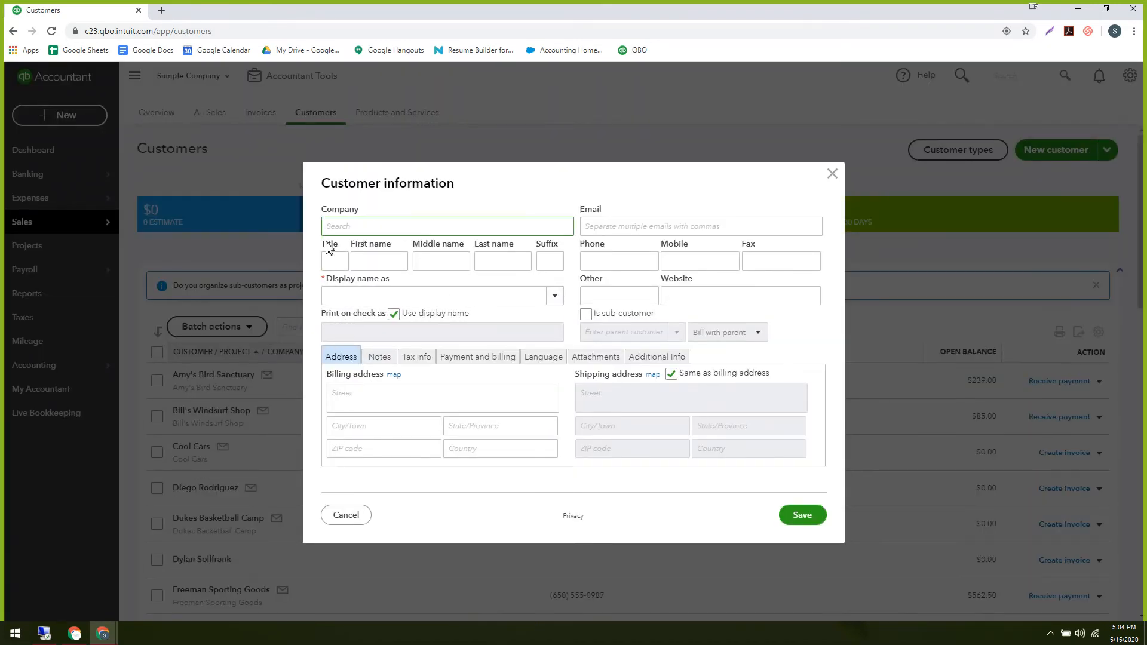
click(339, 231)
click(334, 359)
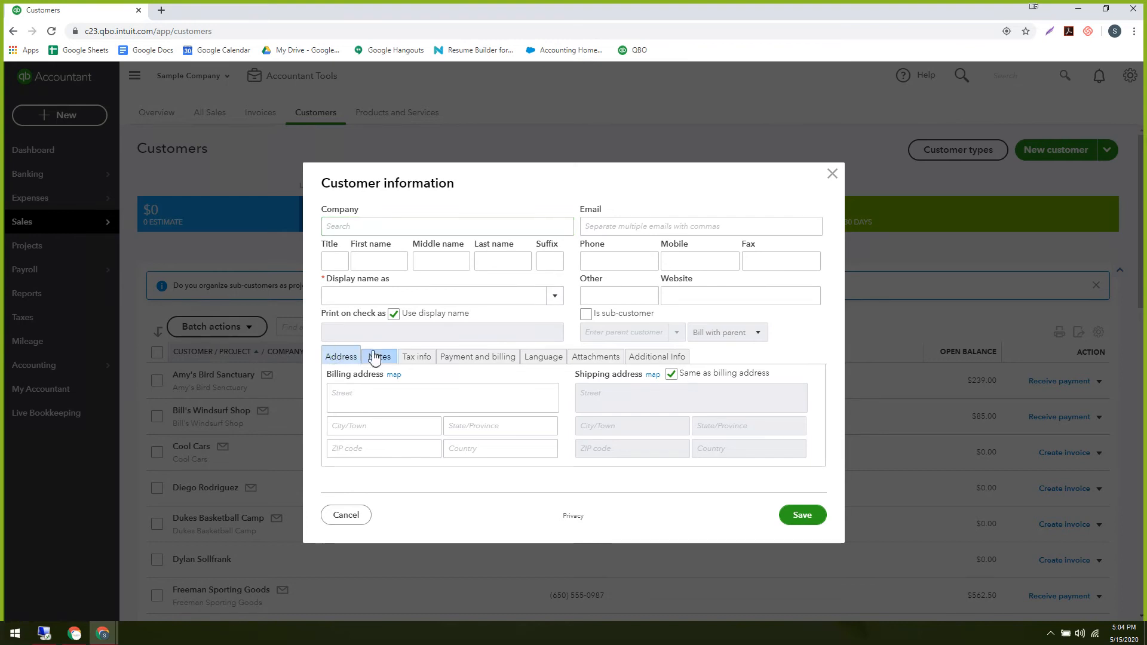
click(338, 395)
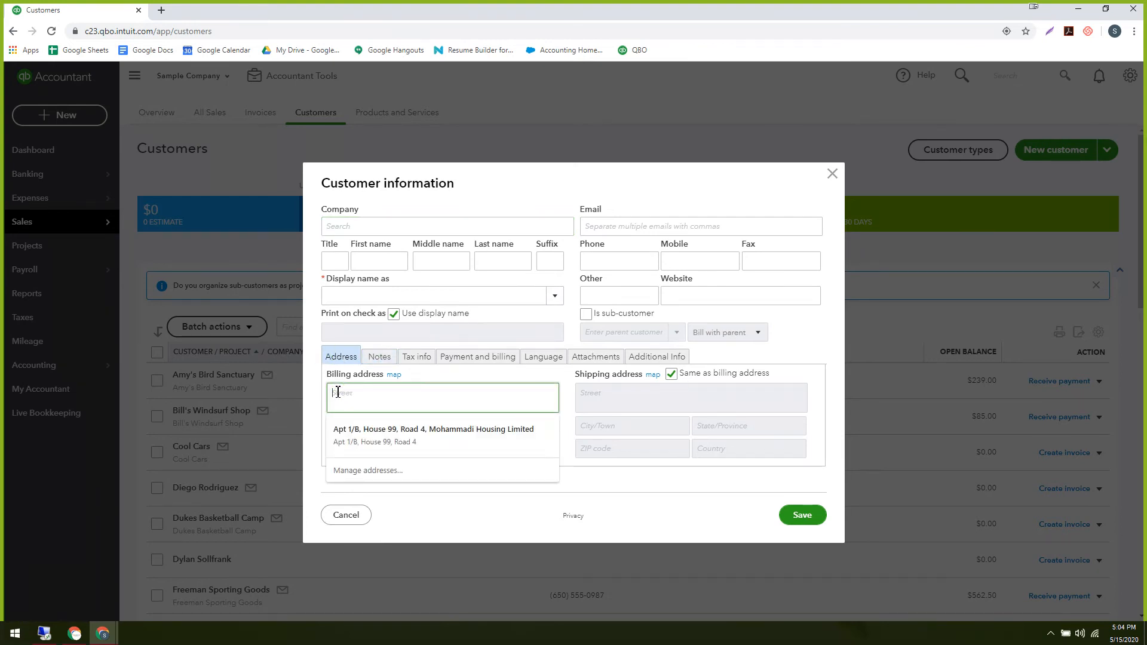
click(344, 361)
click(352, 391)
click(384, 358)
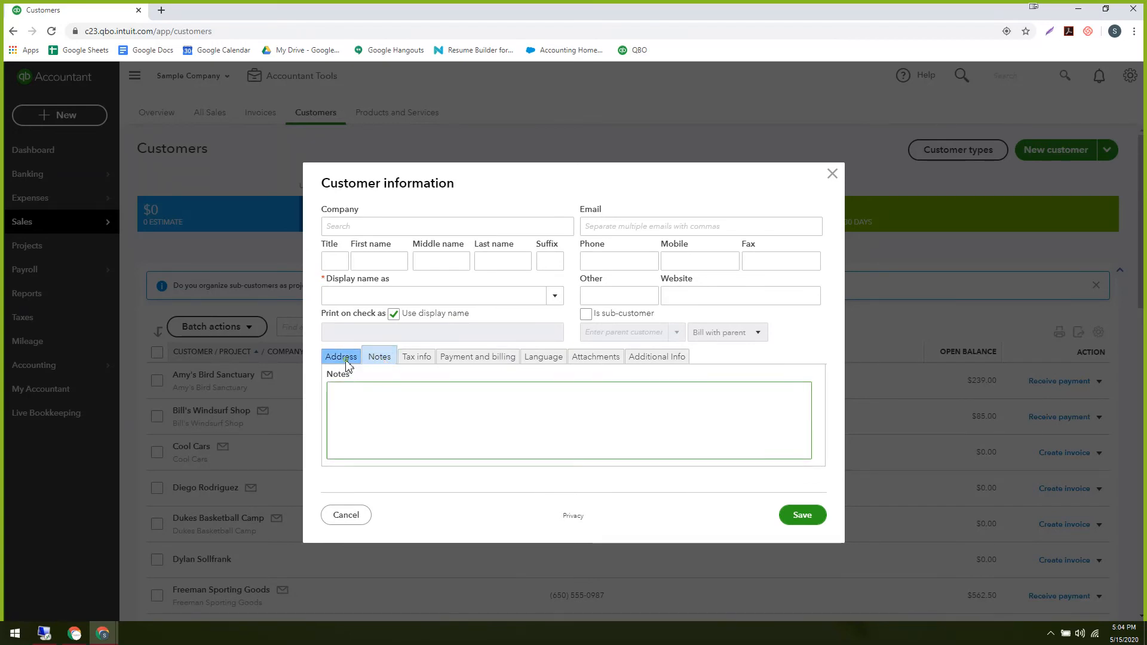
click(341, 357)
click(380, 358)
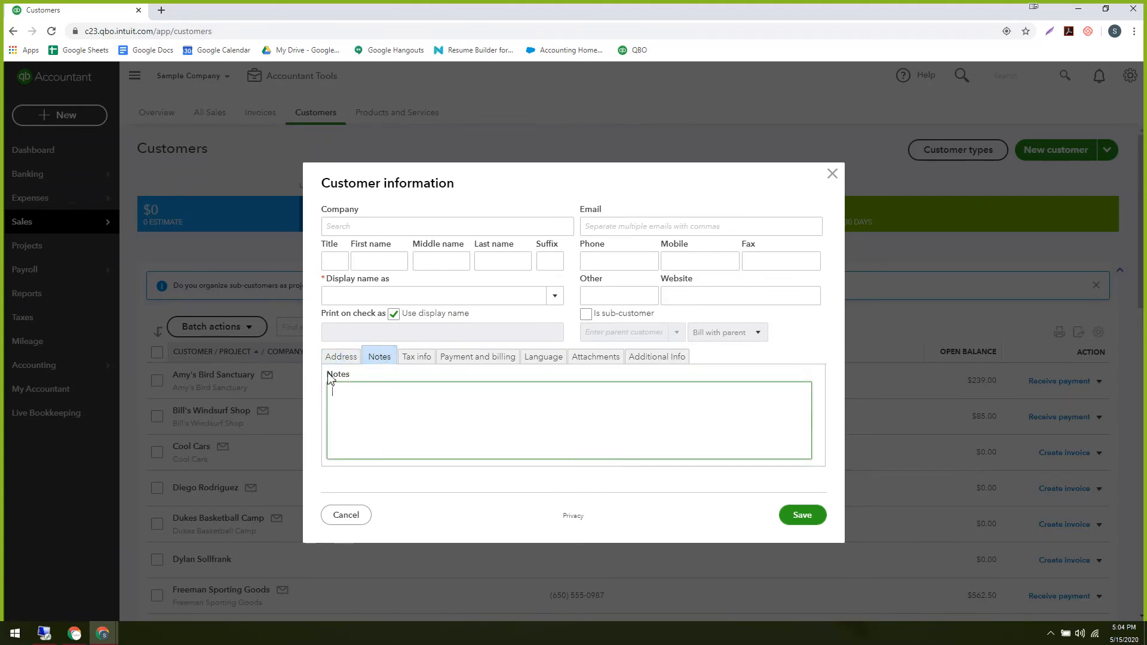
click(342, 358)
click(379, 357)
Review the Tax info, preferred payment methods and invoice language, keeping English.
click(419, 359)
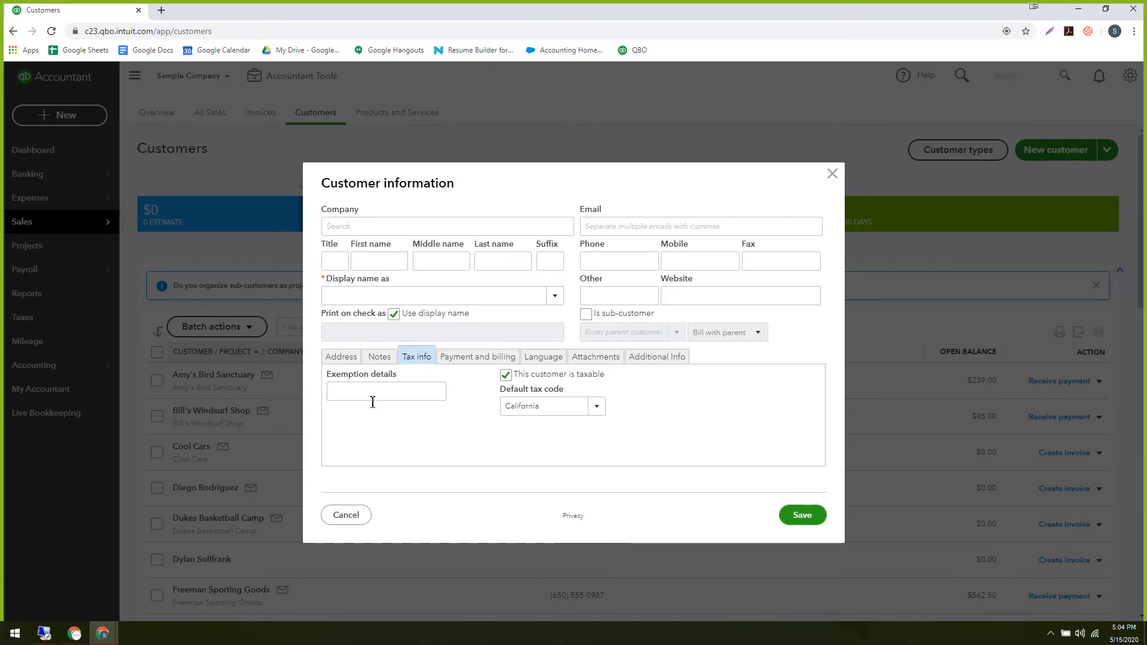
click(459, 361)
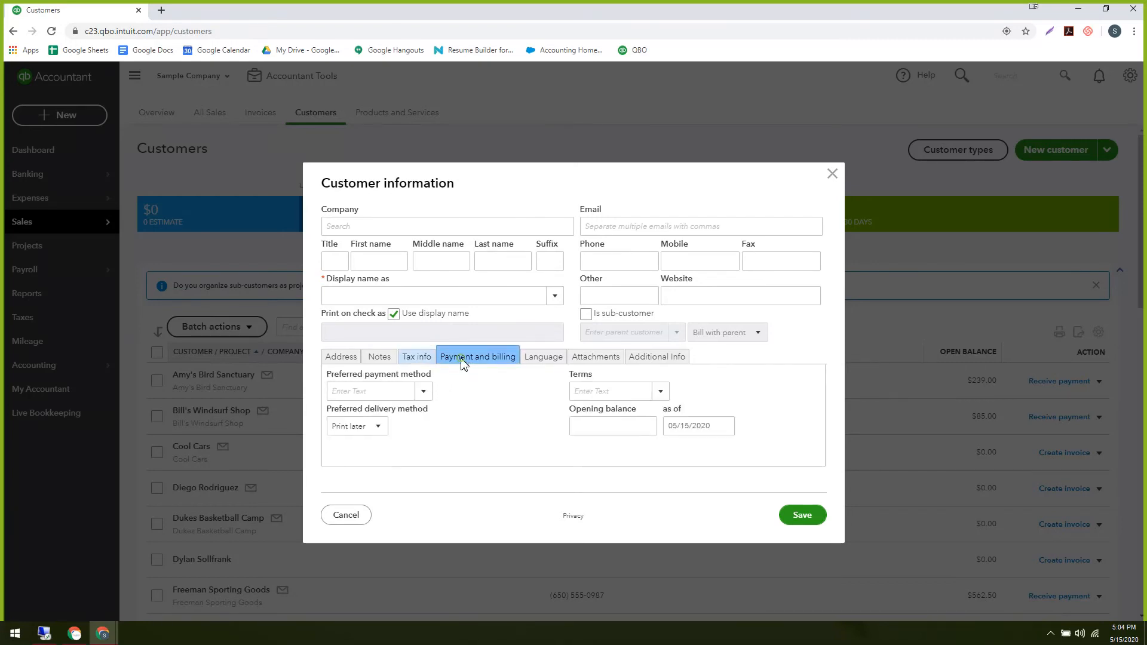
click(423, 391)
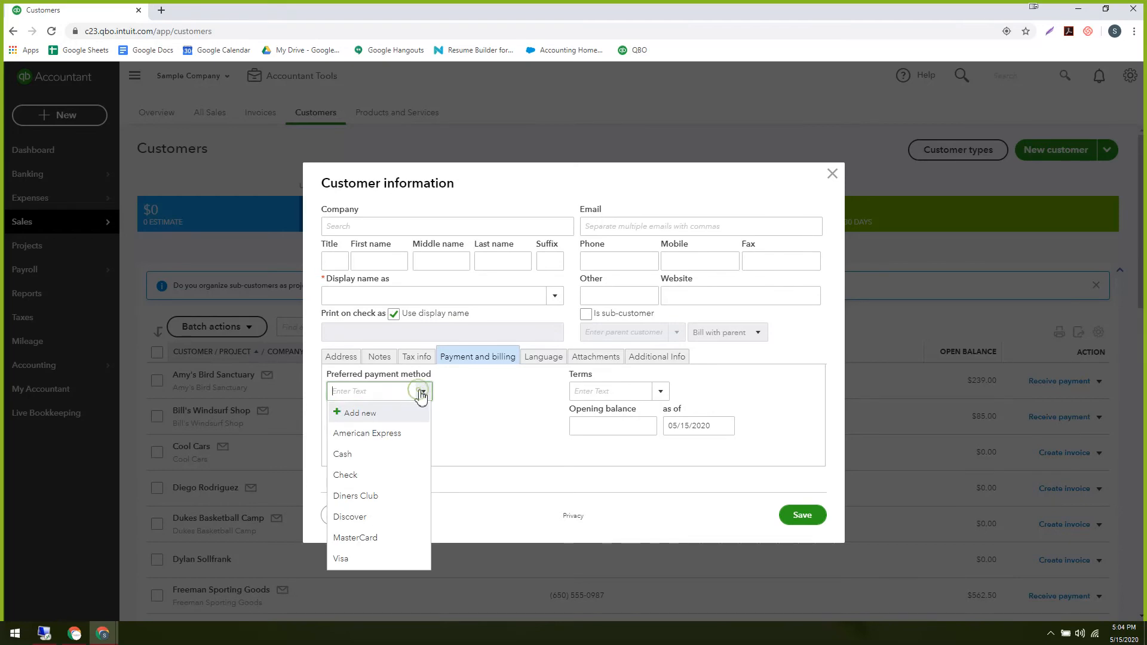
click(502, 404)
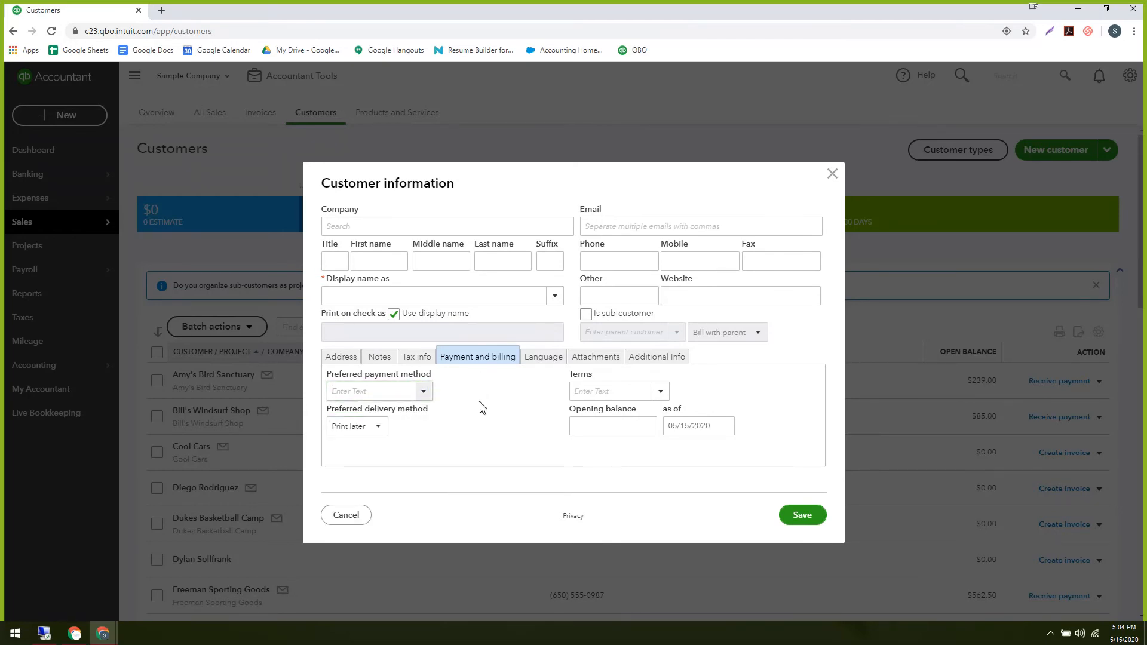
click(538, 362)
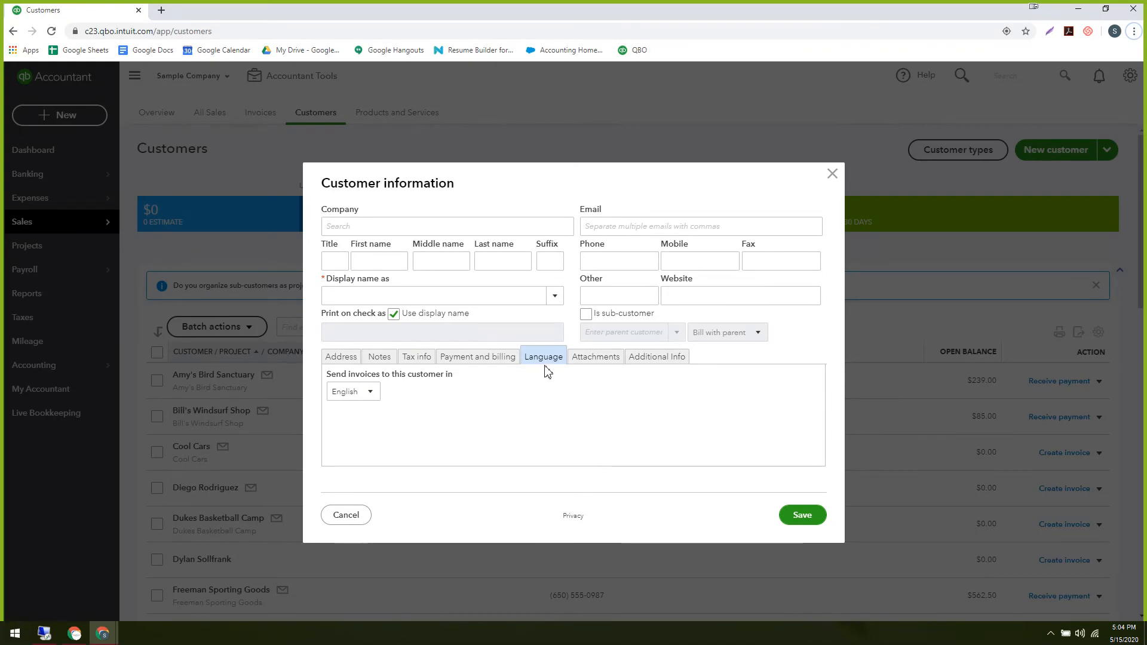
click(370, 394)
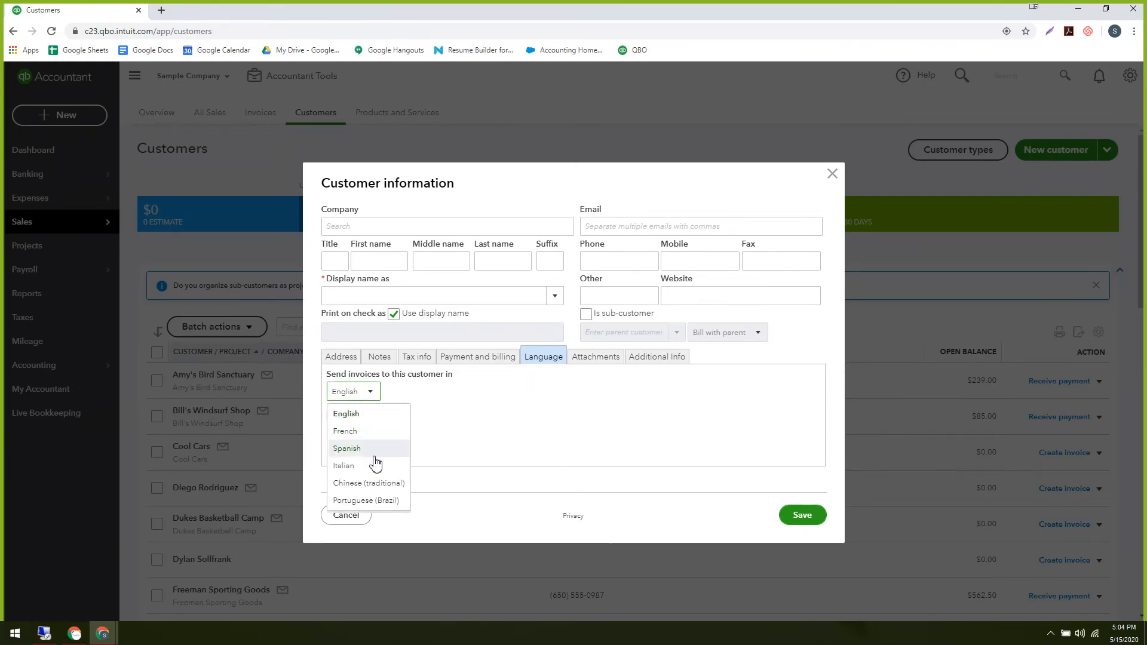
click(474, 419)
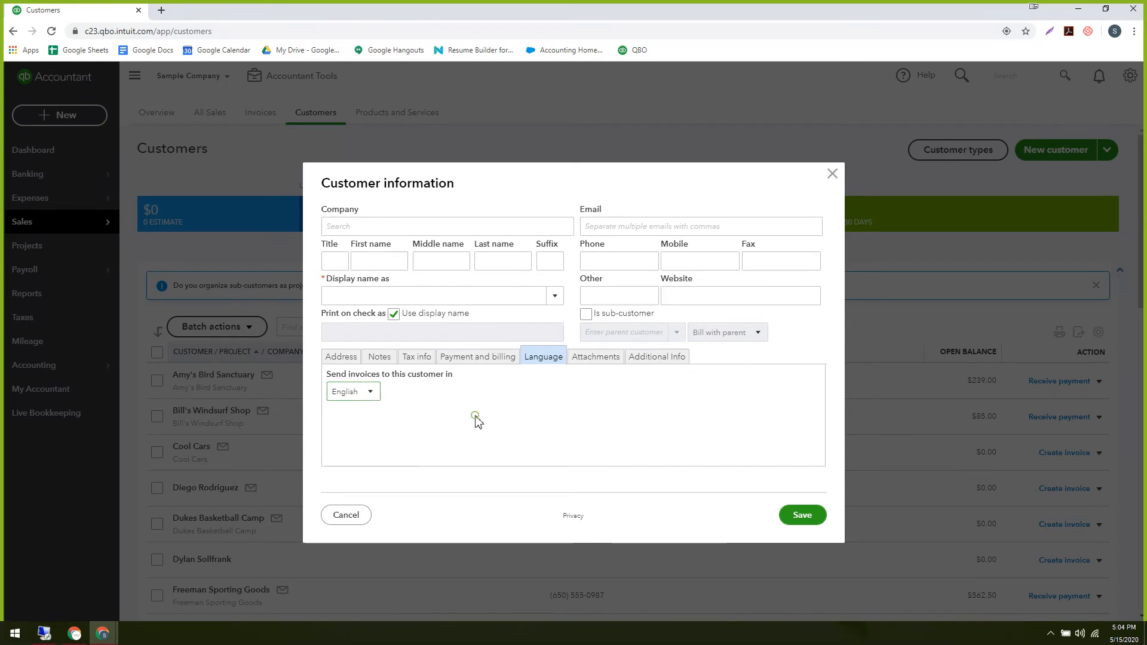
Check Attachments and the Additional Info customer type, then go back to Address.
click(586, 362)
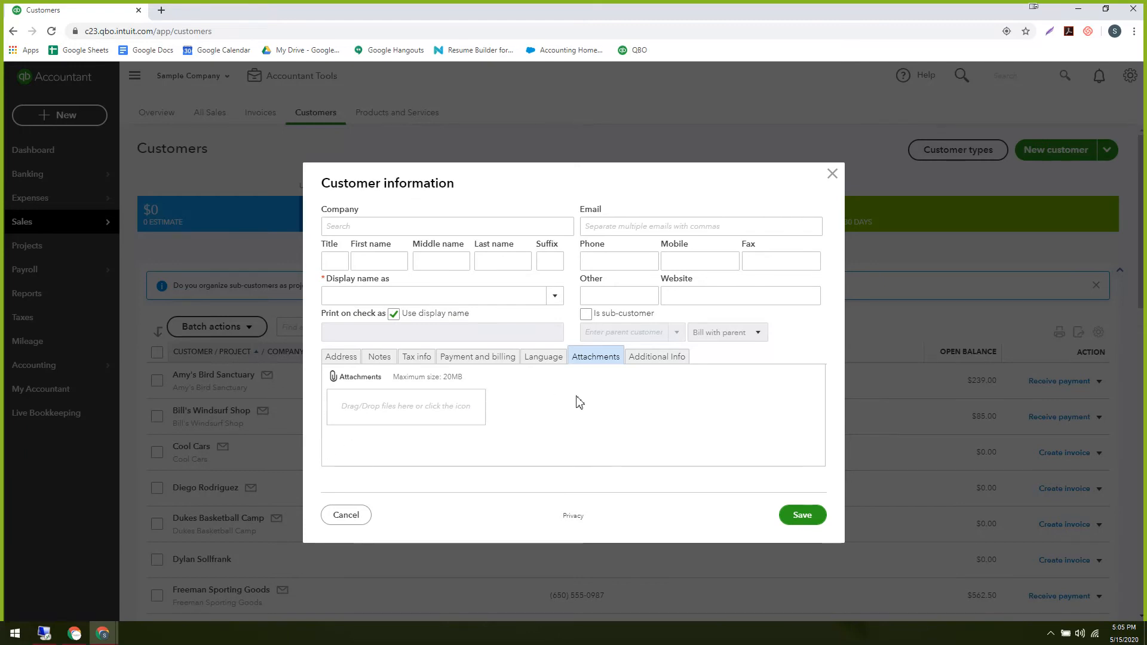
click(648, 361)
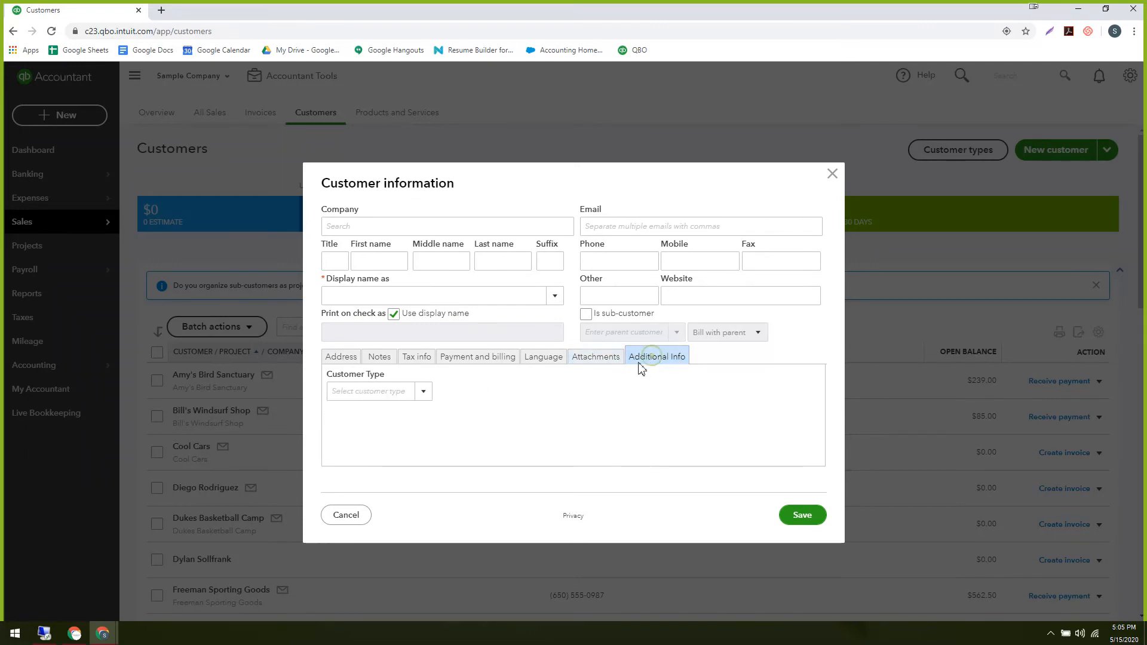
click(419, 398)
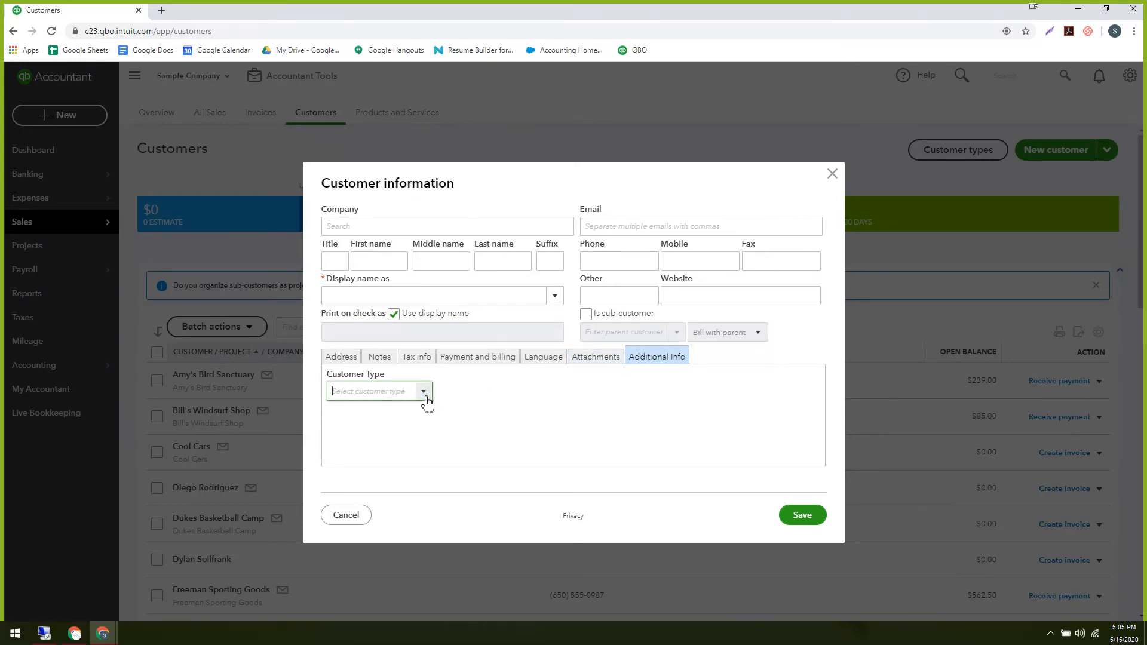
click(496, 399)
click(424, 394)
click(333, 395)
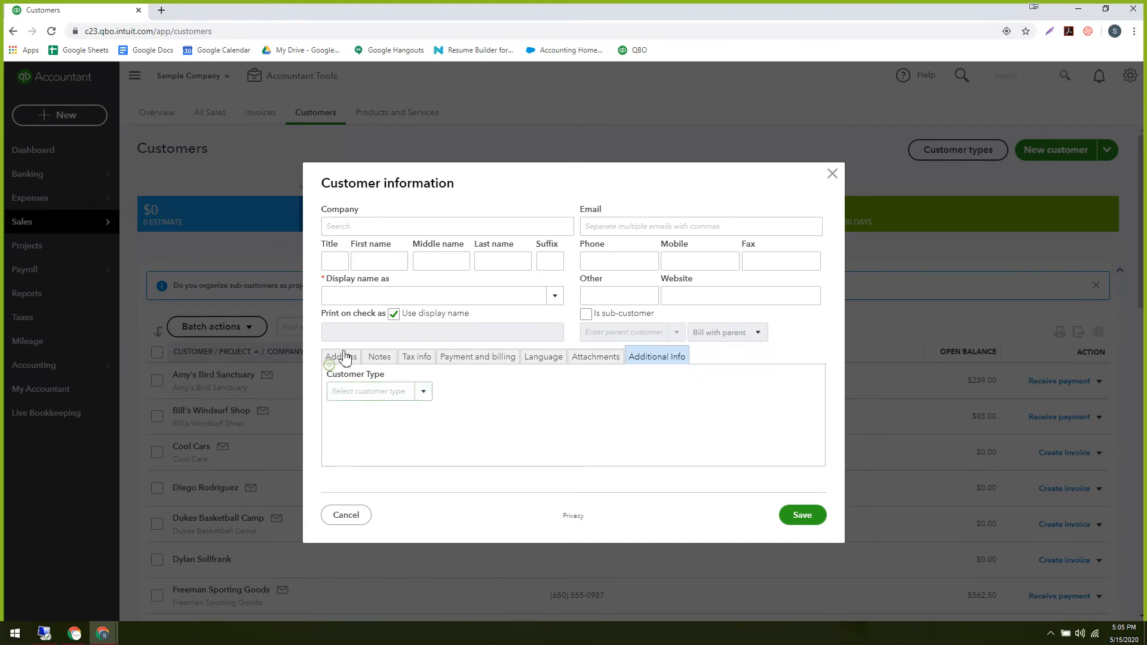
click(341, 357)
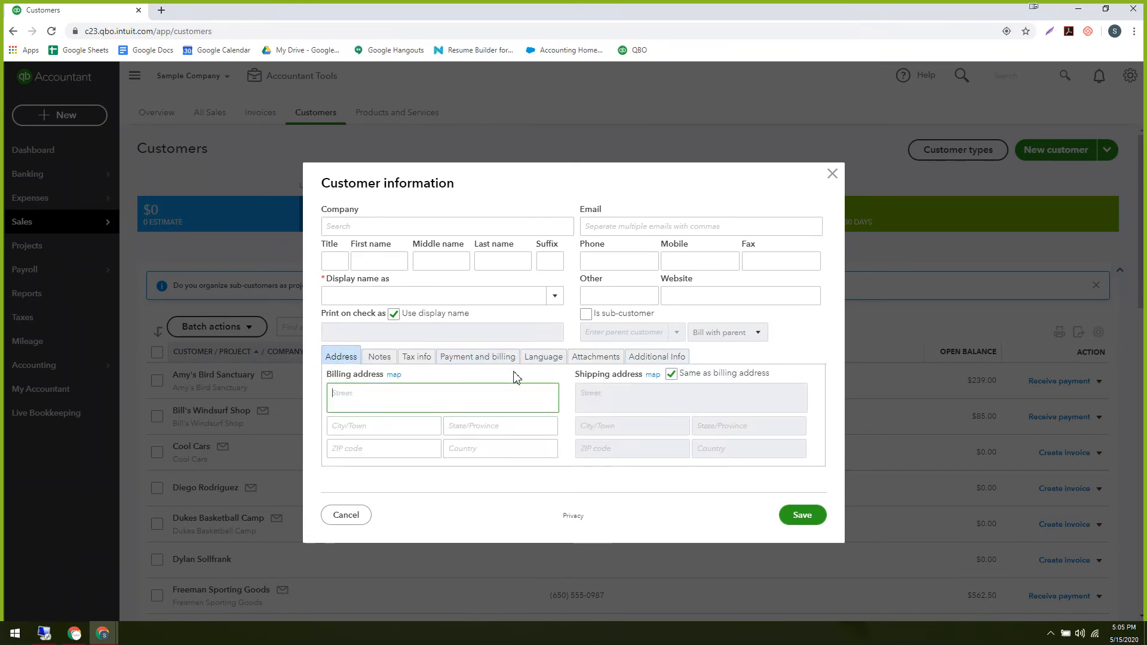
Enter the customer's name as the Display name and save the new customer.
click(345, 295)
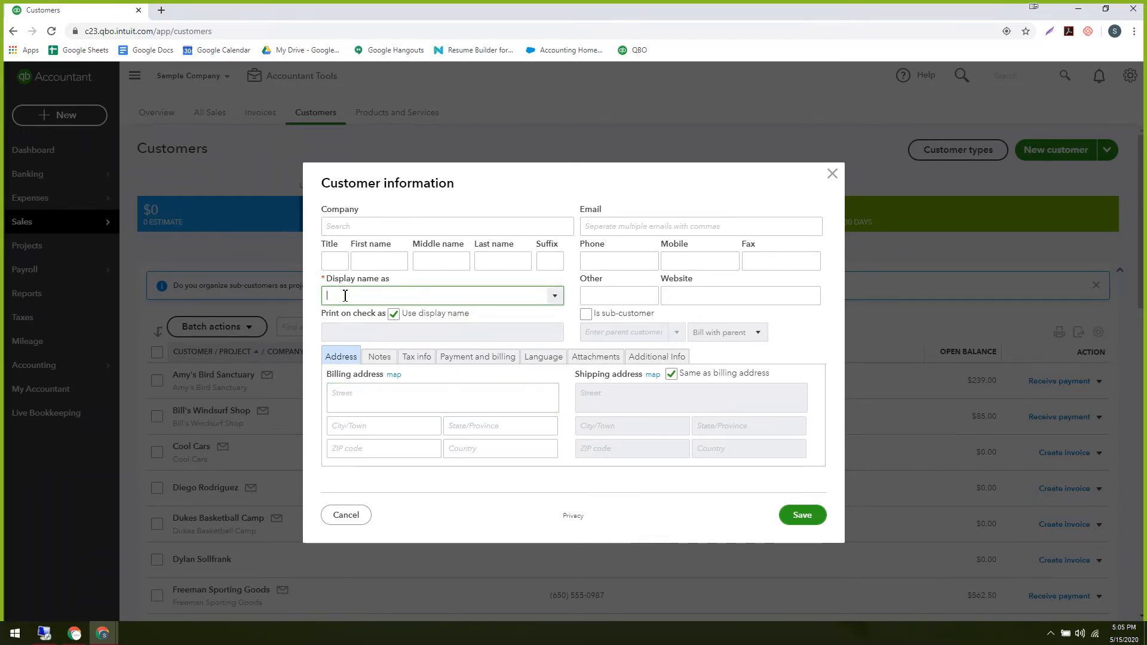
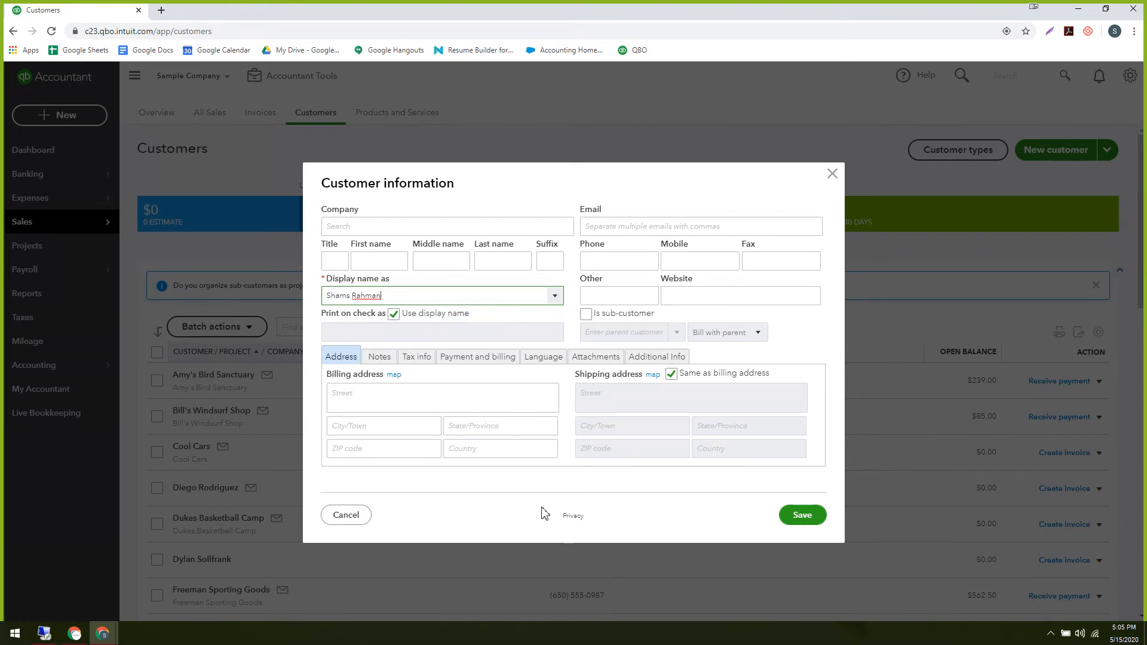
click(800, 517)
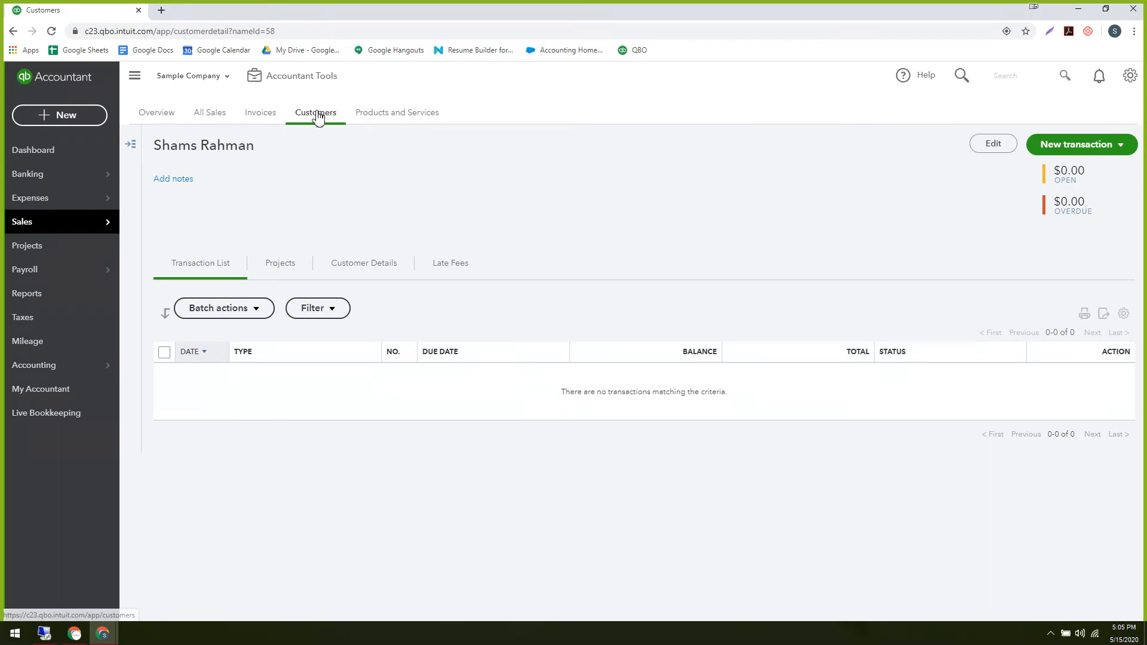
click(994, 145)
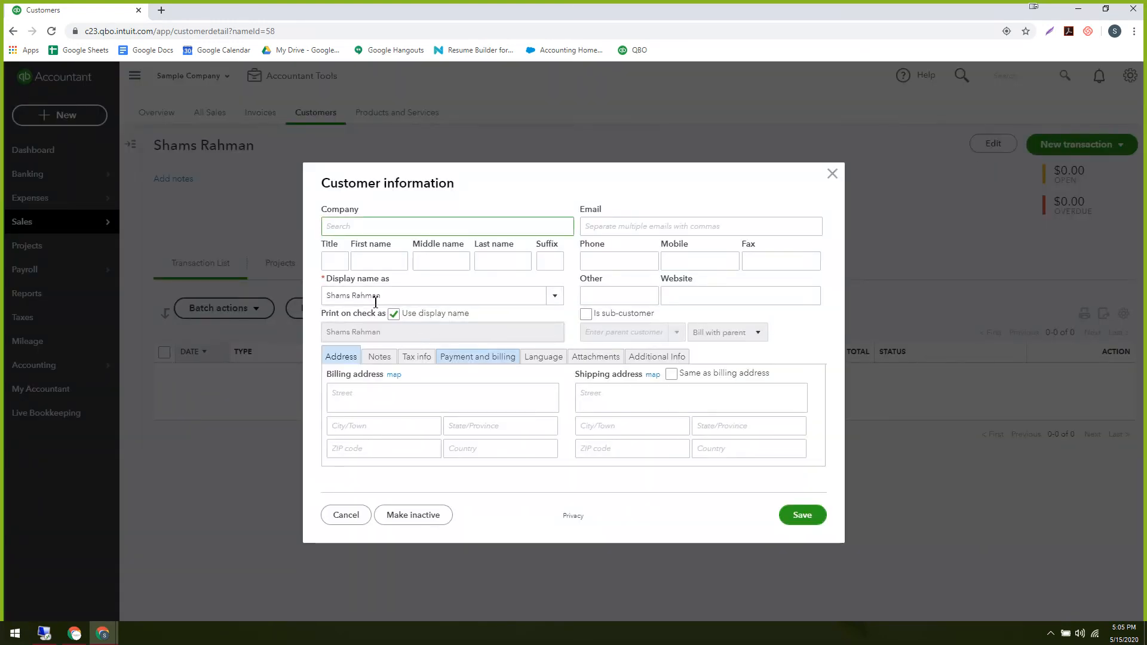
click(372, 407)
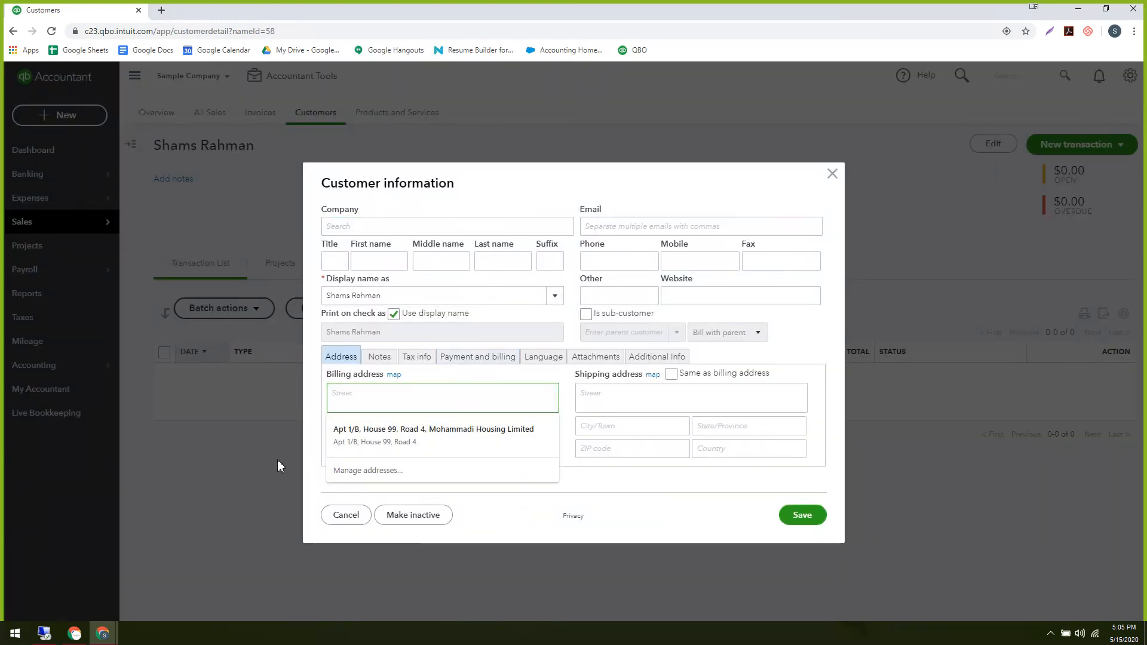
click(617, 511)
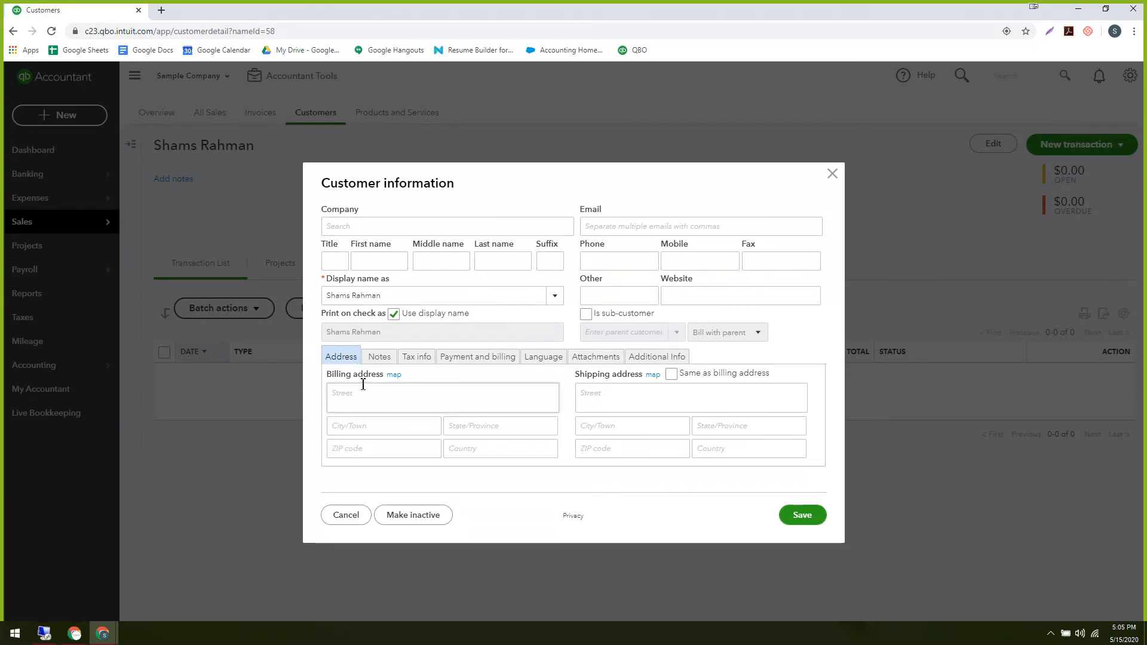
click(629, 391)
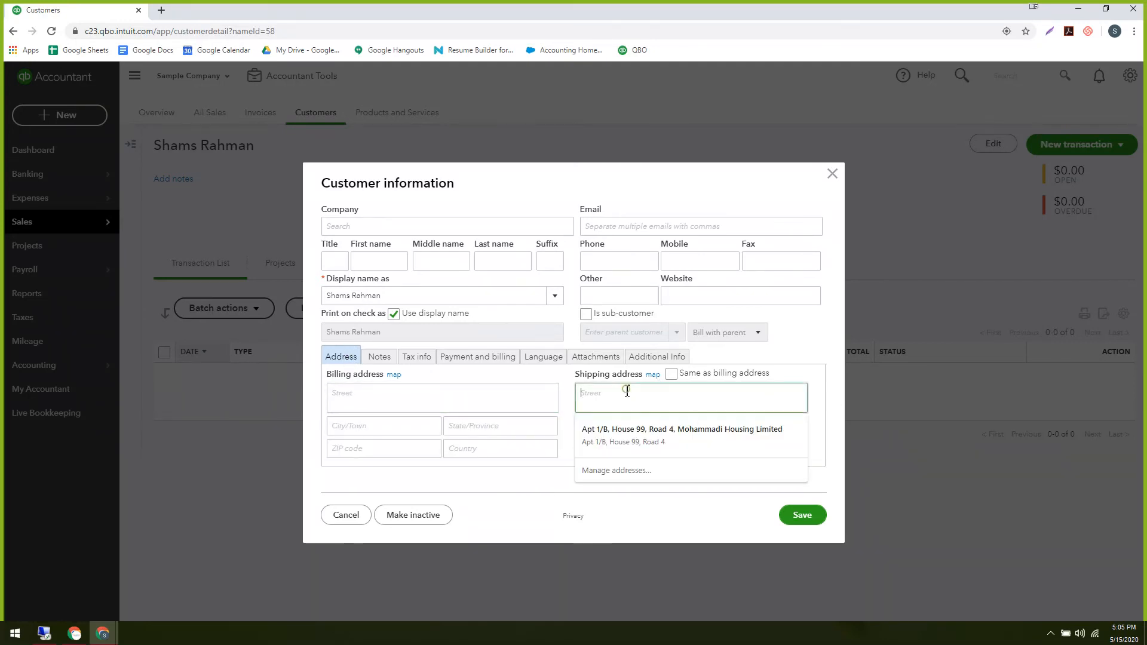
click(395, 397)
click(610, 401)
click(388, 399)
click(607, 400)
click(432, 402)
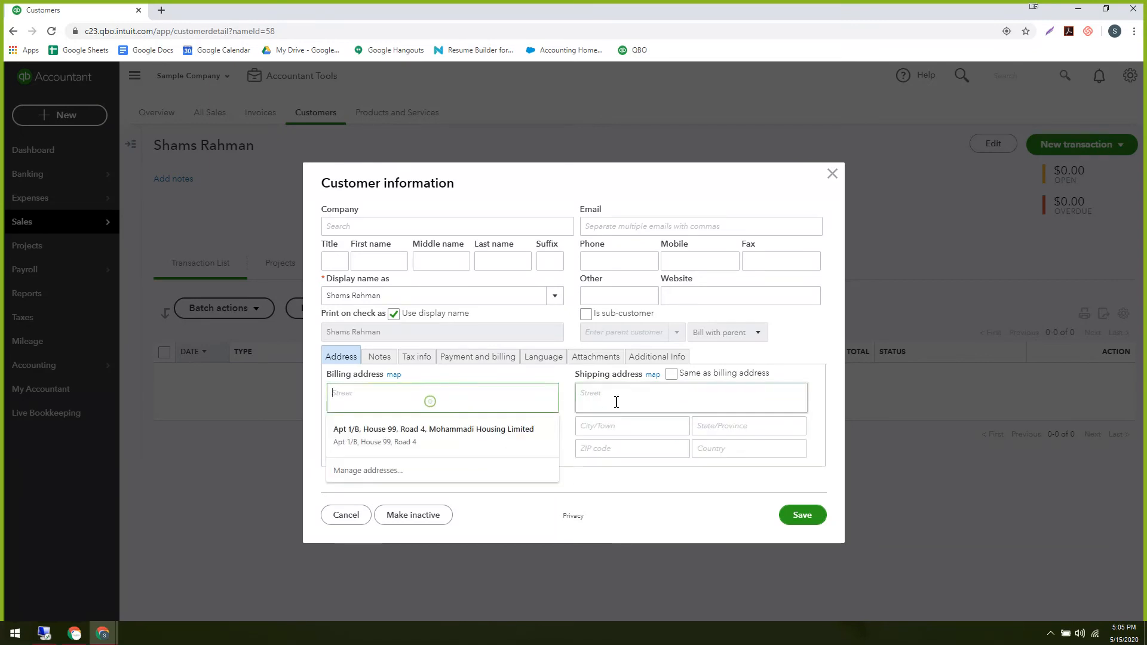
click(616, 402)
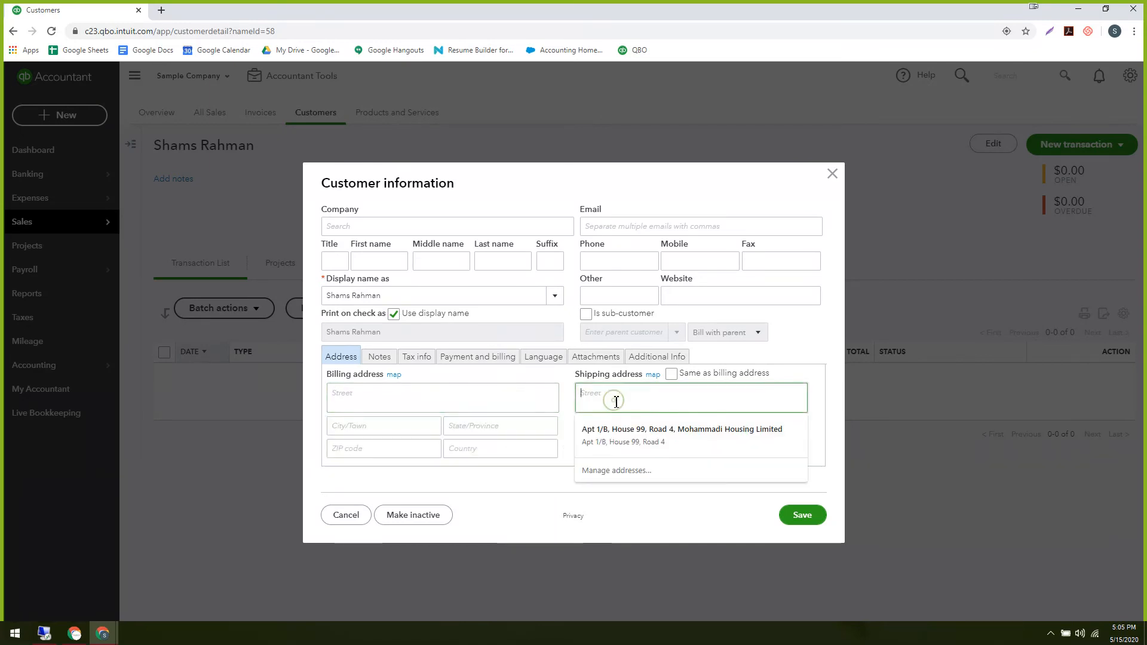
click(832, 175)
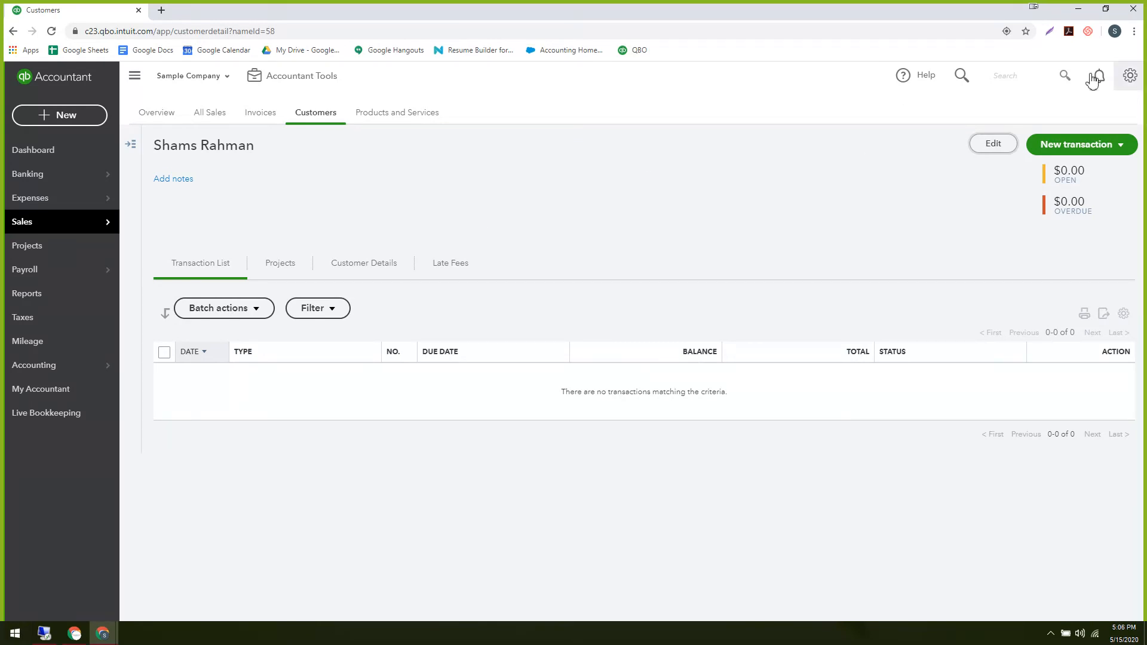
Go to the Import Data page and start a customer import.
click(1134, 79)
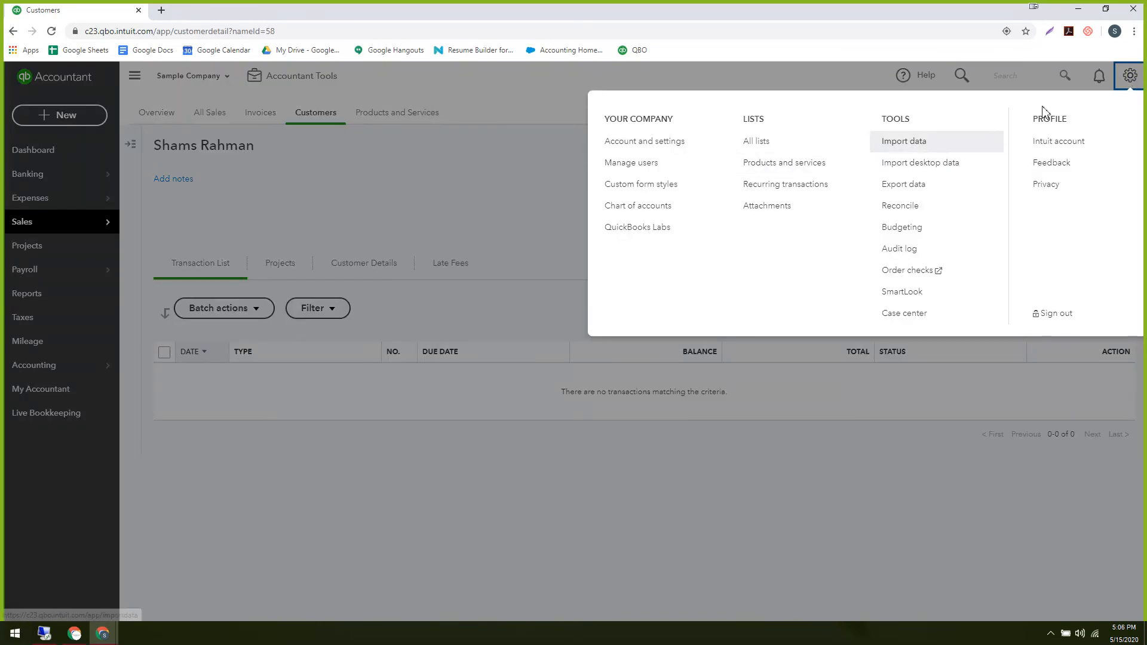
click(795, 390)
click(1130, 75)
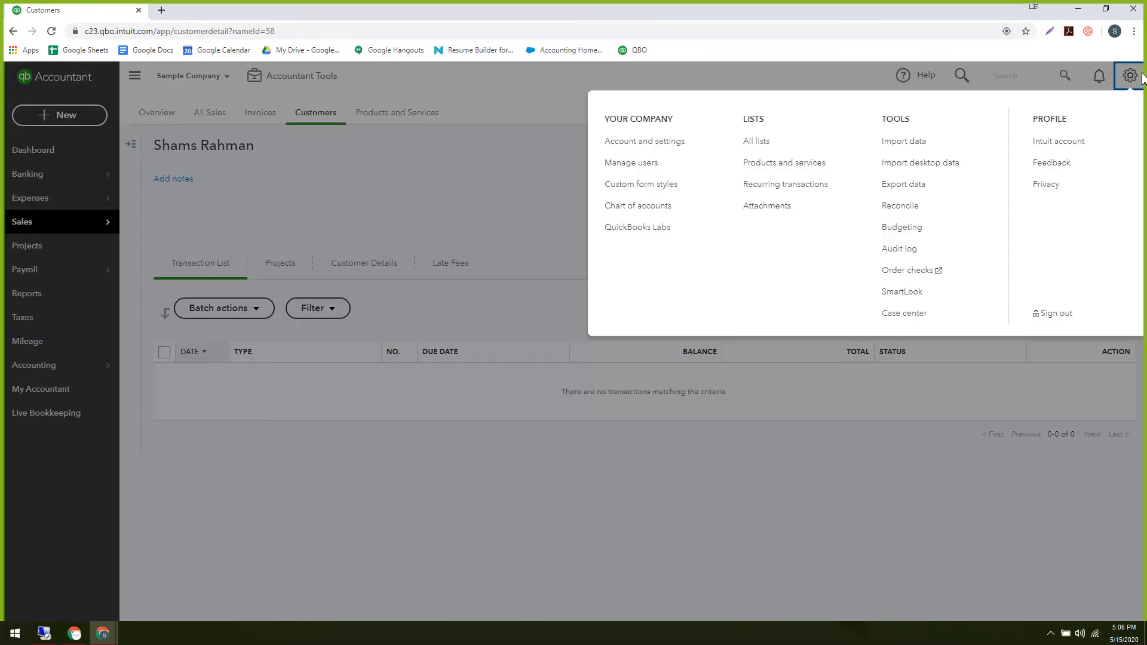
click(919, 153)
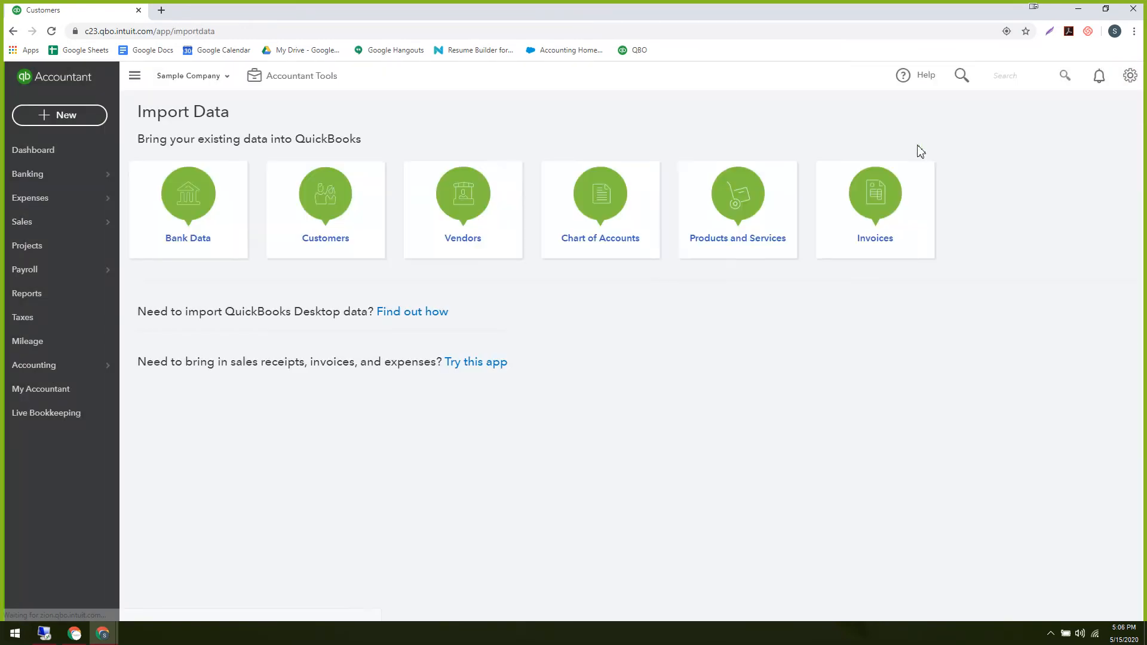
click(320, 218)
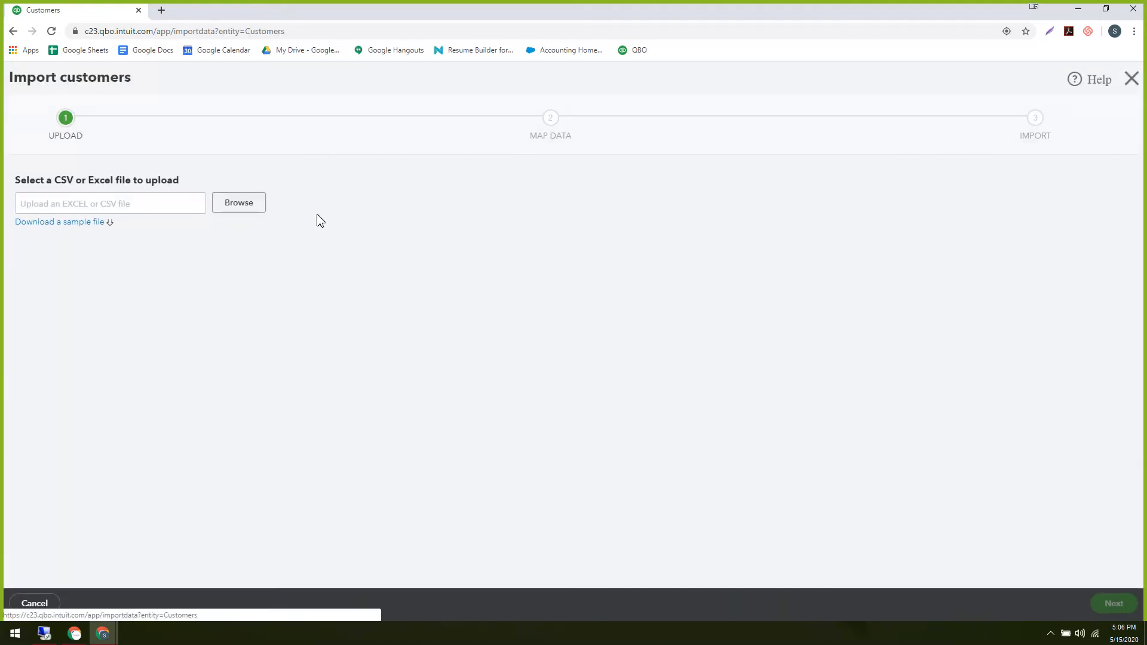
Download the sample customer spreadsheet to Downloads and open it in Excel.
click(60, 226)
click(60, 225)
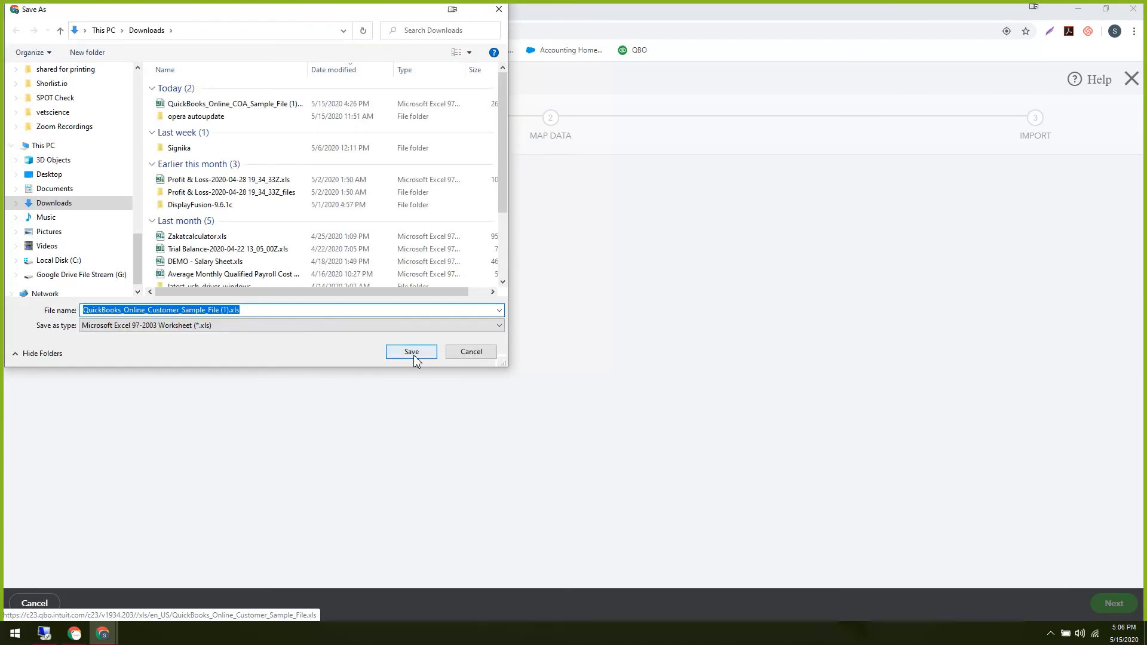
click(412, 353)
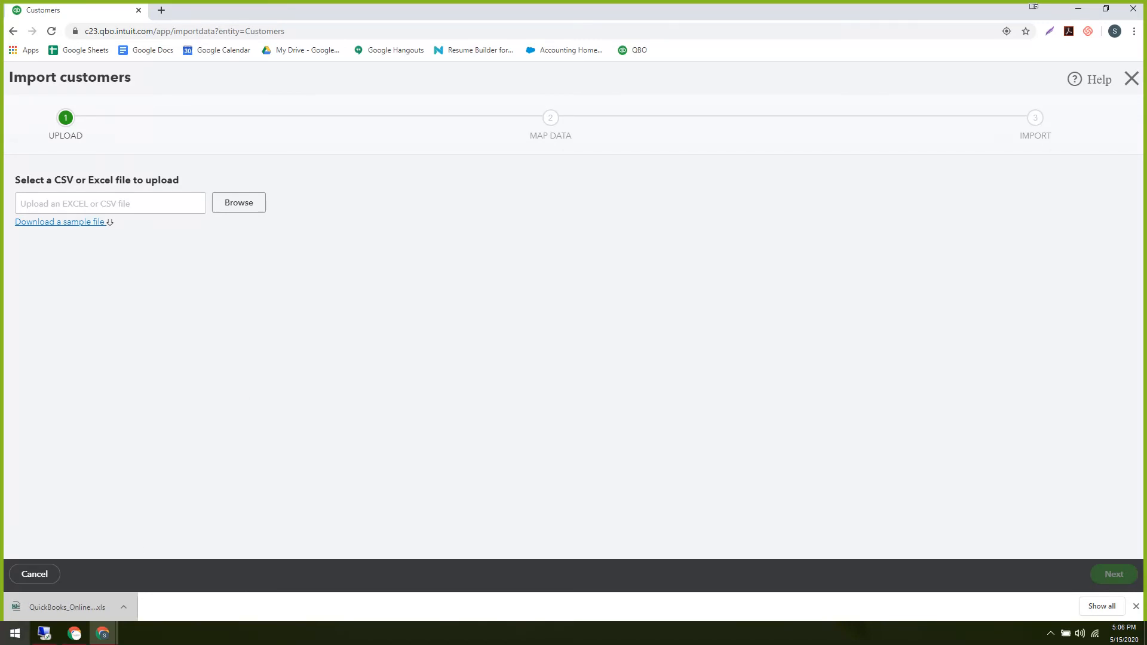
click(70, 608)
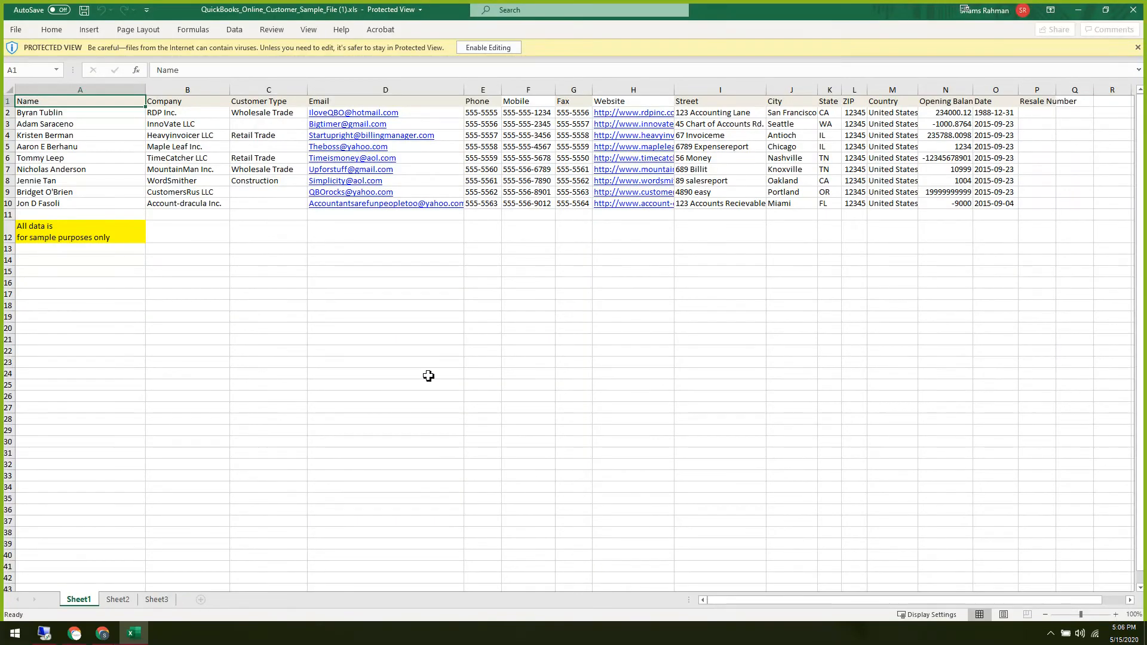
Enable editing and set the whole worksheet's font to Saira SemiCondensed.
click(442, 373)
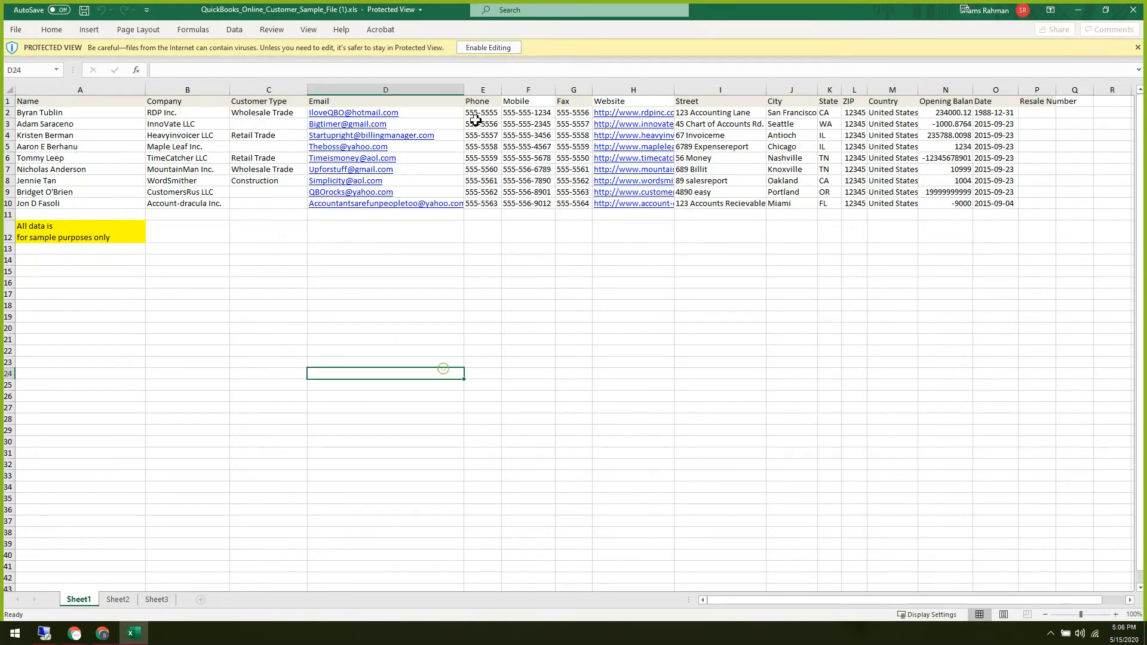
click(501, 48)
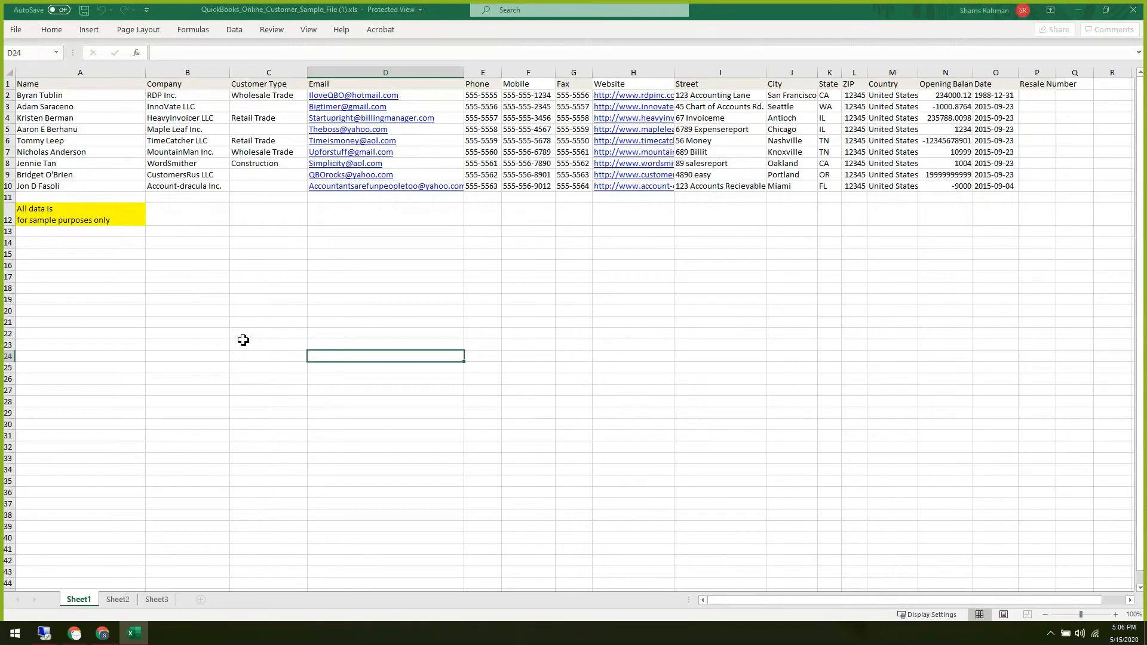
click(194, 403)
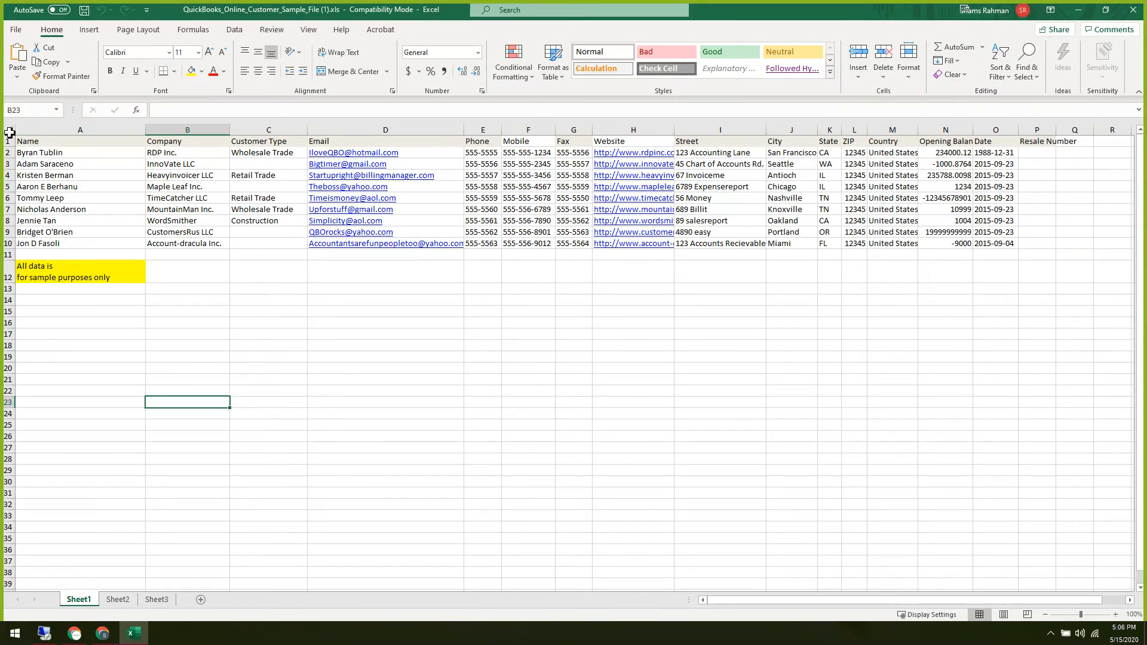
click(9, 132)
click(144, 53)
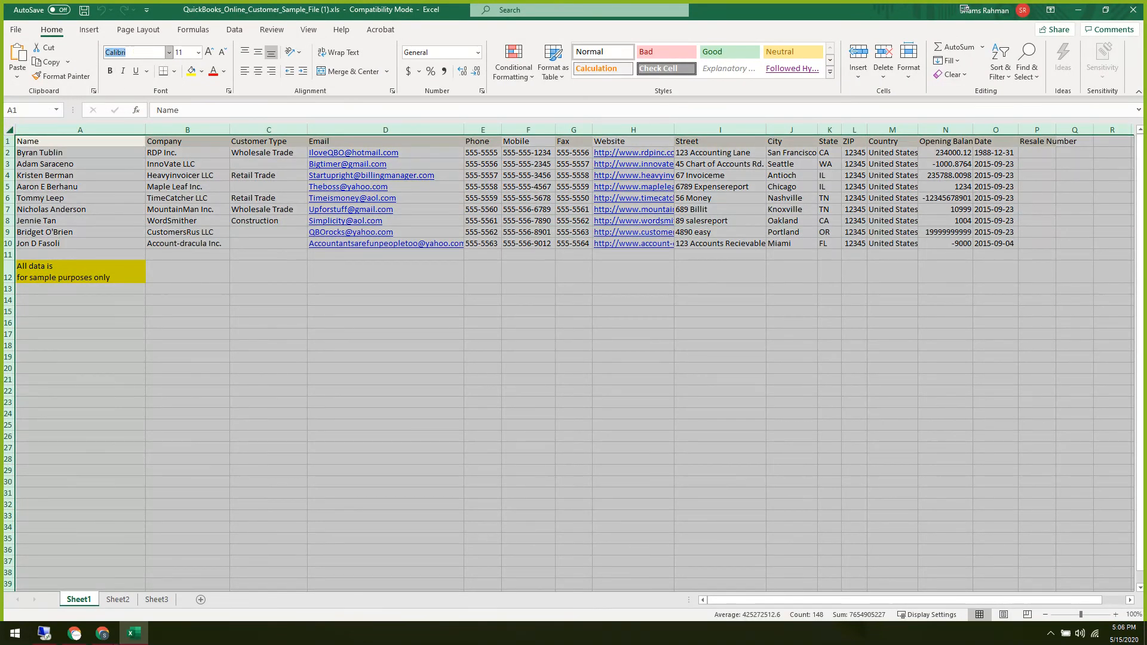
text(Sair)
text(a \)
key(Return)
click(338, 393)
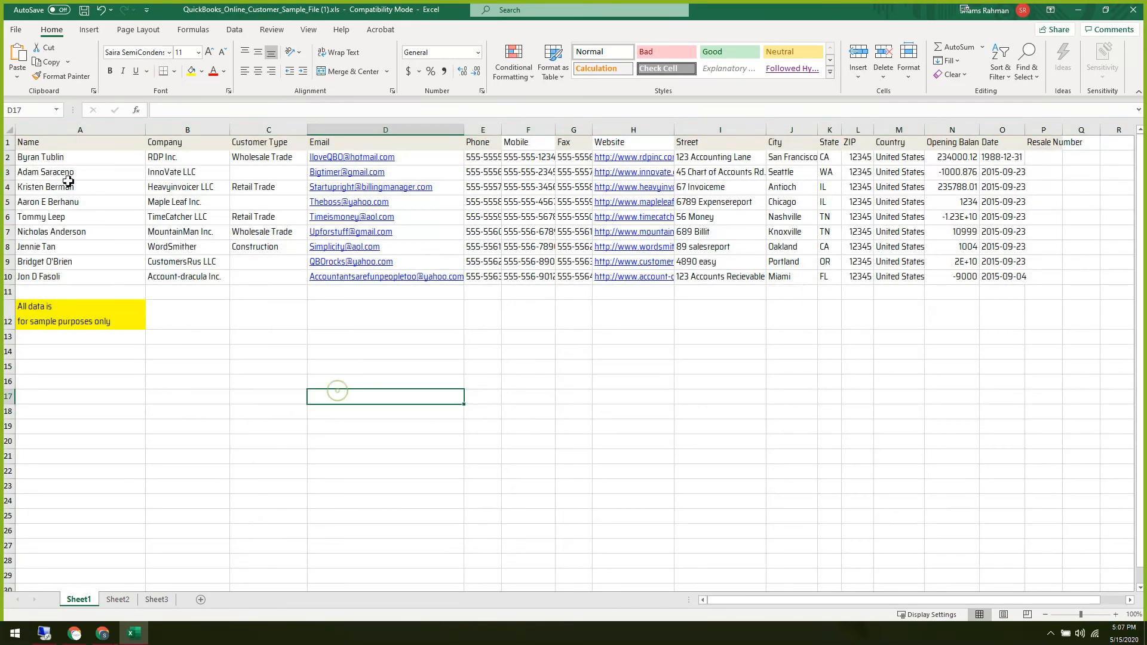
Bold the row 1 headers and auto-fit every column to its contents.
click(11, 146)
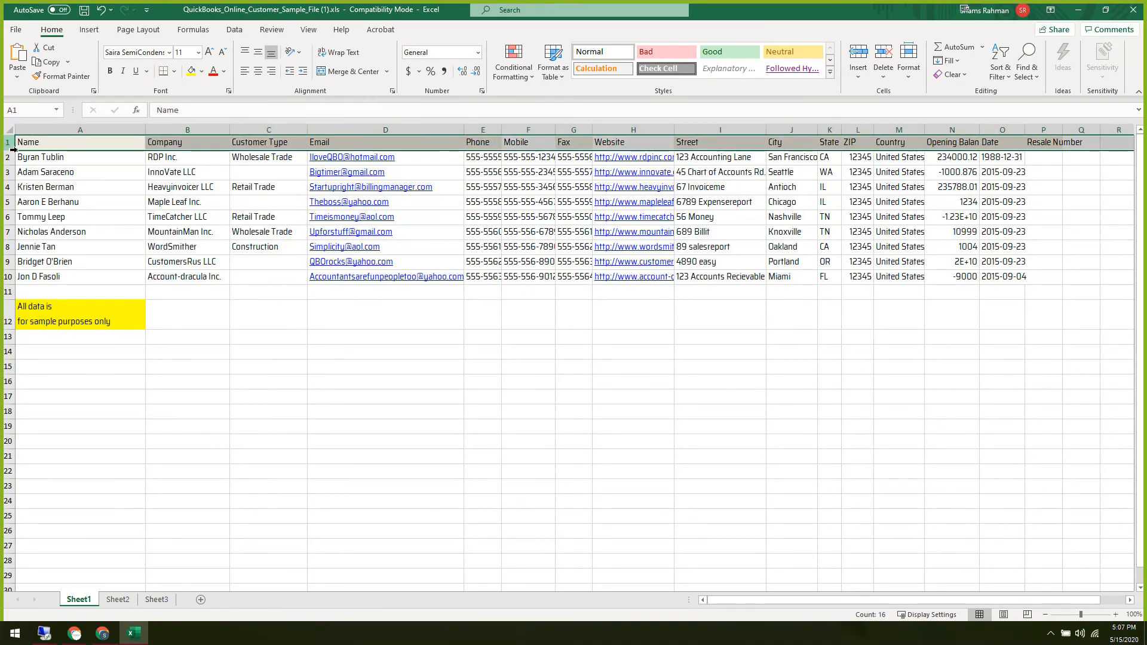
key(ctrl+b)
click(402, 383)
click(253, 384)
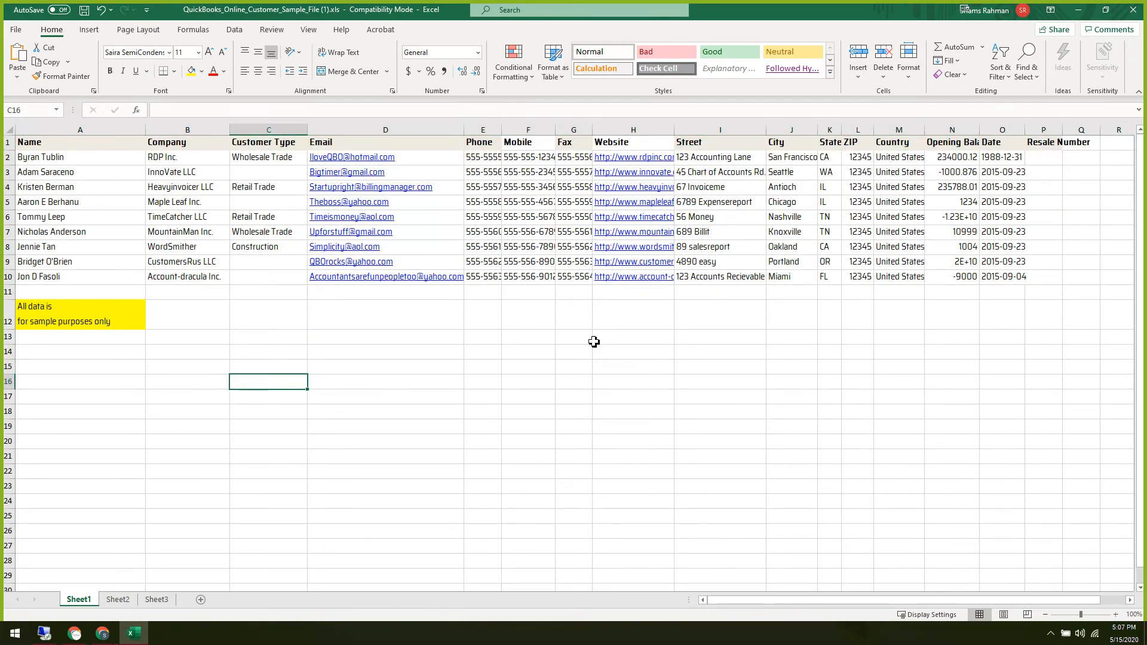
click(10, 130)
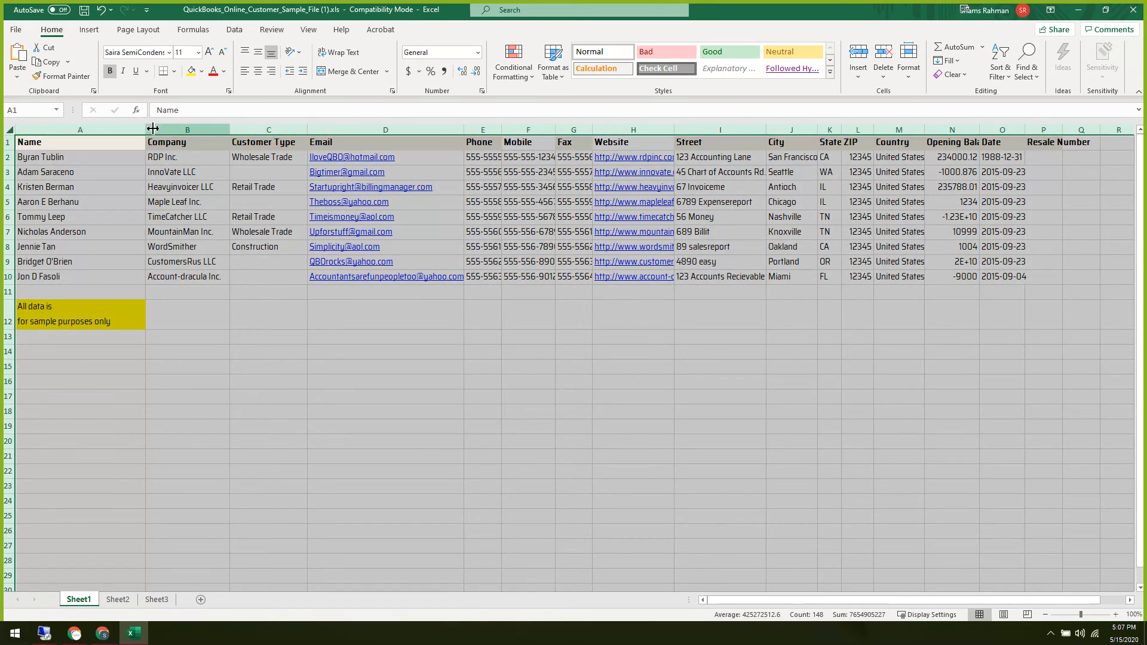
double_click(153, 128)
click(378, 410)
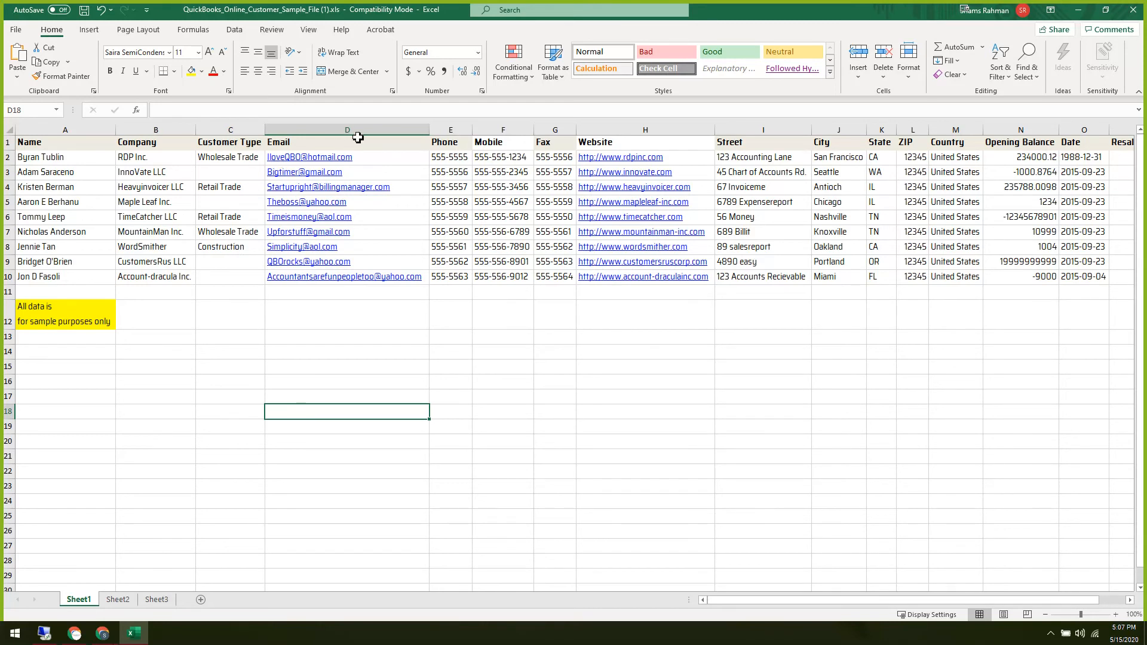
Review the Customer Type, customer name and company name values in rows 2-10.
drag(237, 160, 238, 278)
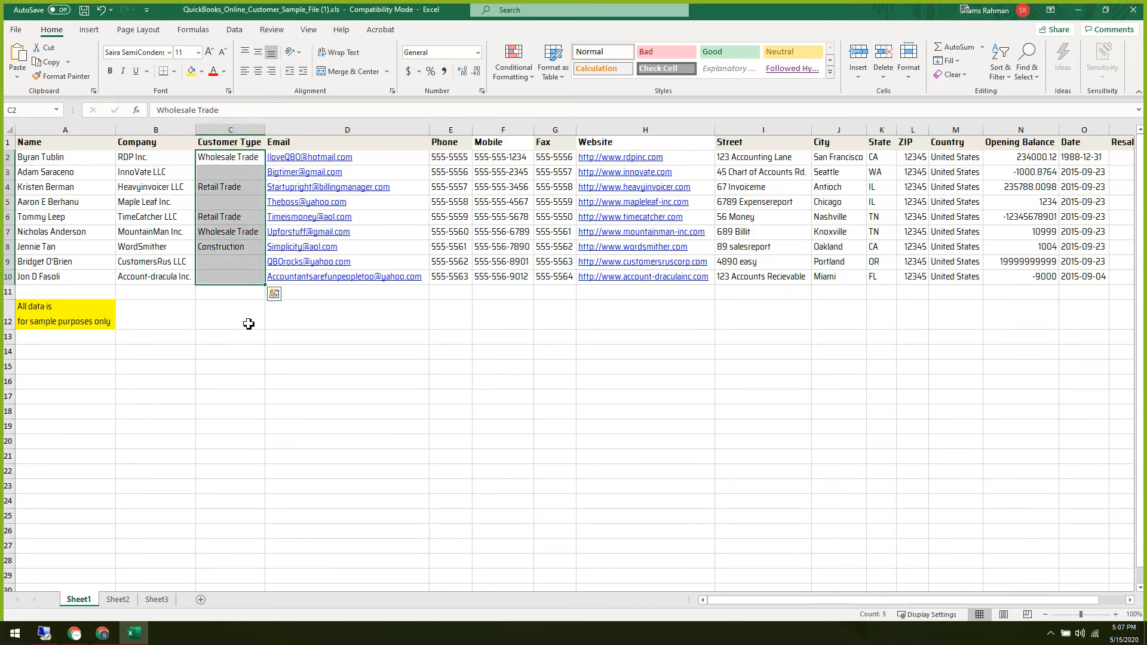
click(249, 324)
click(222, 188)
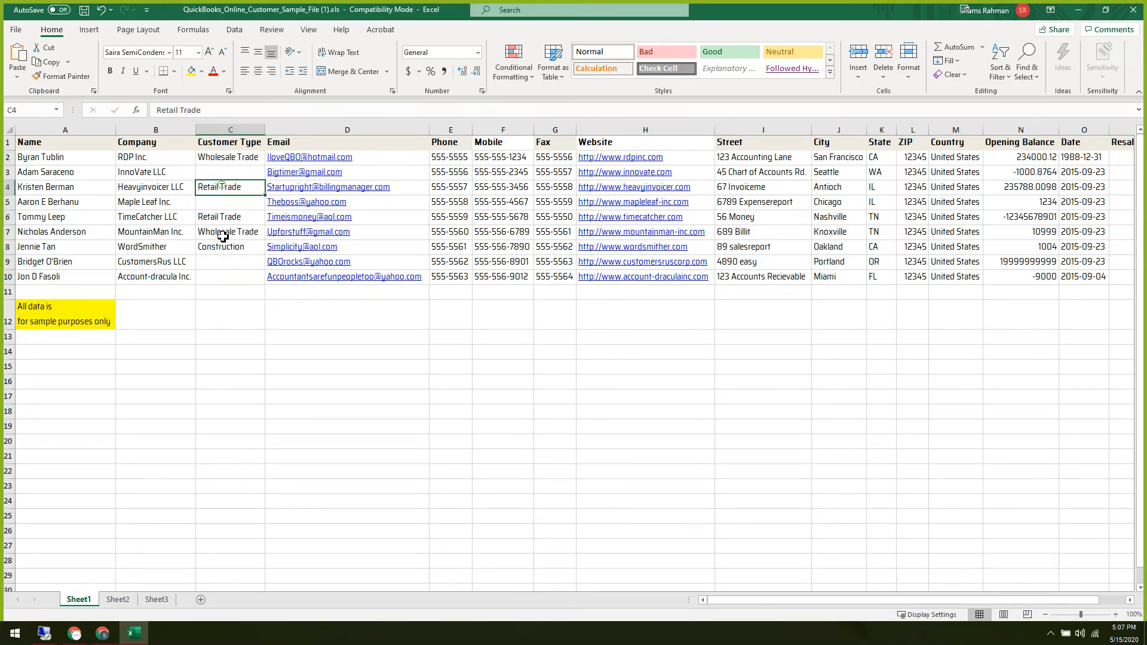
click(250, 318)
drag(221, 161, 233, 281)
click(251, 363)
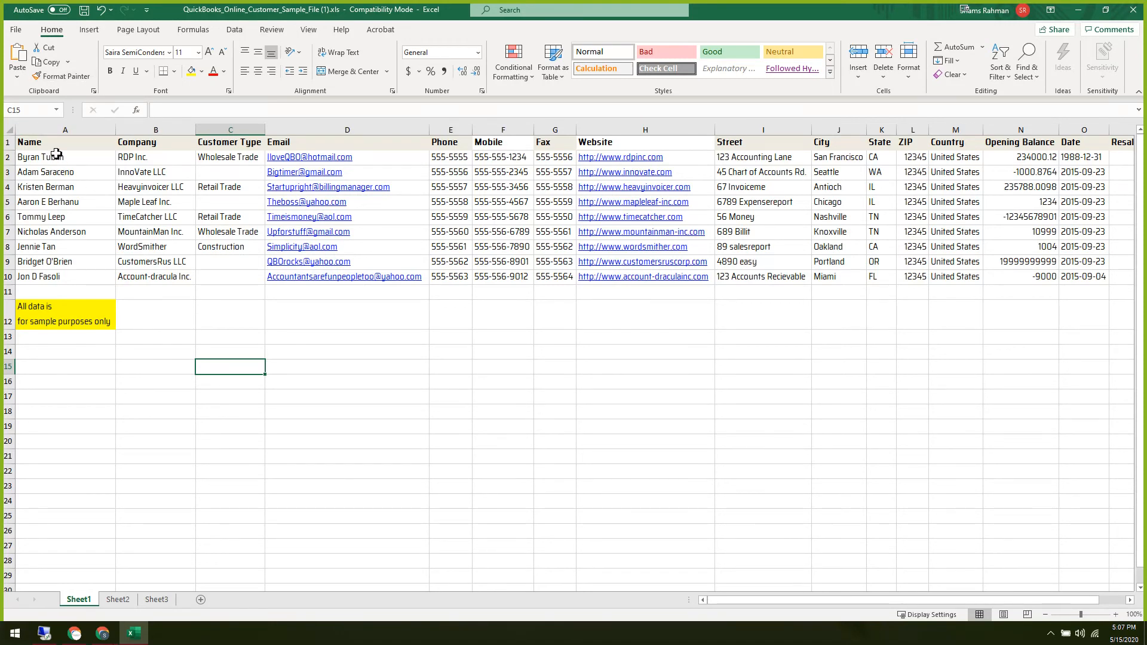
drag(54, 159, 59, 280)
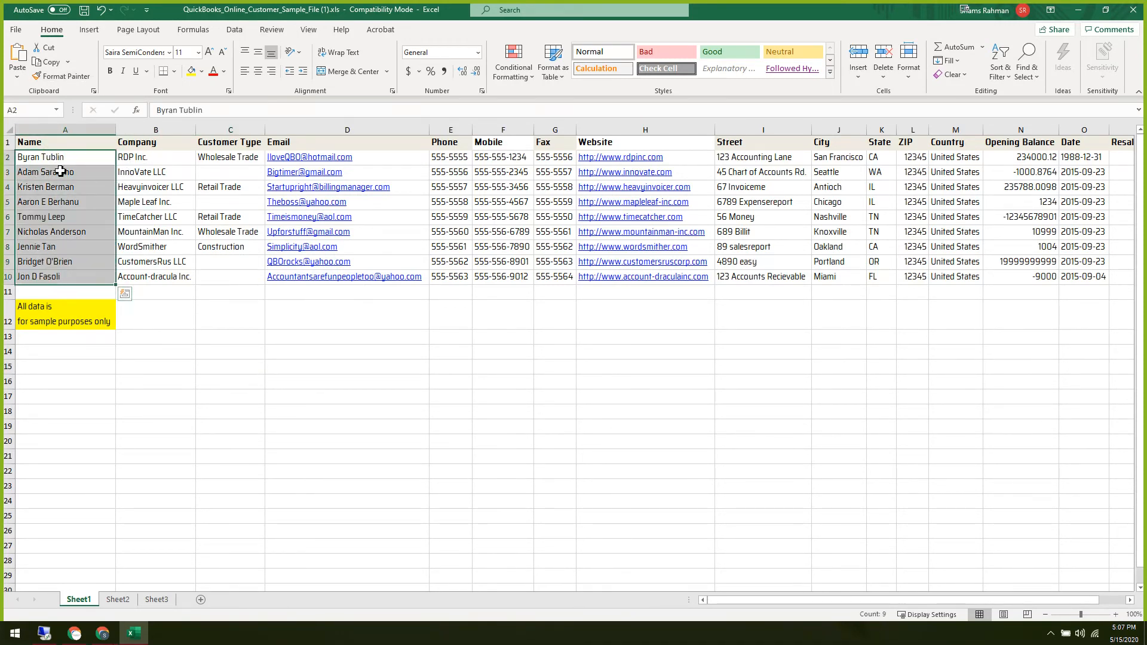
click(134, 366)
drag(135, 157, 143, 272)
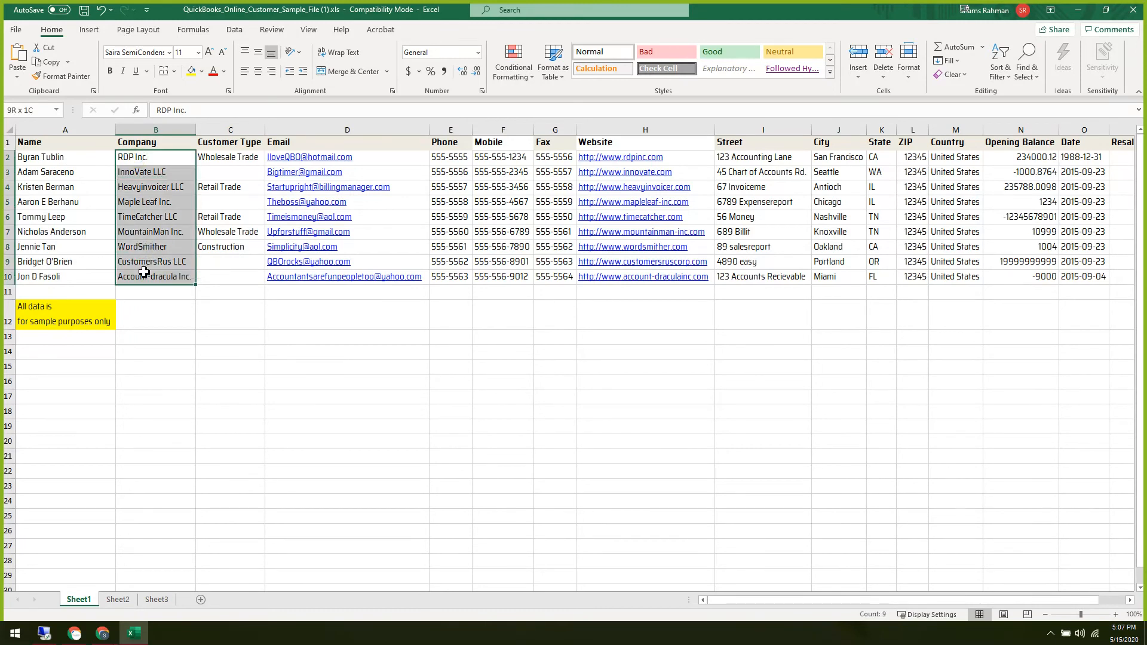
drag(53, 158, 71, 247)
drag(165, 157, 183, 275)
click(286, 383)
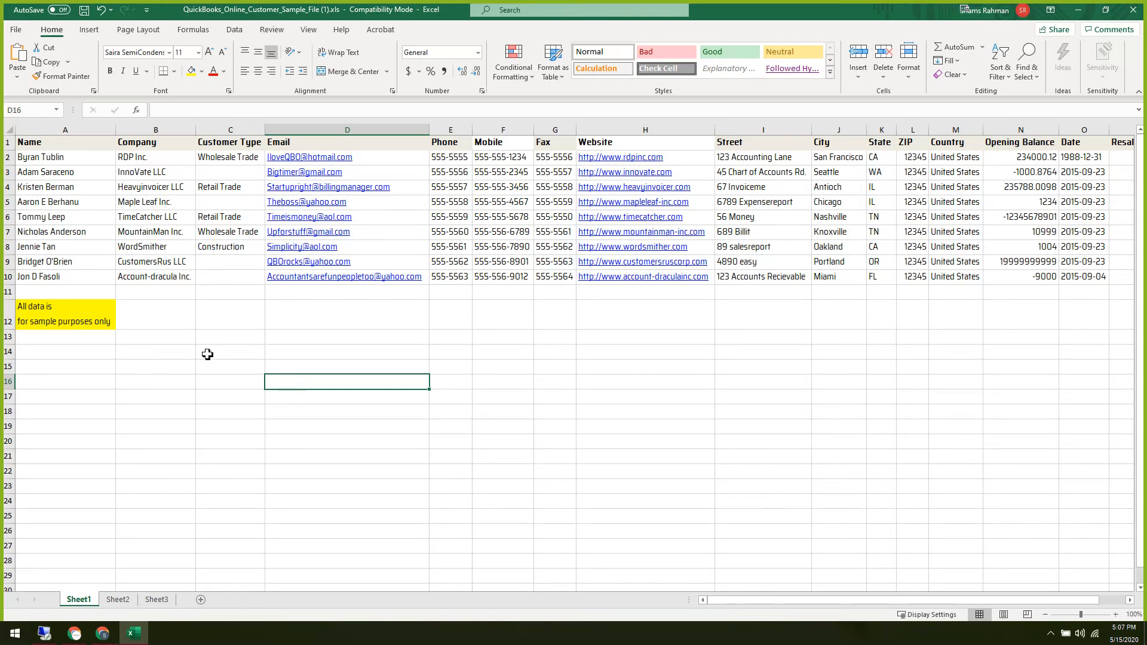
Close QuickBooks' Import customers page, then return to the customer sample workbook.
key(alt+Tab)
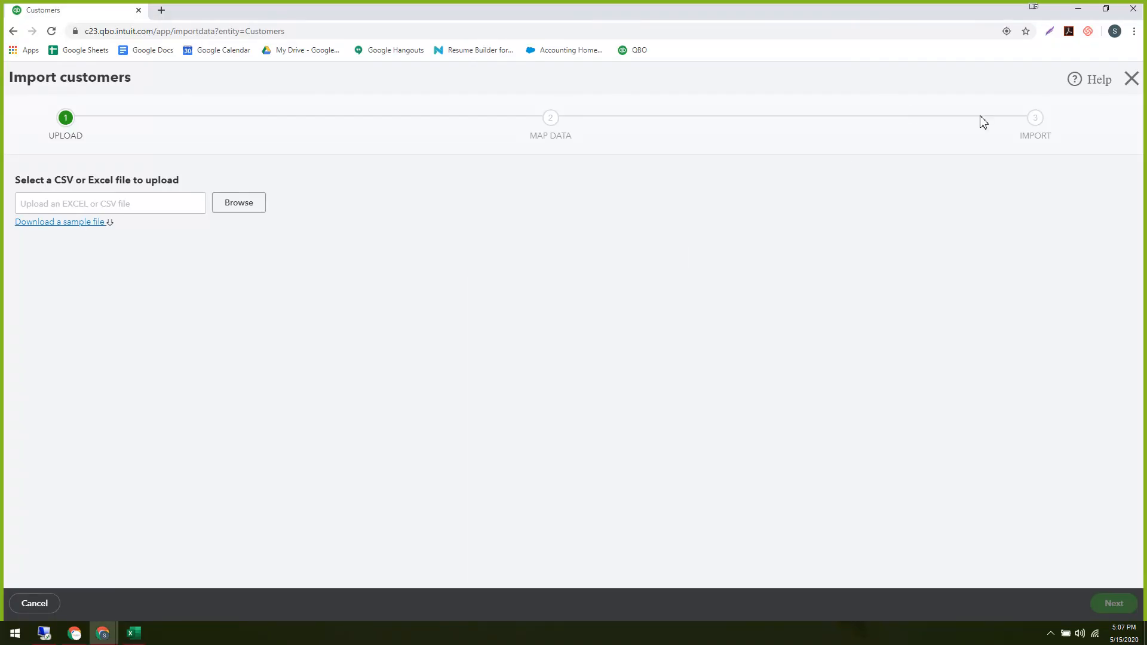
click(1132, 79)
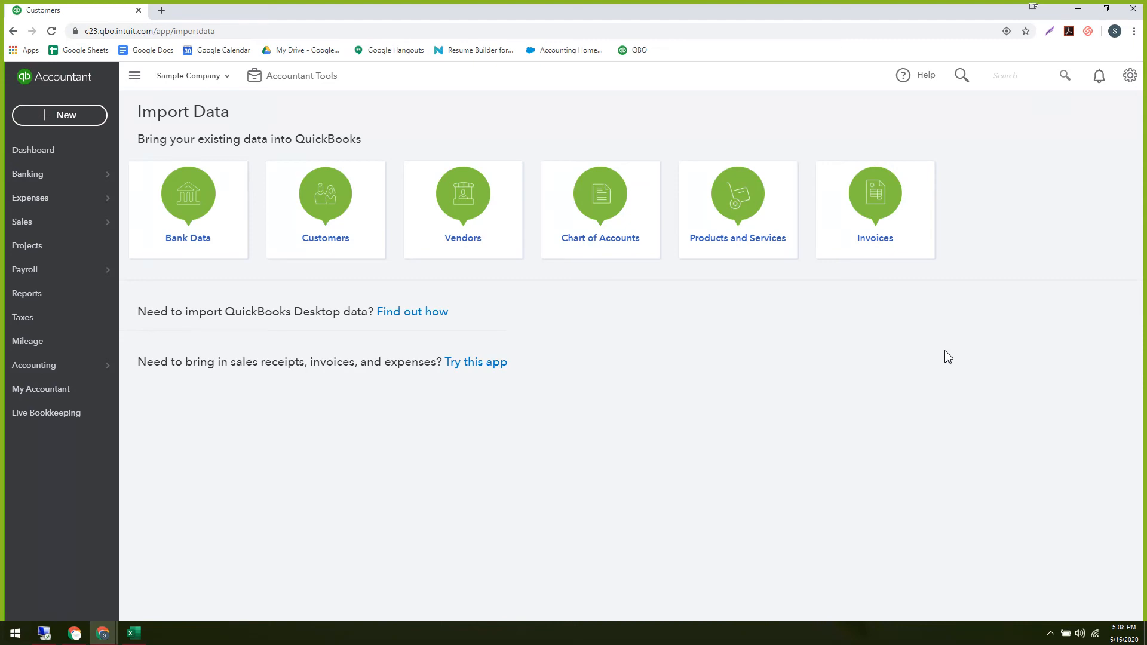
key(alt+Tab)
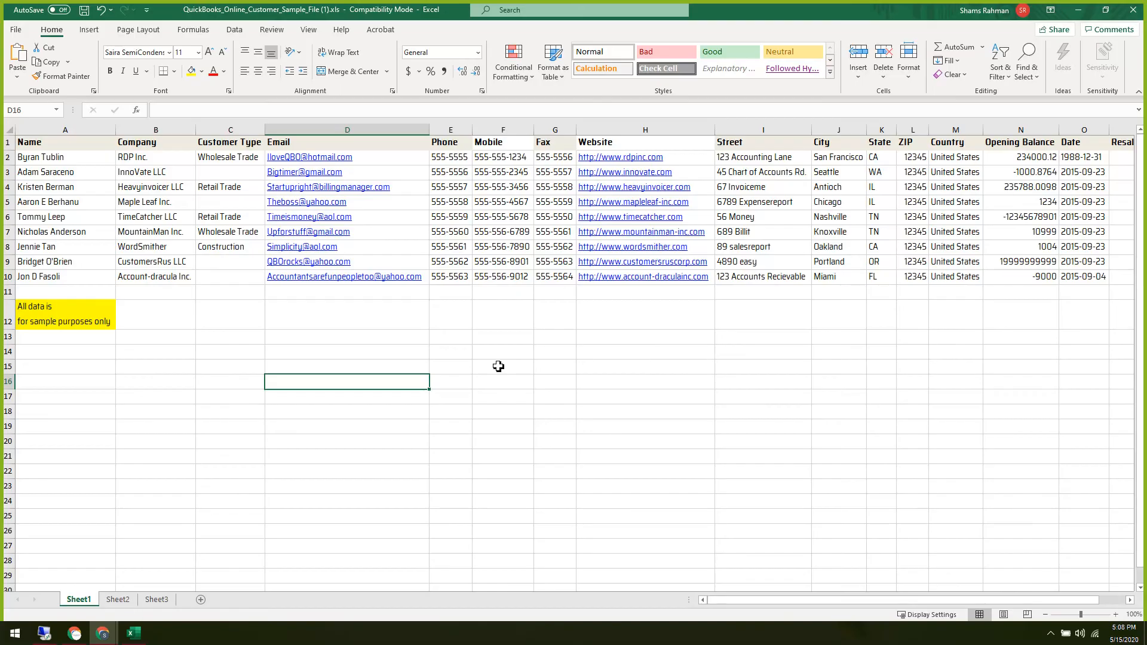
Review the Customer Type entries in C2:C10, including Wholesale Trade in C2.
click(221, 325)
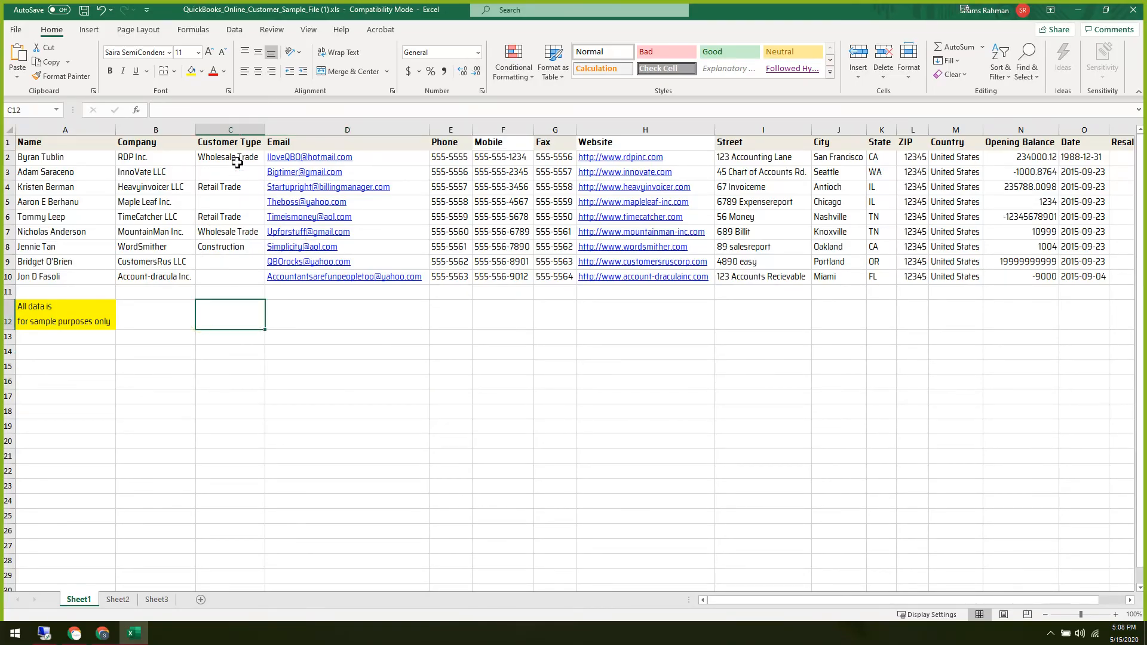
drag(233, 157, 229, 290)
click(352, 396)
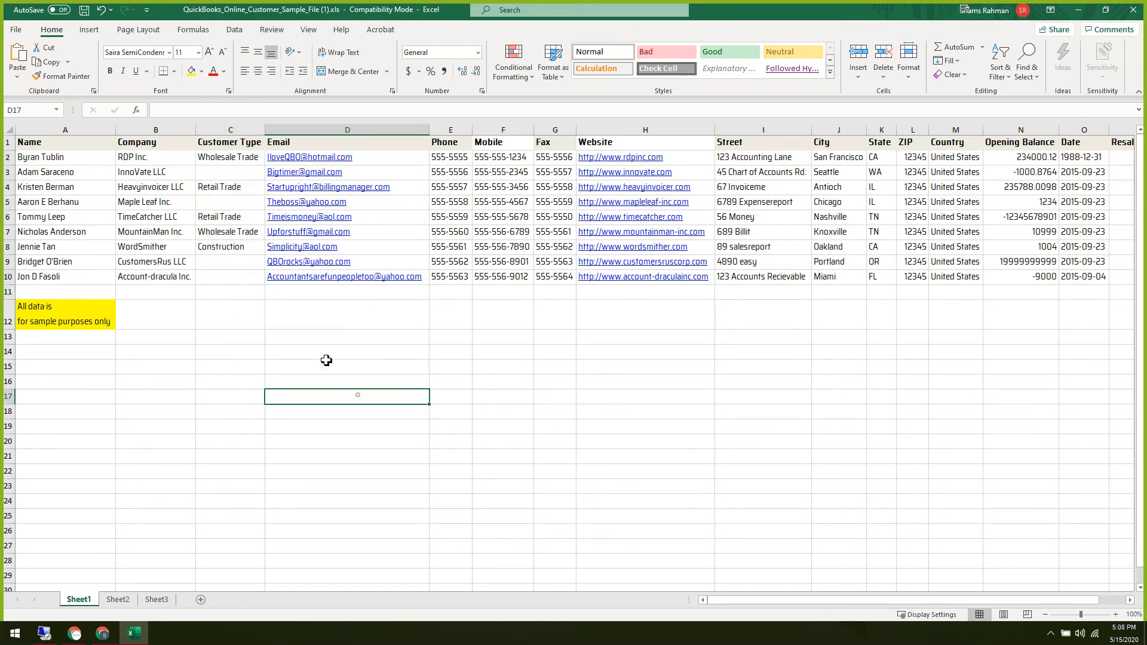
click(227, 157)
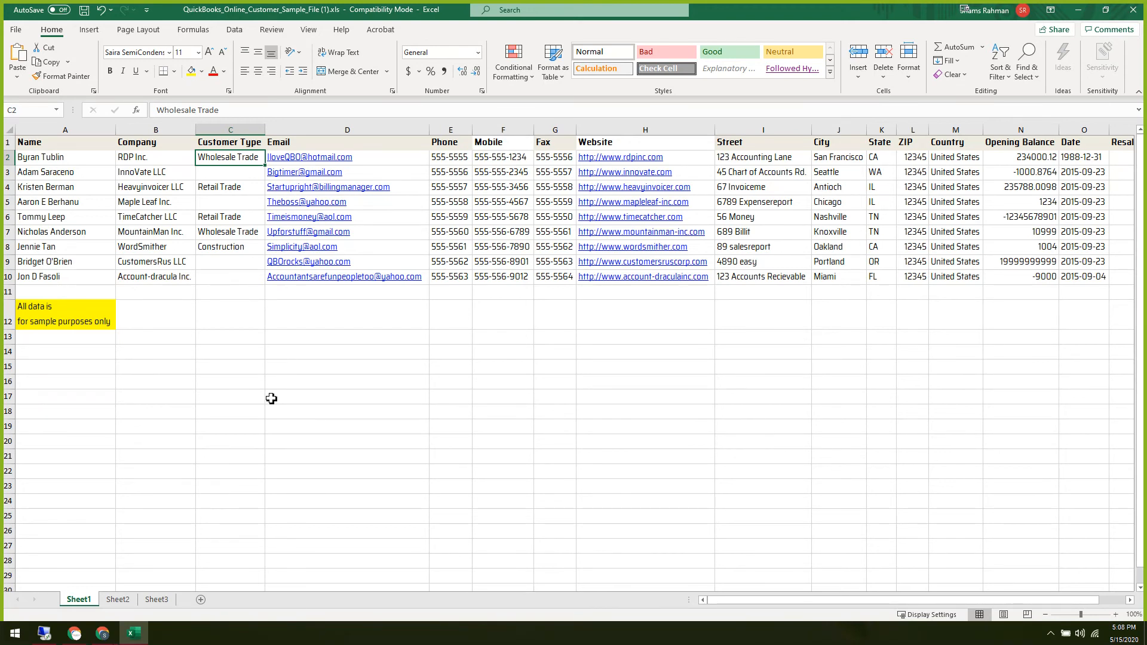
click(246, 400)
drag(224, 158, 234, 280)
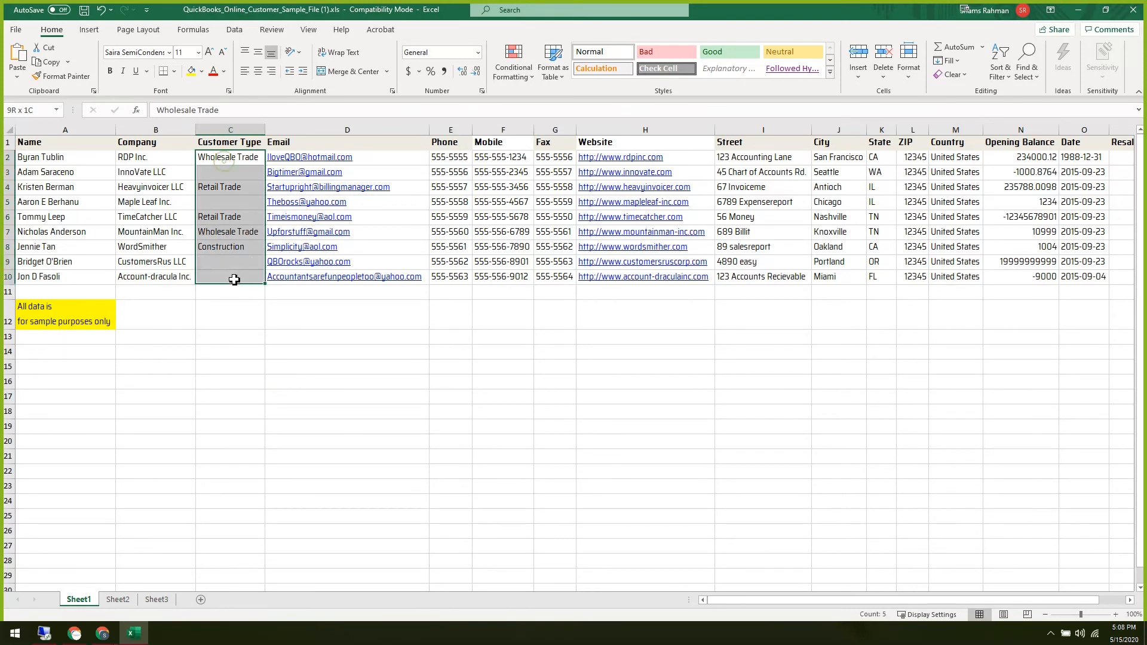
click(276, 362)
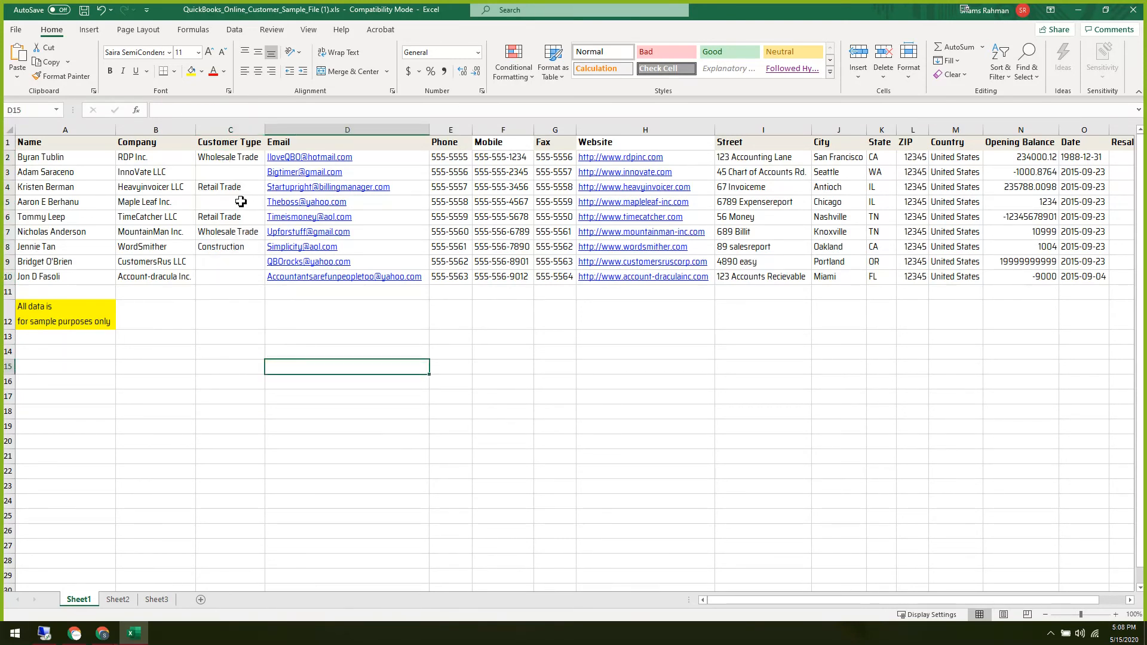
click(233, 160)
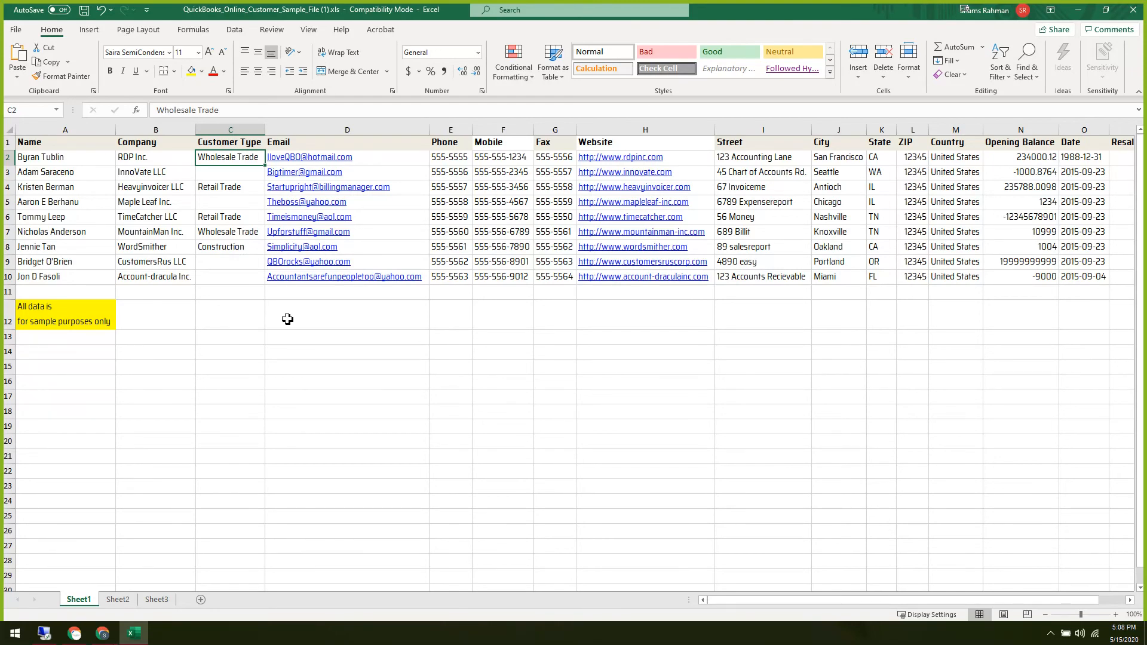
Try the MountainMan website link in H7 and dismiss the link error.
key(alt+Tab)
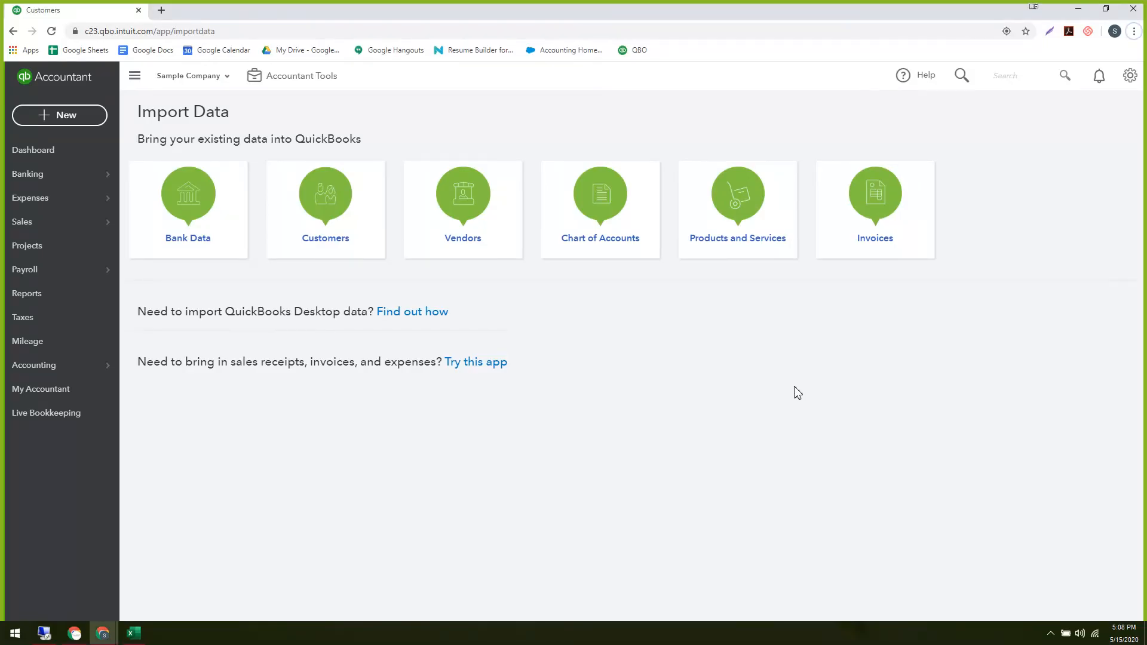
key(alt+Tab)
click(514, 440)
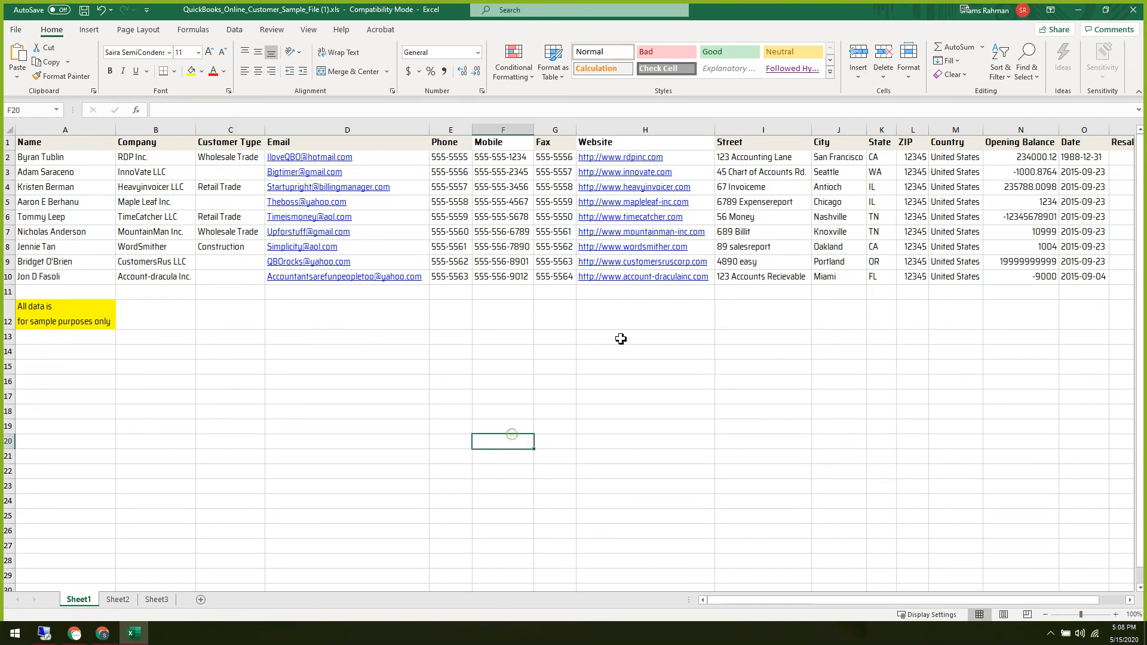
click(670, 233)
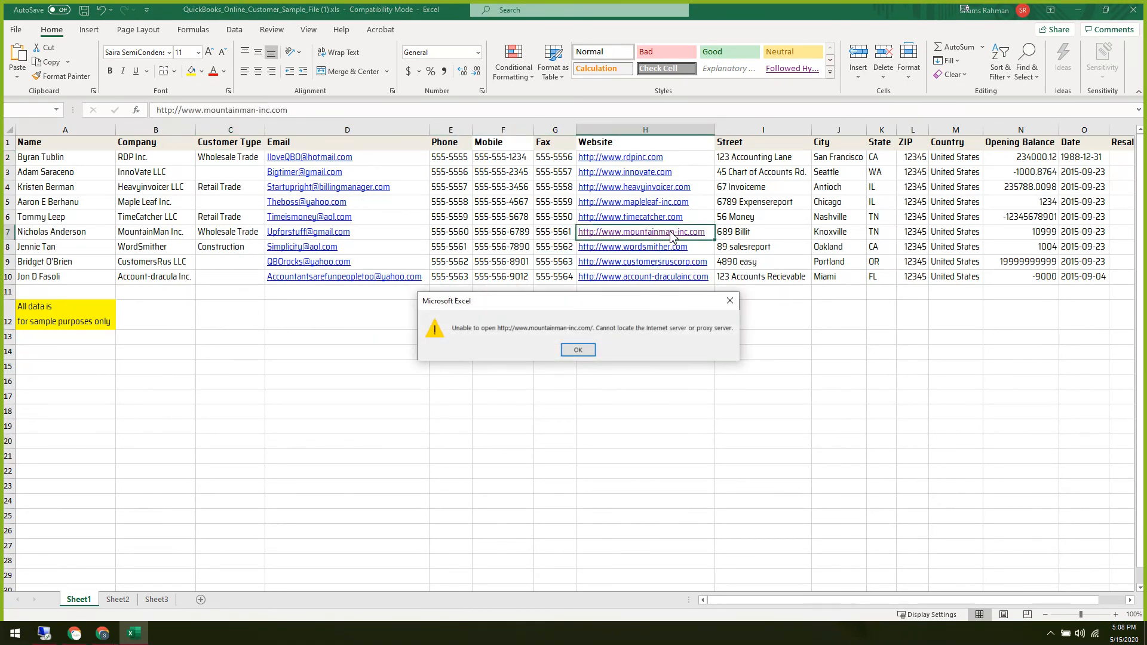
click(573, 351)
click(592, 356)
Browse row 7's address, Resale Number and Date cells, then column A and Customer Type.
click(775, 237)
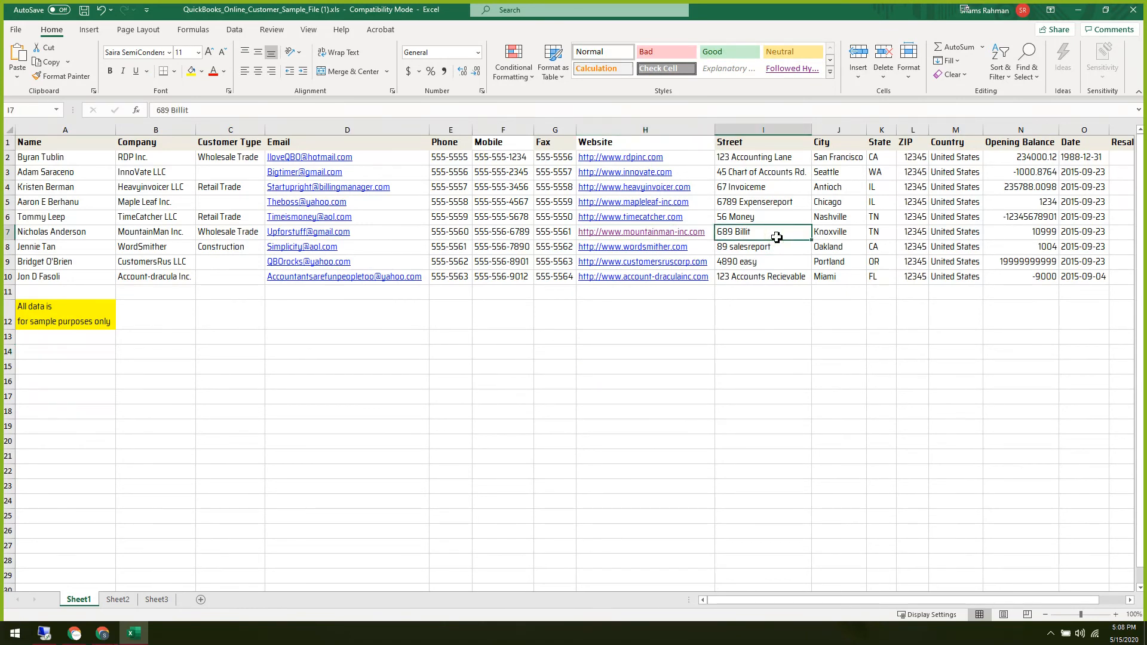
key(Right)
key(Right)
key(Right)
key(Right)
key(Right)
key(Right)
key(Right)
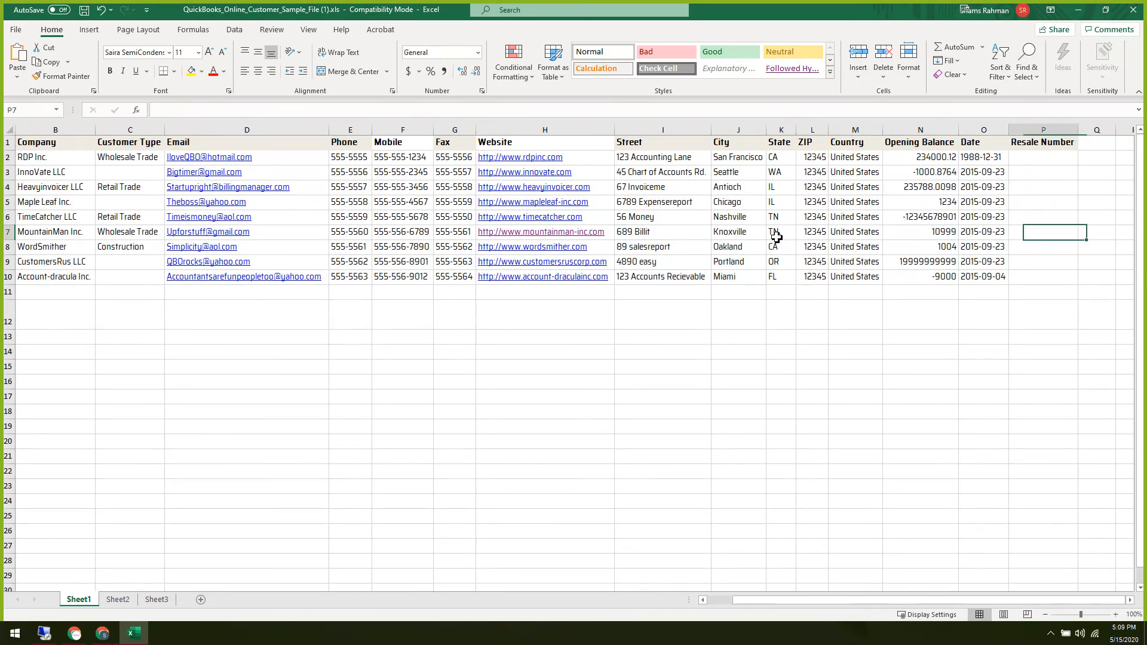
key(Left)
key(Left)
key(Left)
key(Right)
key(Right)
key(Up)
key(Up)
key(Up)
key(Up)
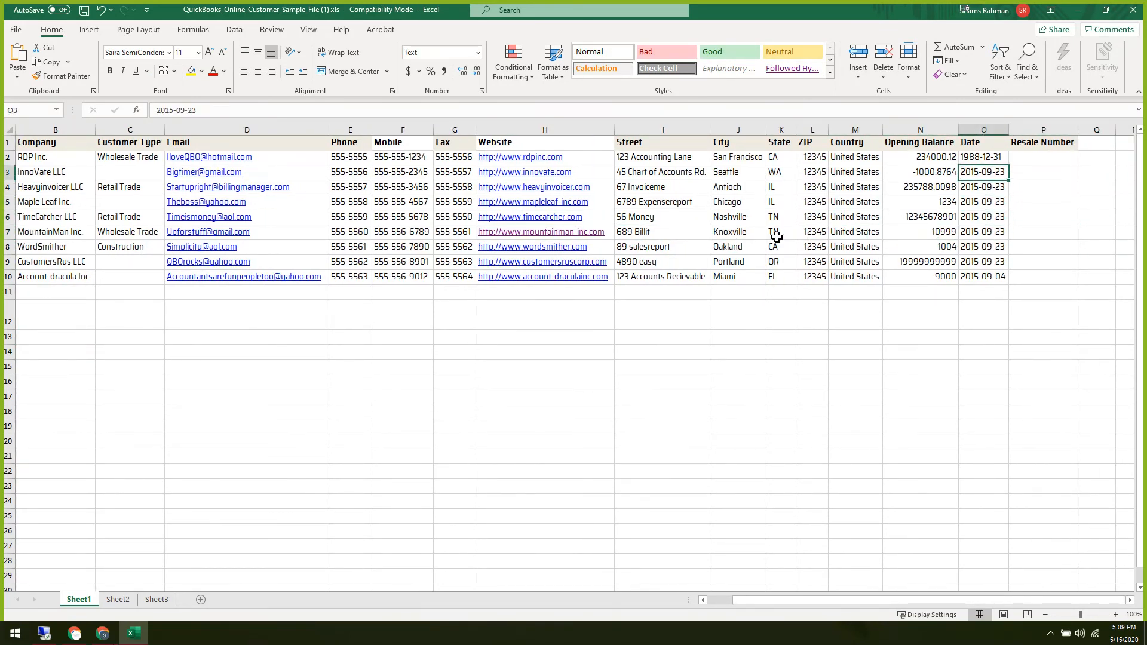
key(Left)
key(Left)
key(Left)
key(Left)
key(Left)
key(Left)
key(Left)
key(Left)
key(Left)
key(Left)
key(Left)
key(Left)
key(Left)
key(Left)
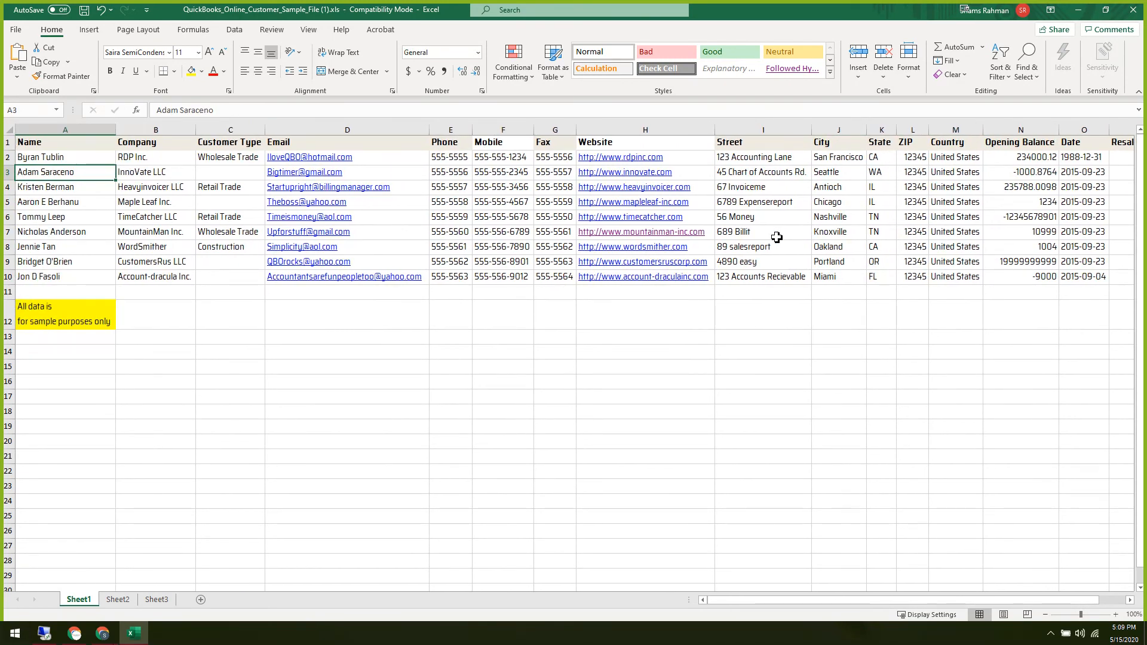
key(Down)
key(Down)
key(Down)
key(Down)
key(Down)
key(Down)
key(Down)
key(Down)
key(Down)
key(Down)
key(Down)
key(Down)
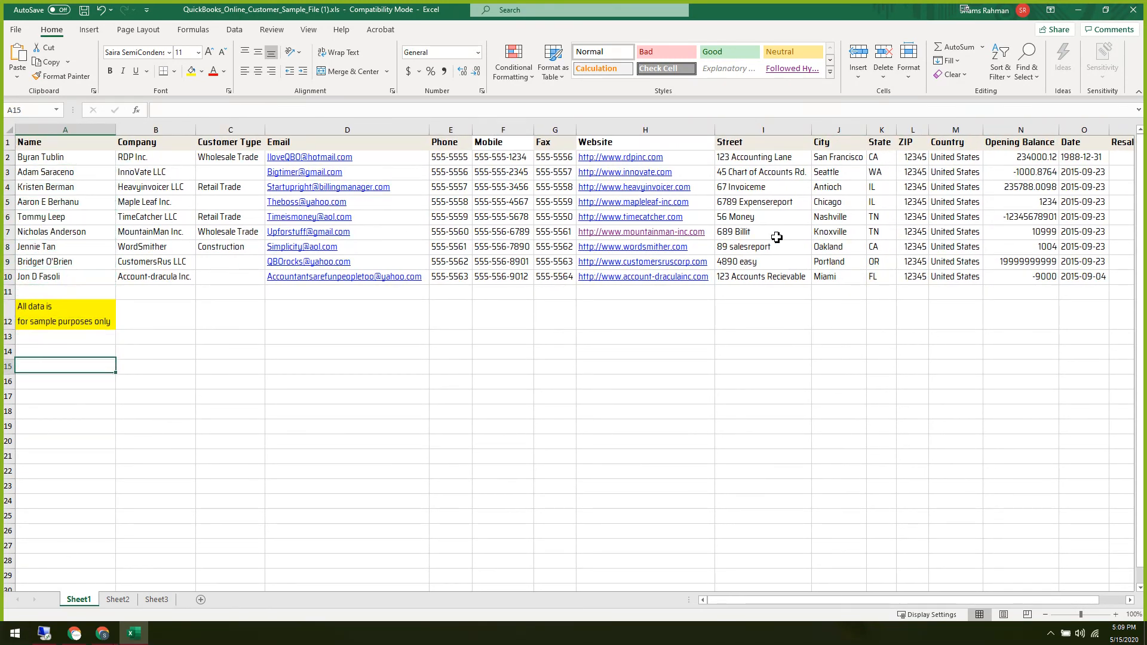
key(Down)
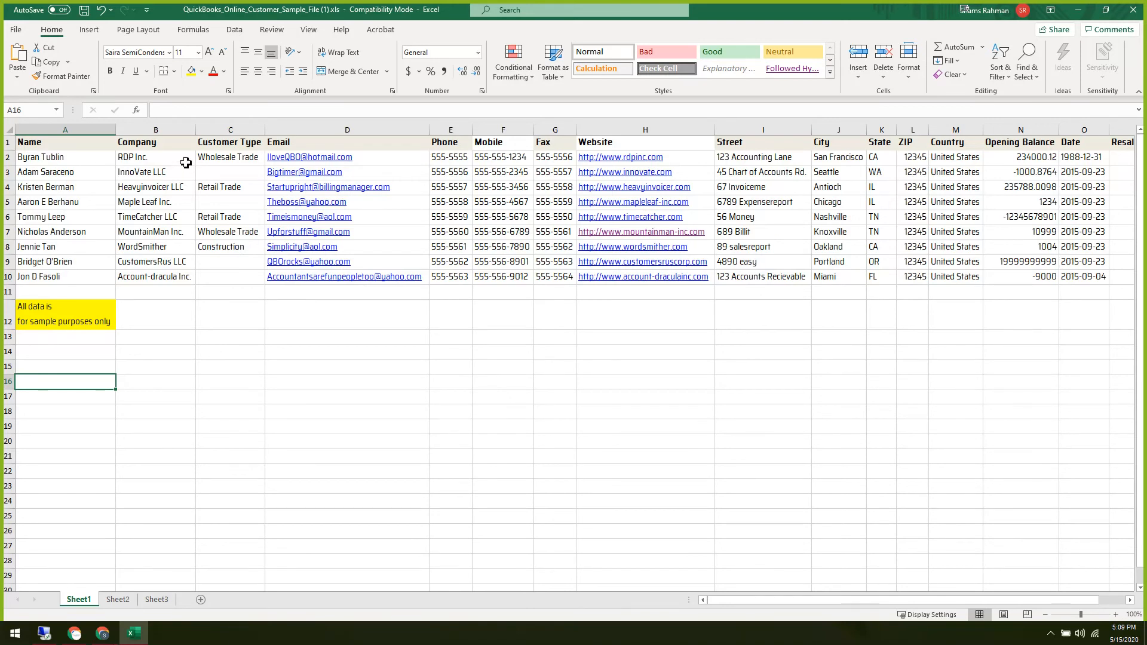
drag(231, 157, 240, 274)
click(294, 401)
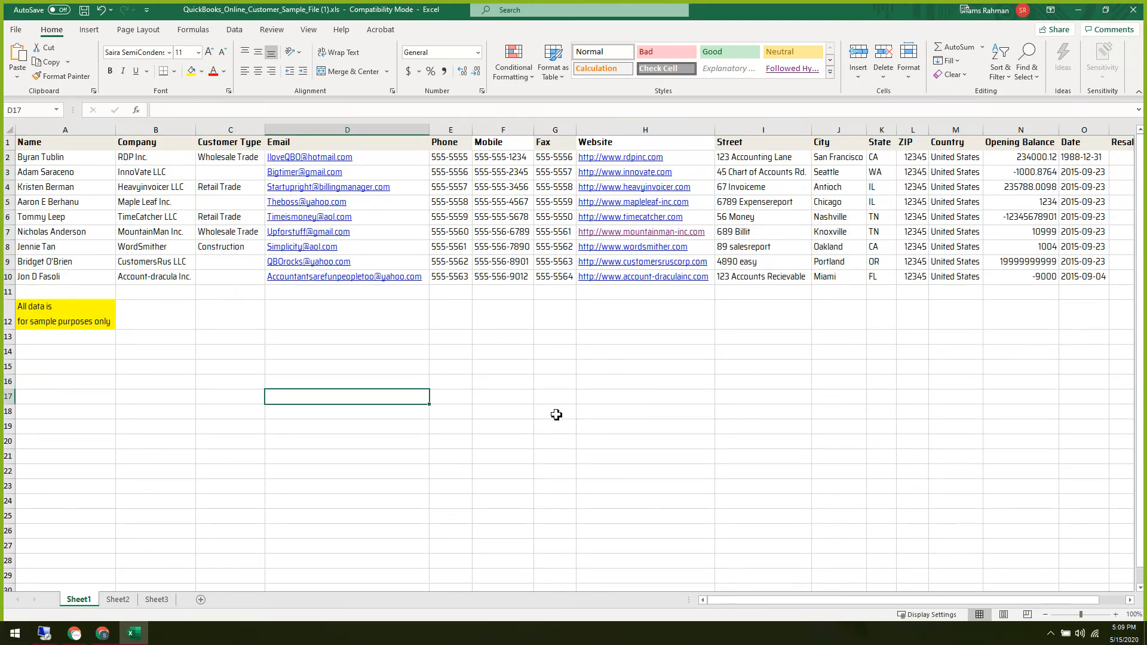
Check the street addresses and cities, then close the workbook without saving.
drag(758, 156, 767, 262)
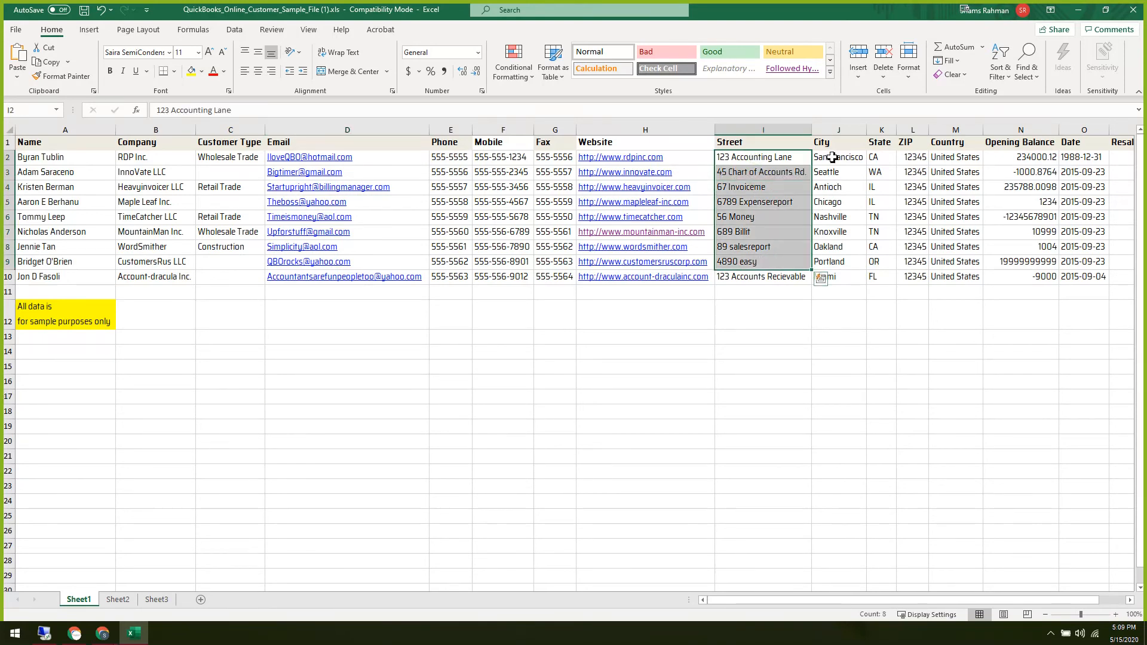
drag(832, 157, 839, 218)
click(913, 397)
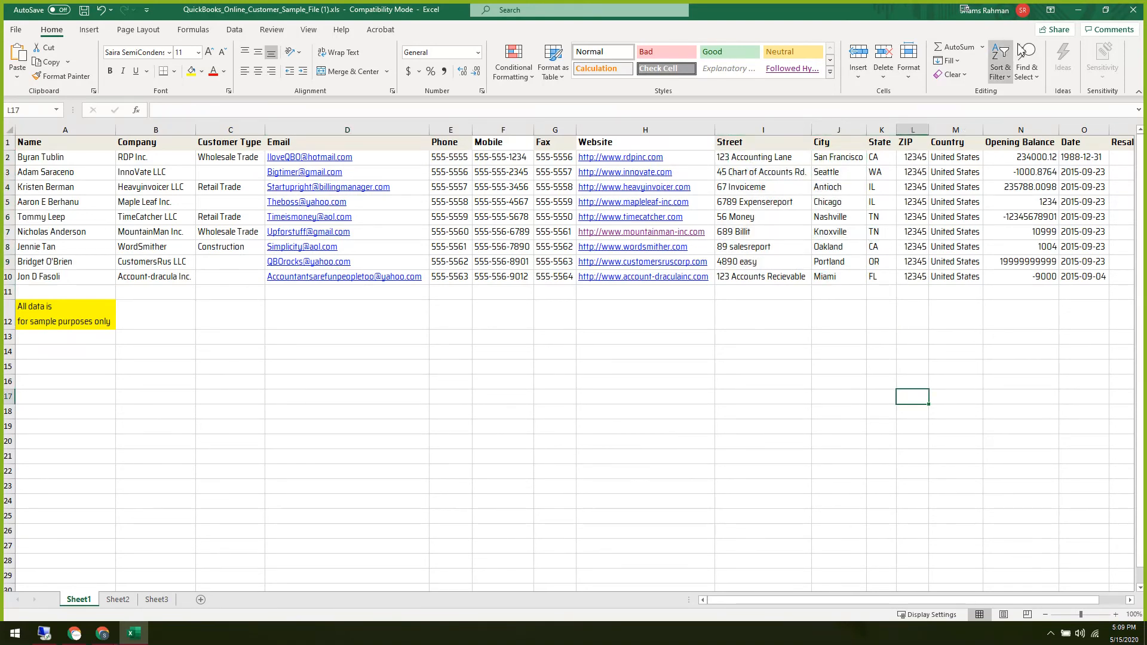
click(1133, 10)
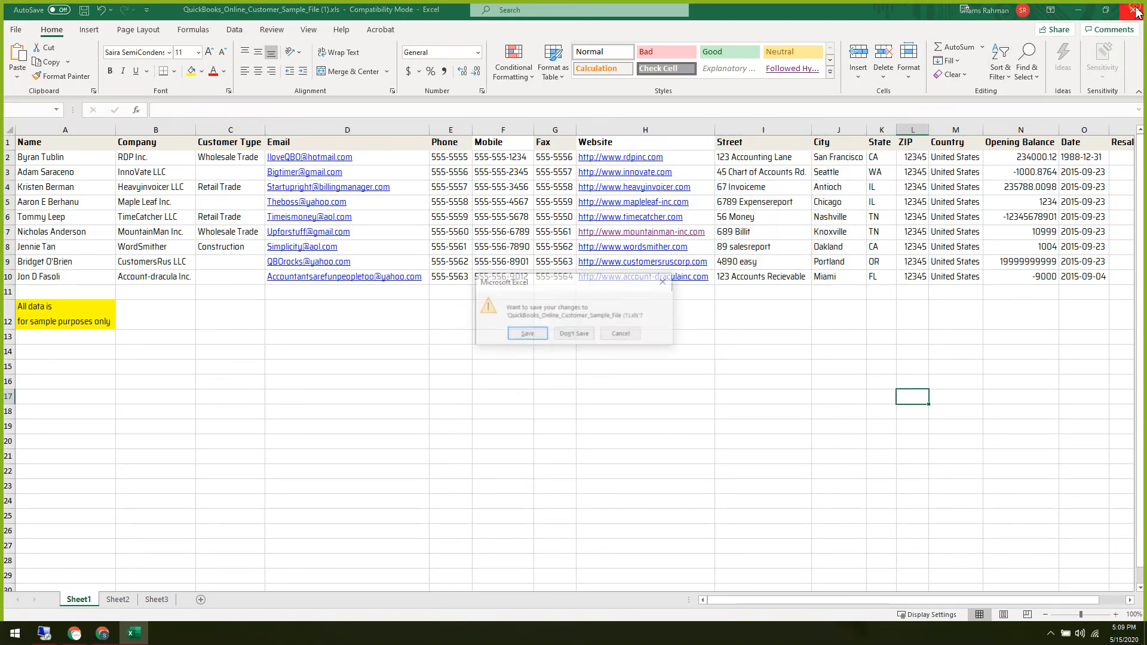
click(574, 334)
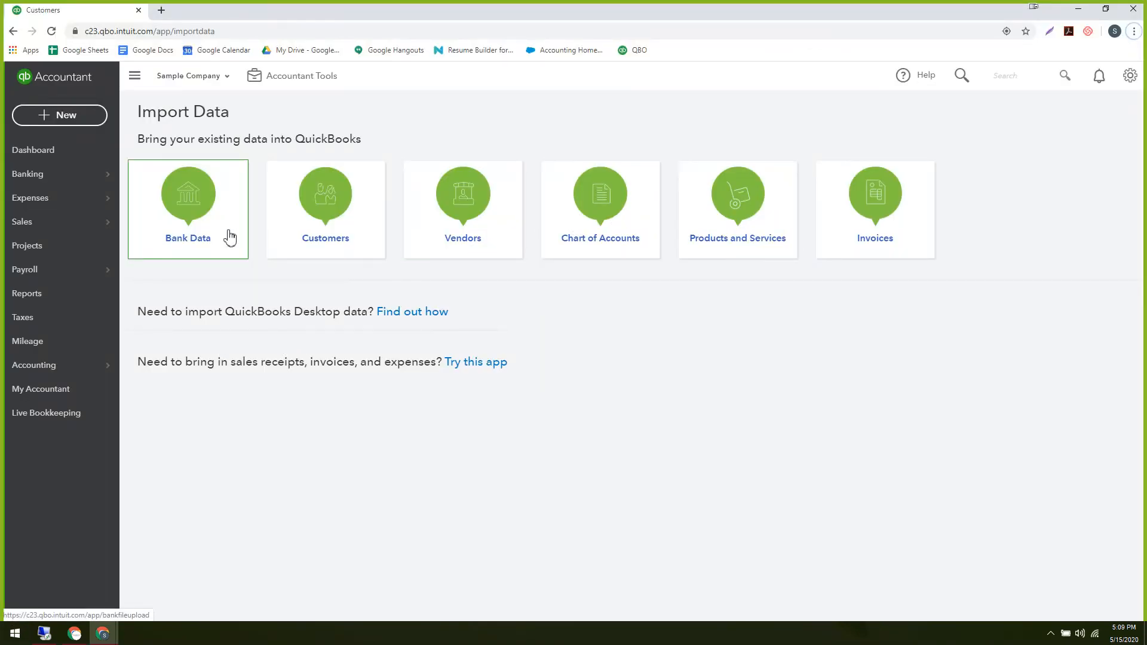
Start a customer import and upload the customer sample spreadsheet.
click(358, 228)
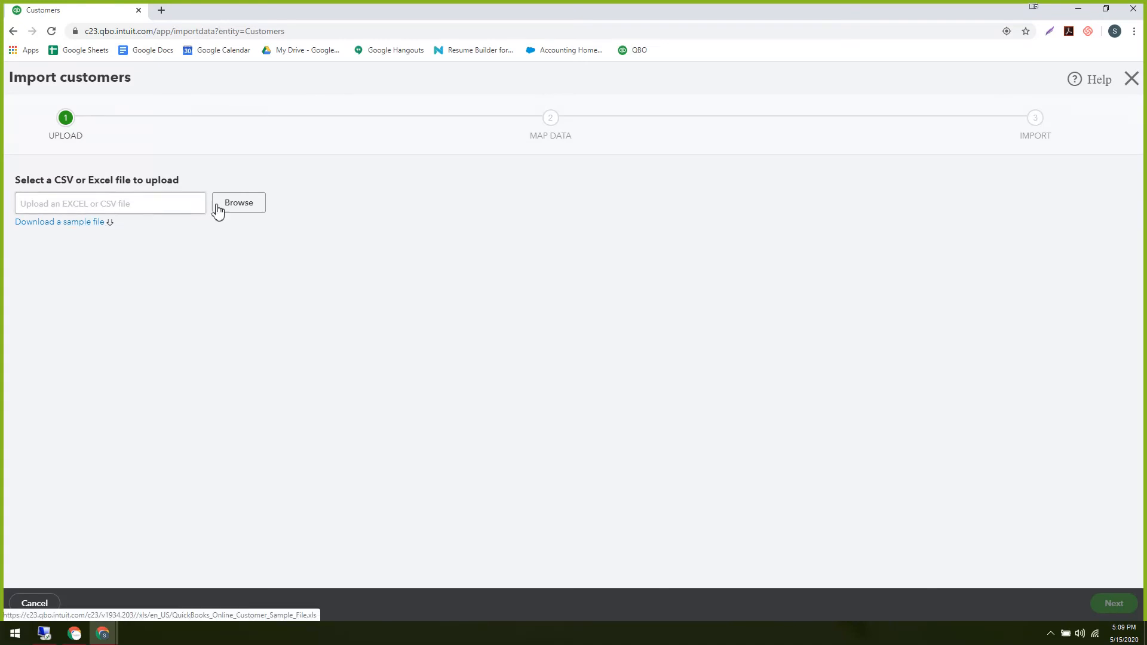
click(239, 206)
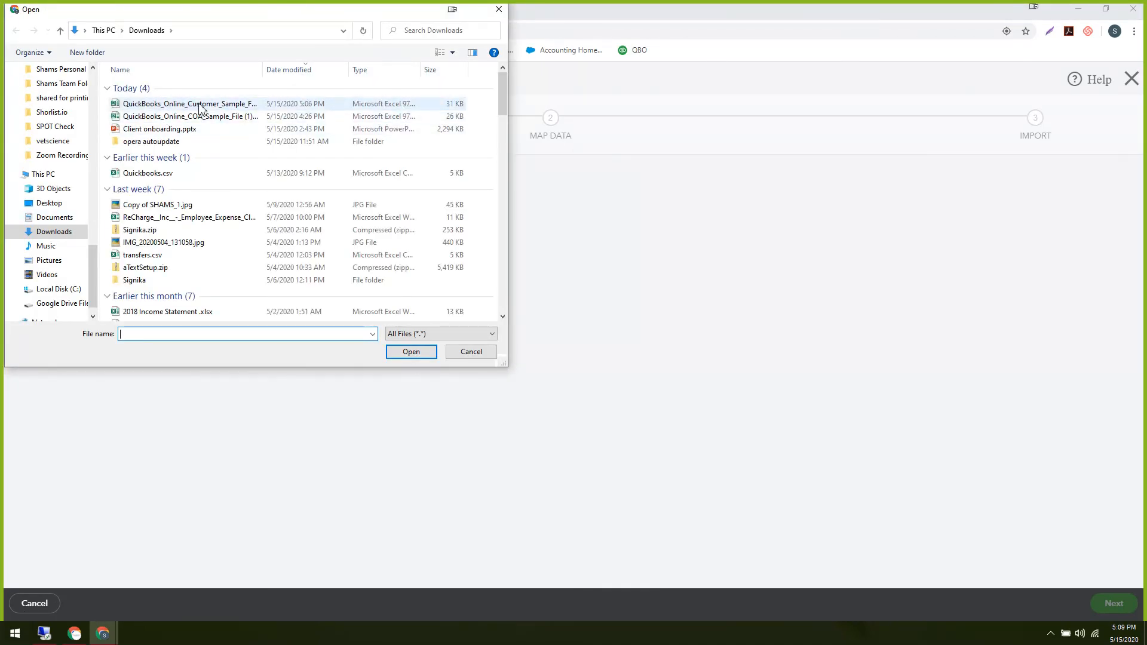
double_click(200, 107)
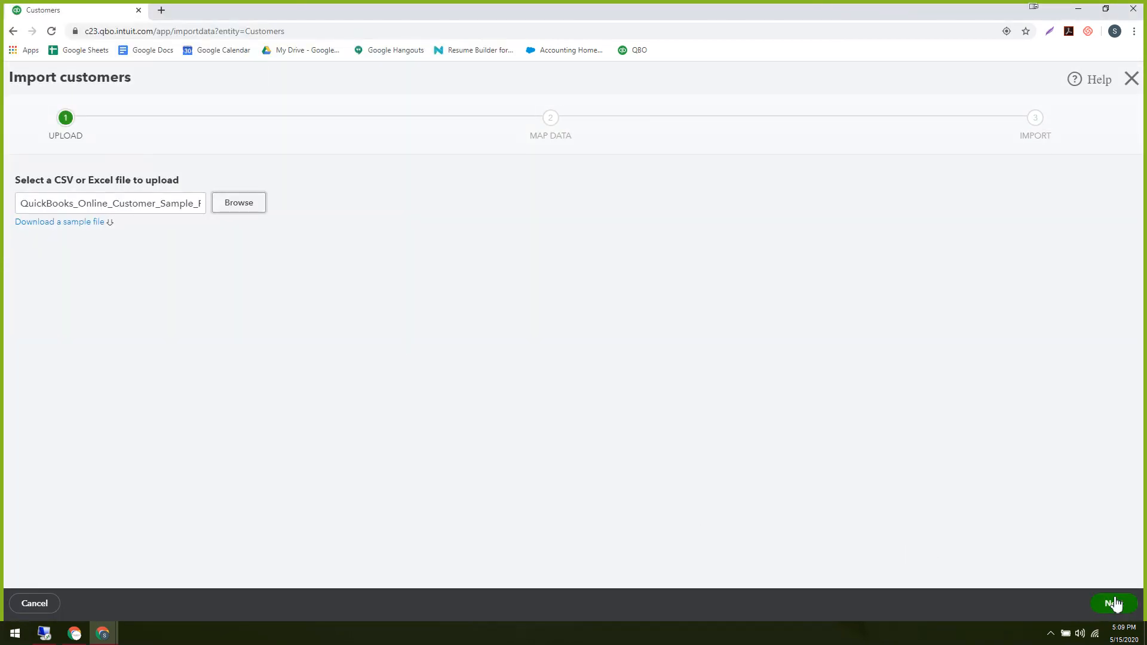
click(1115, 603)
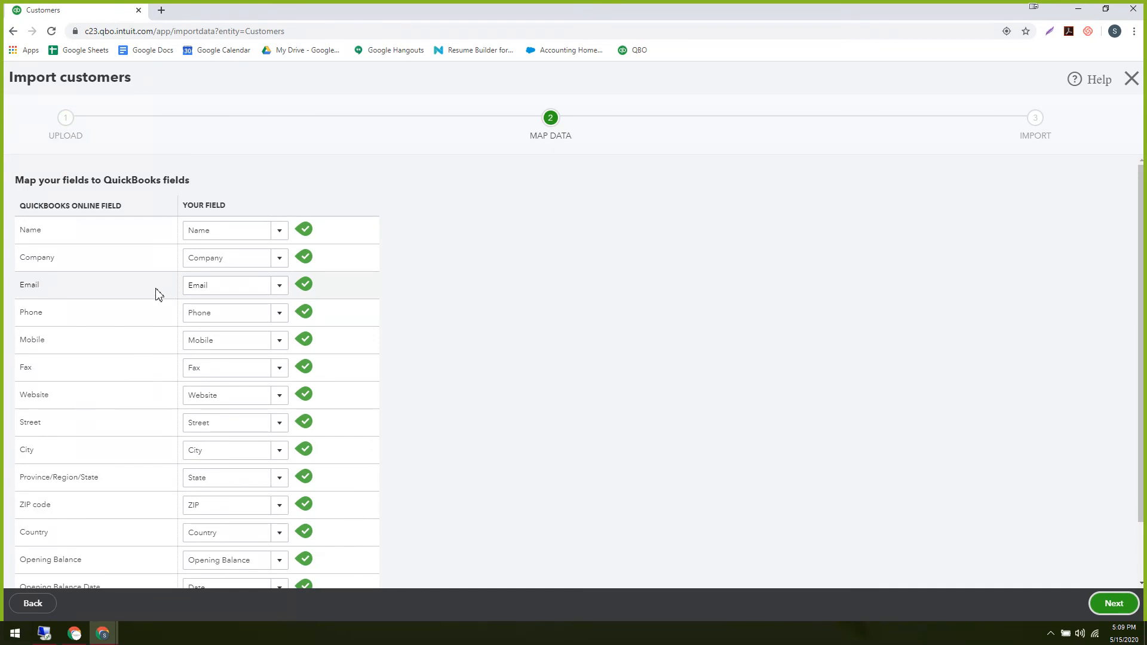
Review the Map Data field mappings and continue to the 10-customer preview.
scroll(159, 295, down, 2)
scroll(157, 293, up, 2)
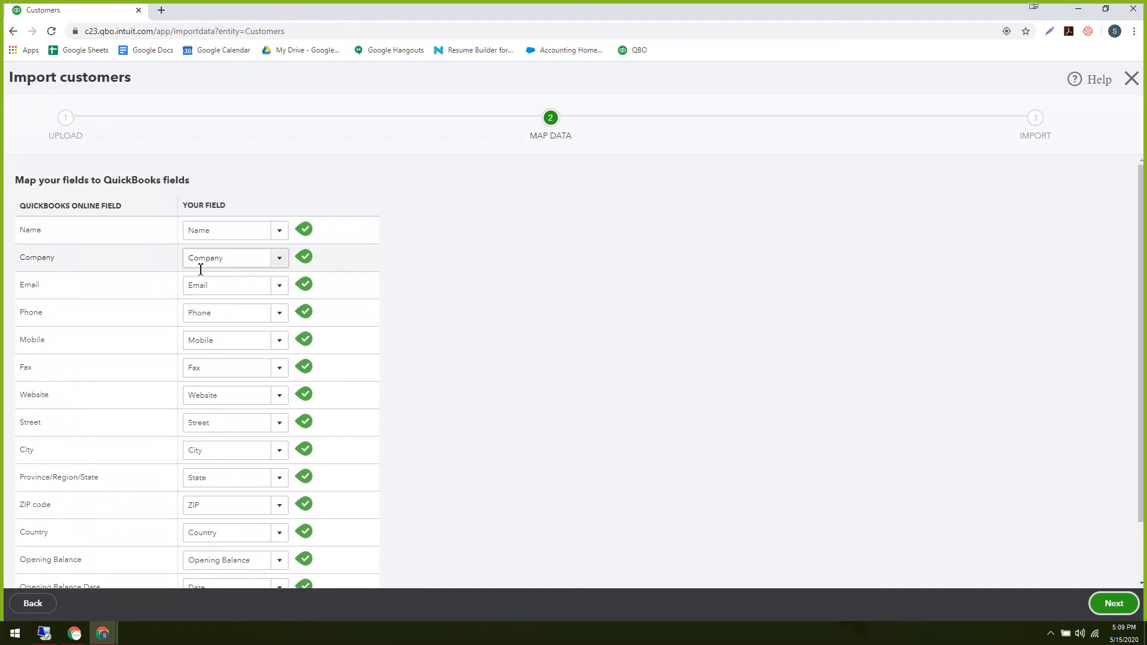
scroll(93, 357, down, 2)
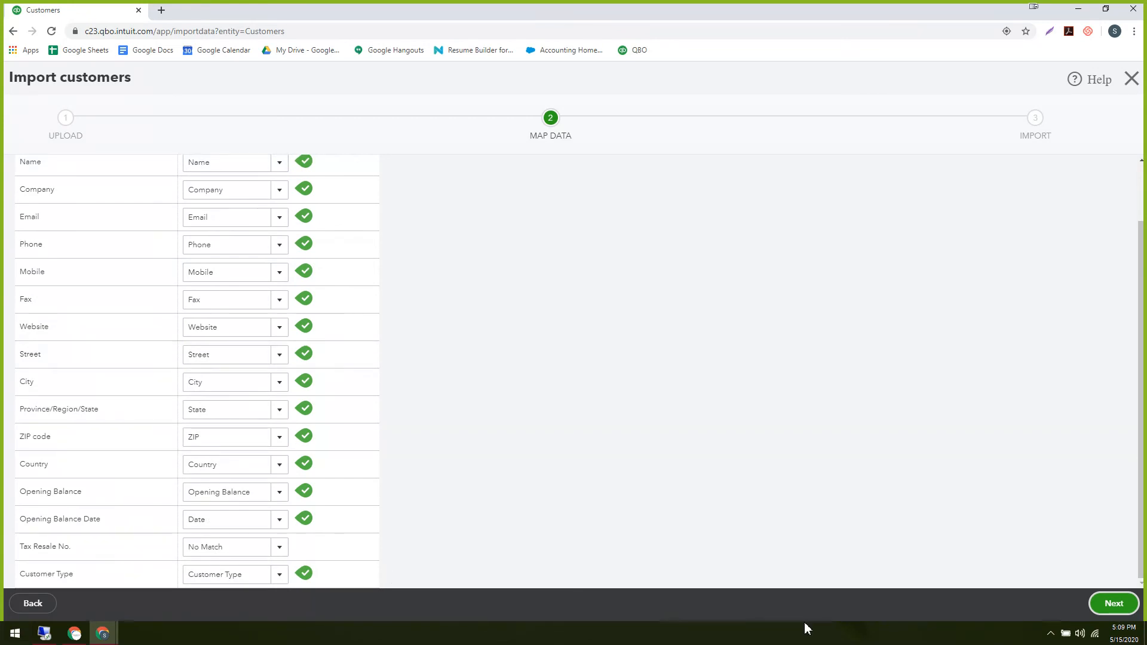
click(1113, 604)
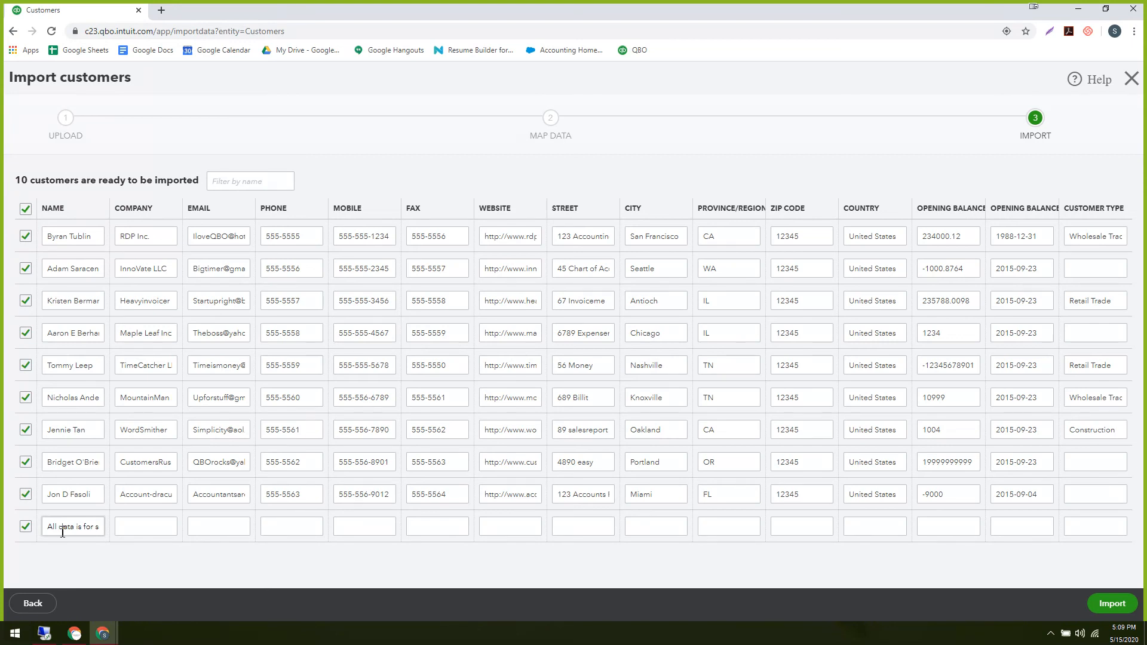
Uncheck the sample-data note row and import the remaining 9 customers.
click(26, 526)
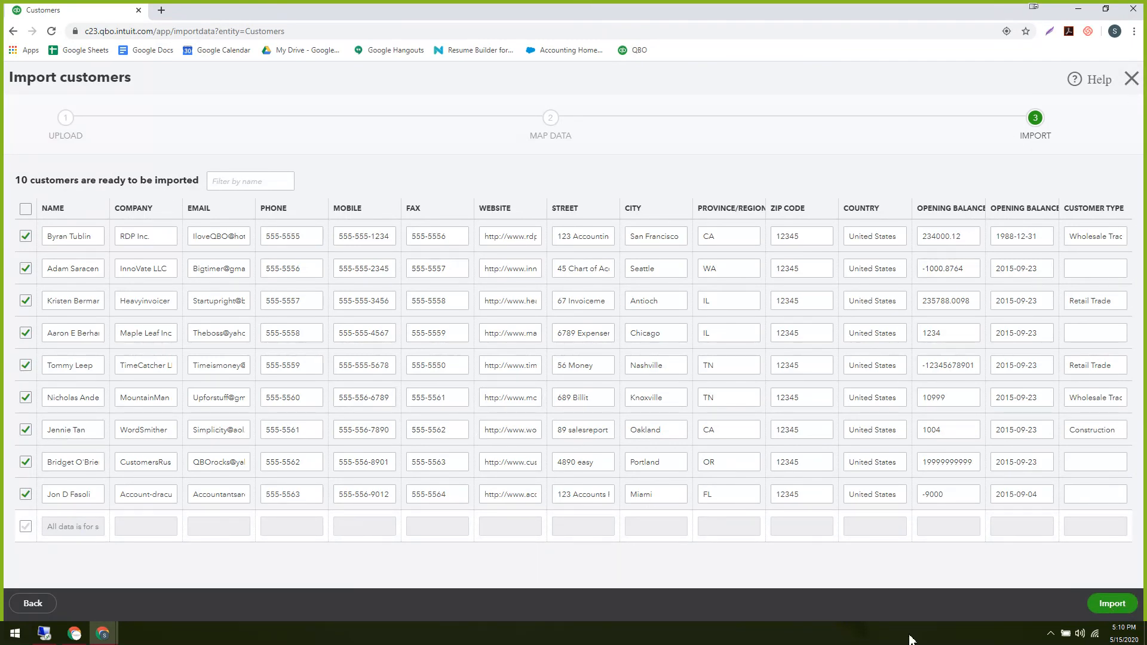
click(1106, 612)
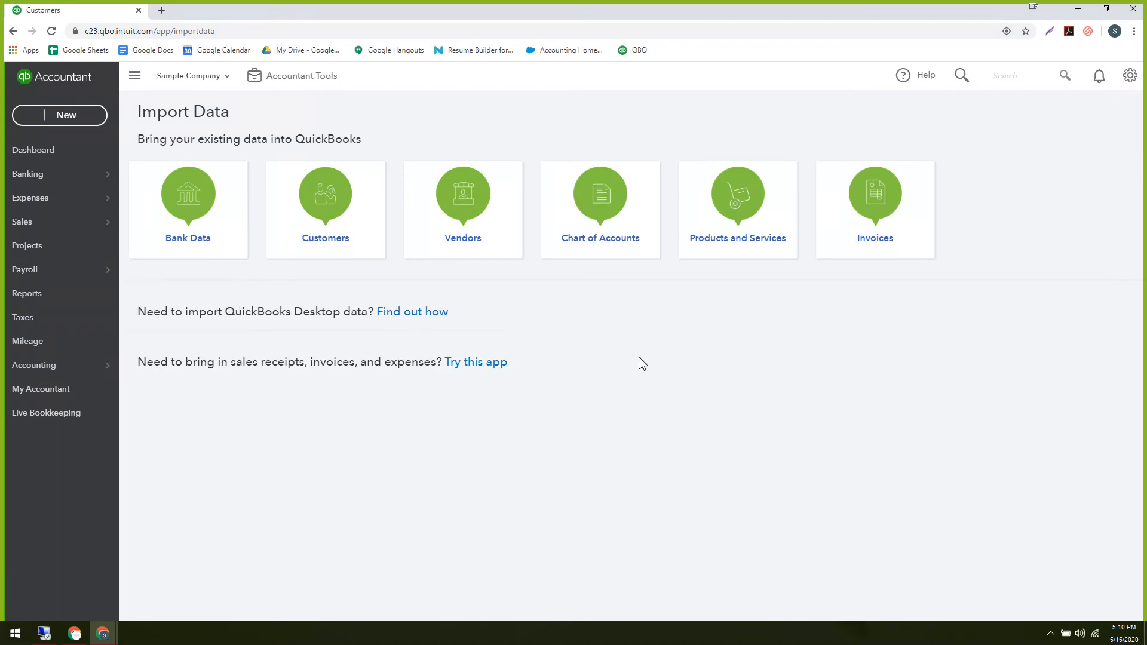
Show the Adding Customer quiz on slide 21, then return to QuickBooks Import Data.
key(alt+Tab)
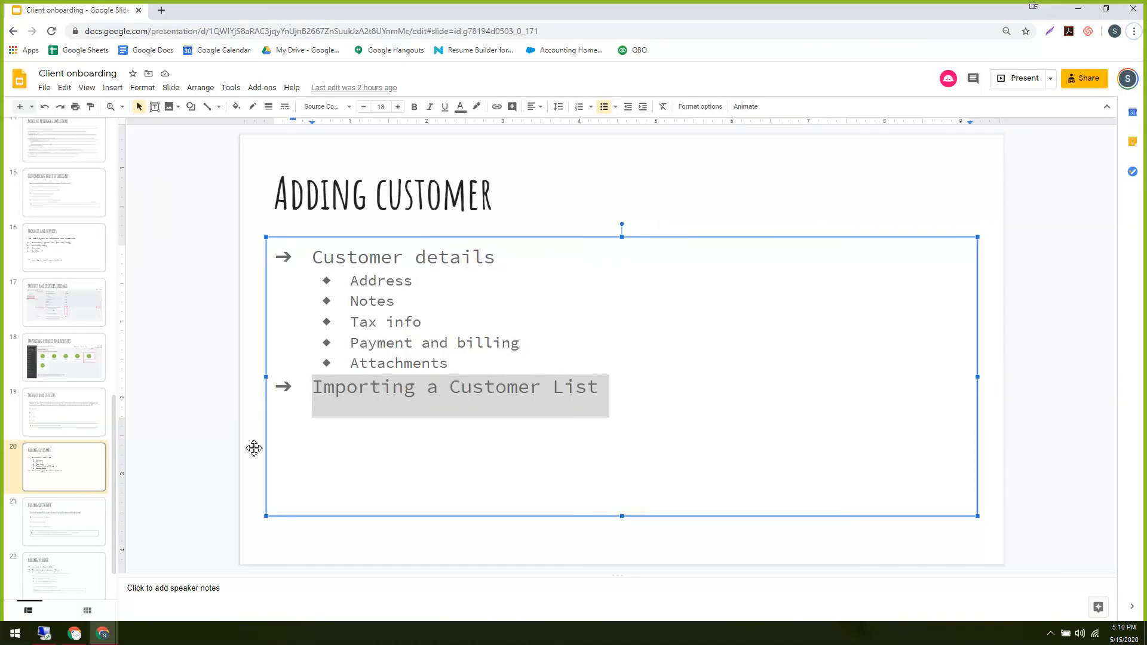
click(73, 527)
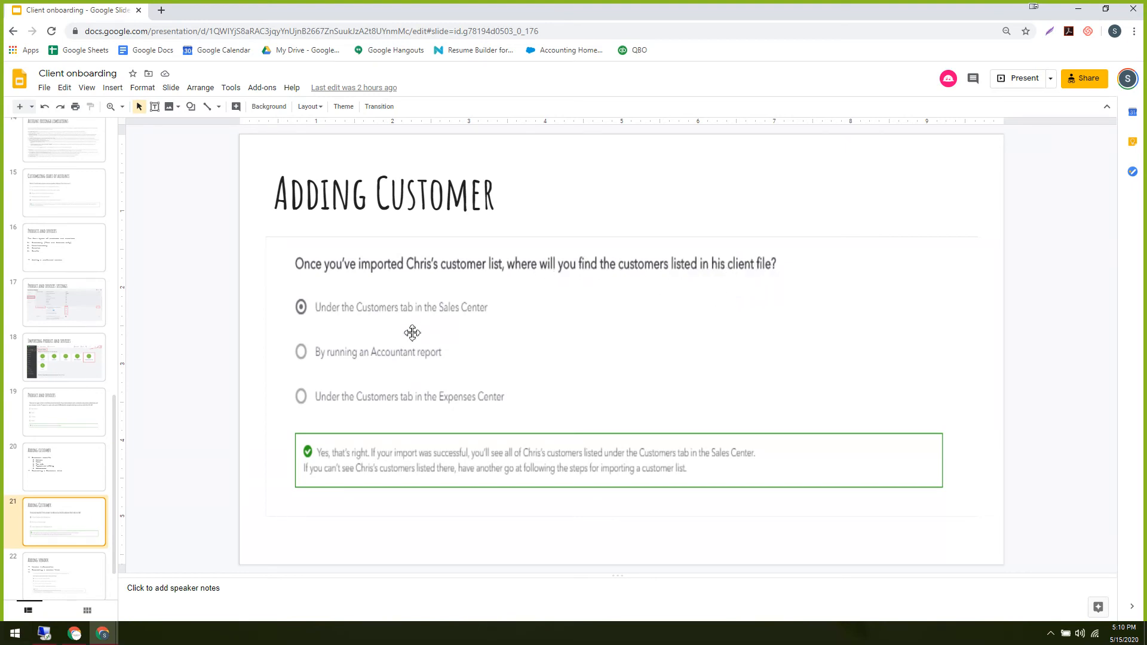
key(alt+Tab)
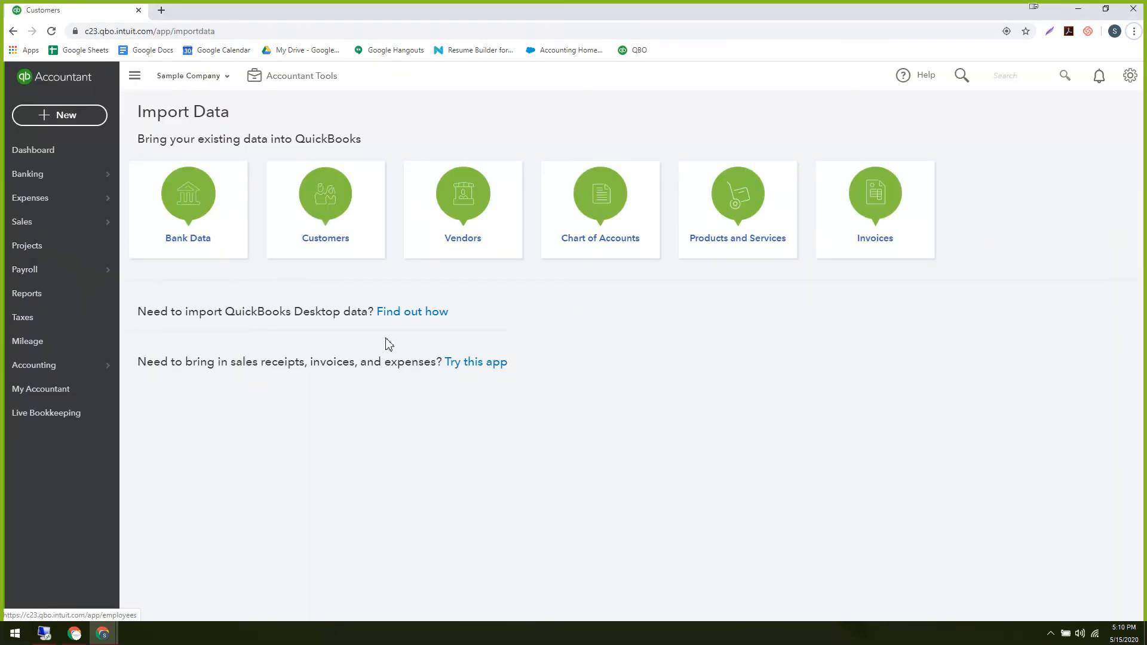
key(alt+Tab)
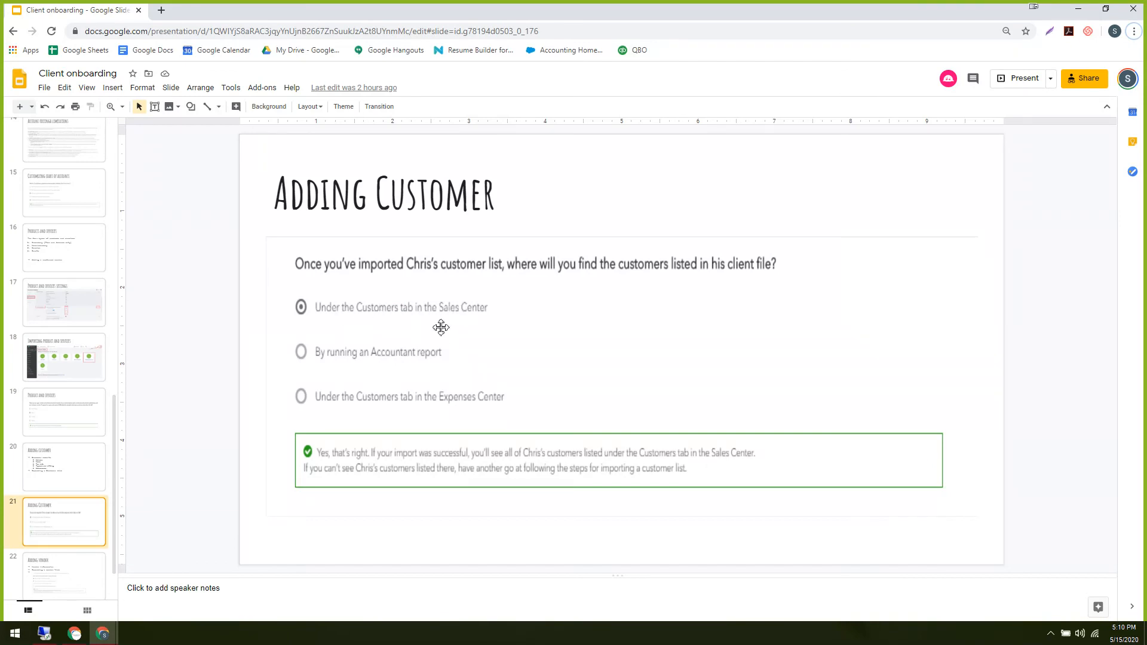
key(alt+Tab)
Open Sales > Customers and scroll through the newly imported customers.
mouse_move(60, 233)
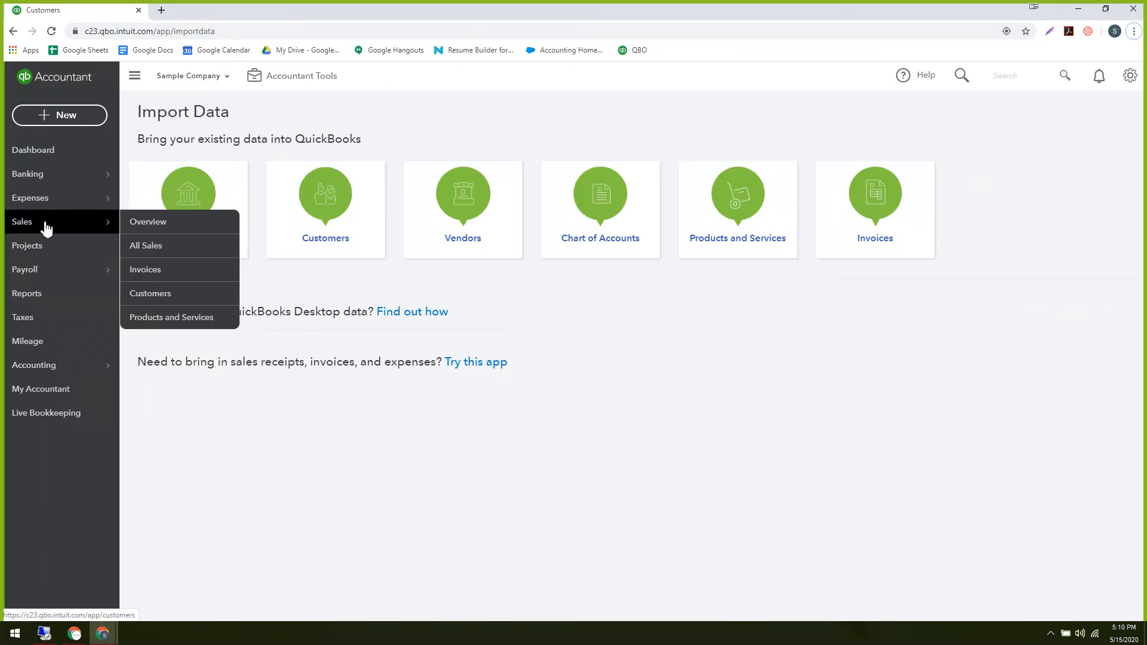
click(165, 302)
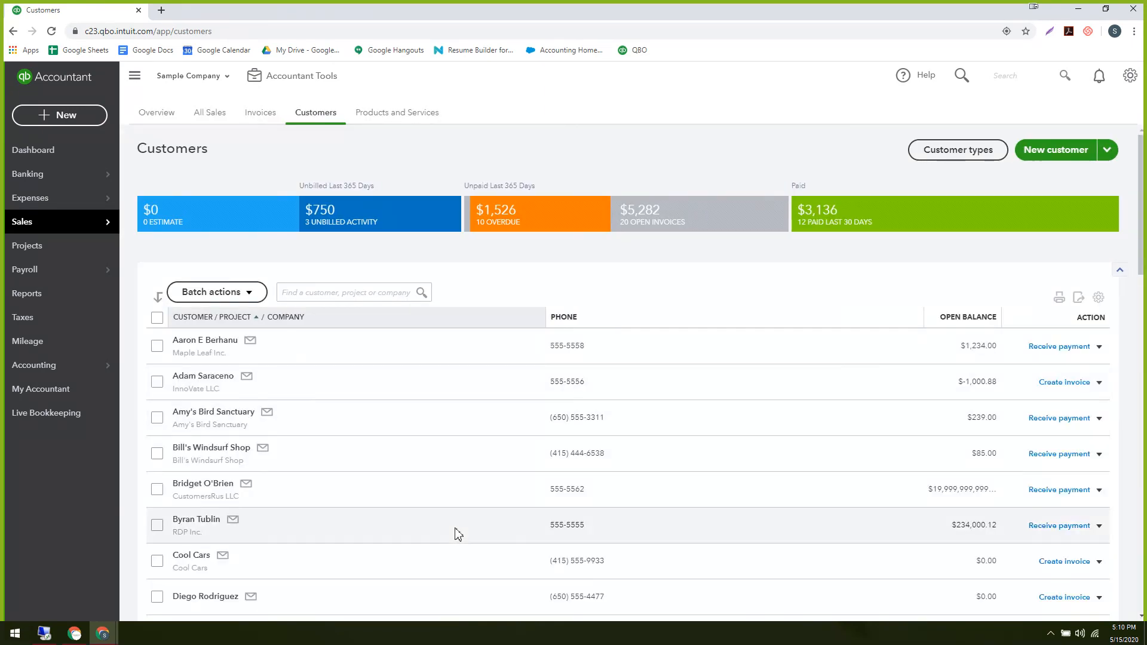
scroll(512, 459, down, 2)
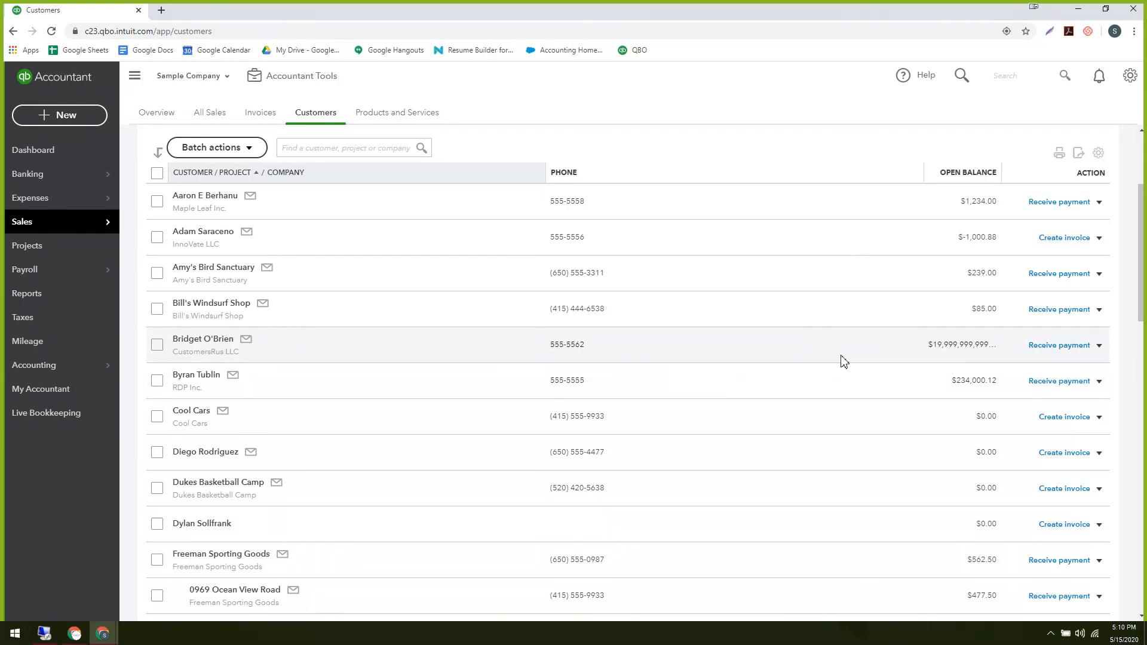
Glance at the quiz presentation and the customer list, then move over to Excel.
key(alt+Tab)
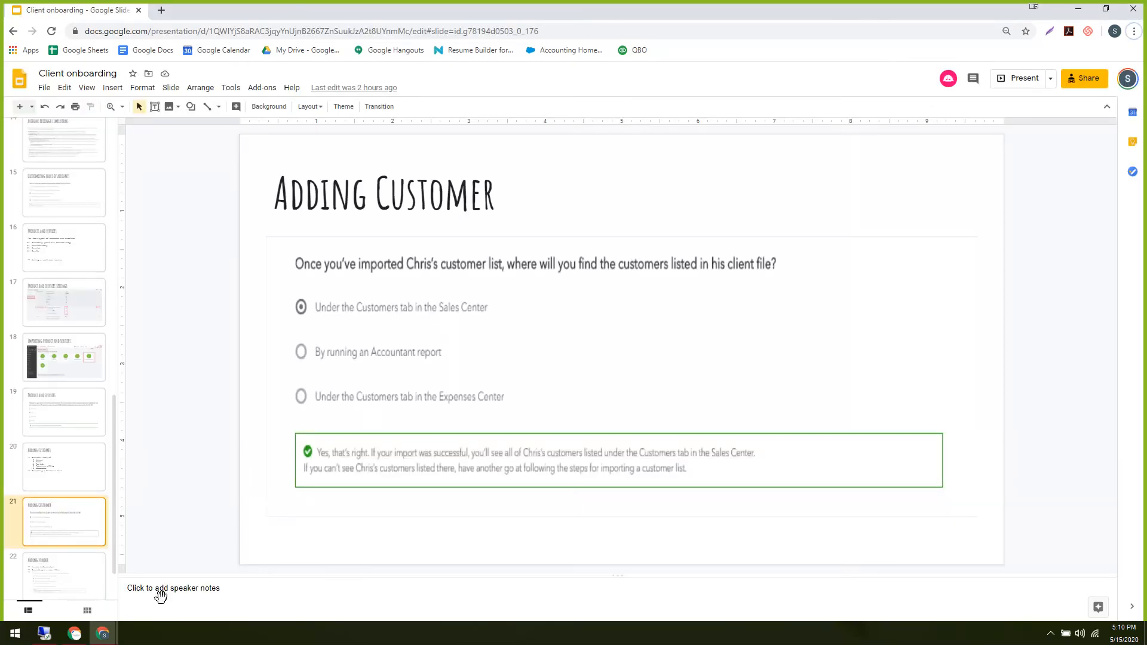
click(101, 634)
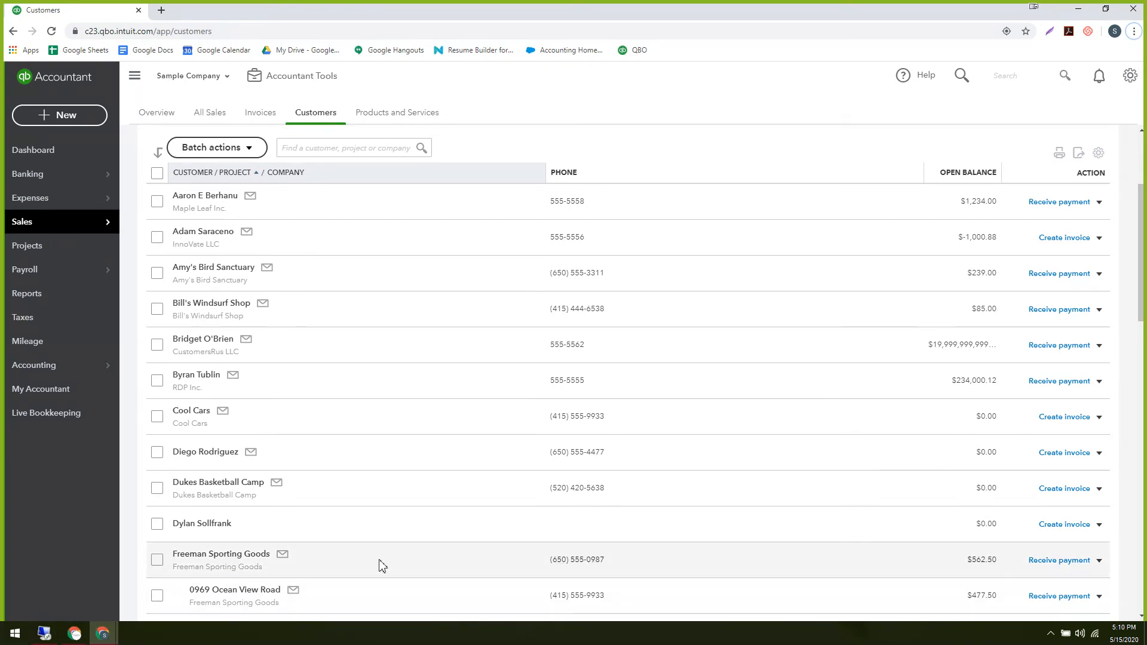
key(alt+Tab)
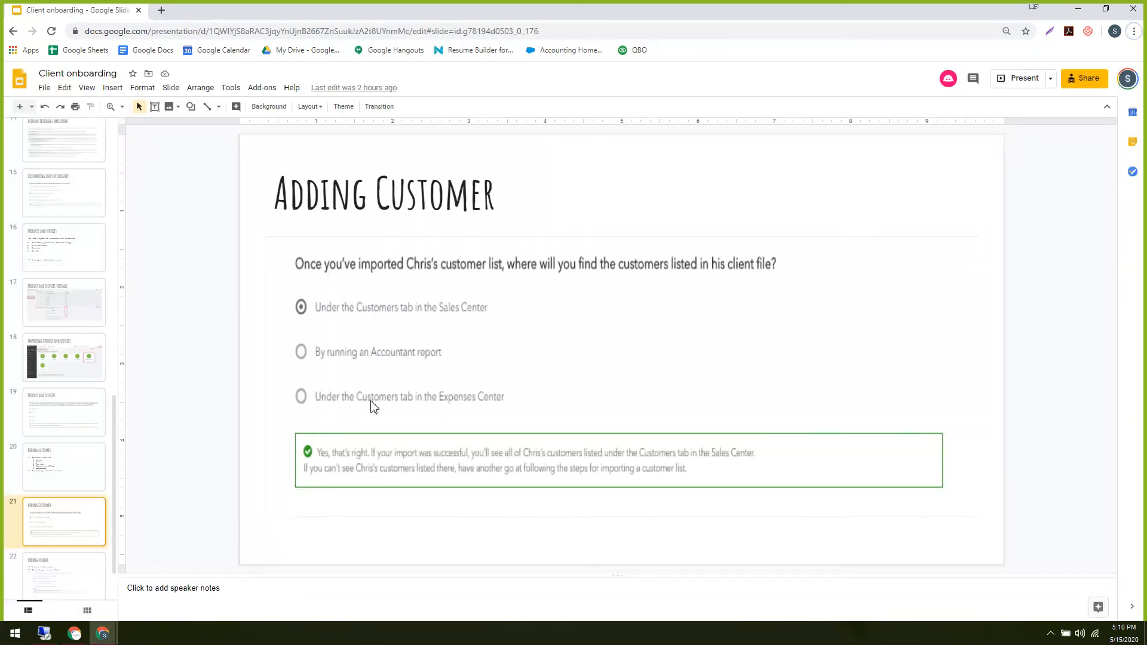
key(alt+Tab)
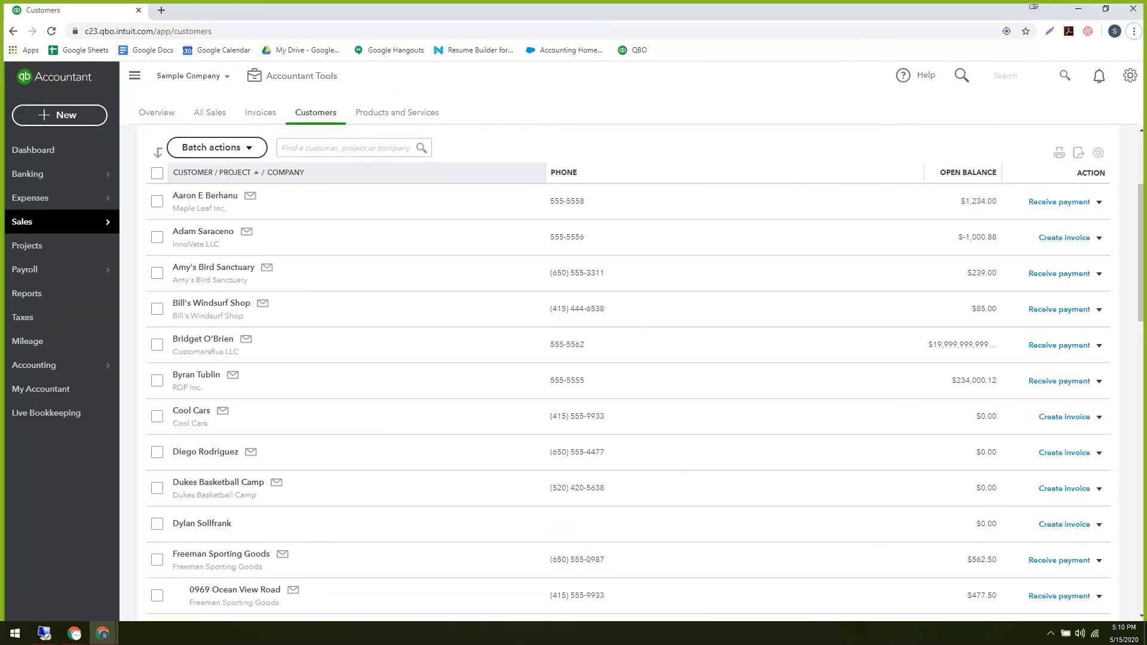
key(alt+Tab)
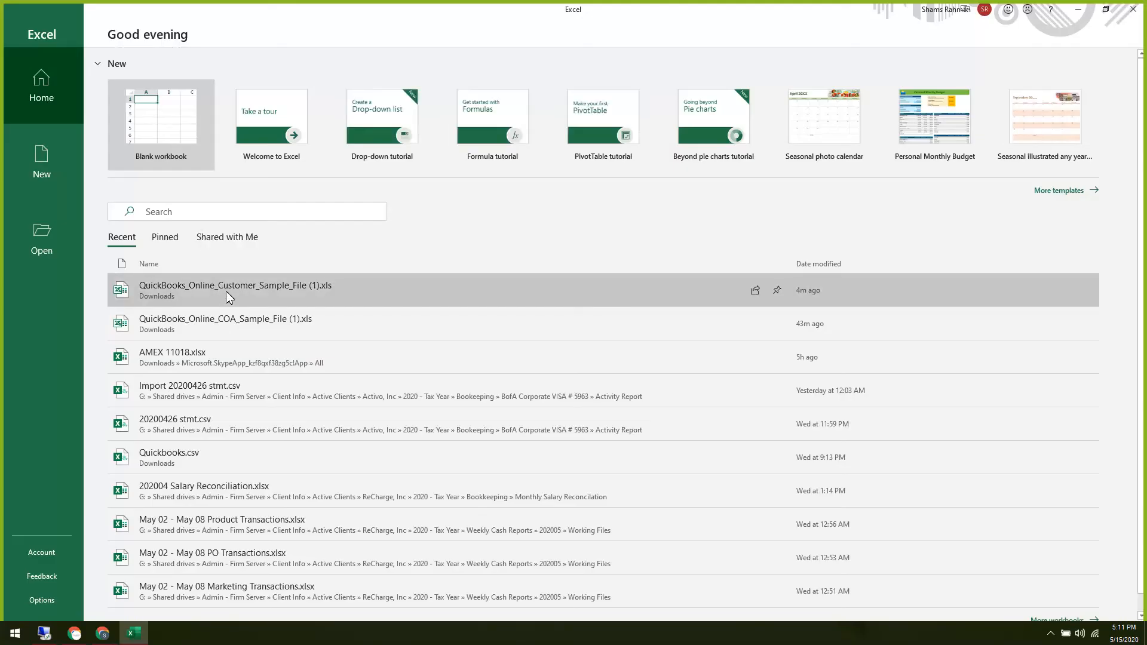
Reopen the customer sample workbook, sum Opening Balance N2:N11, then return to QuickBooks.
click(229, 297)
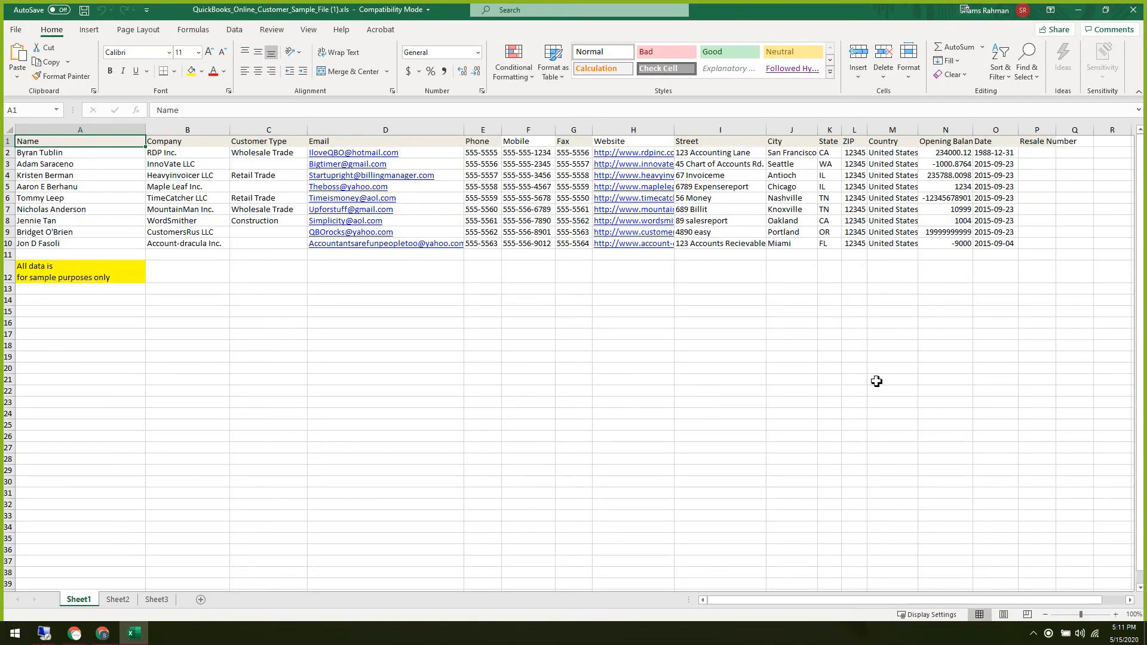
click(890, 379)
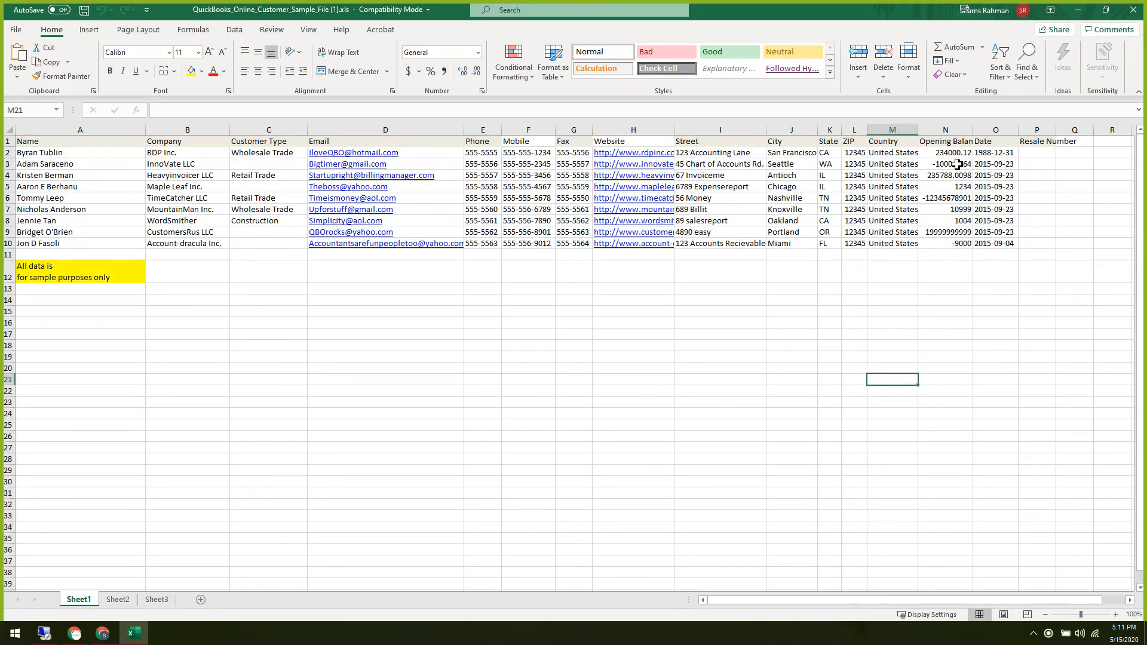
drag(956, 153, 957, 244)
click(957, 330)
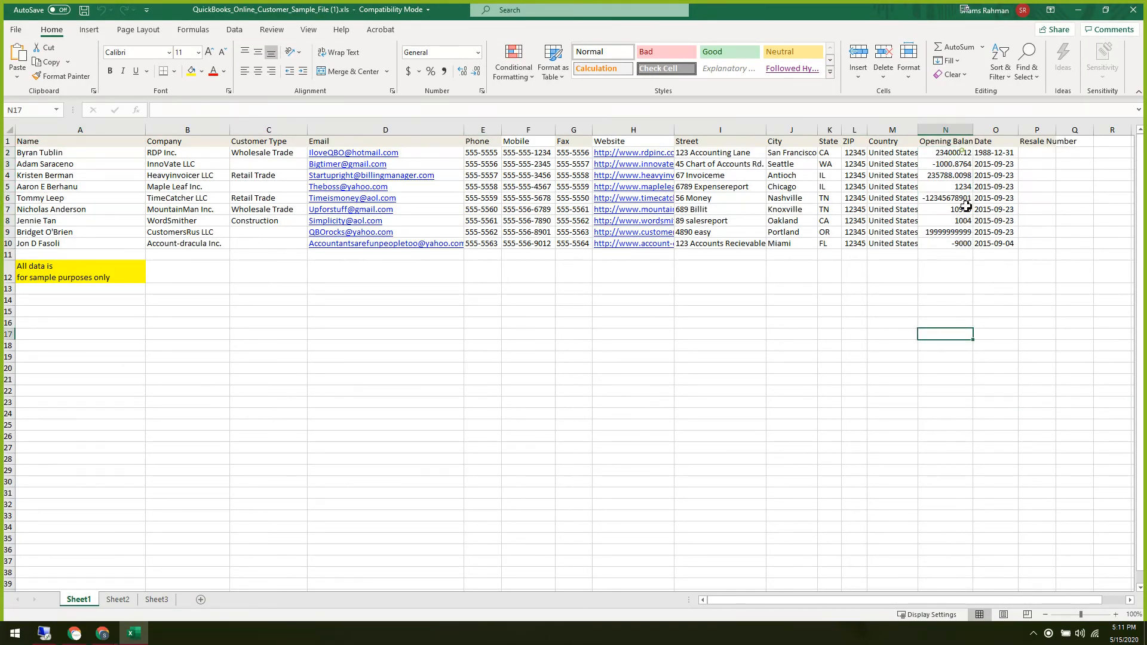
drag(961, 152, 970, 253)
click(959, 361)
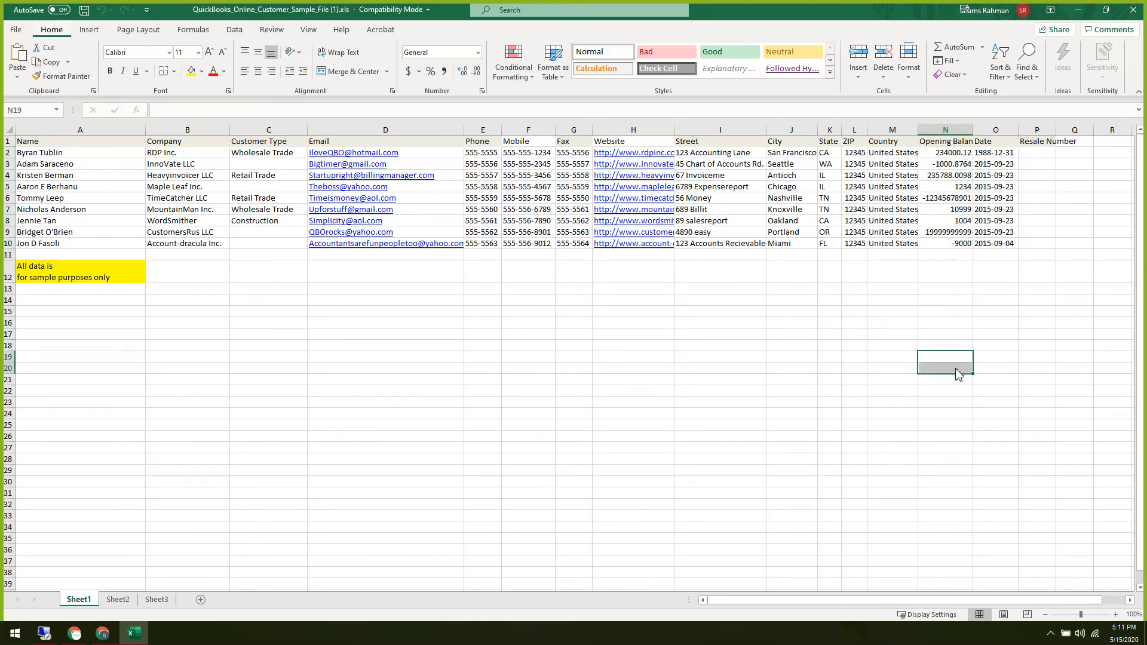
key(alt+Tab)
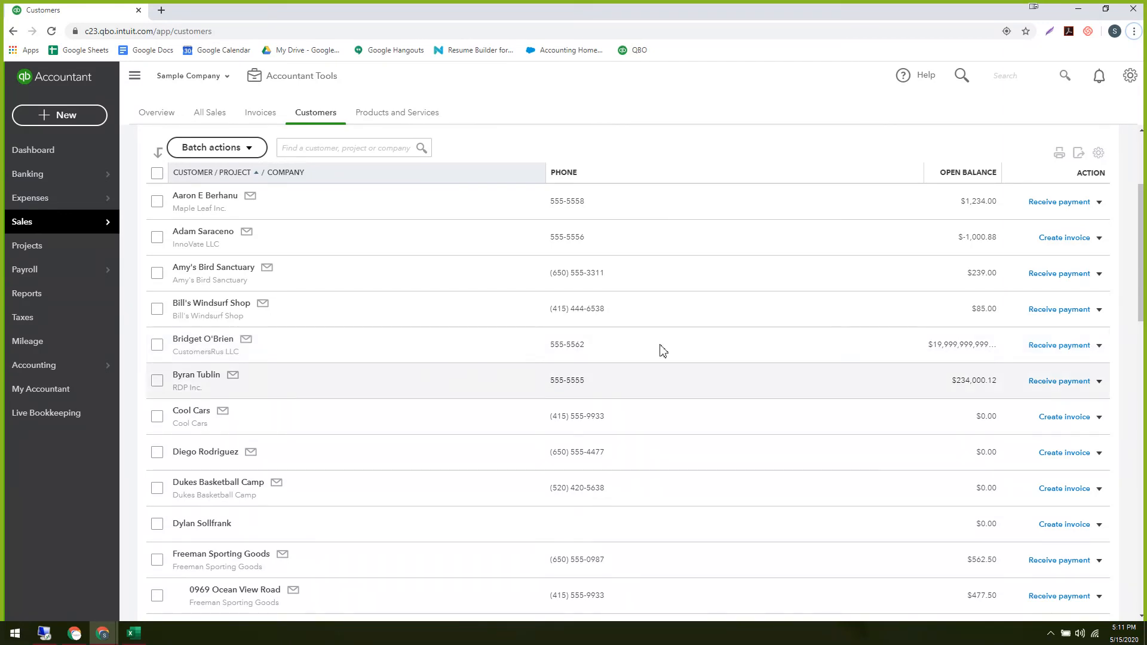
Open the customer with the $19,999,999,999.00 balance and its overdue invoice 1045.
click(937, 349)
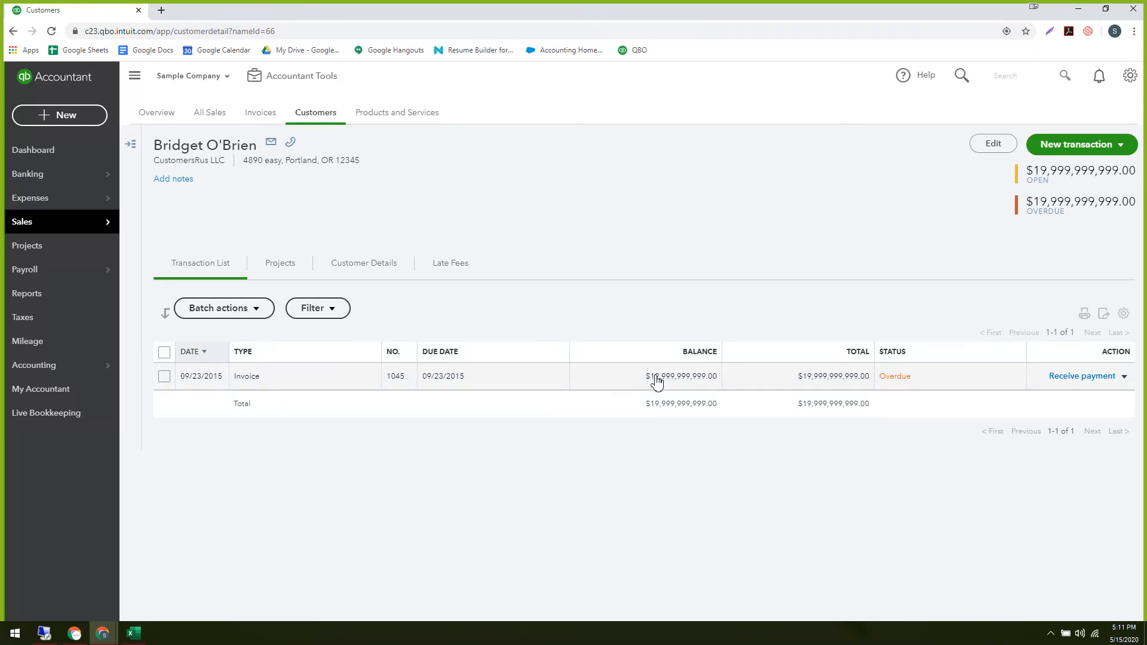
click(655, 378)
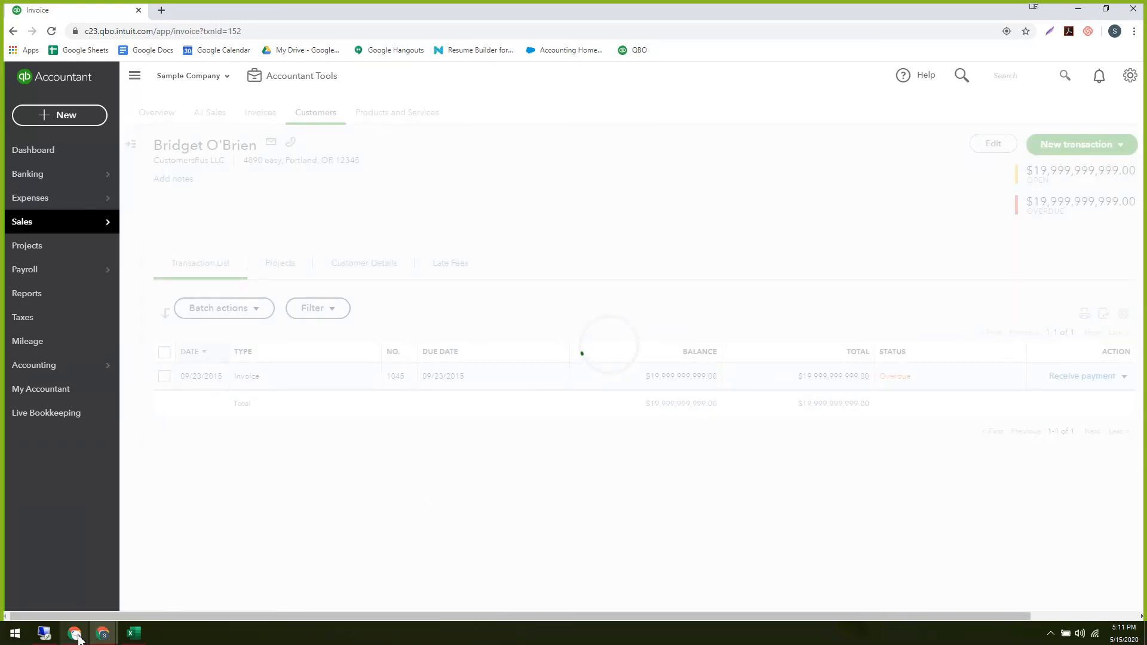
Switch to the Client onboarding deck and show the chart of accounts slides.
mouse_move(103, 634)
click(207, 586)
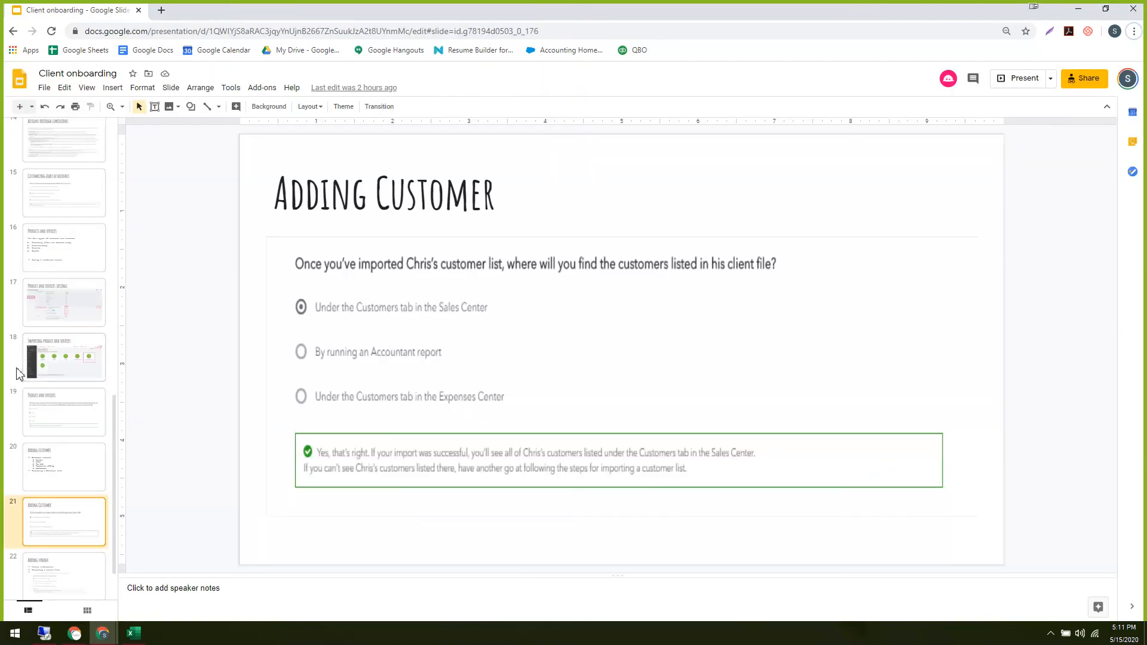
scroll(48, 353, up, 8)
scroll(50, 353, up, 3)
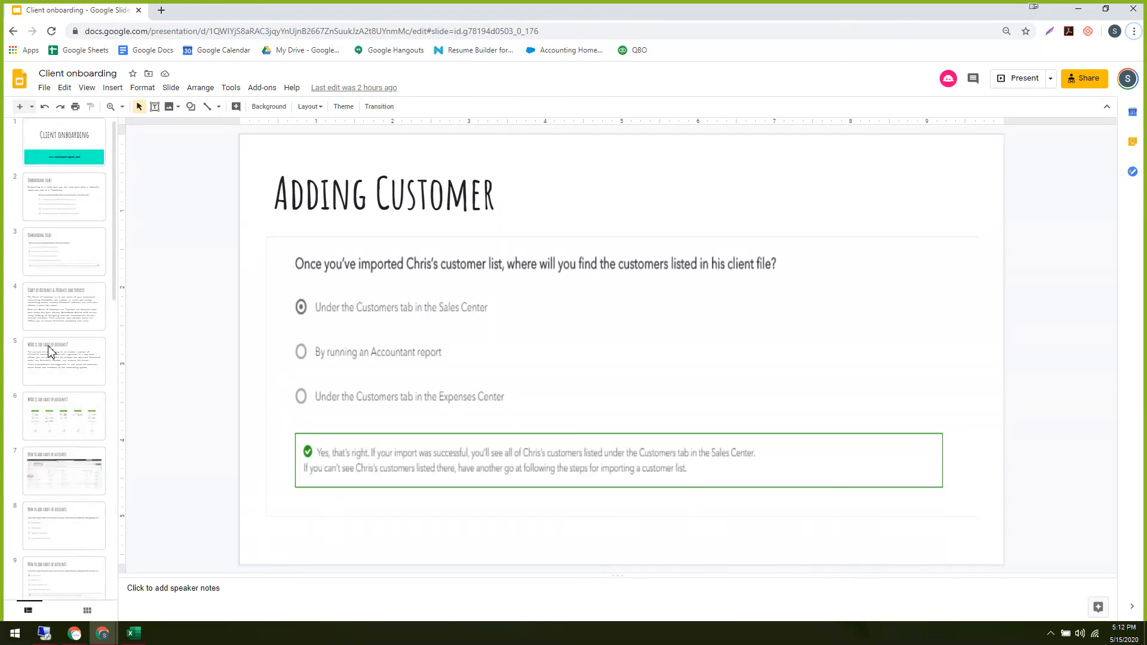
scroll(66, 393, down, 4)
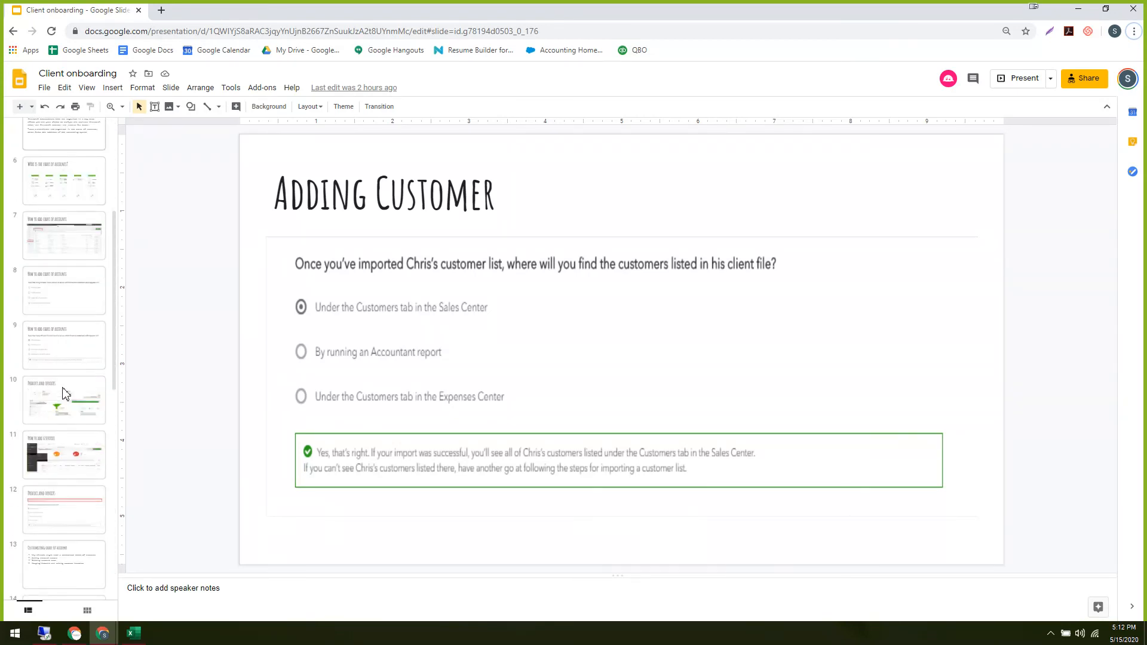
scroll(62, 371, up, 2)
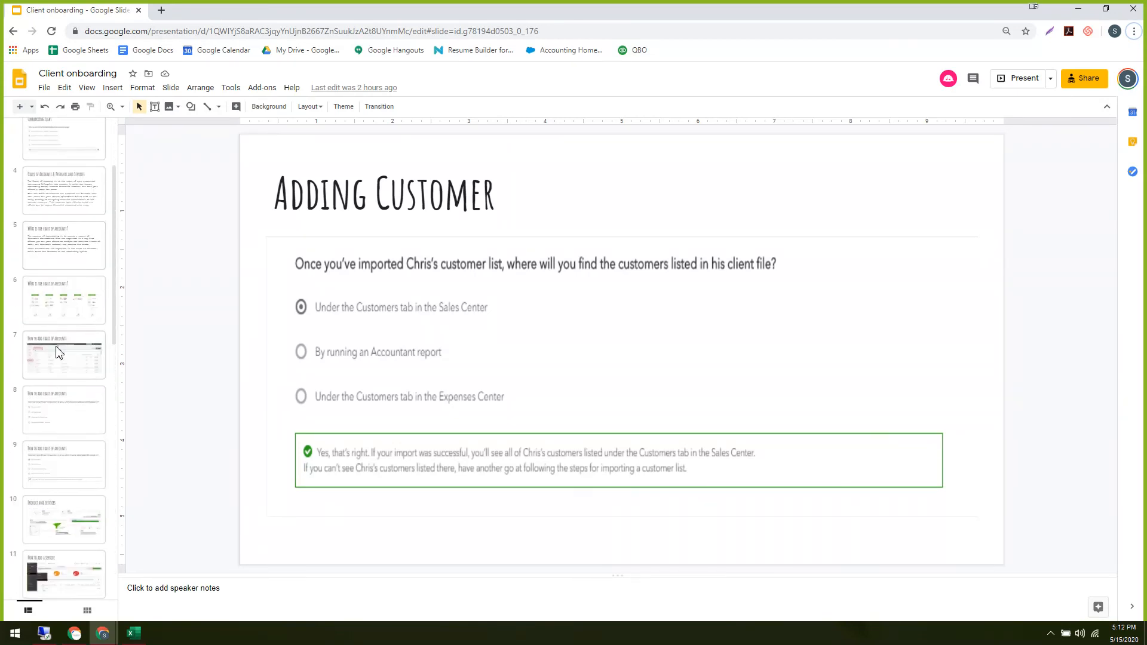
click(62, 246)
click(60, 310)
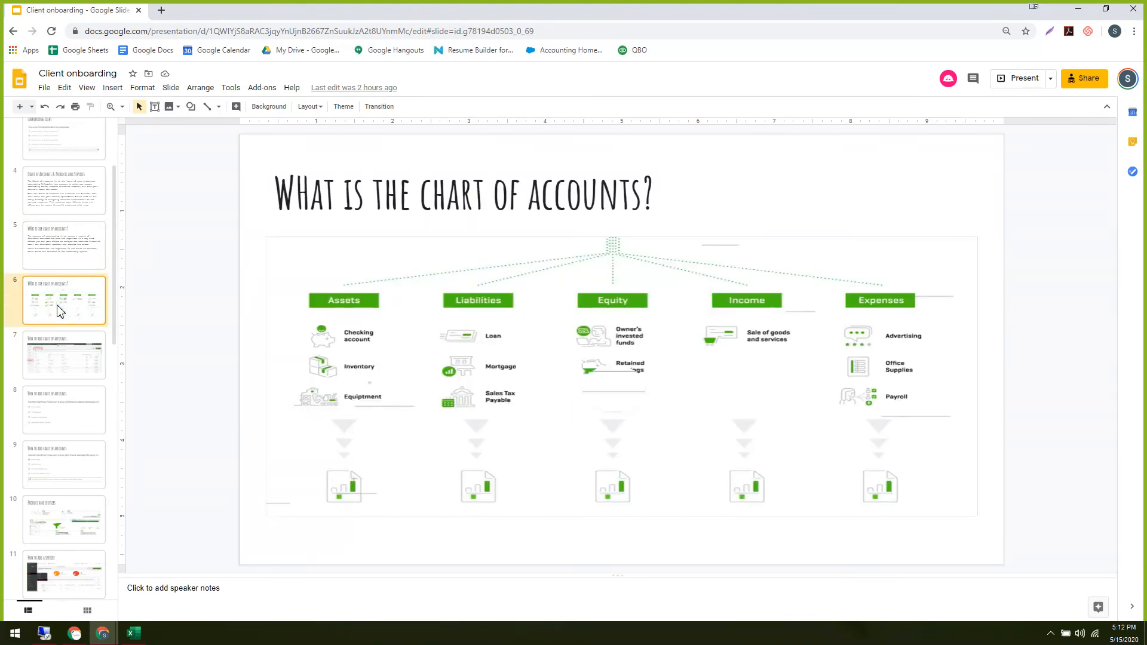
Step through the deck to the Account editing limitations slide.
key(Down)
key(Down)
key(Down)
key(Down)
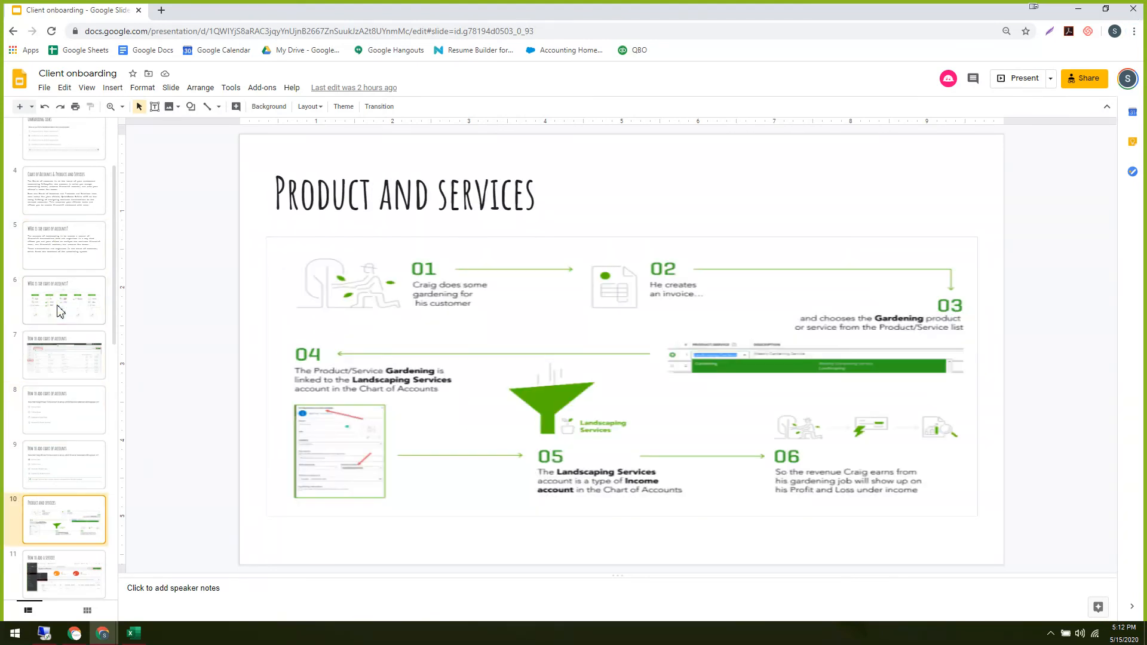
key(Down)
key(Up)
key(Up)
key(Up)
key(Up)
key(Up)
key(Up)
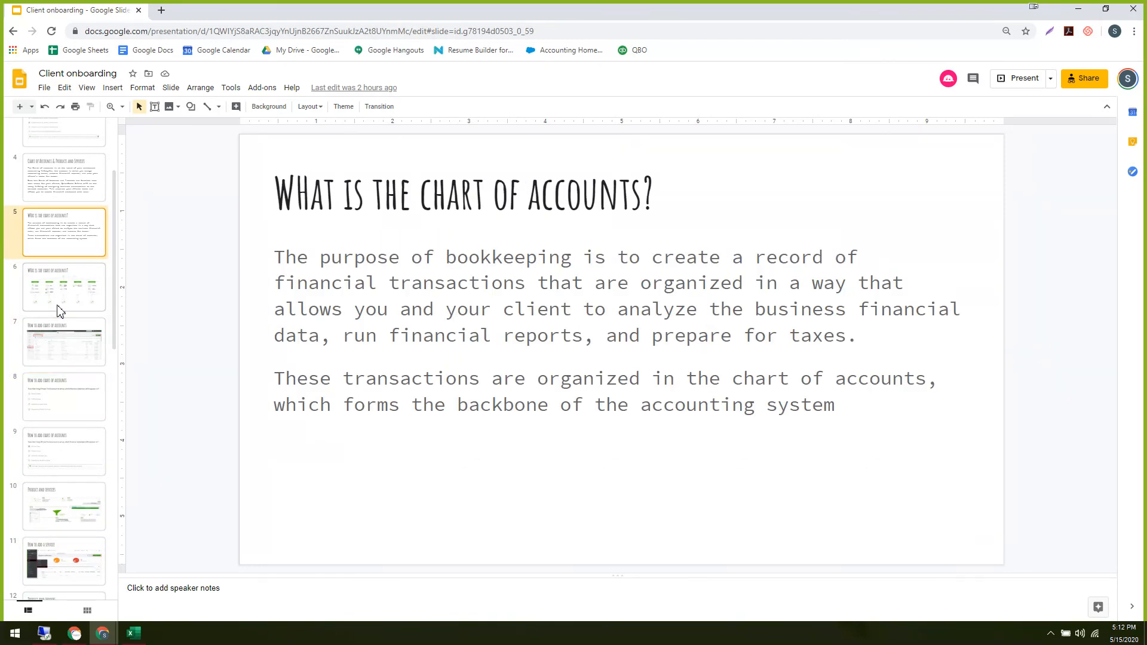
key(Up)
key(Up)
key(Up)
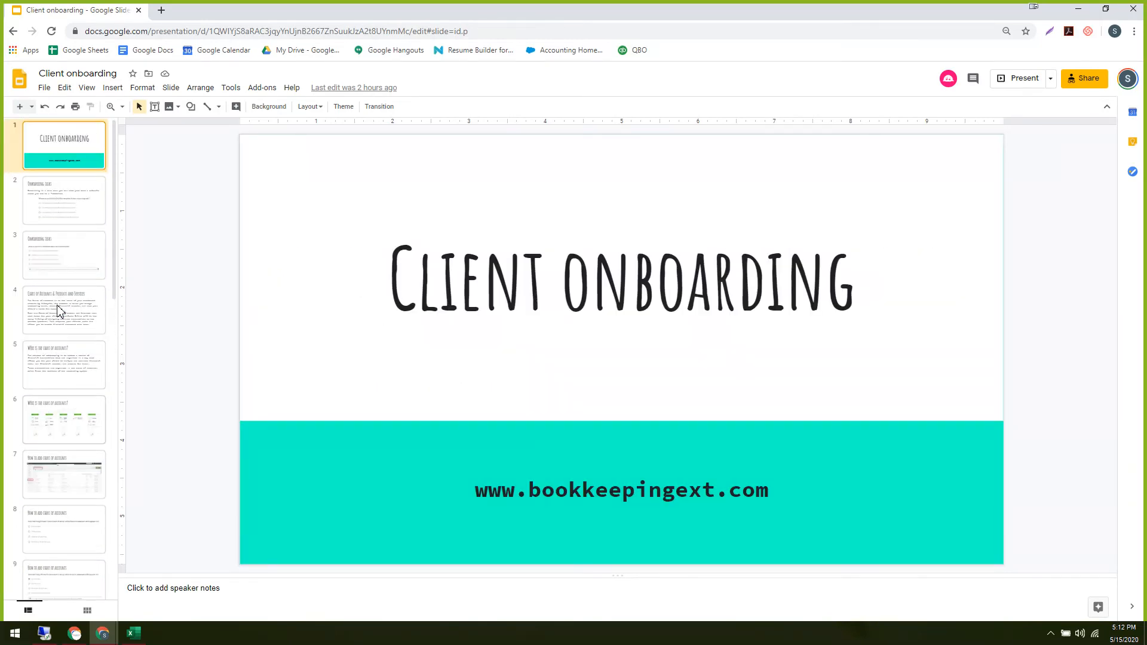
key(Down)
key(Down)
key(Down)
key(Down)
key(Down)
key(Down)
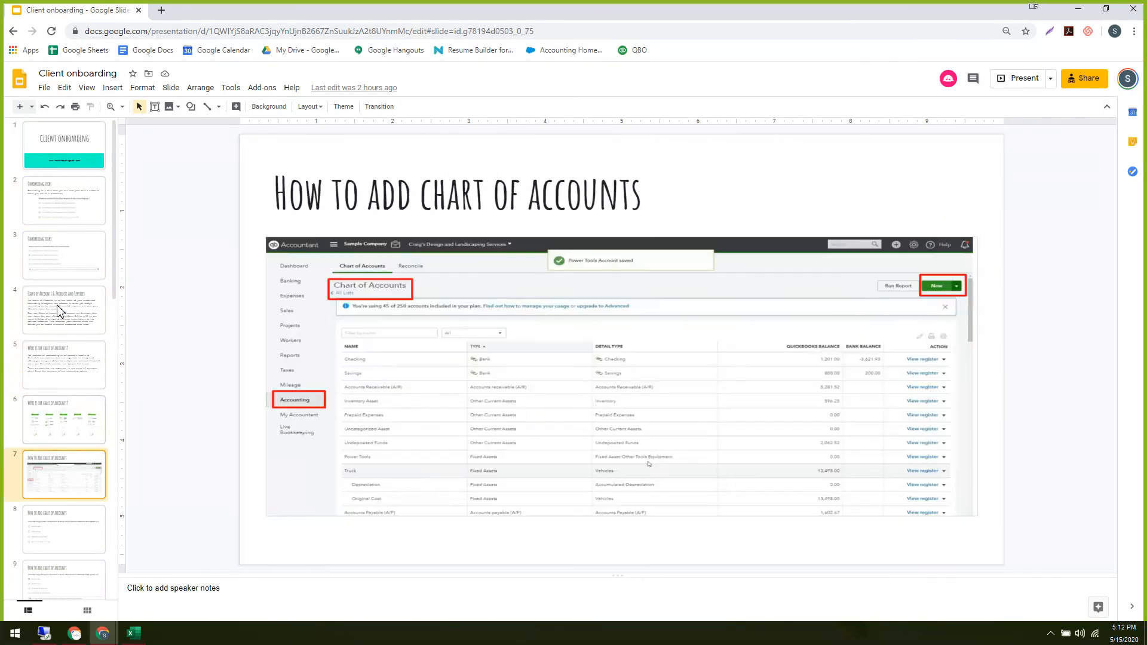
key(Down)
key(Down)
key(Down)
key(Down)
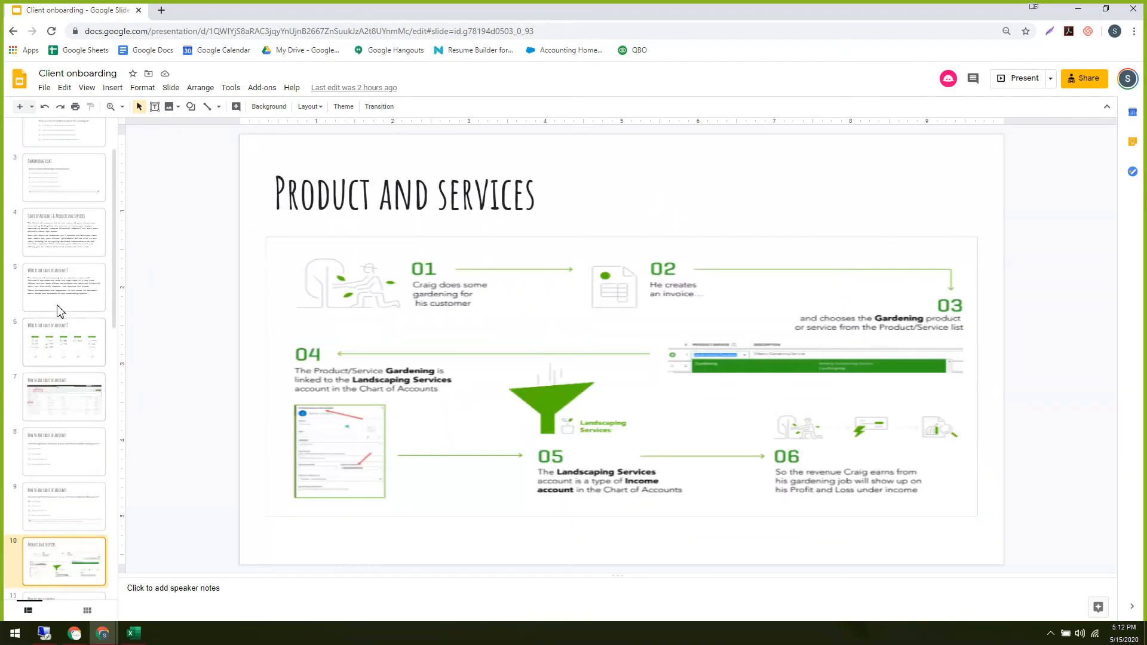
key(Down)
key(Down)
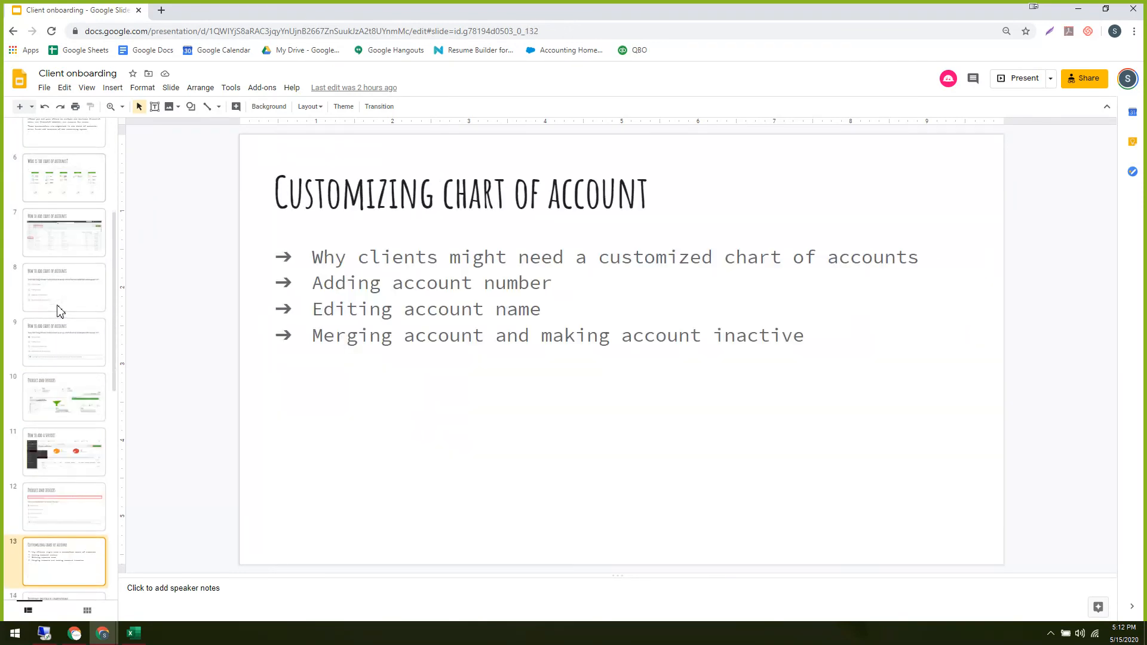
key(Down)
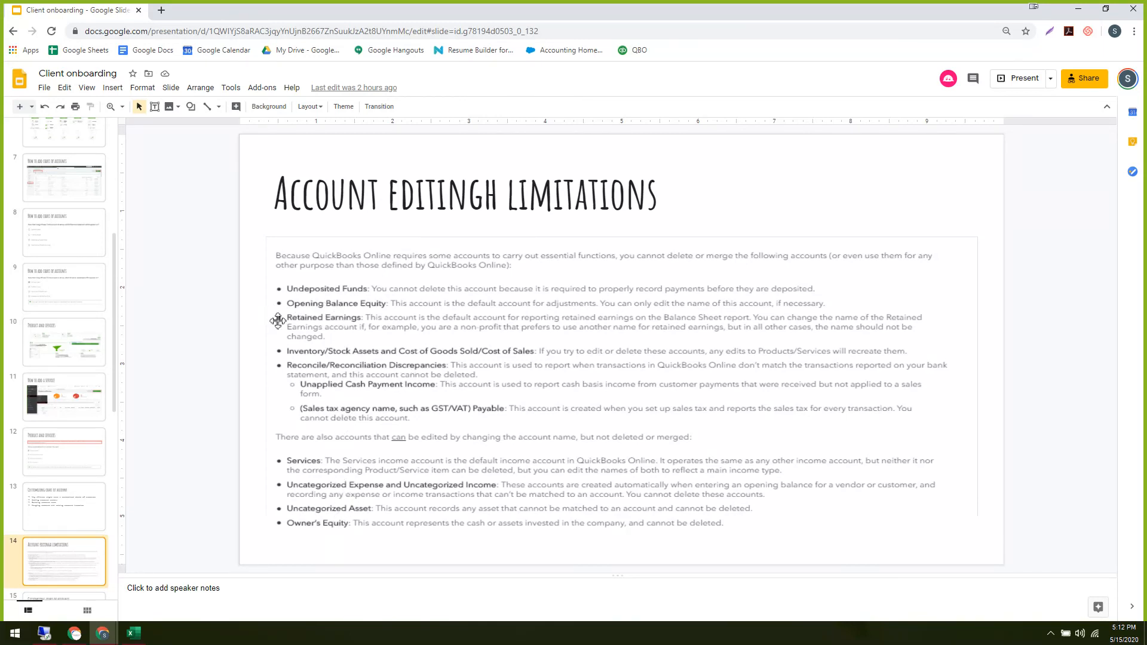
Go back to the QuickBooks invoice and close it to reach the customer's details.
scroll(95, 346, down, 1)
scroll(96, 345, down, 7)
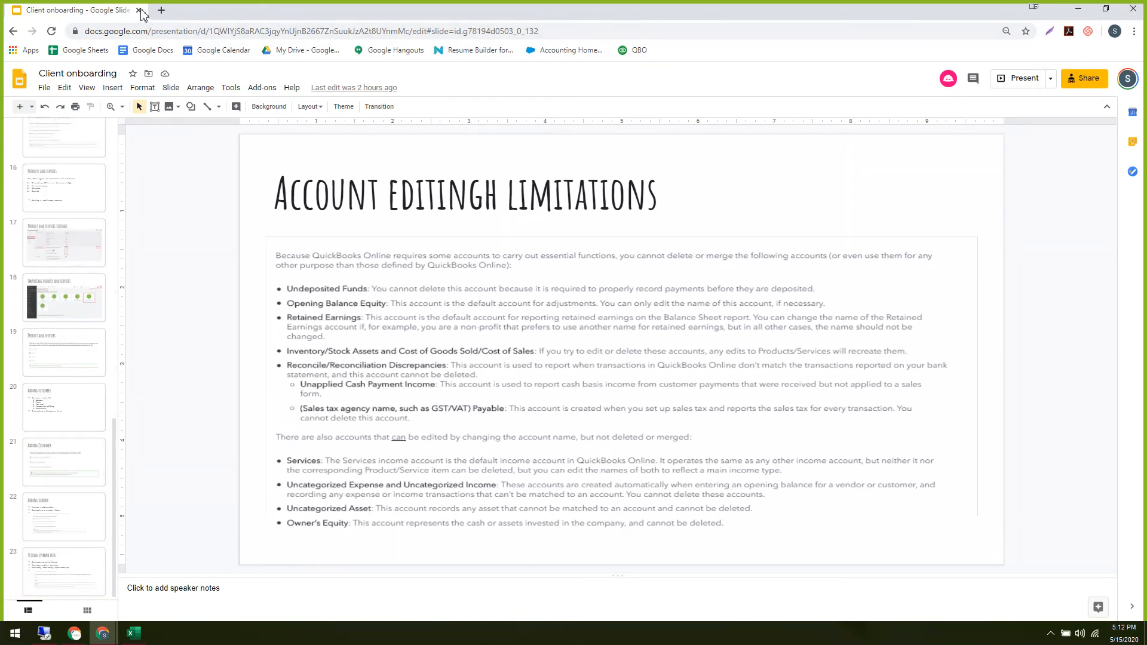
mouse_move(105, 640)
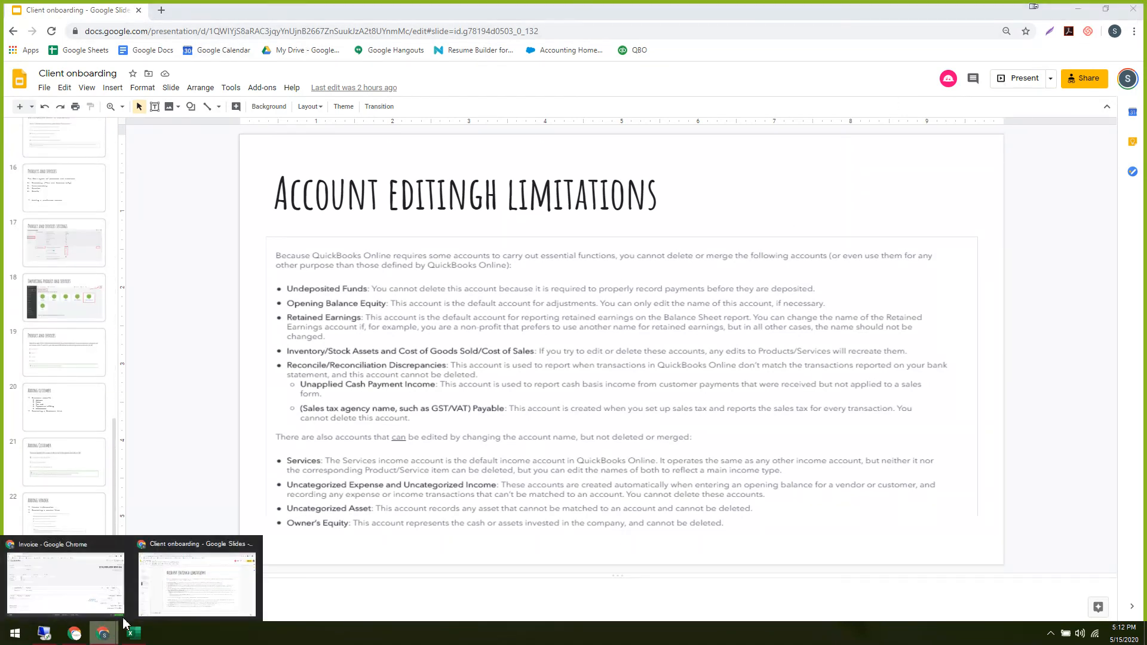
click(77, 603)
click(1132, 76)
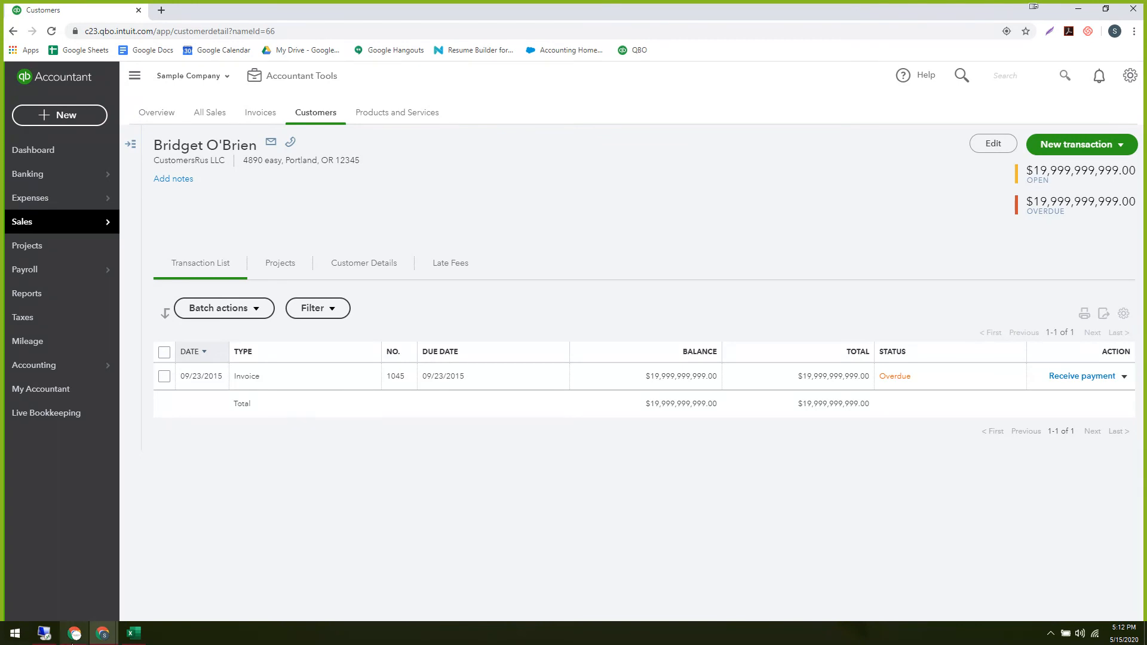
Bring the QuickBooks Online Accountant browser window back to the front.
mouse_move(75, 634)
click(78, 589)
click(74, 634)
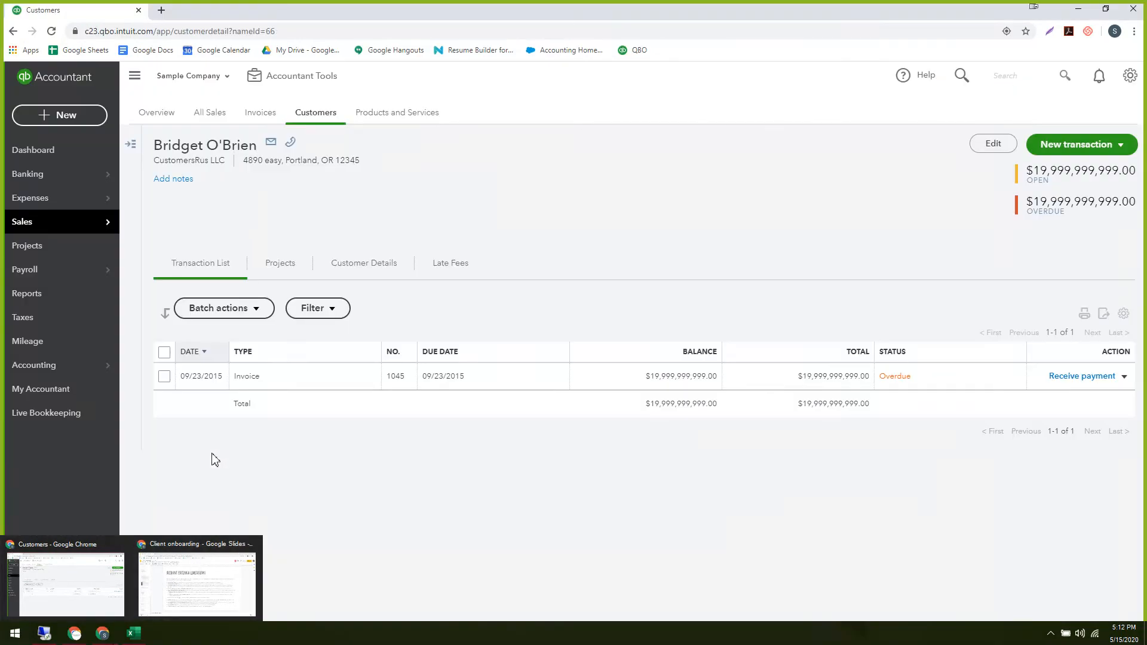
click(73, 583)
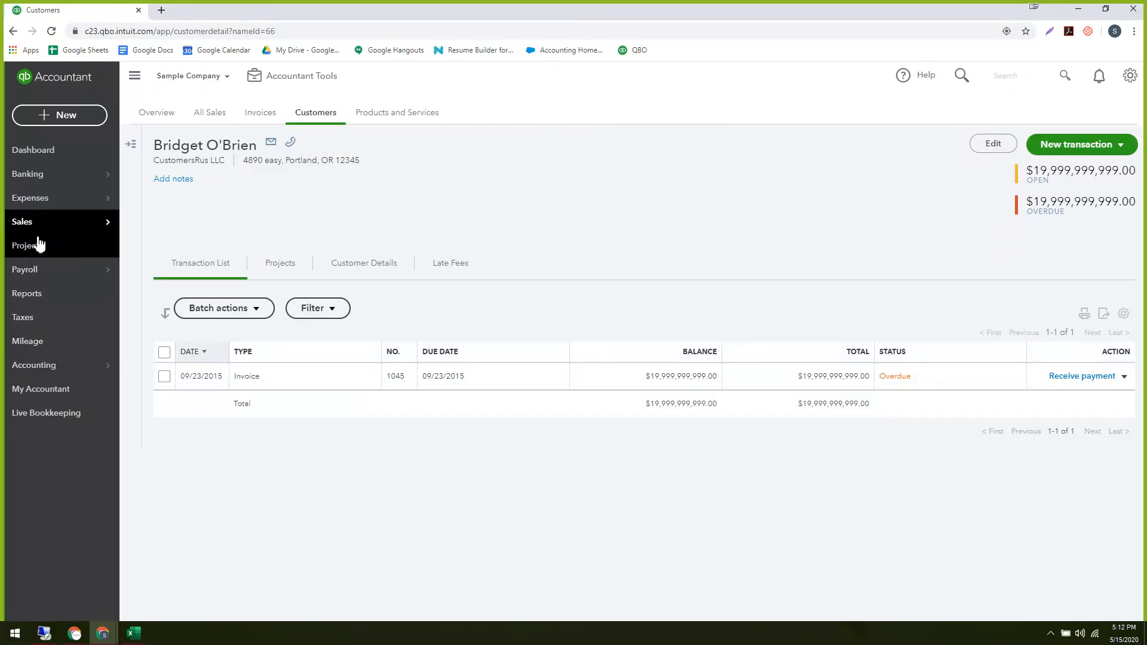
Go to Expenses > Vendors and start a new vendor.
mouse_move(36, 199)
click(147, 223)
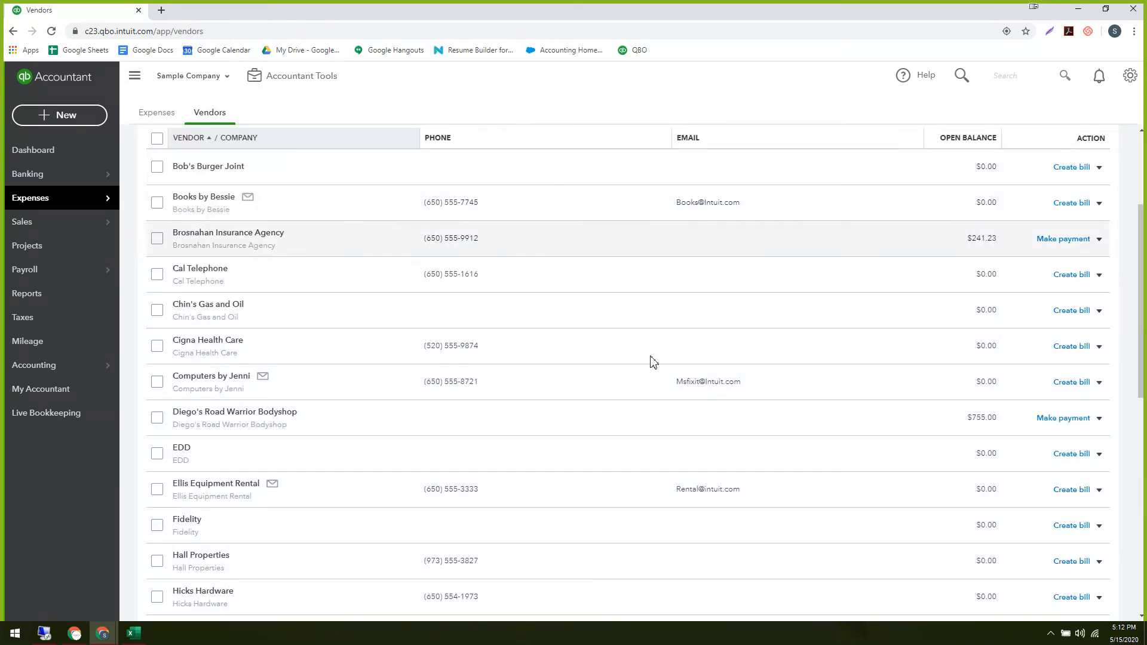
click(1064, 157)
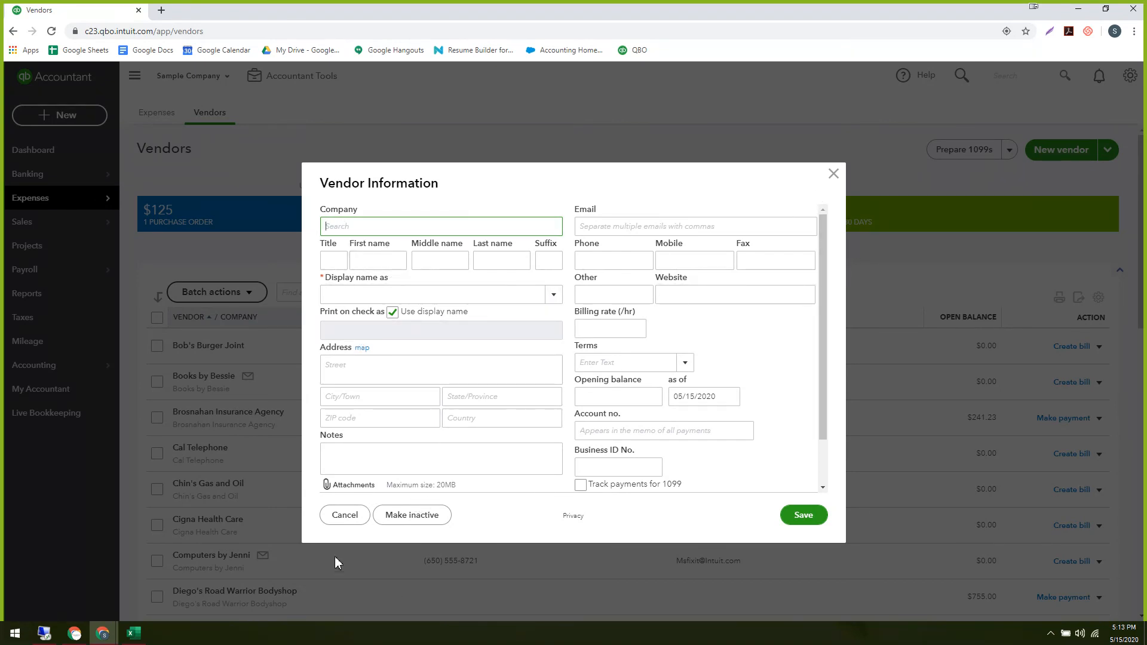
Look through the blank Vendor Information form, including the default expense account field, then close it unsaved.
scroll(357, 445, down, 1)
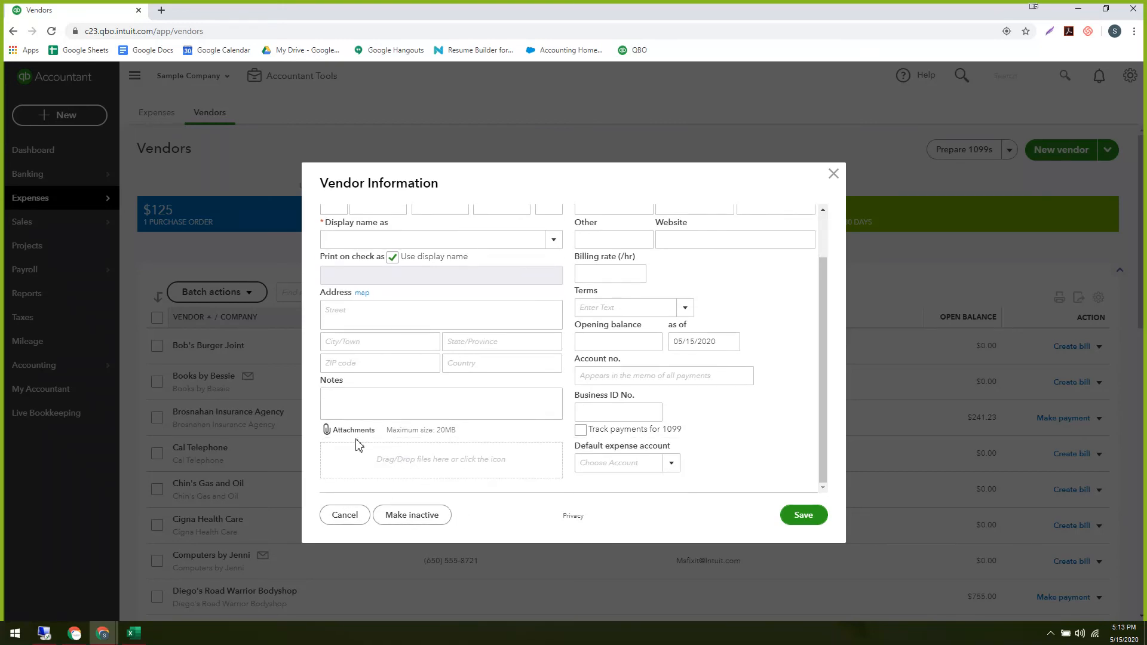
scroll(609, 445, up, 1)
scroll(589, 454, down, 1)
click(598, 465)
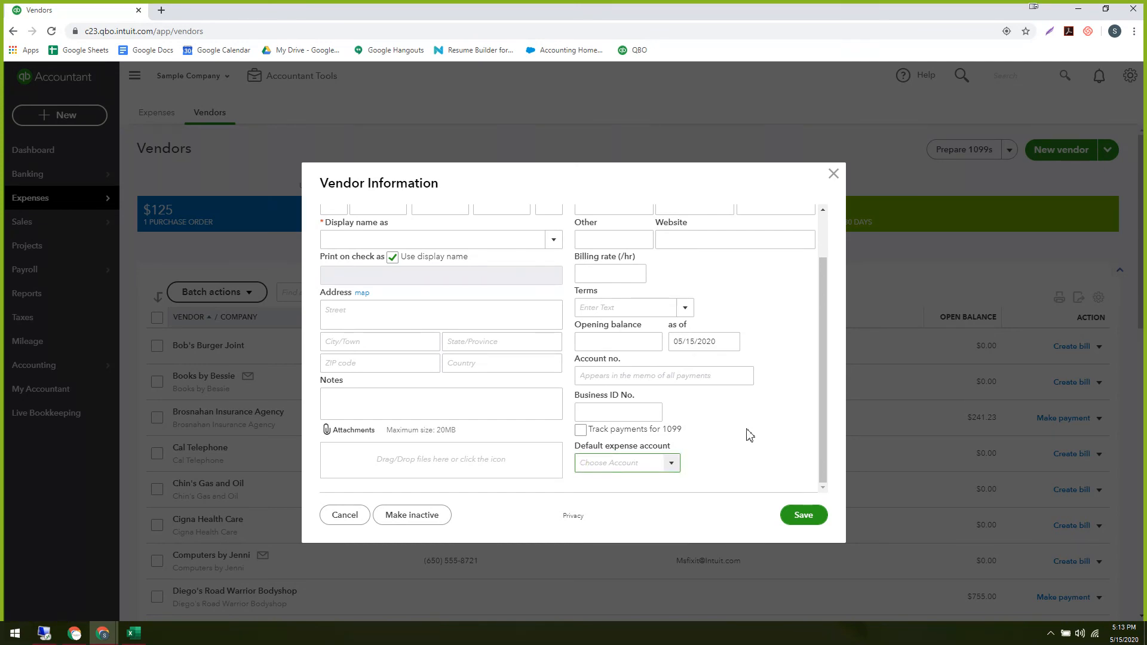
scroll(748, 430, up, 1)
scroll(749, 430, down, 1)
scroll(722, 460, up, 1)
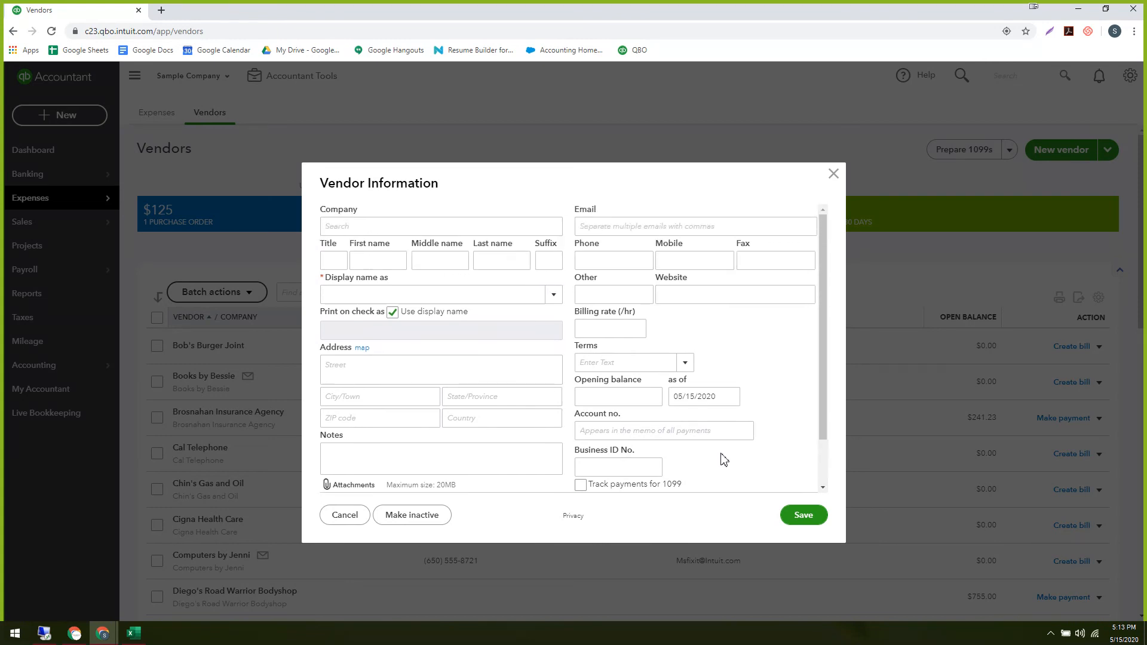
scroll(722, 460, down, 1)
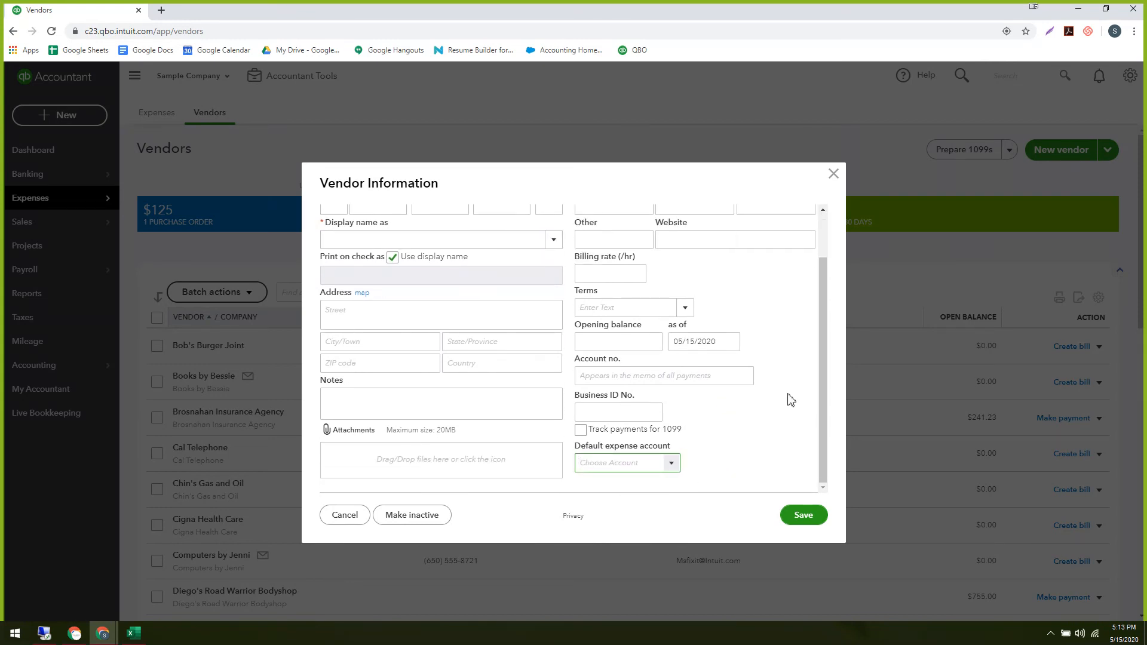
scroll(789, 399, up, 1)
scroll(791, 399, down, 1)
scroll(717, 425, up, 2)
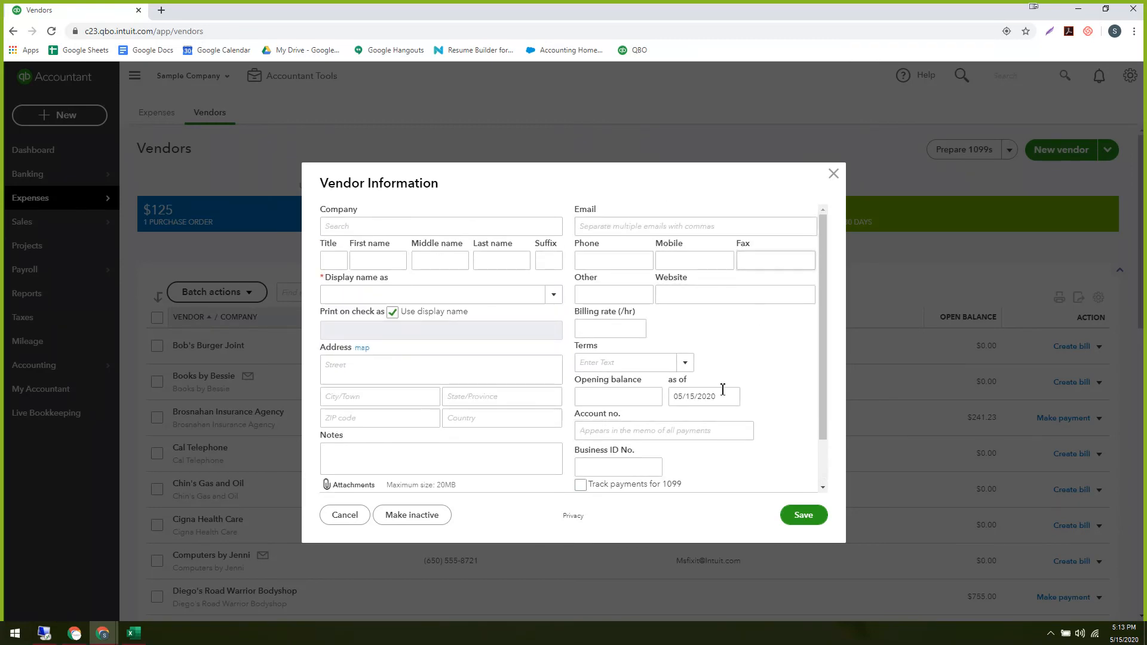
scroll(724, 395, down, 1)
scroll(725, 397, up, 1)
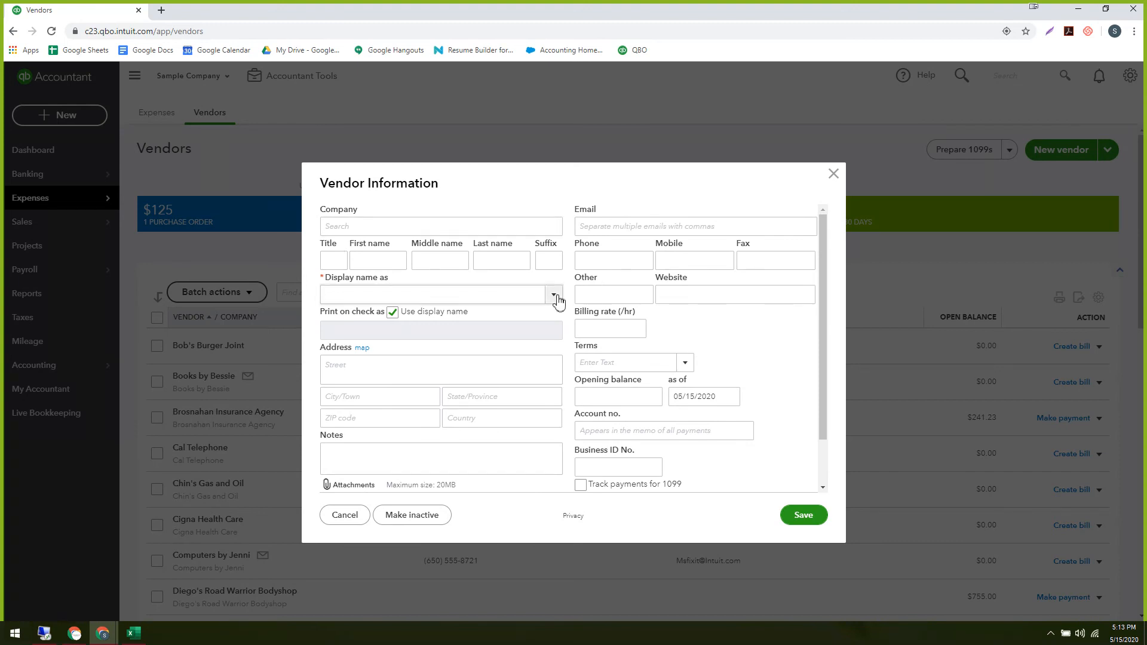
click(833, 175)
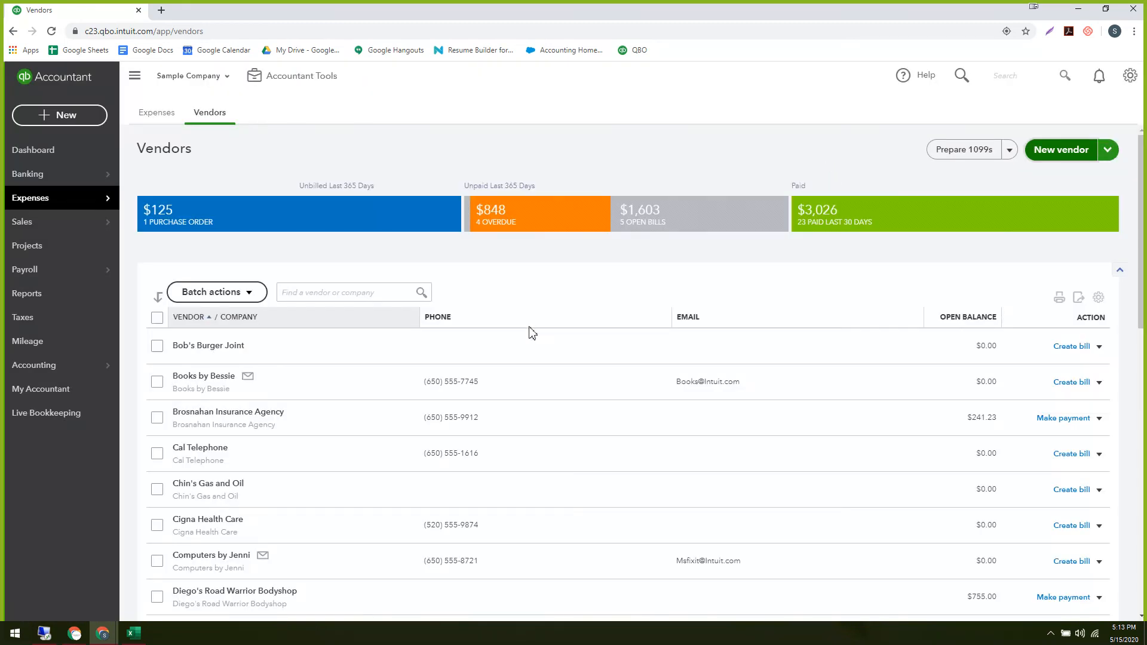
Go to the Import Data page from the gear menu.
scroll(532, 337, down, 3)
scroll(533, 340, up, 3)
click(1130, 75)
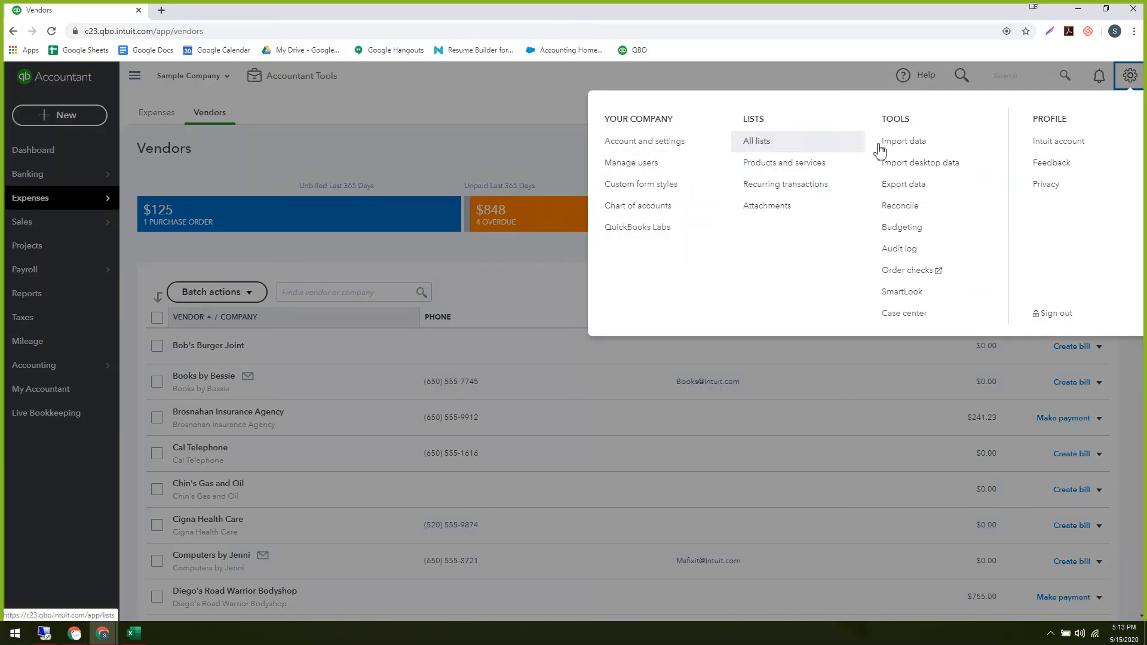
click(911, 144)
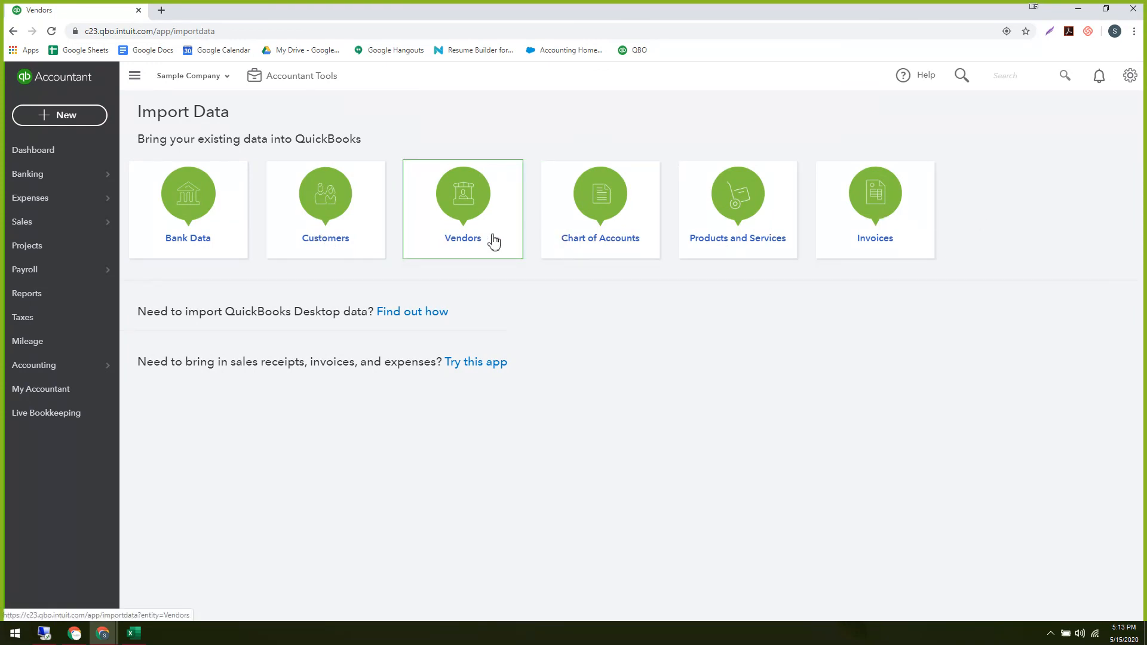
Open the Vendors import, close it, and bring the Google browser window forward.
click(469, 237)
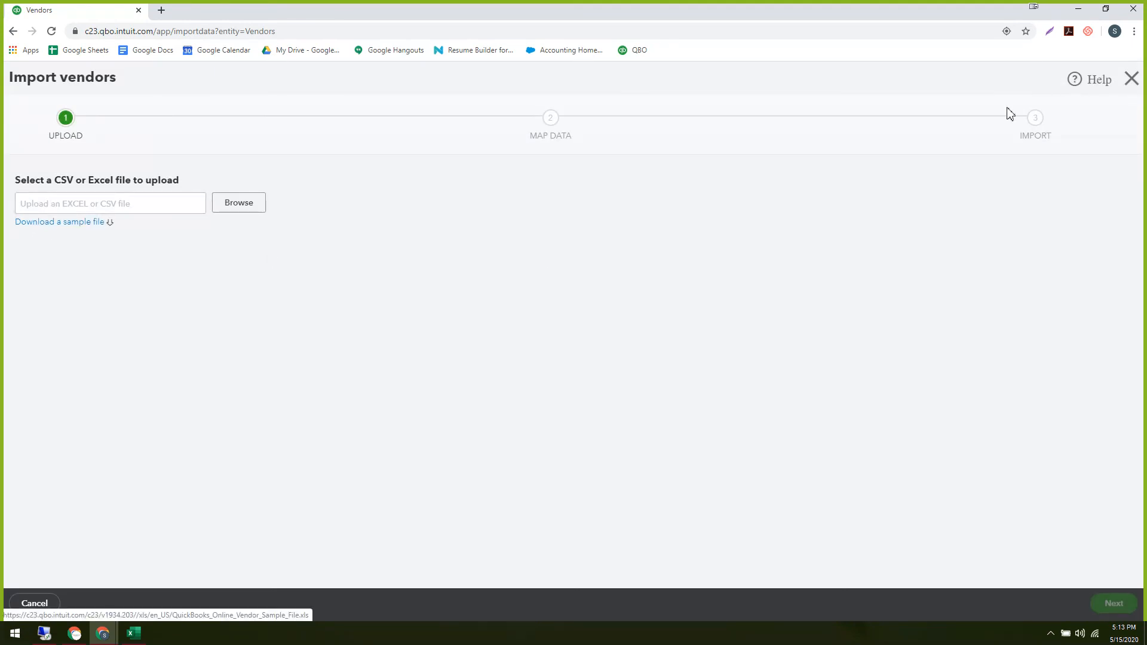
click(1139, 81)
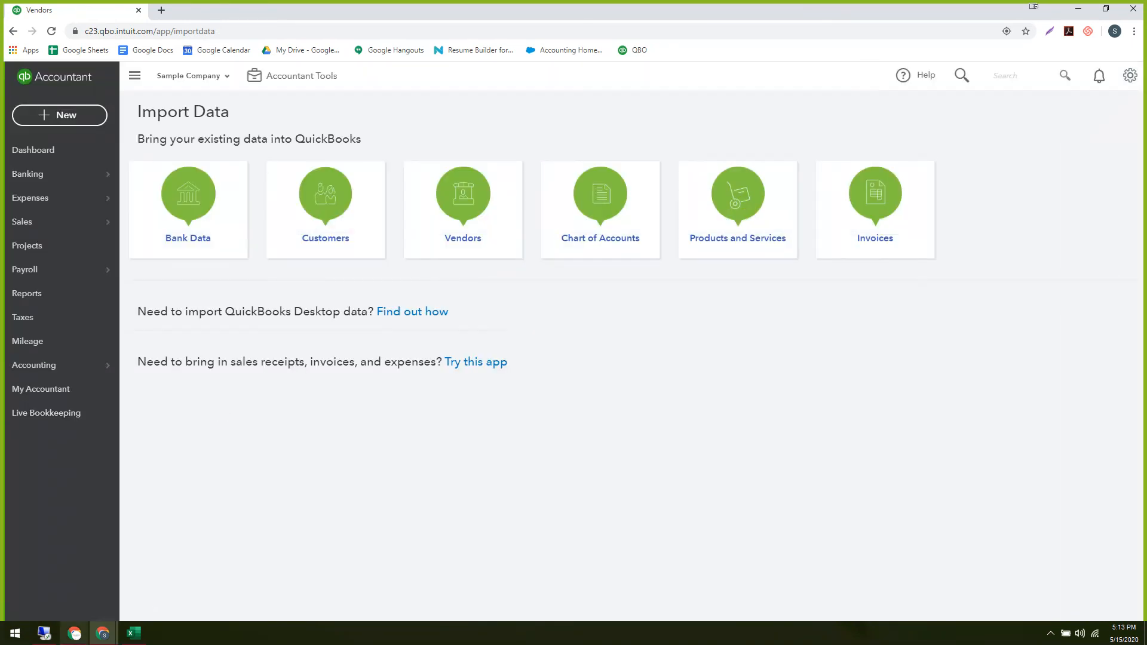
click(76, 634)
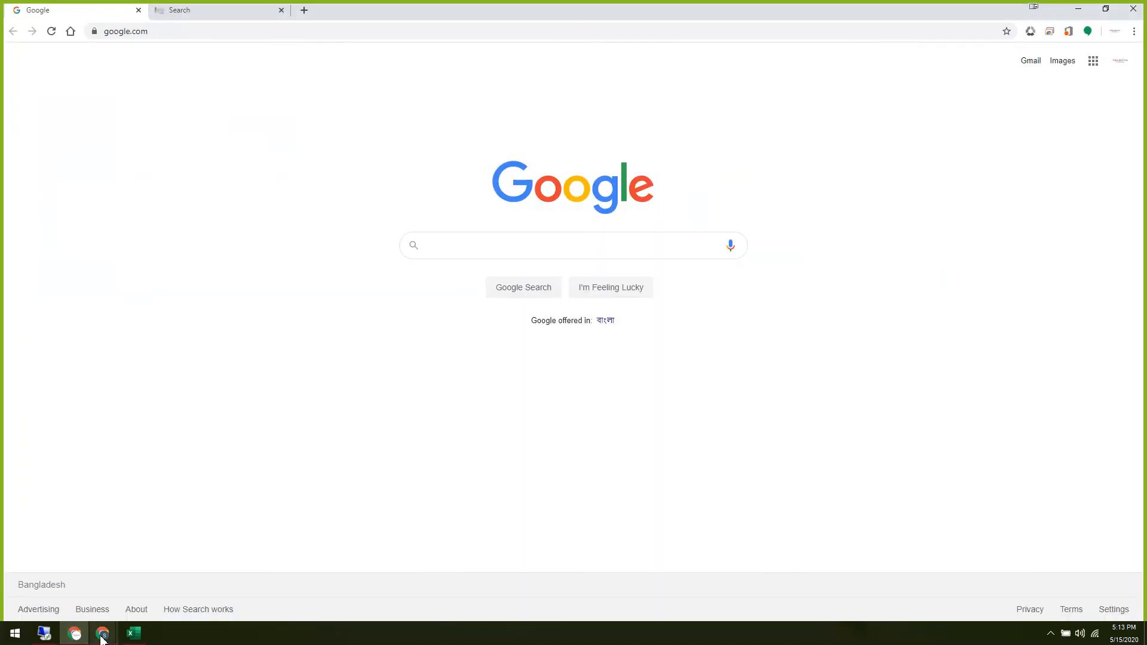
Move the Client onboarding deck from slide 19 to slide 23, Setting up bank feed, then minimize it.
mouse_move(114, 632)
click(159, 599)
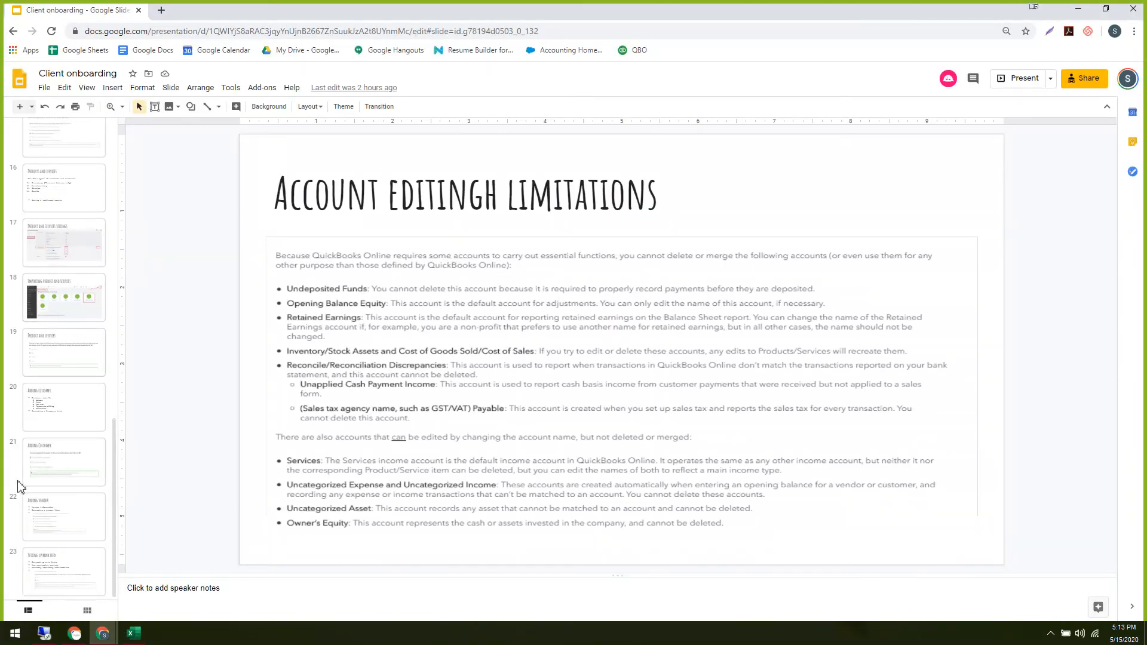
click(59, 369)
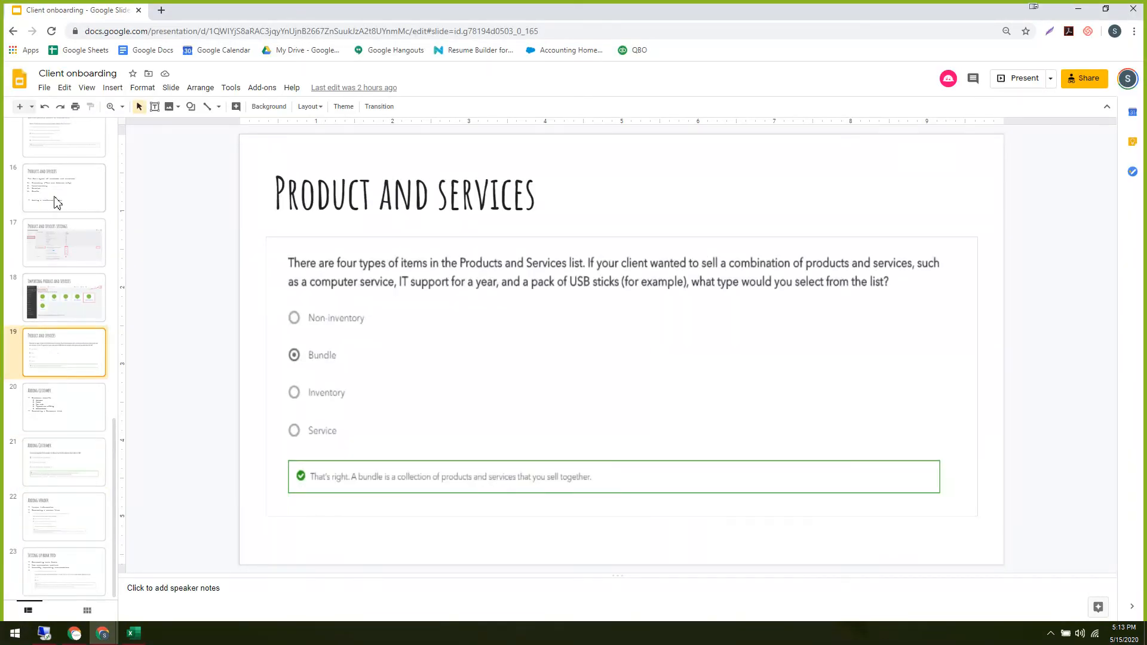
key(Down)
key(Down)
key(Down)
key(Down)
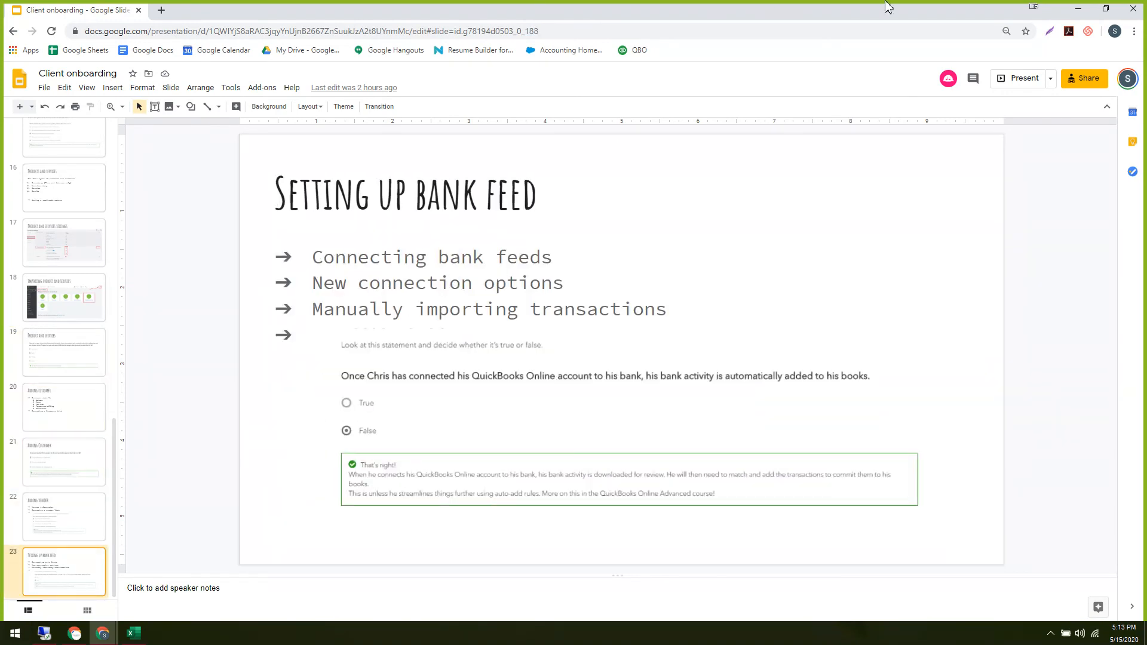
click(1078, 9)
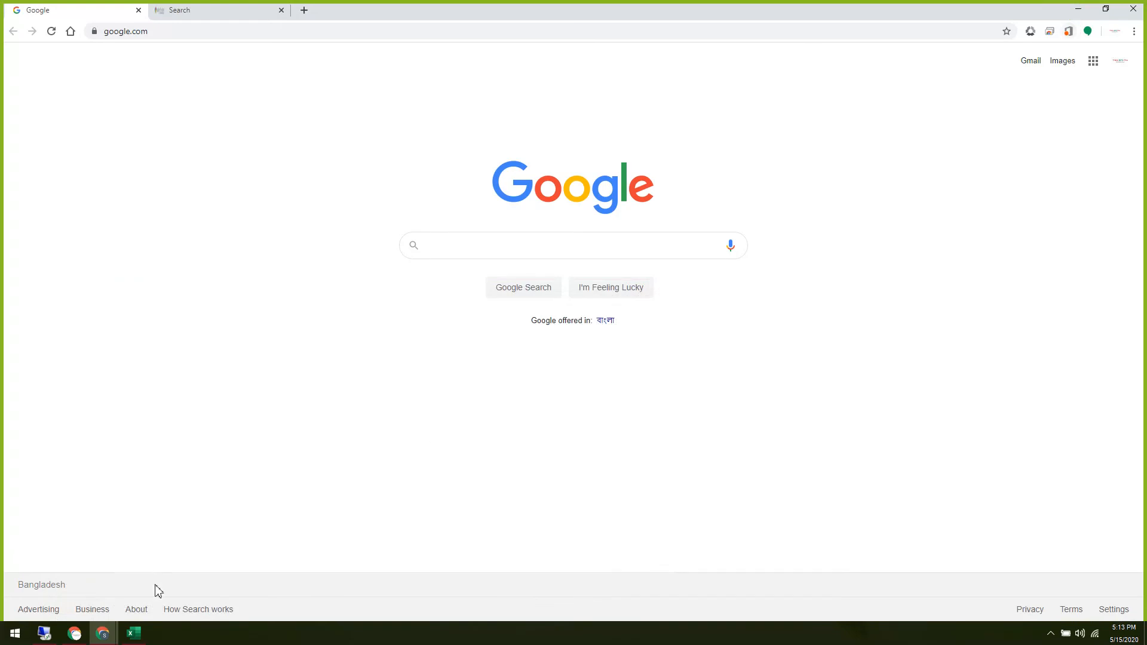
Restore the Client onboarding Slides window from its taskbar preview.
mouse_move(103, 638)
click(182, 604)
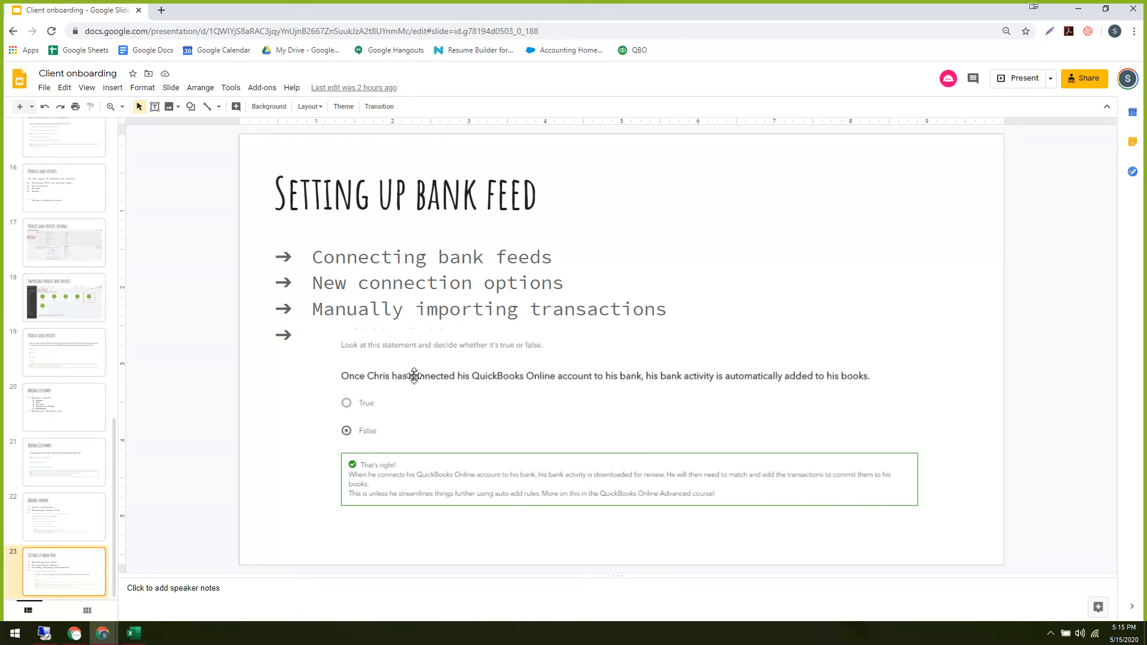
Switch to the QuickBooks window and open Banking > Banking to see the Checking transactions.
click(105, 635)
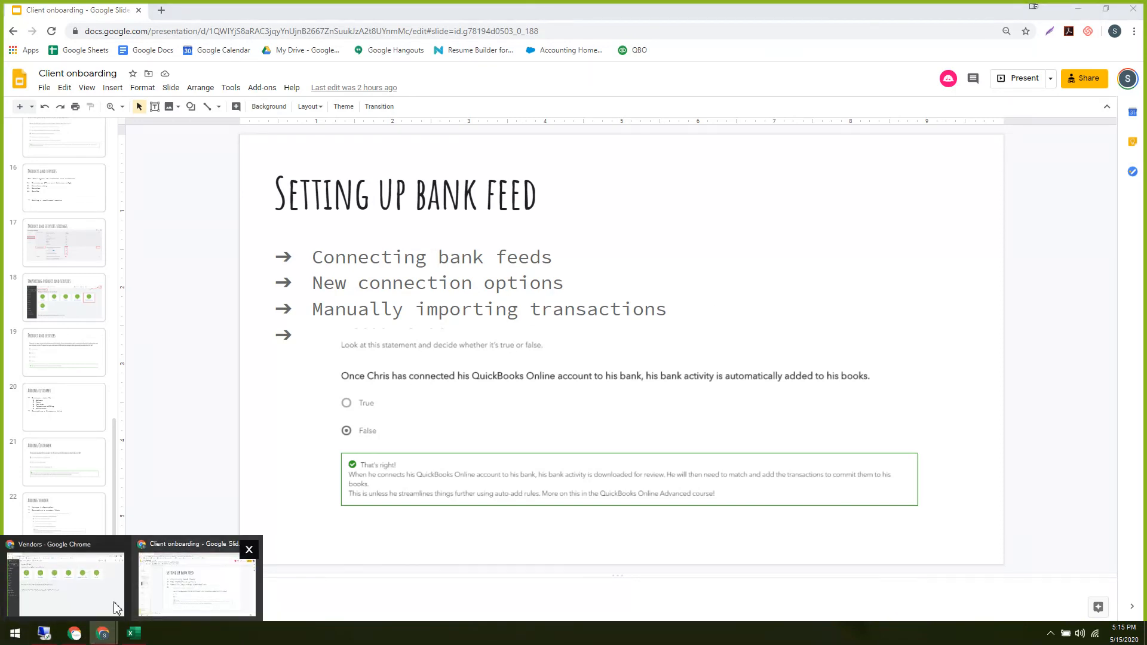
click(95, 600)
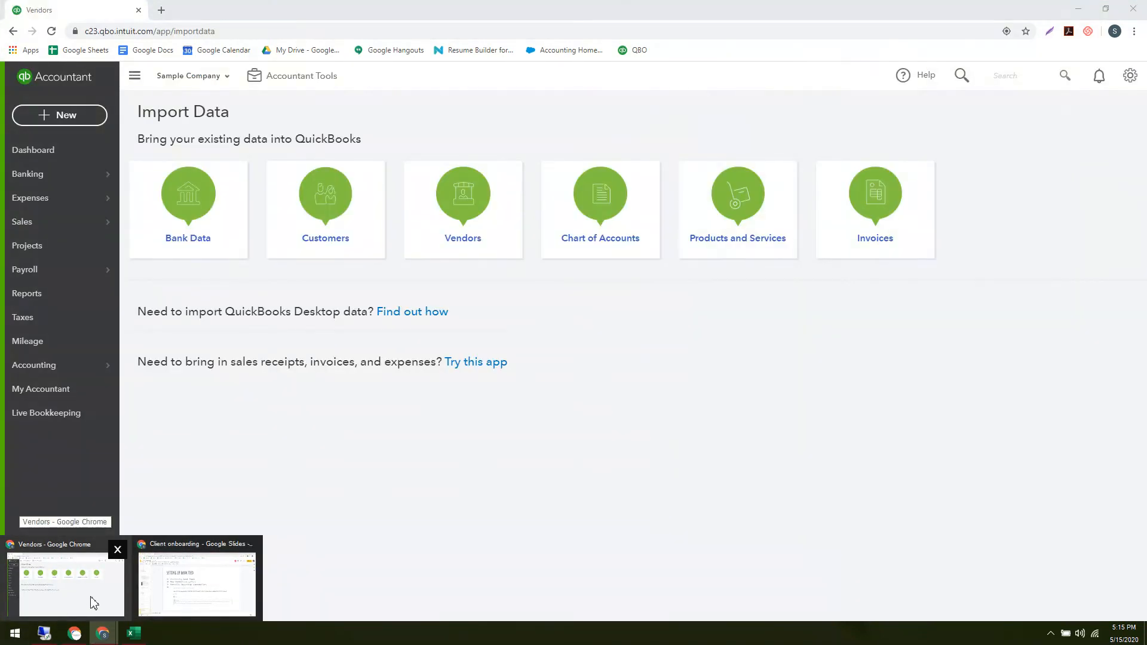
click(31, 185)
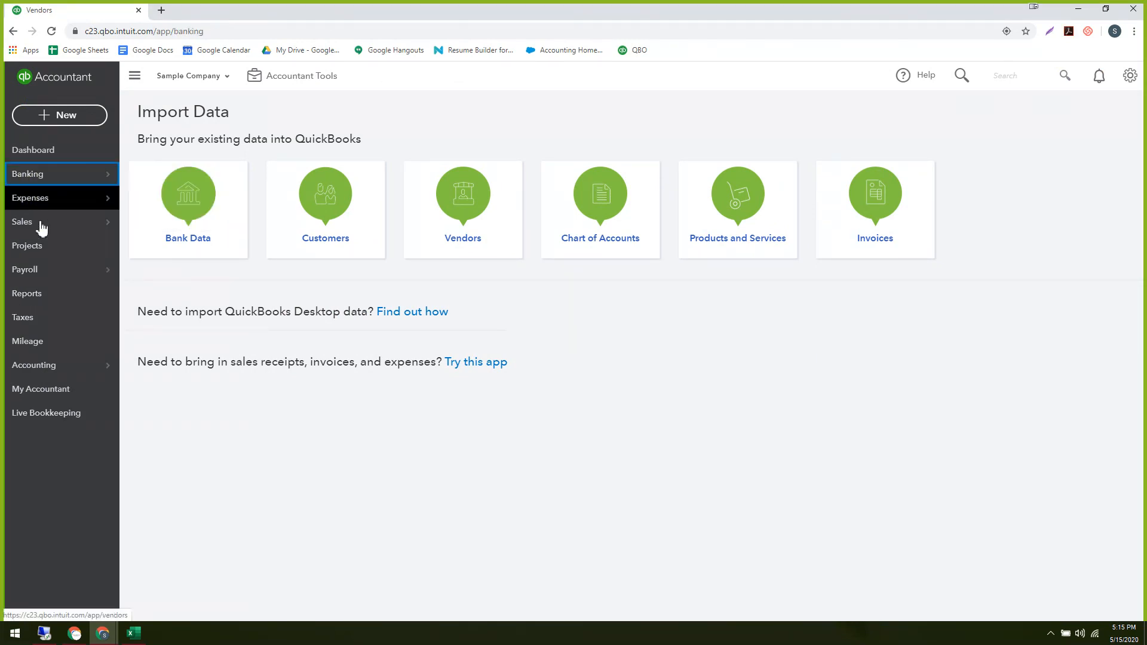
mouse_move(41, 177)
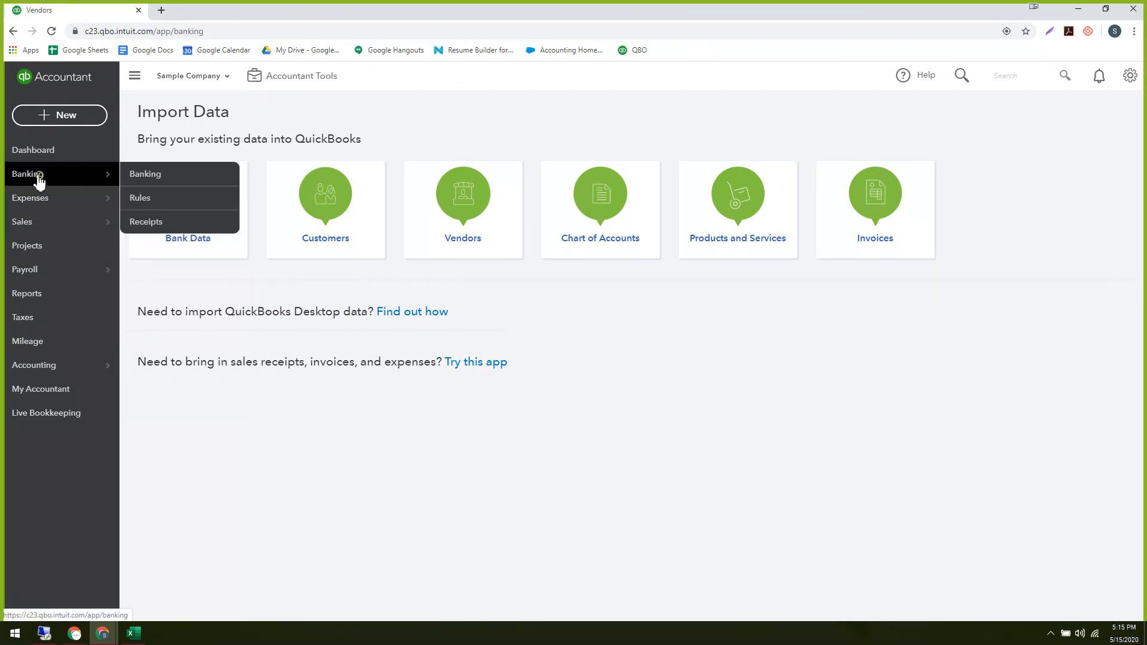
click(164, 181)
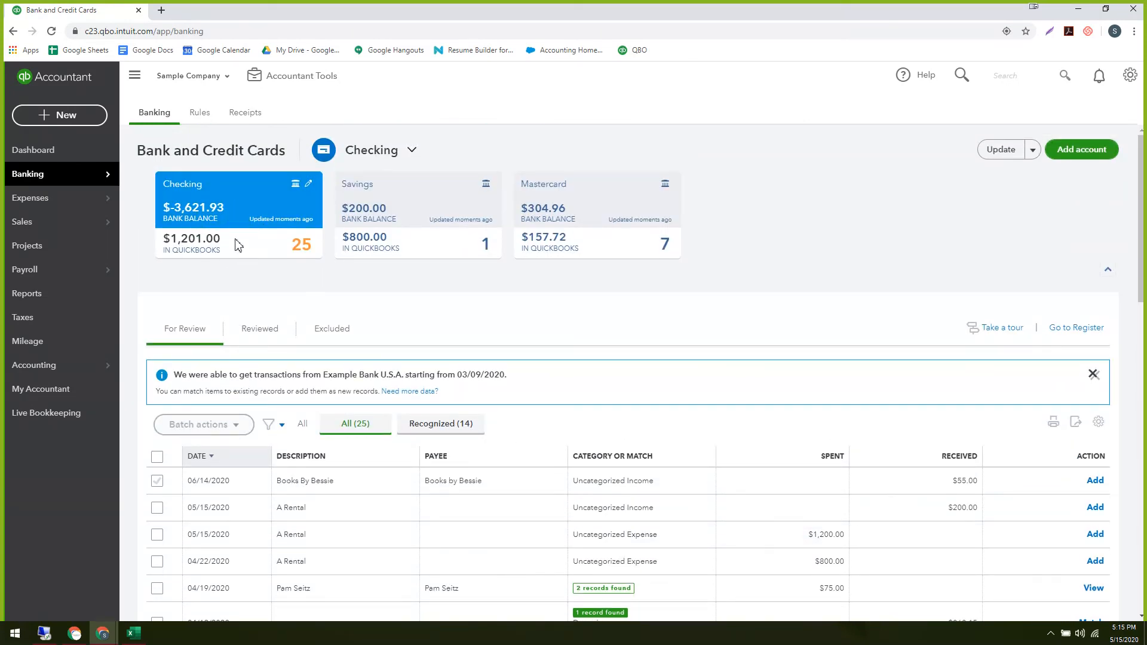
scroll(249, 265, down, 2)
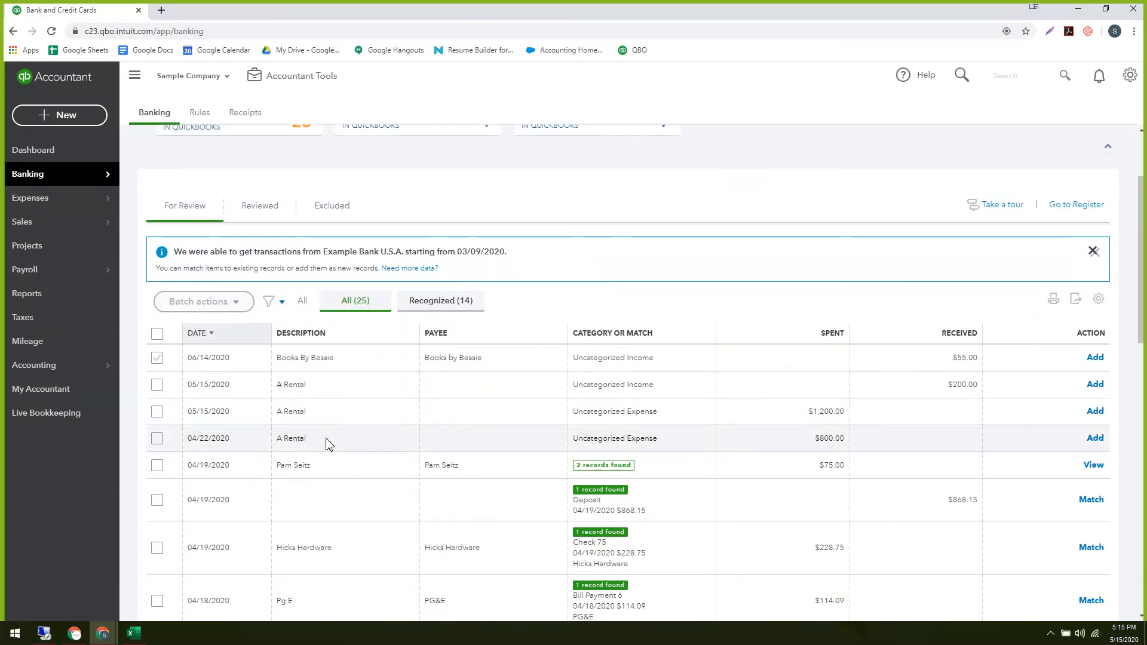
scroll(328, 443, down, 1)
scroll(328, 442, up, 3)
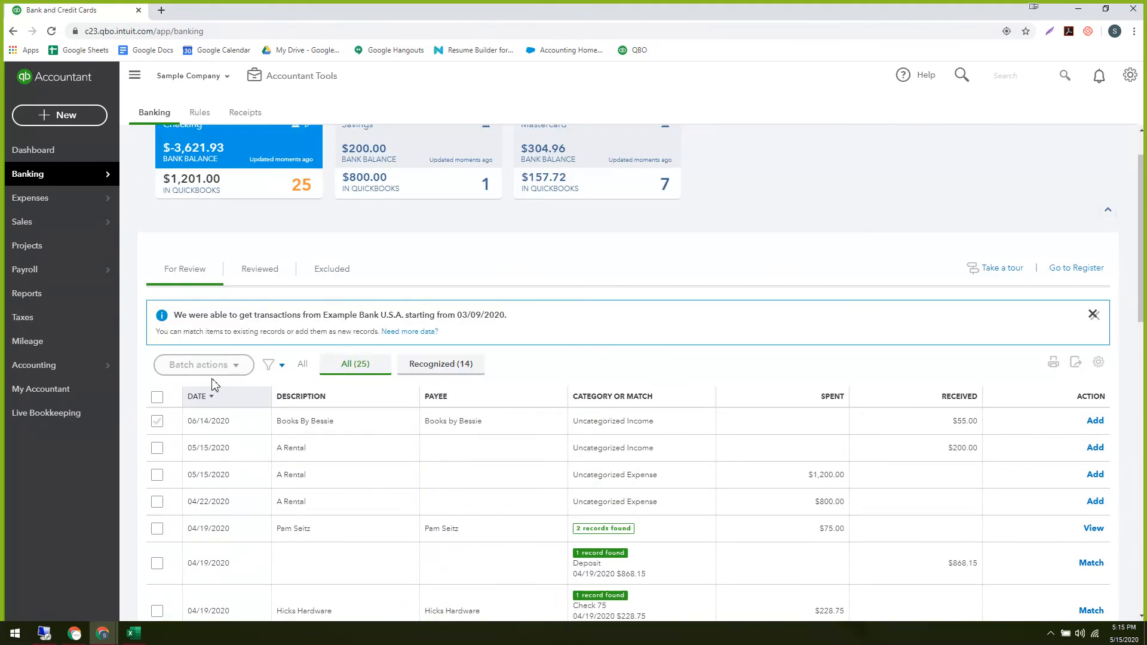
Filter Checking transactions to 04/01/2020–04/30/2020, then dismiss the bank connection message and help tip.
click(270, 364)
click(359, 406)
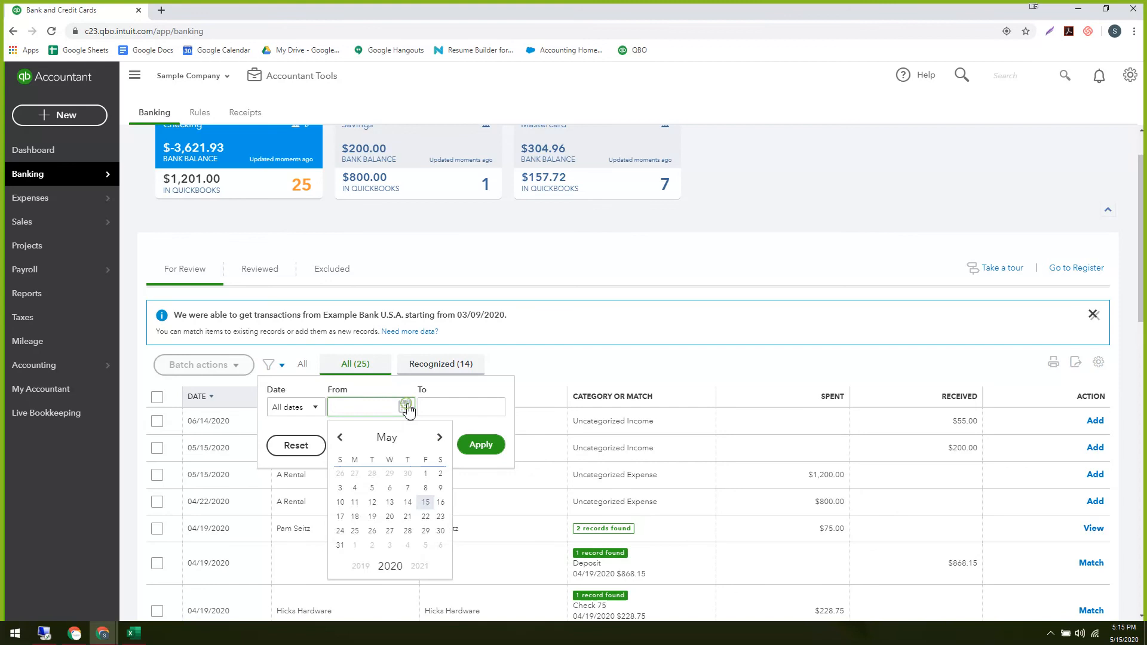
click(339, 437)
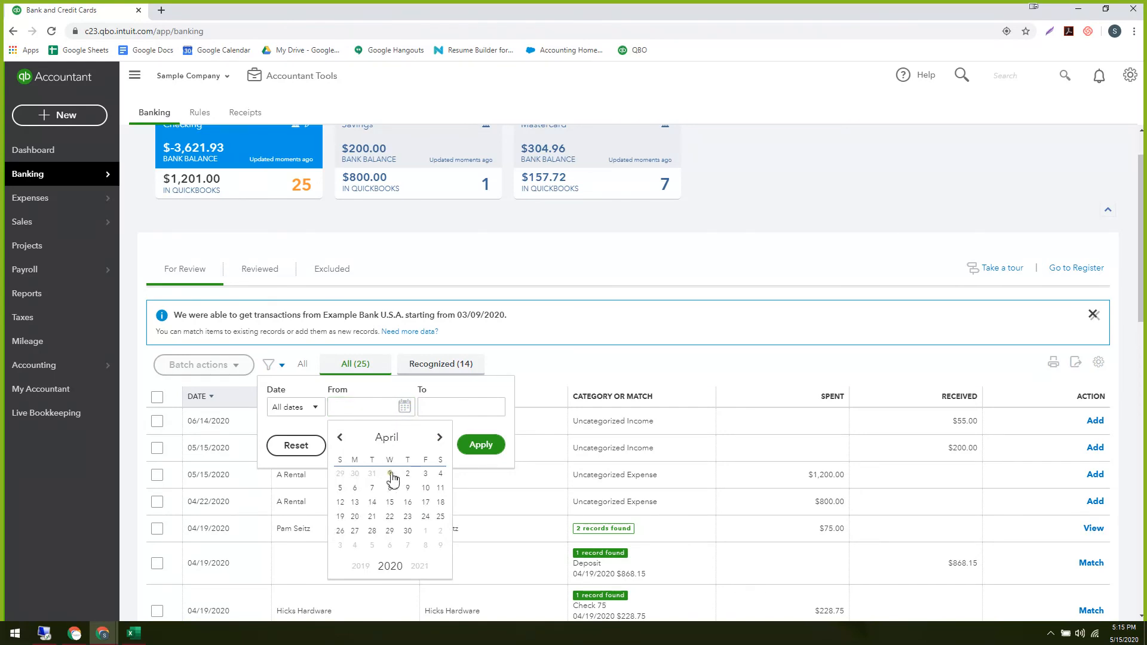
click(389, 474)
click(452, 408)
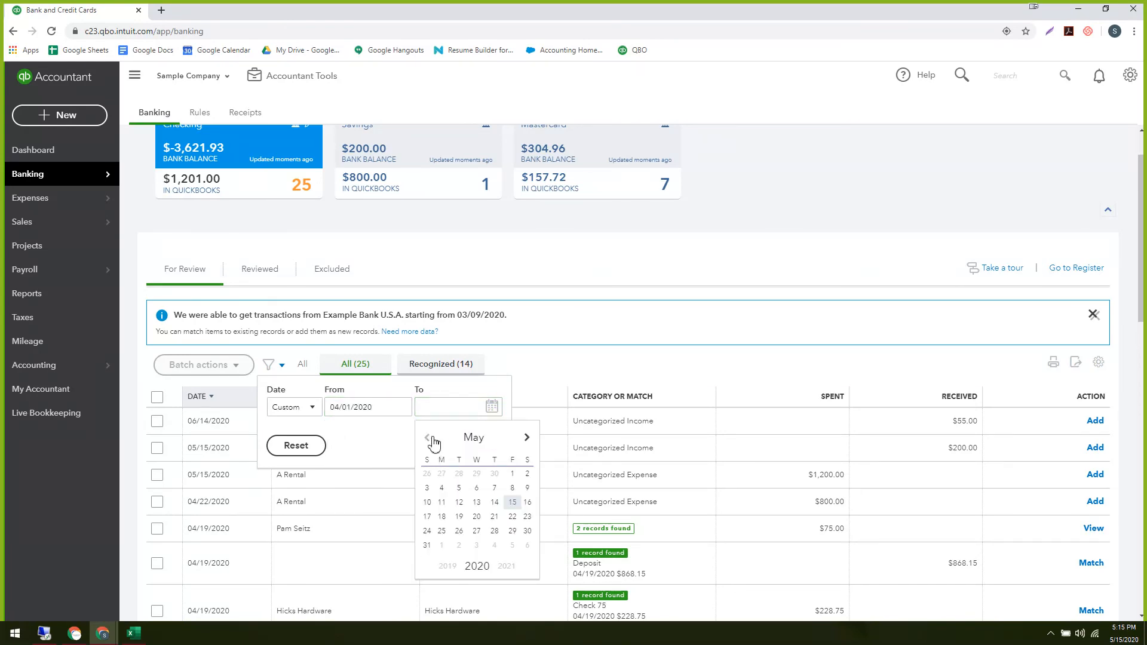
click(429, 437)
click(493, 535)
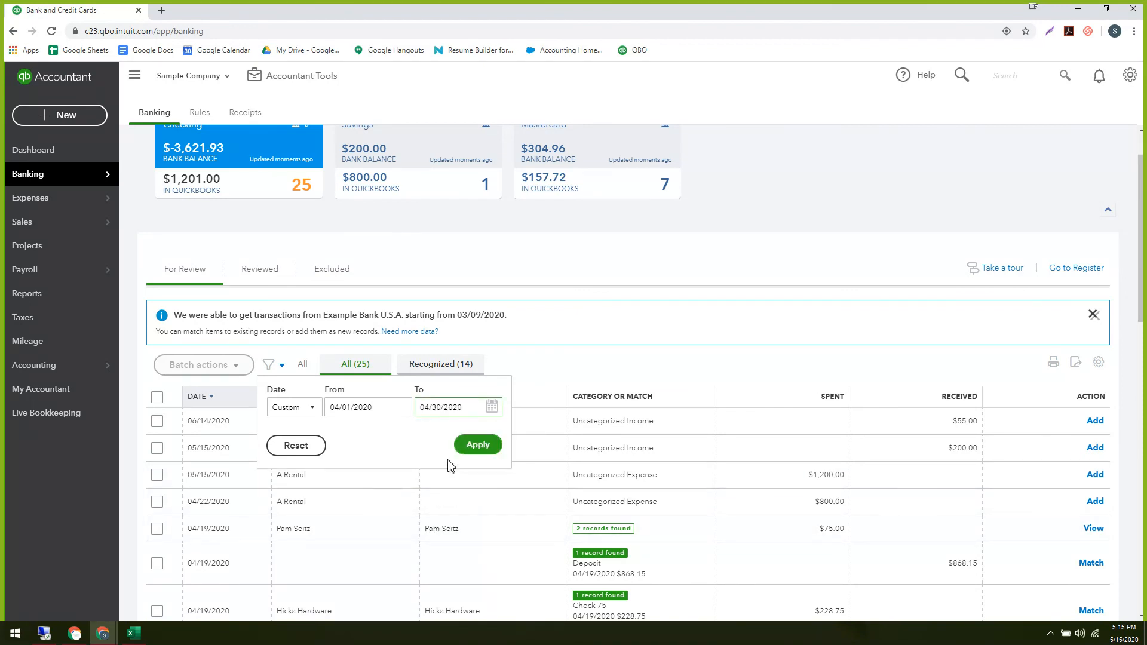
click(479, 446)
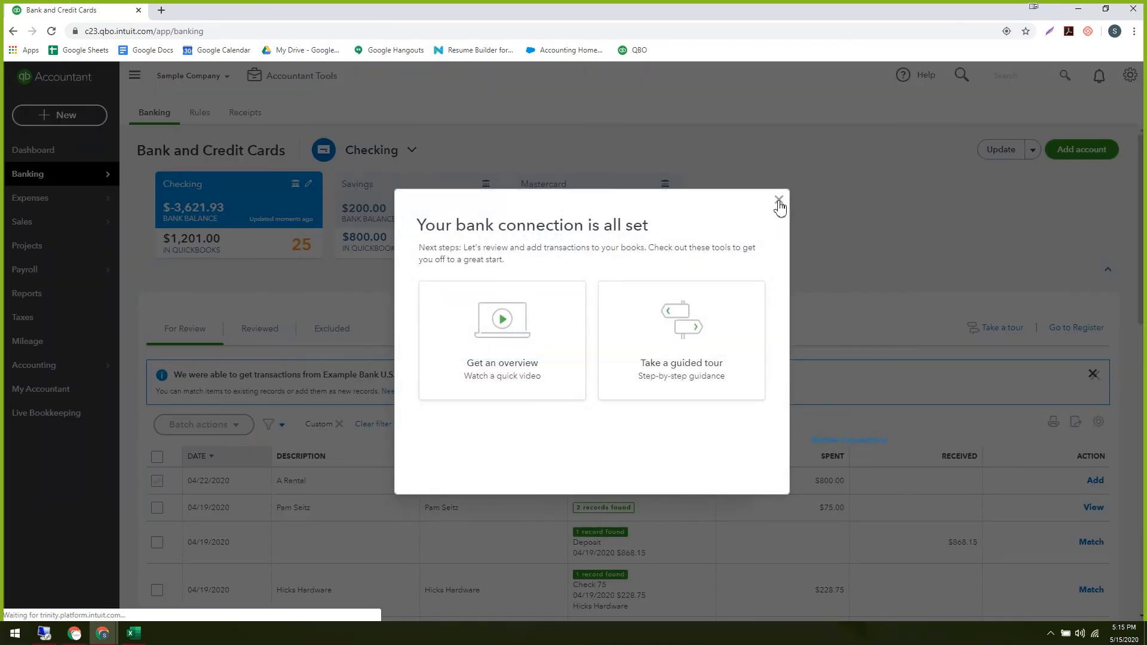
click(779, 201)
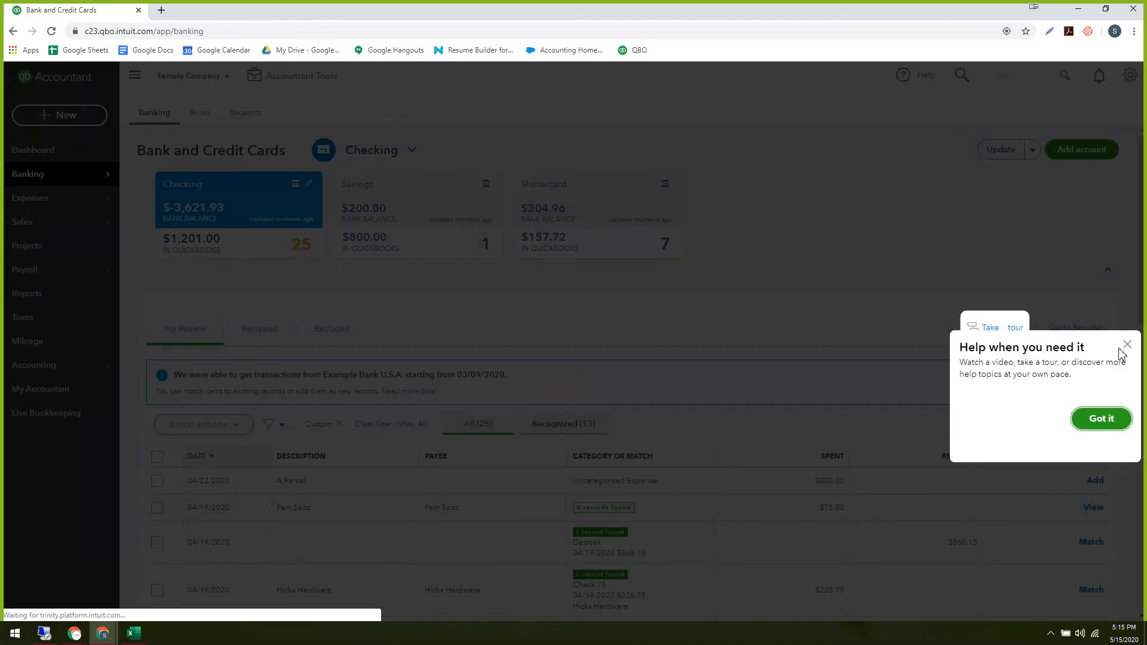
click(1127, 345)
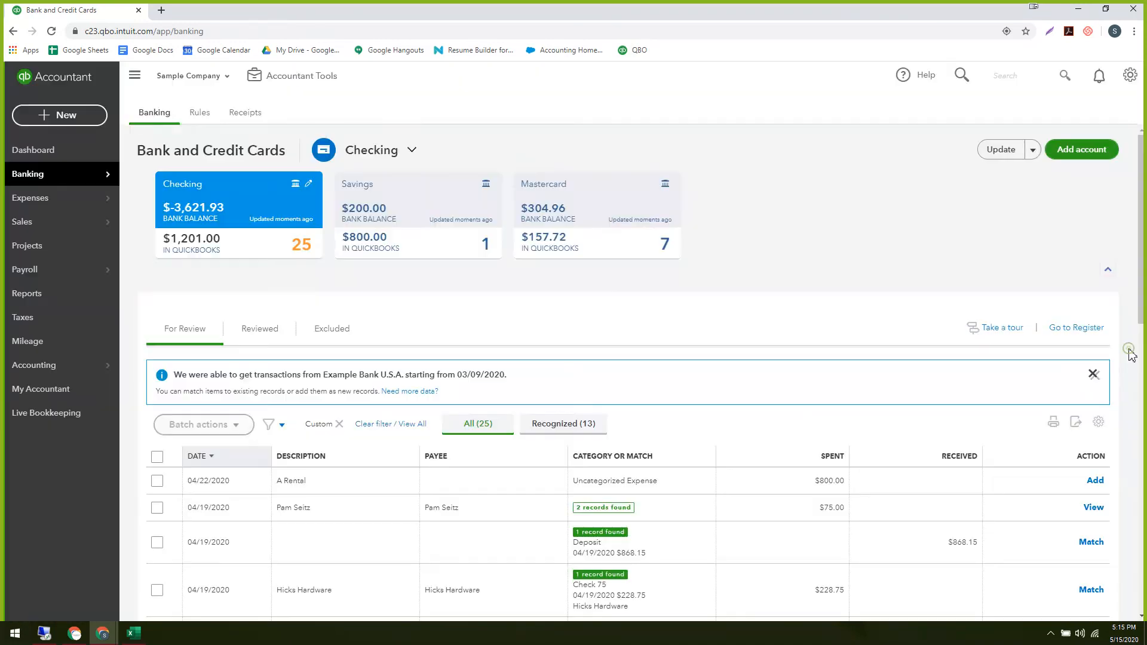
click(202, 459)
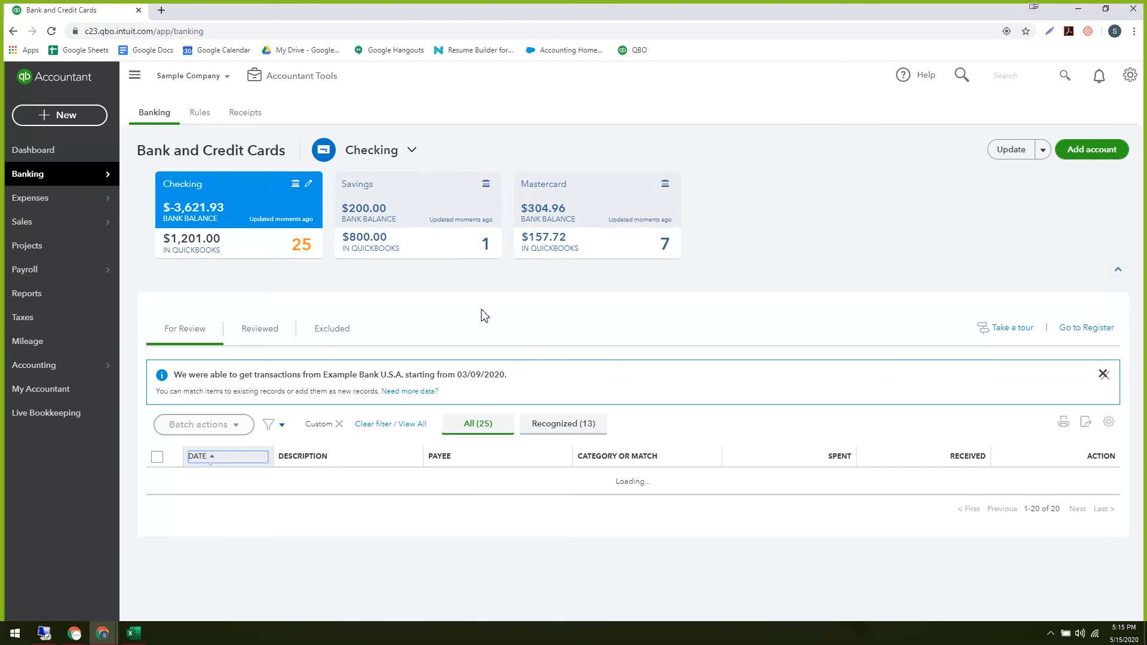
scroll(481, 323, down, 5)
scroll(485, 332, down, 4)
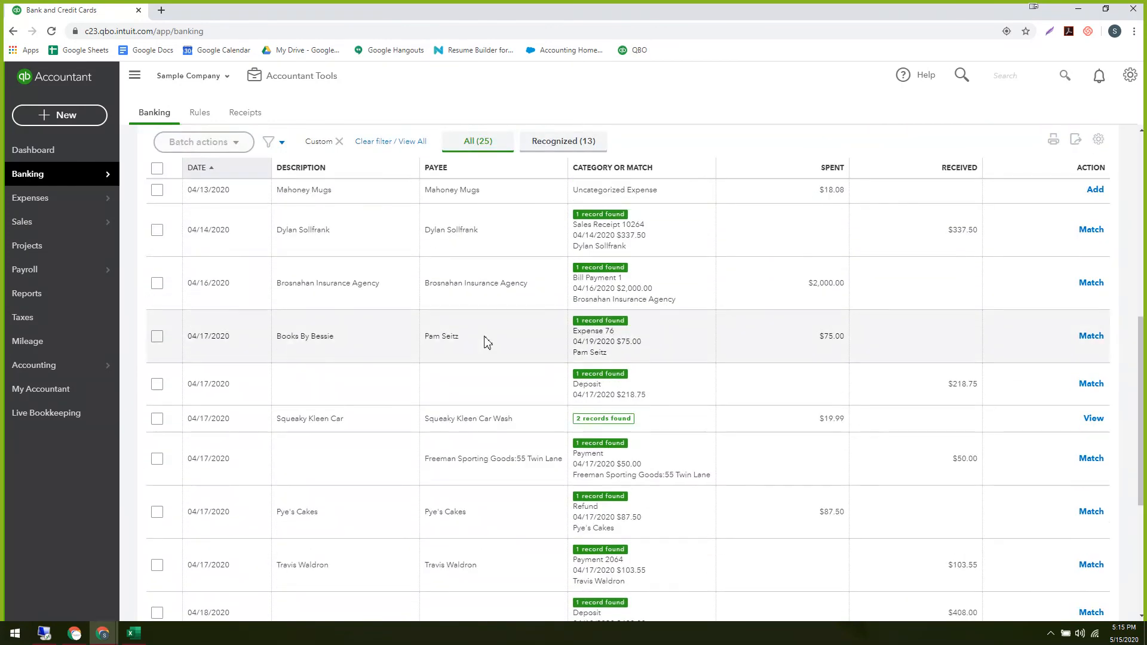
scroll(487, 342, down, 4)
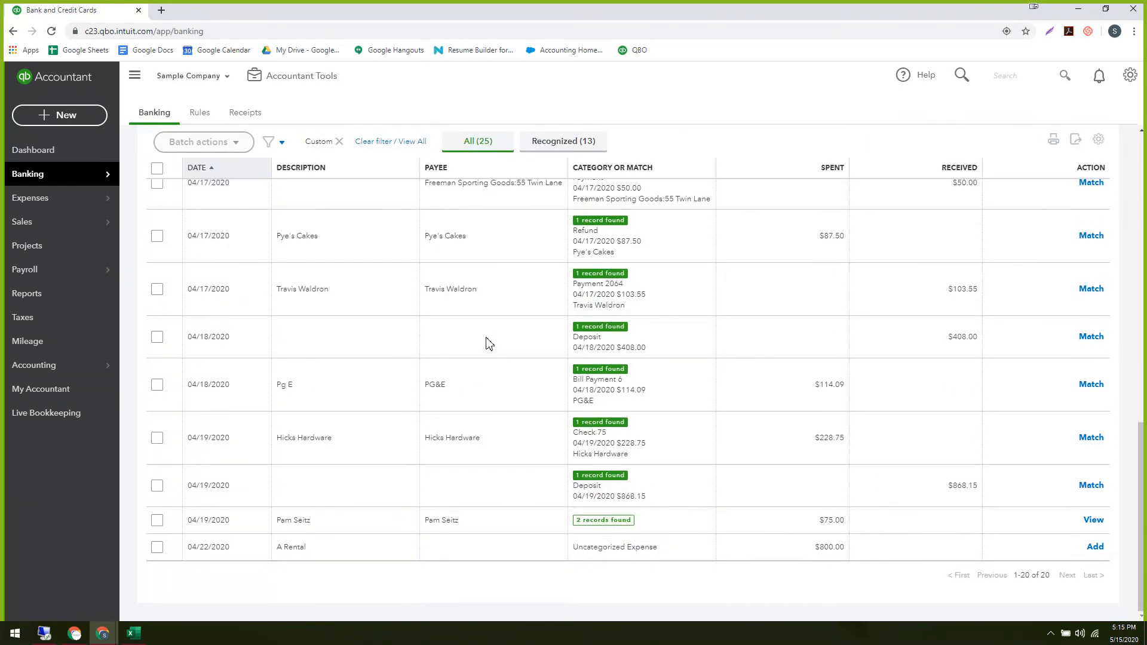
scroll(487, 344, up, 13)
scroll(488, 345, down, 4)
scroll(496, 347, down, 3)
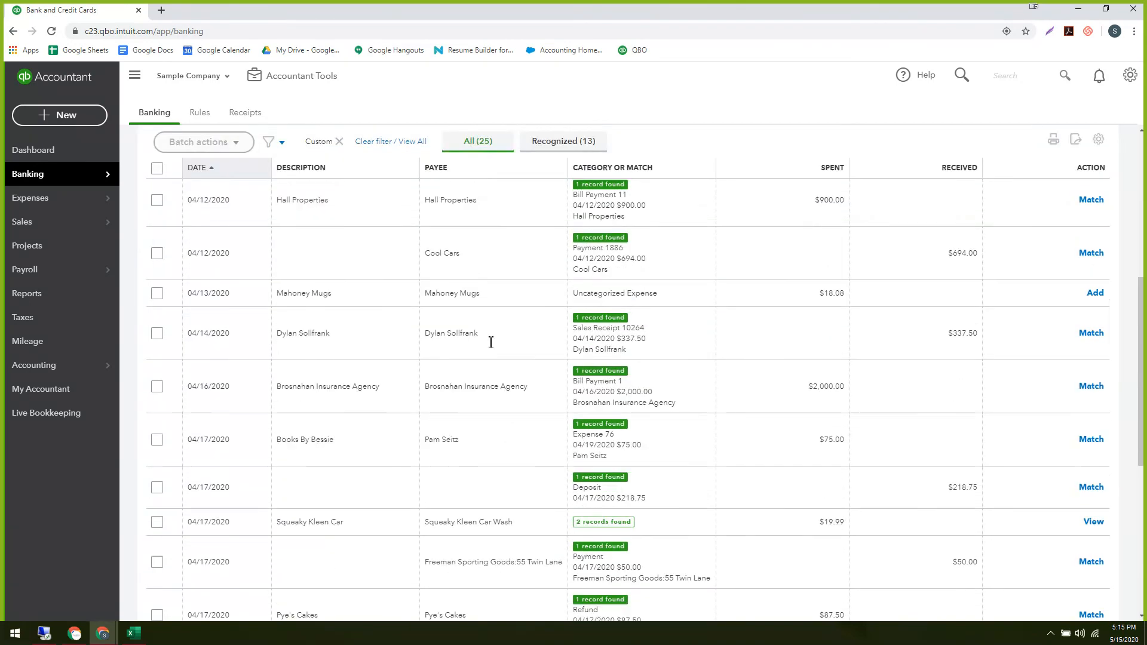
scroll(505, 351, up, 7)
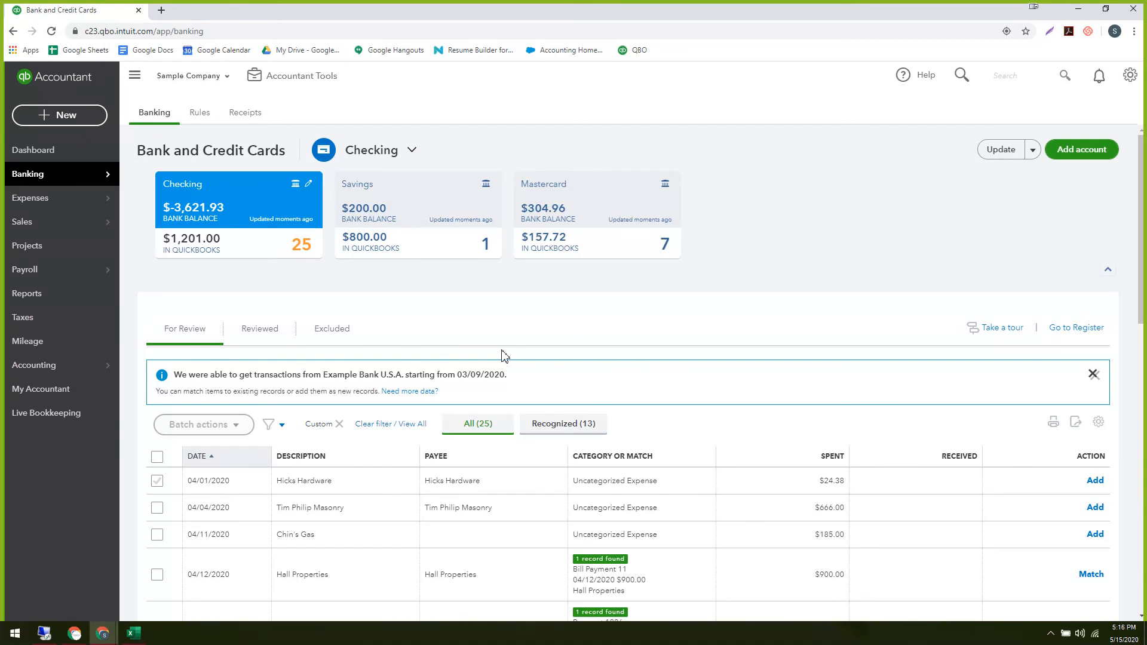
scroll(502, 356, down, 2)
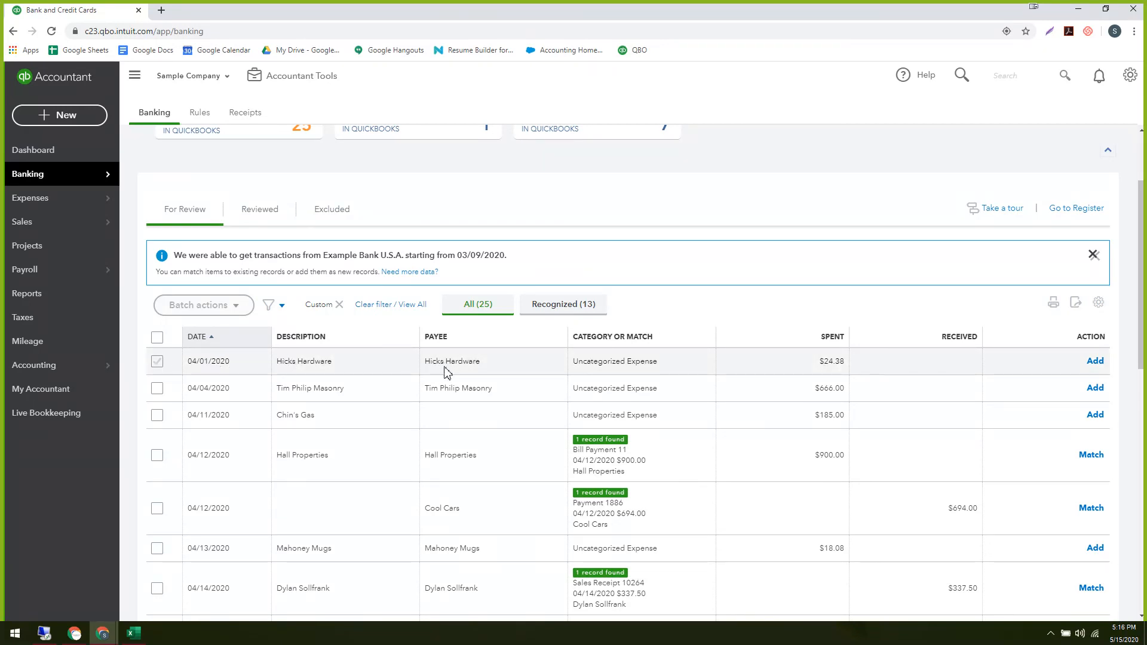
click(498, 363)
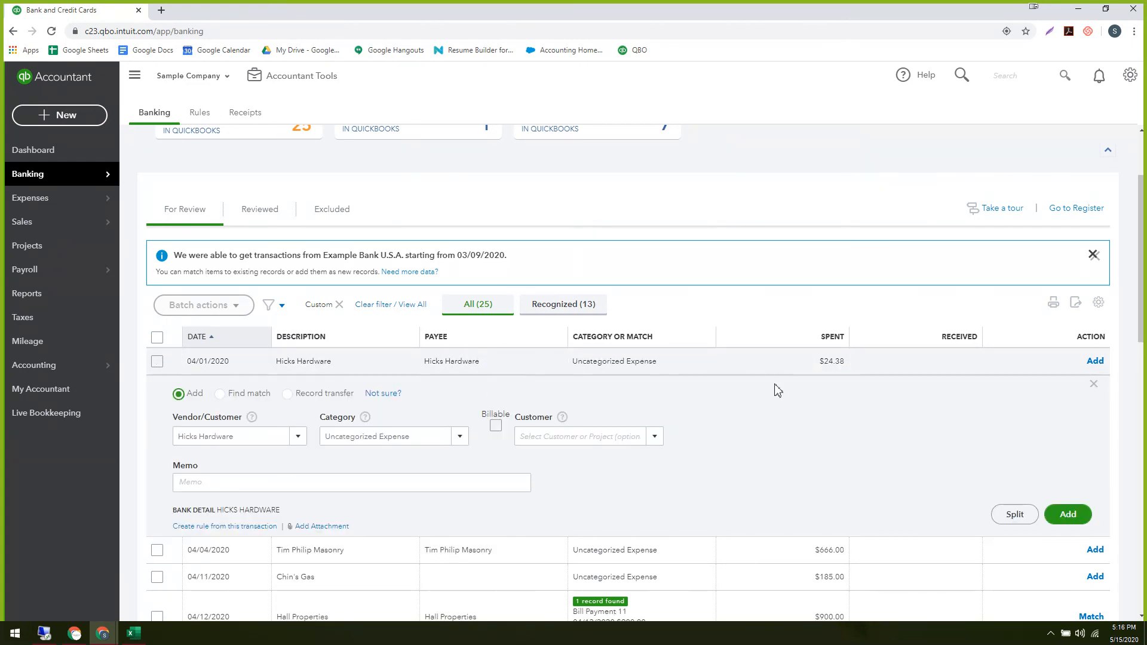
click(1093, 384)
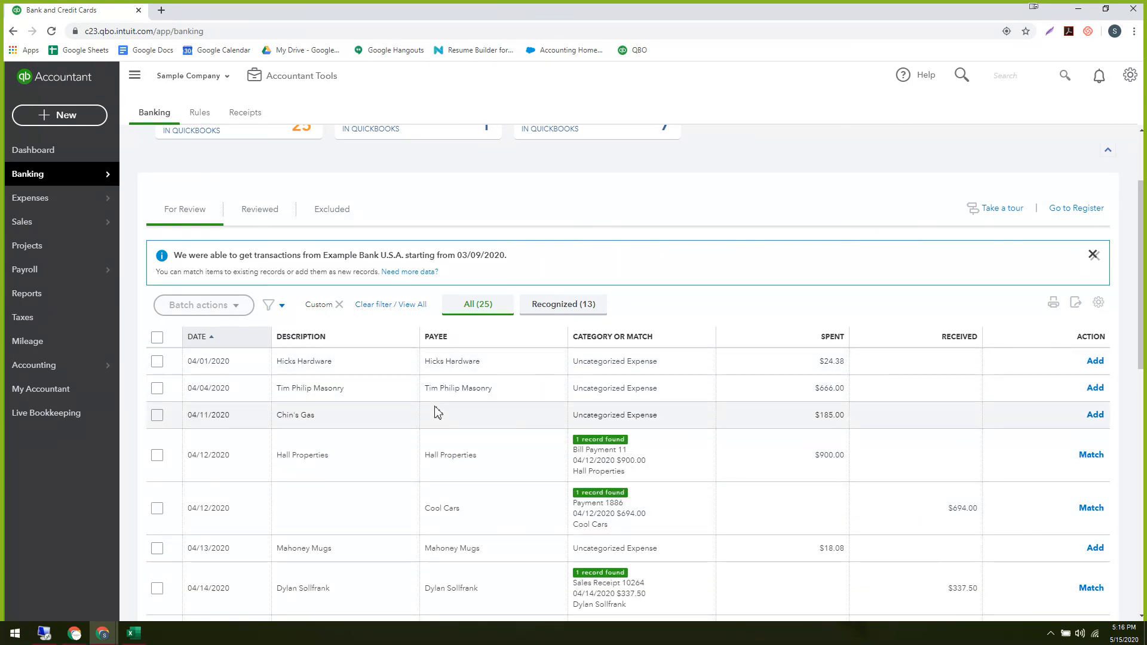
scroll(383, 413, up, 2)
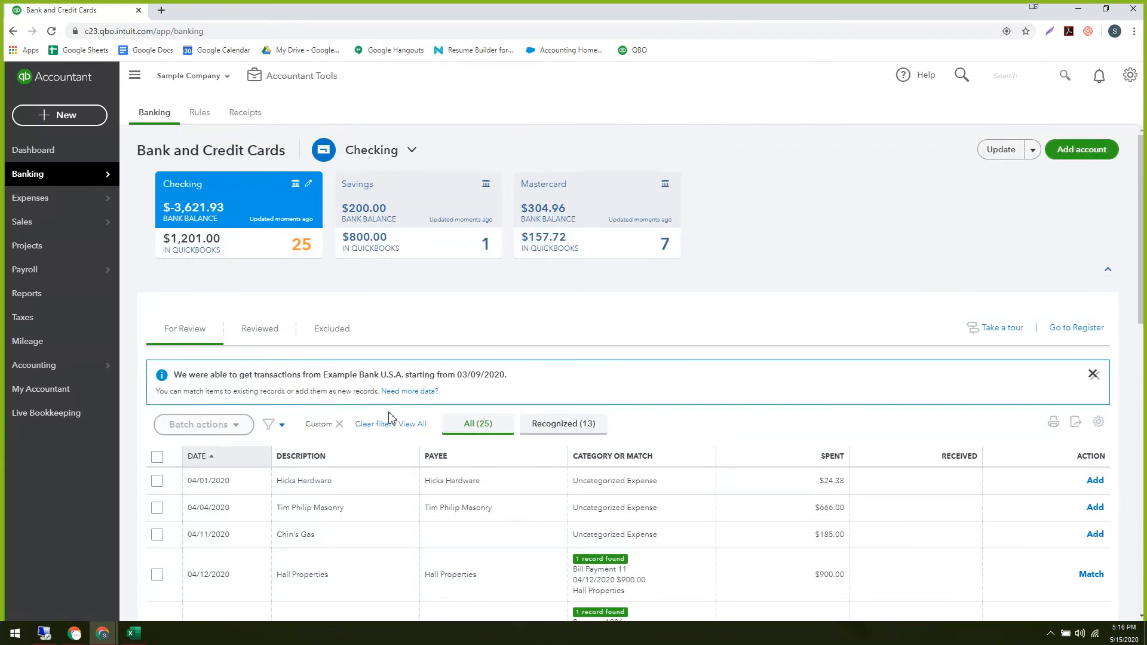
scroll(390, 417, down, 1)
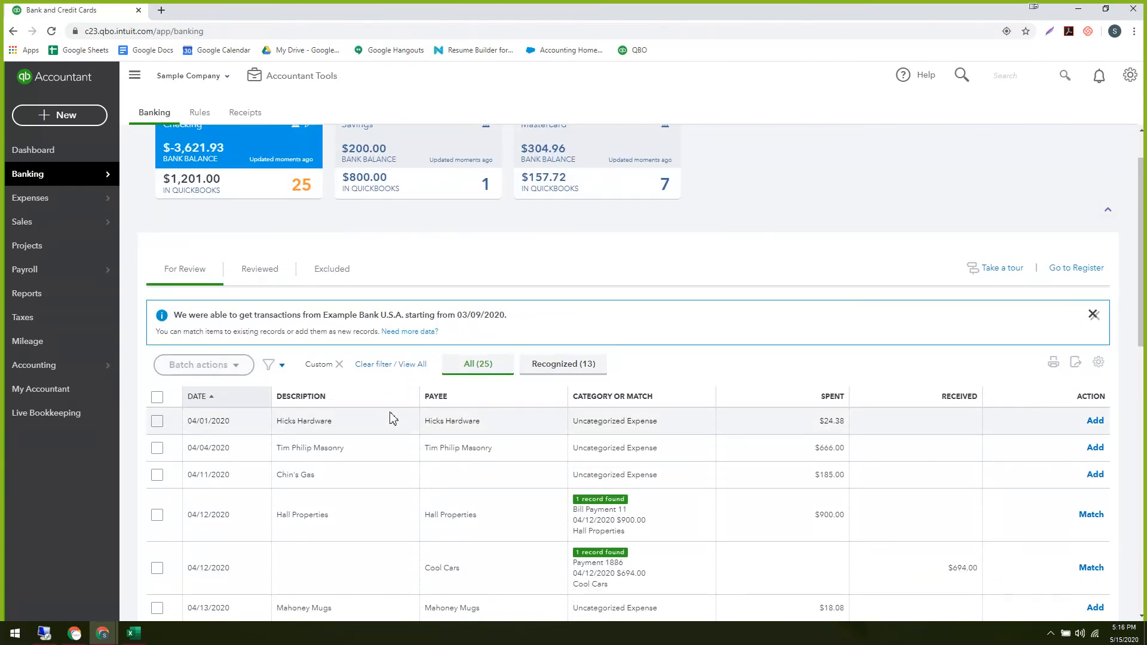
scroll(389, 418, down, 1)
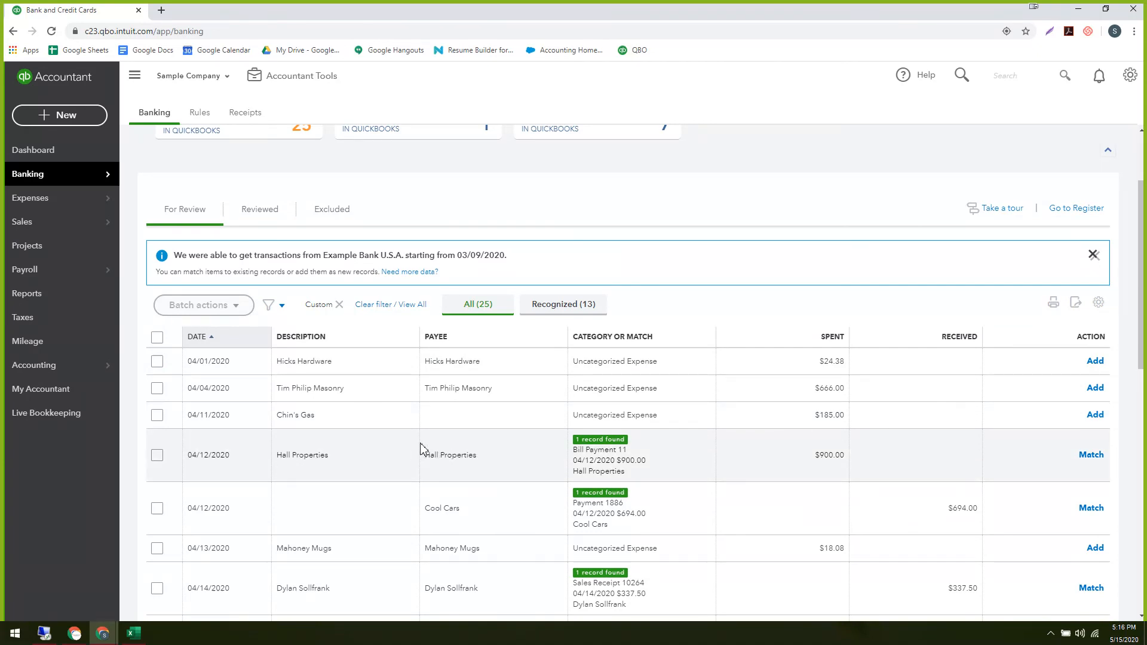
scroll(435, 460, down, 1)
scroll(435, 465, up, 2)
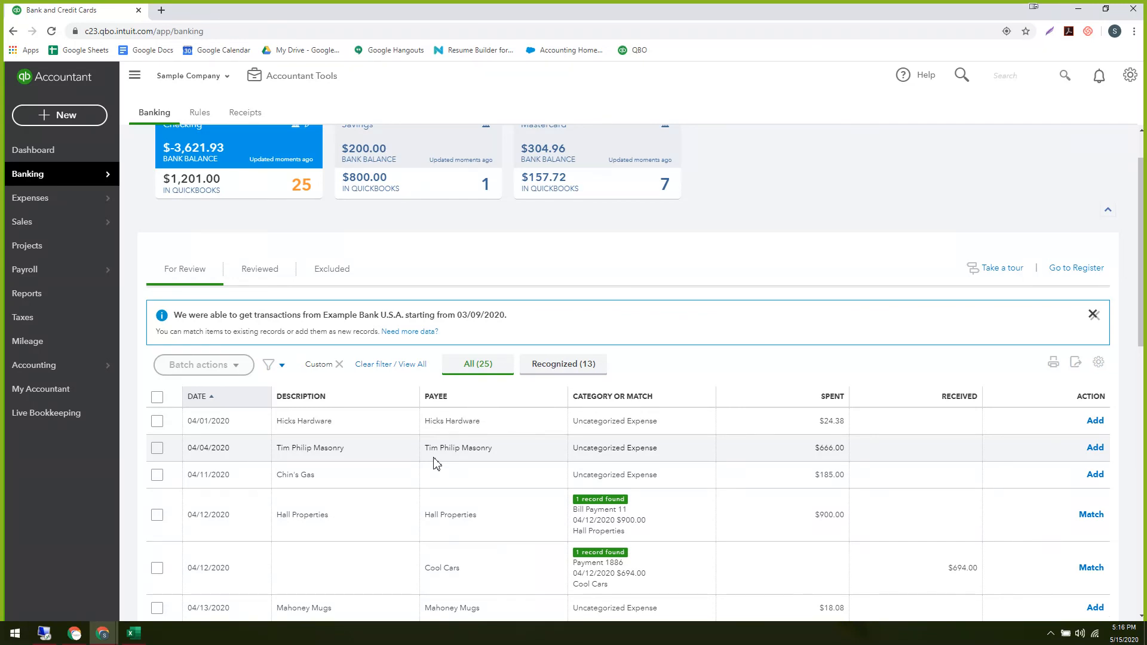
scroll(435, 463, down, 8)
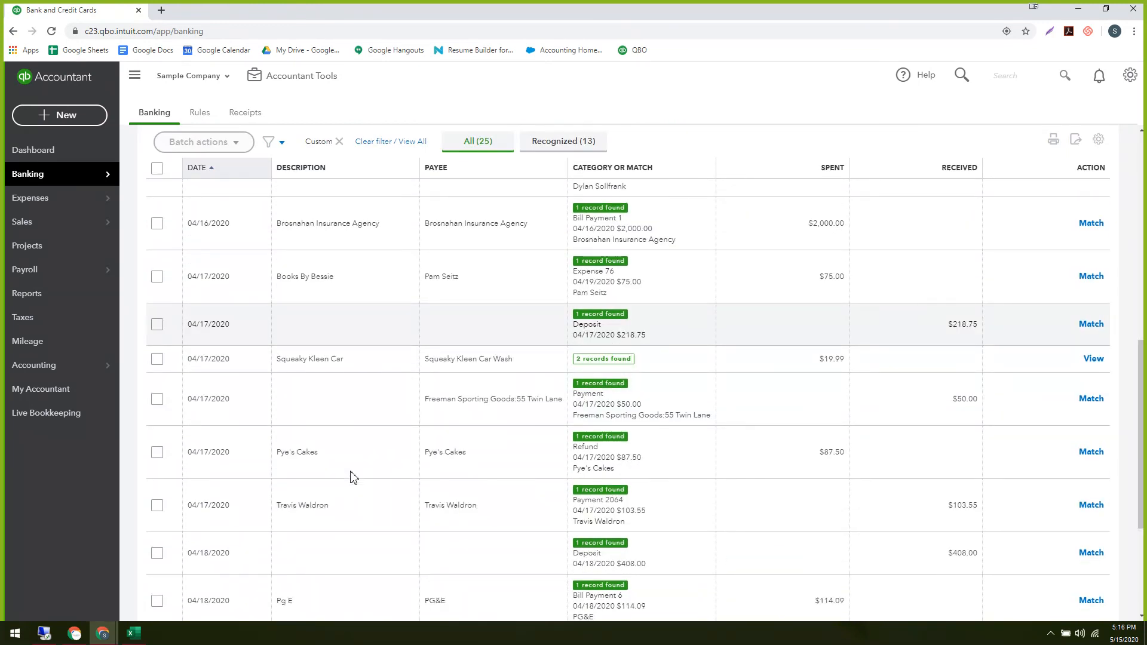
scroll(352, 477, up, 10)
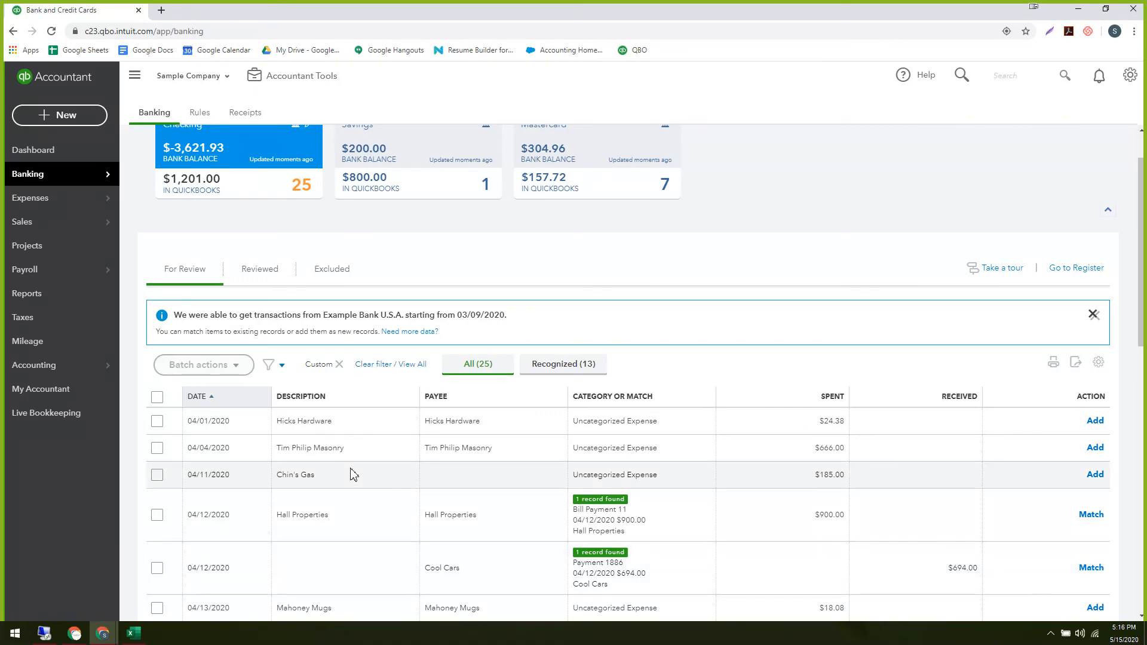
scroll(353, 486, down, 2)
scroll(354, 485, up, 3)
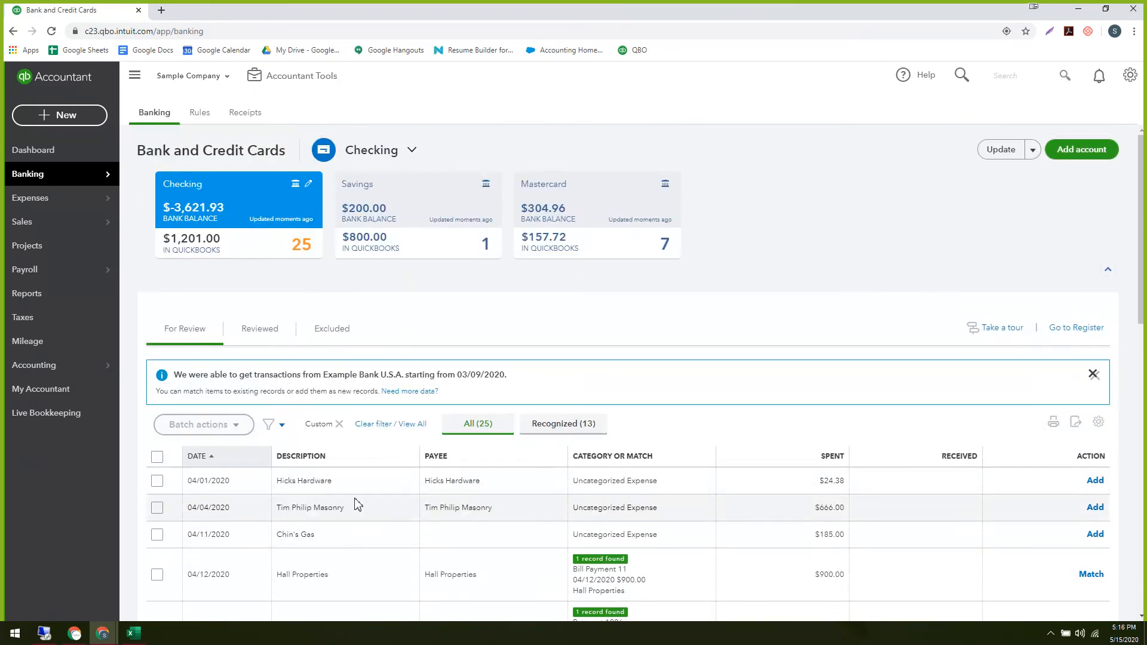
scroll(353, 504, down, 1)
scroll(389, 504, up, 2)
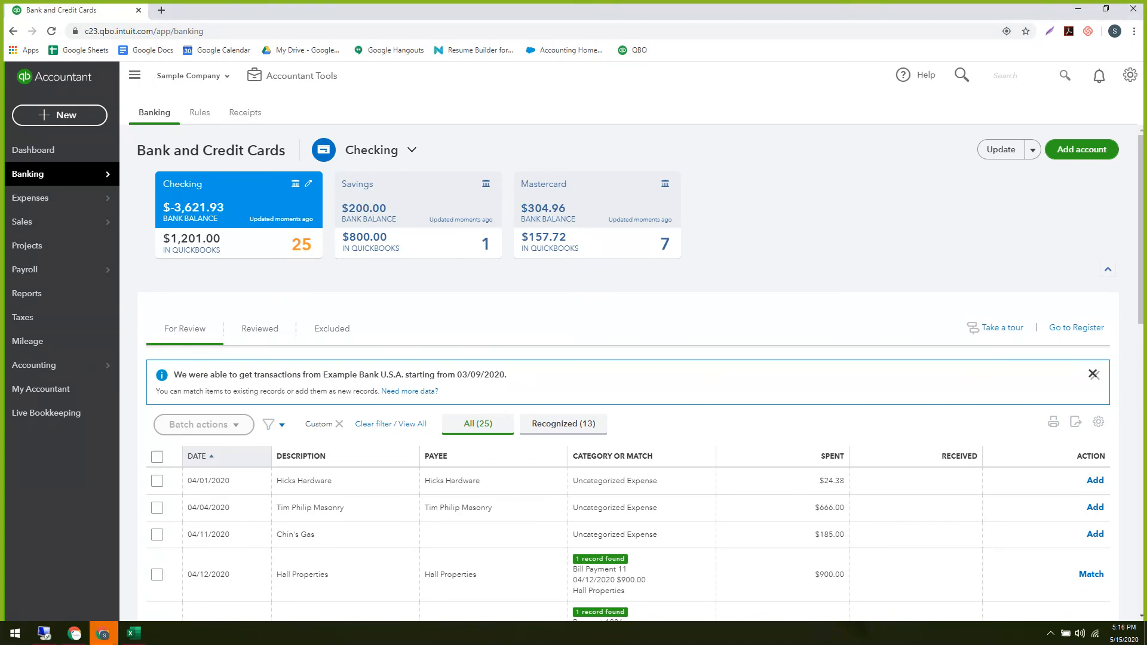
mouse_move(143, 294)
mouse_down()
mouse_move(258, 366)
mouse_move(410, 328)
mouse_move(407, 294)
mouse_move(125, 298)
mouse_up()
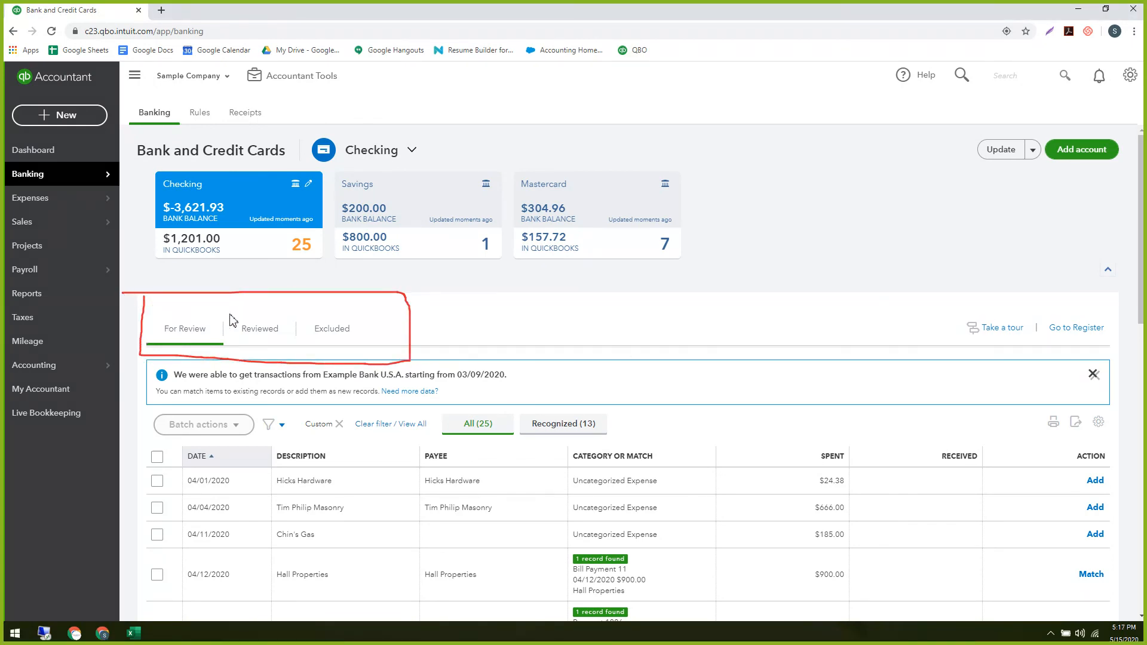
mouse_move(218, 314)
mouse_down()
mouse_move(160, 318)
mouse_move(164, 358)
mouse_move(212, 309)
mouse_move(127, 326)
mouse_move(242, 341)
mouse_move(190, 312)
mouse_up()
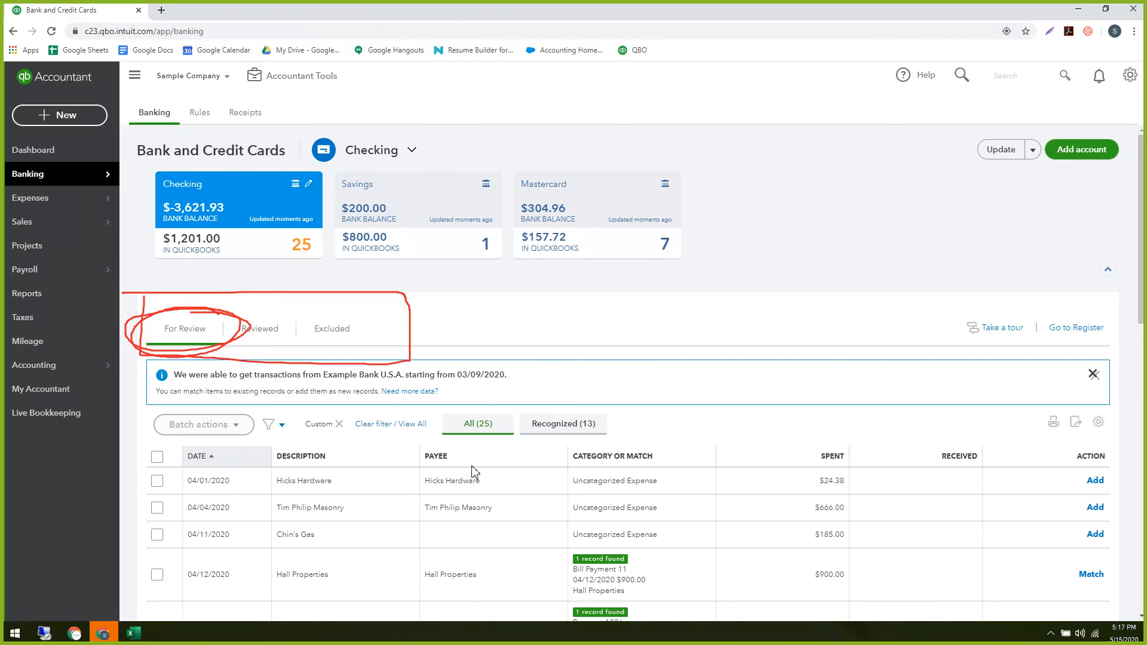
mouse_move(506, 395)
mouse_down()
mouse_move(416, 428)
mouse_move(513, 391)
mouse_move(449, 385)
mouse_up()
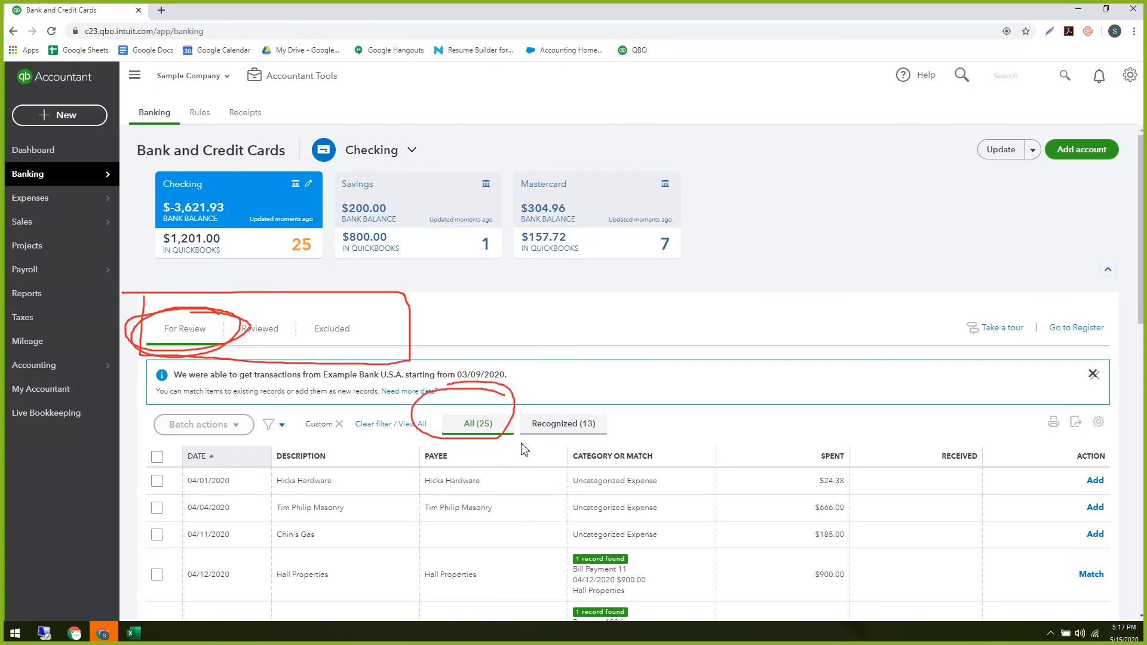
drag(190, 343, 412, 409)
drag(185, 339, 204, 337)
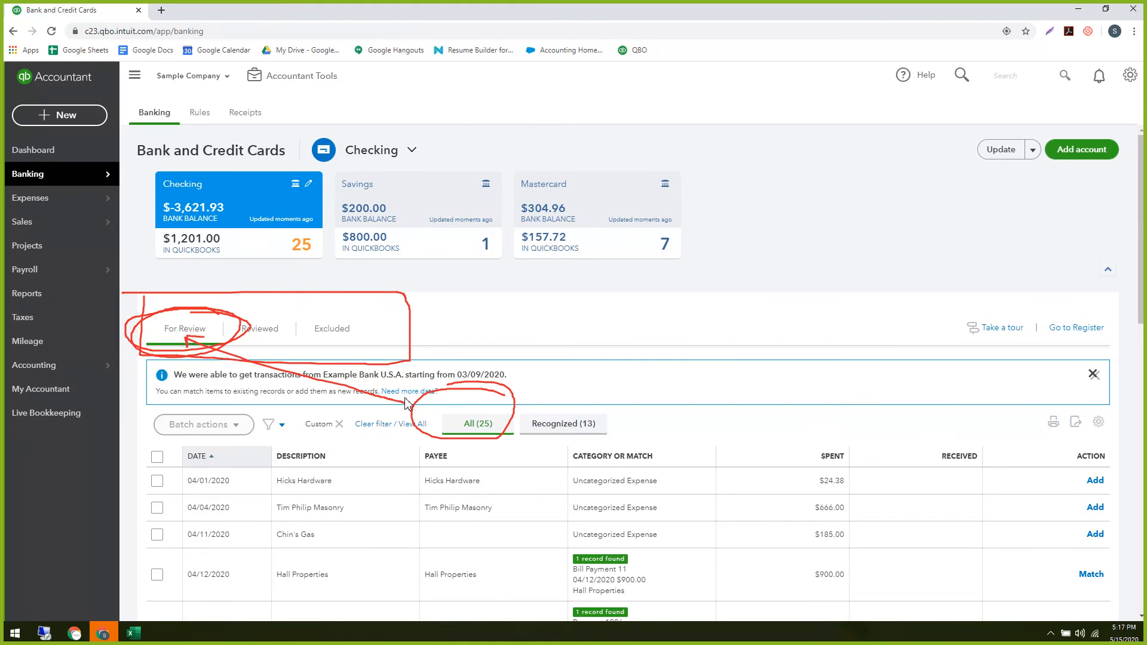
drag(406, 389, 411, 409)
Clear the on-screen annotations and open Import Data from the gear menu's Tools.
key(Escape)
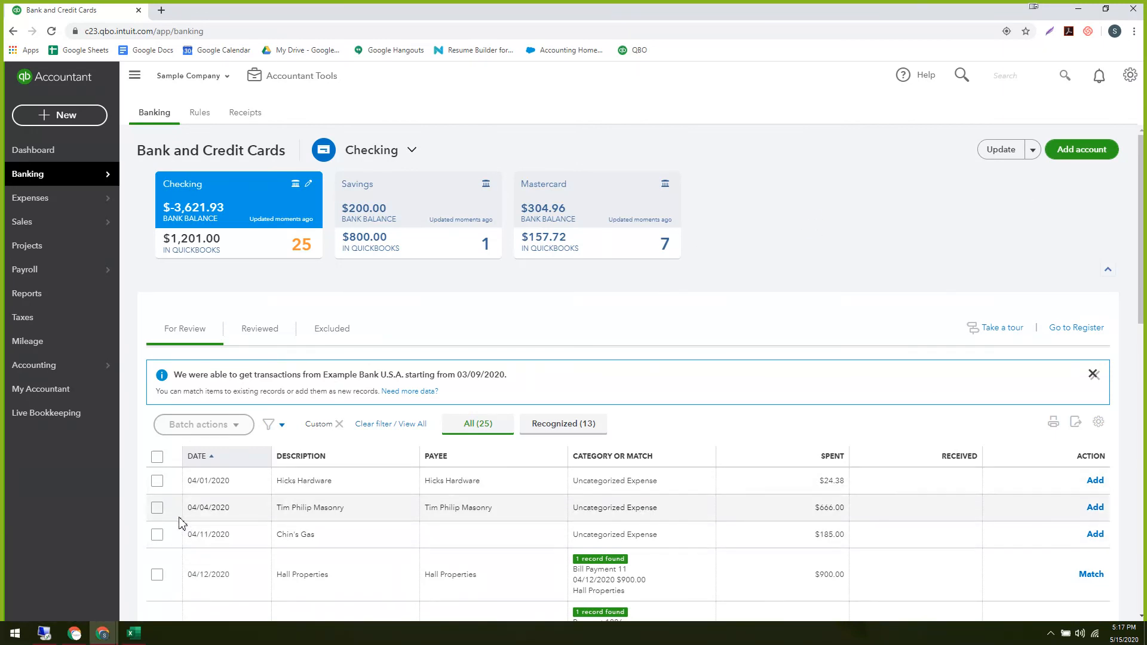
click(1129, 76)
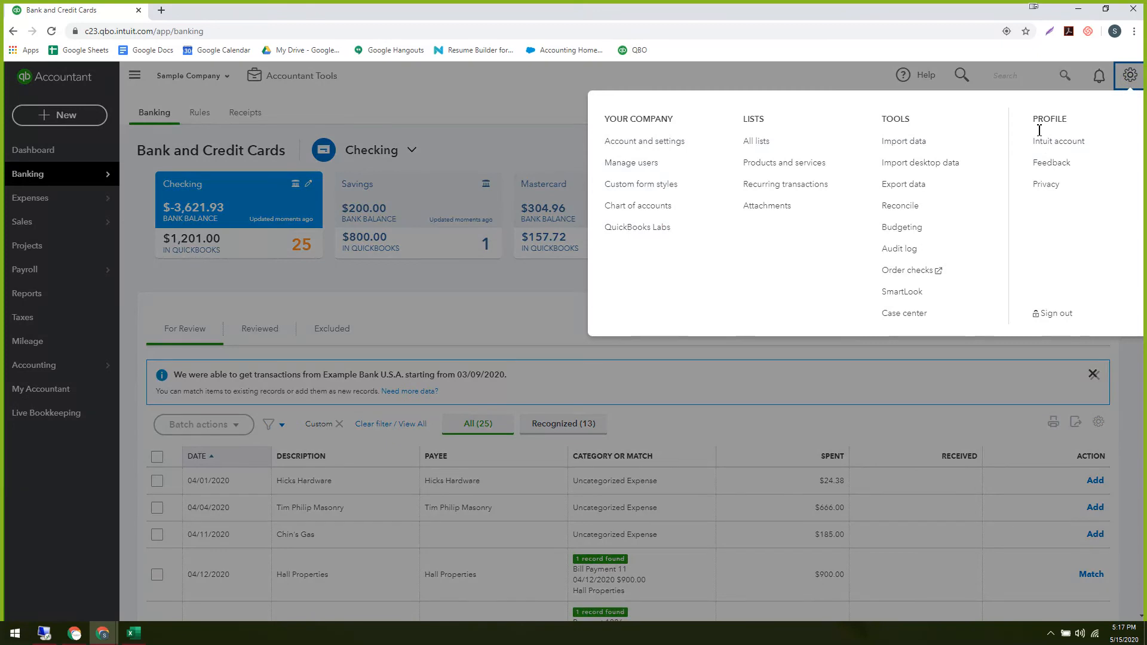
click(917, 148)
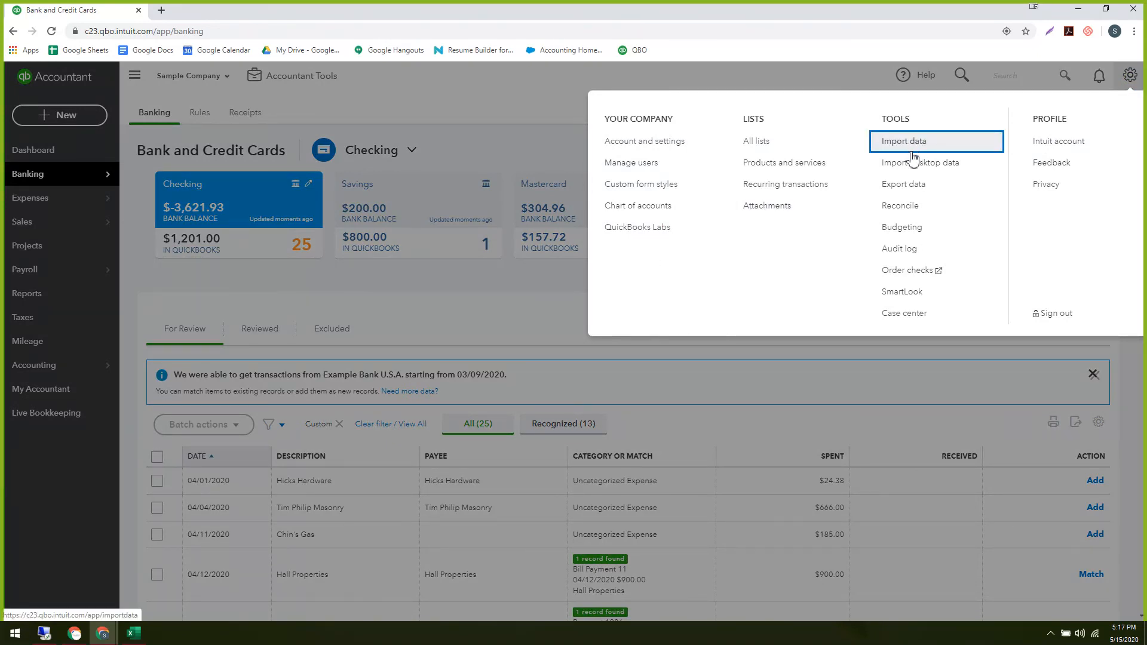
click(903, 146)
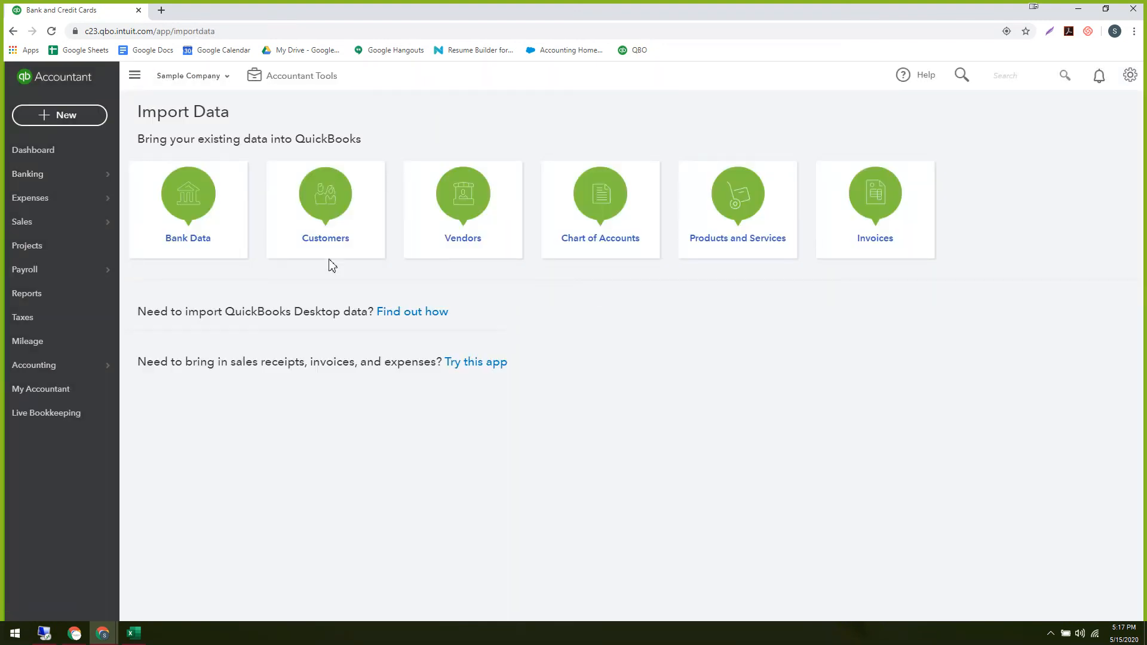
Open the Bank Data import and cancel the file picker without choosing a file.
click(186, 233)
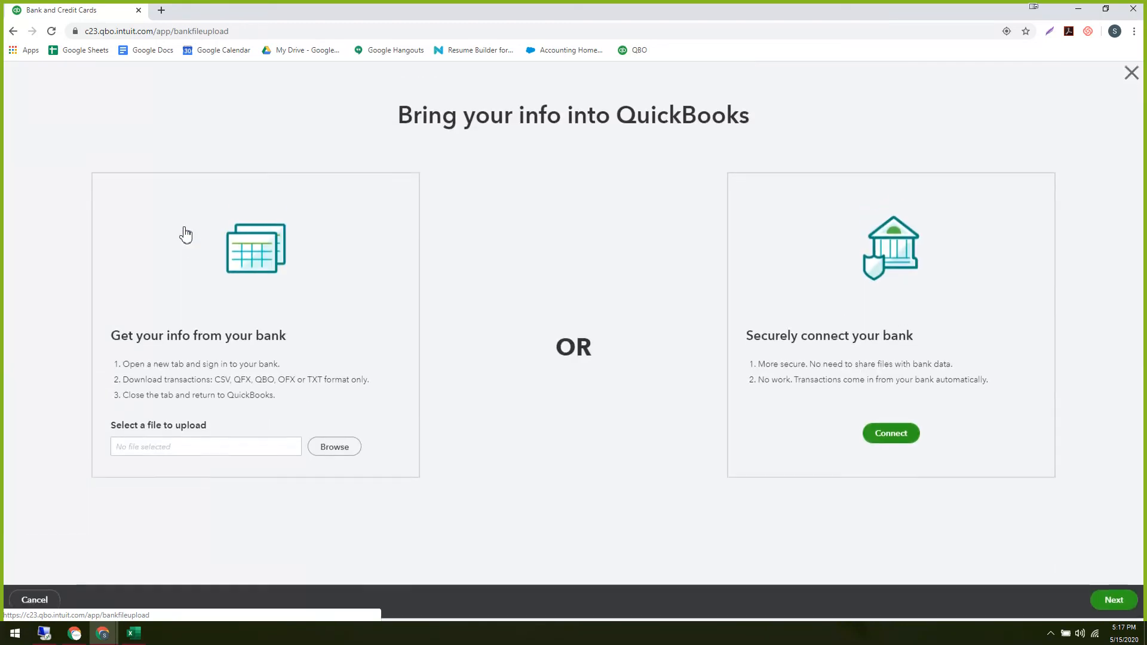
click(326, 454)
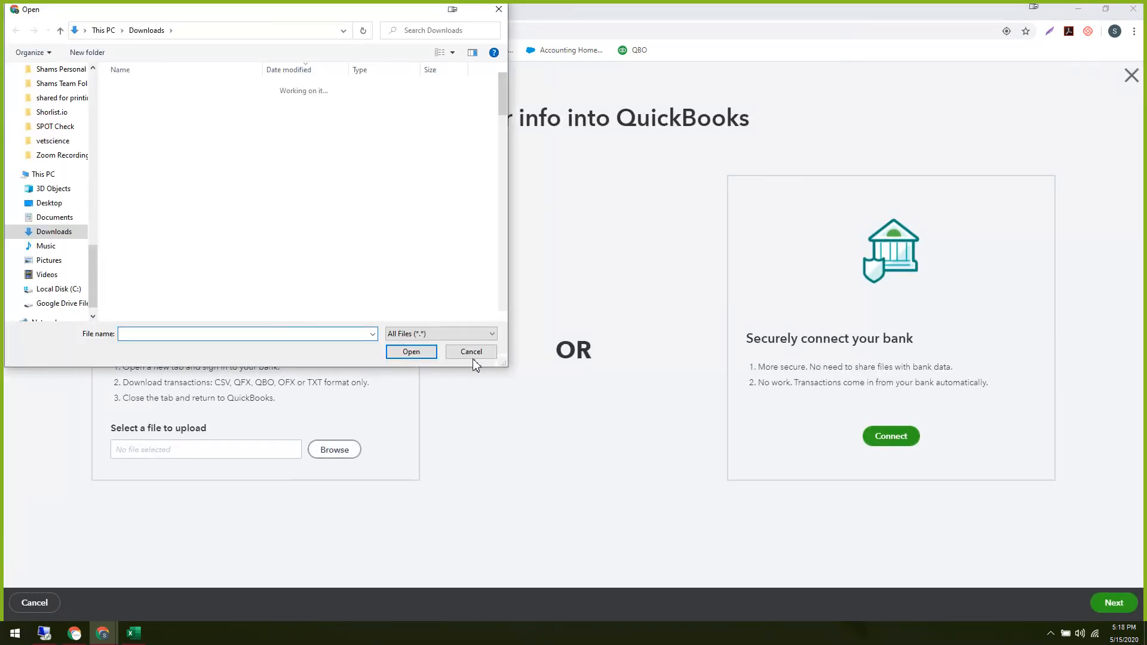
click(472, 352)
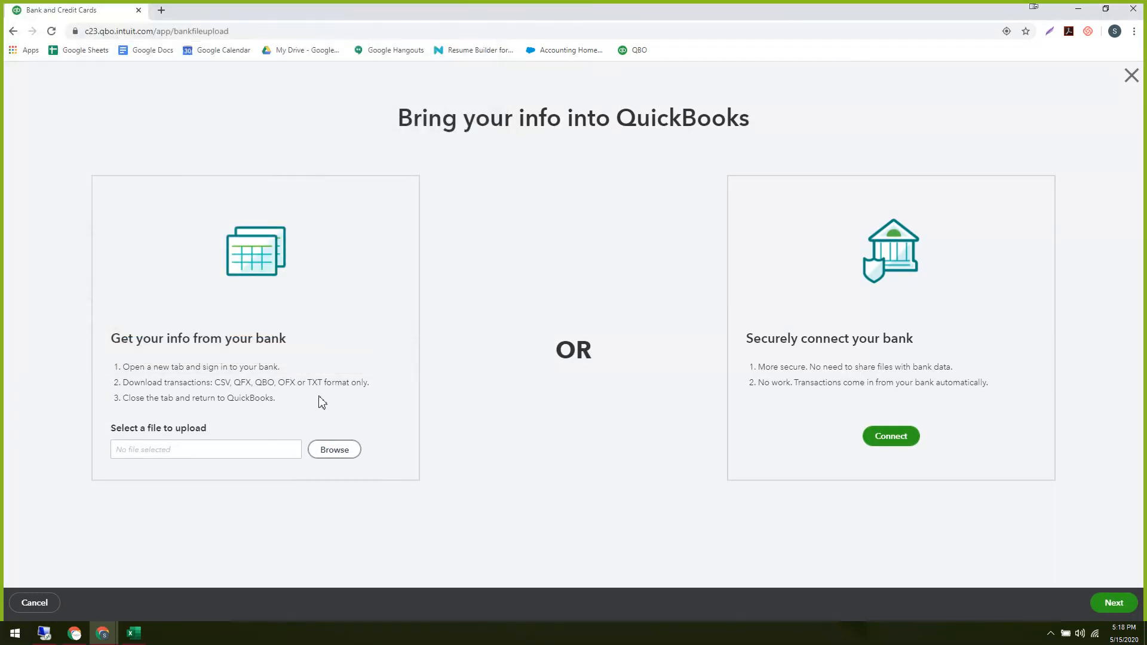
Highlight the upload instructions, the supported bank file formats, and the return-to-QuickBooks step.
drag(130, 368, 350, 381)
click(284, 400)
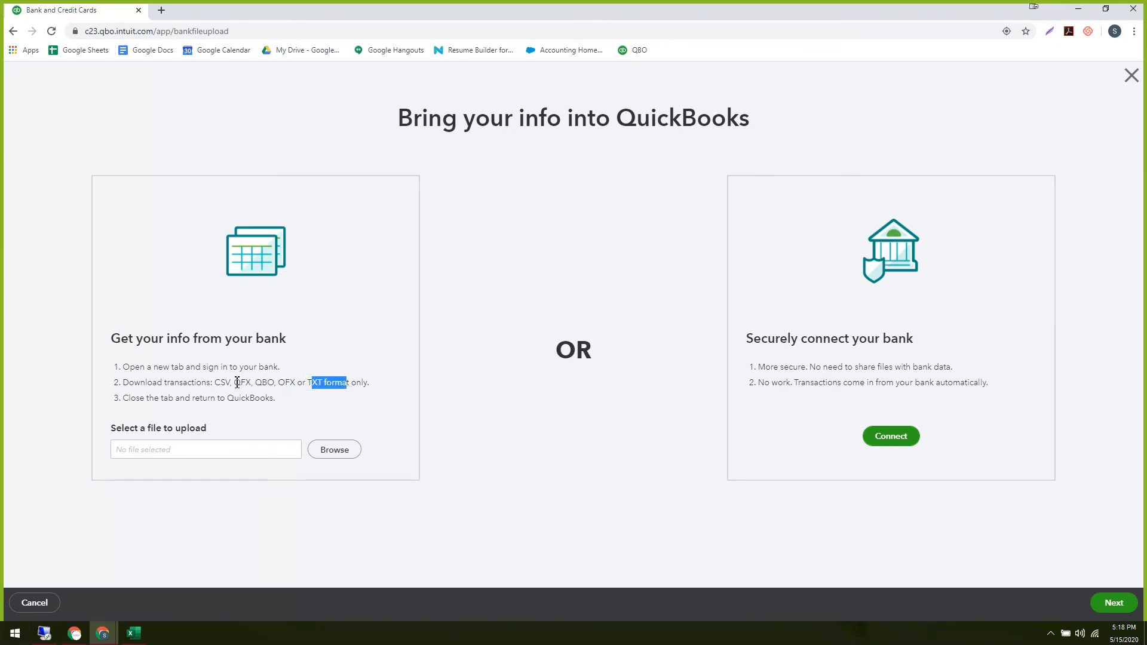
drag(237, 382, 292, 383)
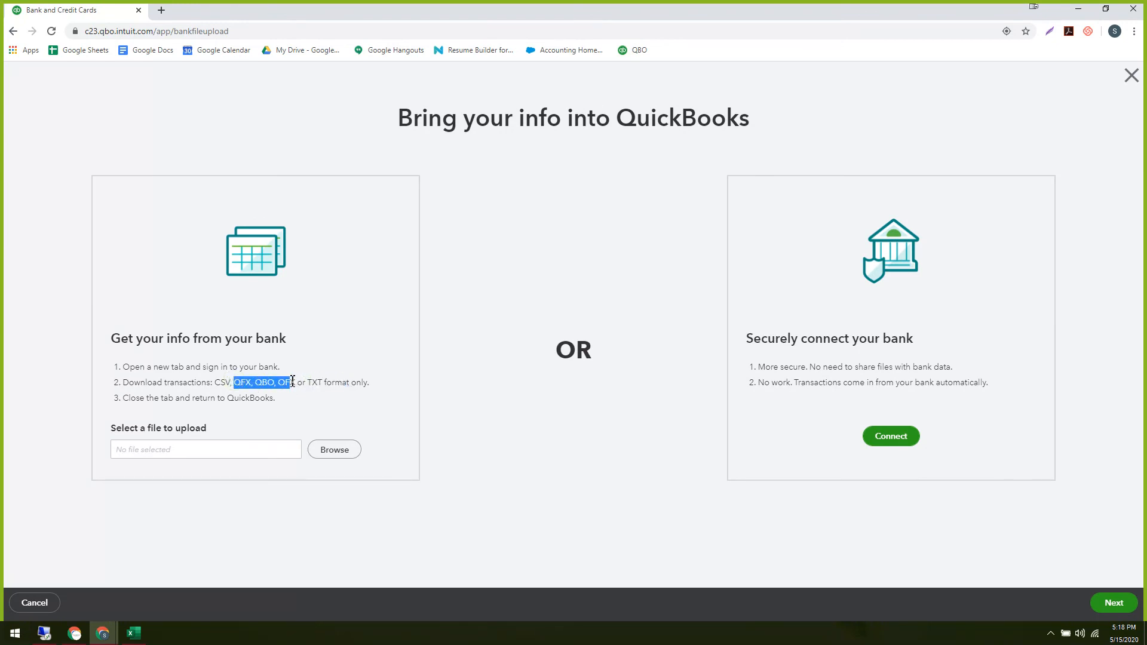
click(261, 382)
drag(131, 402, 245, 399)
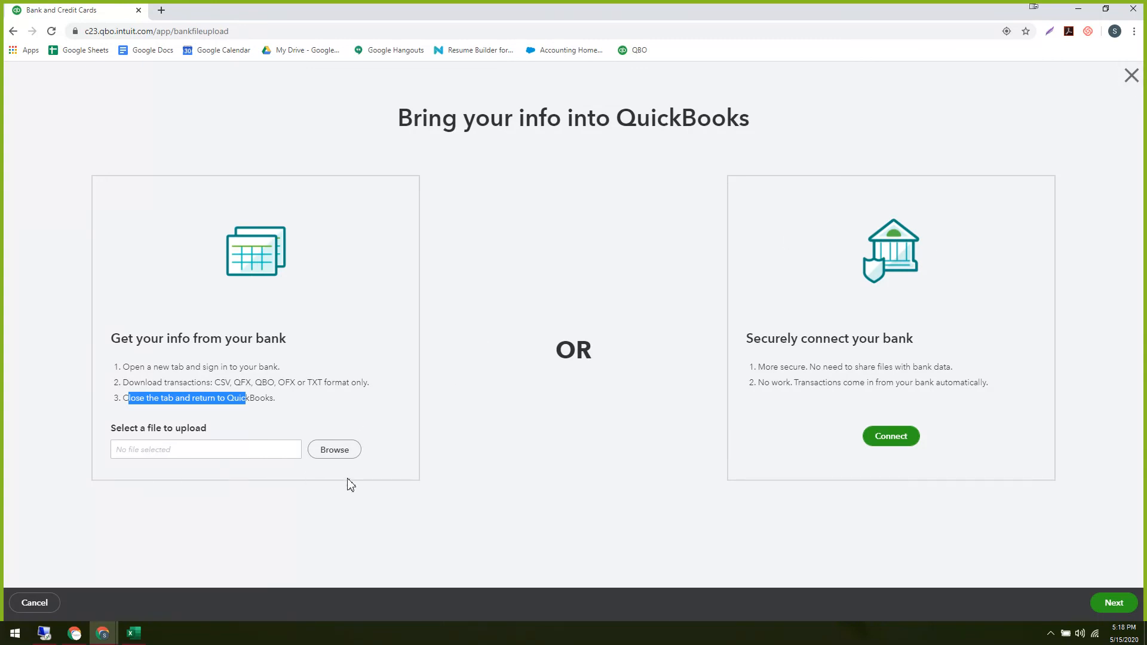
Browse Shared drives > Admin - Firm Server > Client Info > Active Clients, checking Algoro, LLC's Bookkeeping folders.
click(338, 457)
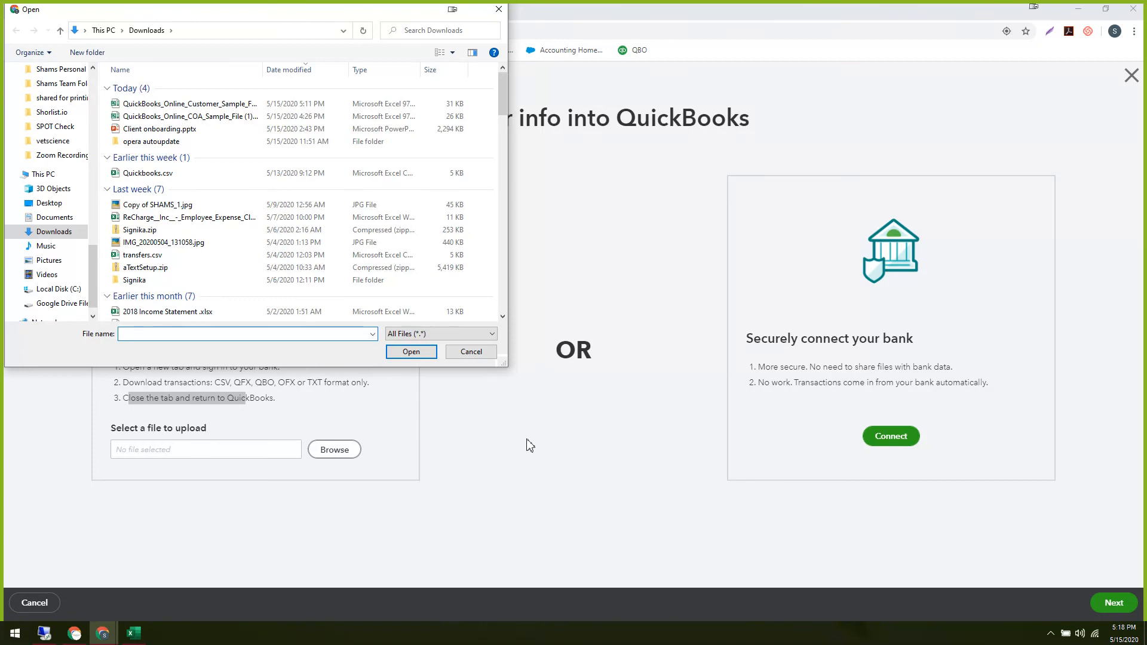
scroll(213, 239, down, 8)
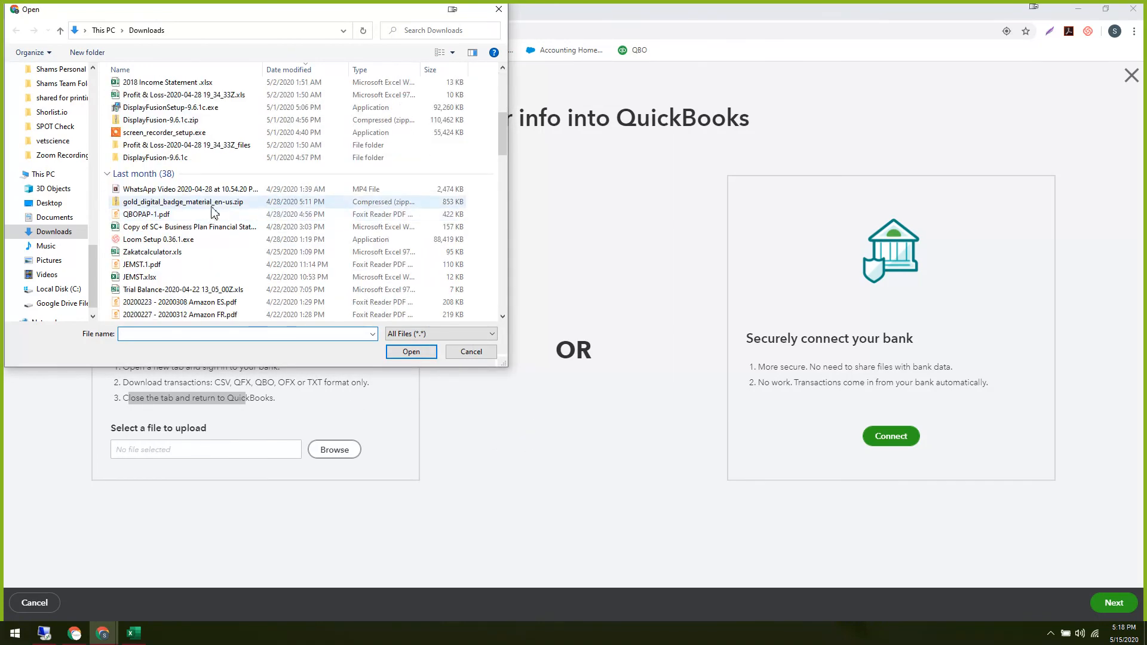
scroll(213, 211, up, 5)
click(60, 303)
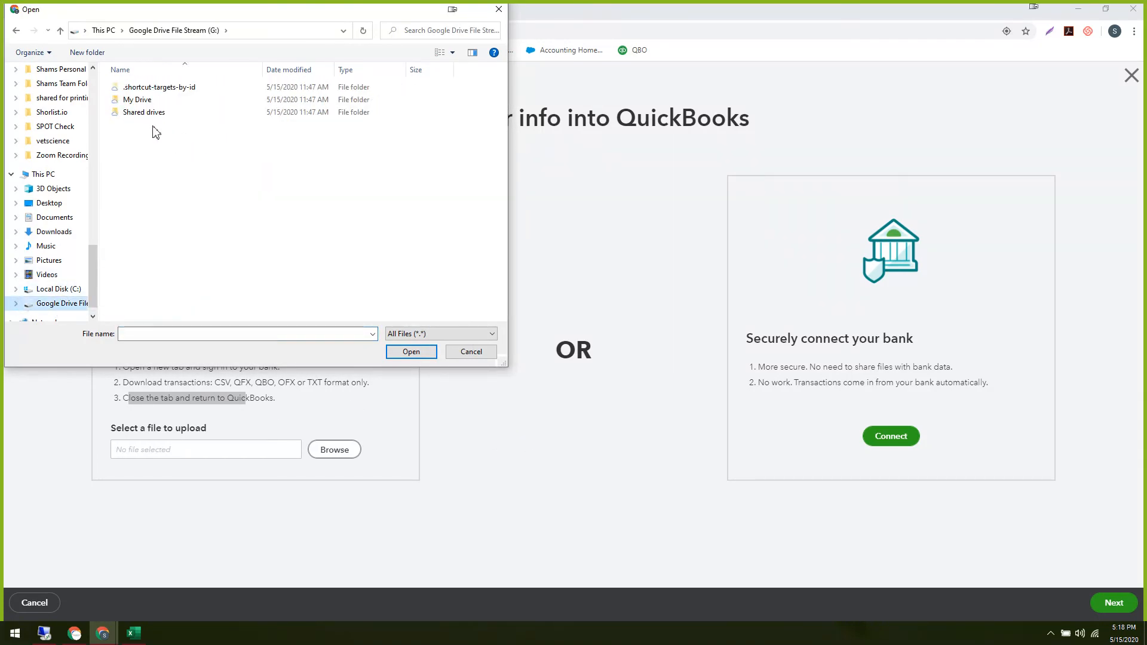
double_click(128, 99)
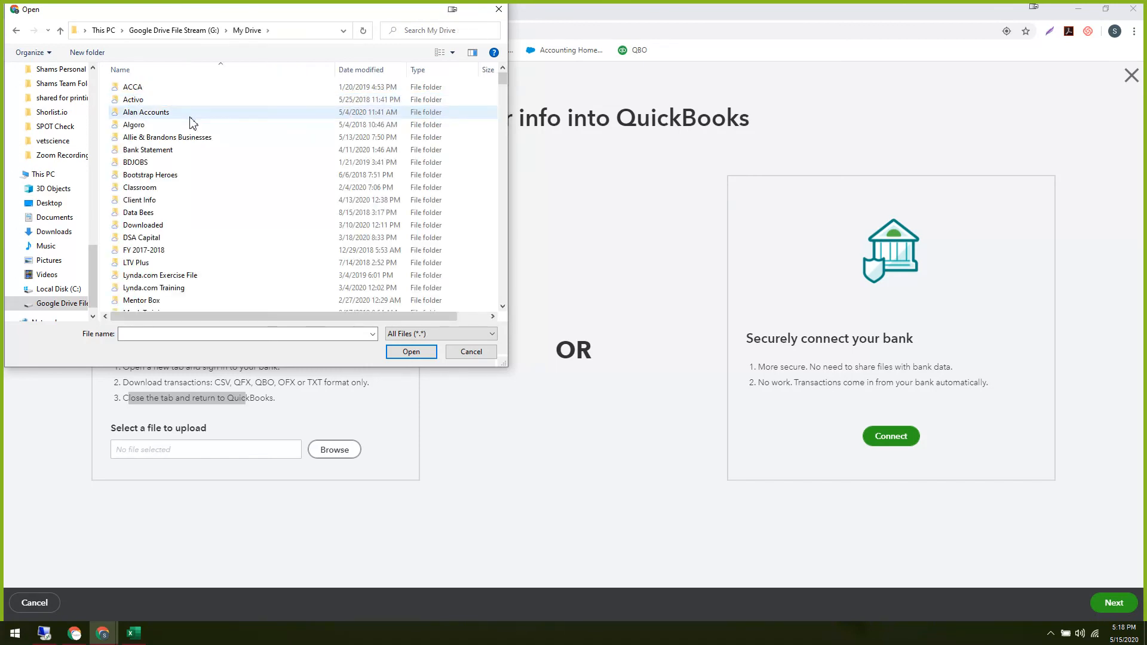
key(BackSpace)
double_click(137, 113)
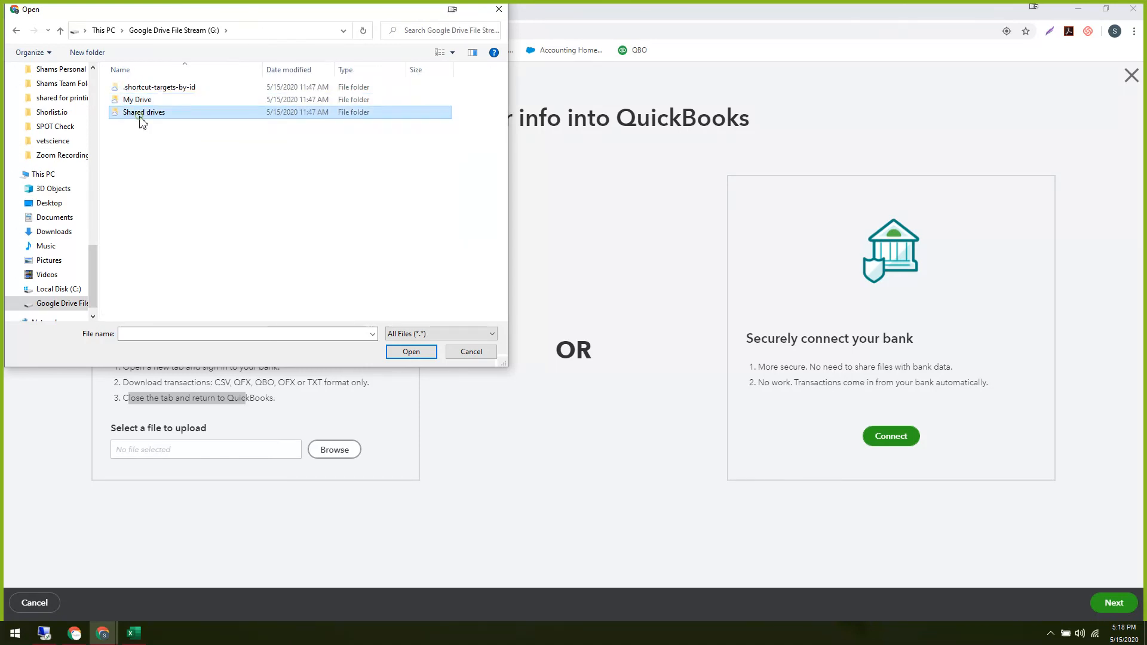
double_click(138, 87)
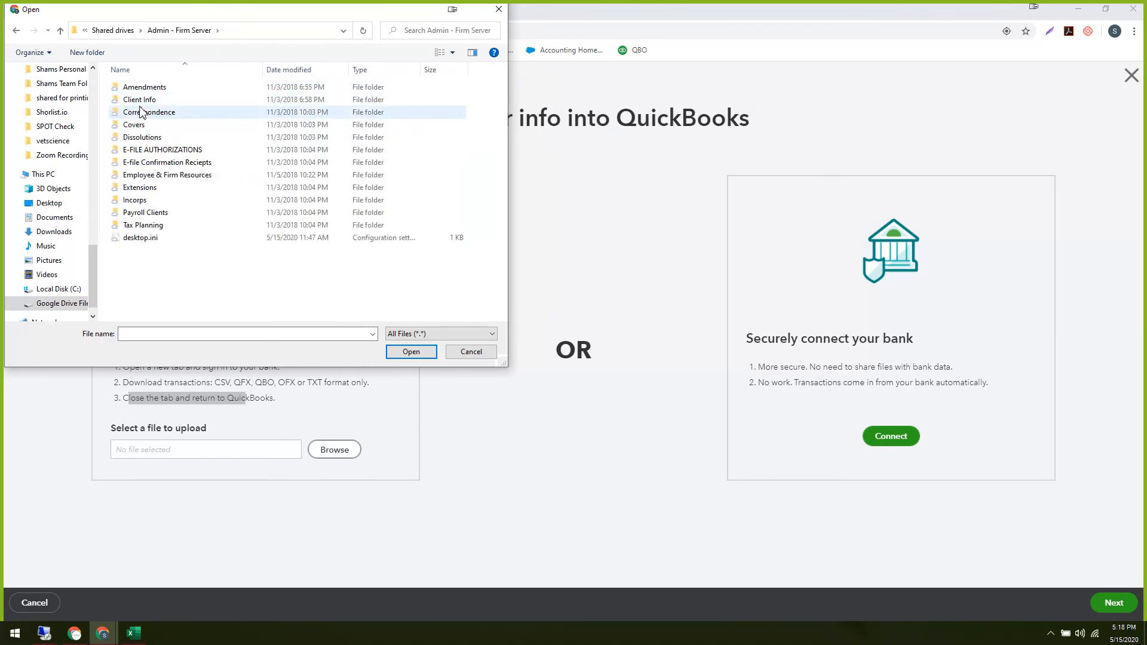
double_click(142, 99)
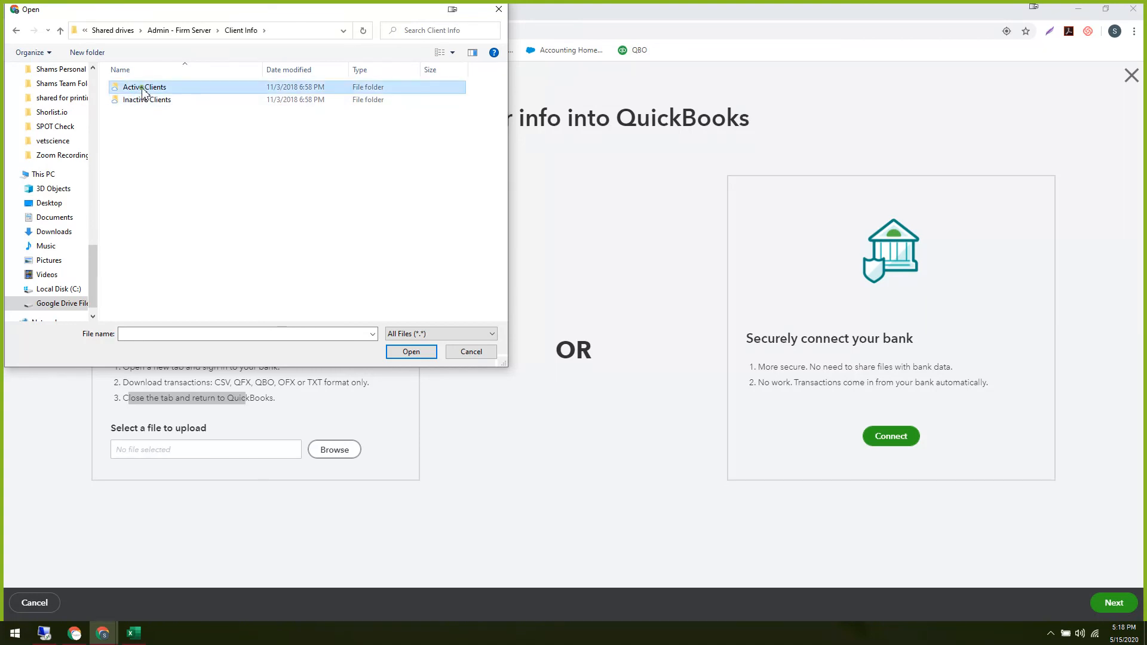
double_click(144, 89)
double_click(142, 100)
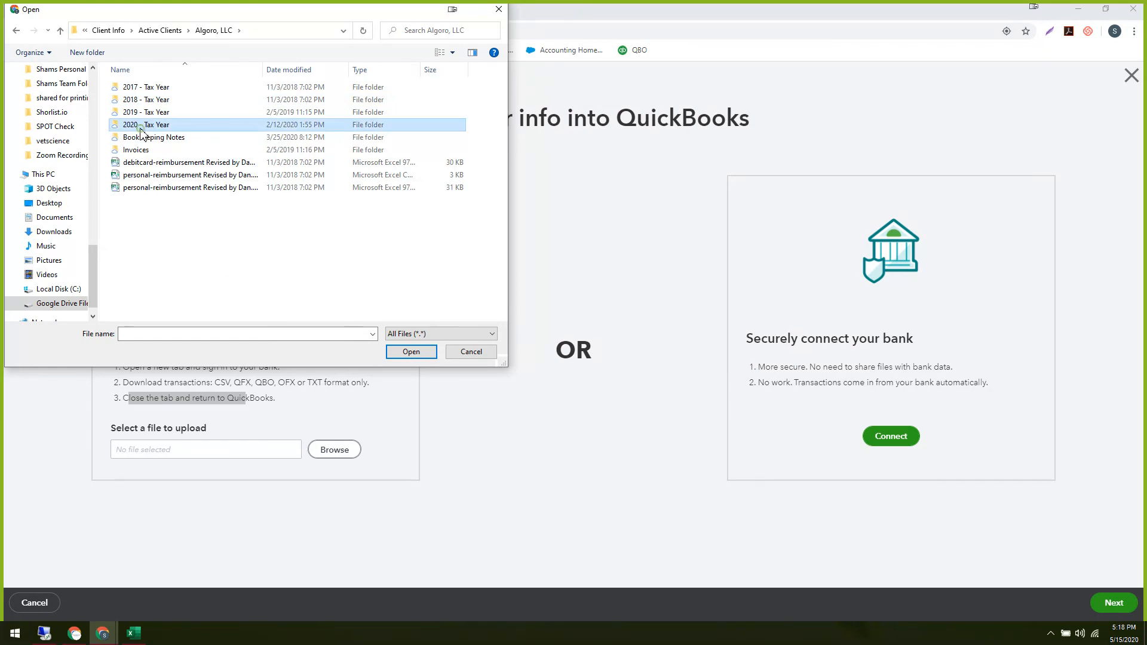
double_click(142, 126)
double_click(144, 89)
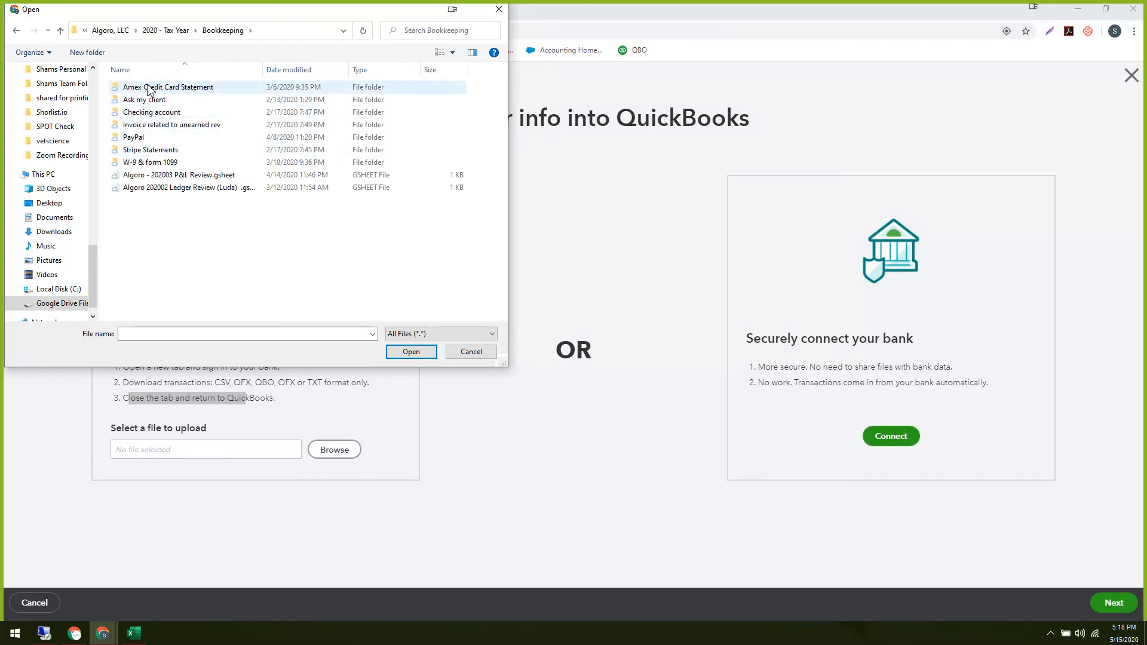
double_click(149, 90)
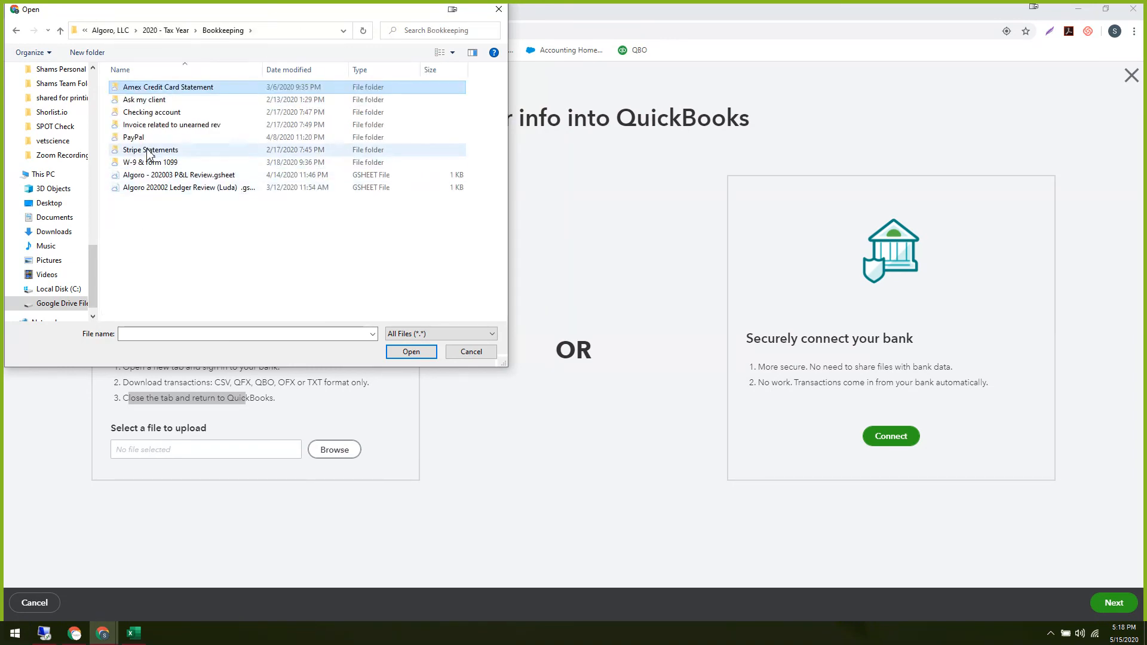
key(alt+Up)
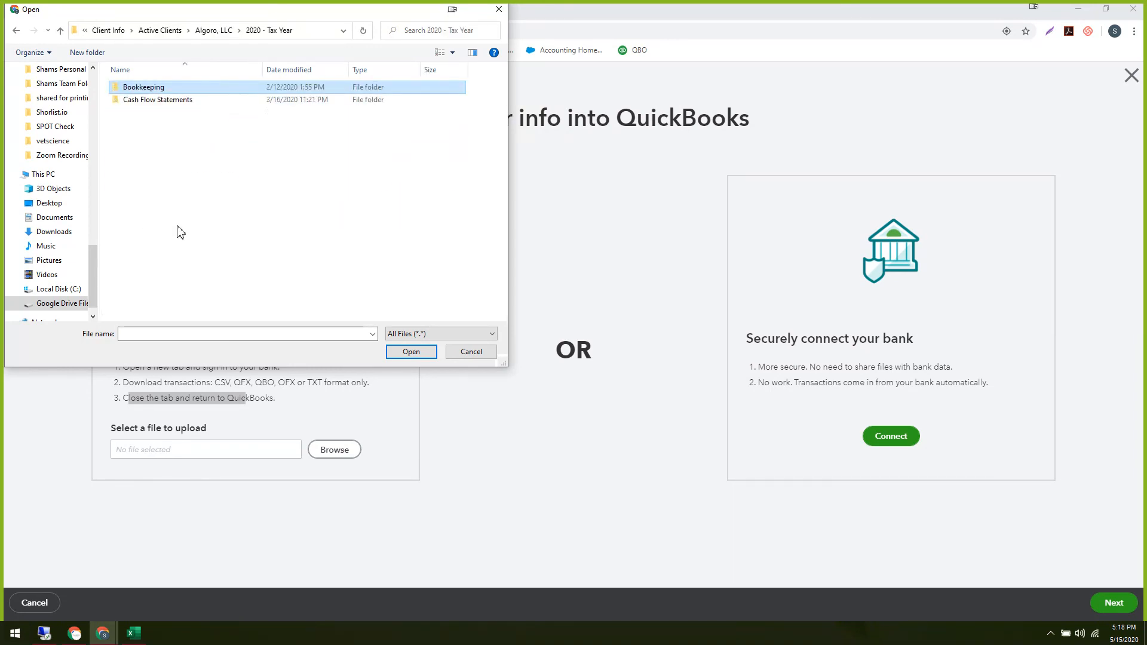
key(alt+Up)
key(alt+Up)
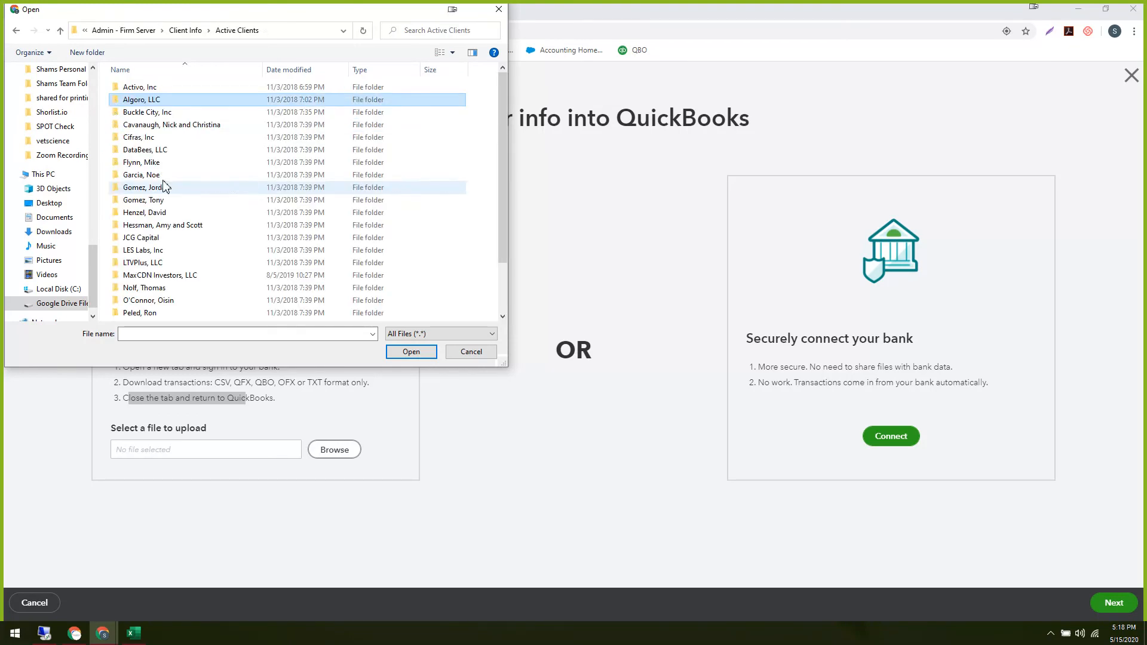
Choose Import 20200426 stmt.csv from Activo, Inc > 2020 - Tax Year > Bookkeeping > BofA Corporate VISA > Activity Report.
double_click(149, 89)
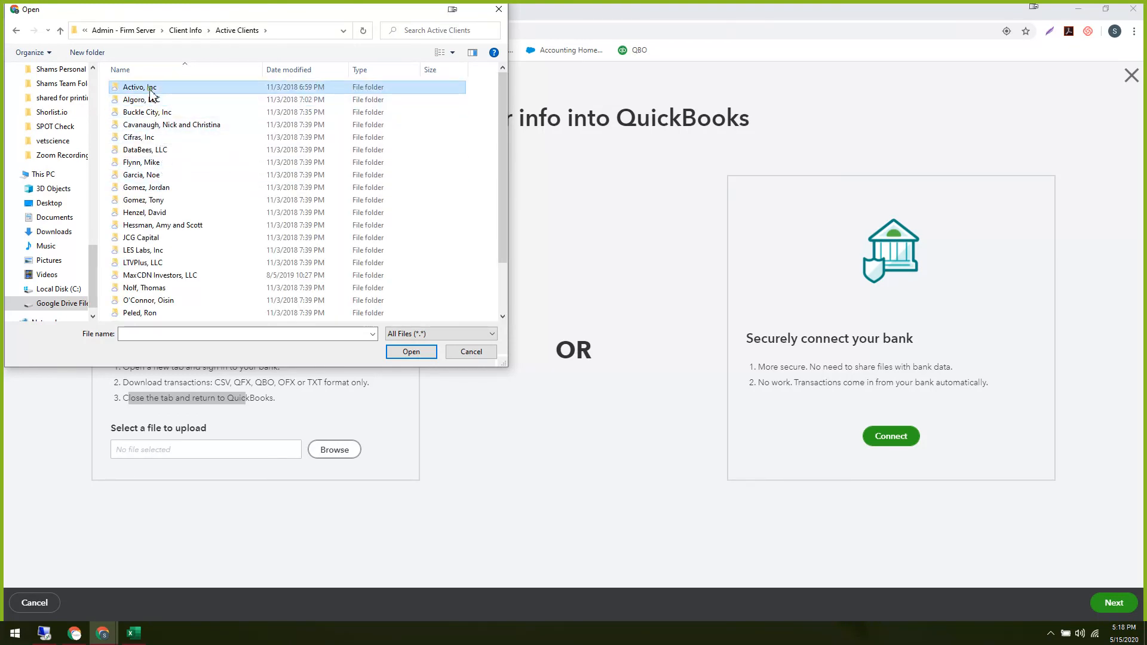
double_click(143, 138)
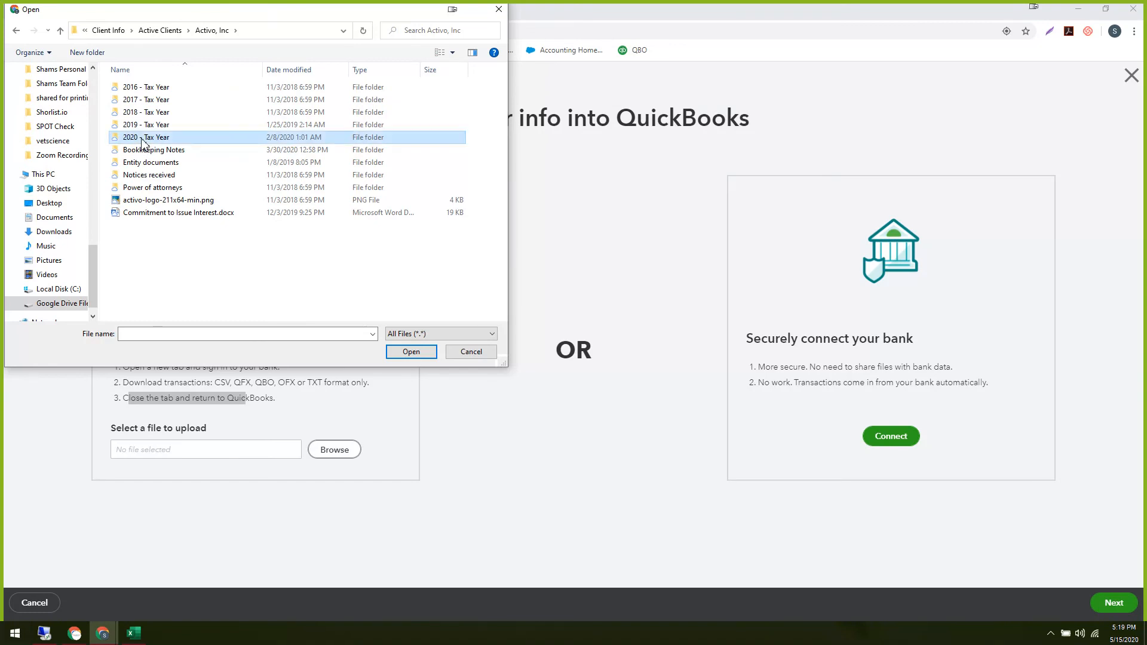
click(143, 89)
double_click(142, 90)
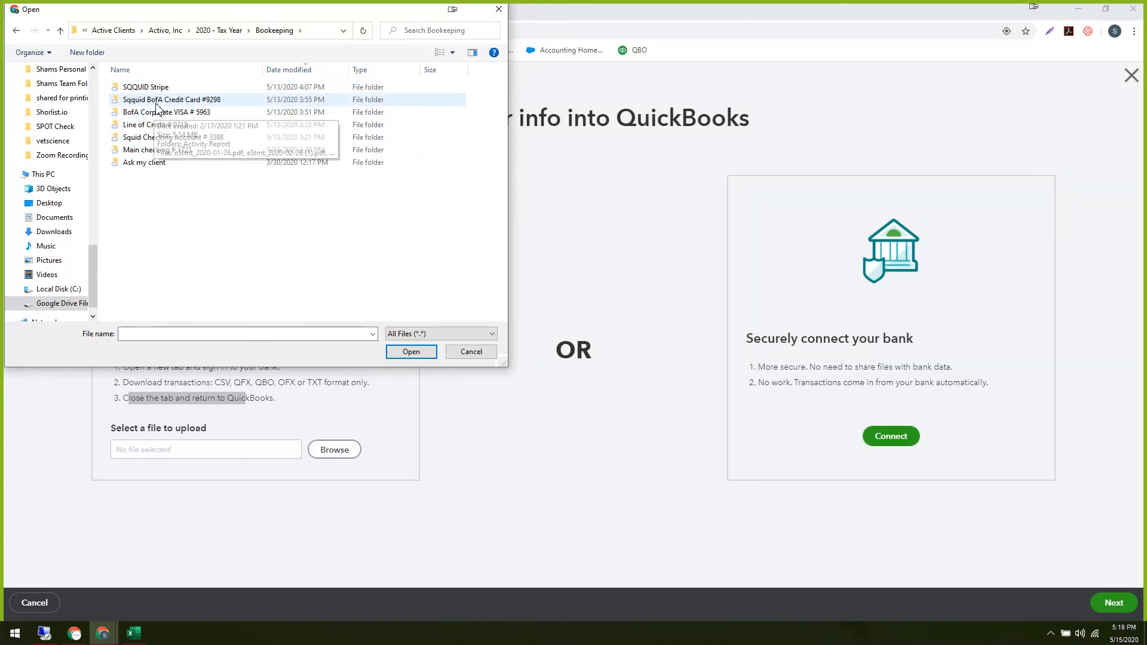
double_click(156, 113)
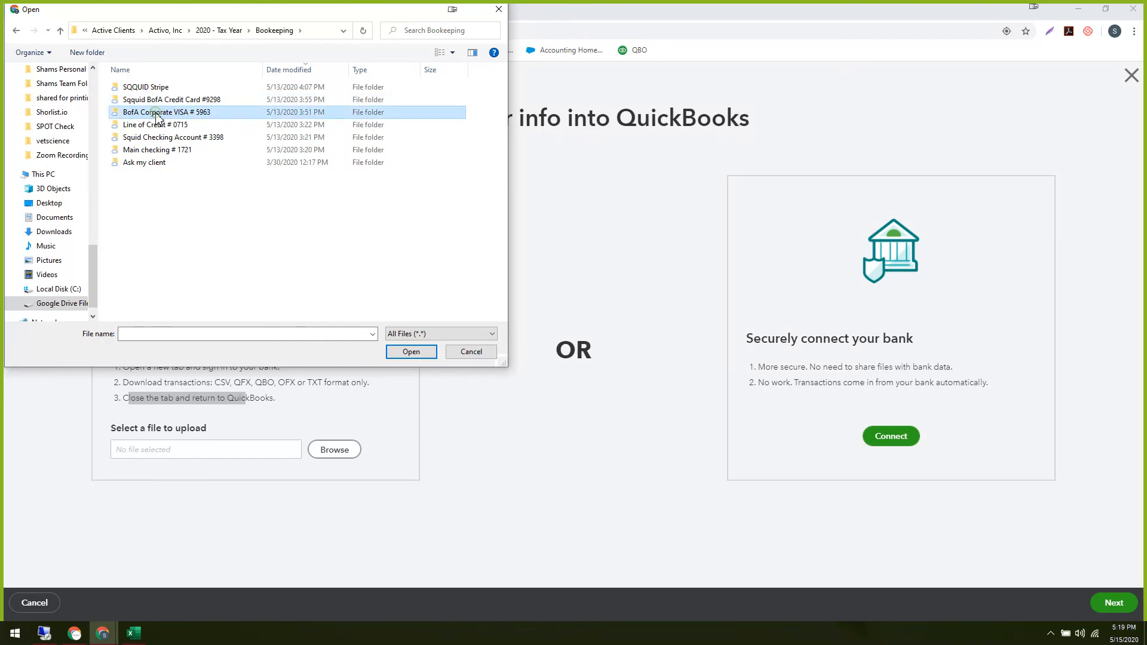
double_click(149, 88)
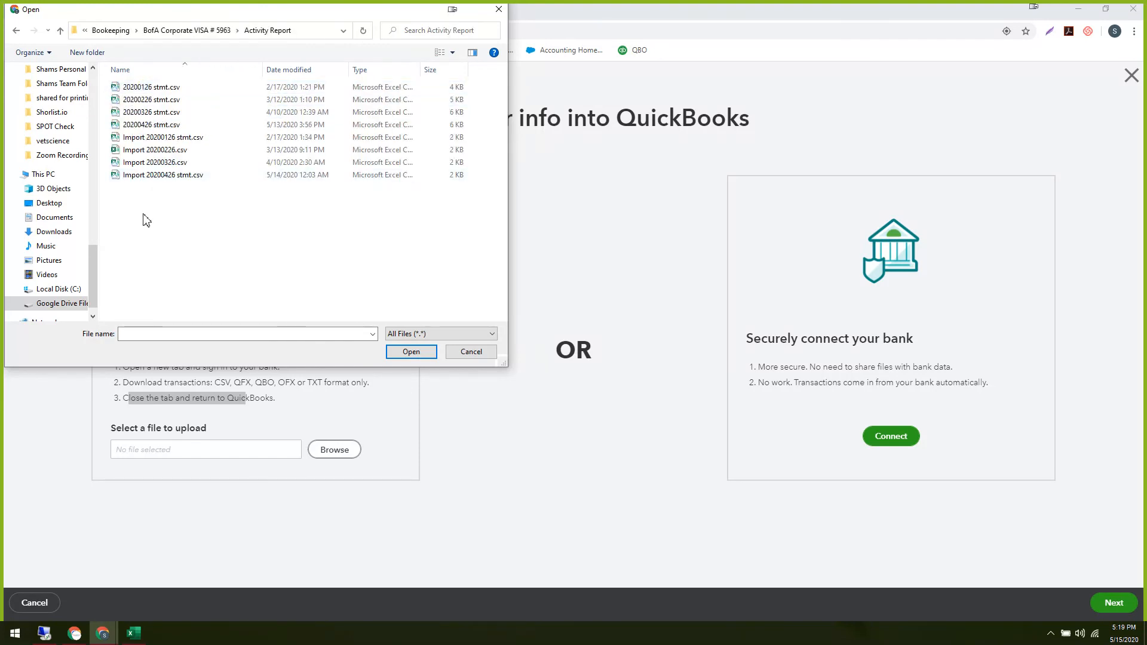
click(154, 176)
click(412, 352)
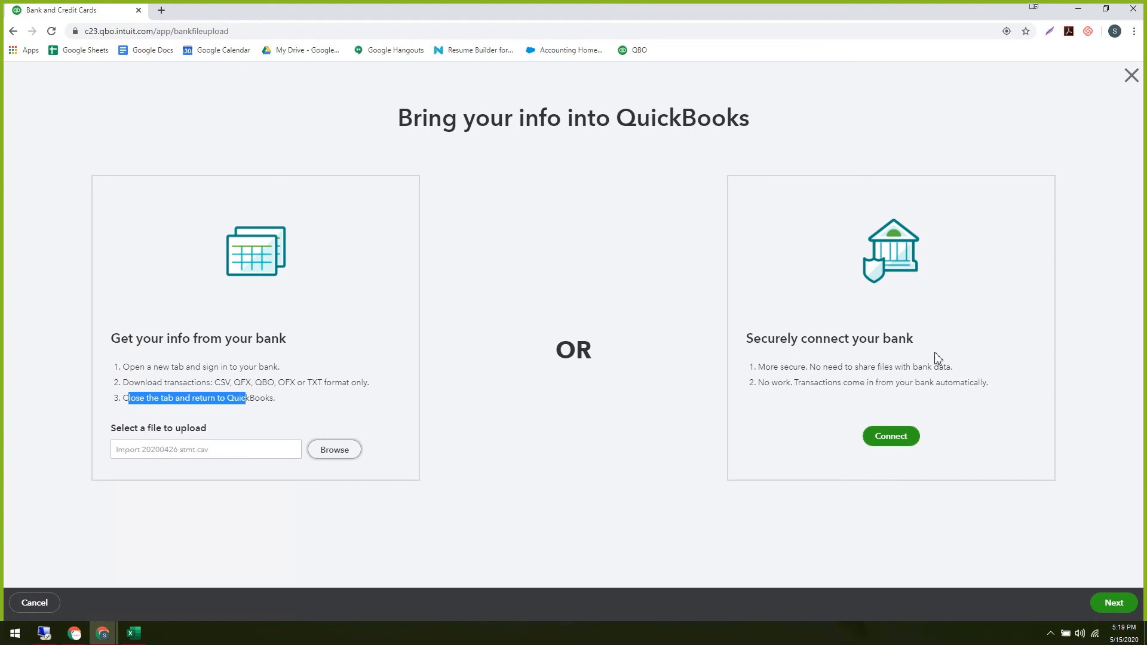
Search the direct bank connection list for 'sonlai bank', then 'bank asia', and close it without connecting.
click(888, 449)
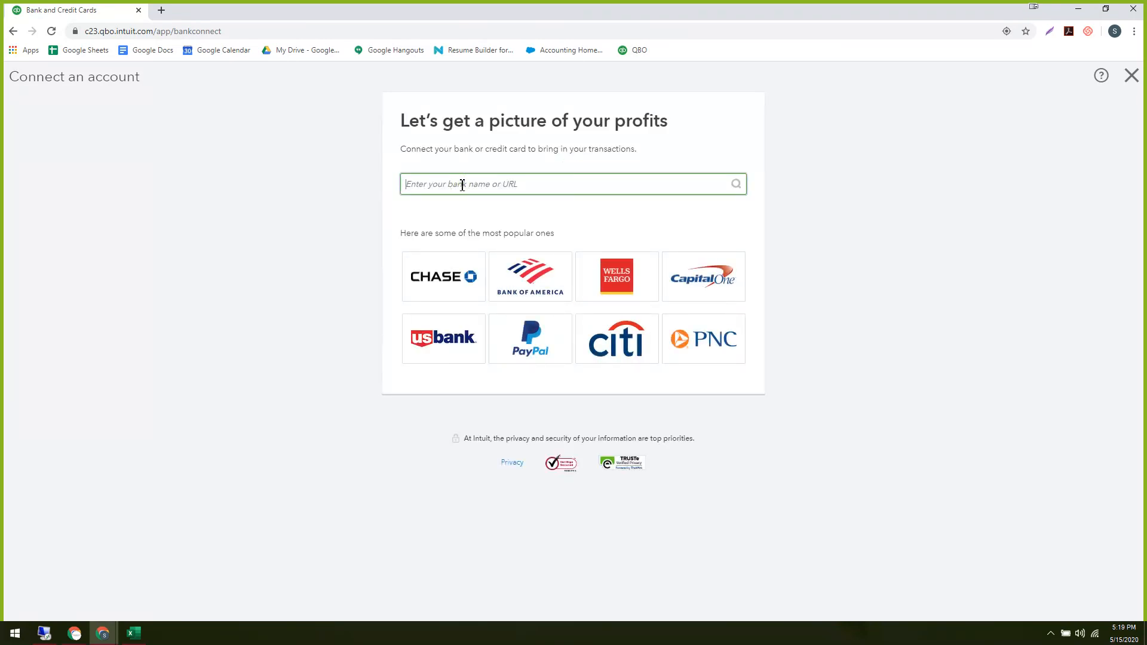
text(sonlai ba)
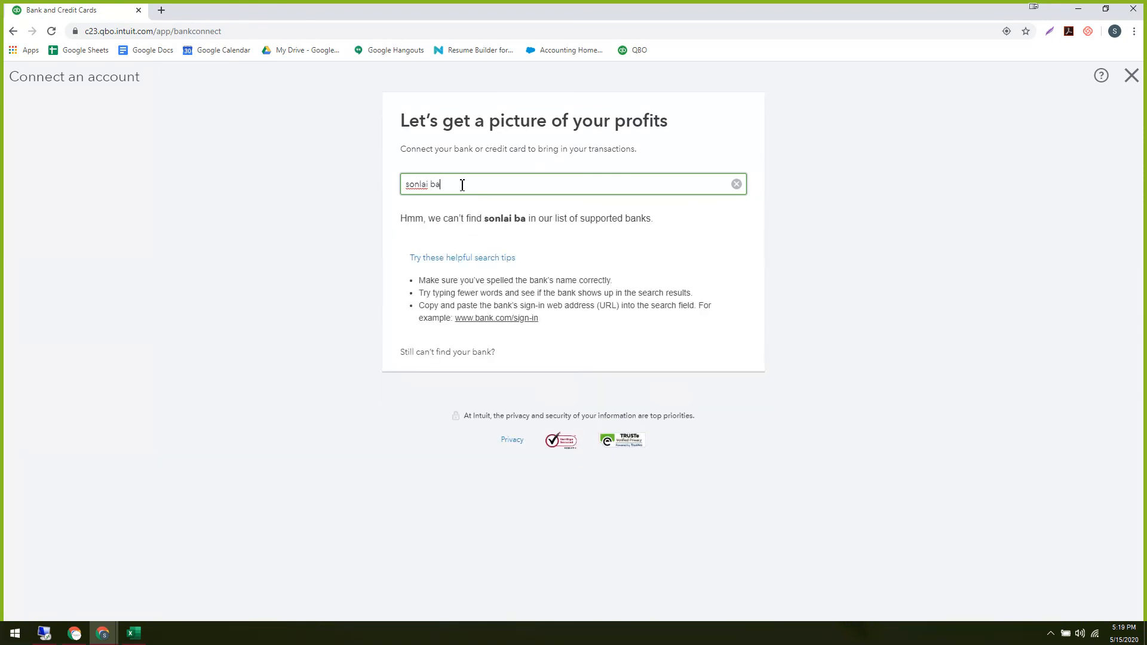
text(n)
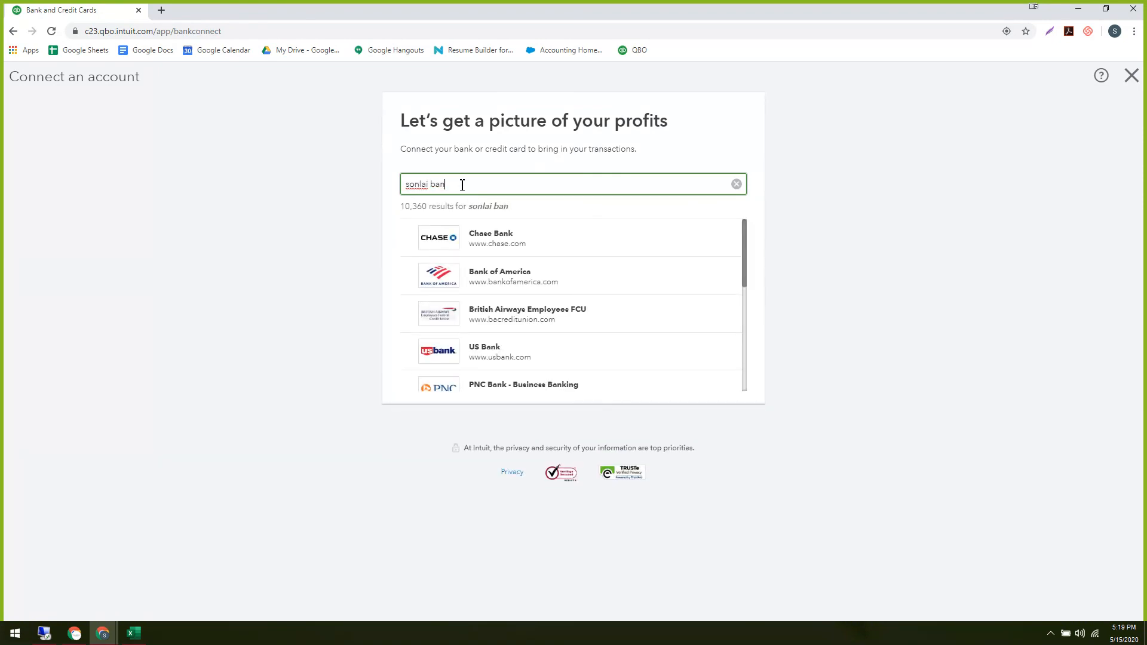
text(k)
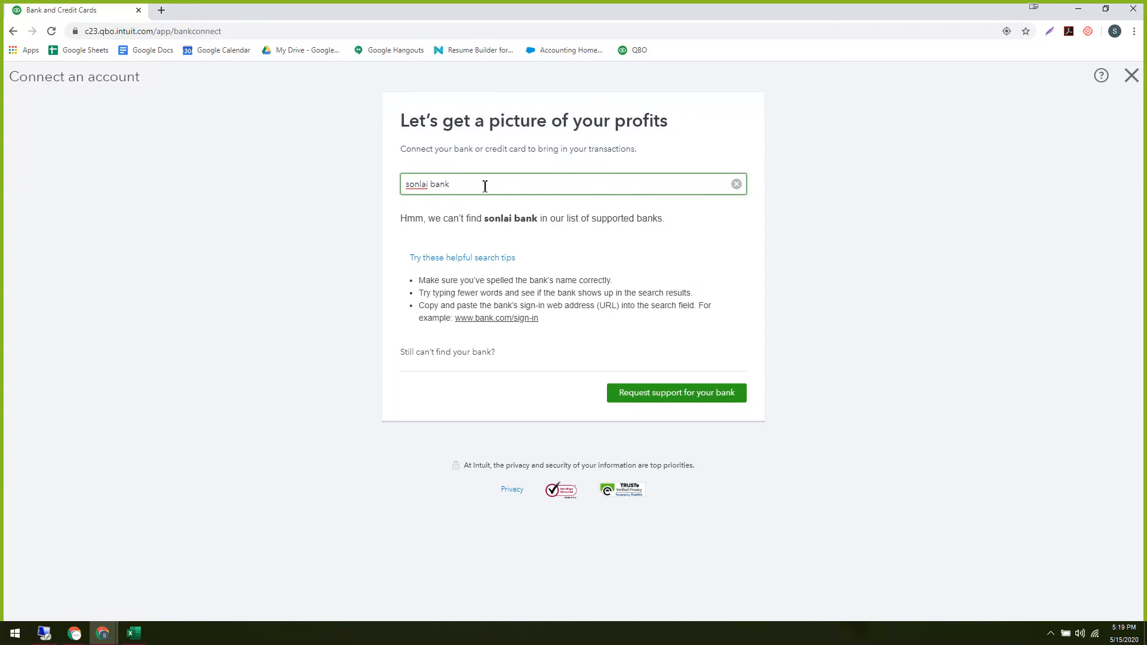
drag(484, 185, 339, 180)
key(BackSpace)
text(bank )
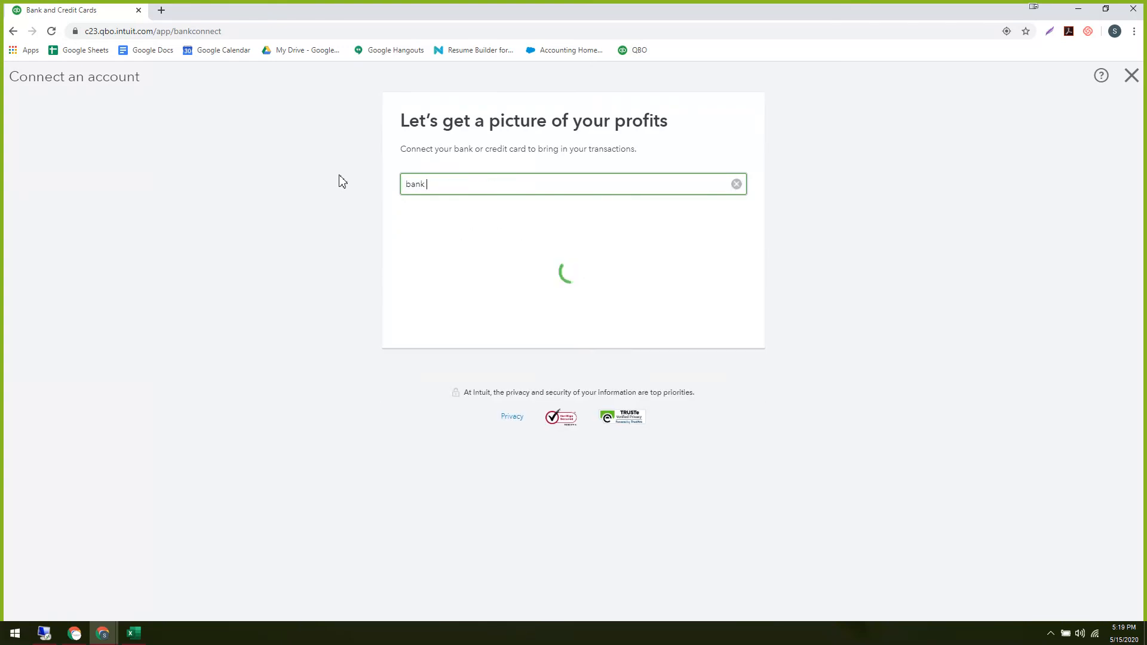
text(a)
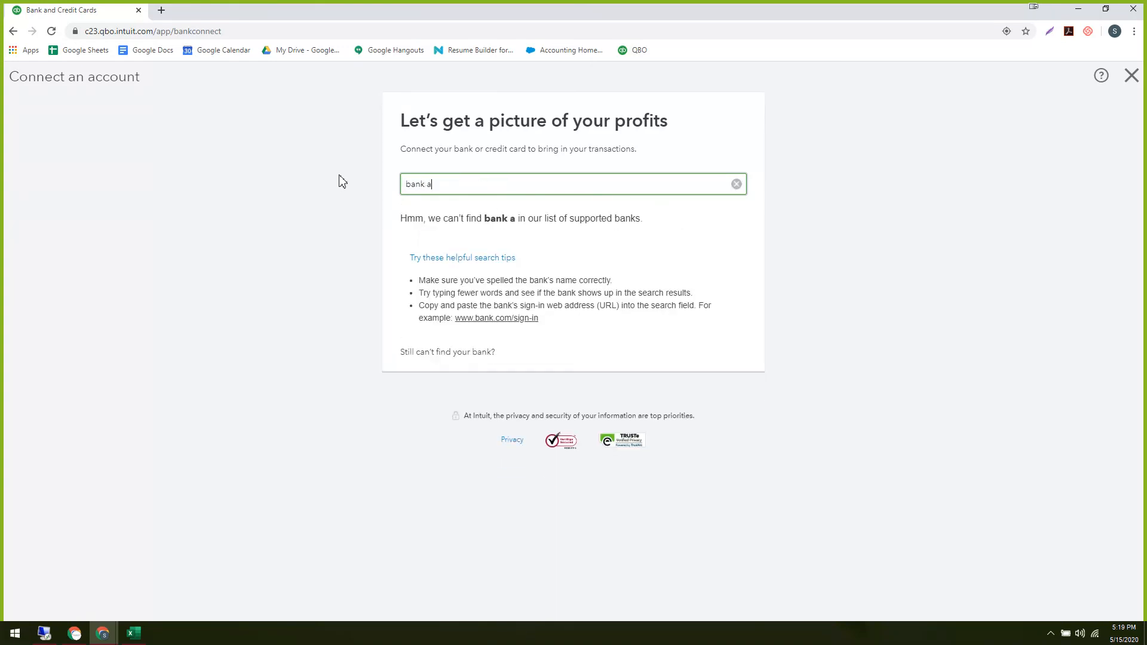
text(sia)
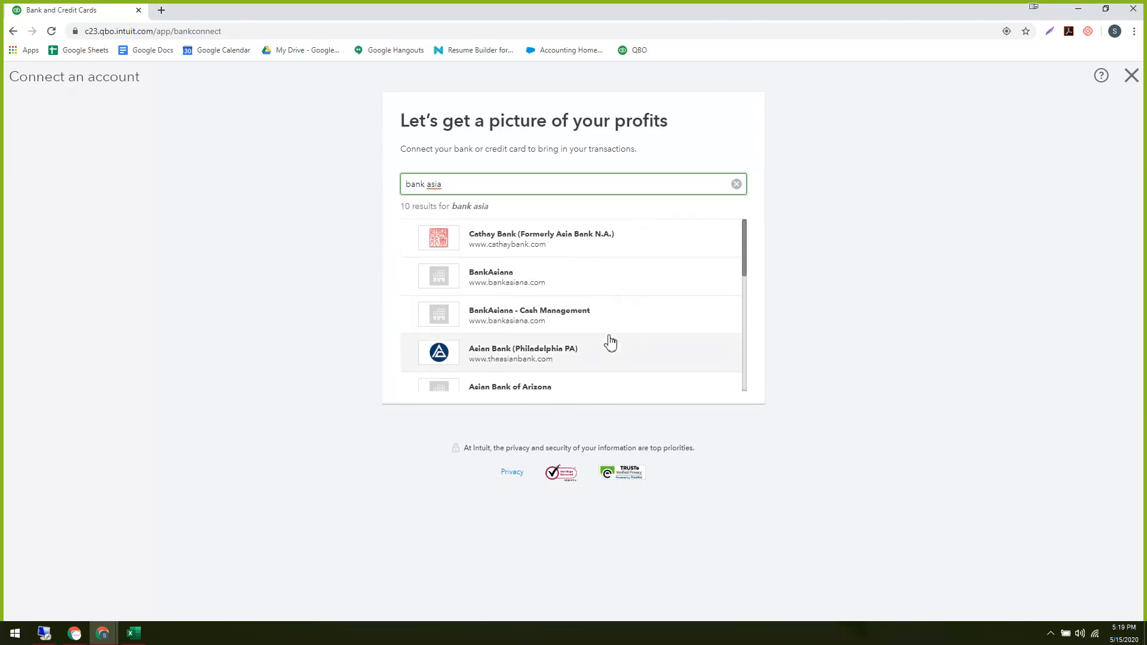
scroll(609, 329, down, 2)
scroll(607, 324, up, 2)
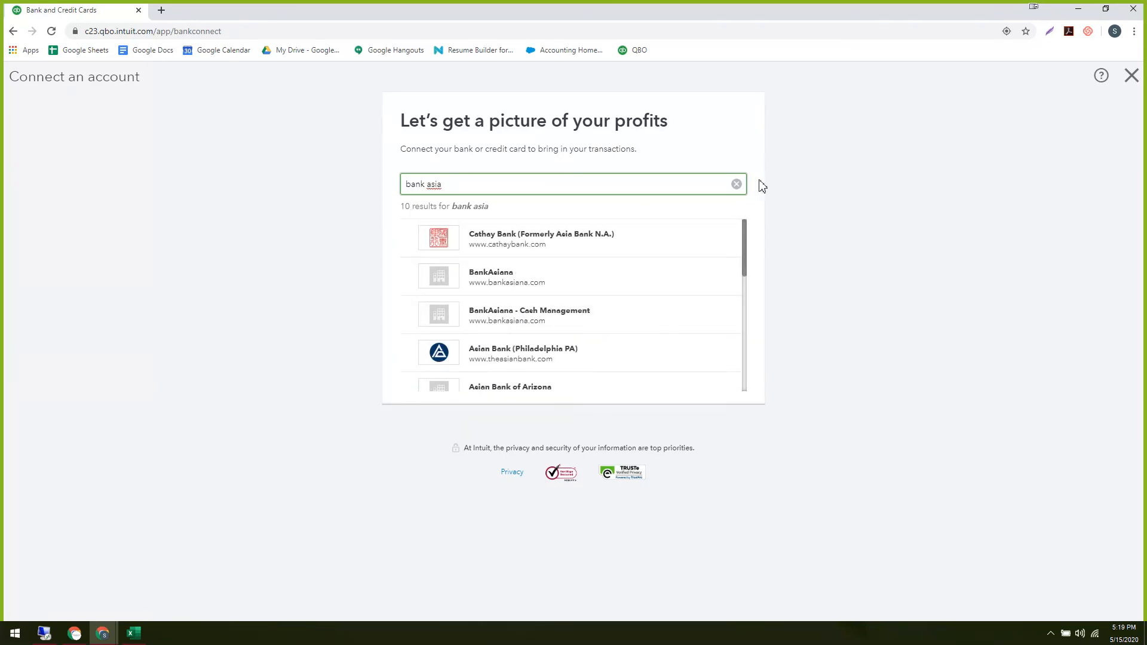
click(1131, 75)
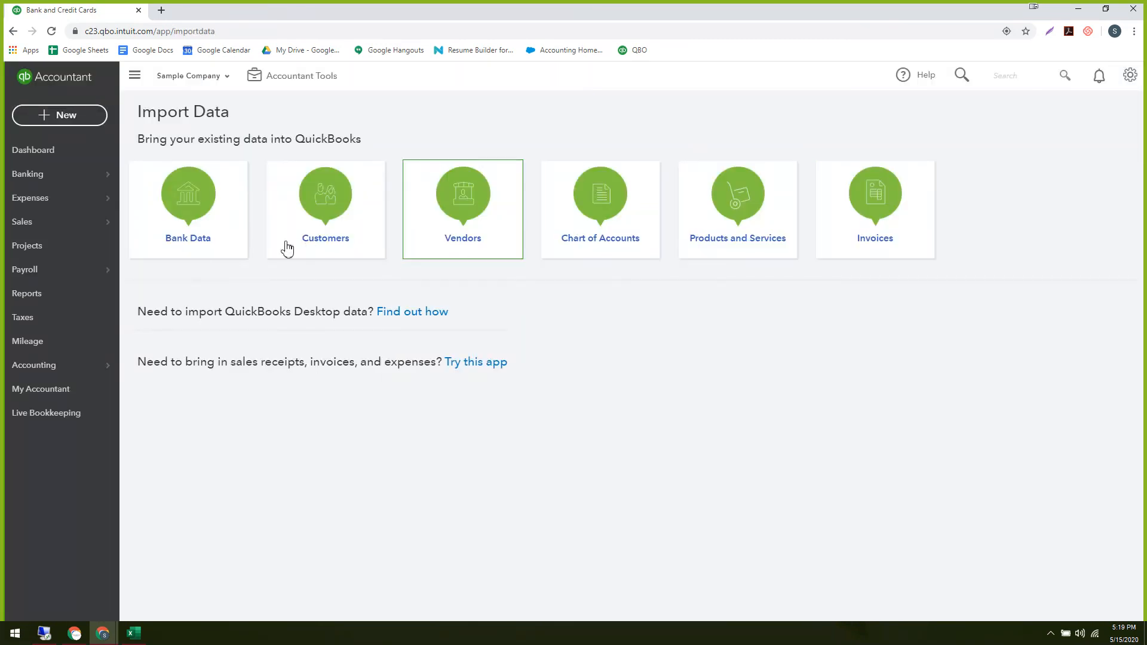
click(187, 235)
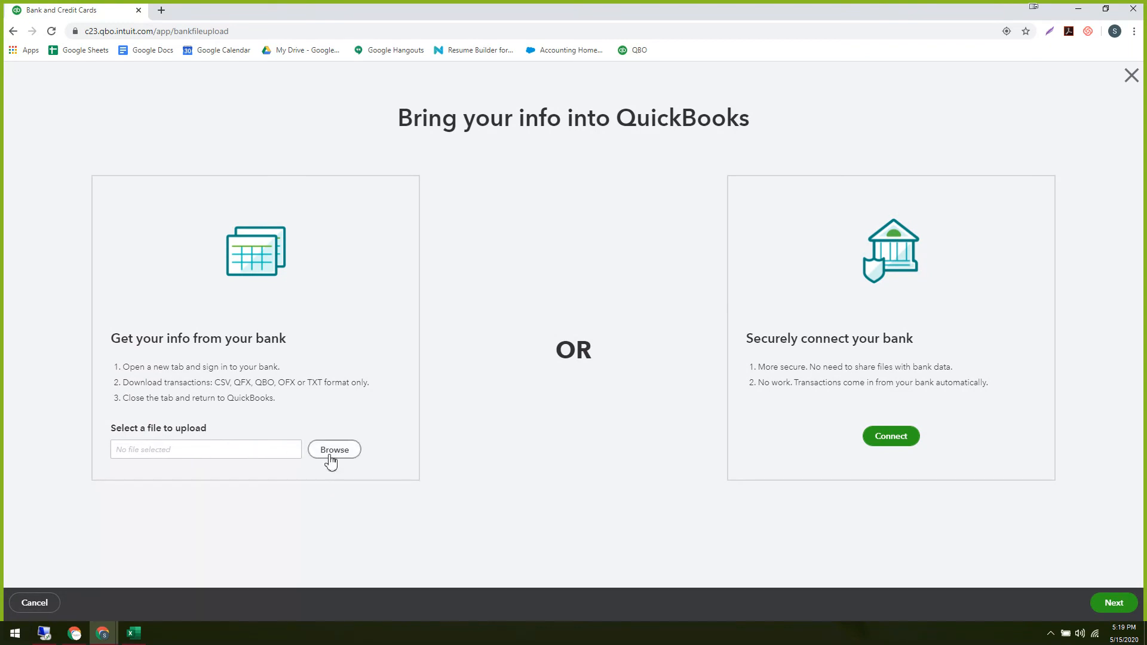
click(331, 461)
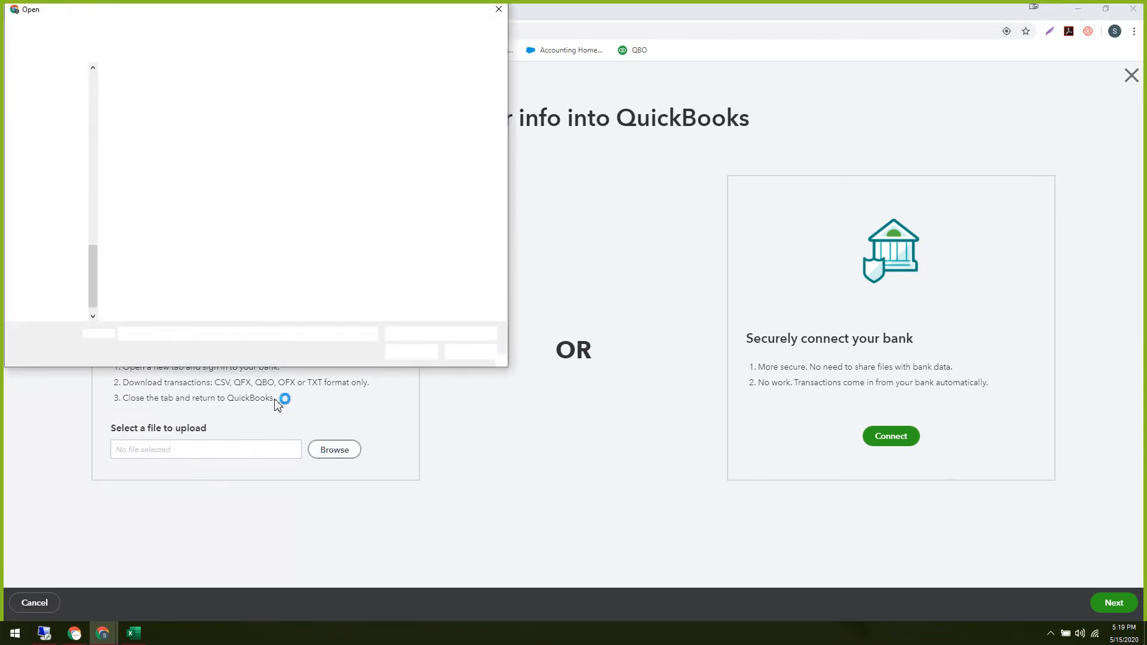
click(150, 176)
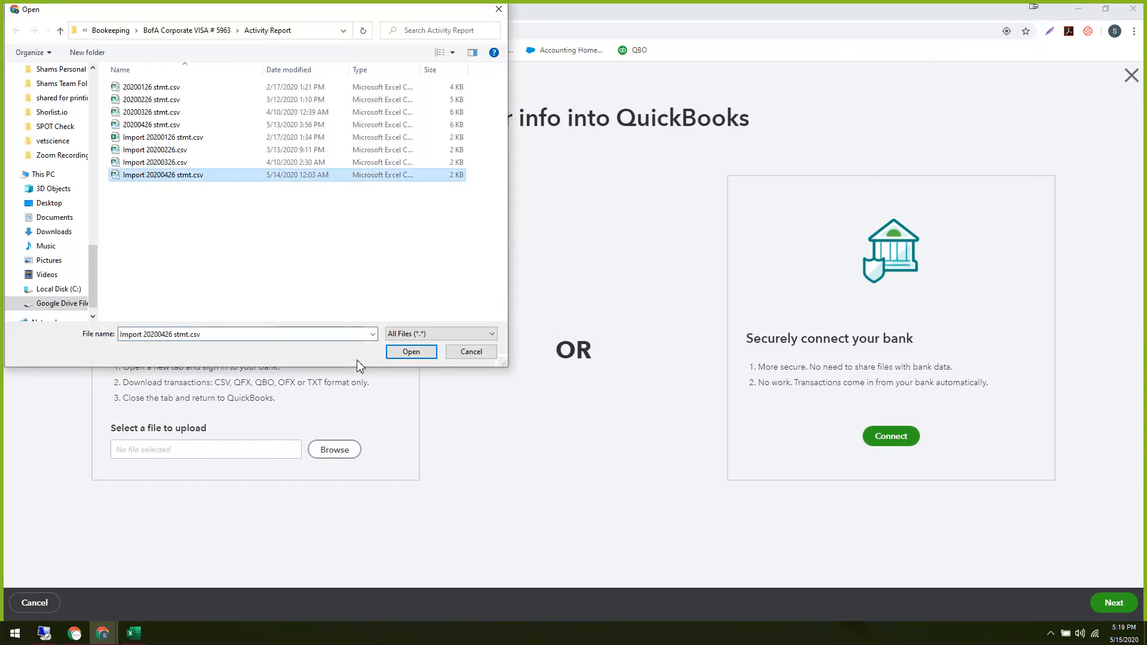
click(418, 353)
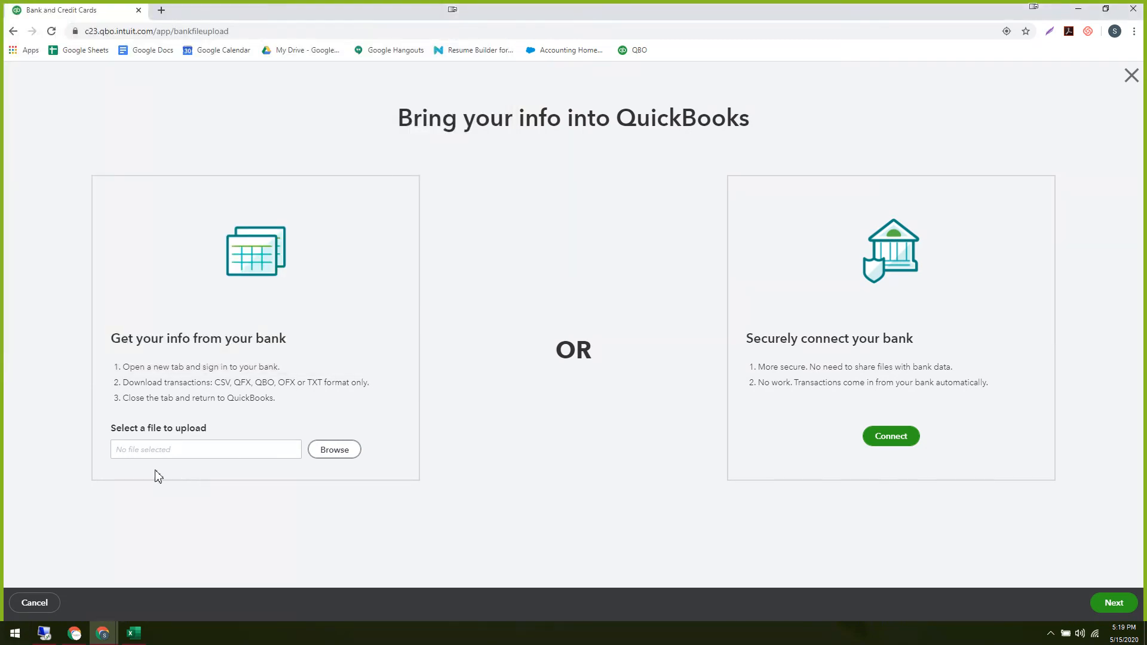
click(1113, 605)
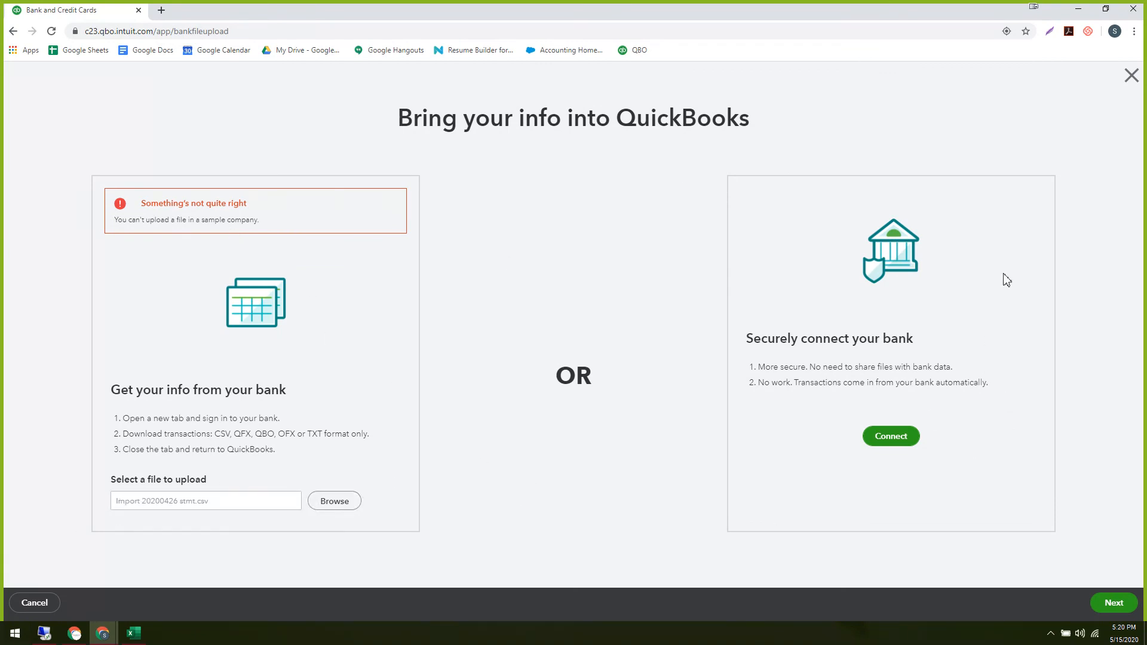
click(1132, 76)
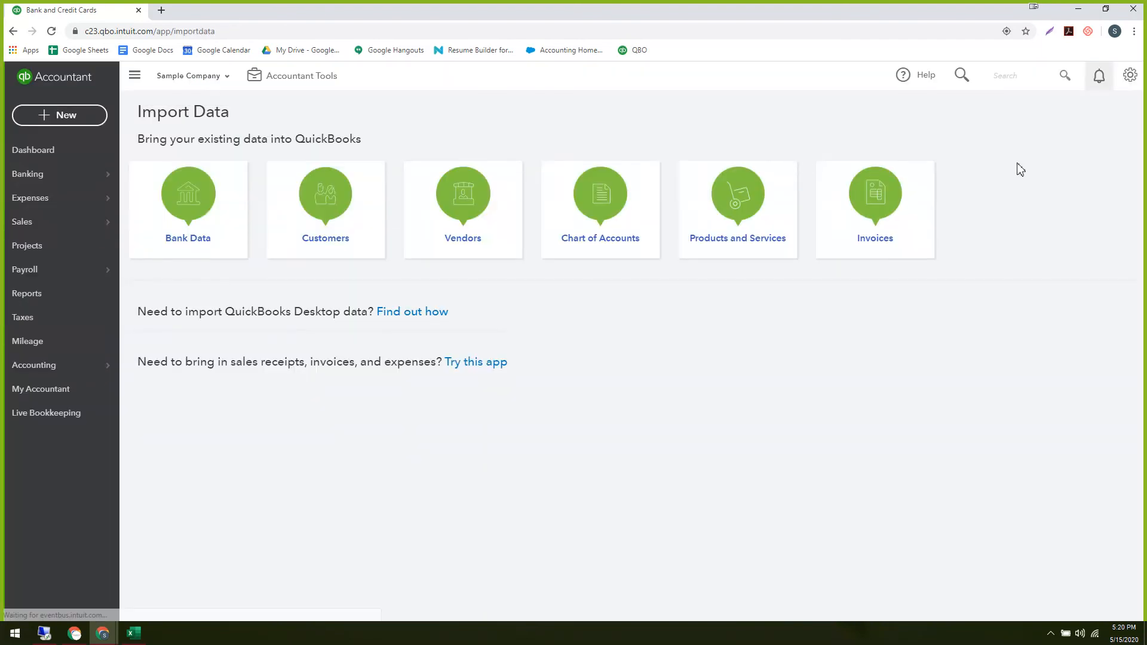